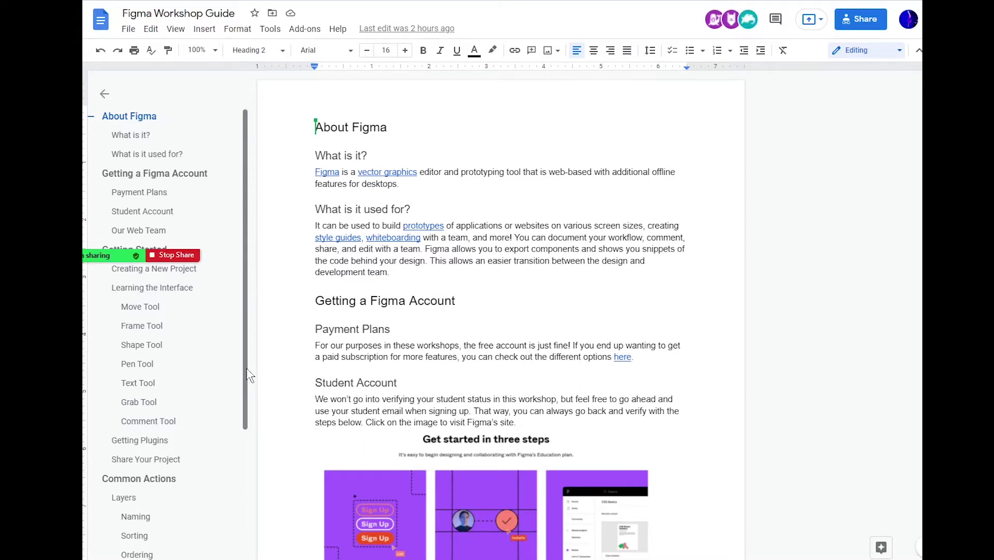
Step: Go to the Build a Prototype section of the workshop guide and look through its reference images
drag(248, 374, 224, 559)
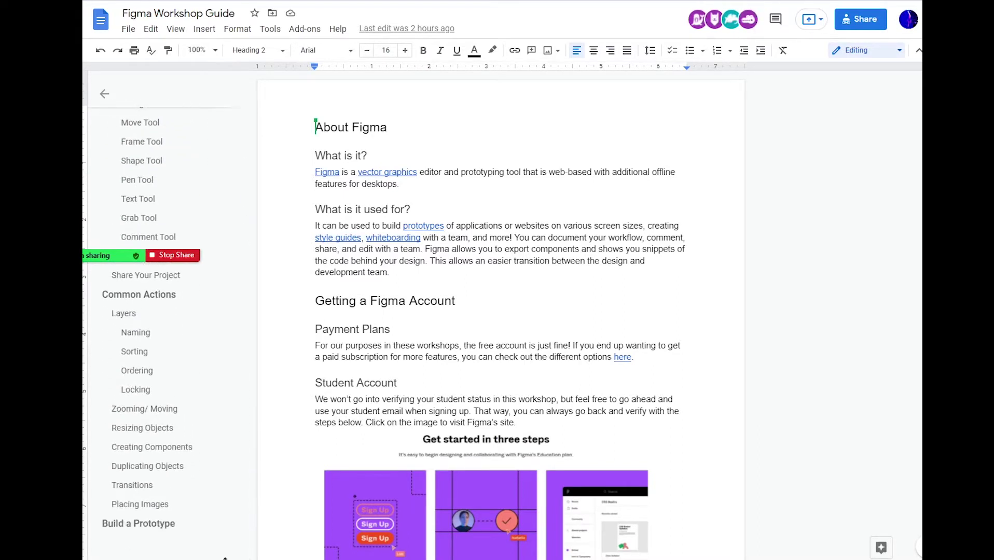
click(138, 525)
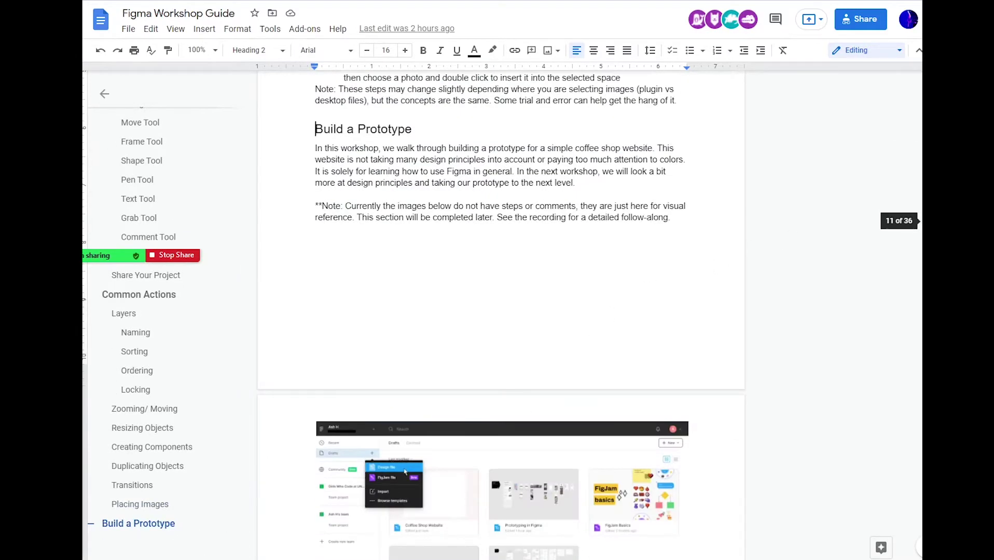
scroll(501, 312, down, 9)
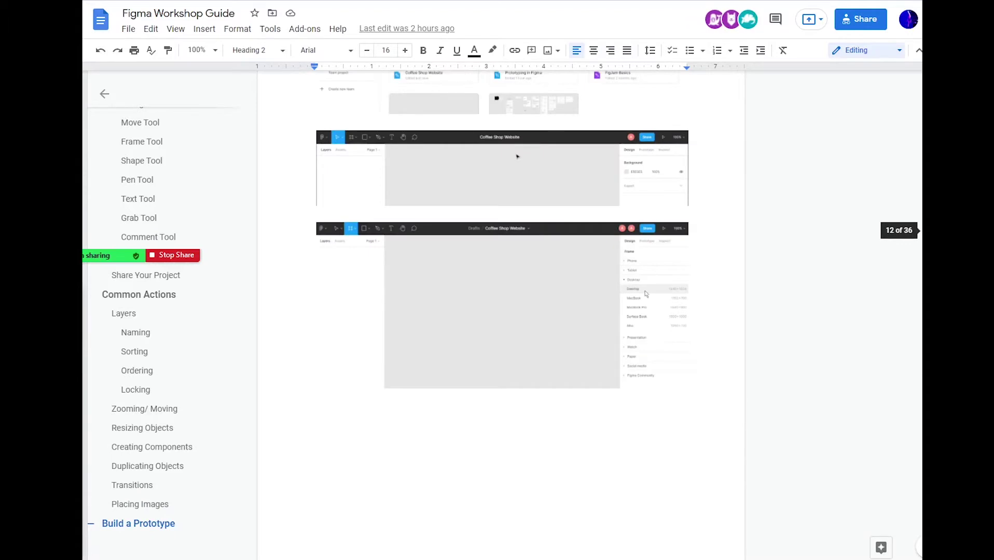
scroll(501, 311, down, 10)
scroll(501, 311, down, 7)
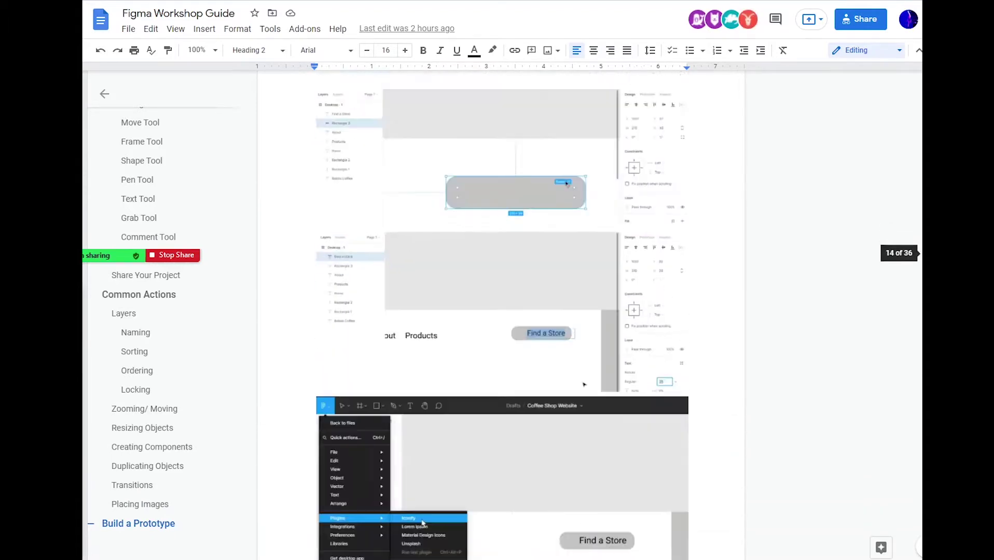
scroll(501, 311, down, 6)
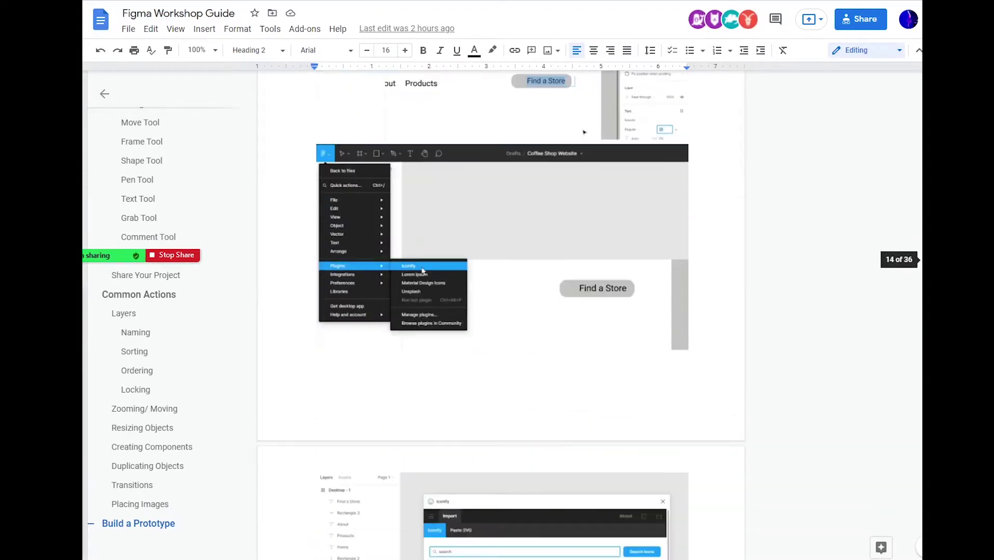
scroll(399, 316, down, 10)
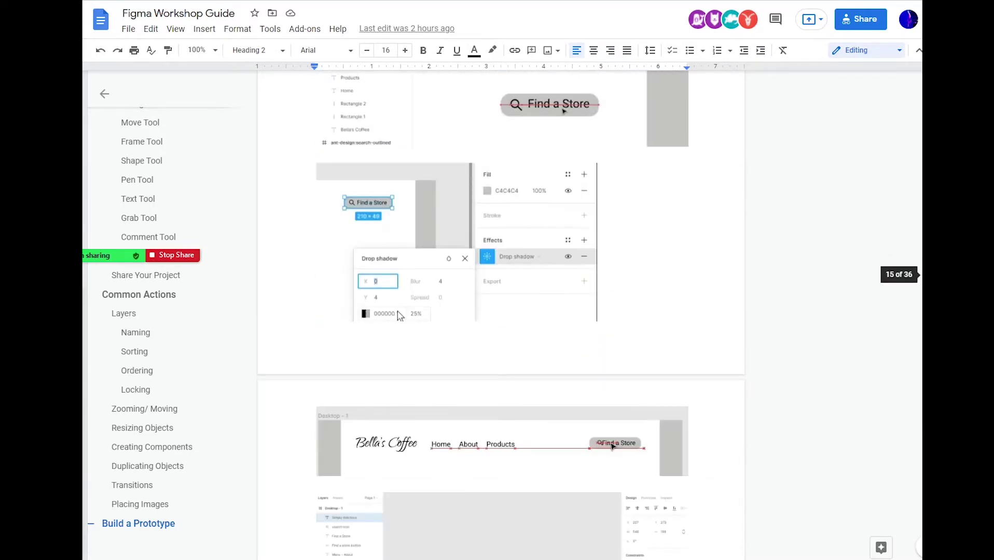
scroll(501, 311, down, 18)
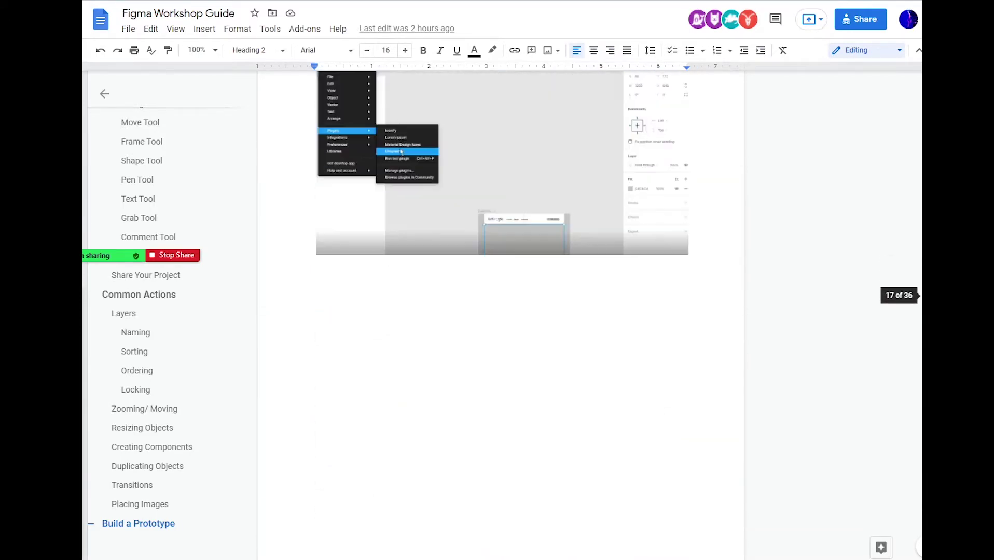
scroll(824, 295, up, 10)
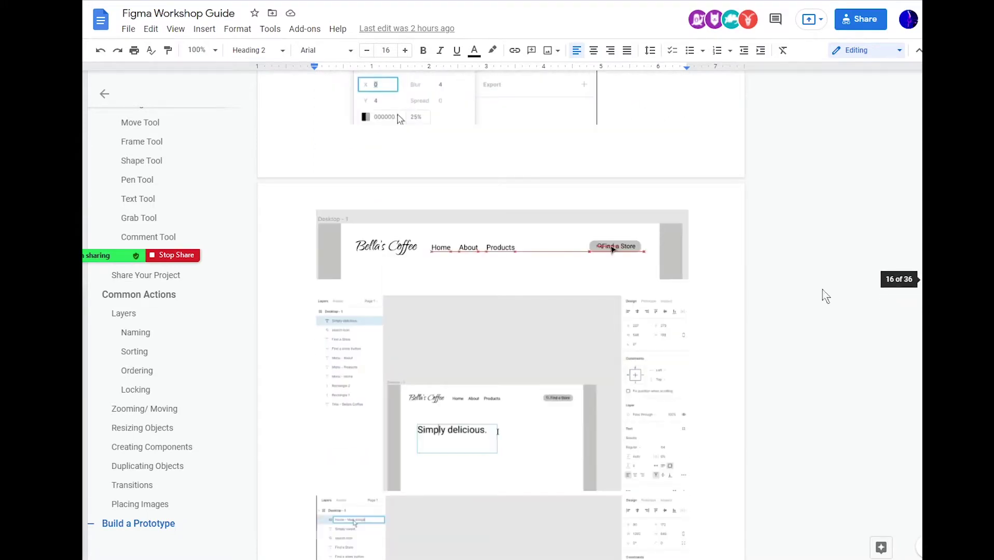
scroll(199, 425, up, 1)
Step: Return to the About Figma section and preview the vector graphics and Figma links in its first paragraph
scroll(155, 358, up, 5)
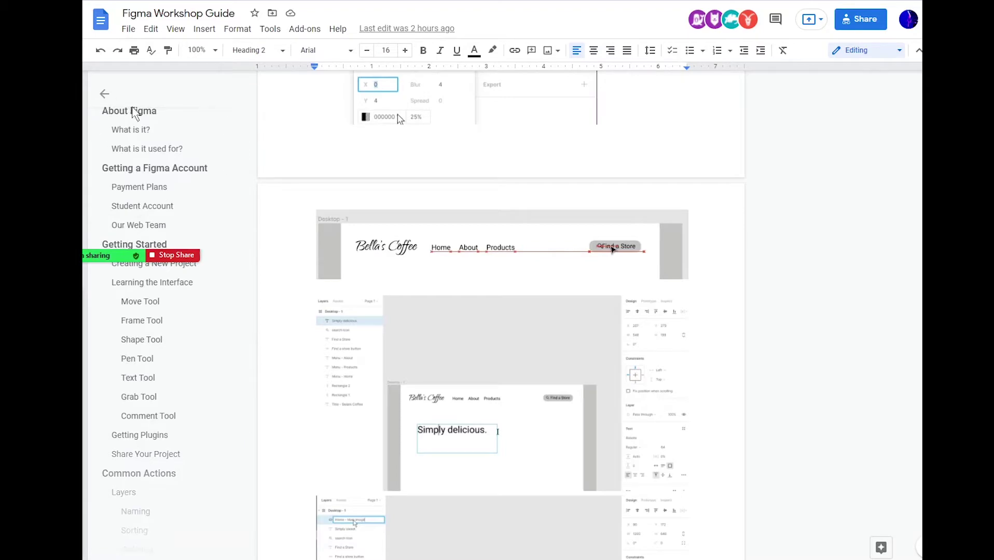
click(139, 110)
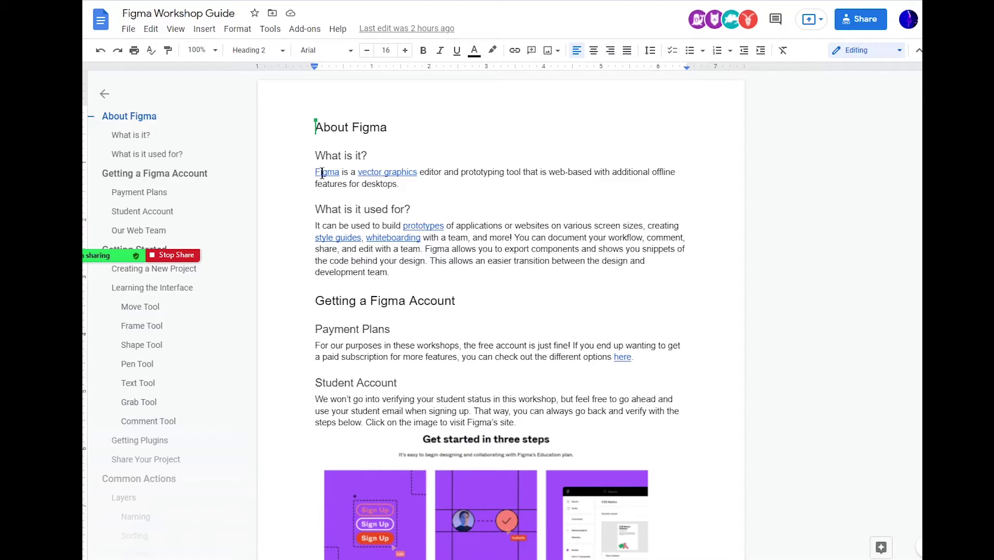
click(384, 172)
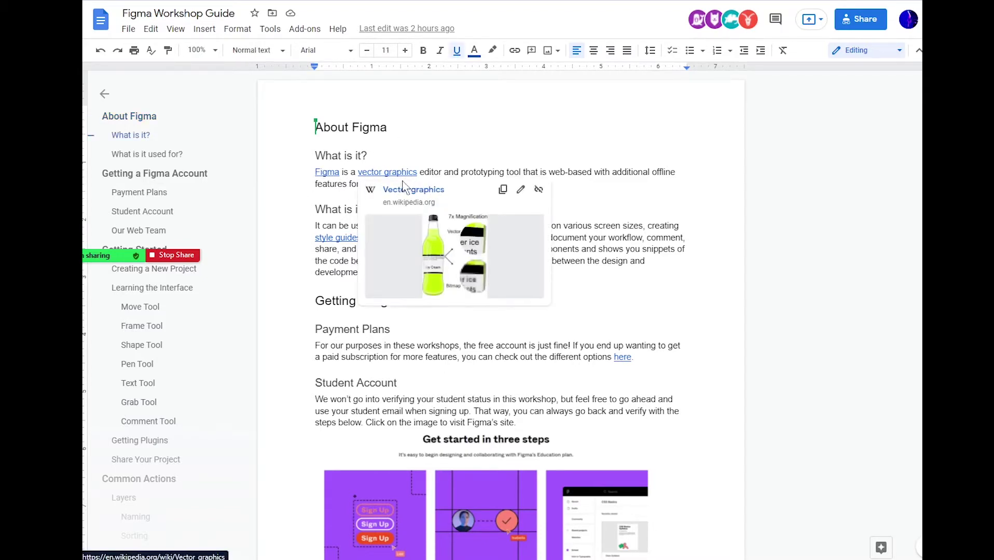
click(339, 172)
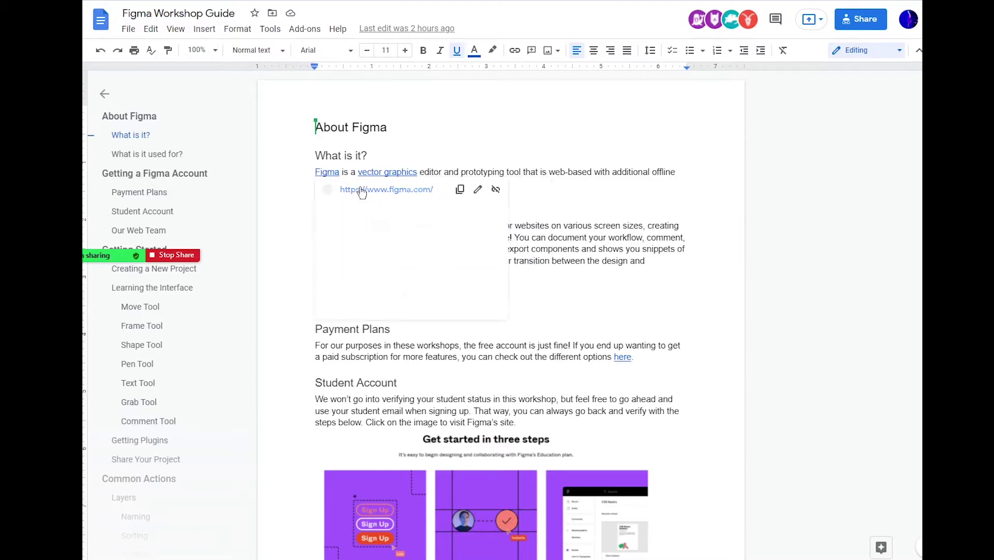
click(657, 216)
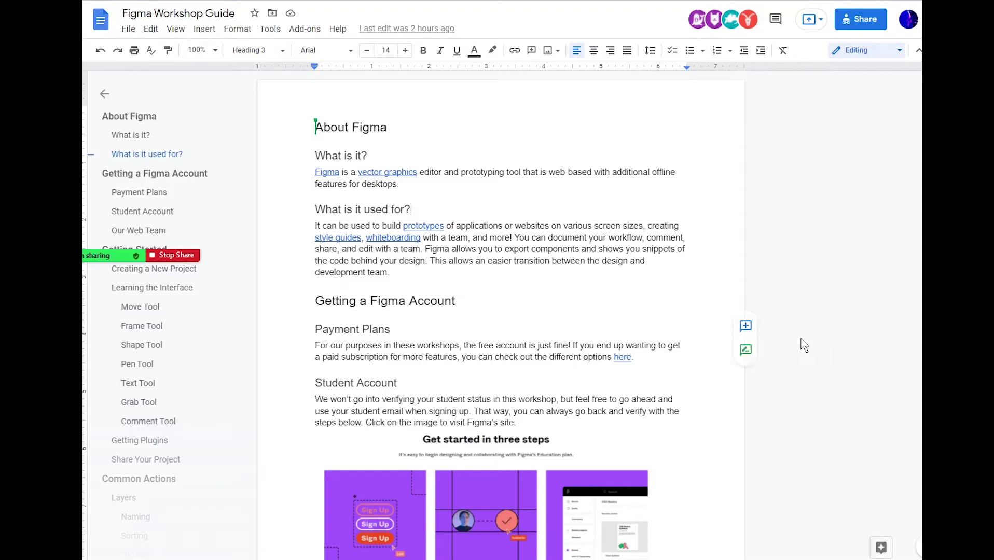
Step: Read through the guide from Getting a Figma Account to Creating a New Project
scroll(863, 358, down, 3)
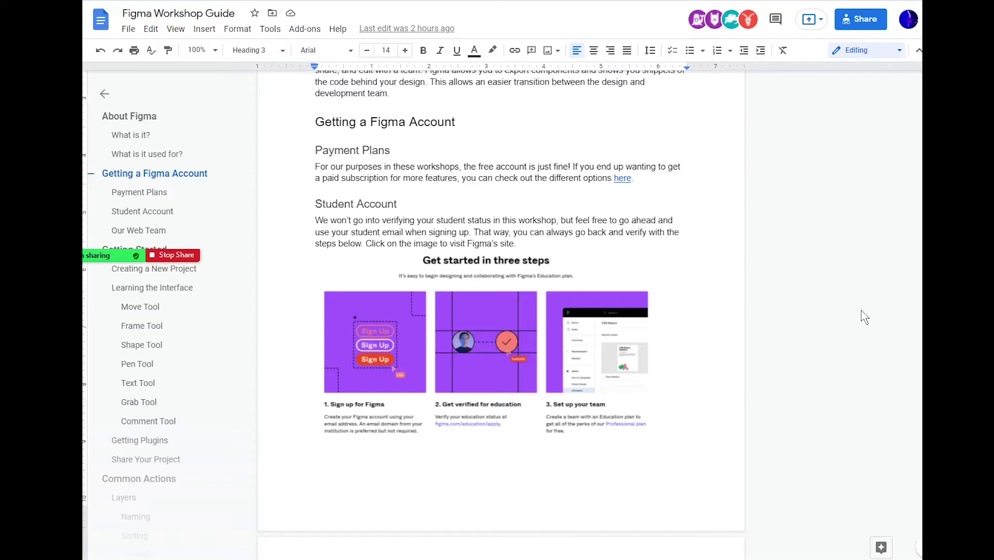
scroll(842, 312, down, 2)
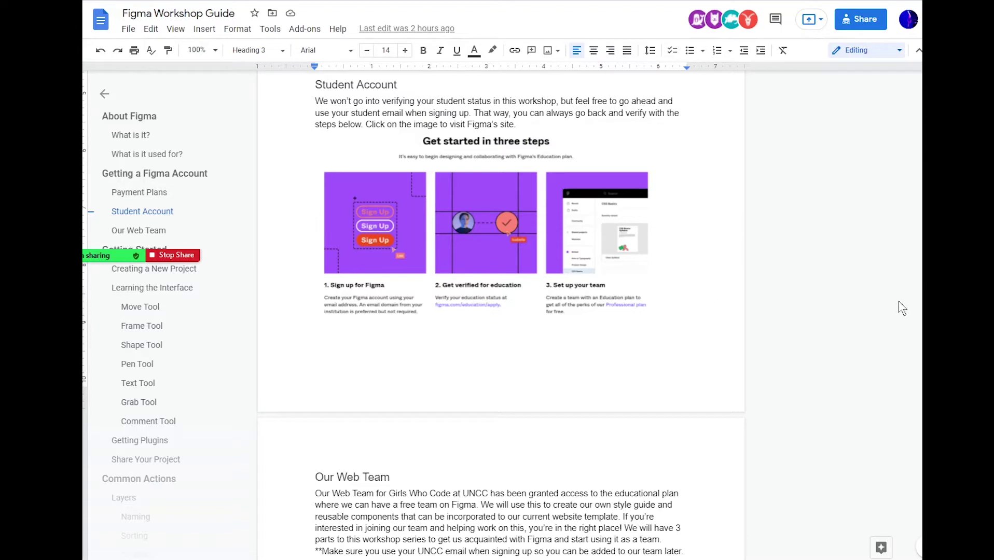
scroll(871, 321, down, 4)
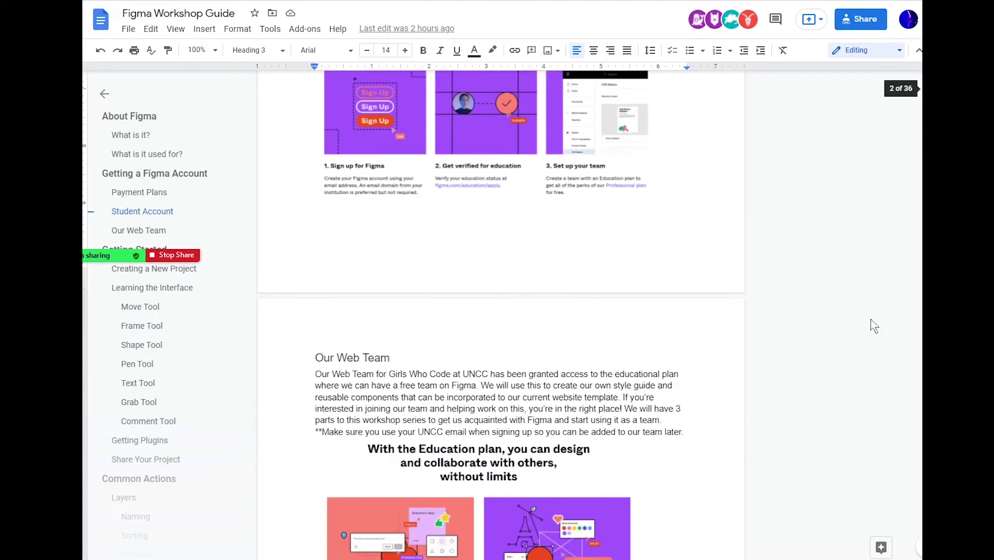
scroll(871, 320, down, 3)
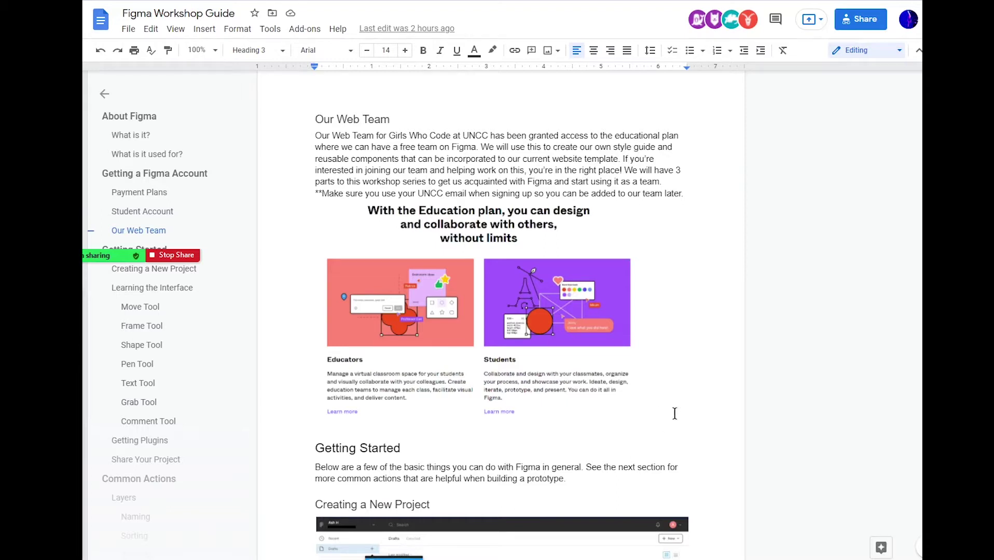
click(687, 398)
scroll(683, 371, down, 1)
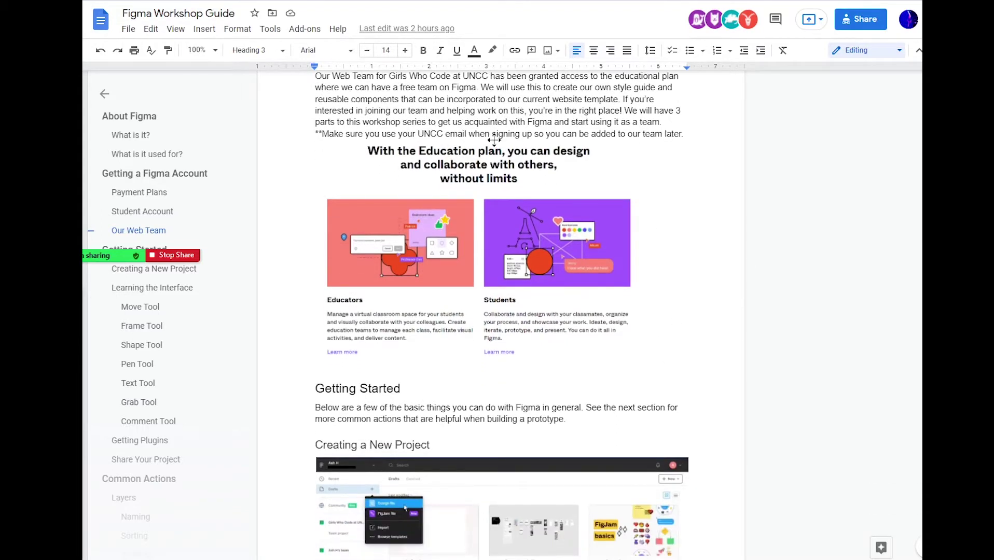
scroll(651, 351, down, 5)
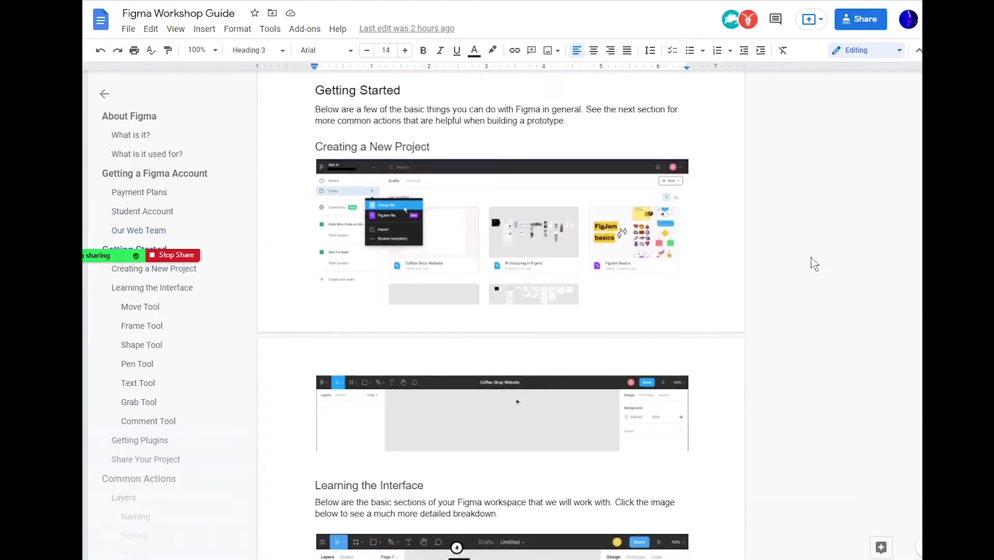
Step: Switch to Figma and create a new design file in Drafts
key(alt+Tab)
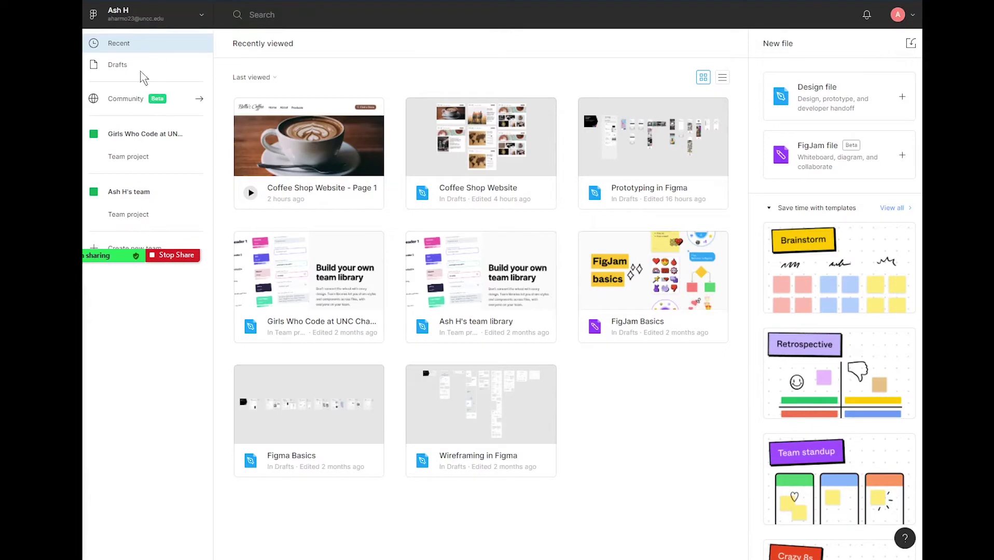
mouse_move(140, 78)
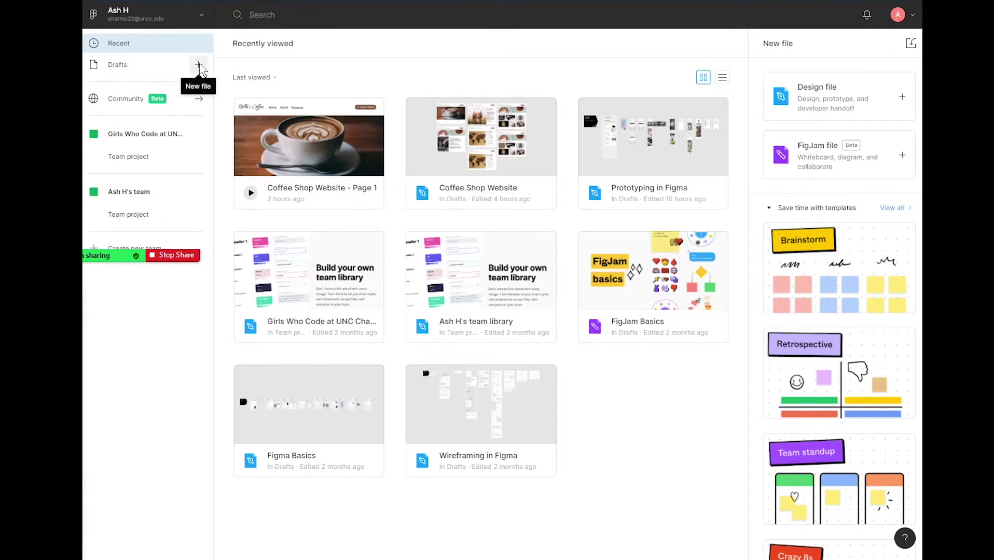
click(199, 66)
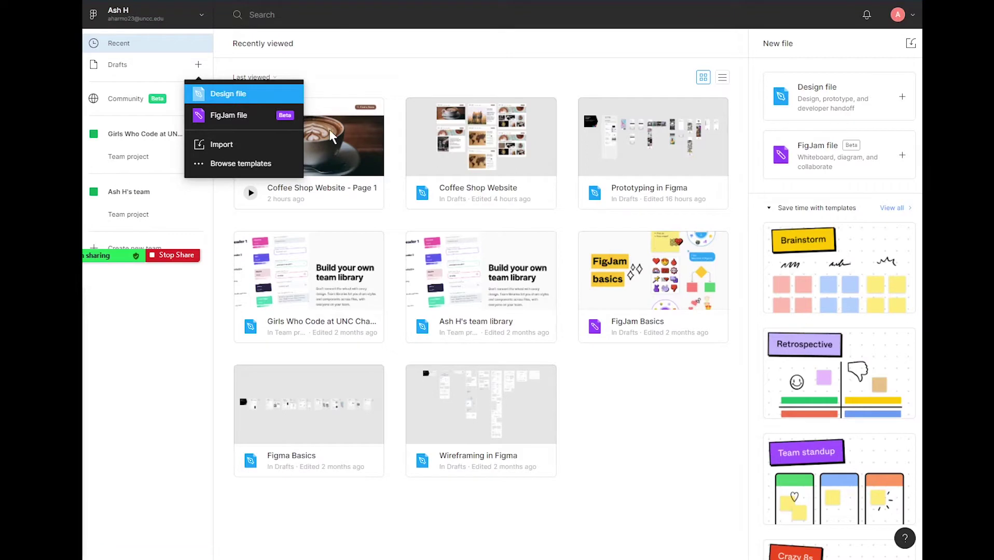
click(251, 95)
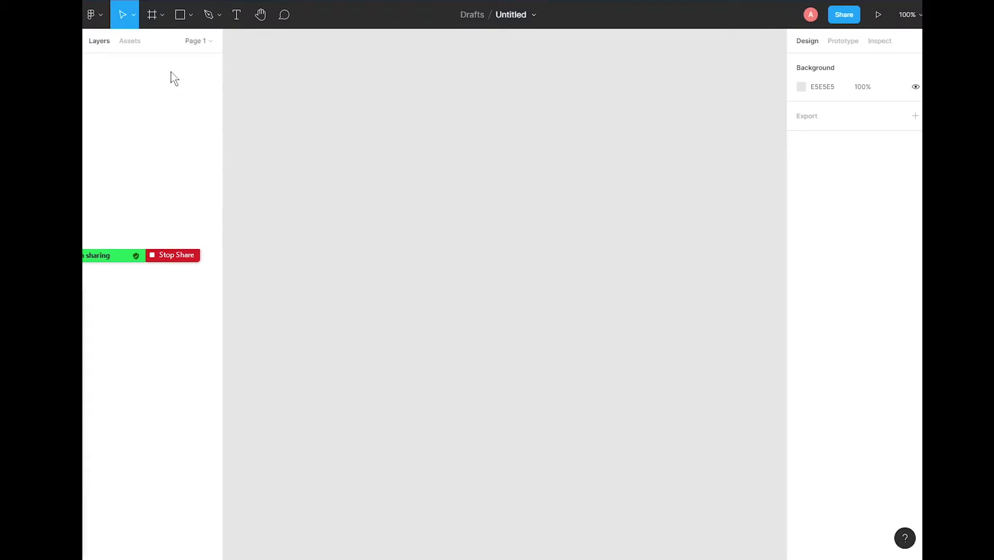
mouse_move(148, 255)
click(135, 16)
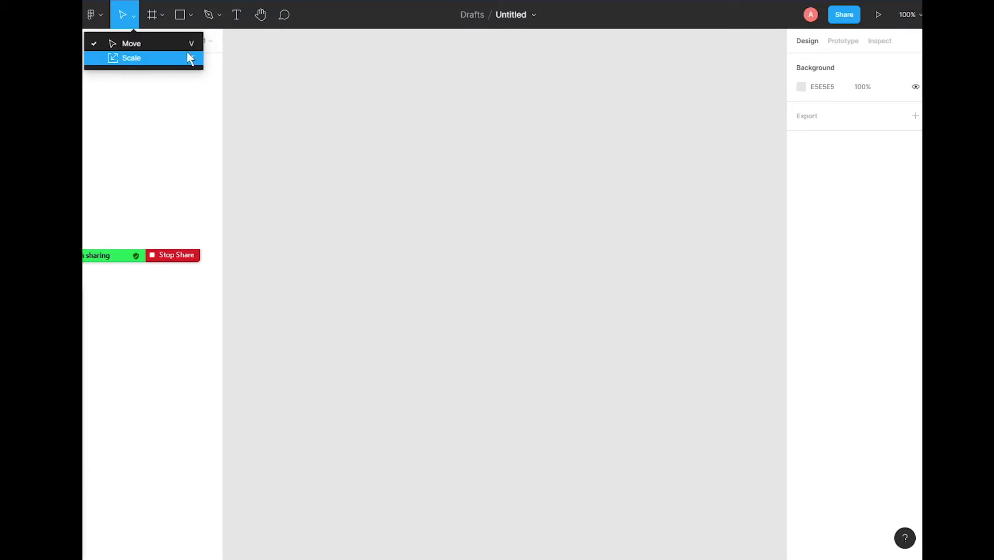
drag(289, 104, 580, 242)
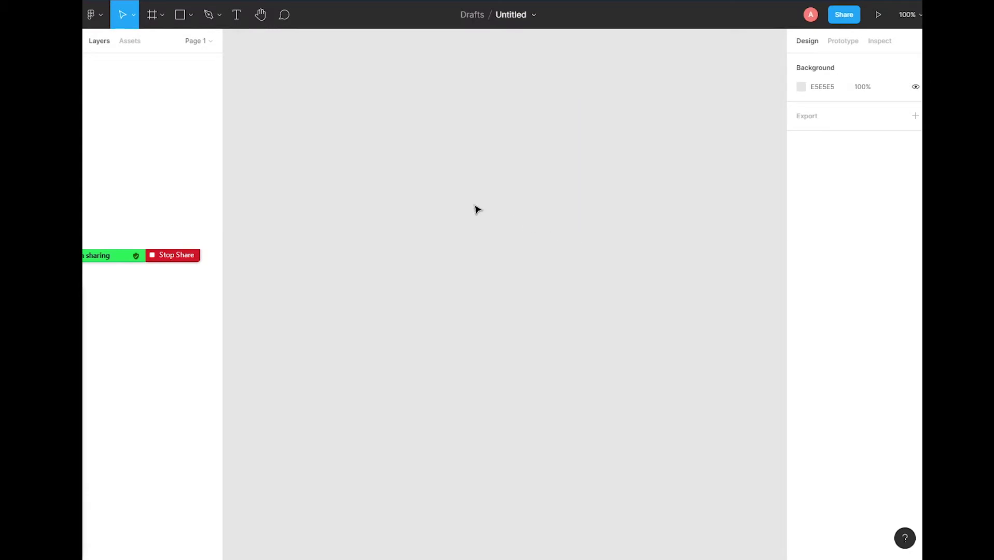
drag(286, 102, 450, 187)
click(134, 16)
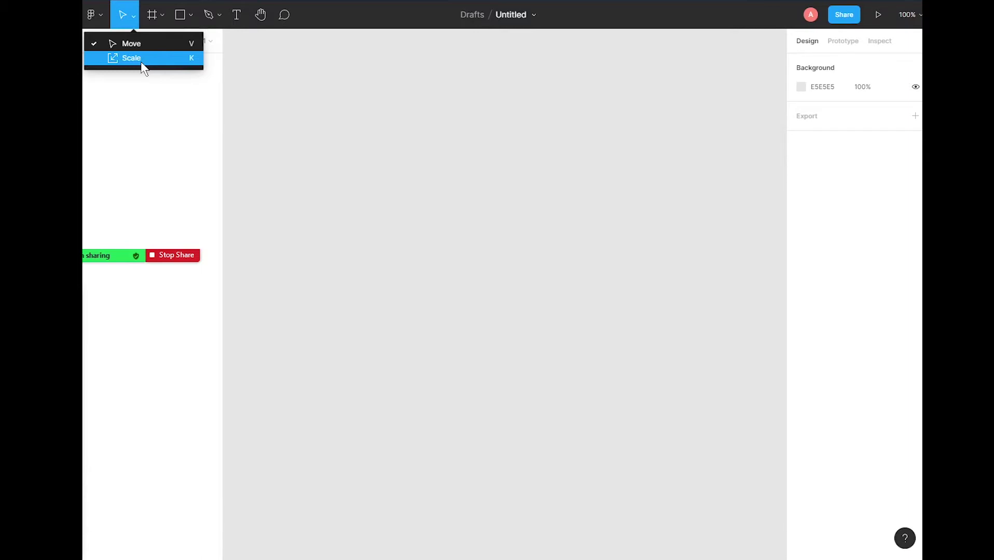
Step: Add a frame to the empty canvas using the Desktop preset, 1440 × 1024
click(162, 15)
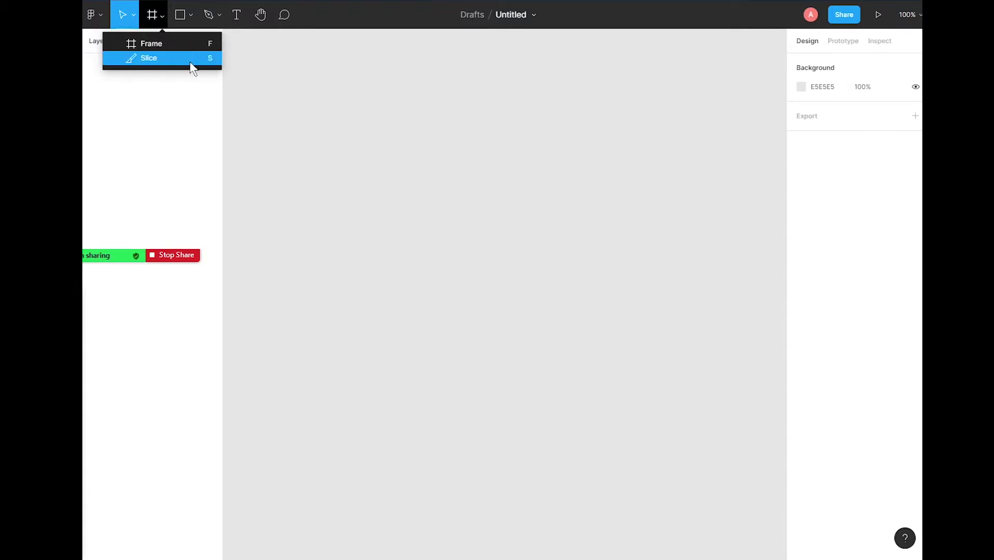
click(172, 44)
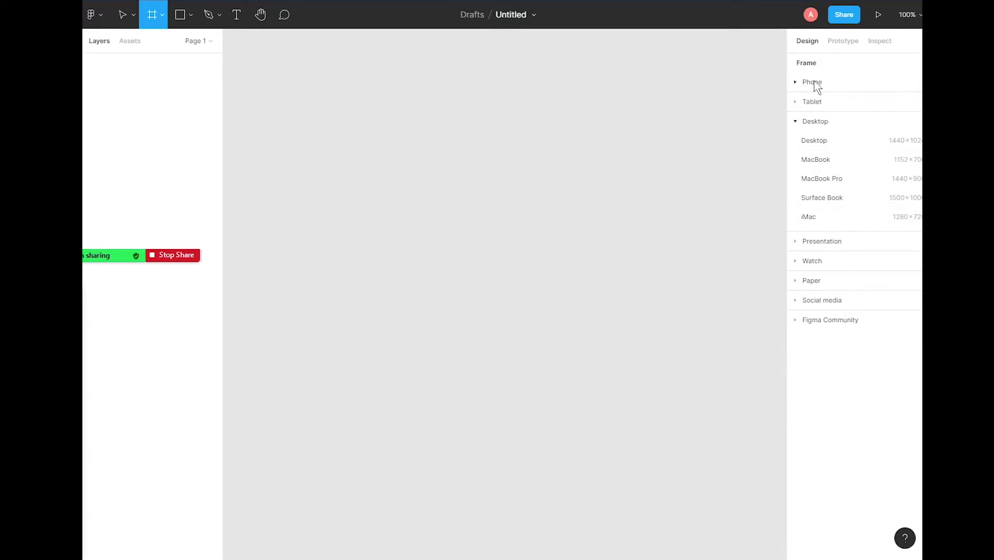
click(825, 149)
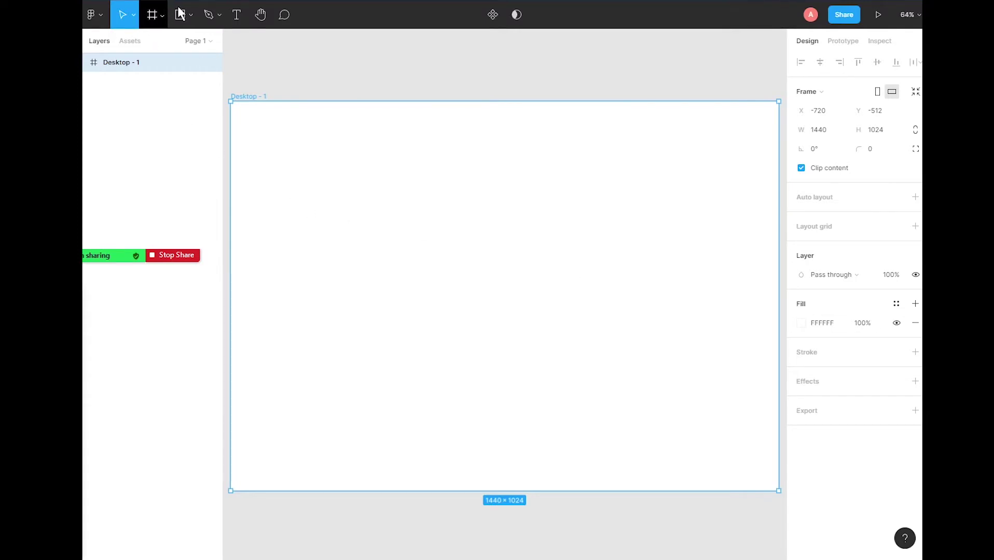
click(193, 14)
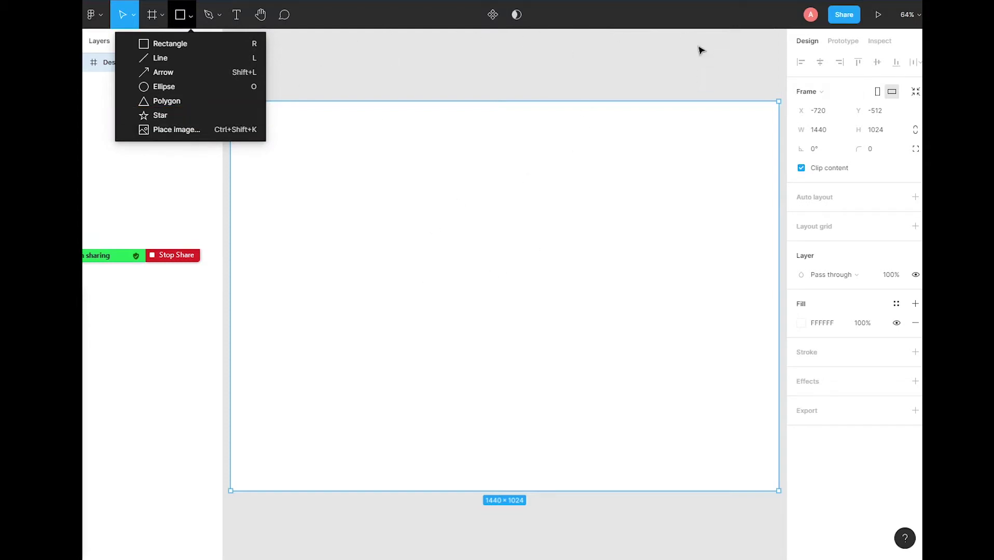
click(588, 54)
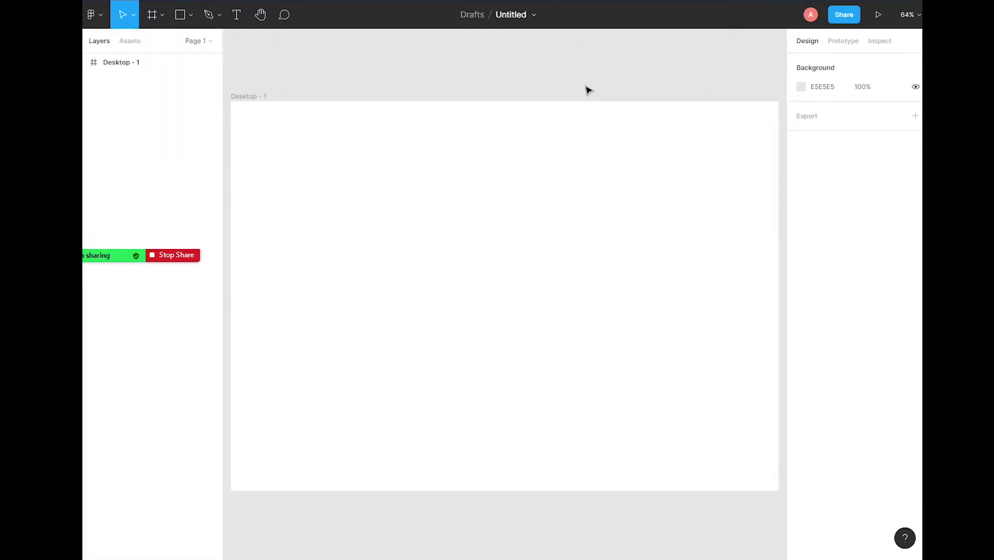
Step: Draw an open path on the Desktop - 1 frame with the Pen tool, starting with a straight segment and continuing with curved ones
click(216, 14)
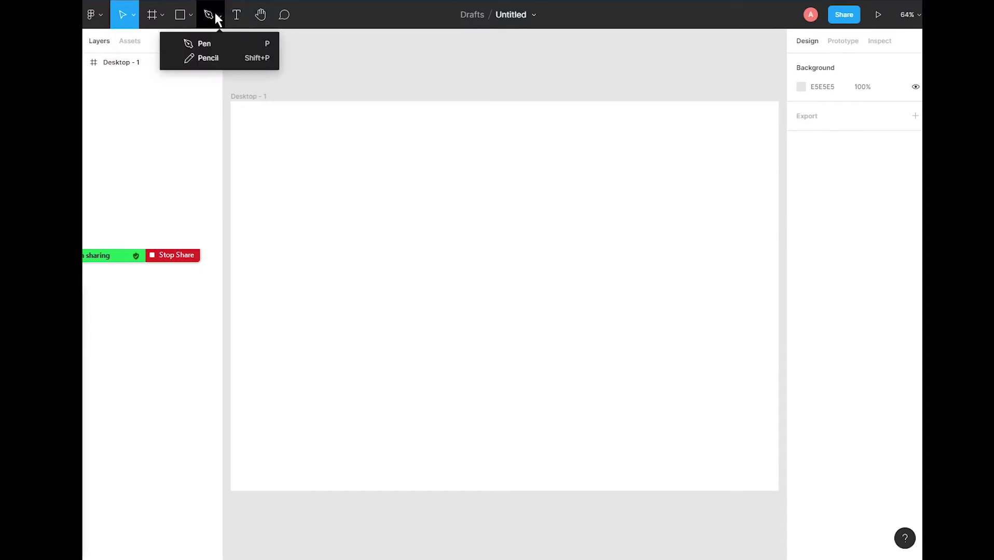
click(232, 45)
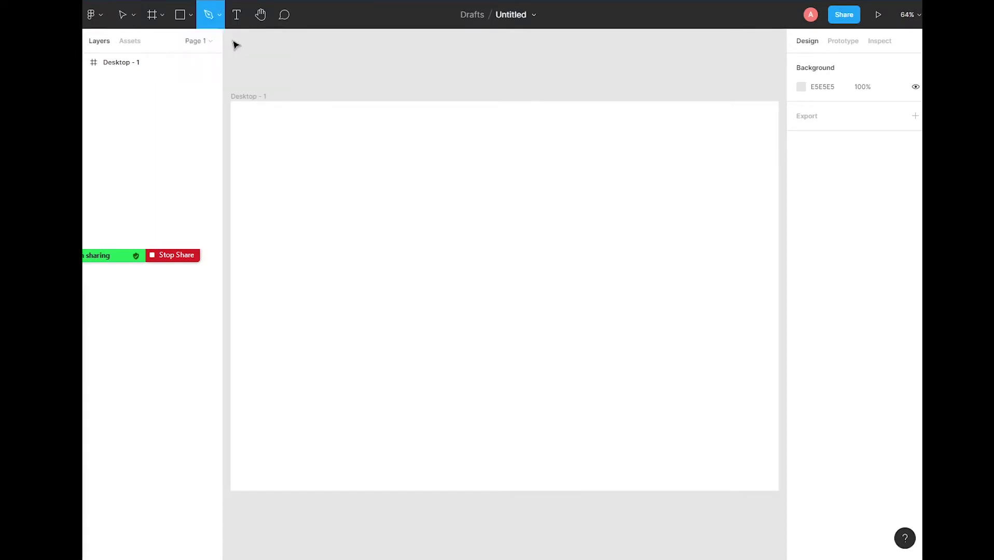
click(342, 235)
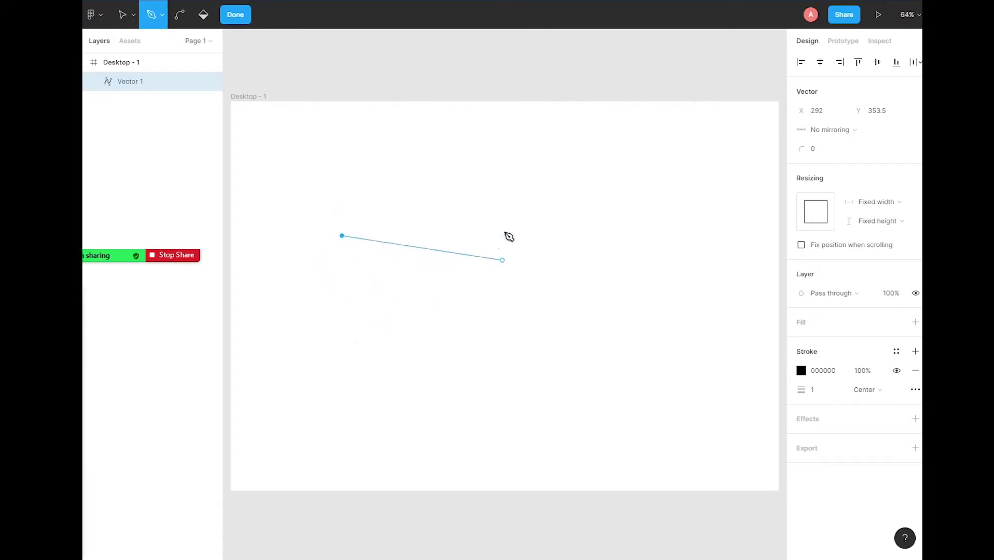
click(431, 192)
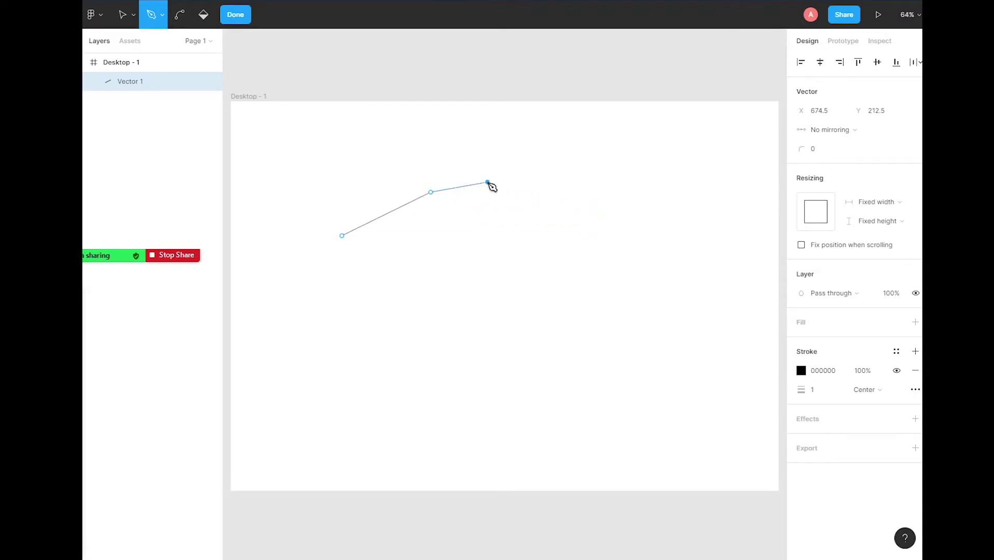
drag(488, 183, 462, 112)
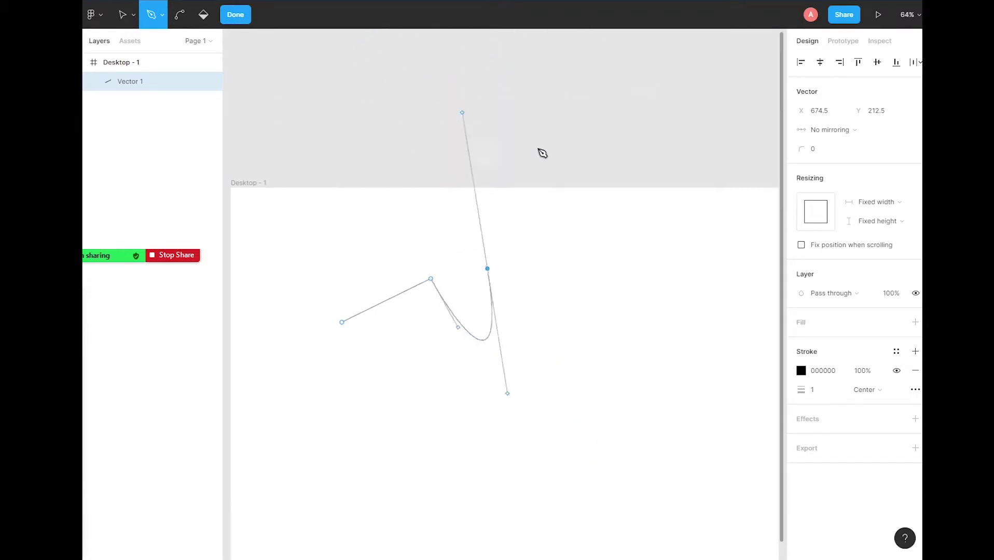
drag(543, 153, 577, 226)
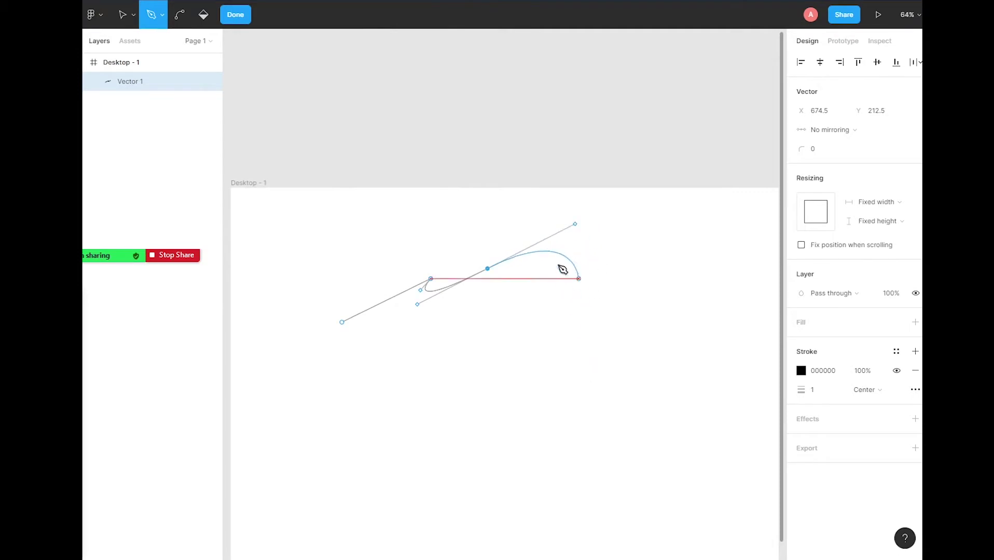
mouse_move(569, 337)
mouse_down()
mouse_move(578, 348)
mouse_move(564, 385)
mouse_move(578, 392)
mouse_up()
key(Escape)
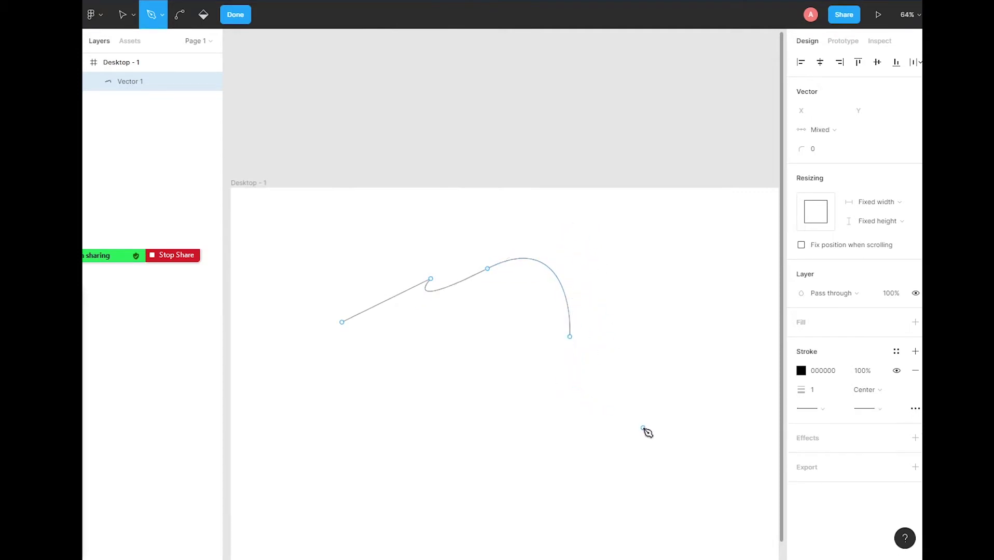
click(439, 404)
click(649, 489)
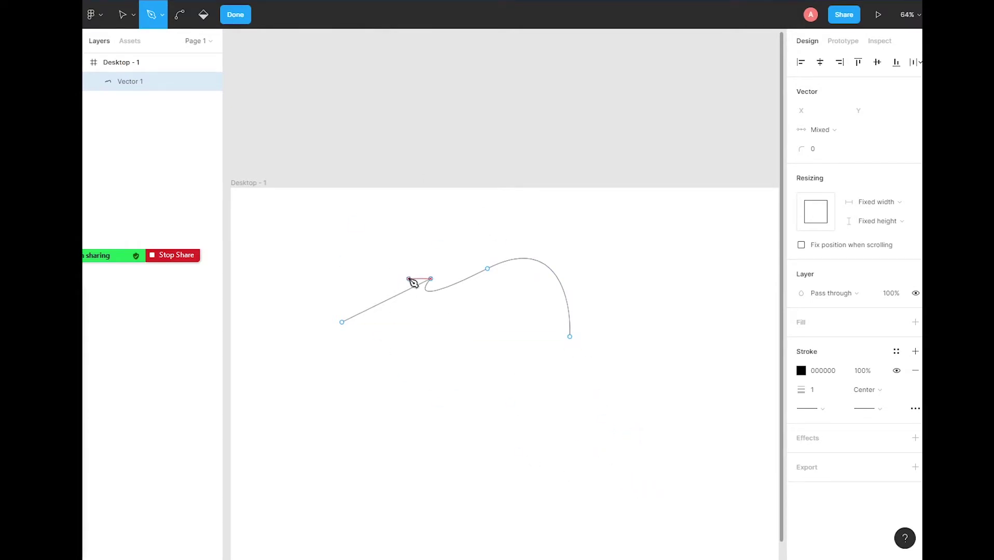
Step: Reshape the path with the Move tool by relocating its two middle points and shifting the curved segment between them
click(123, 22)
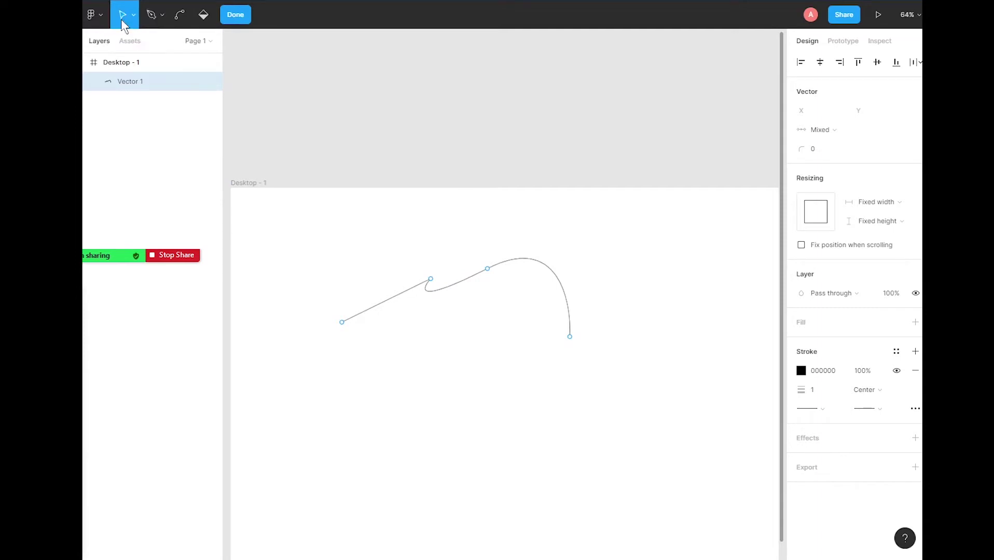
drag(490, 270, 496, 380)
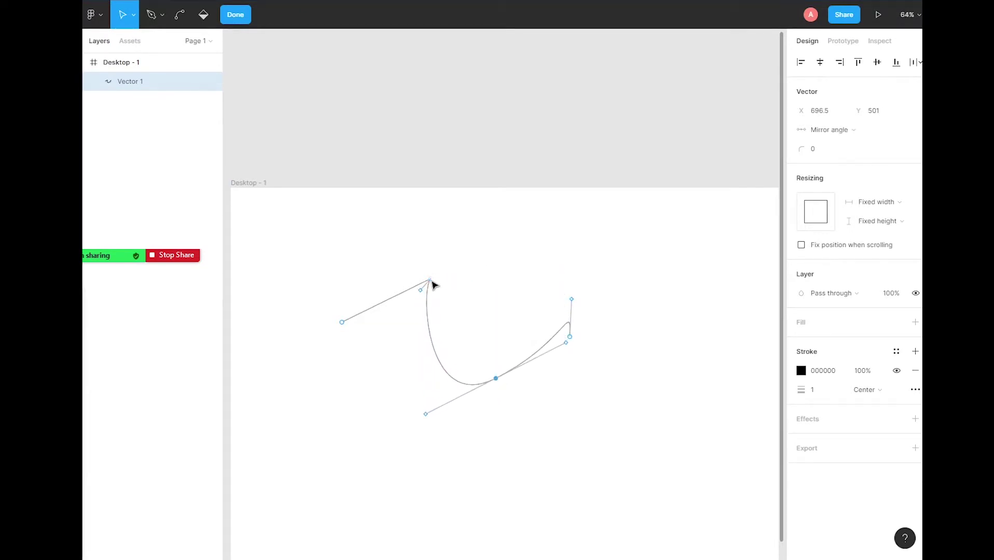
drag(432, 281, 288, 206)
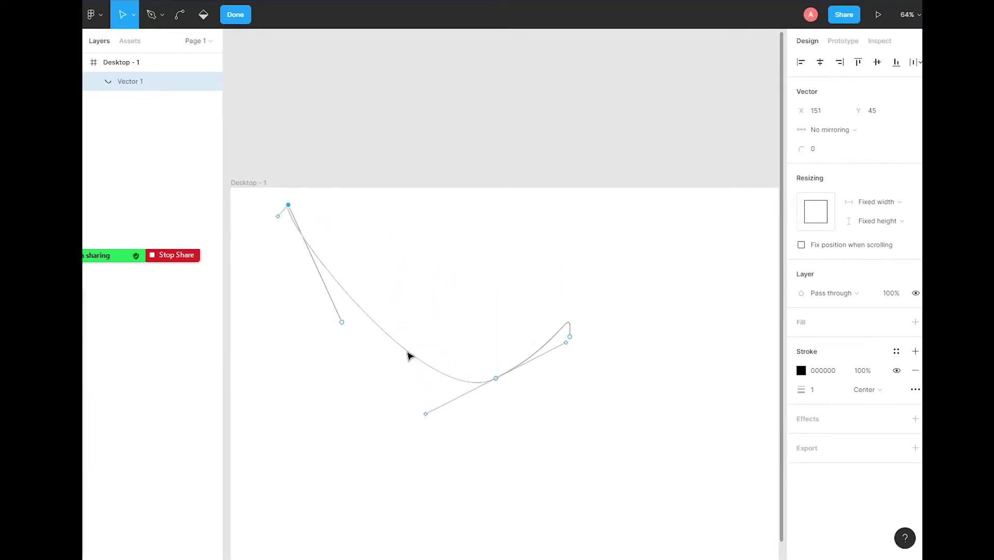
drag(410, 356, 474, 364)
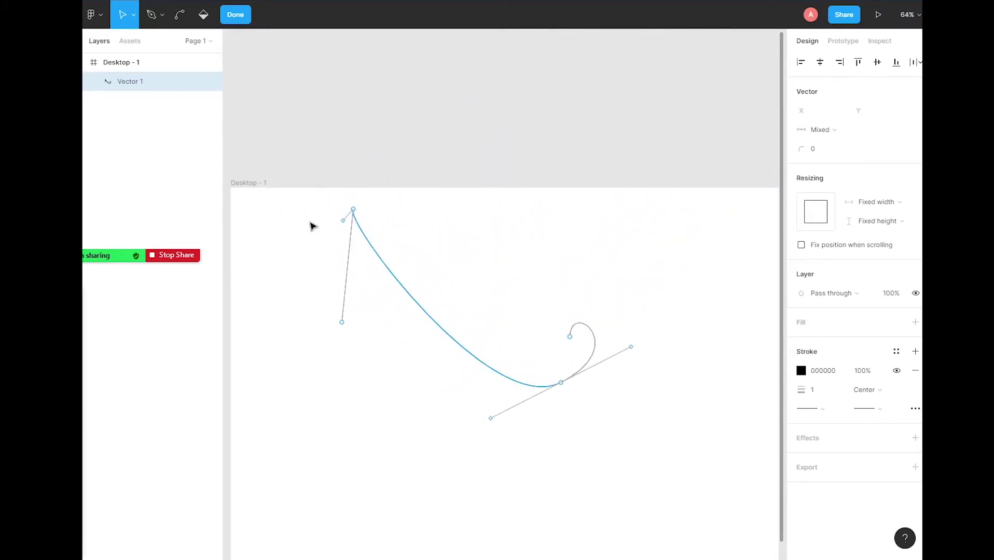
Step: Select all points of the path, shift them slightly, delete the whole path and leave vector editing
drag(282, 161, 662, 433)
mouse_move(481, 358)
mouse_down()
mouse_move(471, 355)
mouse_move(450, 453)
mouse_move(490, 366)
mouse_move(433, 402)
mouse_move(474, 366)
mouse_up()
scroll(555, 240, down, 3)
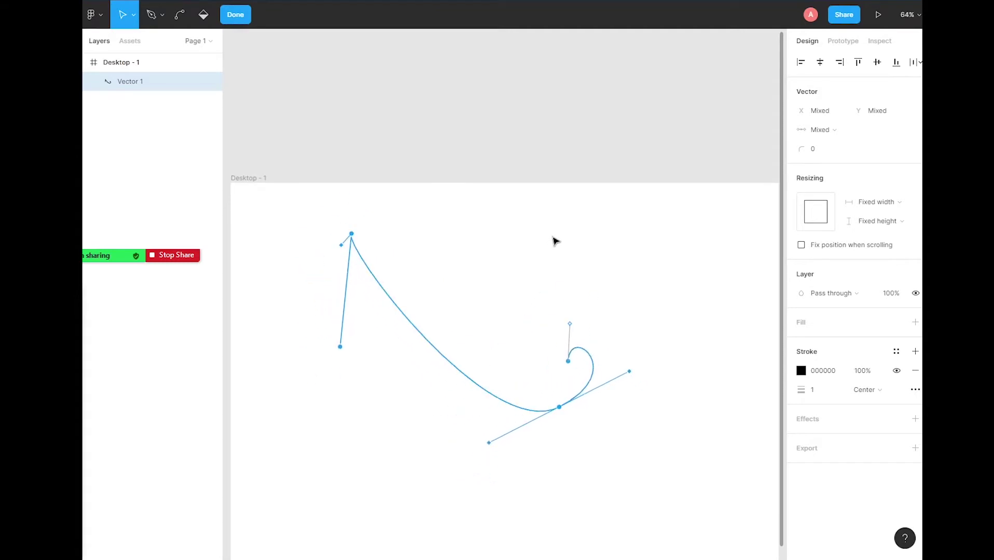
scroll(642, 157, down, 5)
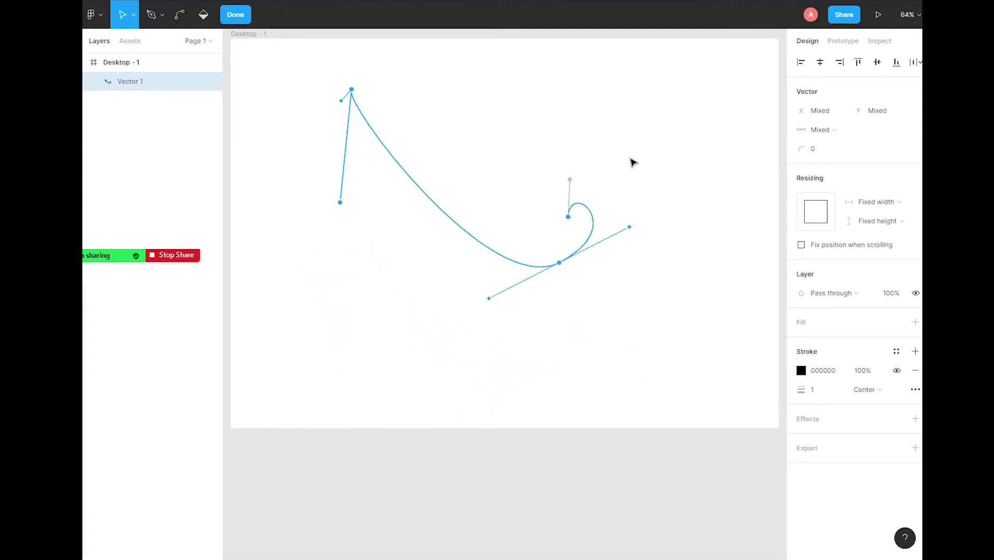
key(Delete)
scroll(633, 163, up, 3)
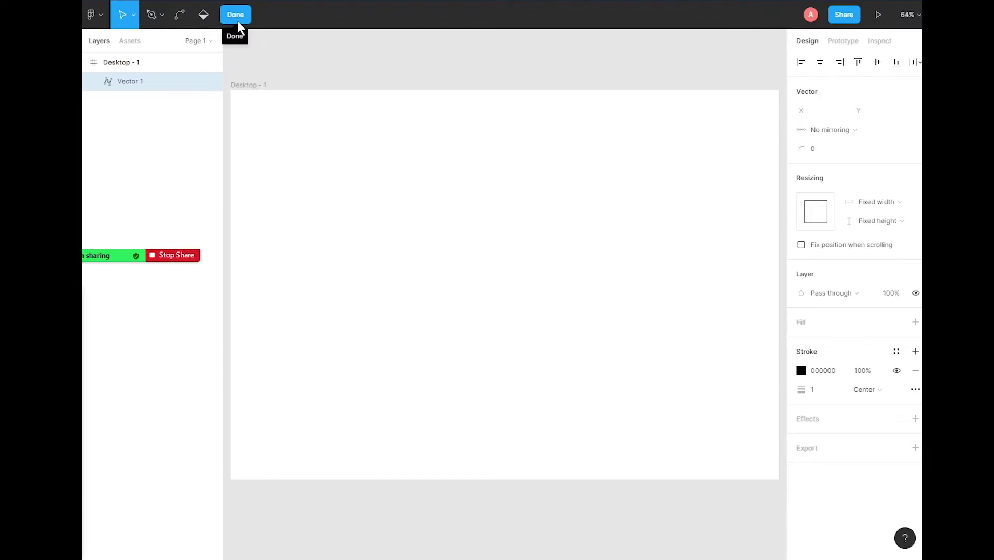
click(237, 19)
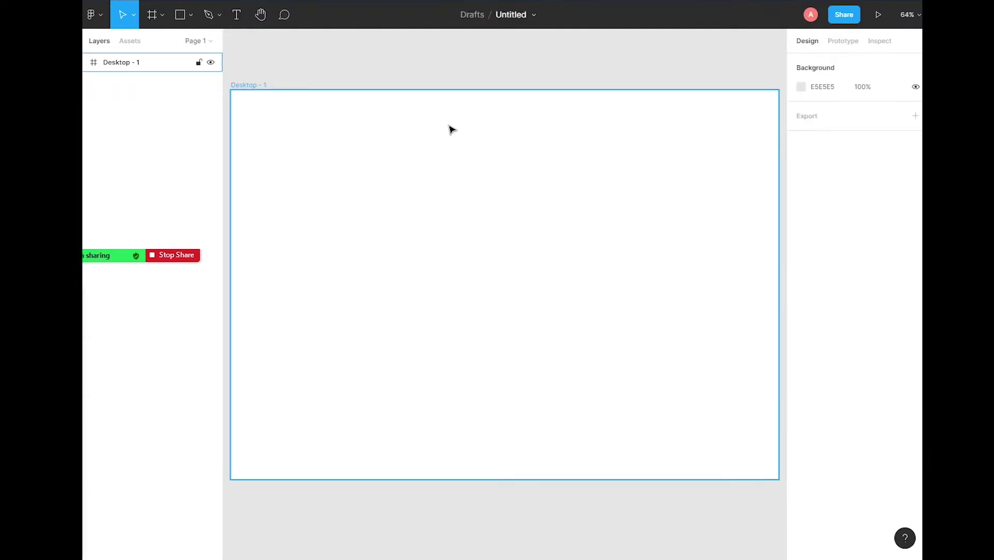
Step: Add an auto-width text layer in the upper part of the frame reading "test gfdfdfdf", "fgff" and "fgffg" on separate lines
click(238, 17)
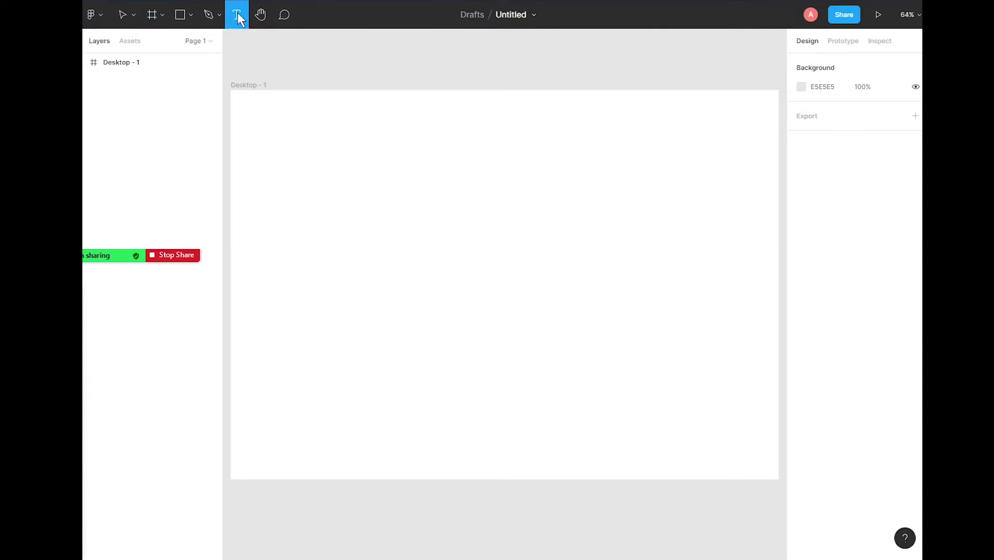
click(339, 151)
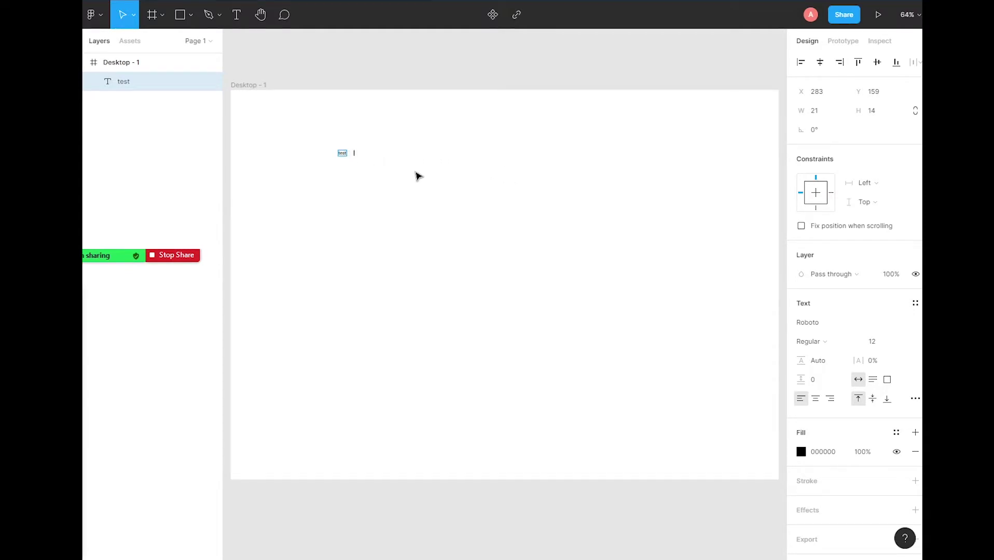
text(test gfdfdfdf)
key(Return)
text(f)
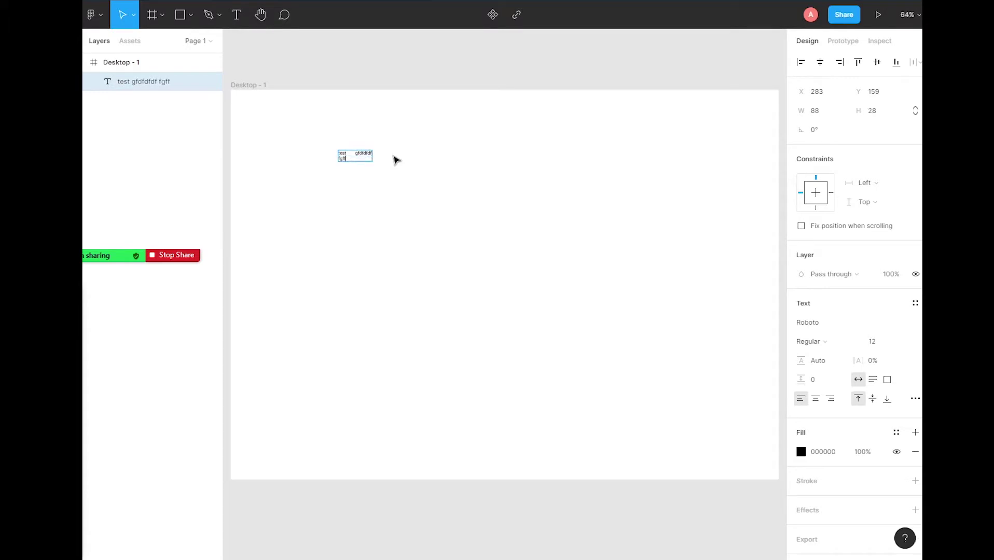
text(gff)
key(Return)
text(fgffg)
key(Return)
Step: Draw a text box about 308 × 519 below the first text, fill it with repeated "f" characters and resize it to about 539 × 179
click(236, 15)
drag(342, 212, 459, 409)
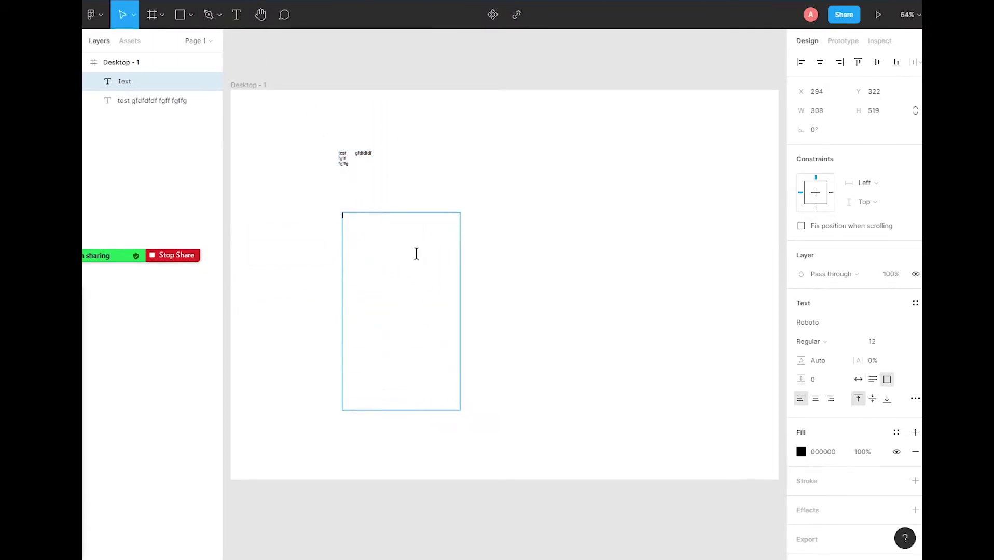
text(ffffffffffffffffffffffffffff)
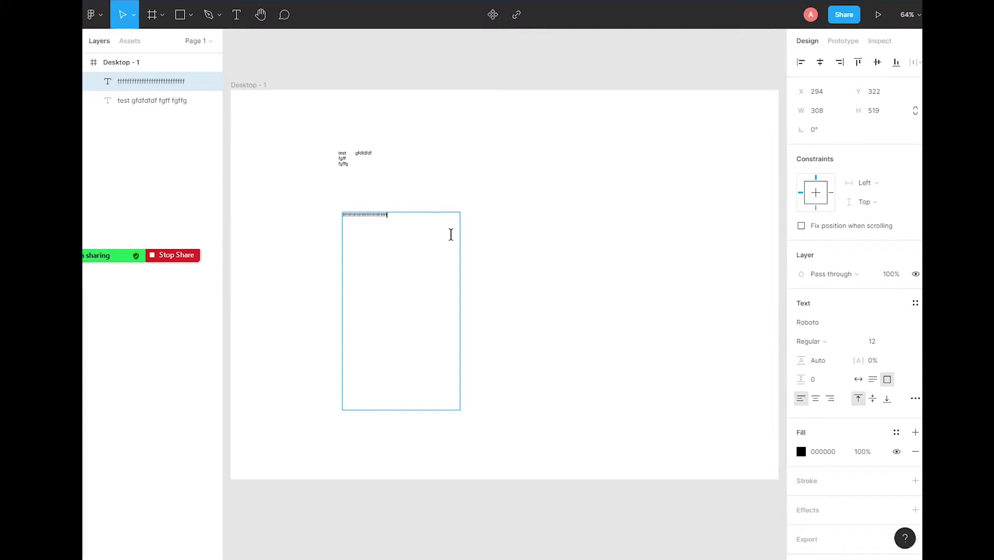
text(fffffffffffffffffffffffffffffffffffffffffffffffffffffffffffffffffffffffffffffffff)
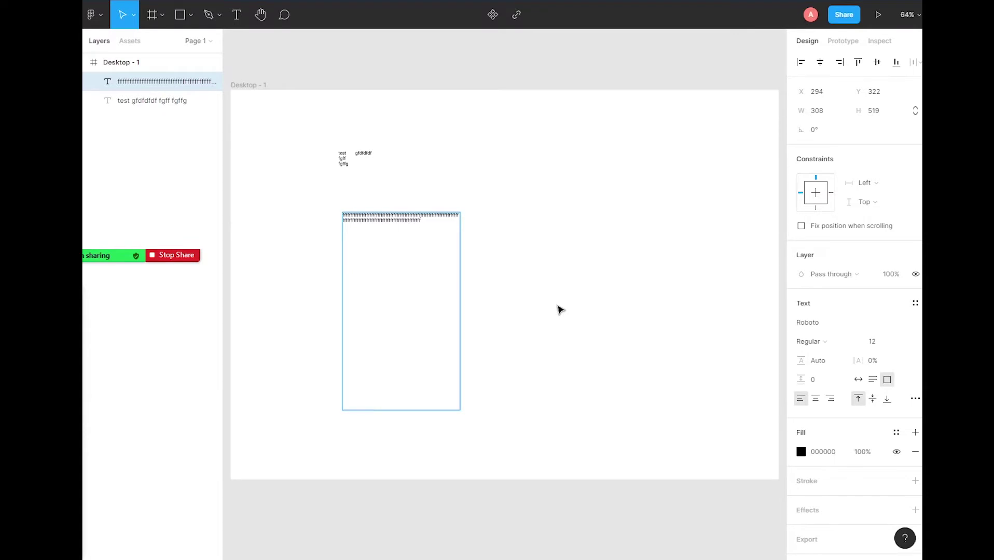
key(Escape)
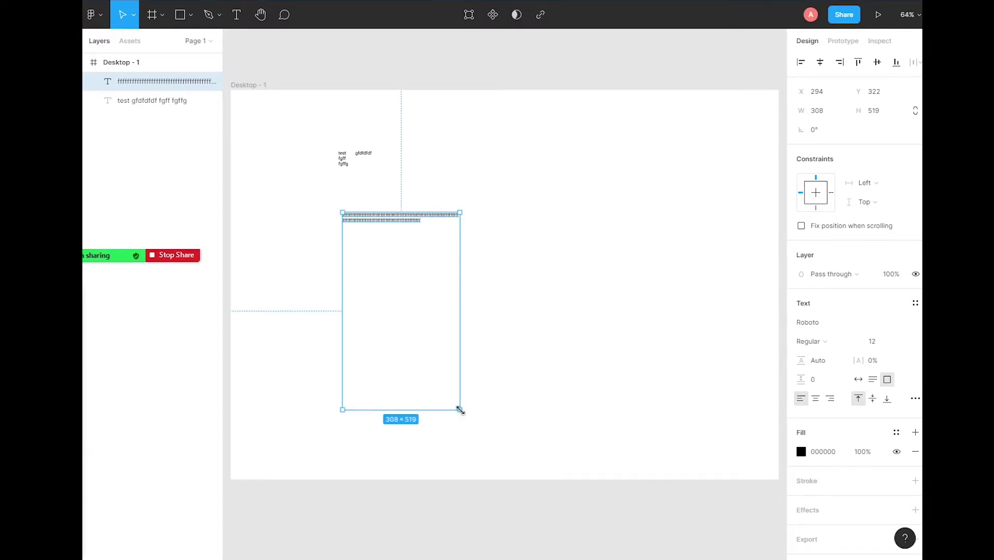
drag(460, 410, 548, 281)
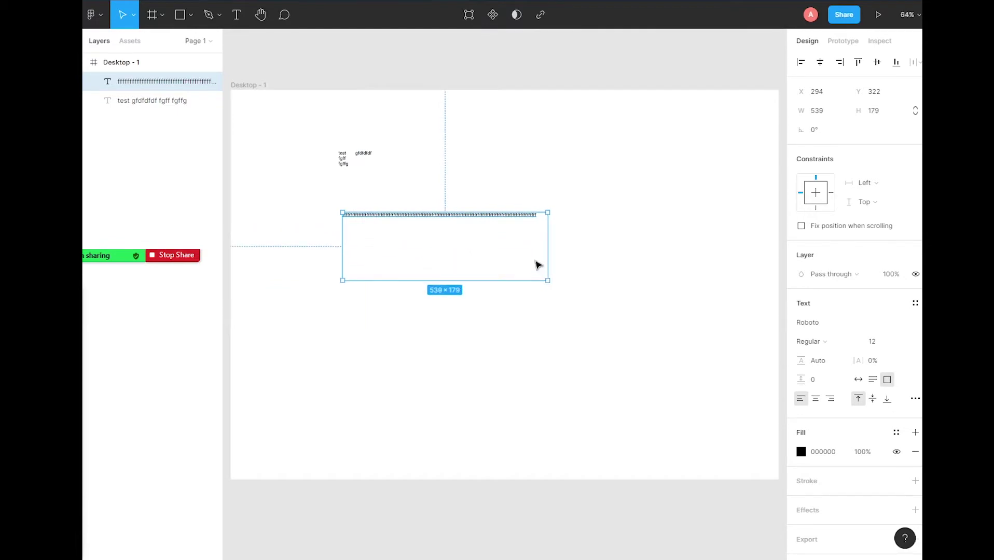
Step: Delete both text layers from the Desktop - 1 frame
key(Delete)
click(343, 155)
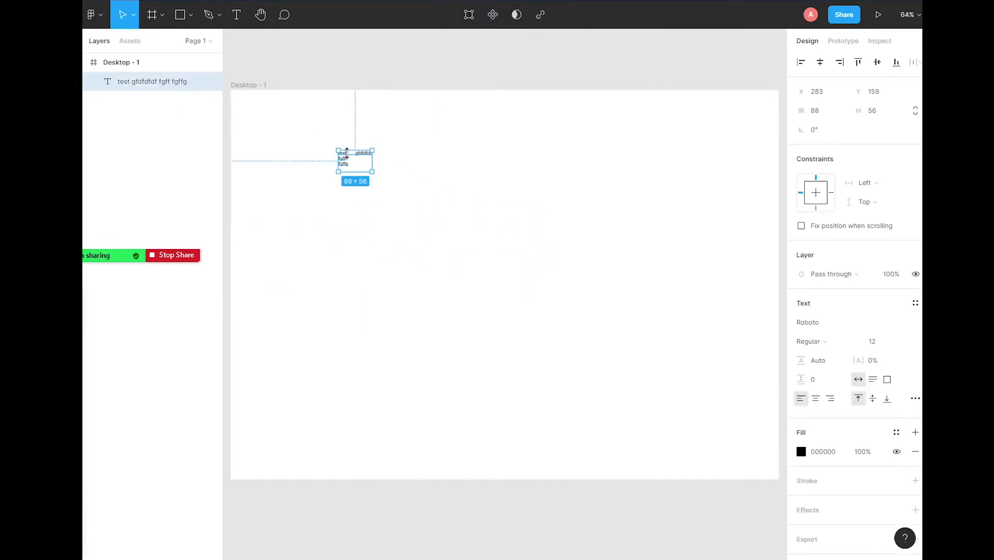
key(Delete)
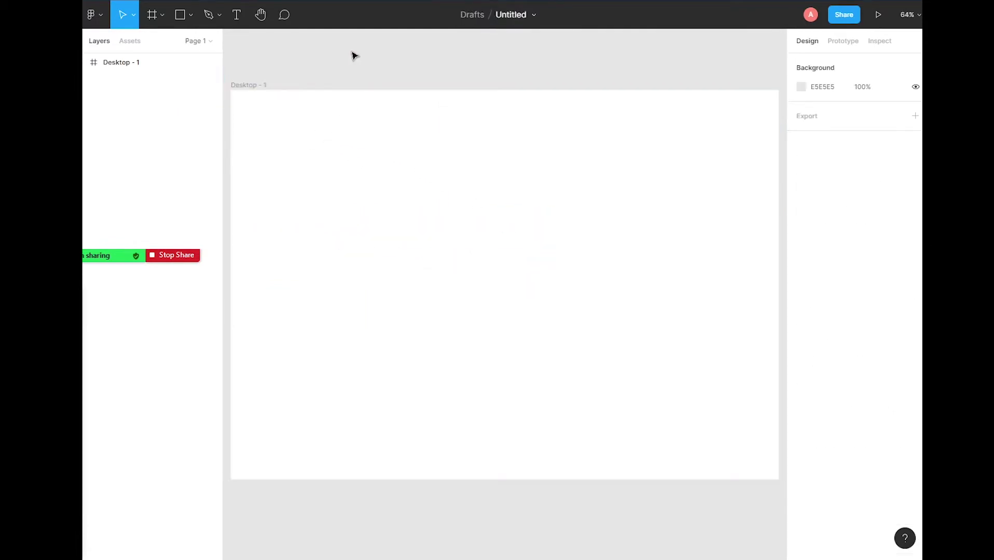
Step: Pan the canvas around the Desktop - 1 frame in several directions with the Hand tool
click(261, 14)
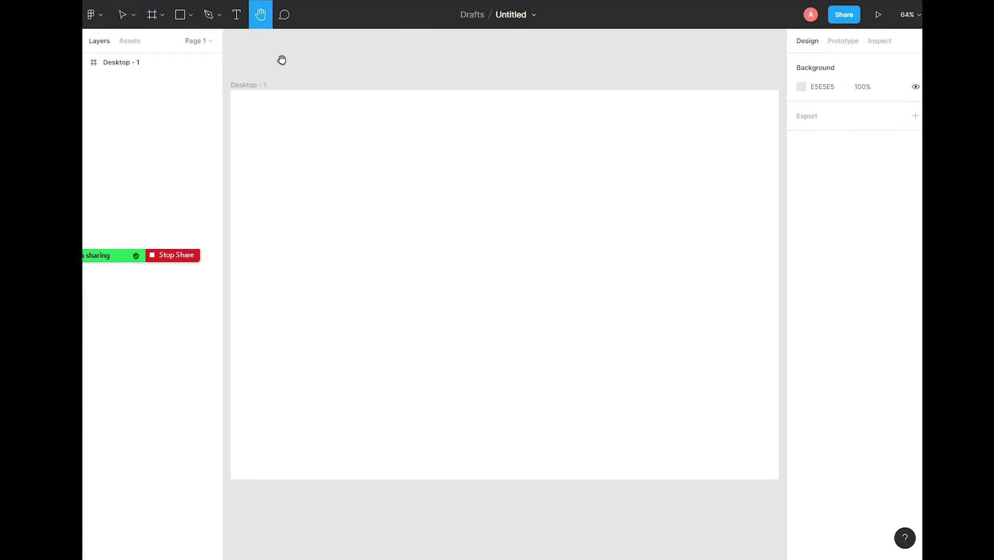
drag(311, 66, 474, 324)
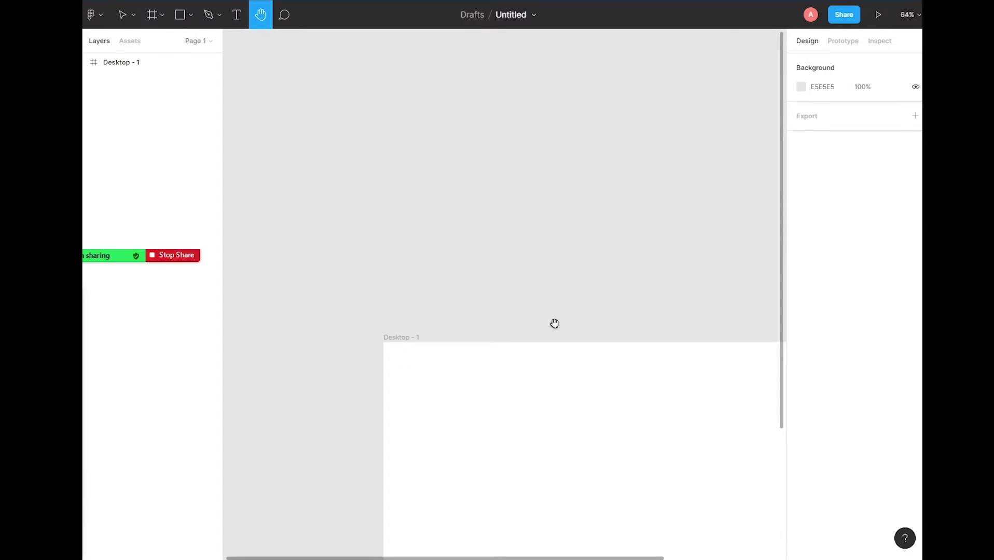
drag(441, 93, 577, 324)
drag(529, 231, 363, 46)
drag(483, 206, 434, 153)
drag(566, 284, 728, 389)
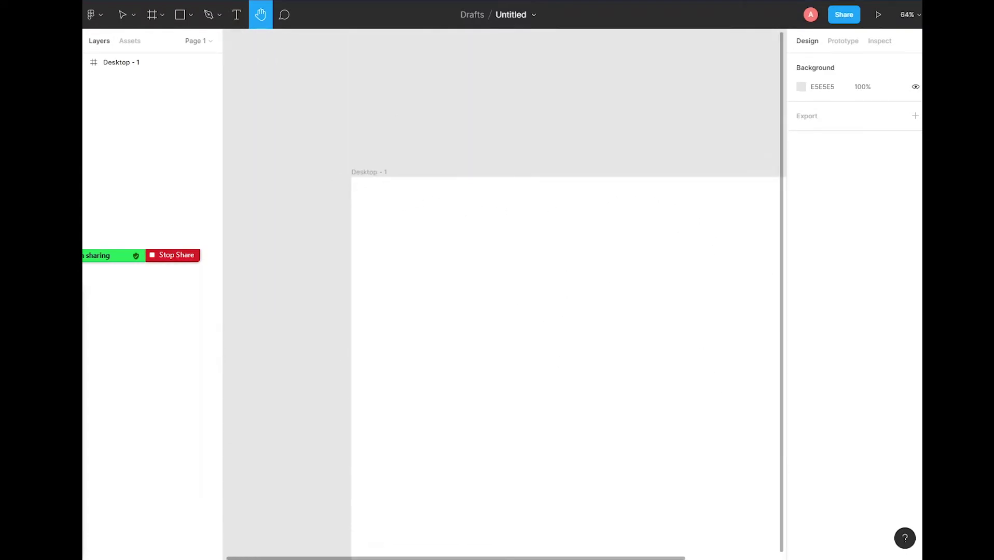
drag(421, 151, 308, 103)
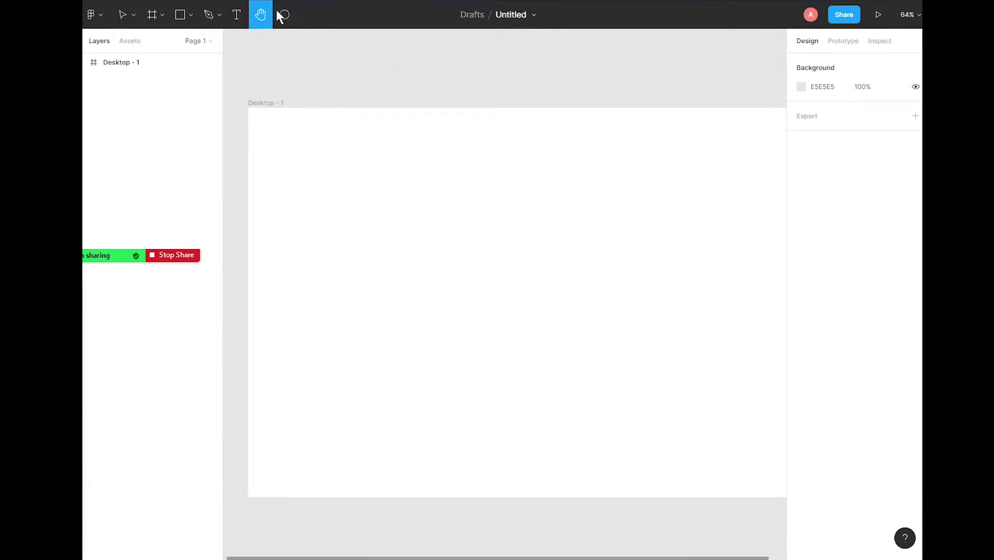
Step: Post a comment reading "ththtr" near the upper edge of the Desktop - 1 frame
click(284, 14)
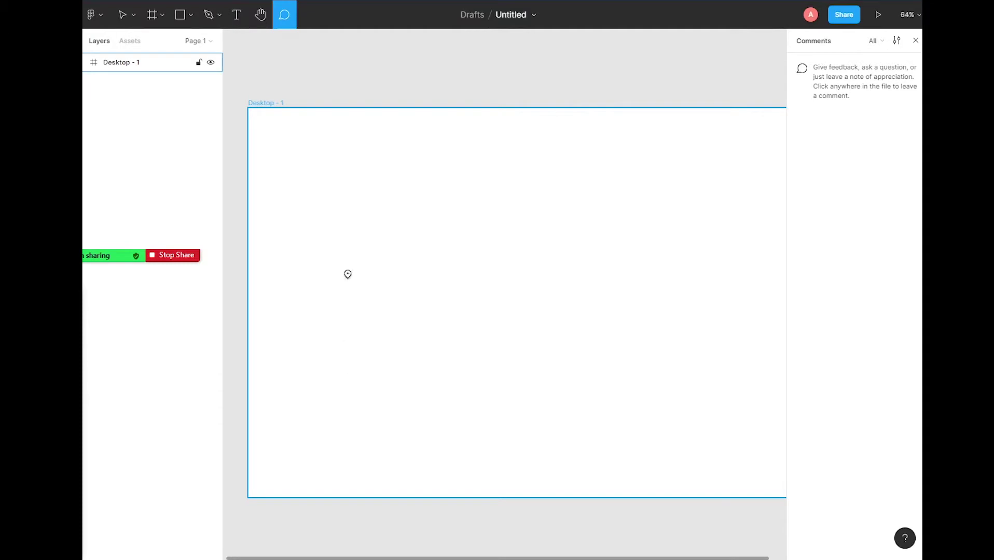
scroll(323, 115, up, 1)
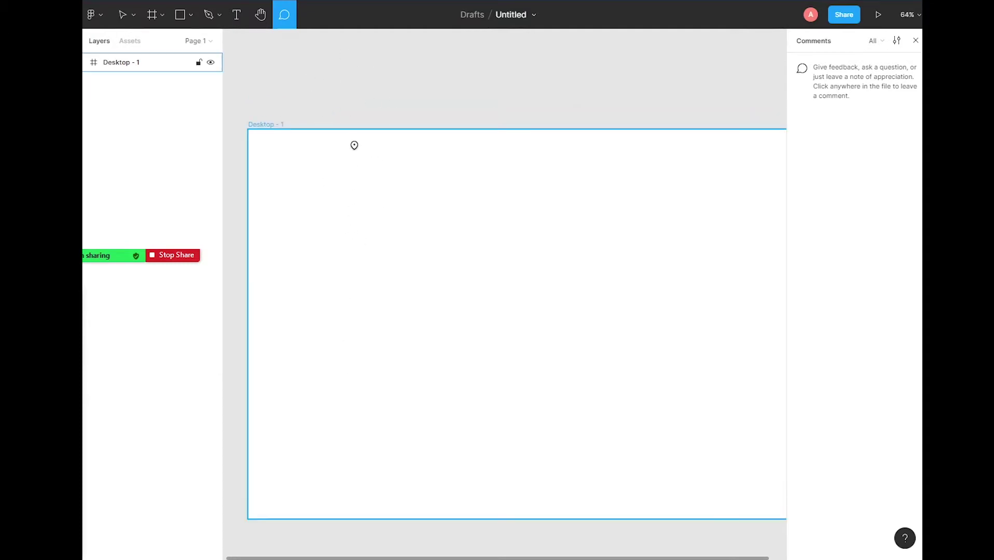
click(355, 144)
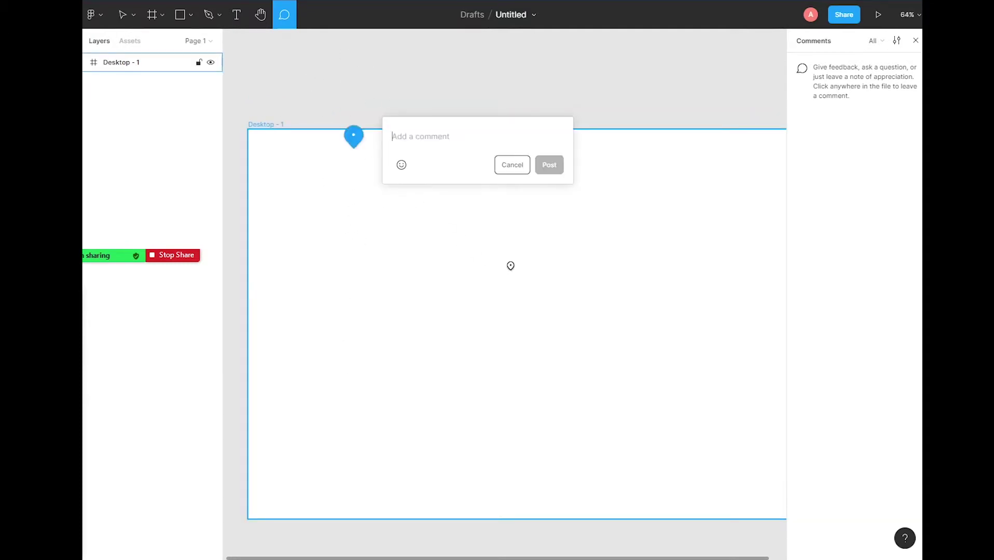
text(ththtr)
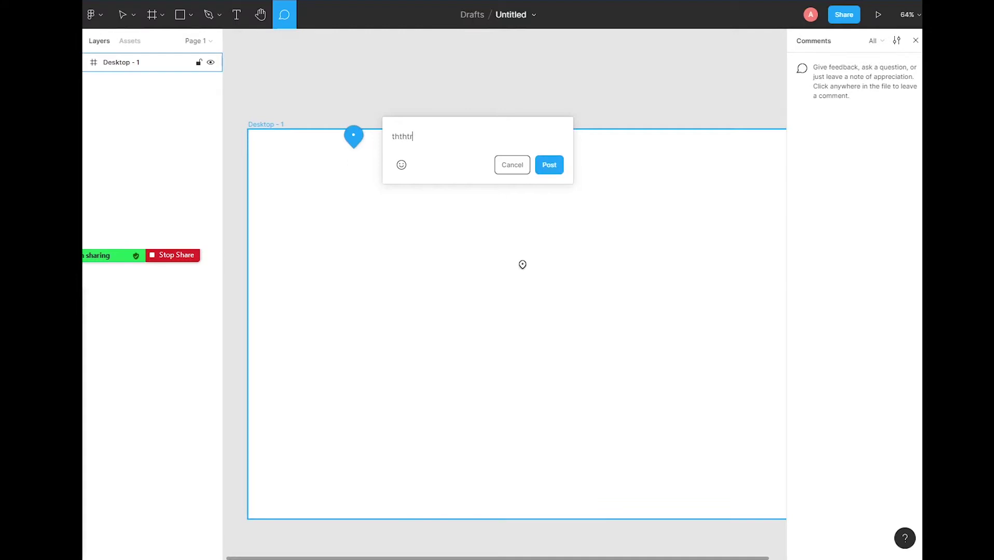
click(549, 165)
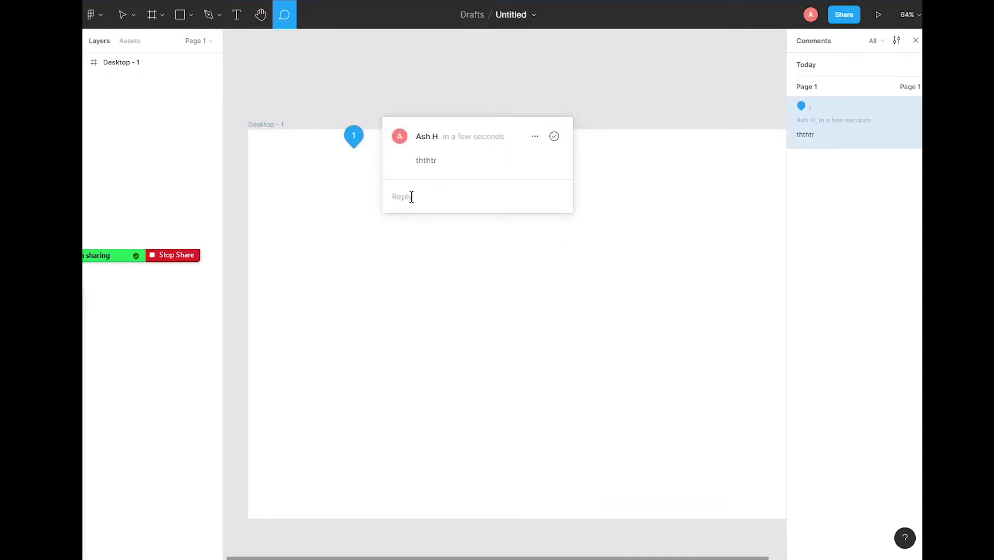
Step: View the emoji choices for a reply to the "ththtr" comment, close them unused and resolve the comment
click(403, 196)
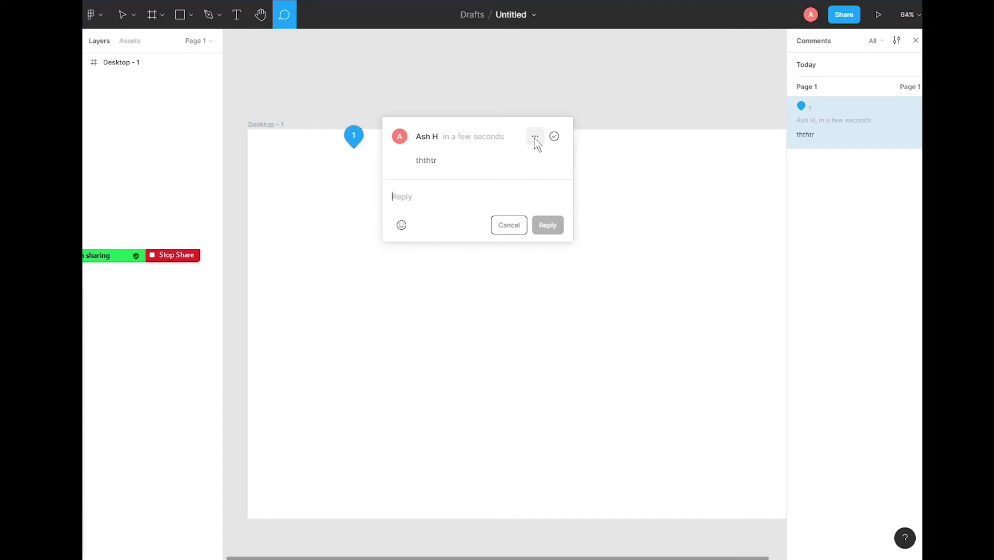
click(401, 225)
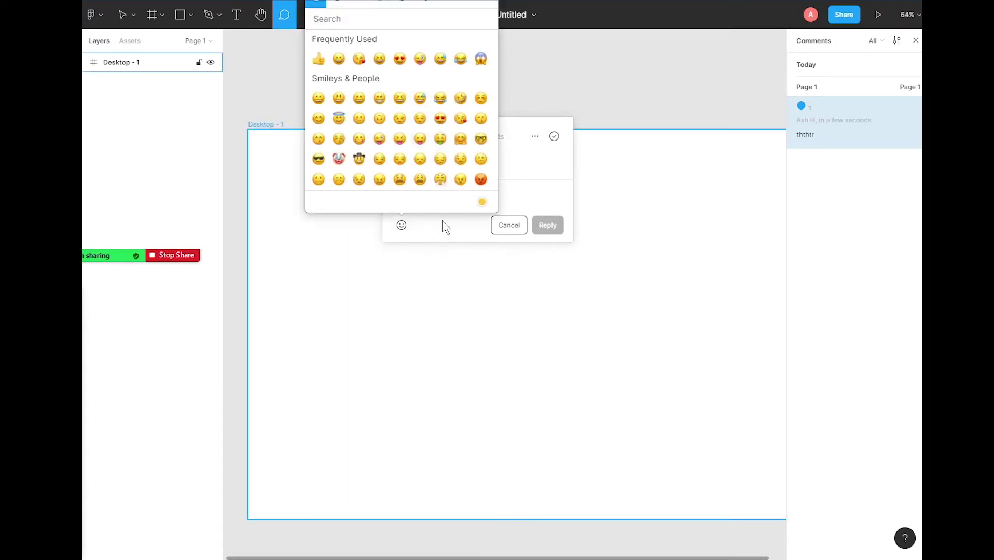
click(445, 226)
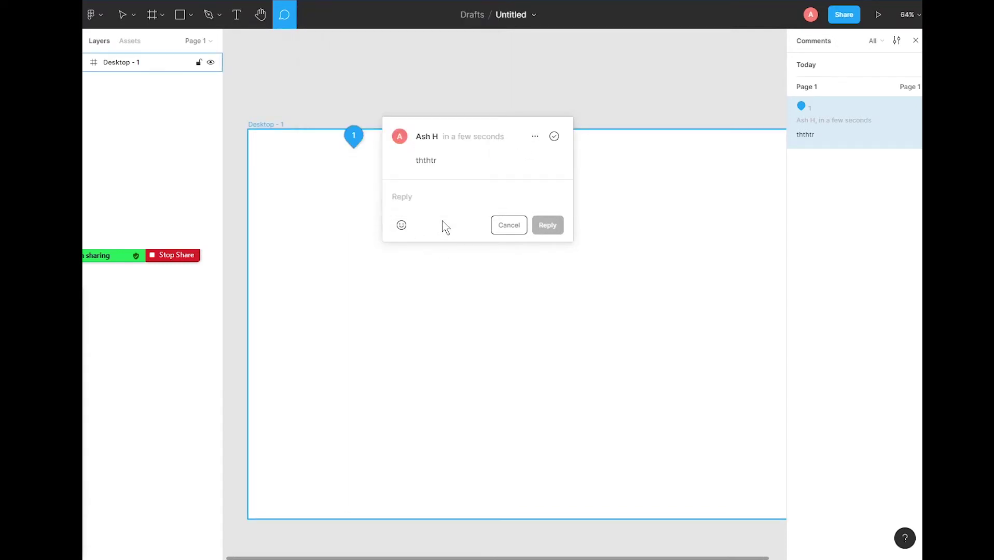
click(555, 137)
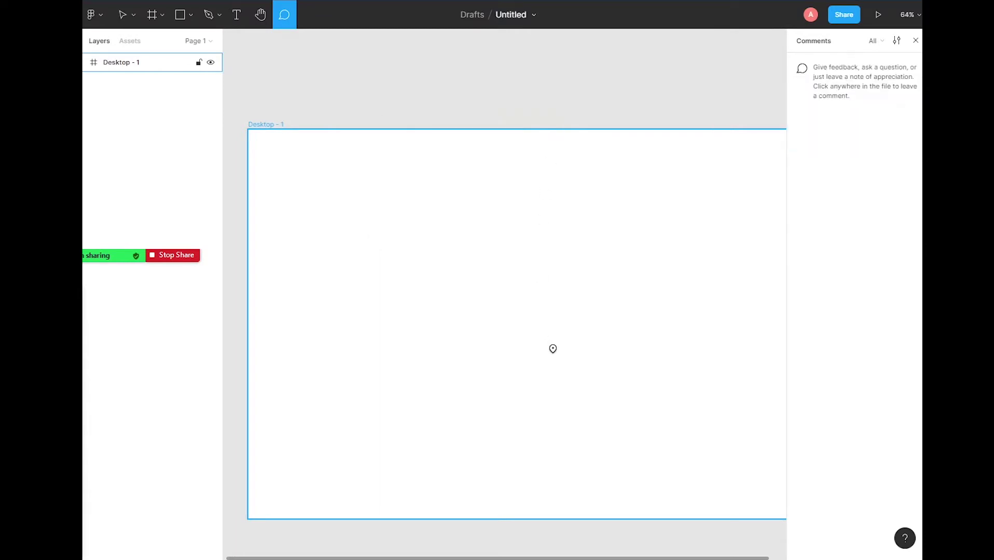
Step: Post a comment reading "comment" inside the Desktop - 1 frame, and switch comment mode off and on again
click(400, 262)
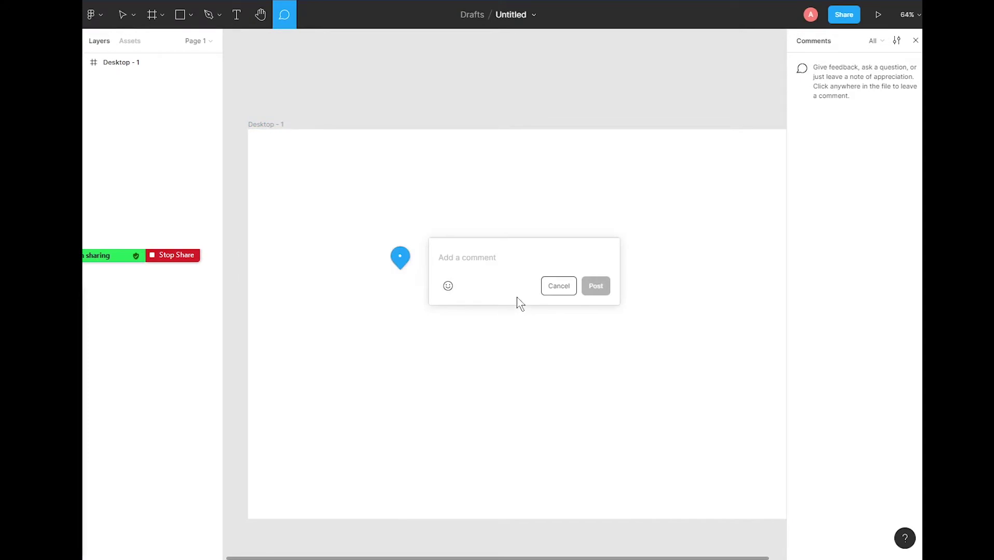
text(comment)
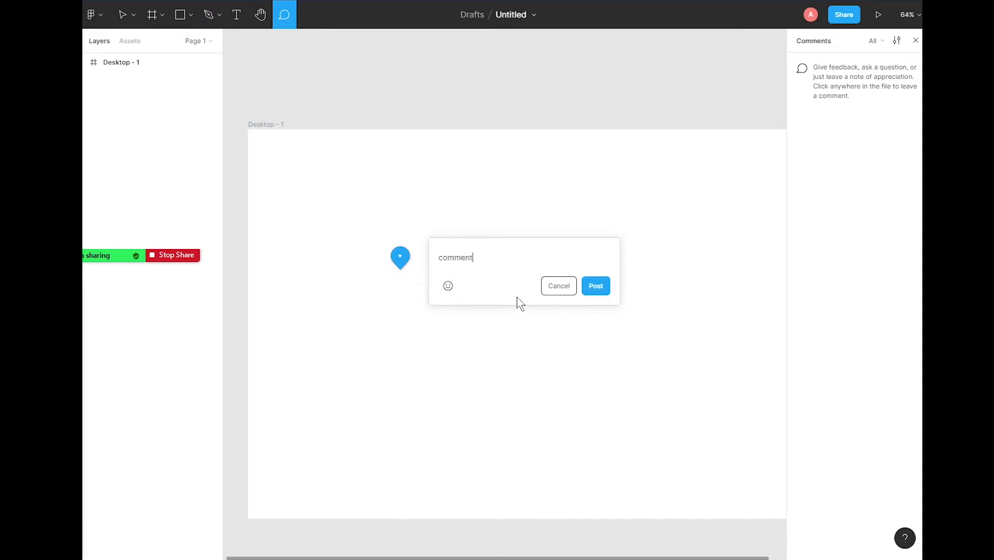
click(597, 290)
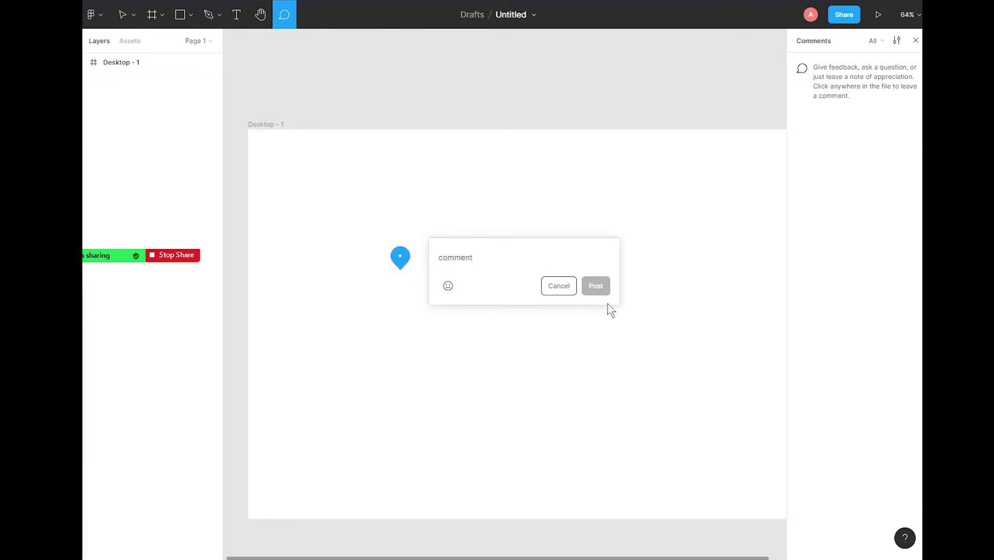
click(126, 25)
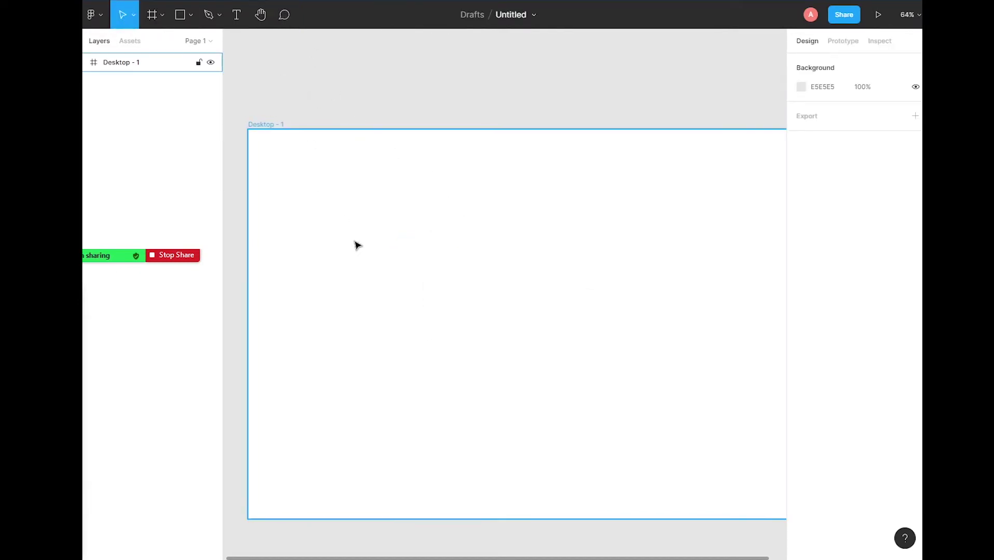
click(287, 13)
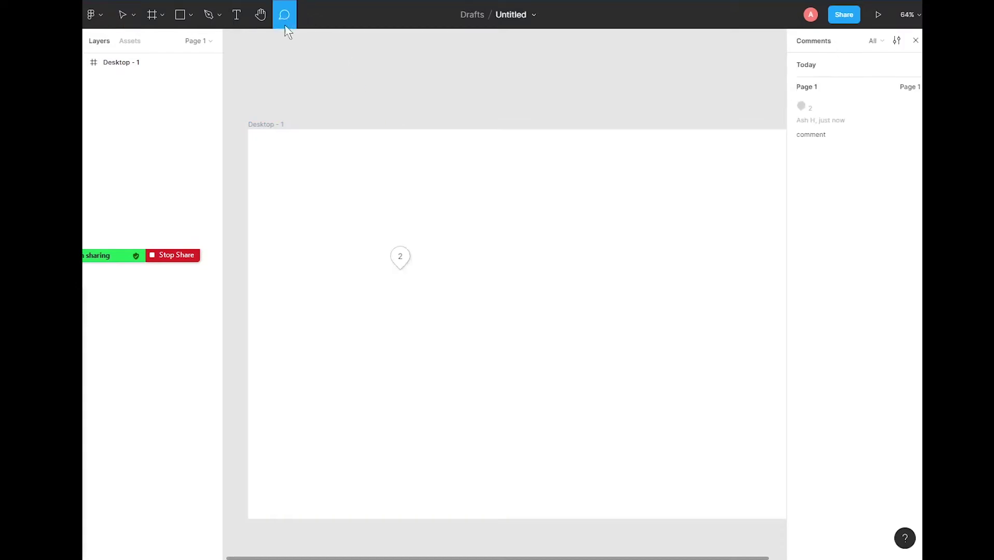
Step: Resolve the comment reading "comment" and cancel an empty new comment placed above the Desktop - 1 frame
click(401, 256)
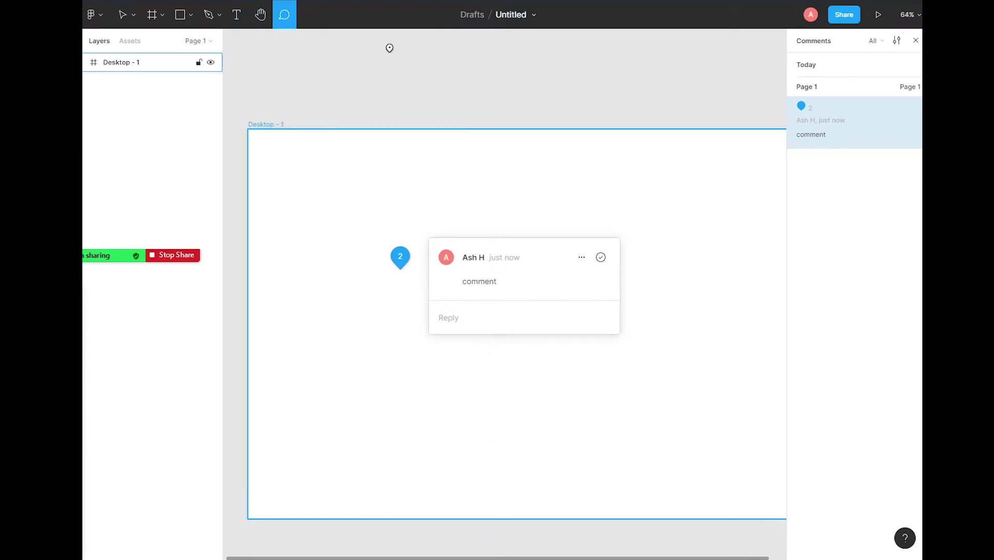
click(601, 257)
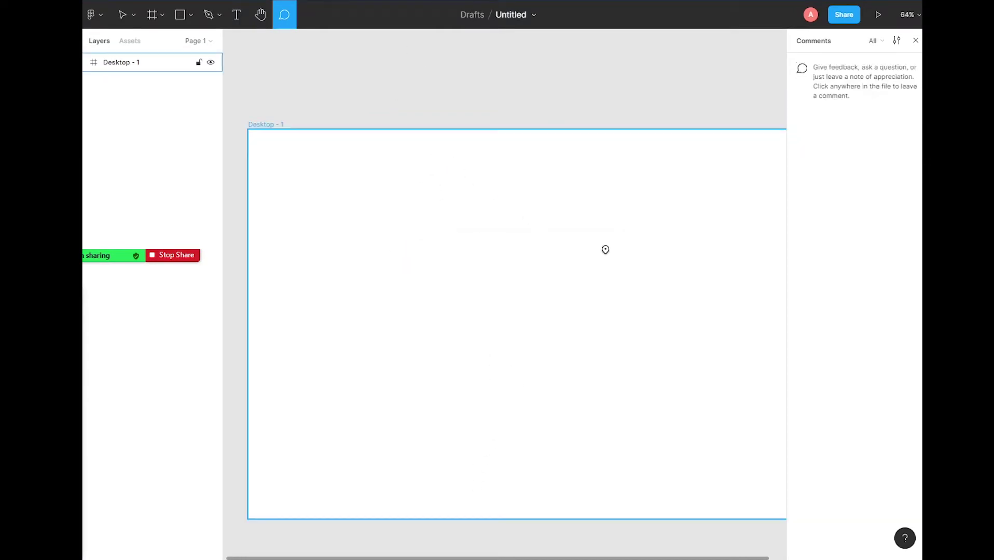
click(446, 66)
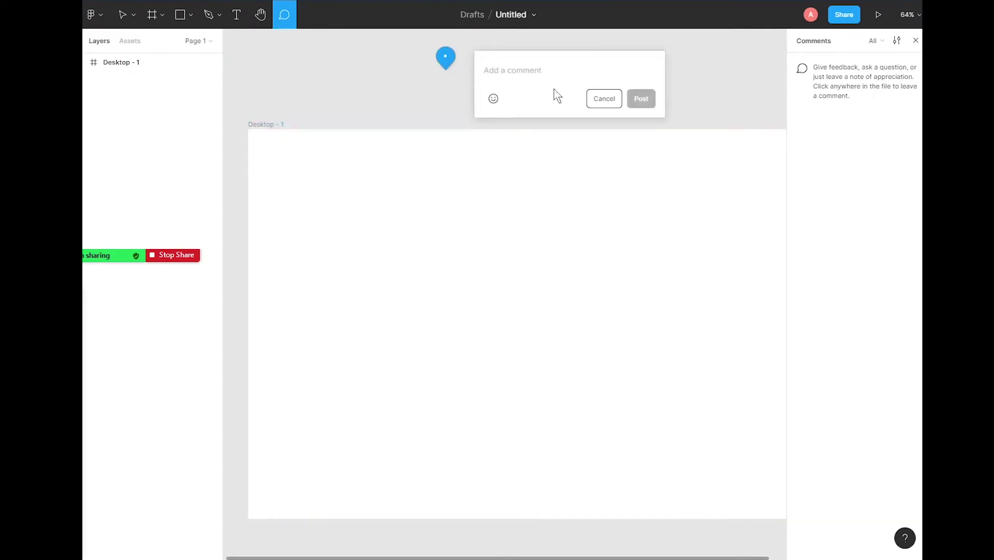
click(603, 98)
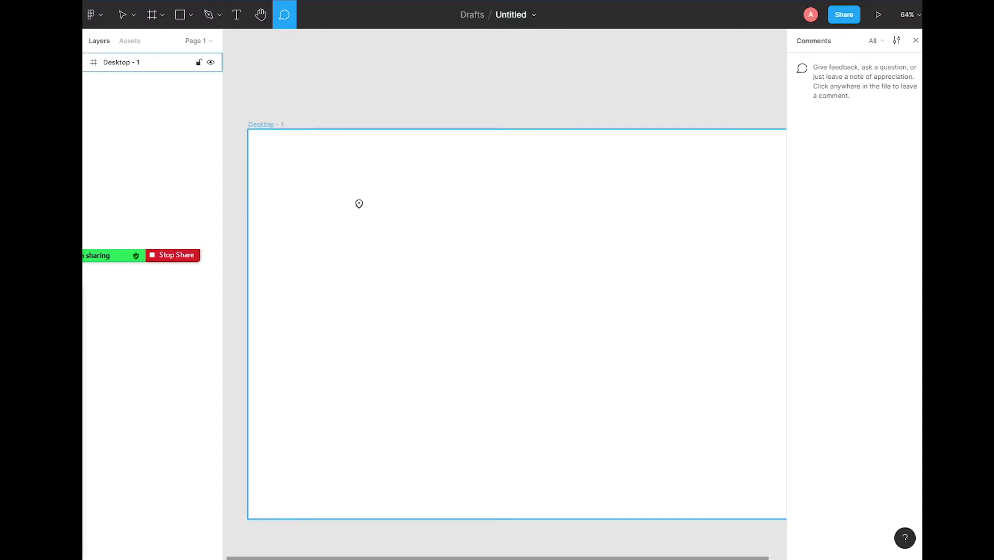
Step: Go back from the Untitled design file to the files page
click(102, 14)
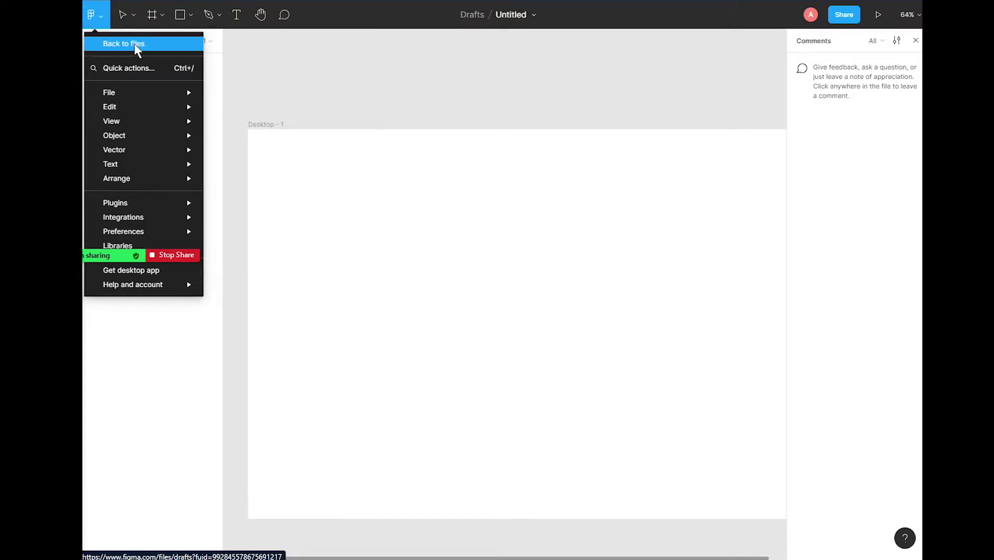
click(112, 45)
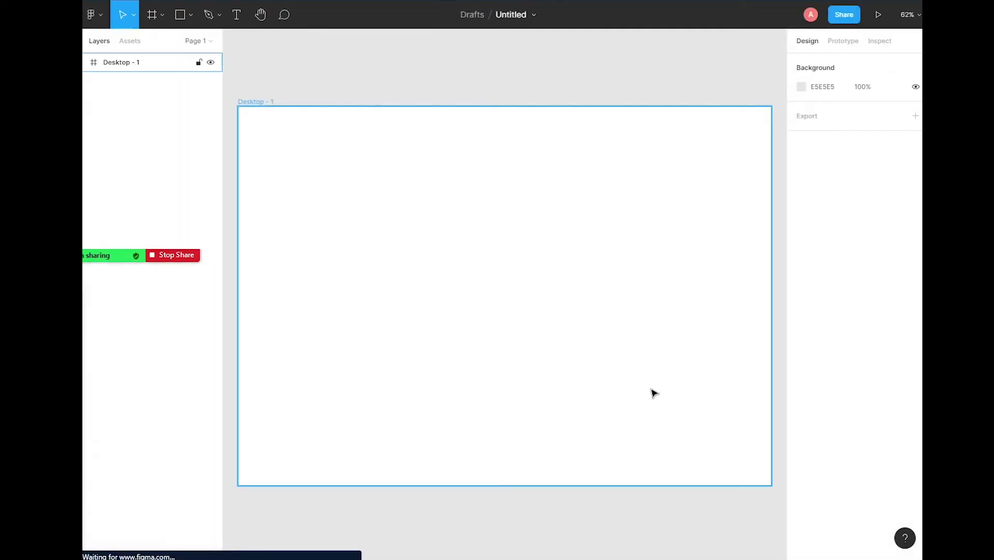
Step: Open the Community plugin browser from the Untitled design file's plugin options
click(96, 22)
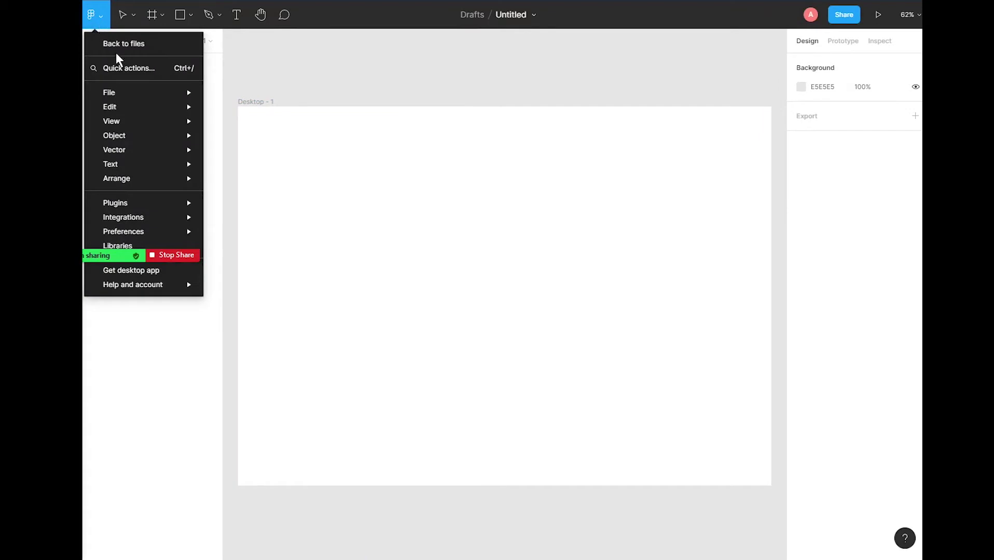
mouse_move(160, 205)
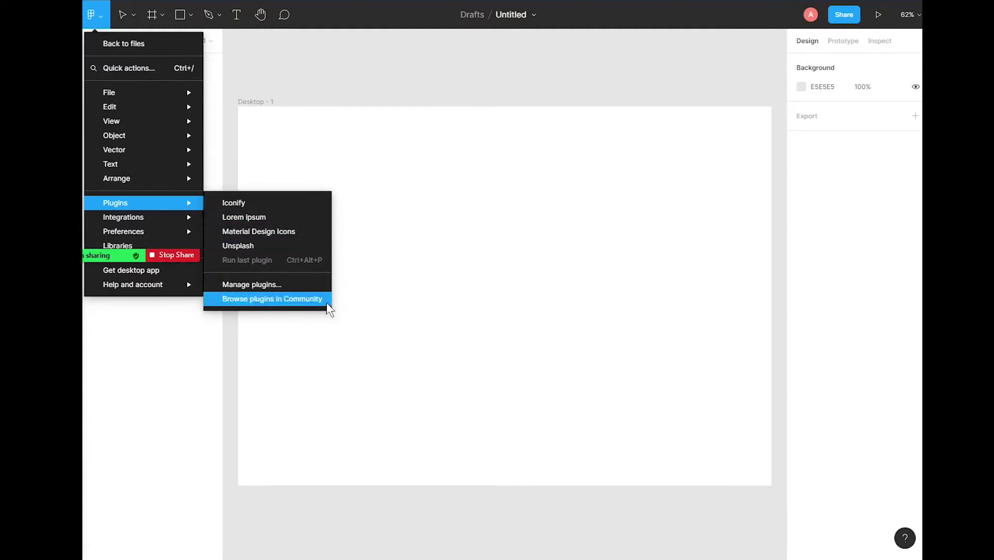
click(294, 299)
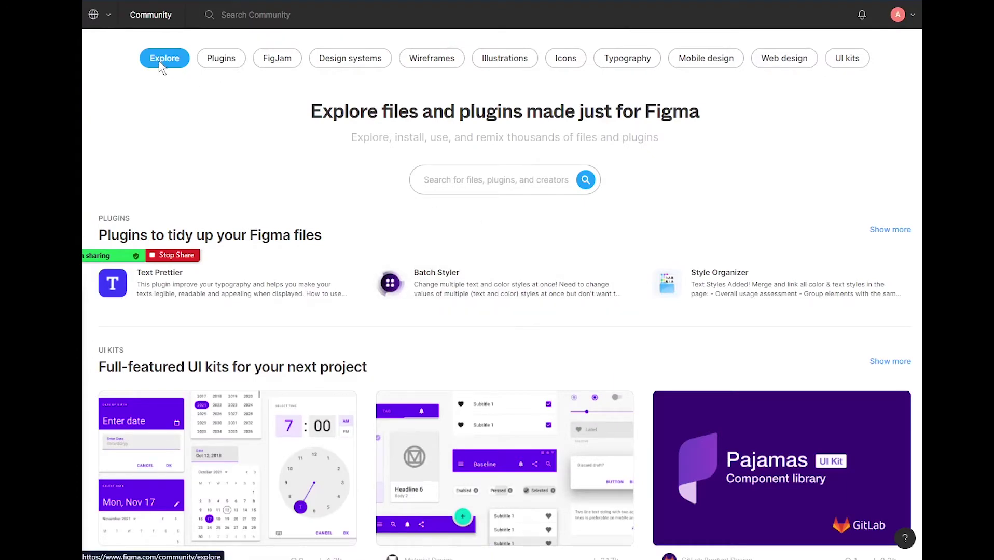
Step: Show the Community's Plugins category and look through the Trending plugins list with its install options
click(224, 62)
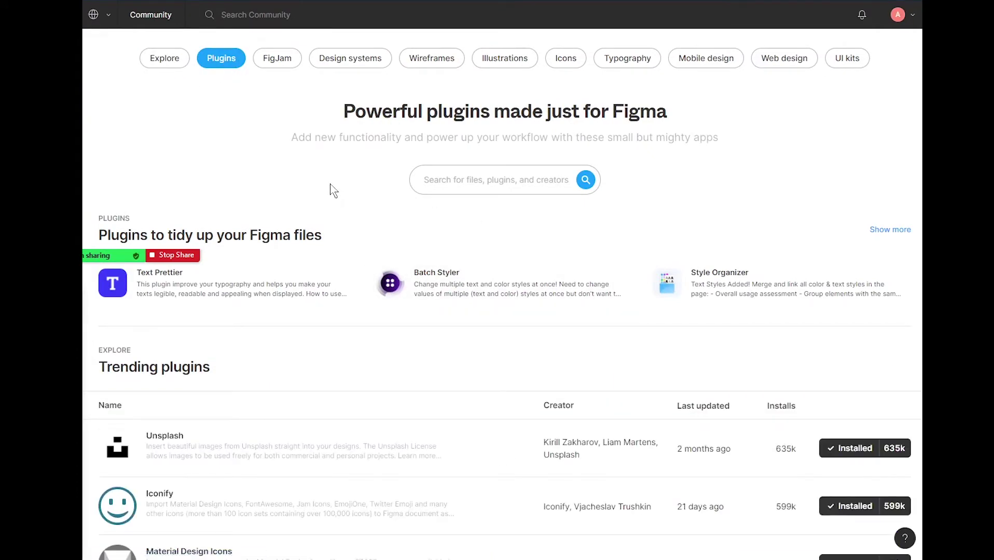
scroll(334, 191, down, 6)
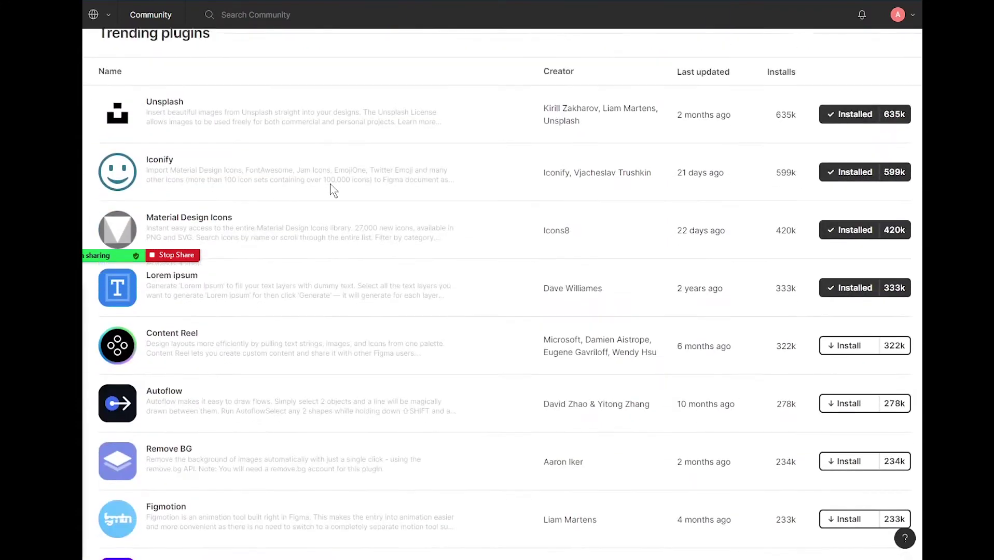
scroll(332, 191, up, 1)
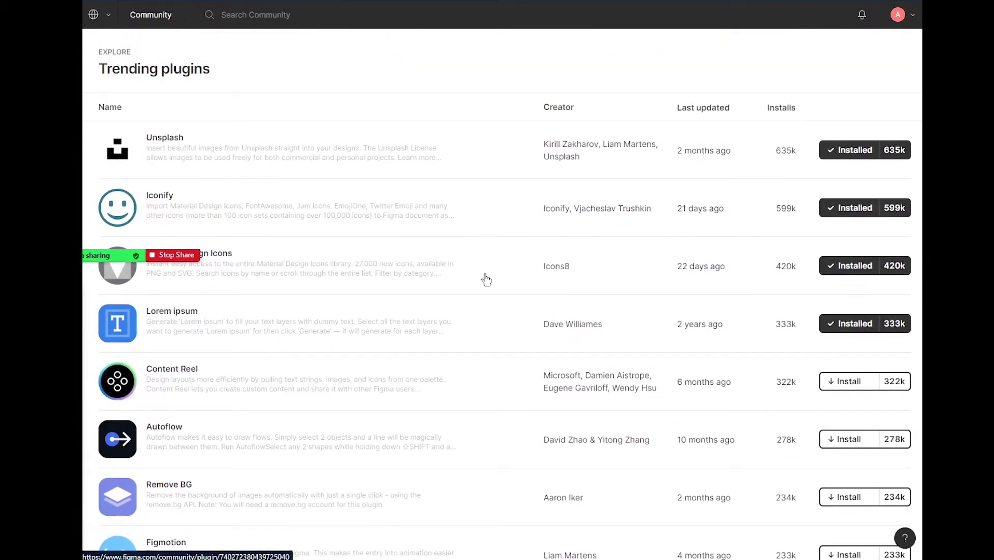
scroll(207, 249, down, 1)
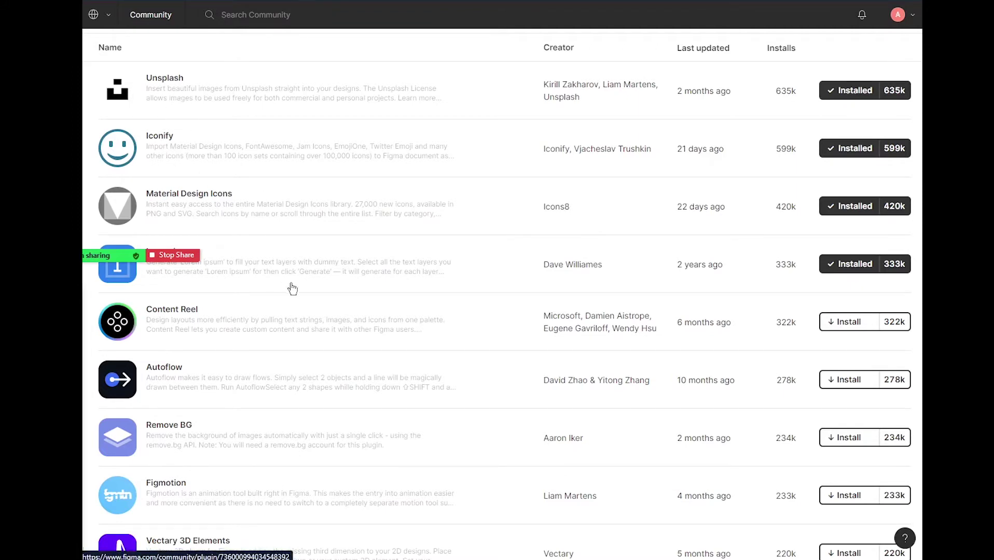
scroll(226, 289, up, 1)
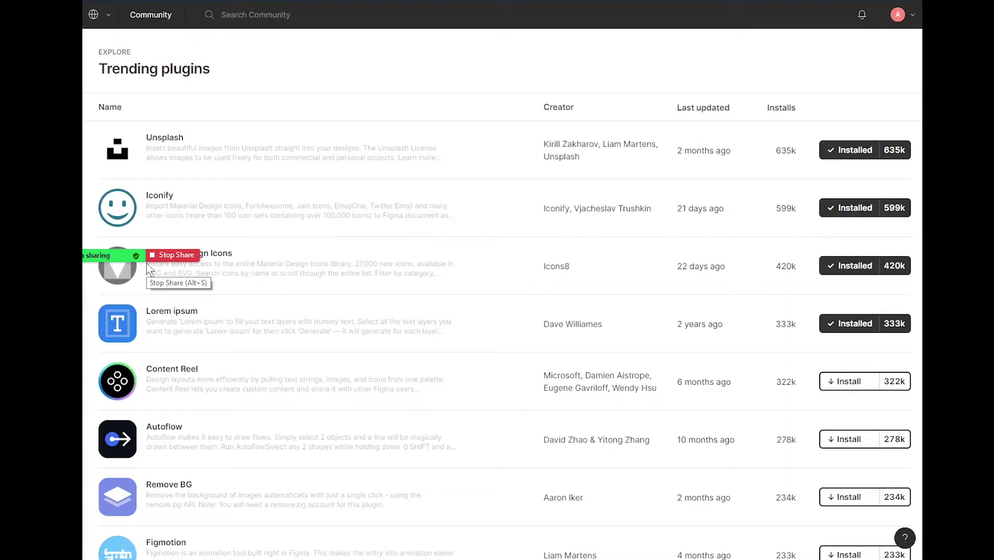
mouse_move(143, 257)
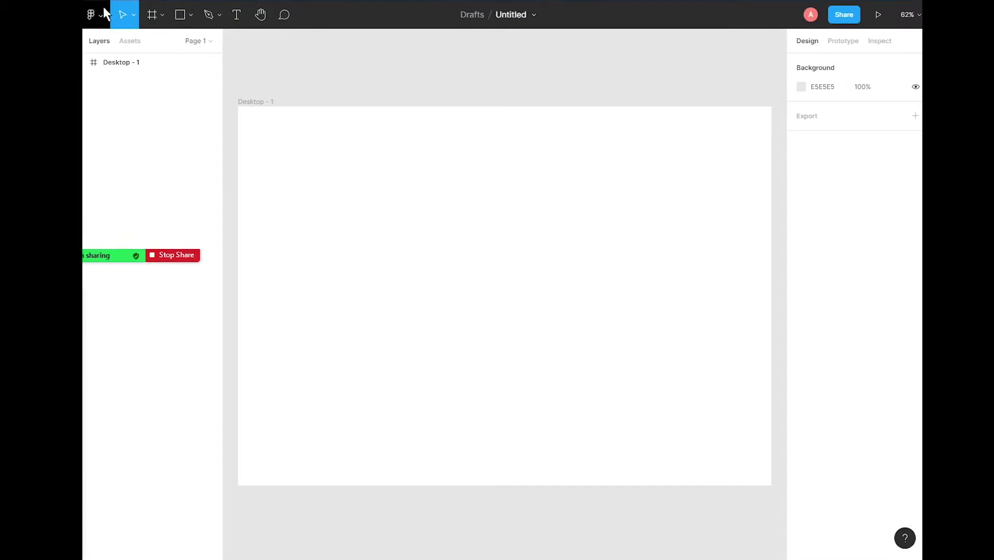
Step: Return from the design file to the files page and switch to the Community's Plugins category
click(102, 10)
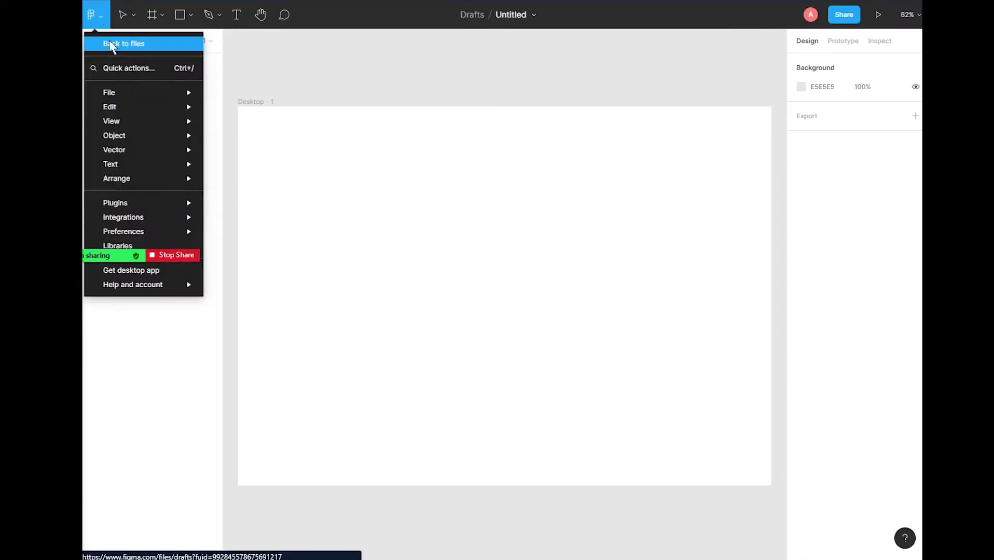
click(109, 41)
click(195, 16)
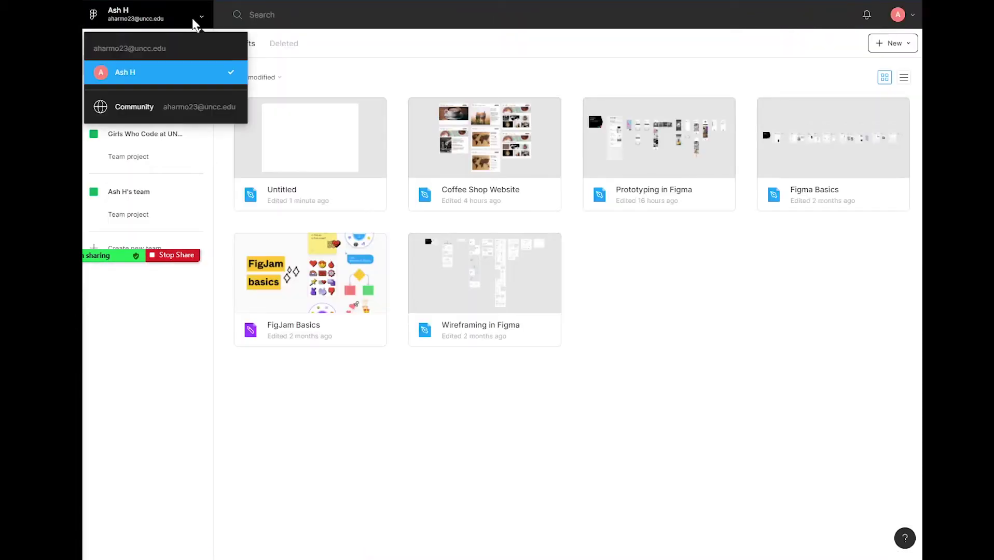
click(108, 113)
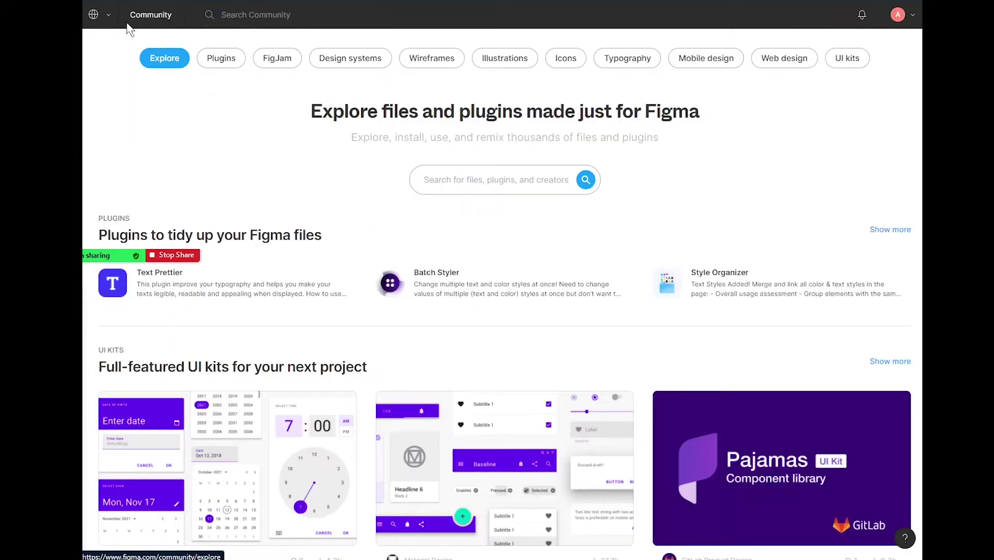
click(221, 58)
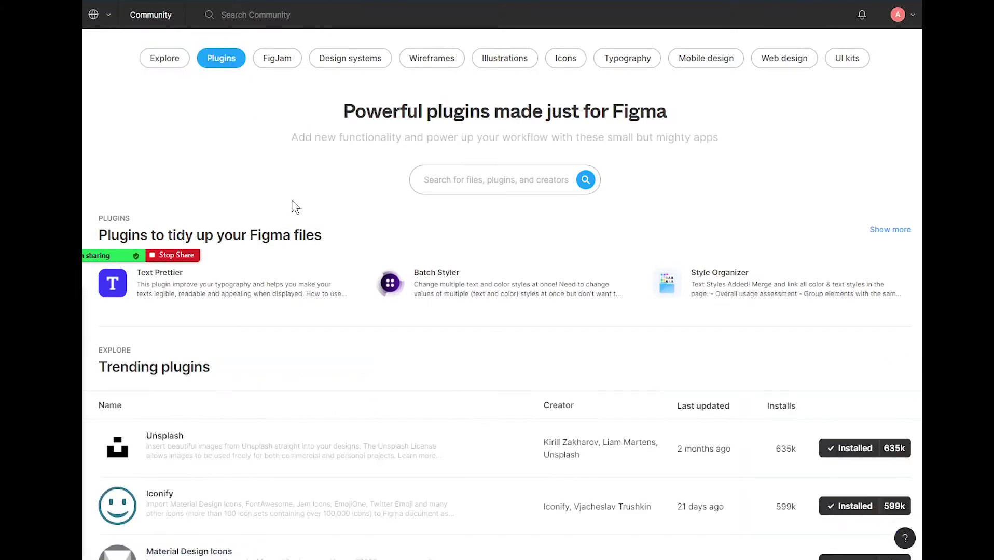
Step: Examine the Trending plugins list, including Unsplash, Iconify, Material Design Icons and Lorem ipsum
scroll(384, 373, down, 3)
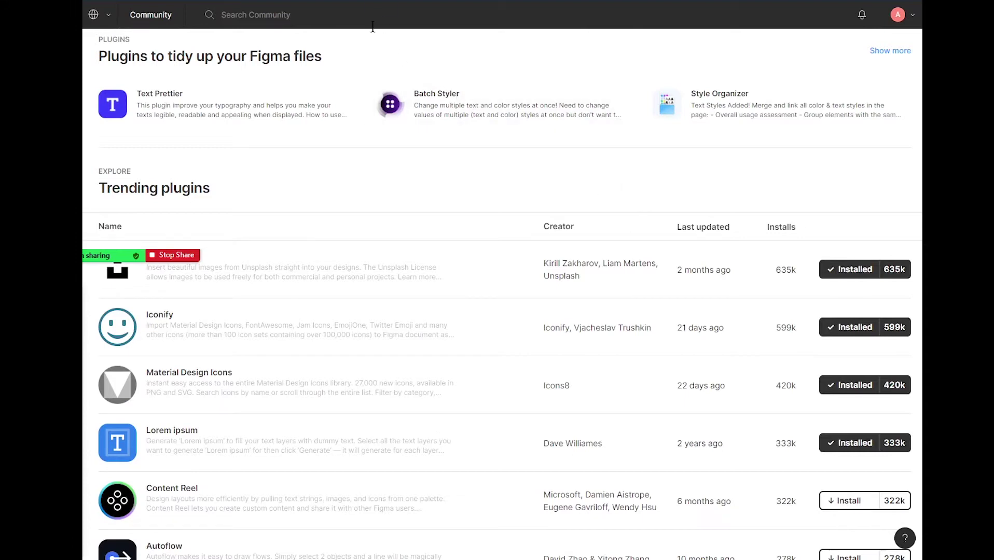
scroll(398, 360, up, 1)
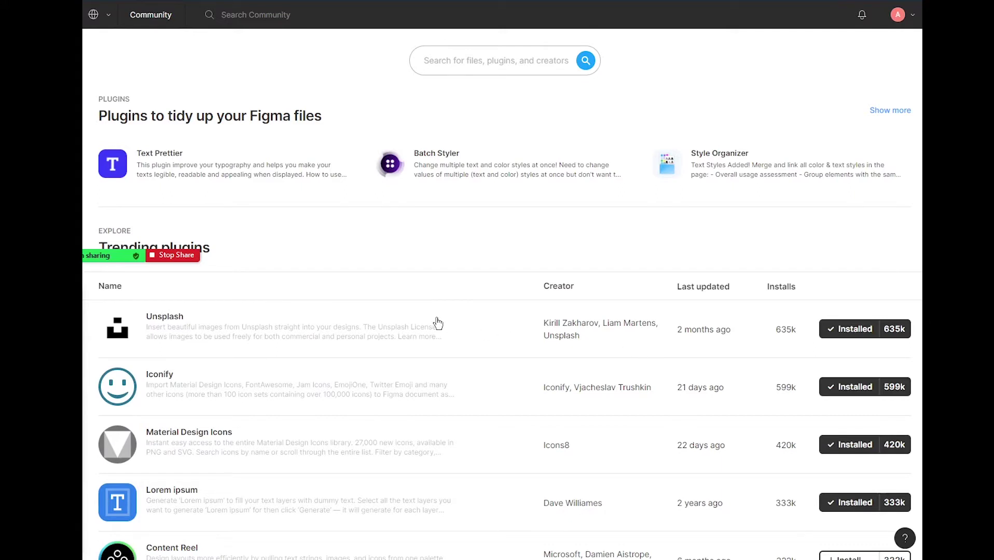
scroll(417, 320, down, 1)
scroll(364, 327, up, 1)
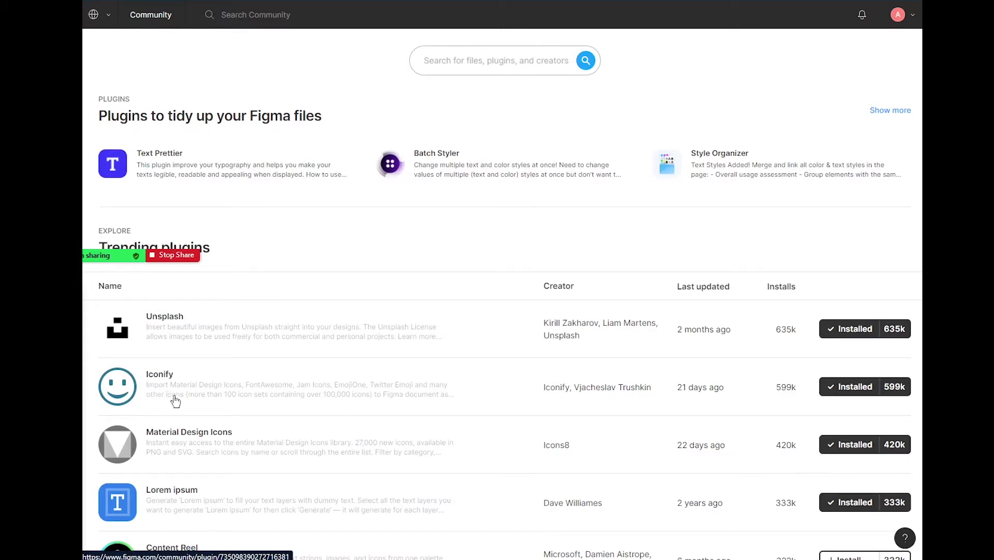
scroll(158, 404, down, 4)
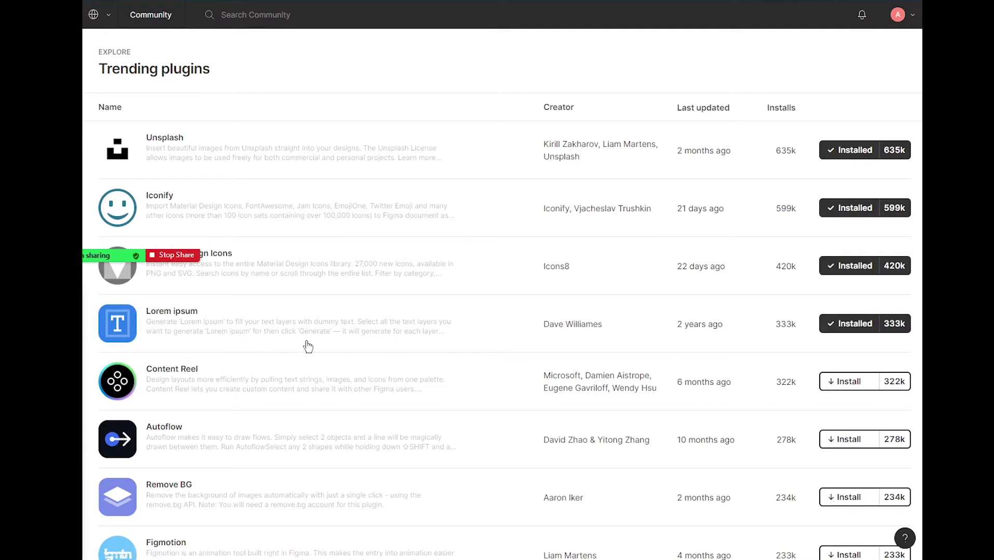
scroll(363, 340, up, 3)
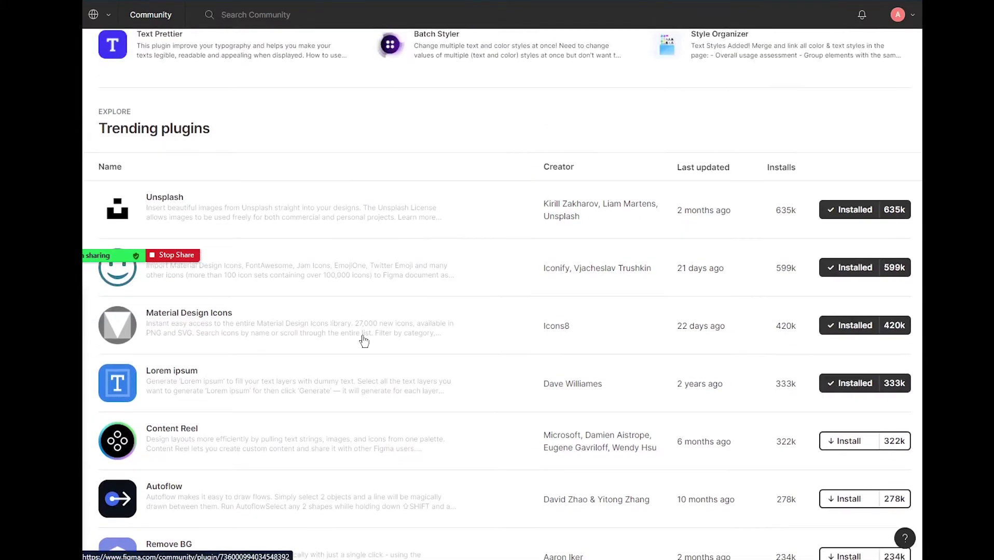
scroll(364, 341, up, 2)
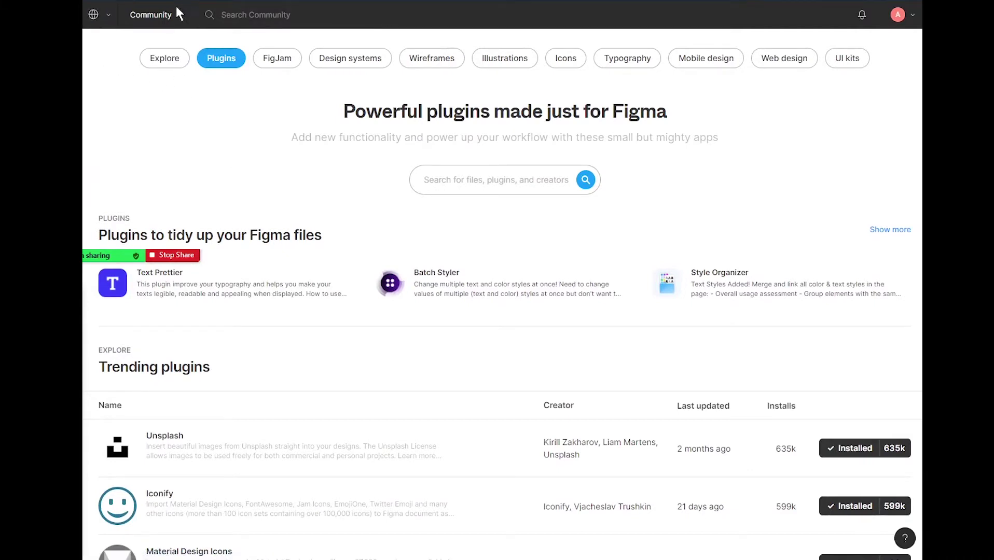
Step: Return from the Community to the personal files page and reopen the Untitled design file
click(113, 14)
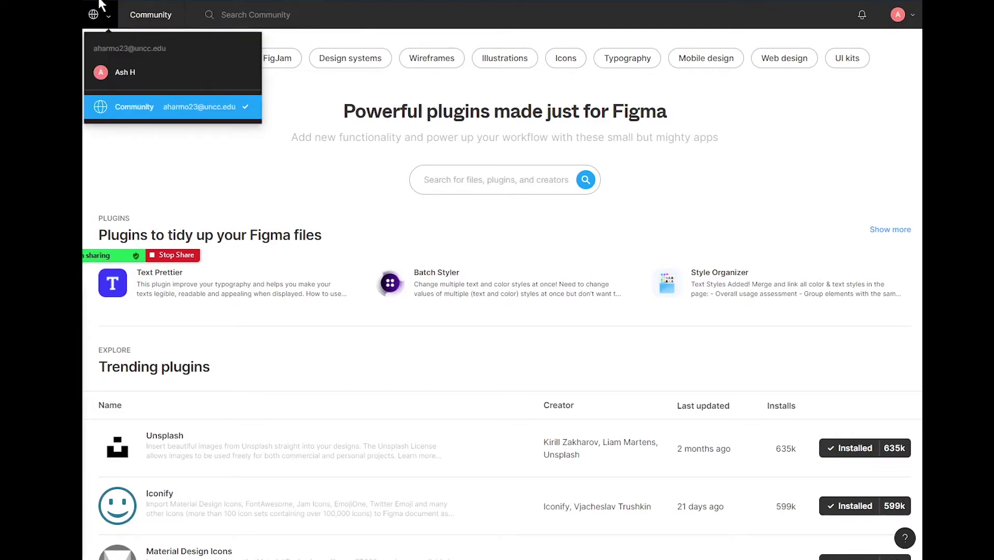
click(160, 80)
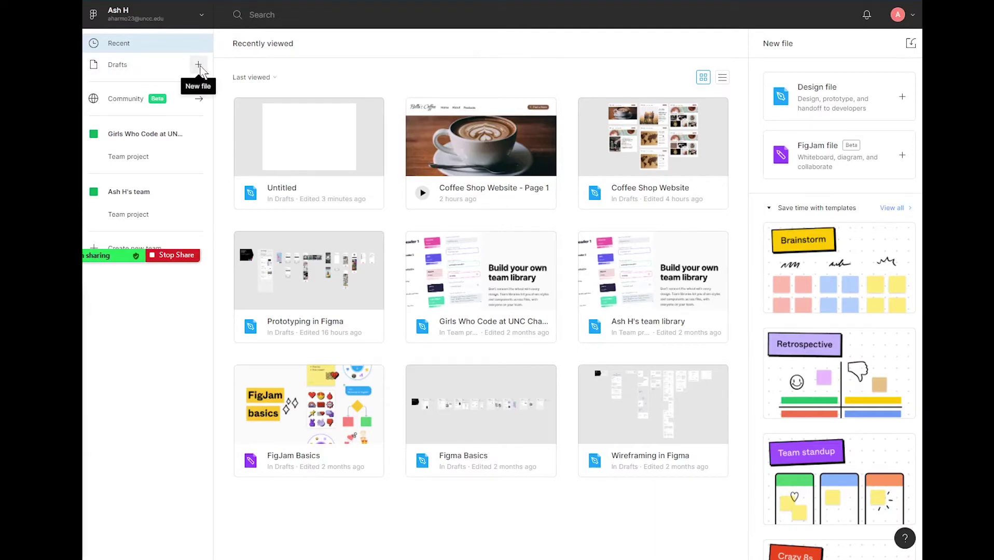
click(199, 66)
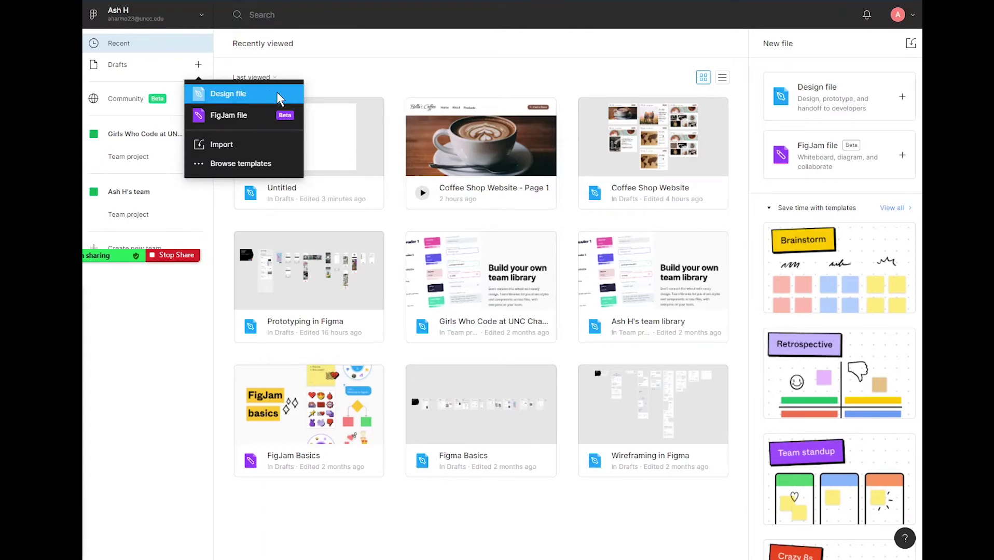
click(366, 68)
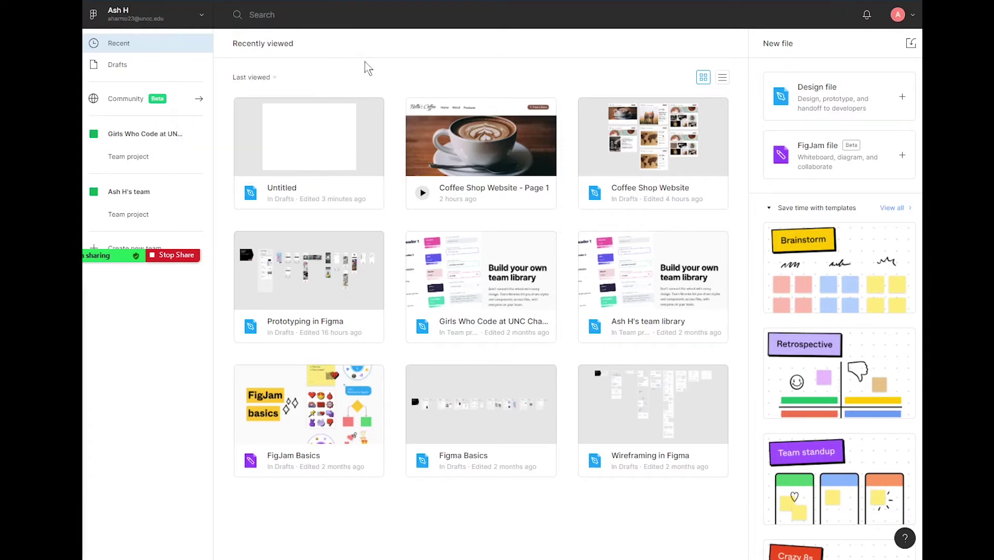
double_click(351, 186)
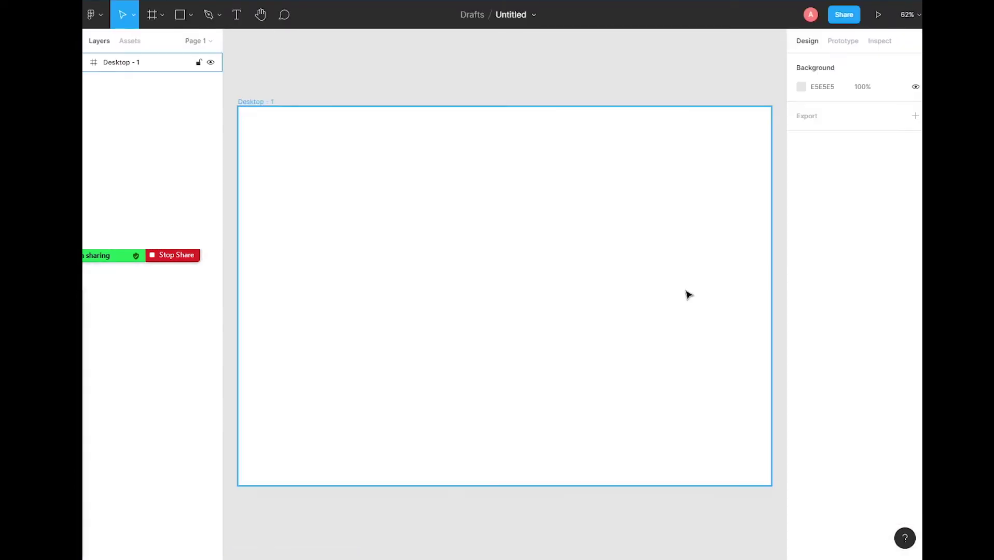
Step: Rename the Untitled design file as Coffee Shop Website
click(517, 17)
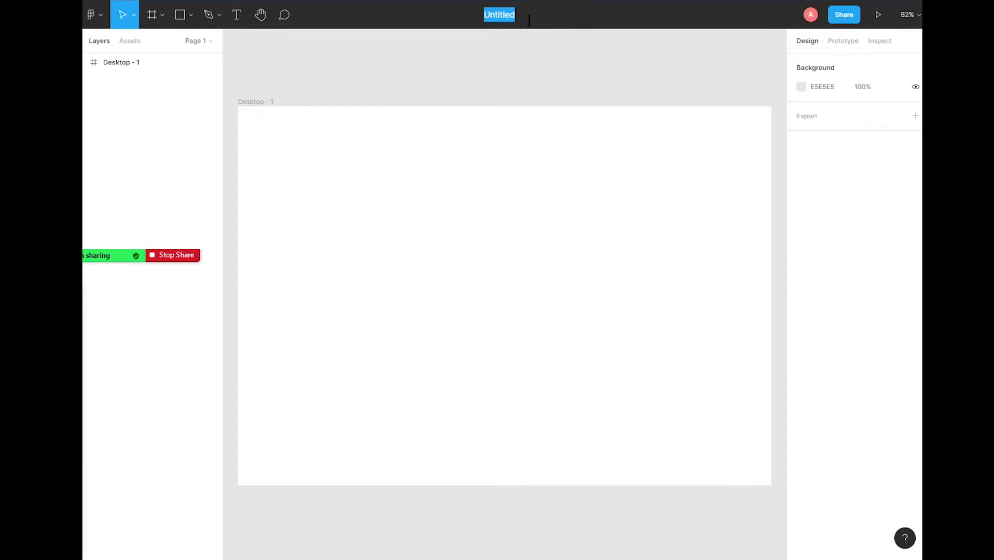
text(c)
text(offe Sh)
text(op)
text(e)
text( Web)
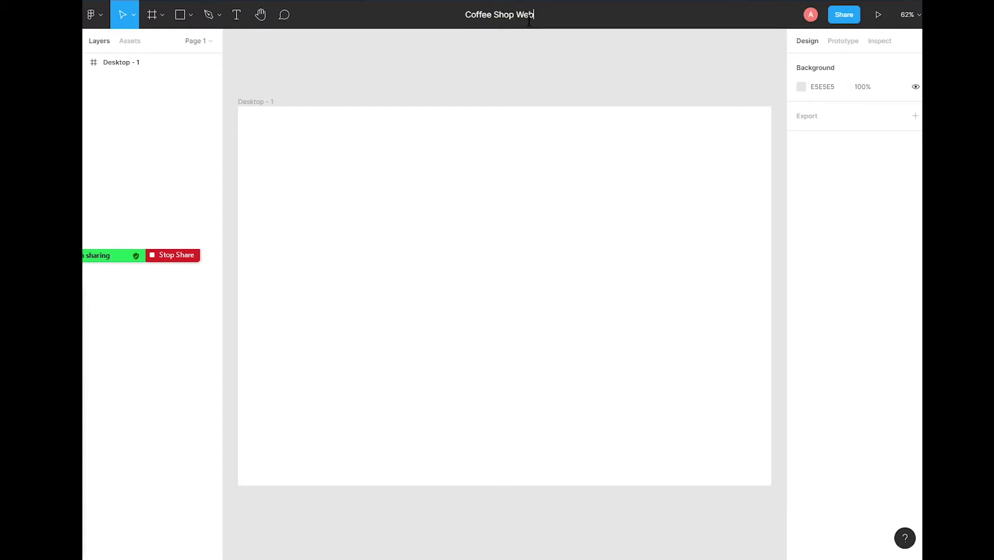
text(site)
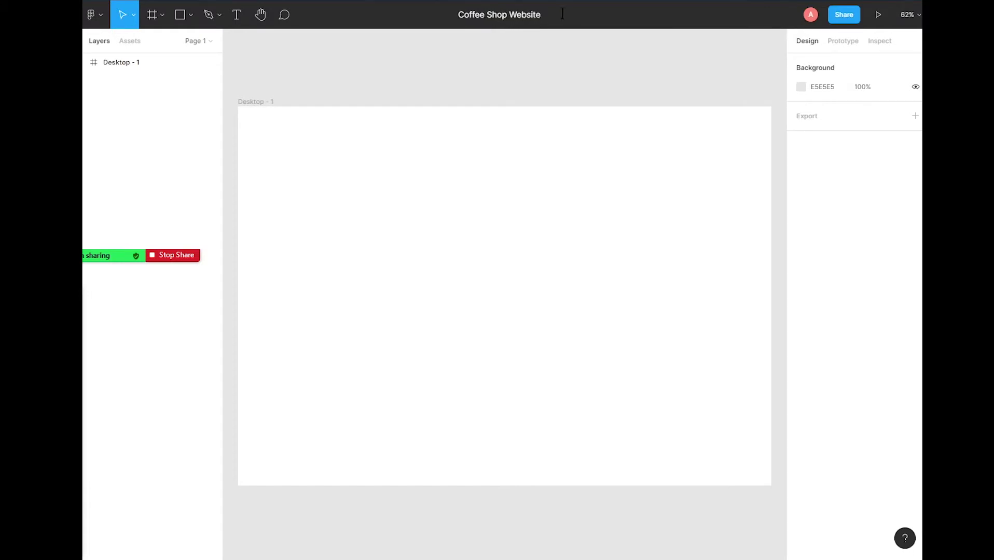
click(535, 77)
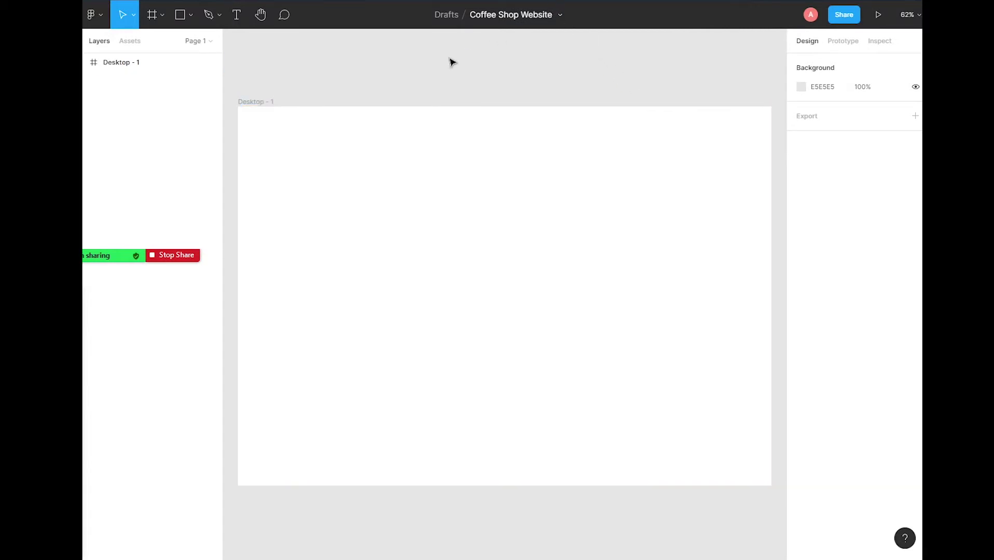
Step: Examine the file's move-to-project choices and its sharing settings, including invite permissions and publishing to the Community
click(448, 14)
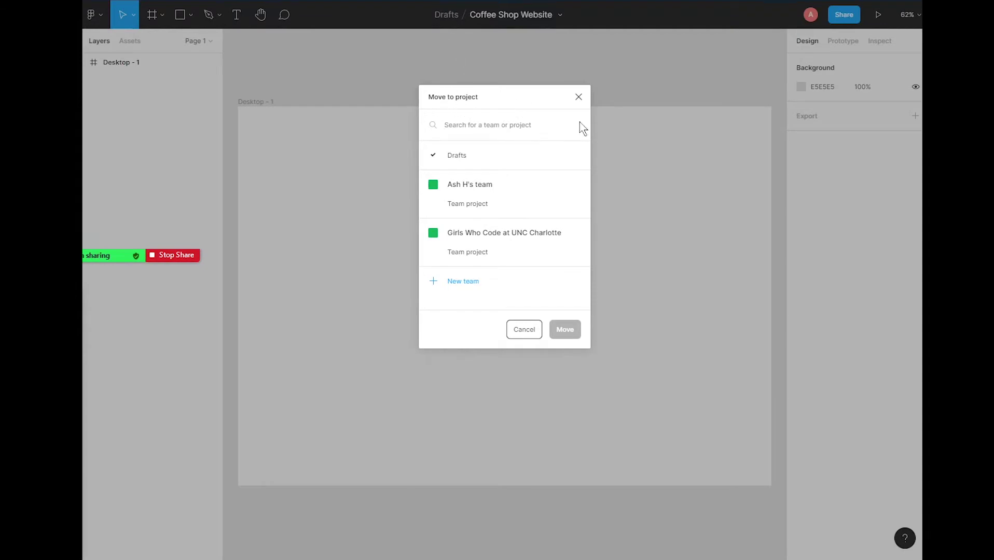
click(580, 99)
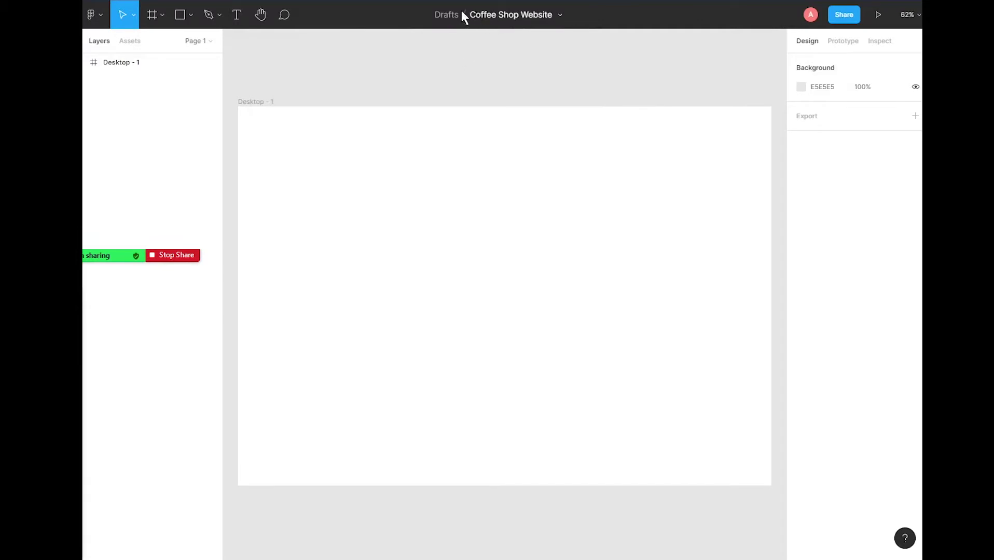
click(849, 19)
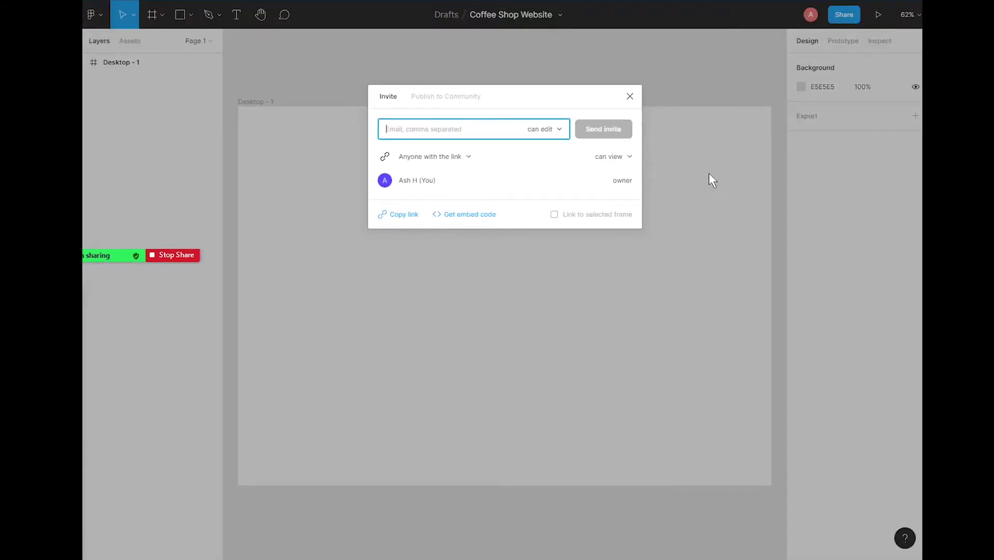
click(543, 130)
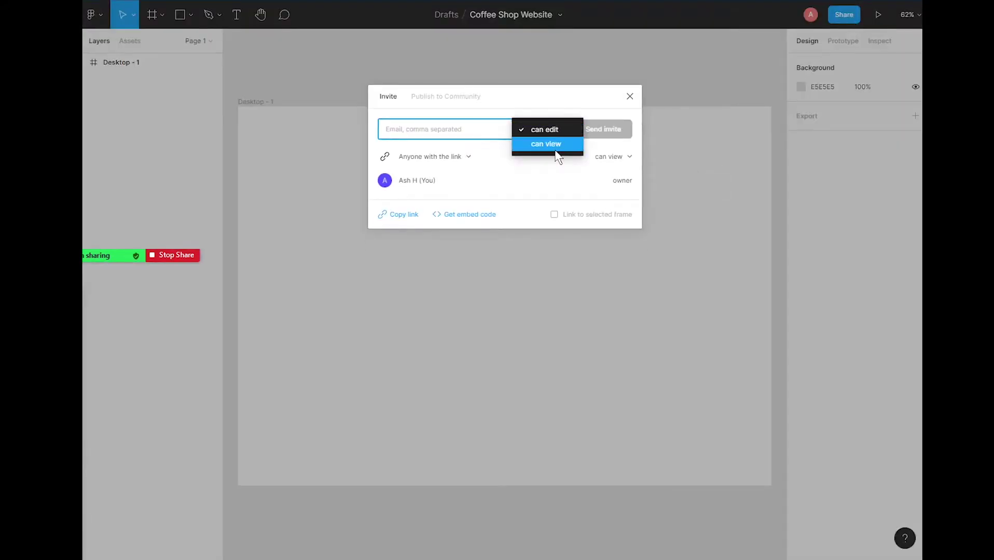
click(542, 202)
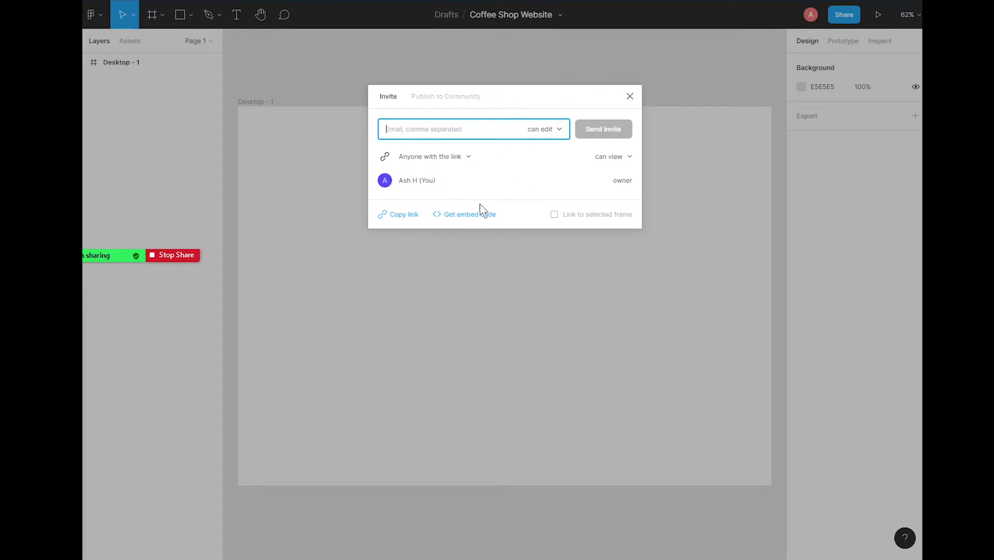
click(466, 99)
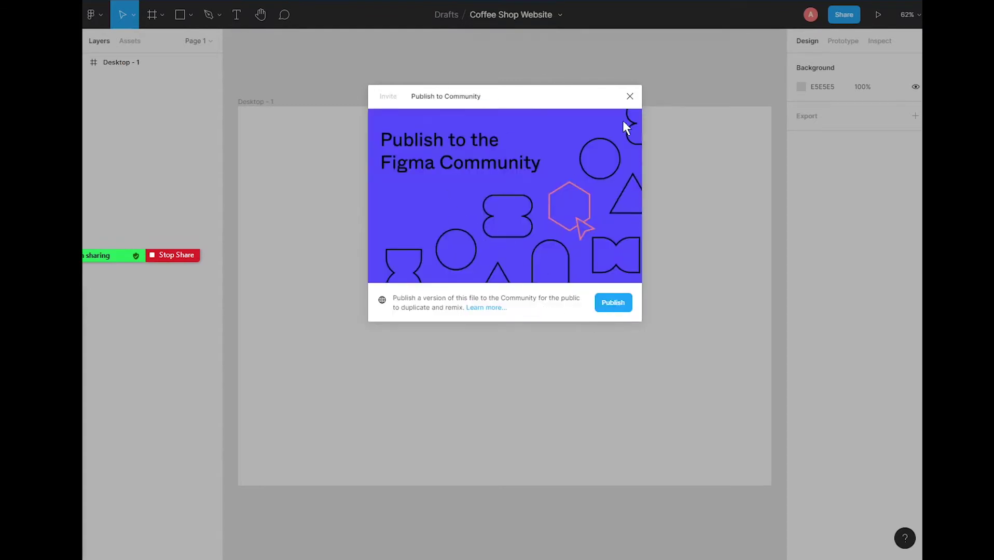
click(630, 97)
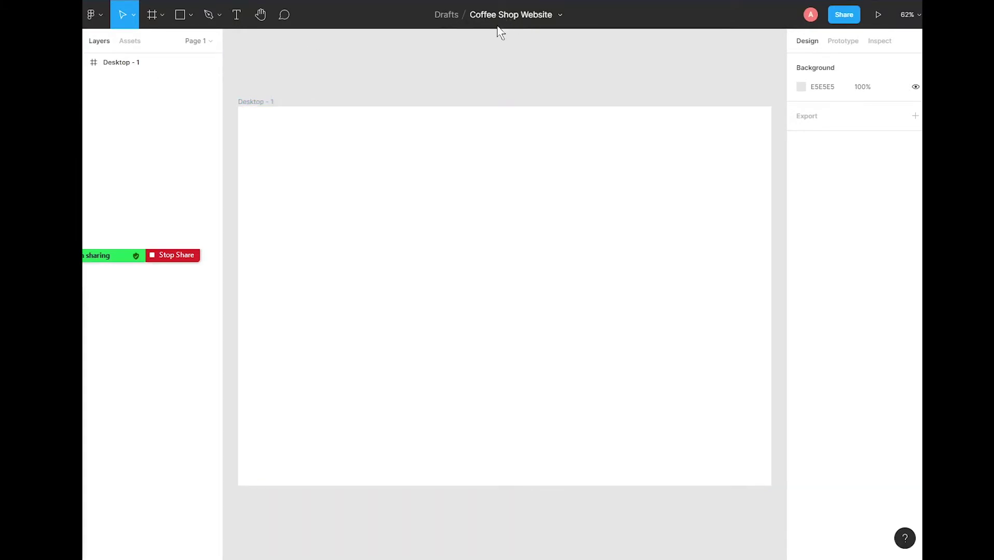
Step: Rename the Desktop - 1 frame as Home Page
double_click(125, 63)
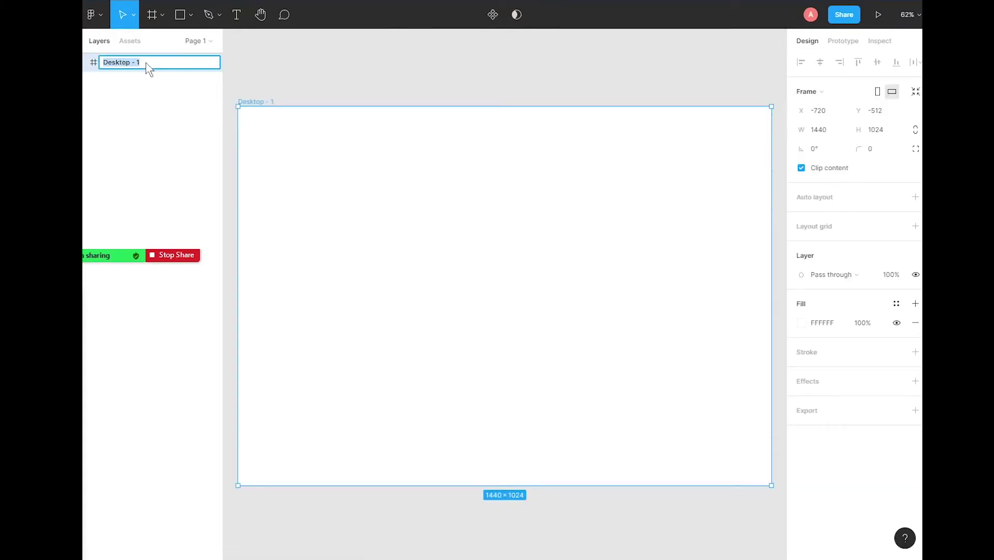
text(Home Page)
key(Return)
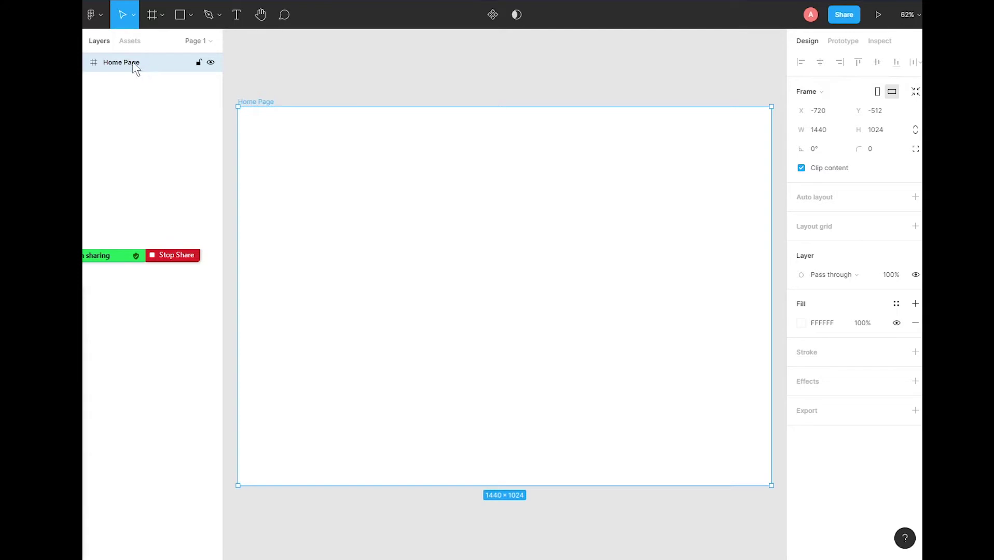
Step: Hide and show the Home Page frame again, and lock and unlock it
click(210, 62)
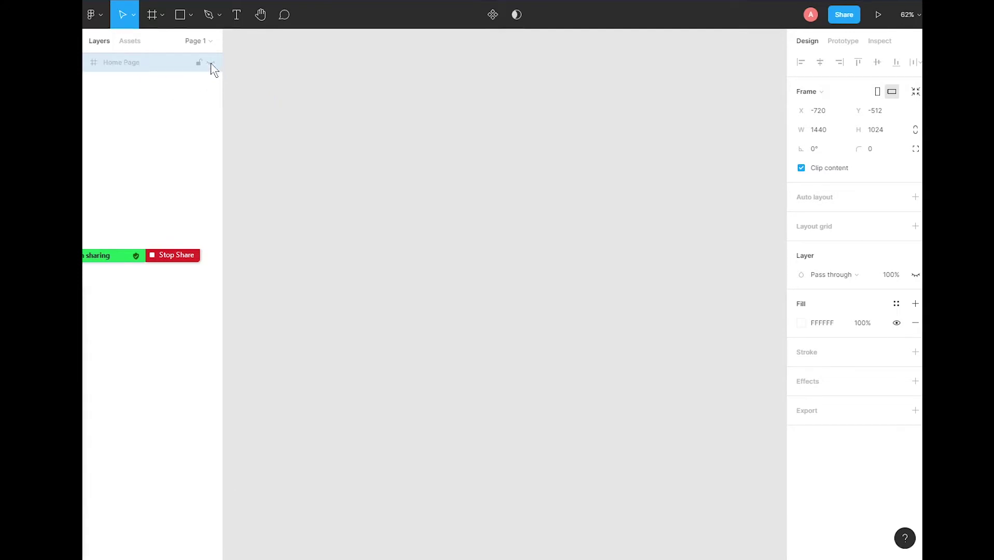
click(211, 63)
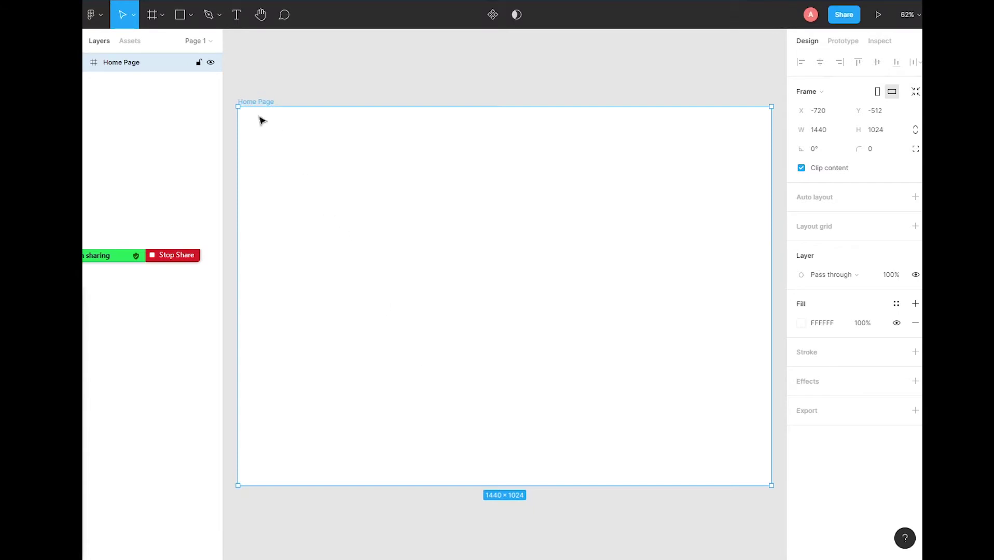
click(200, 63)
click(200, 63)
Step: Open the Home Page frame's name for editing without changing it, and look at the file's list of pages
double_click(135, 67)
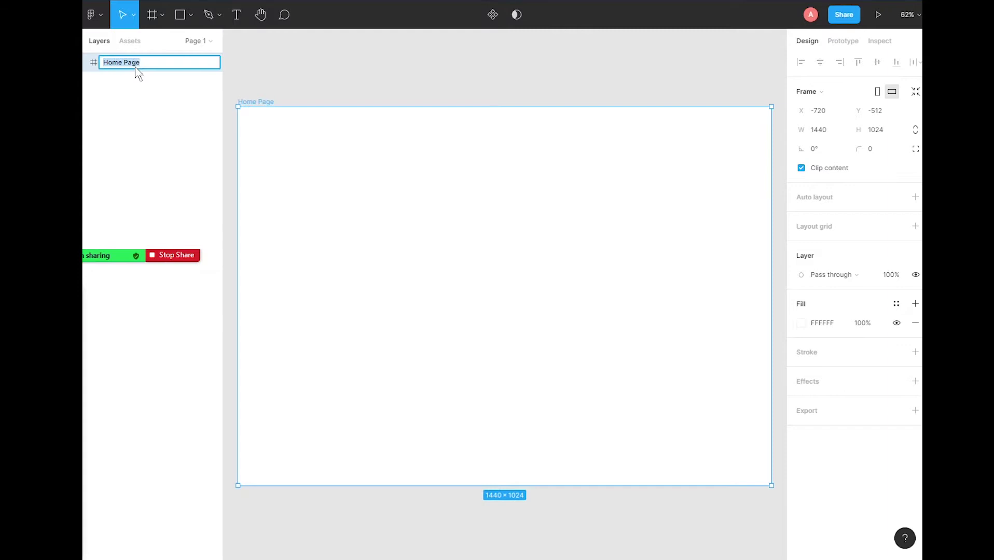
click(174, 160)
click(210, 41)
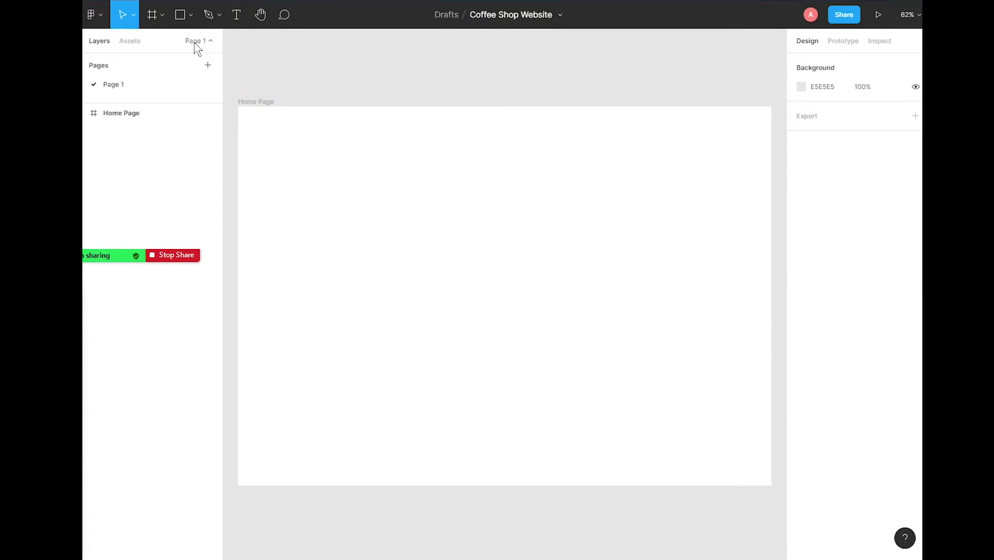
click(207, 42)
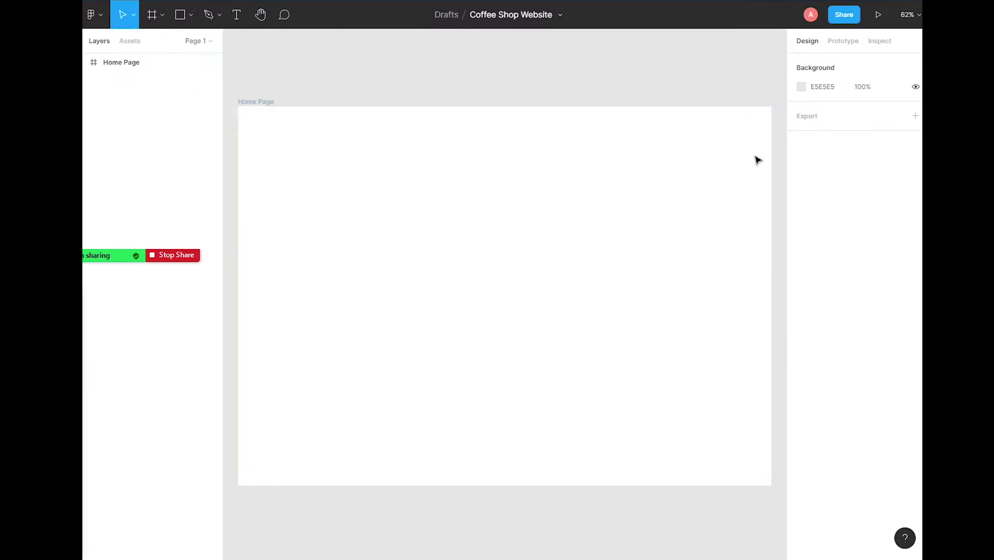
Step: Pan around the canvas with the Hand tool, bring the Home Page frame back into view, and return to the Move tool
click(261, 14)
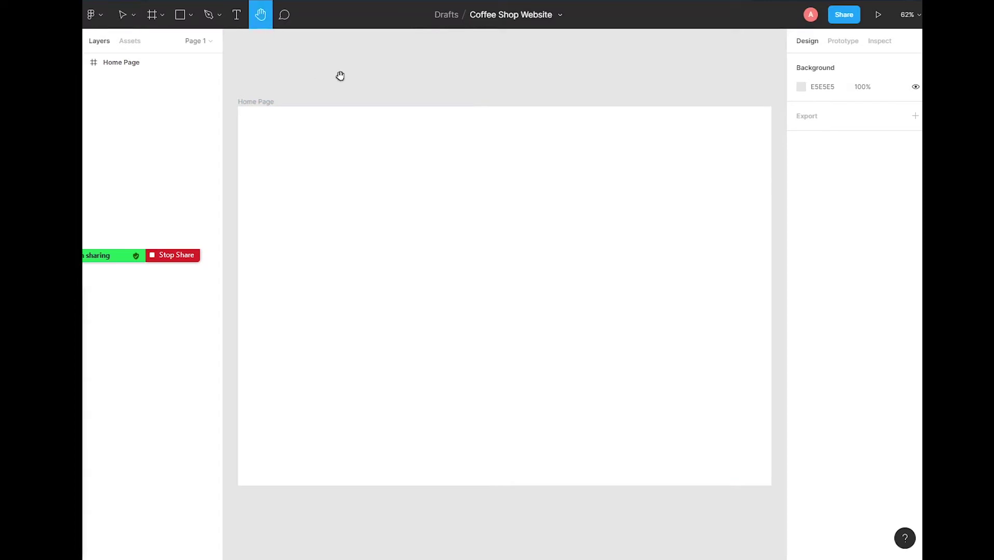
drag(340, 75, 564, 368)
scroll(535, 315, left, 3)
scroll(460, 343, down, 2)
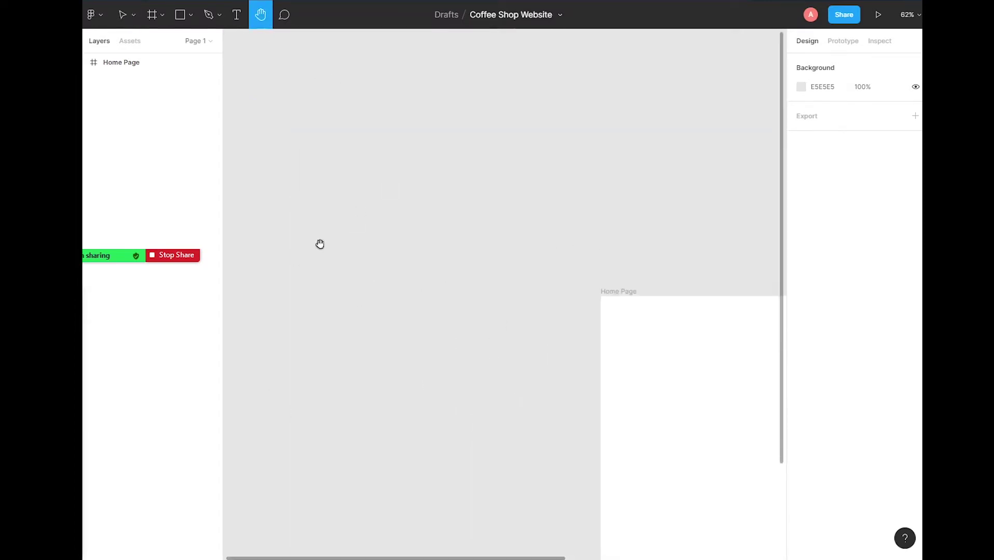
drag(622, 230, 337, 86)
drag(564, 135, 464, 60)
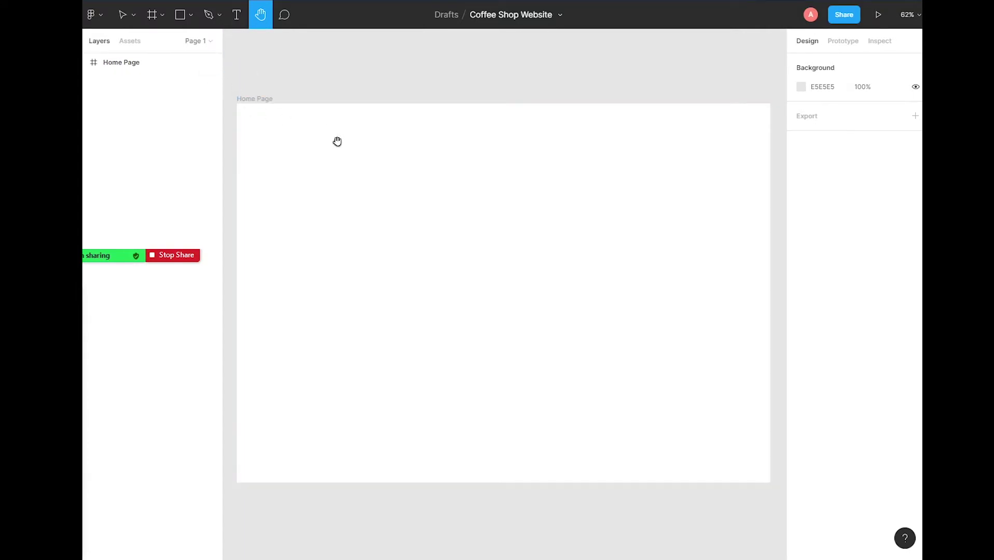
drag(328, 60, 371, 76)
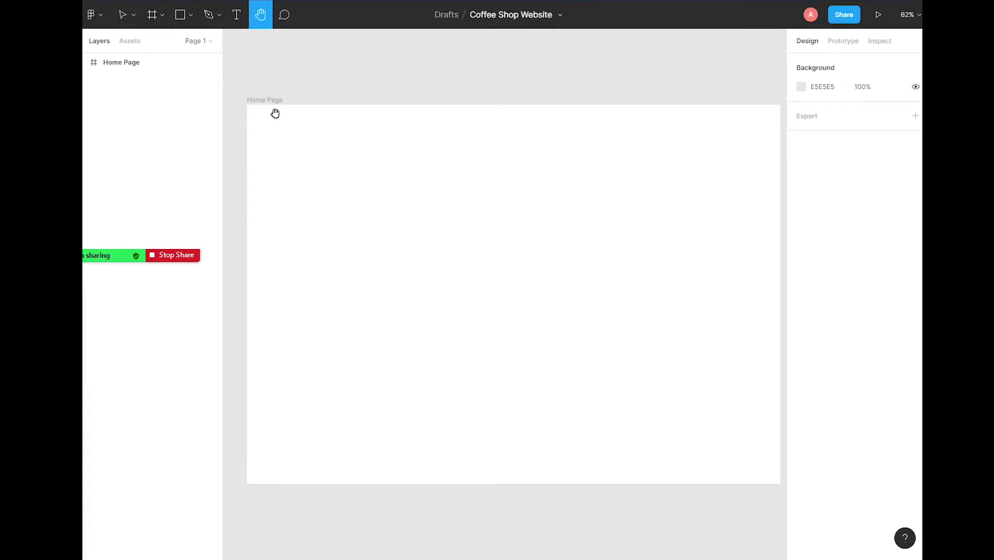
click(128, 17)
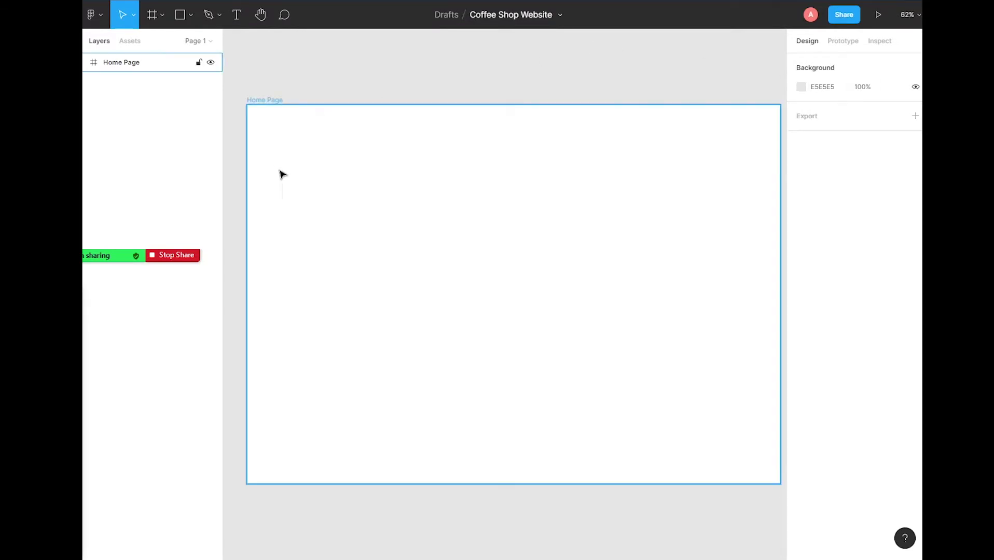
Step: Add a text box about 283 × 66 near the Home Page frame's upper-left corner, reading Bella's Coffee
click(236, 17)
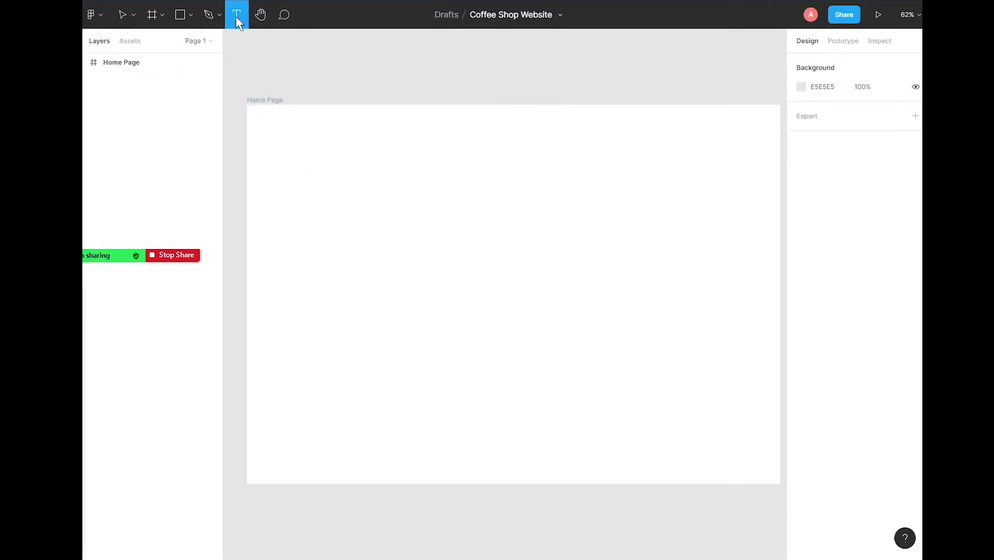
drag(276, 129, 381, 154)
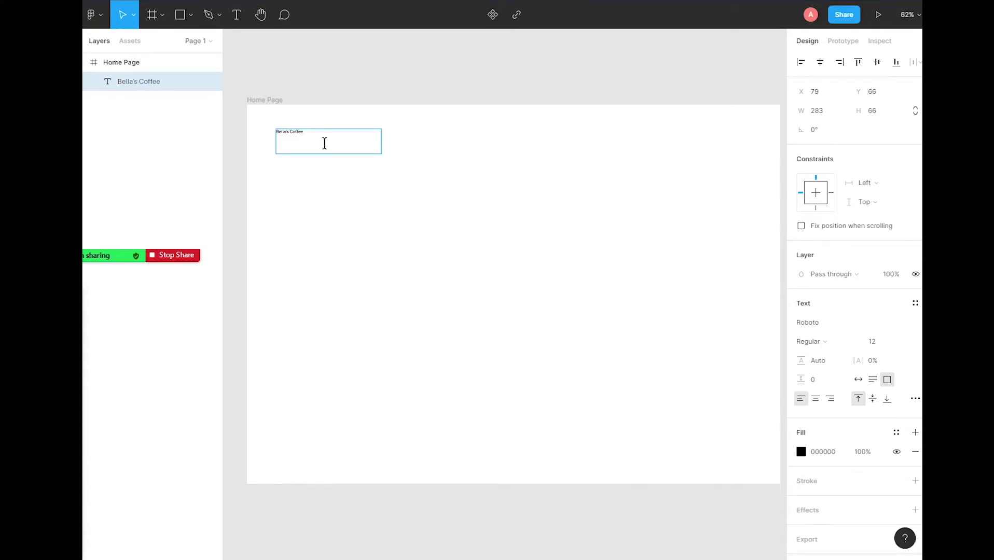
Step: Set the font size of the Bella's Coffee text to 48 and finish editing the text
drag(319, 136, 272, 137)
click(908, 348)
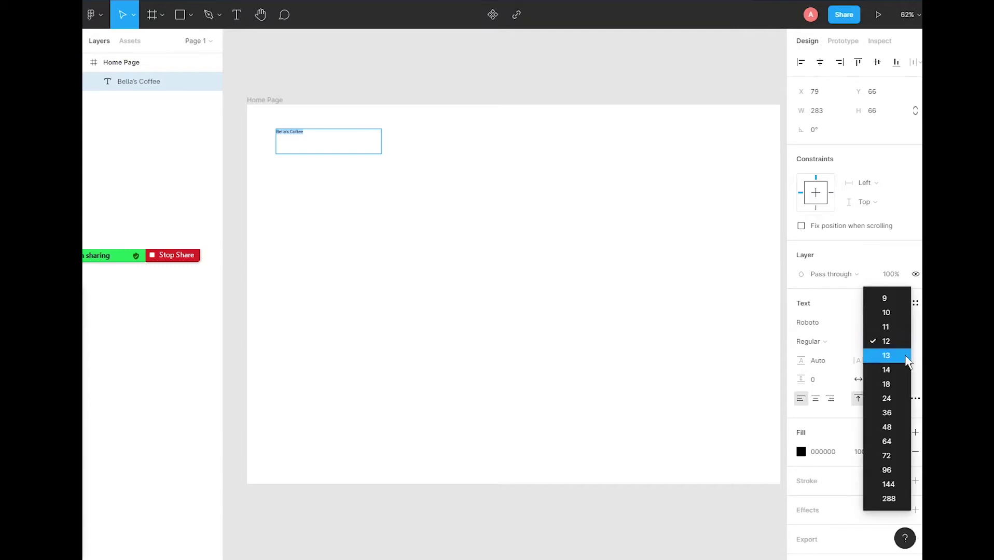
click(903, 403)
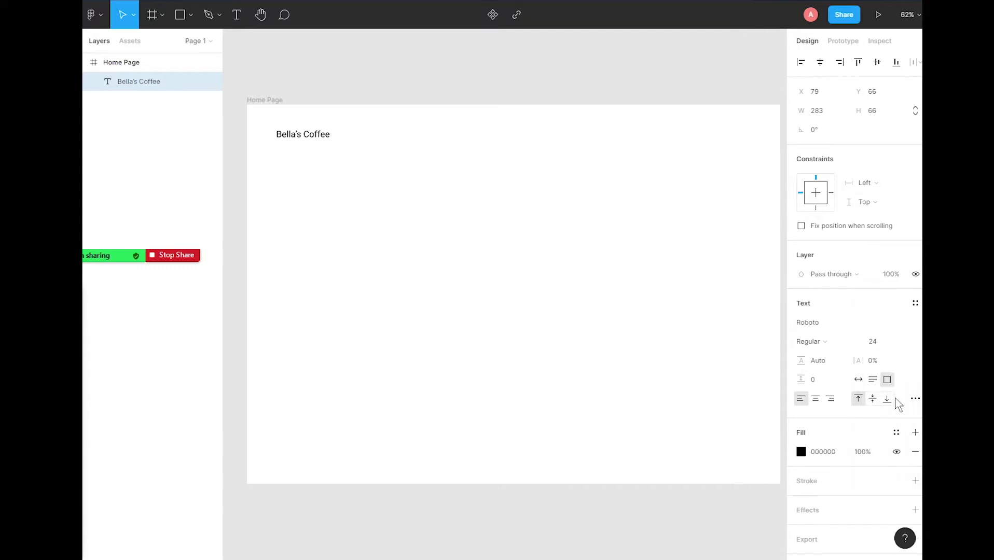
click(907, 345)
click(886, 370)
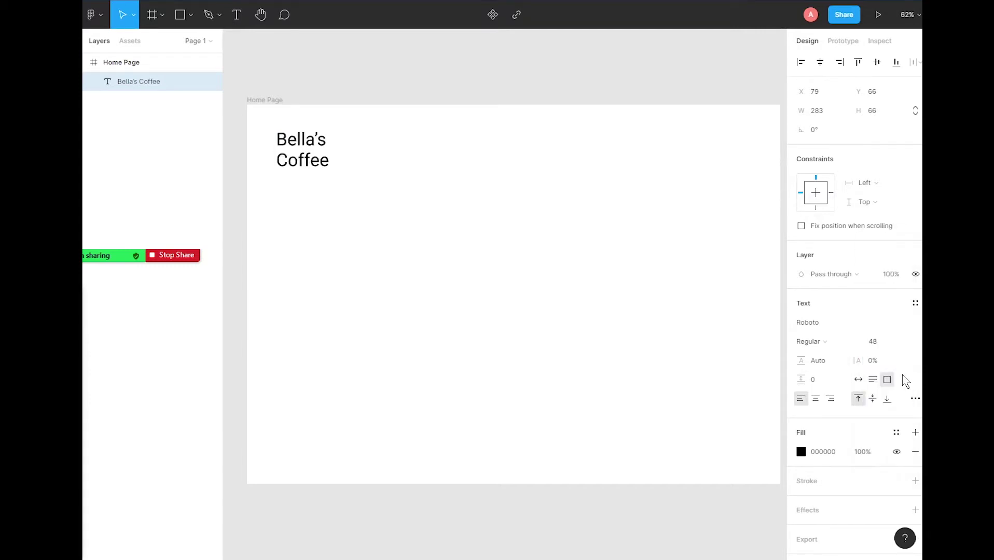
click(350, 138)
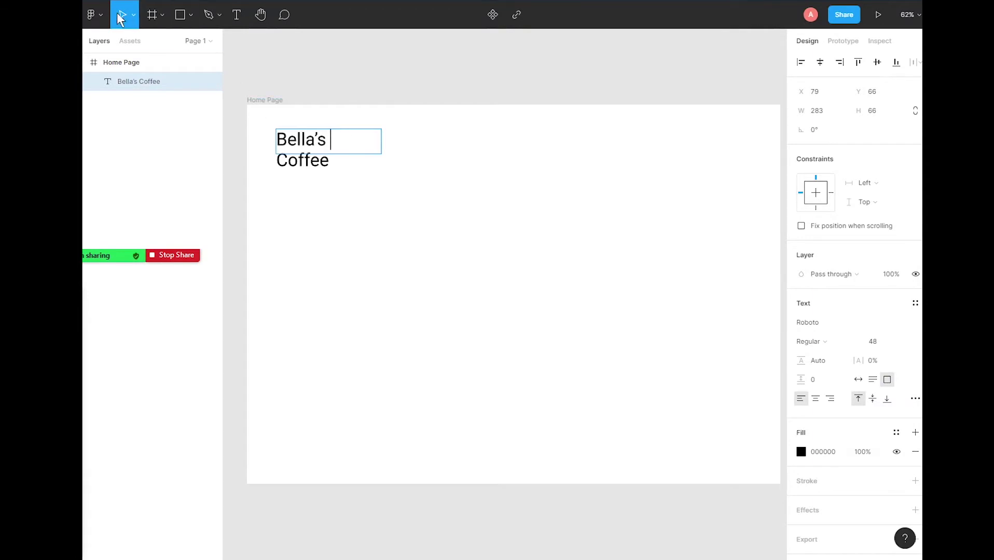
key(Escape)
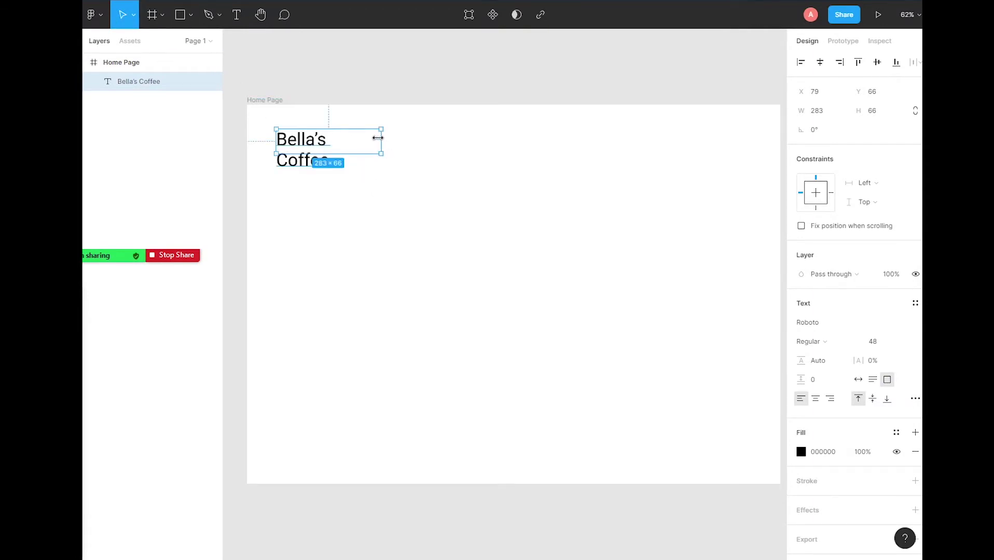
Step: Widen the Bella's Coffee text box to about 308 × 66 so the title fits on one line, and change its font to Qwigley
drag(378, 137, 343, 141)
click(516, 279)
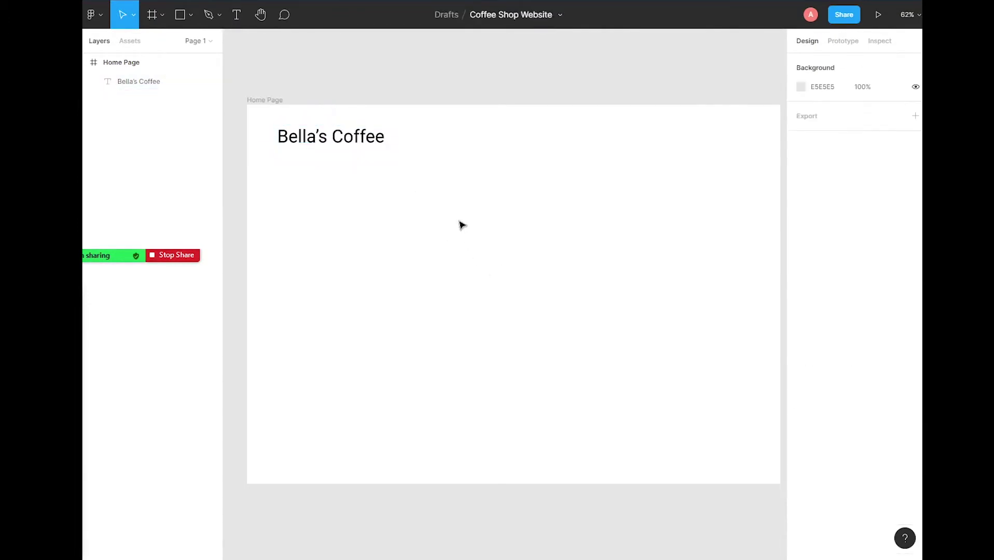
click(319, 145)
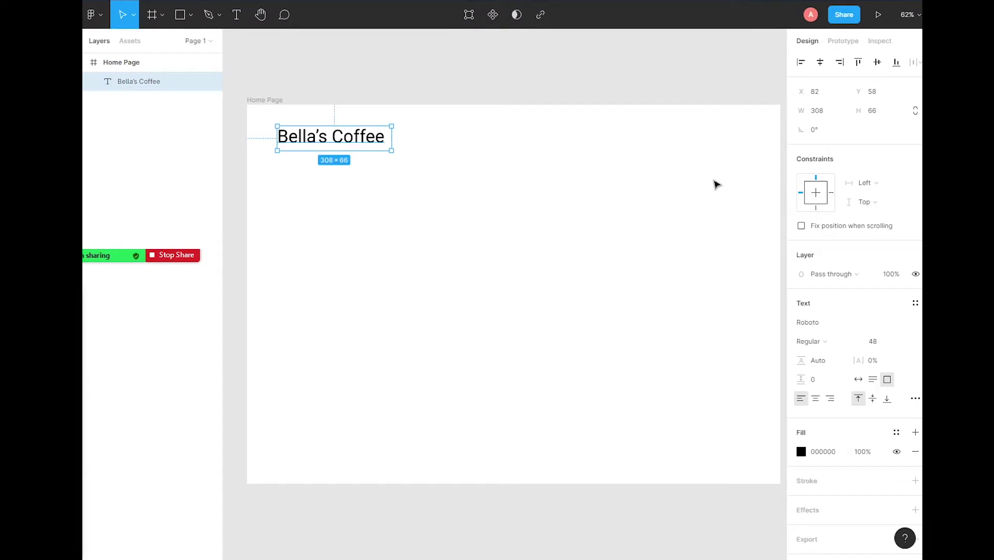
click(917, 324)
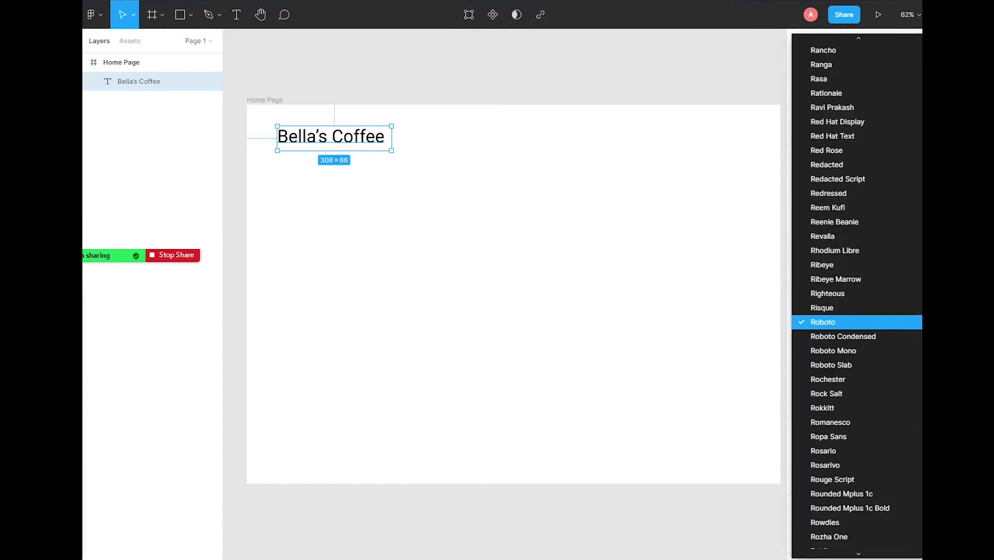
scroll(896, 351, up, 5)
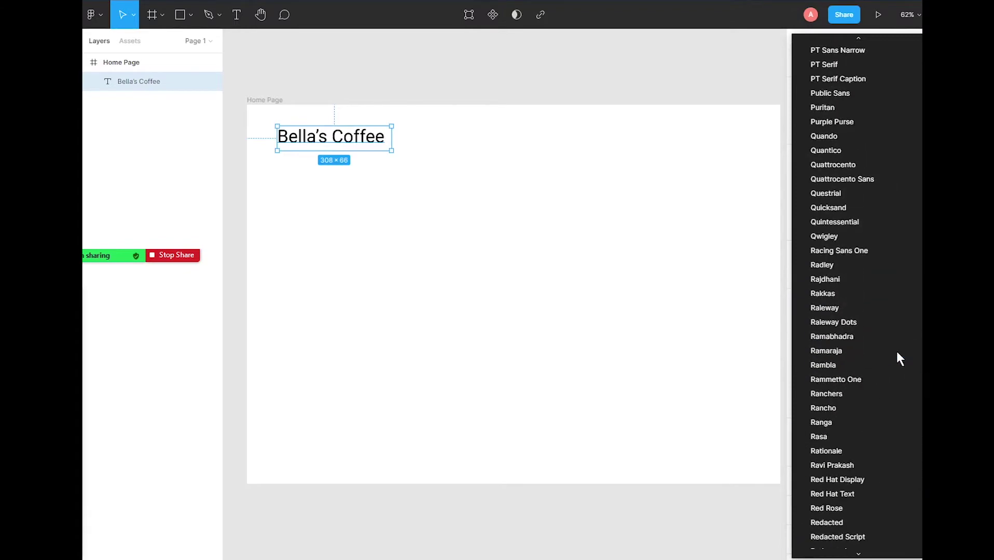
scroll(900, 358, up, 4)
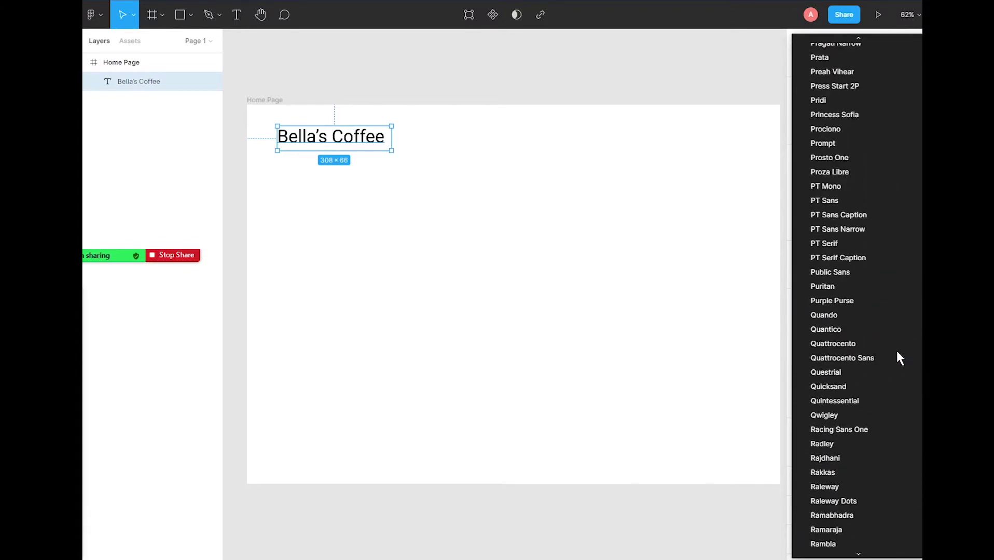
click(877, 416)
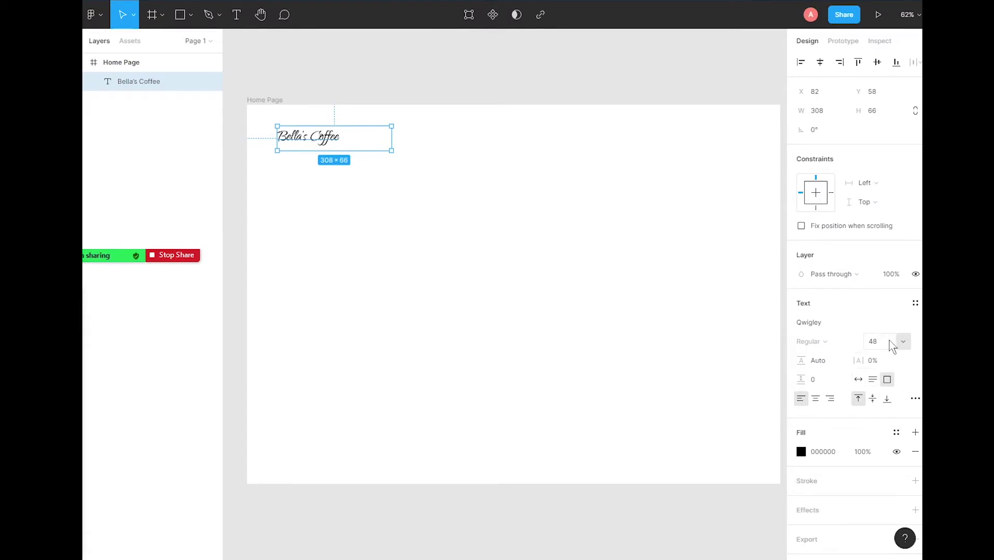
Step: Set the Bella's Coffee text's font size to 64 and move it to about X 113, Y 47
click(899, 343)
click(887, 356)
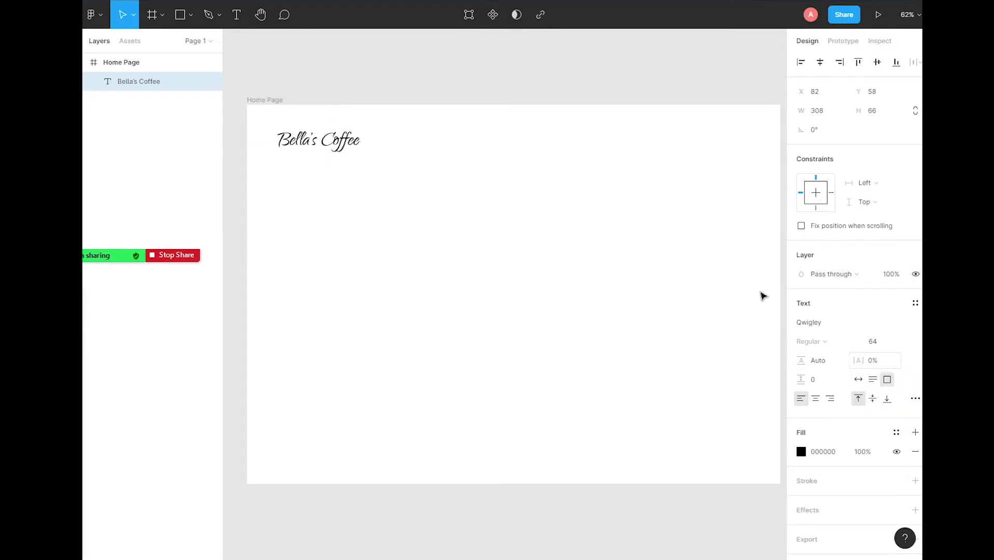
drag(340, 147, 347, 143)
click(455, 240)
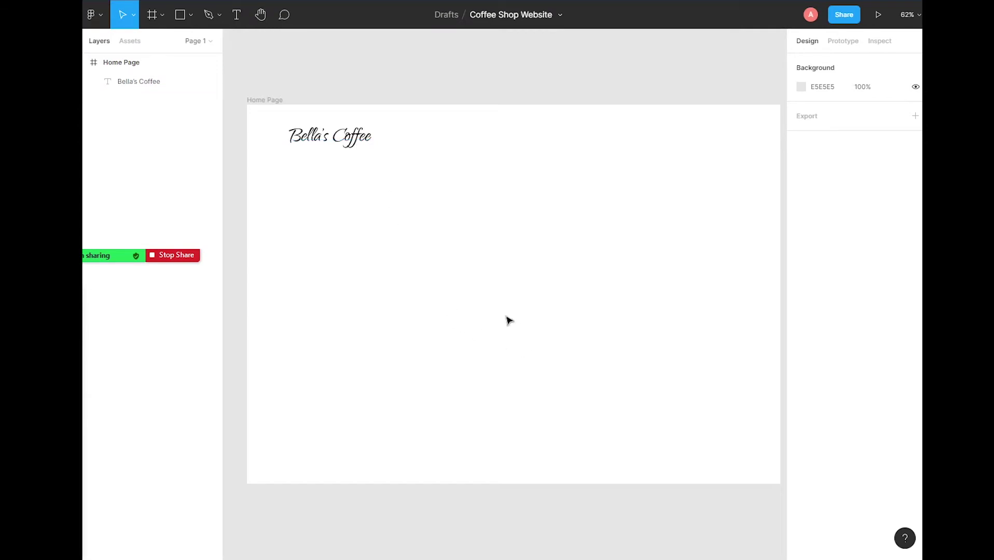
Step: Open the Bella's Coffee layer's name for editing without changing it, and move the text to about X 111, Y 61
double_click(151, 83)
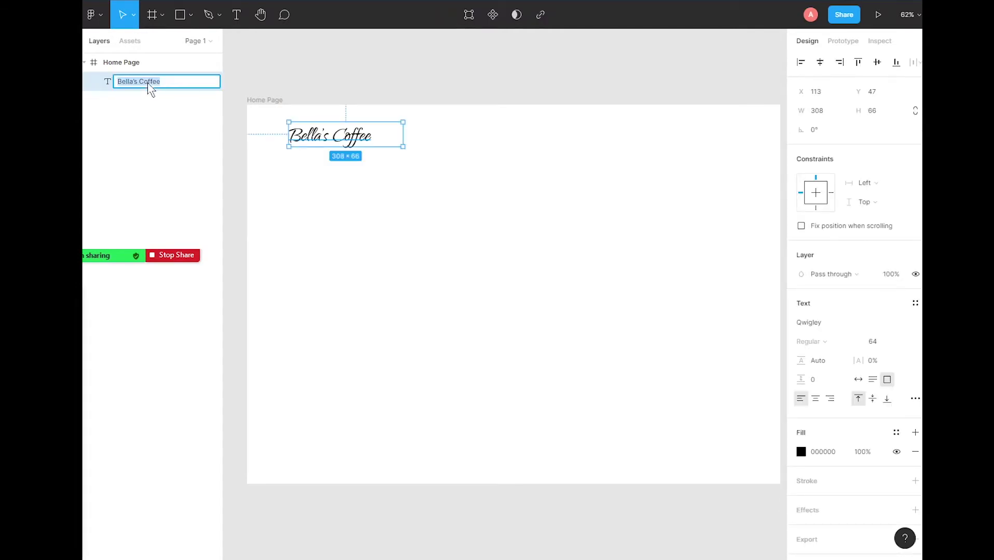
click(192, 187)
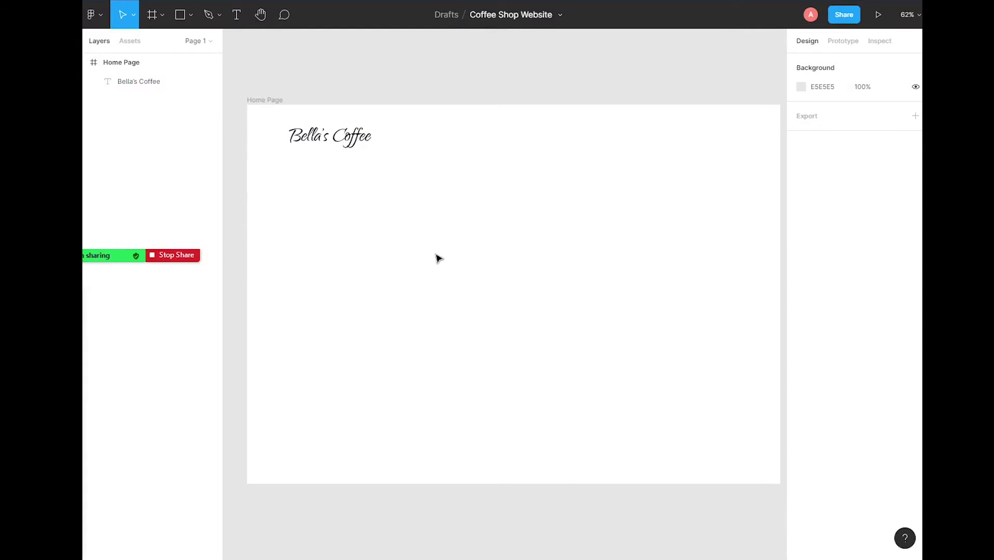
drag(512, 505, 493, 505)
drag(344, 142, 337, 145)
click(508, 68)
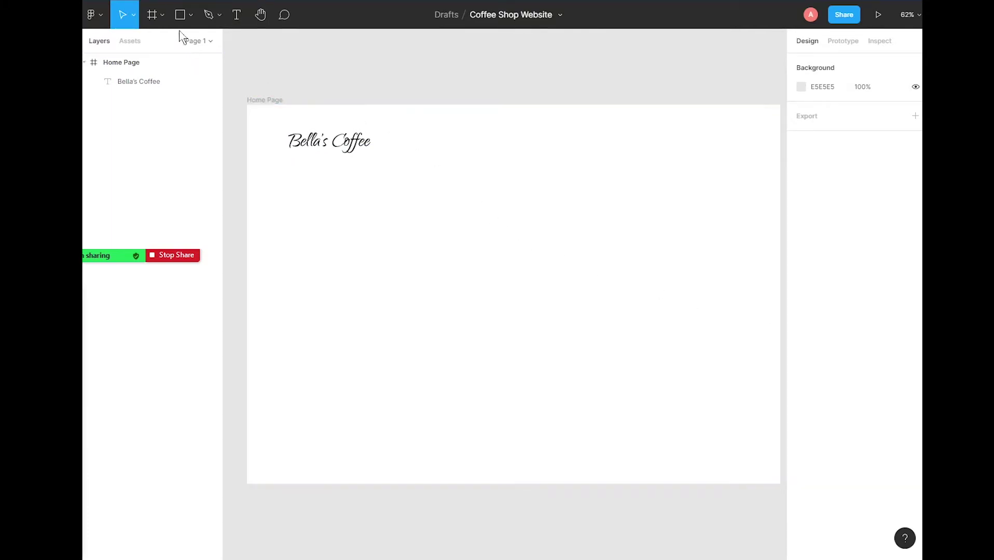
Step: Draw a rectangle about 410 × 179 over the Bella's Coffee title in the Home Page frame
click(180, 16)
click(191, 15)
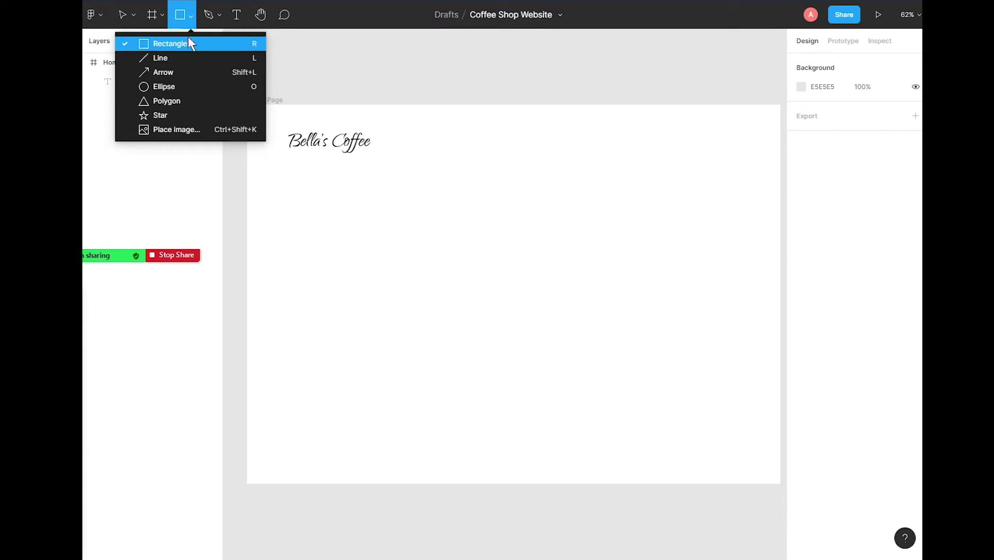
click(162, 45)
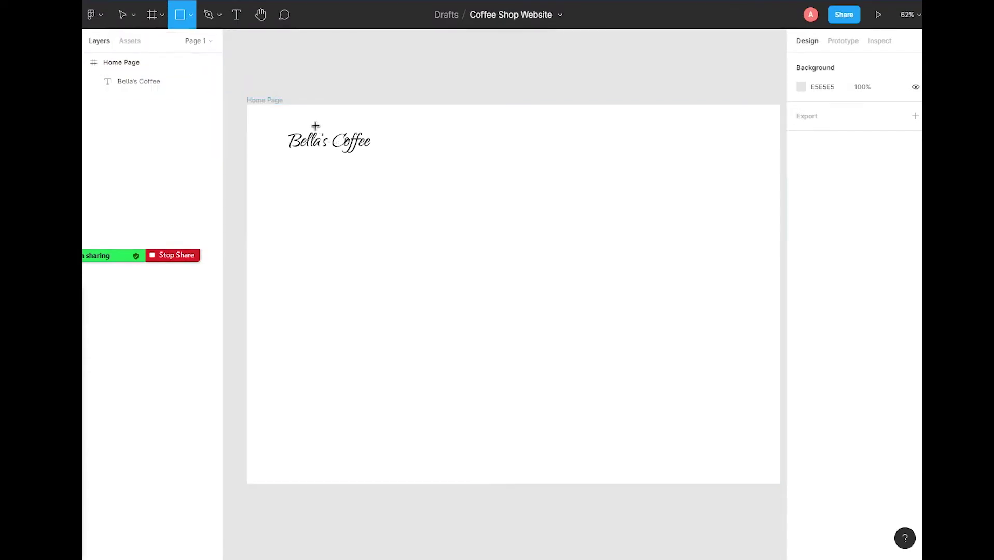
mouse_move(301, 115)
mouse_down()
mouse_move(391, 179)
mouse_move(454, 182)
mouse_up()
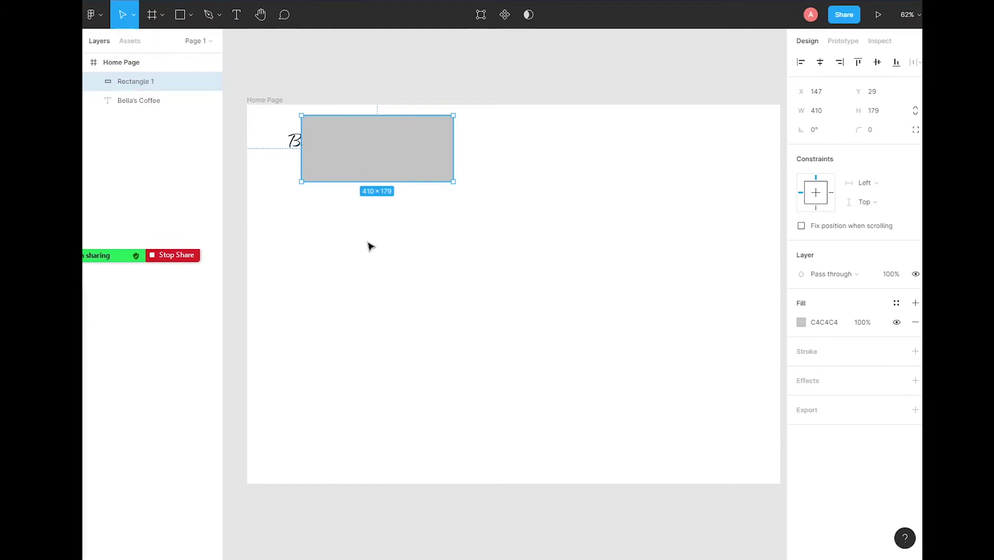
click(393, 206)
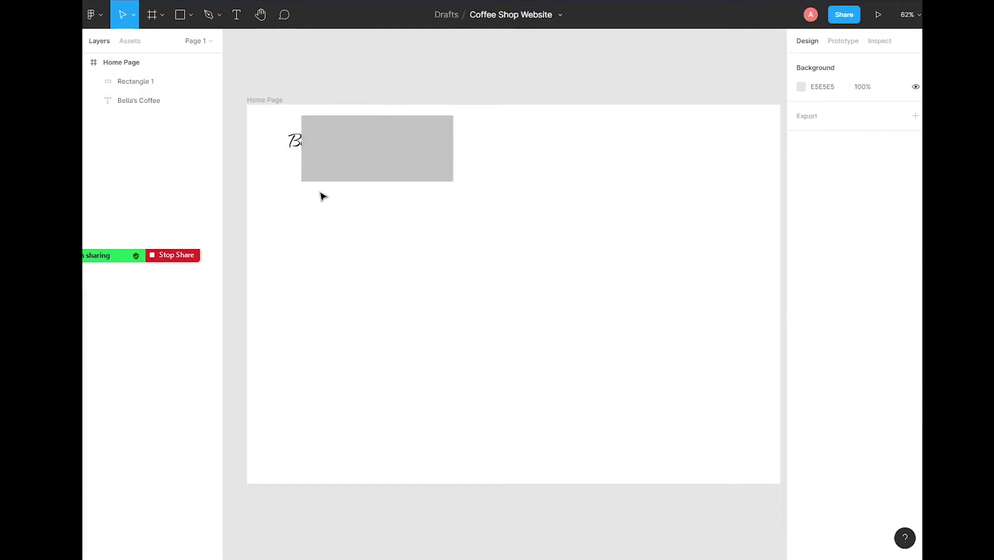
Step: Move the Bella's Coffee text layer above the rectangle in the layer order
click(139, 101)
drag(139, 109, 139, 87)
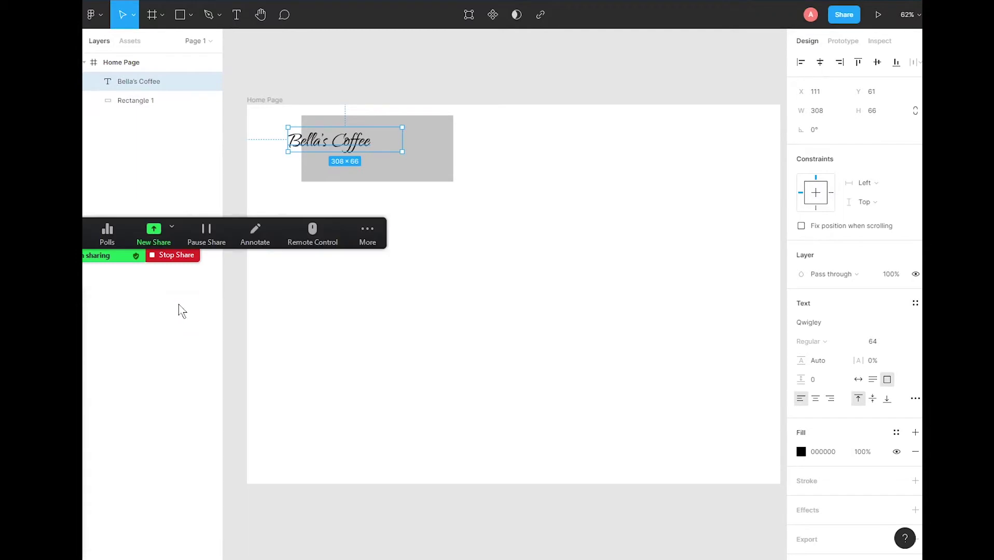
click(498, 341)
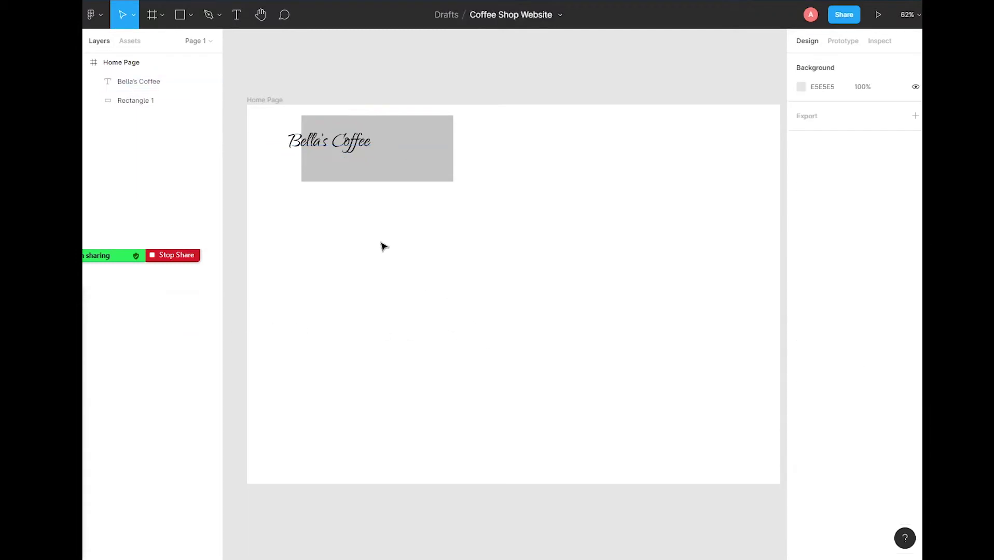
Step: Look at the Bella's Coffee text's layer-order commands, such as Bring to front and Send to back, without applying any
click(342, 149)
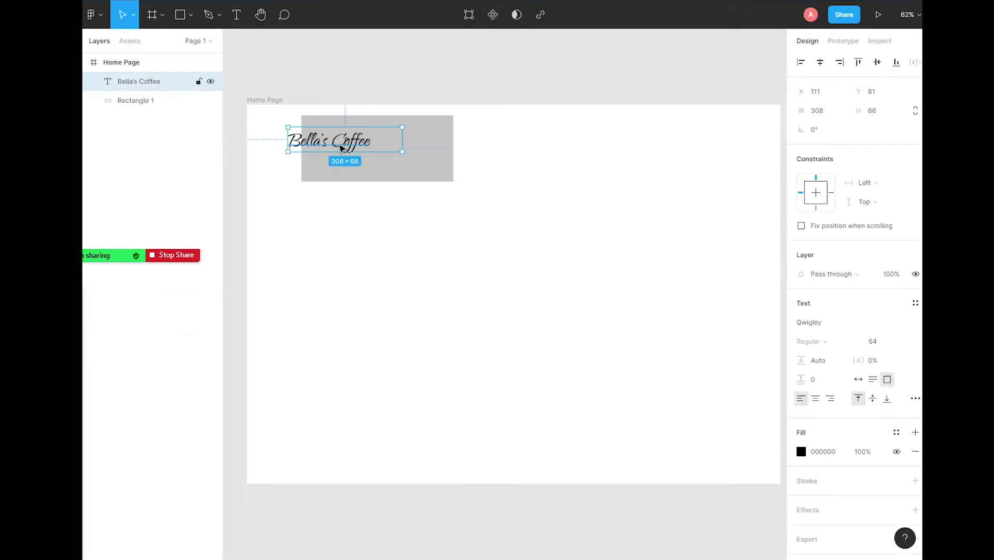
right_click(341, 149)
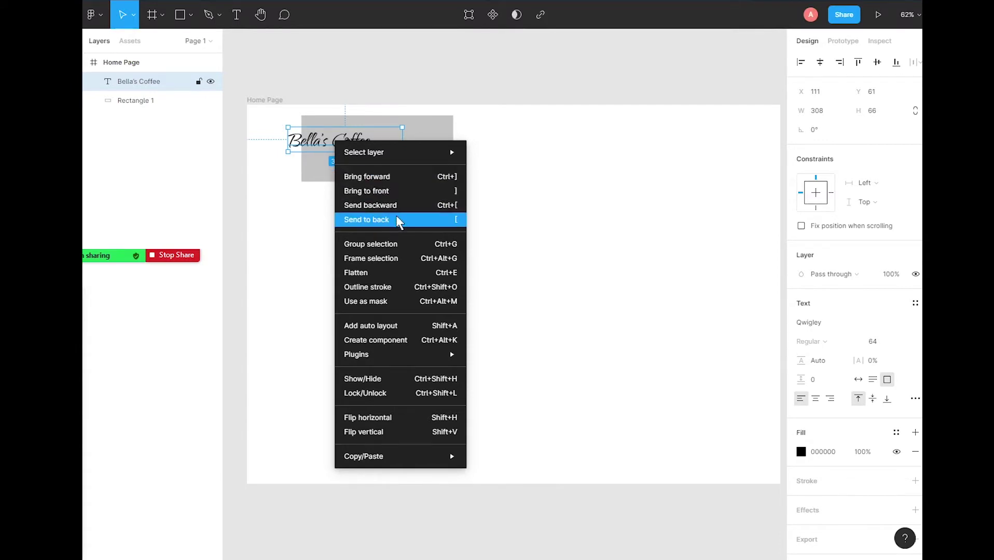
click(296, 221)
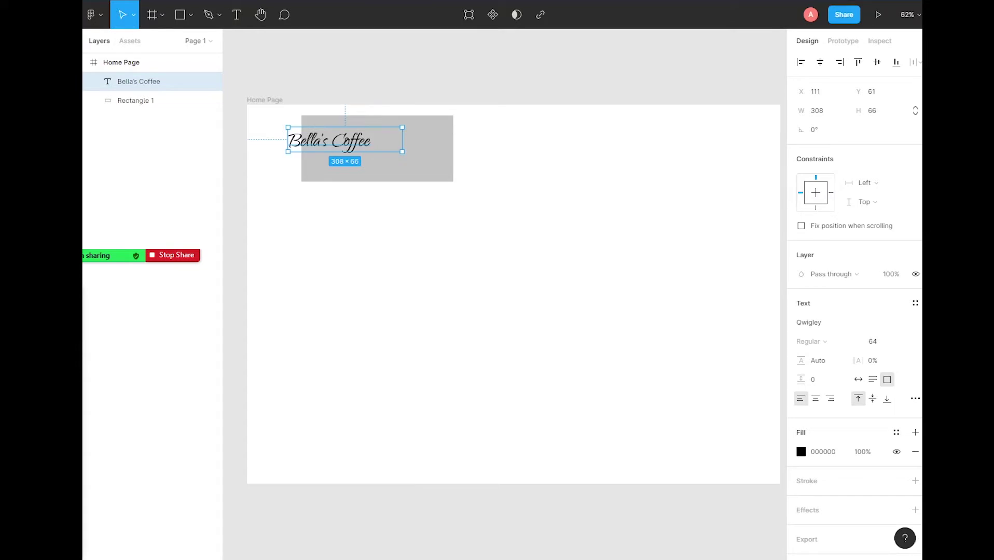
click(493, 93)
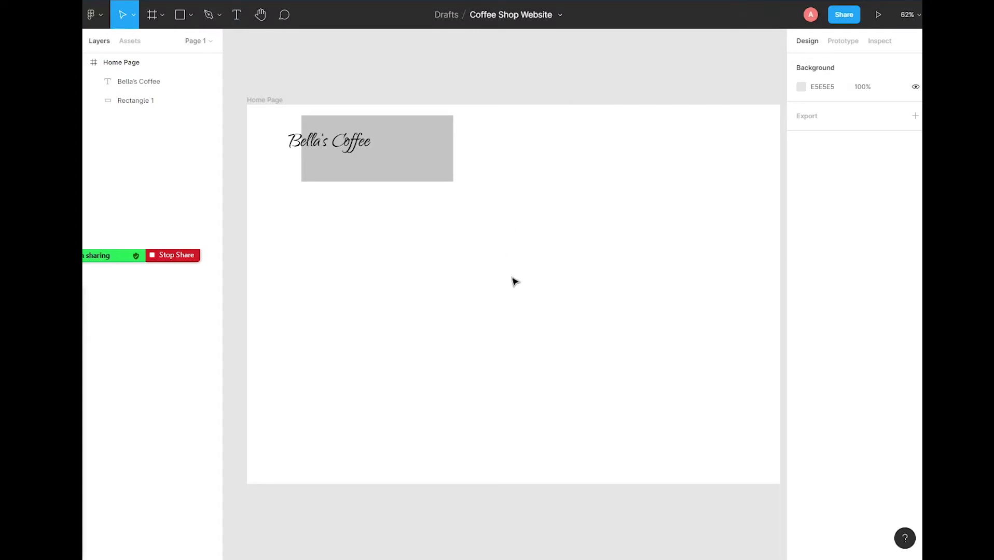
Step: Zoom the canvas in and out and scroll around it, ending with the whole Home Page frame in view
ctrl+scroll(516, 282, up, 2)
scroll(516, 281, down, 5)
scroll(515, 281, up, 3)
ctrl+scroll(515, 282, down, 1)
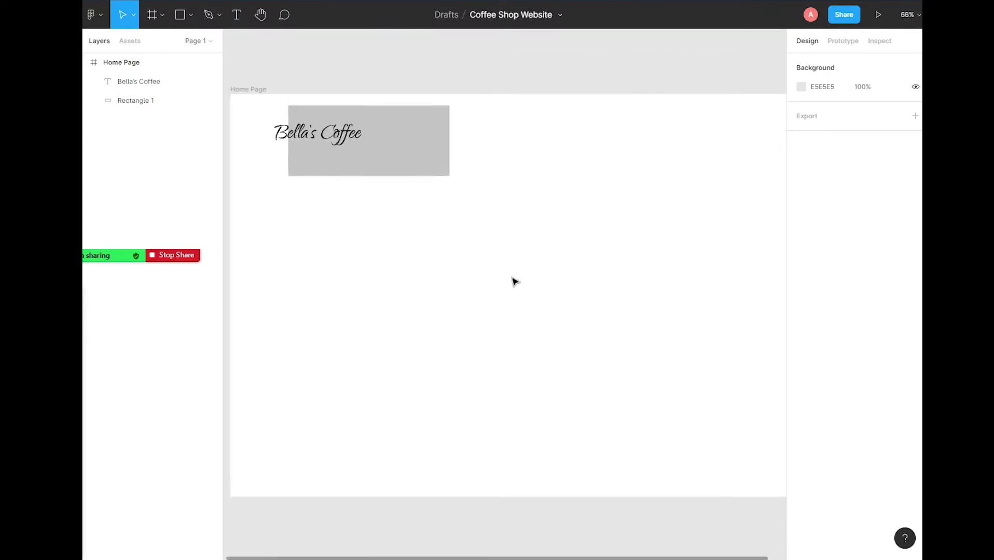
ctrl+scroll(515, 282, down, 3)
drag(447, 218, 529, 330)
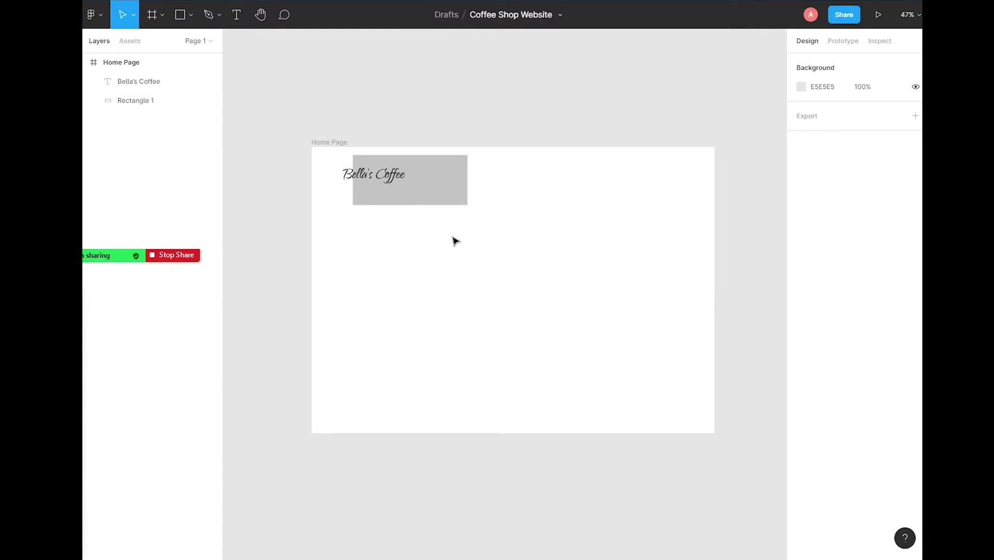
ctrl+scroll(493, 326, up, 1)
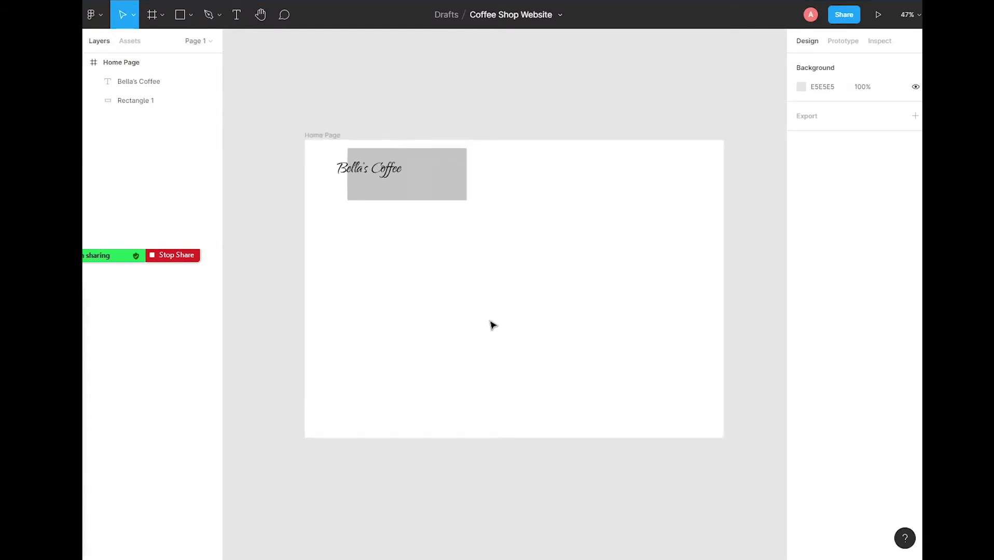
ctrl+scroll(493, 326, up, 2)
ctrl+scroll(493, 325, down, 1)
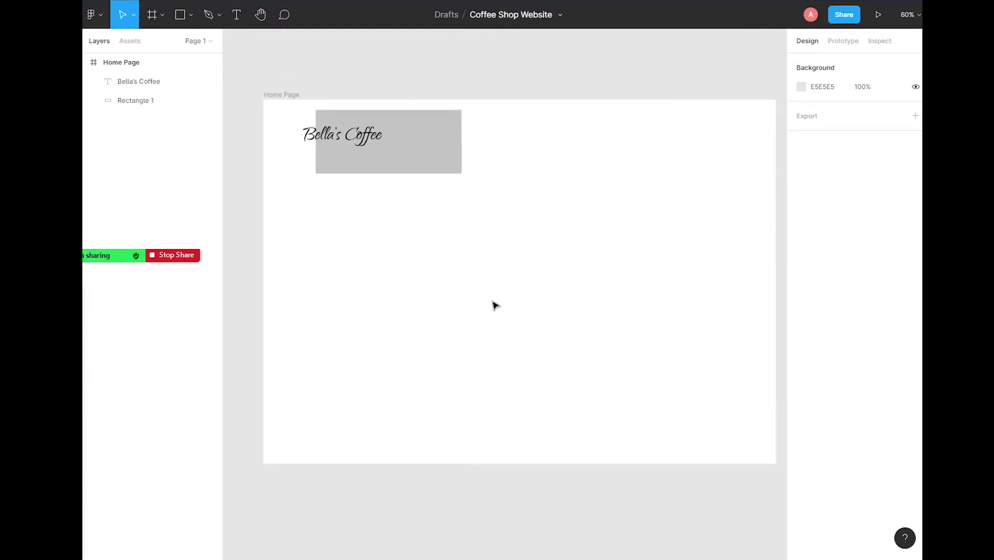
ctrl+scroll(495, 305, up, 5)
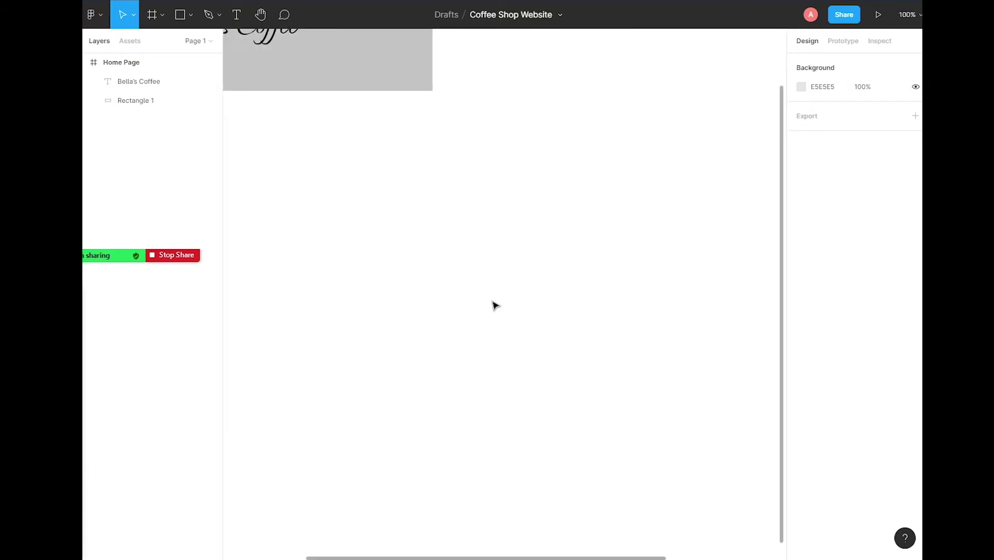
ctrl+scroll(495, 305, down, 4)
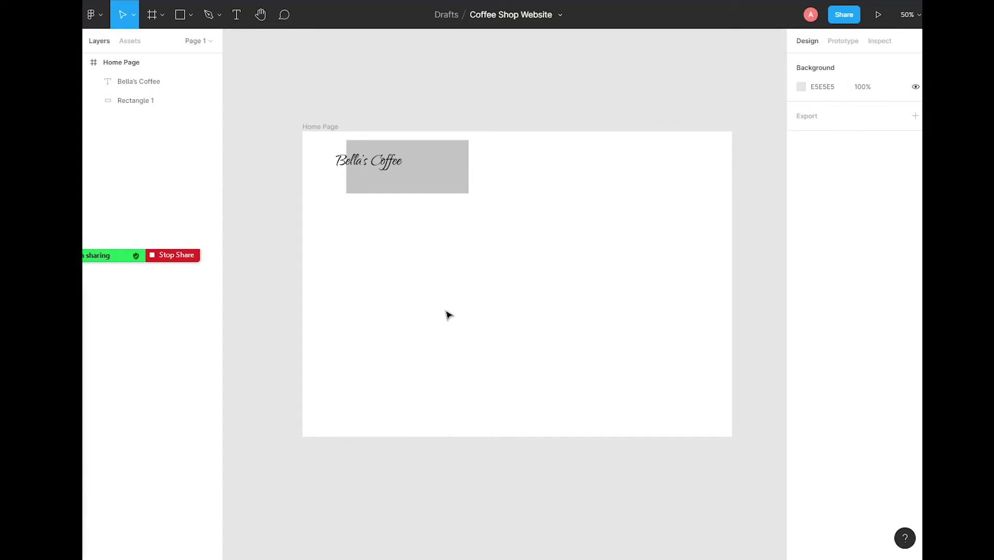
Step: Move the rectangle below the title to about X 149, Y 279, and resize it to about 543 × 185
scroll(447, 314, up, 3)
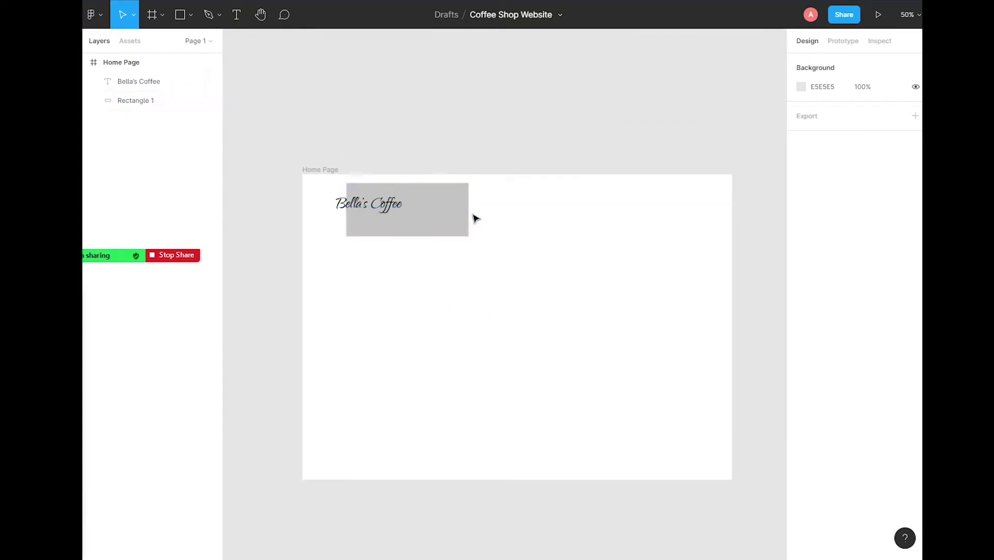
drag(450, 228, 440, 276)
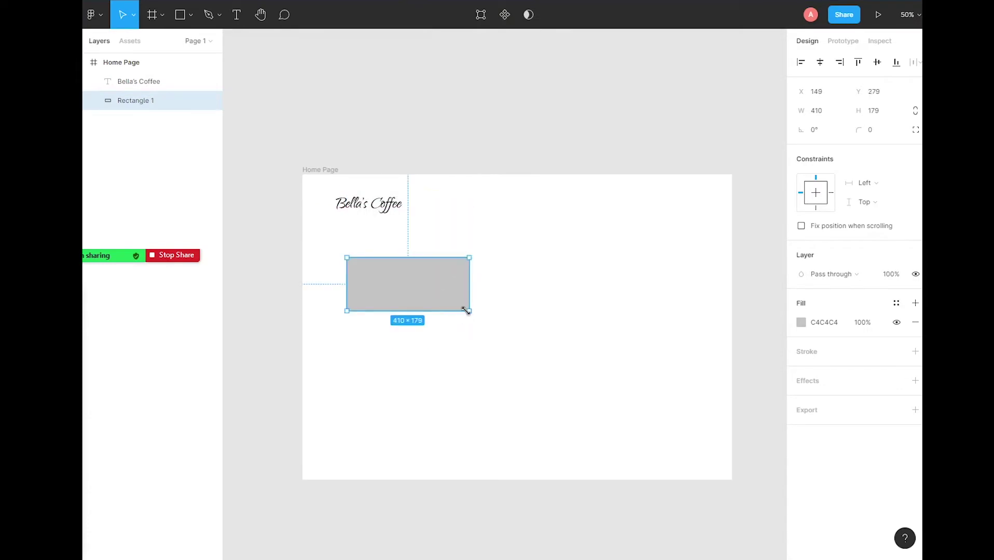
drag(467, 311, 510, 313)
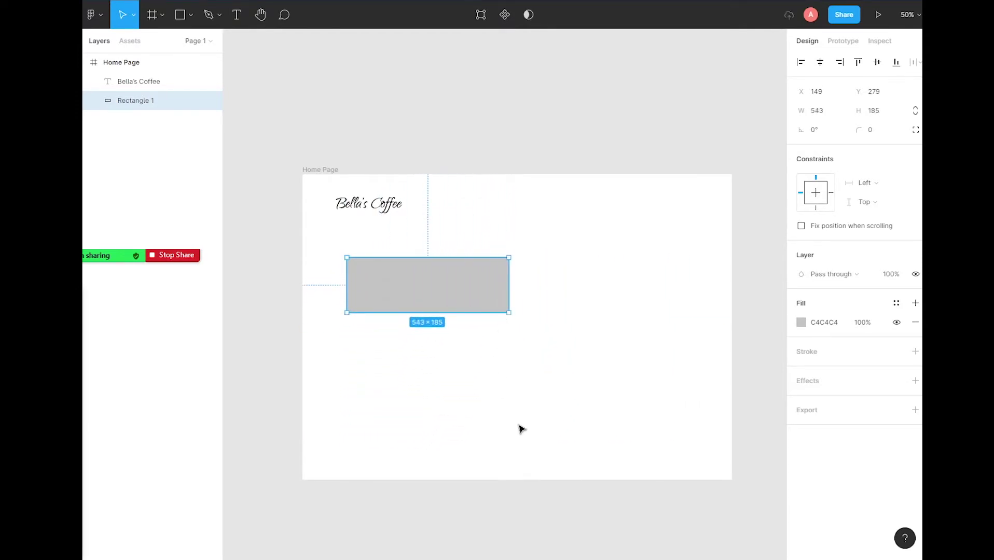
Step: Enlarge the rectangle proportionally with the Scale tool to about 801 × 273
click(133, 16)
click(136, 59)
drag(509, 312, 440, 336)
click(610, 408)
click(510, 320)
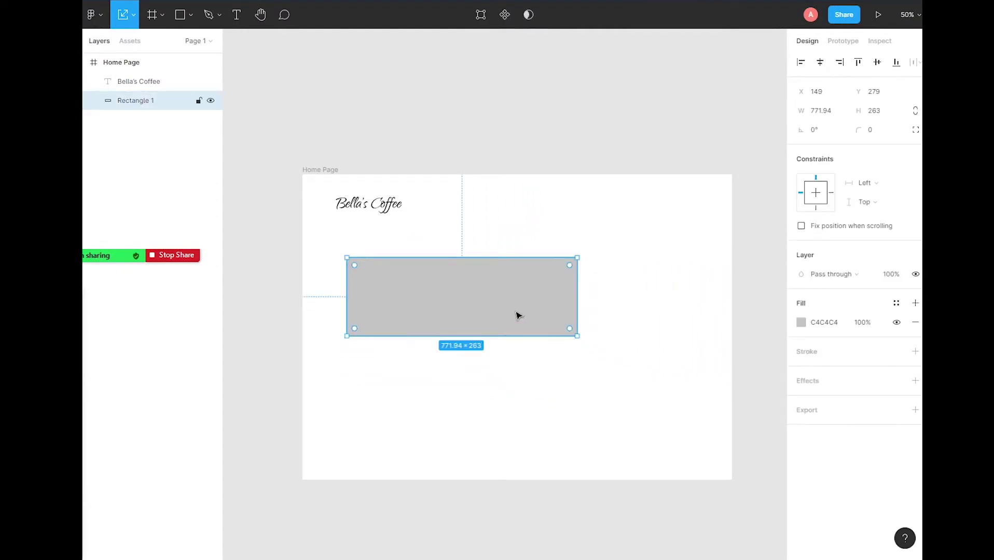
drag(576, 336, 506, 339)
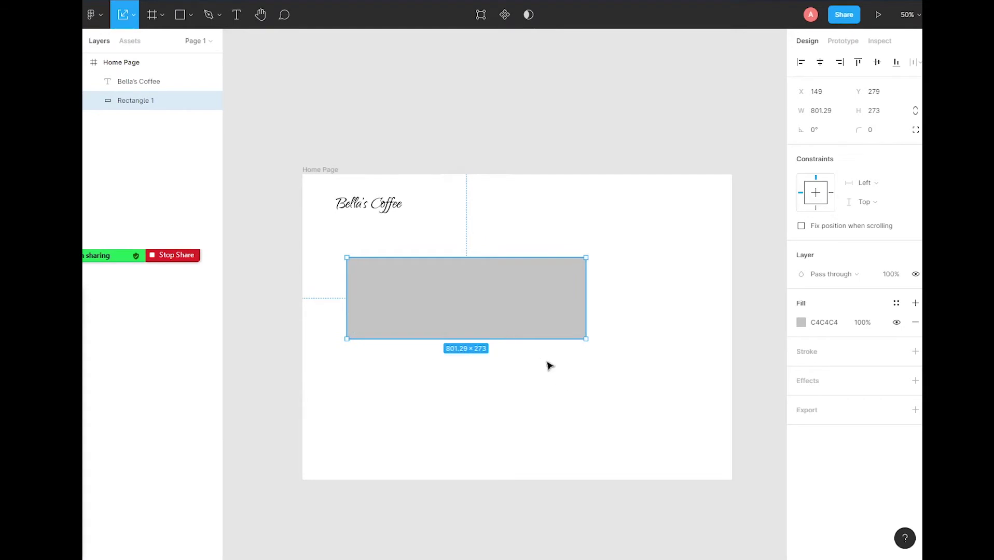
click(653, 415)
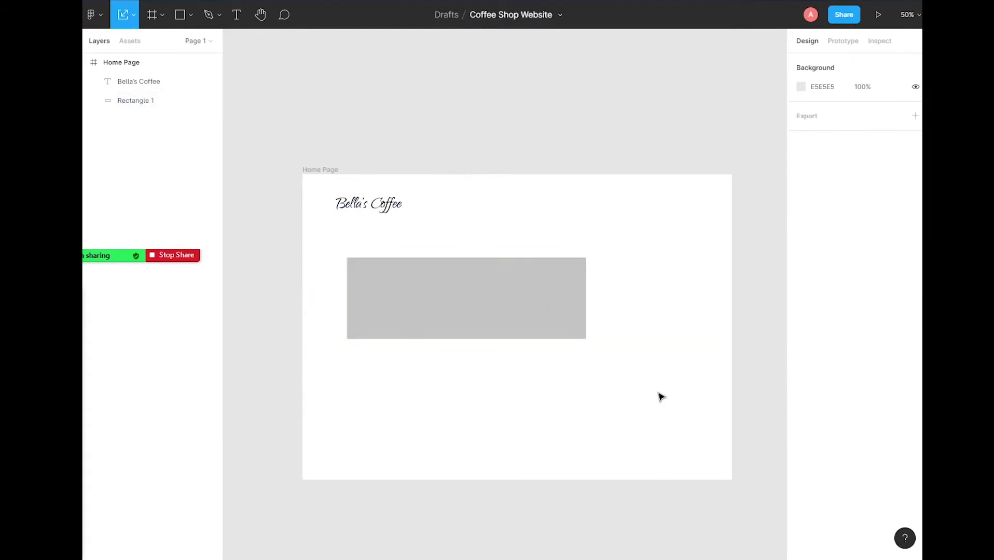
Step: Round the rectangle's corners to a radius of about 76
click(513, 304)
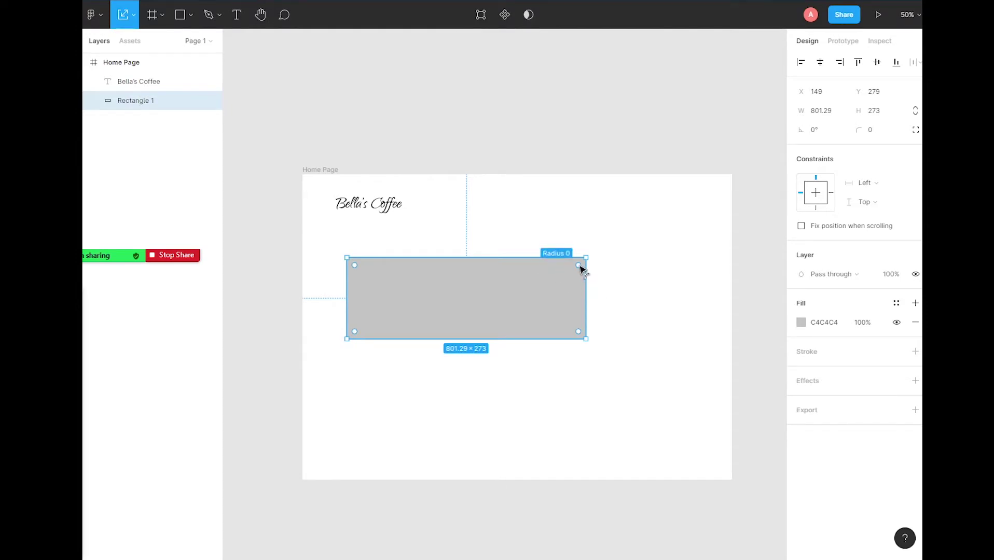
drag(580, 268, 567, 283)
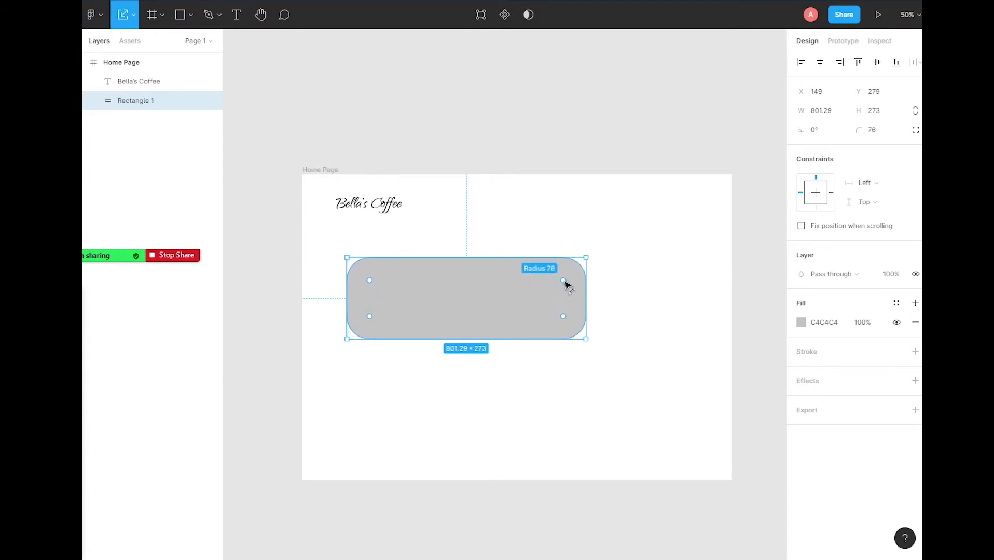
Step: Reduce the rectangle's corner radius to about 37
click(639, 312)
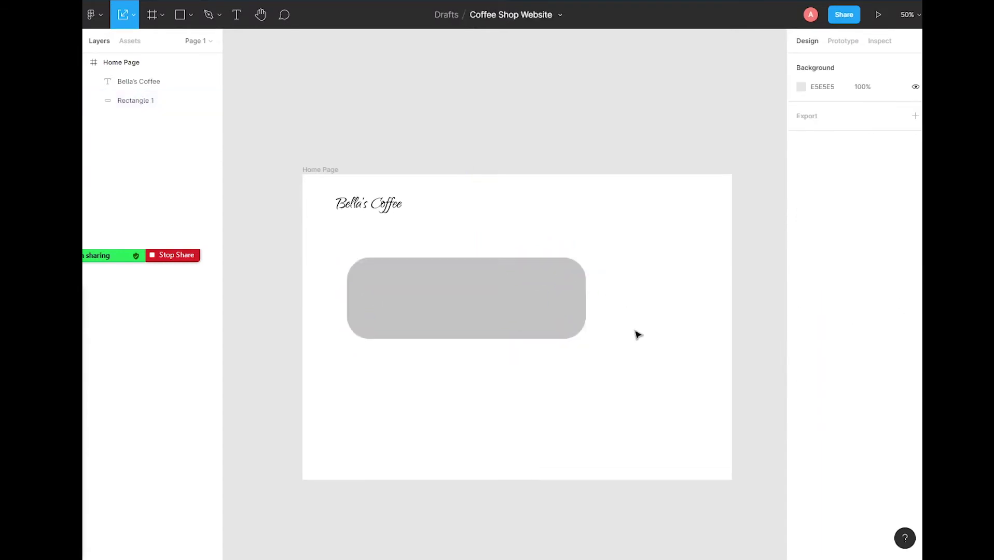
click(425, 321)
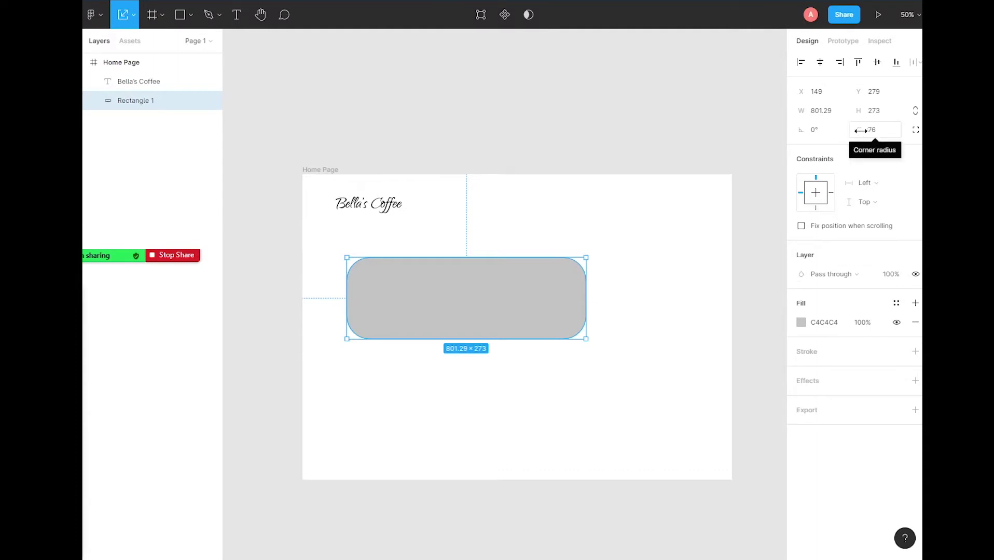
drag(857, 130, 737, 134)
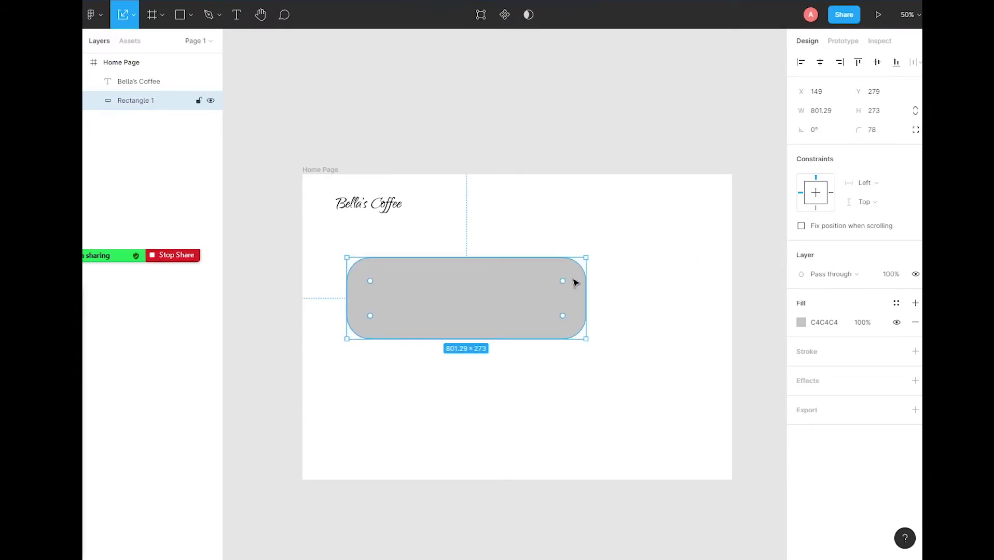
drag(574, 280, 563, 281)
drag(576, 271, 573, 275)
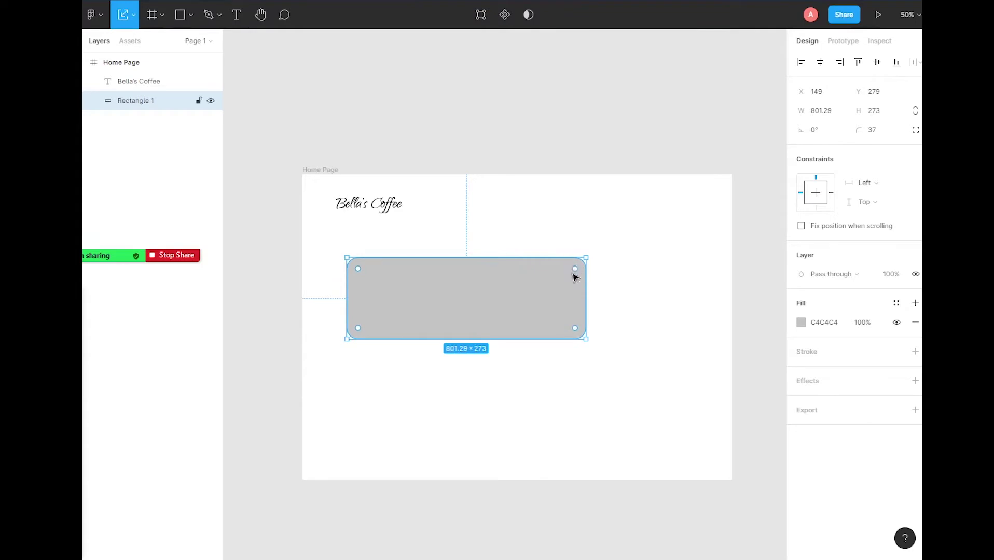
click(636, 360)
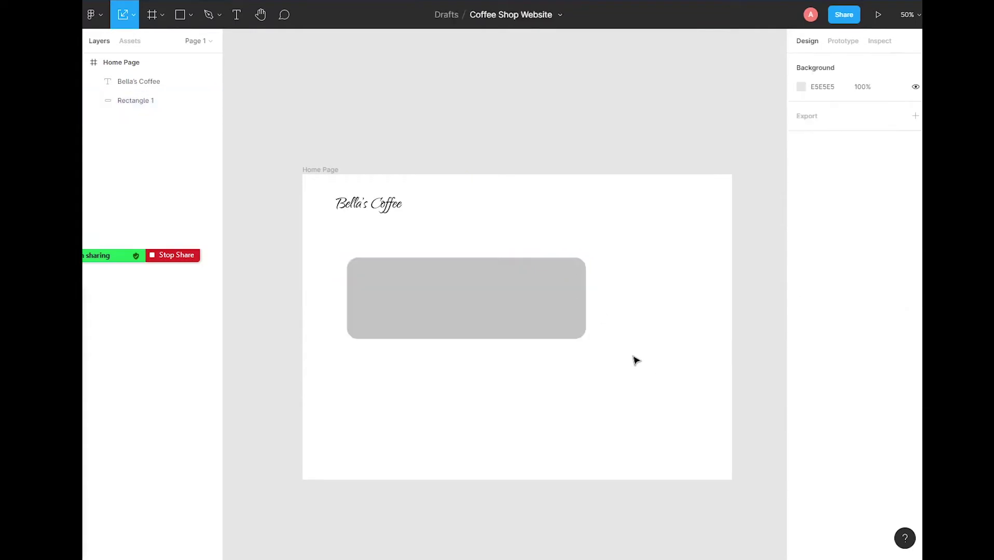
Step: Change the rectangle's fill to a pale pink, FFF0EA, at 100% opacity
click(545, 294)
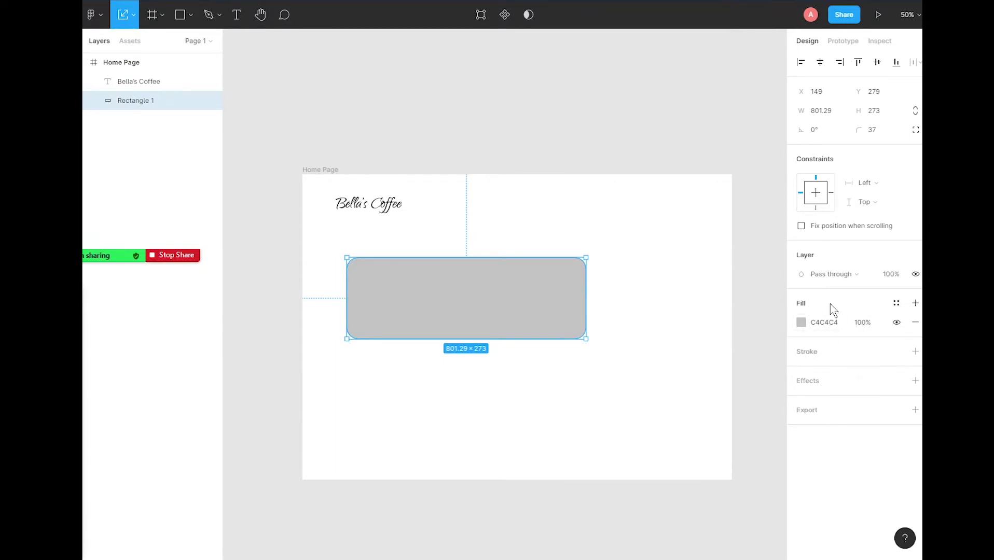
click(803, 323)
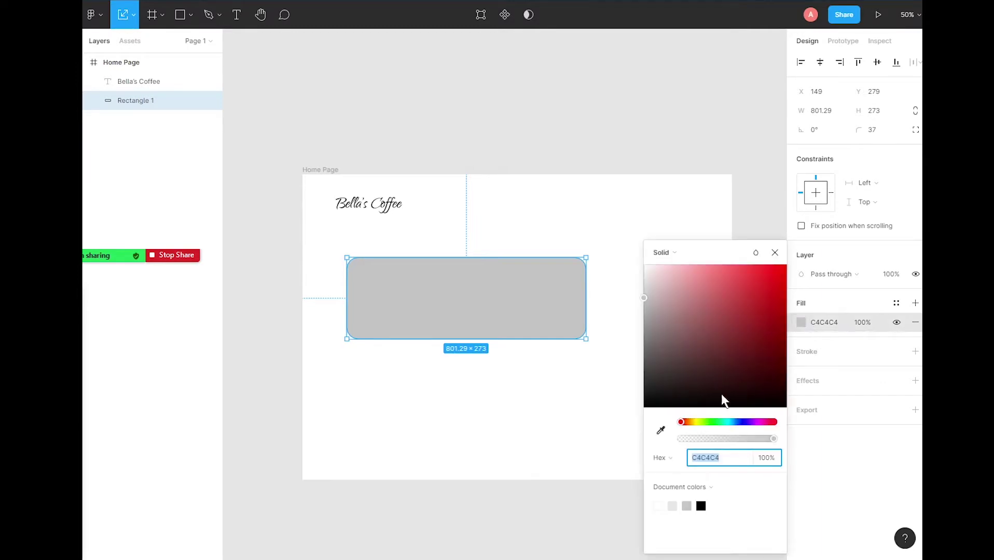
drag(687, 287, 683, 280)
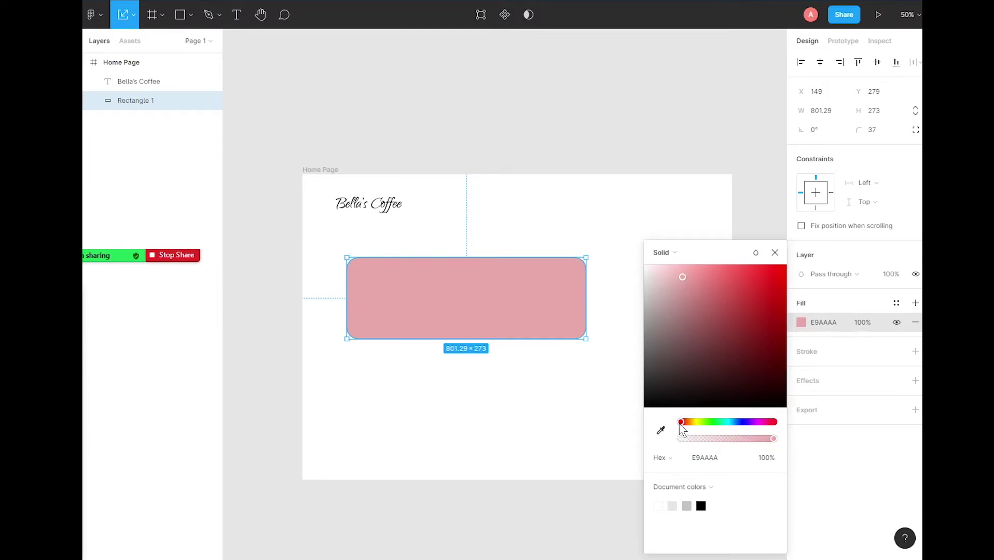
mouse_move(682, 423)
mouse_down()
mouse_move(724, 431)
mouse_move(686, 428)
mouse_up()
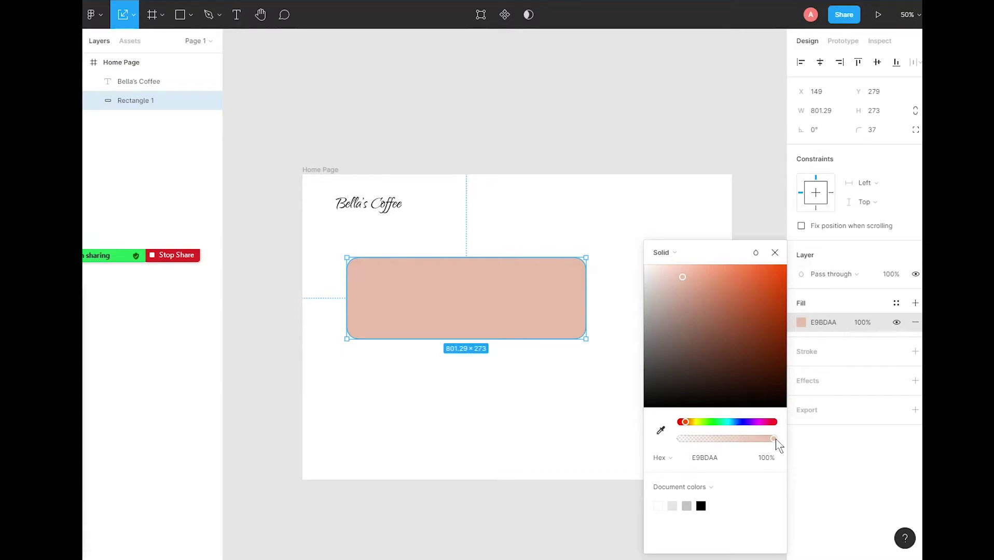
drag(776, 440, 747, 440)
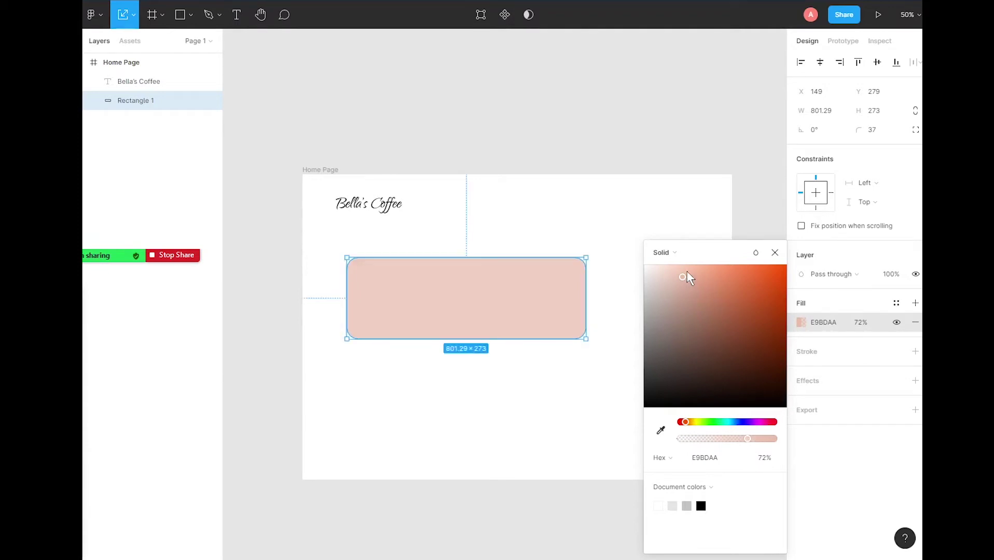
drag(684, 280, 656, 264)
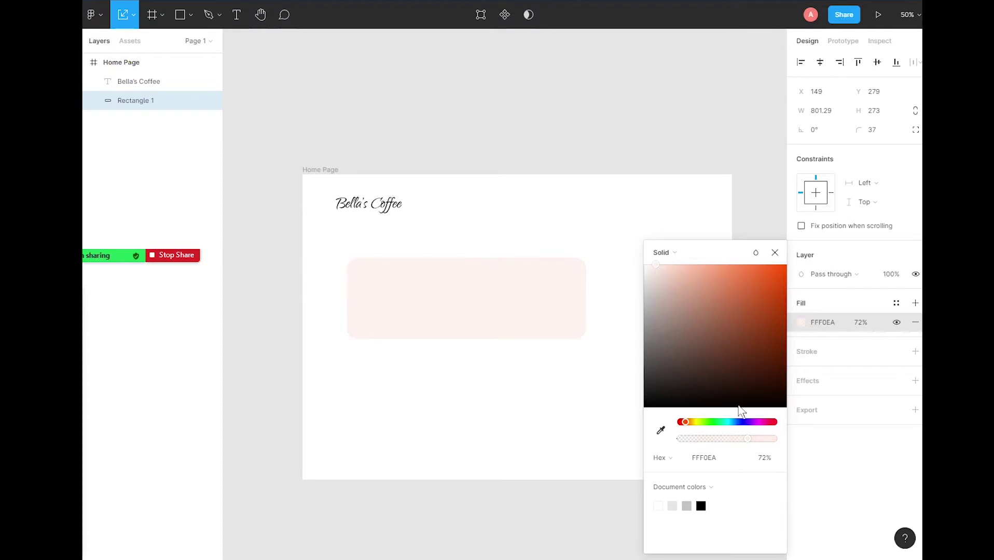
drag(751, 441, 808, 451)
click(852, 483)
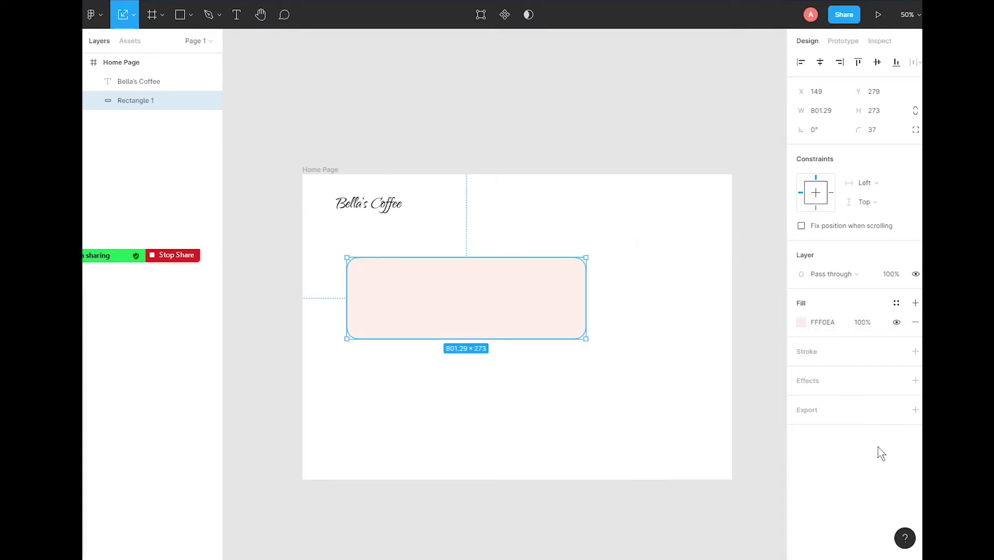
Step: Add a black stroke to the rectangle with a thickness of 4
click(915, 353)
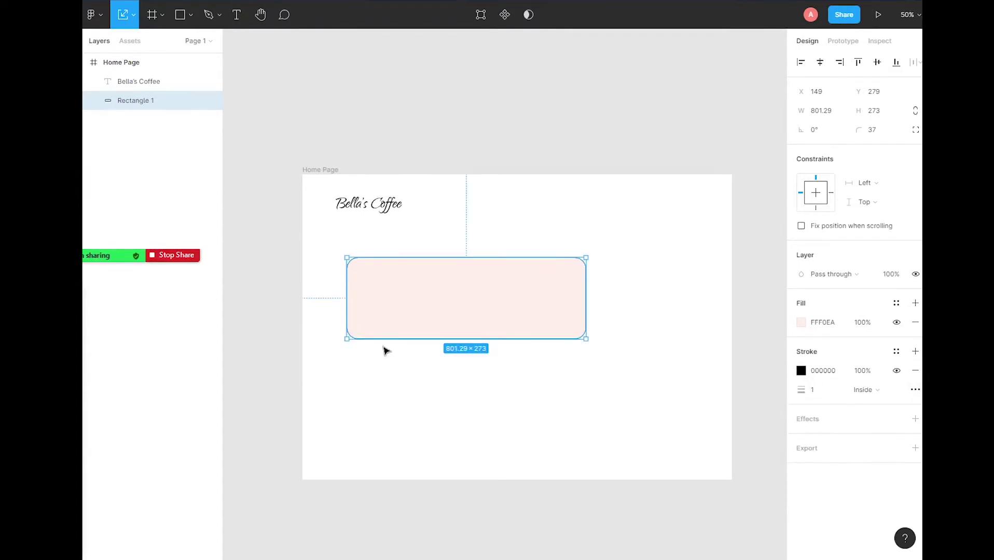
click(641, 317)
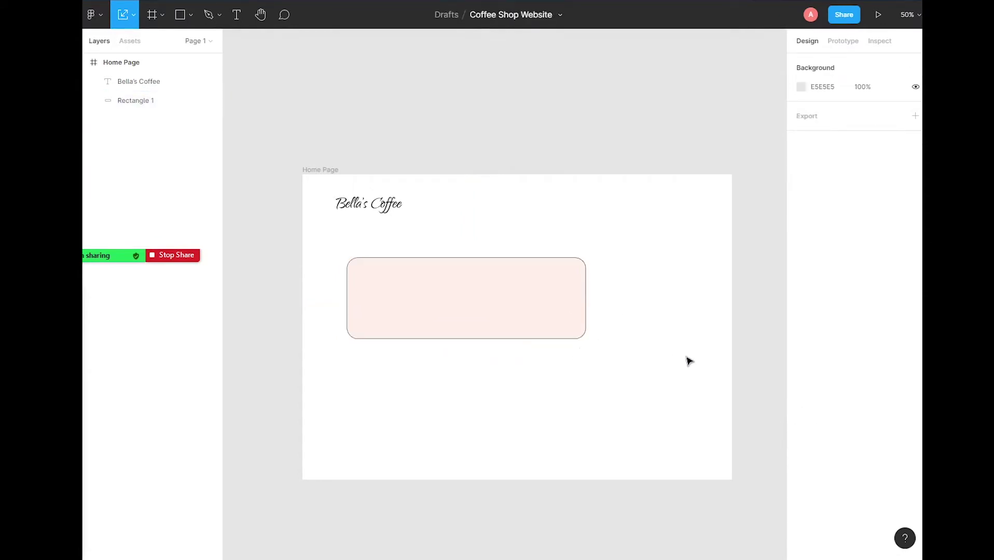
click(529, 289)
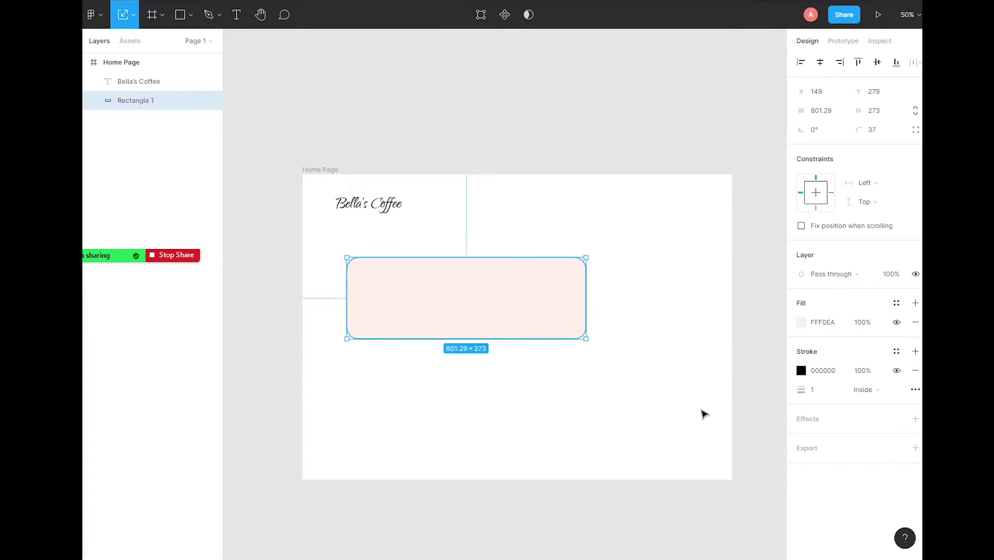
click(813, 390)
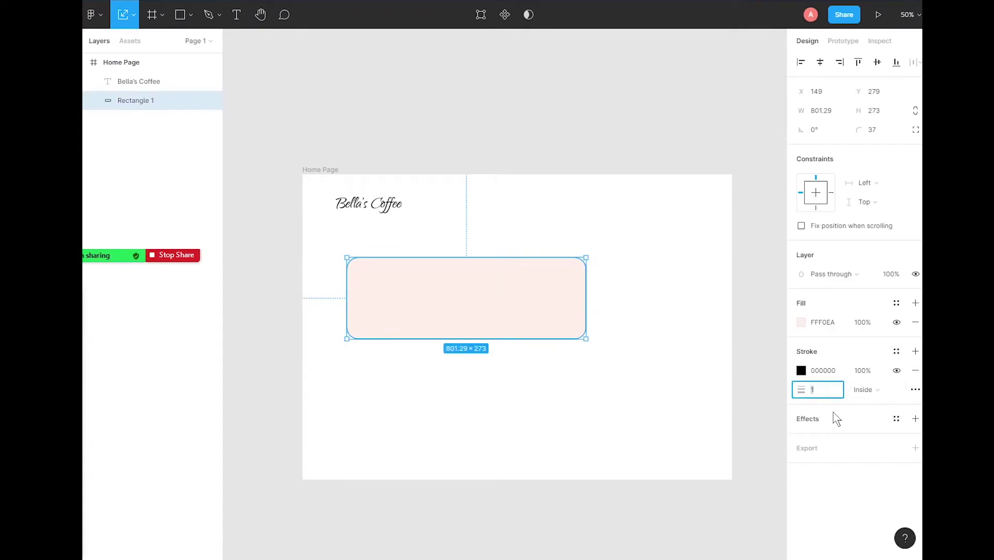
mouse_move(804, 388)
mouse_down()
mouse_move(825, 388)
mouse_move(788, 388)
mouse_move(814, 385)
mouse_move(805, 384)
mouse_up()
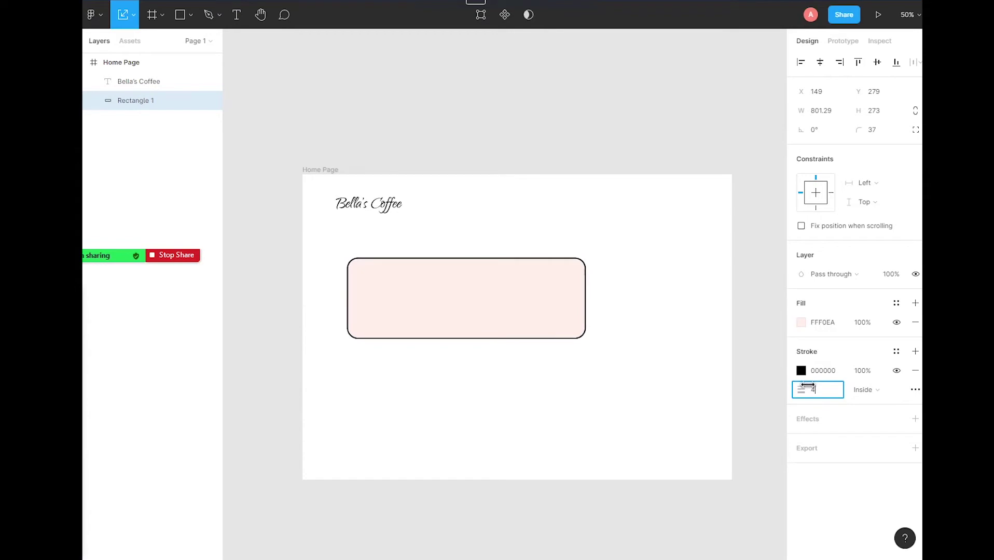
Step: Try the Center, Outside and Inside alignments for the rectangle's stroke, ending on Outside
click(896, 394)
click(891, 375)
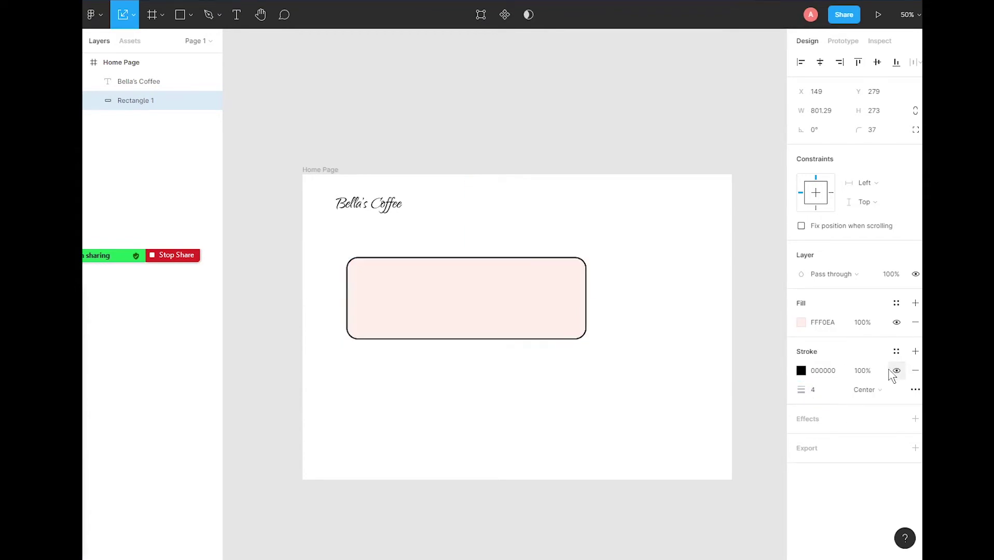
click(887, 389)
click(882, 418)
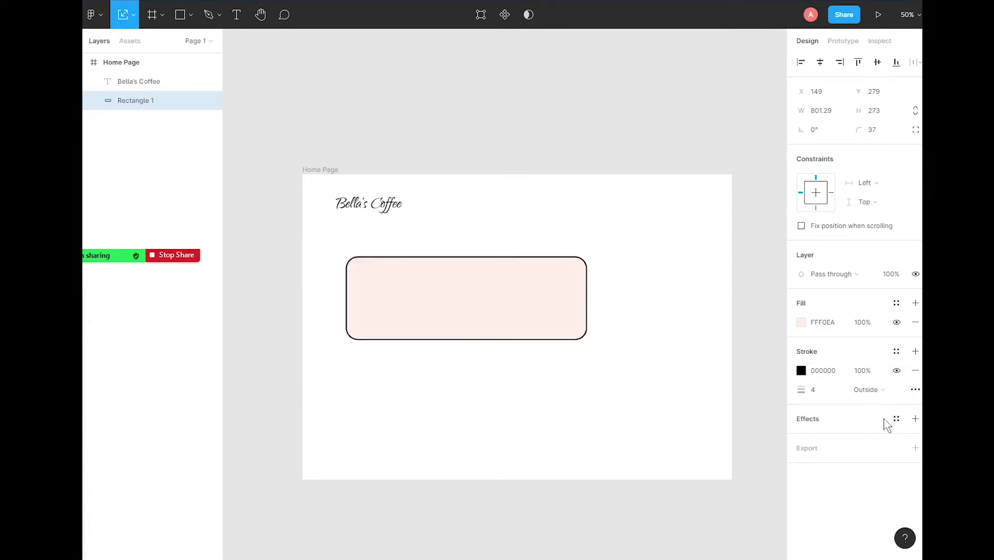
click(883, 393)
click(882, 376)
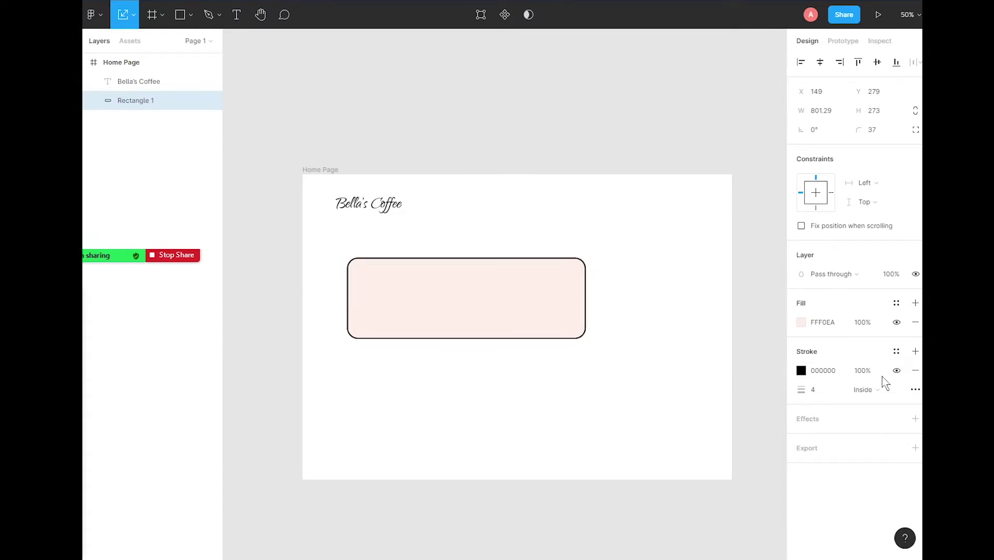
click(885, 392)
click(882, 404)
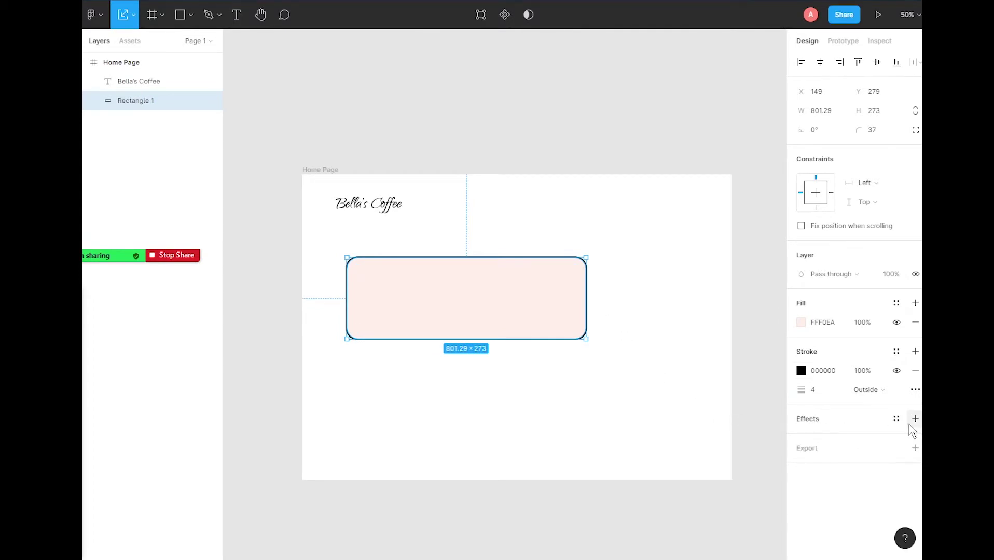
Step: Add a drop shadow effect to the rectangle and remove its stroke
click(915, 419)
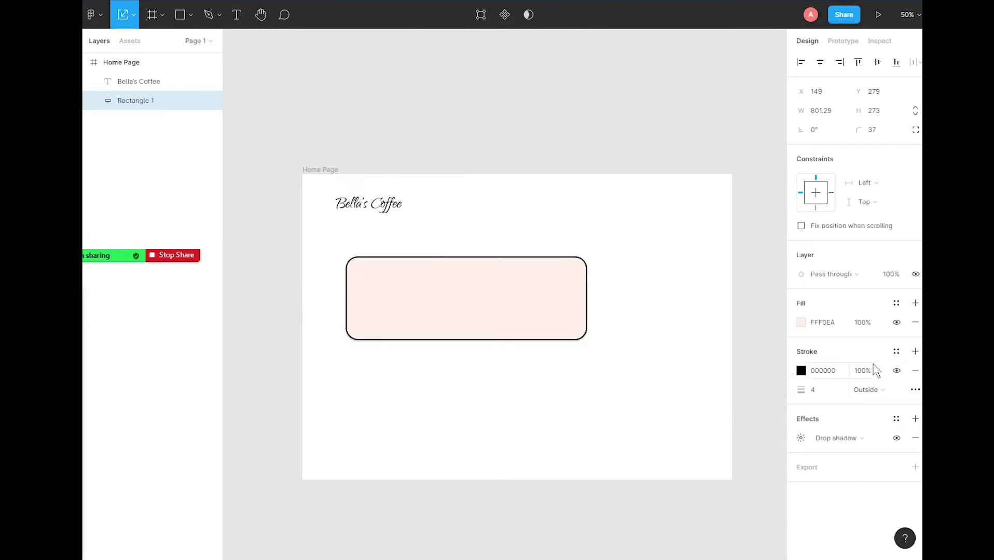
click(860, 441)
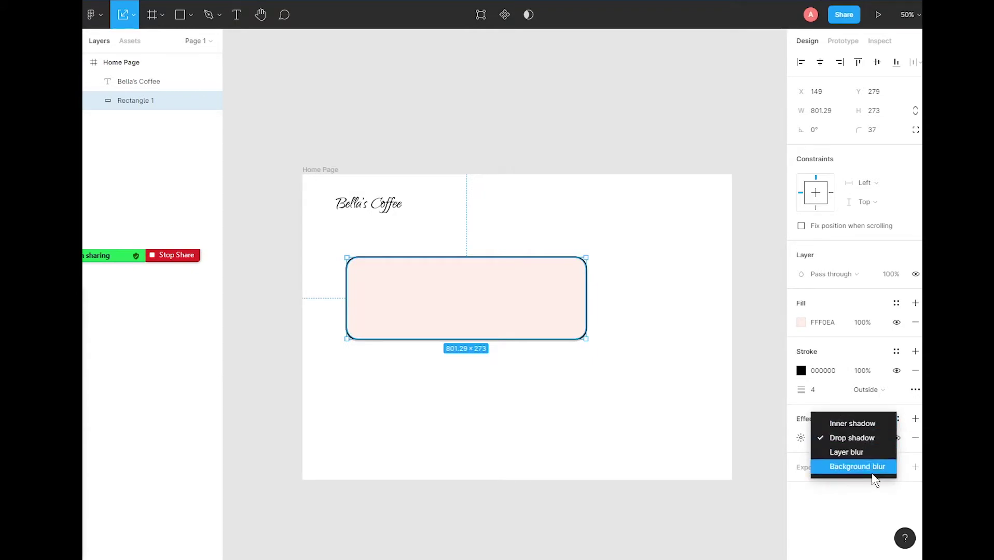
click(855, 439)
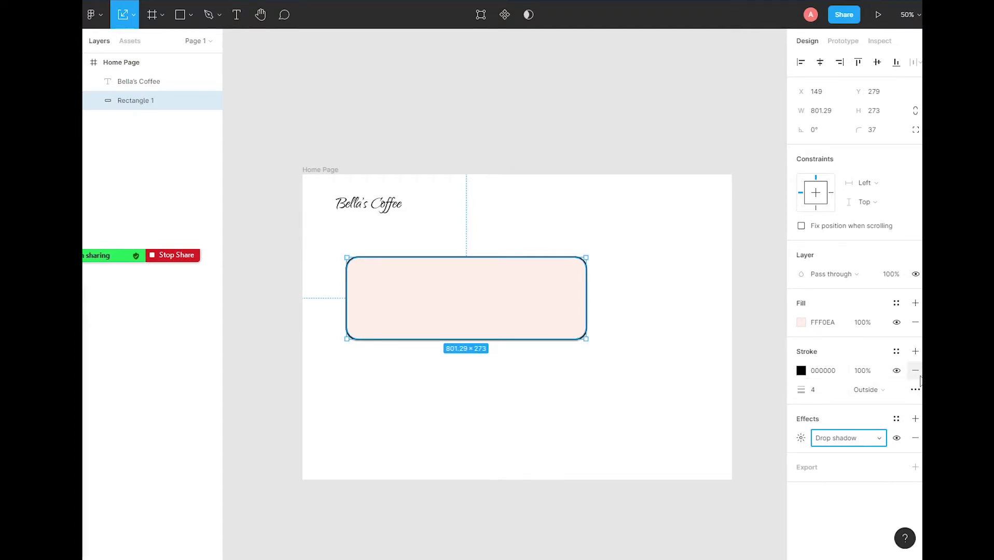
click(915, 372)
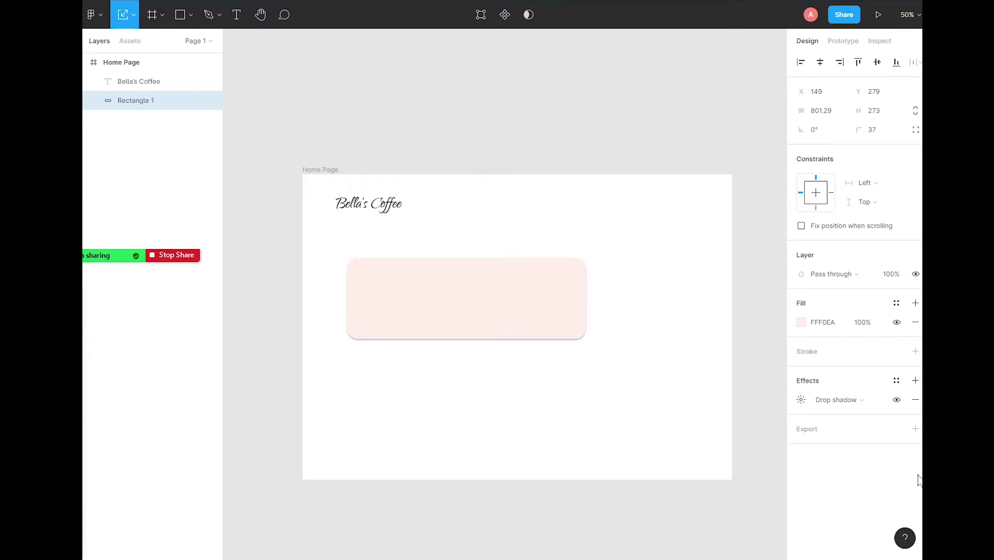
click(482, 487)
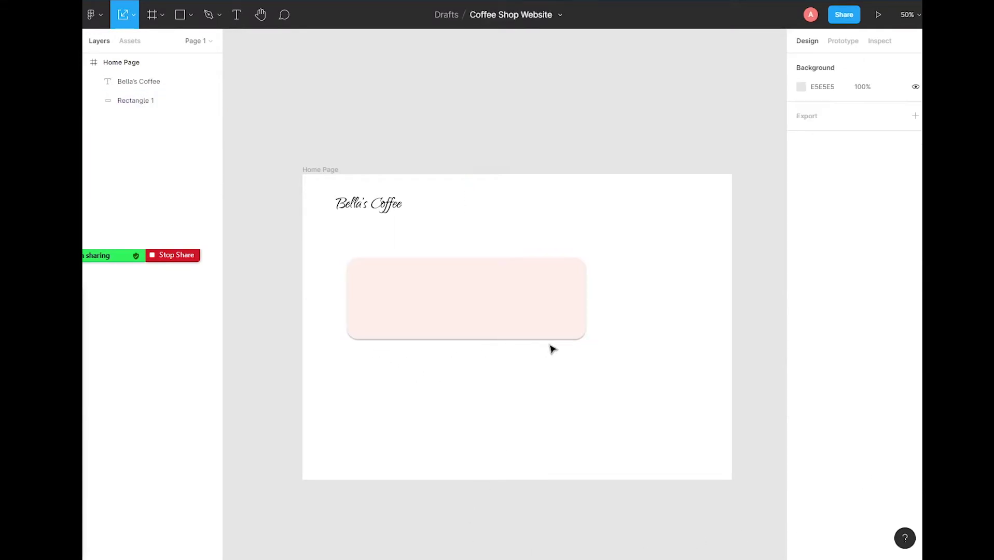
Step: Set the rectangle's drop shadow to X -1, Y 7, blur 9 and spread -4
click(560, 317)
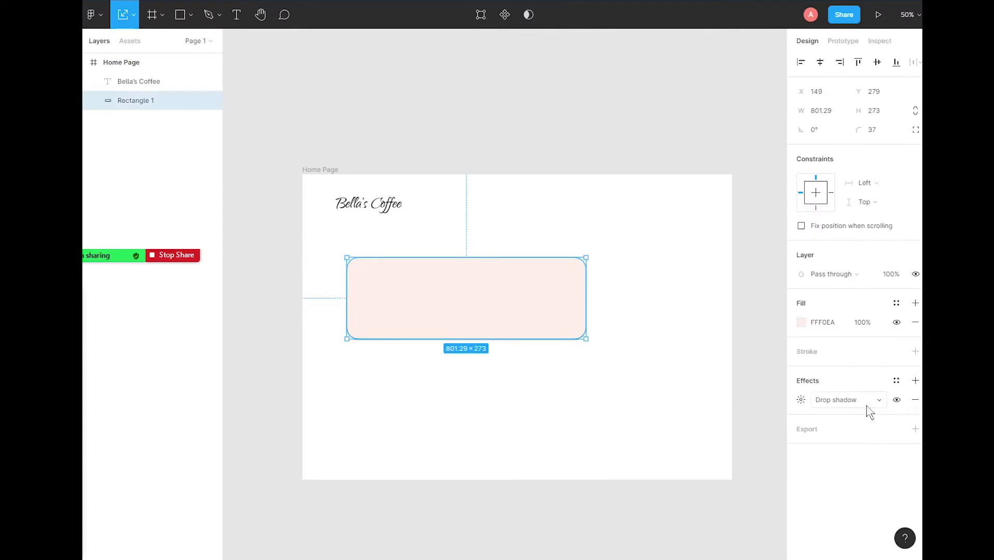
click(838, 398)
click(844, 398)
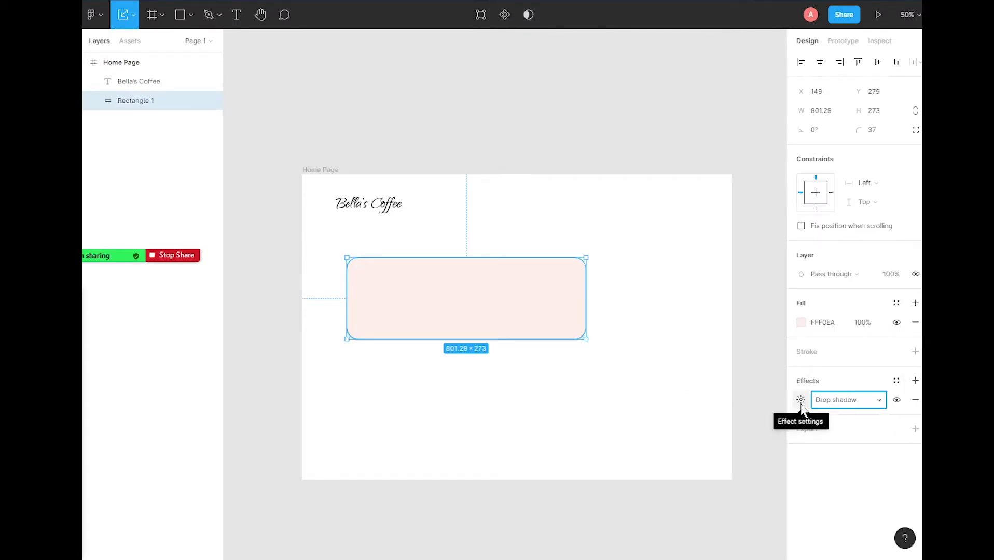
click(801, 405)
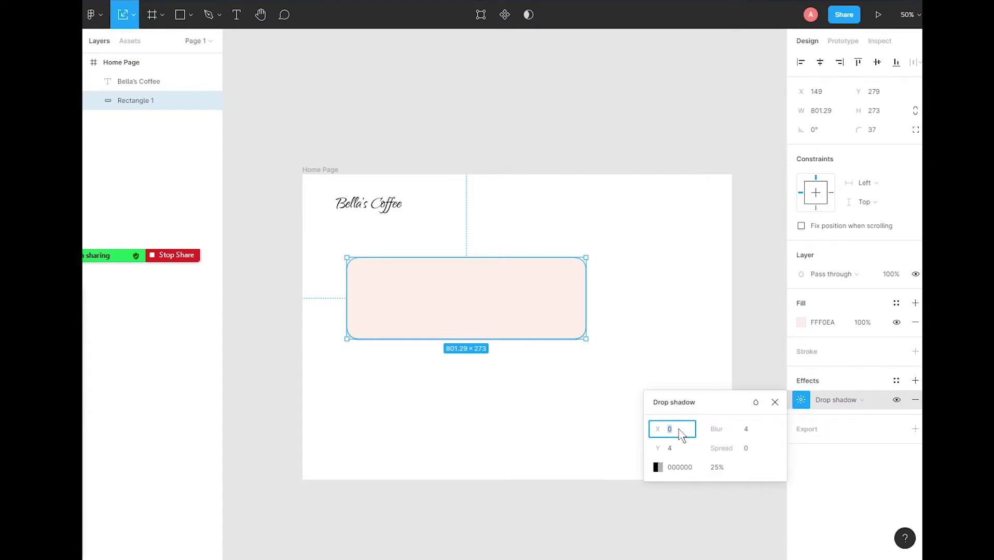
drag(660, 430, 674, 450)
drag(730, 430, 714, 460)
click(775, 403)
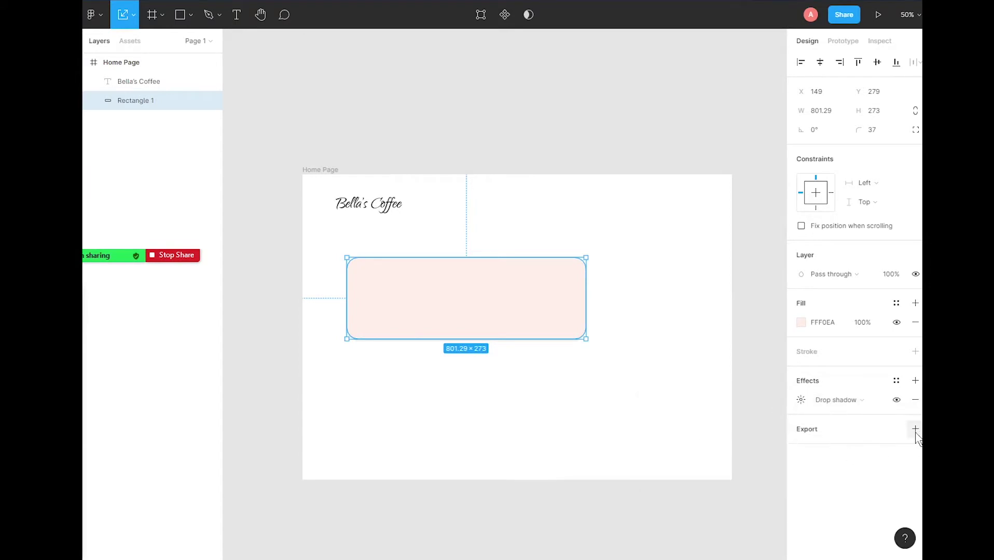
Step: Add a 1x PNG export setting to the rectangle
click(916, 431)
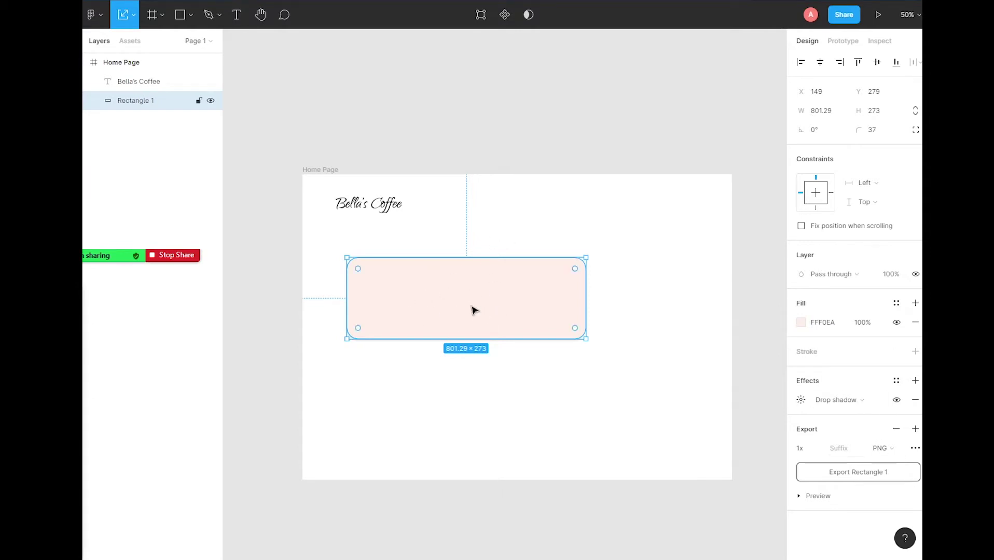
click(596, 304)
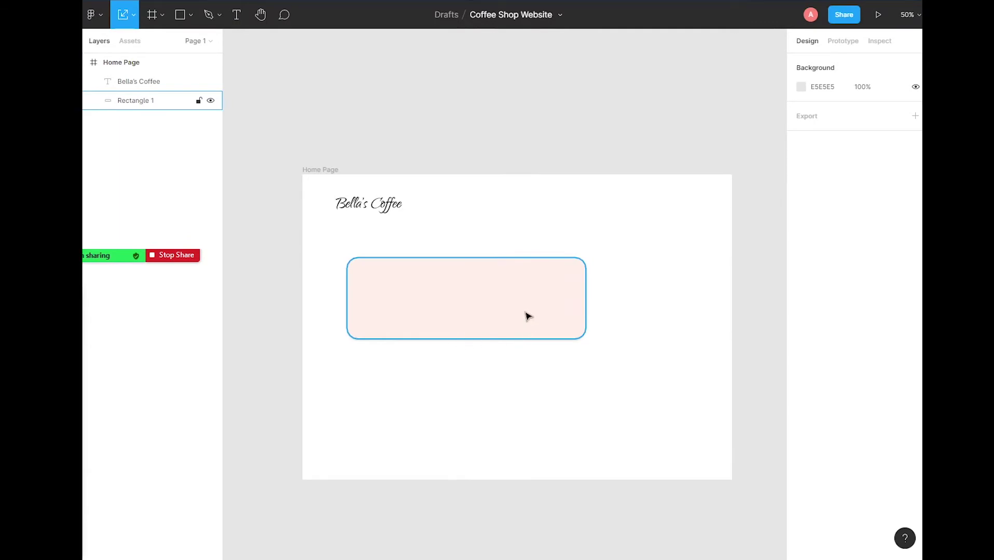
Step: Inspect the rectangle's properties and its CSS code, including position, size, background, shadow and border radius
click(482, 332)
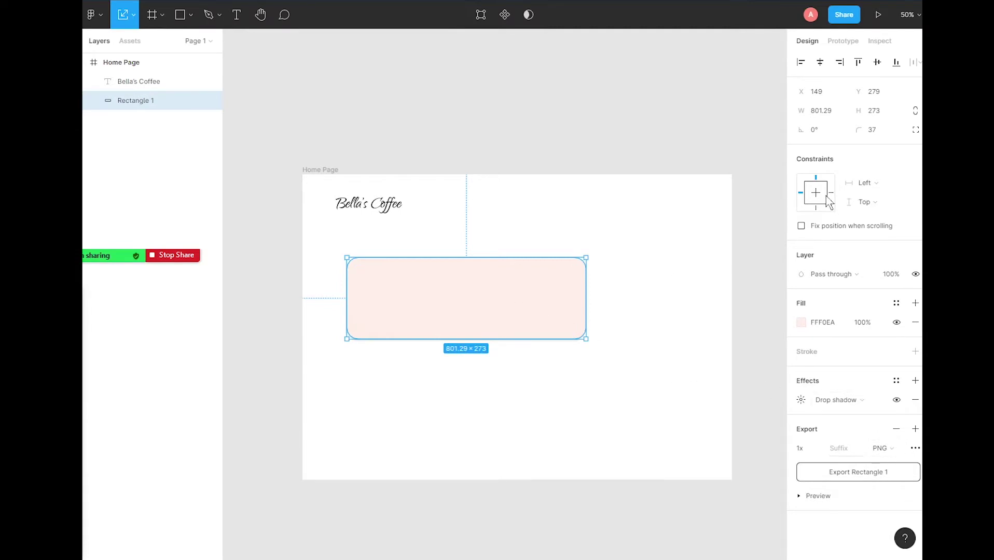
click(875, 43)
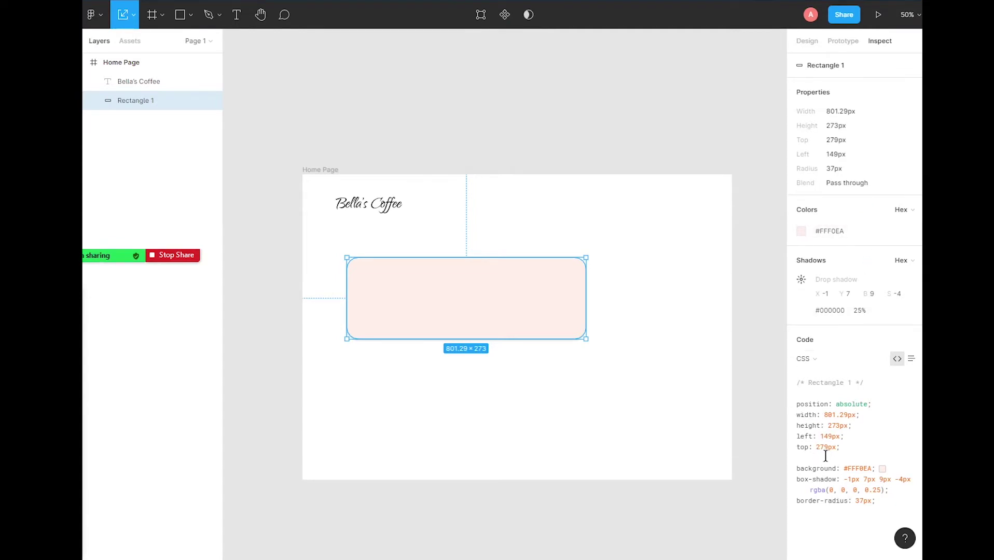
drag(882, 506, 789, 382)
click(893, 389)
drag(809, 411, 846, 448)
click(865, 474)
click(678, 387)
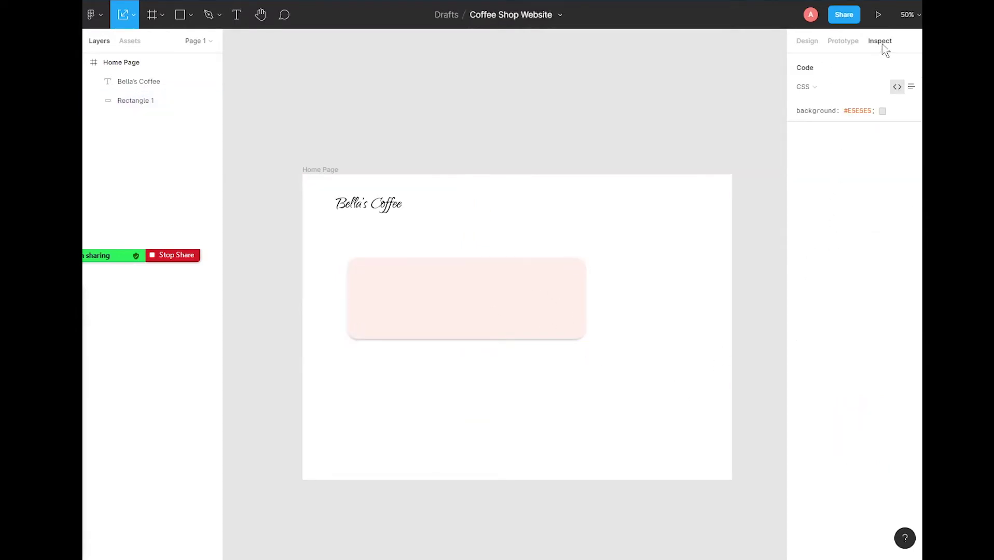
Step: Scale the pink rectangle down to about 142 × 48 px and place it in the upper-right area of the Home Page frame, level with the title
click(380, 212)
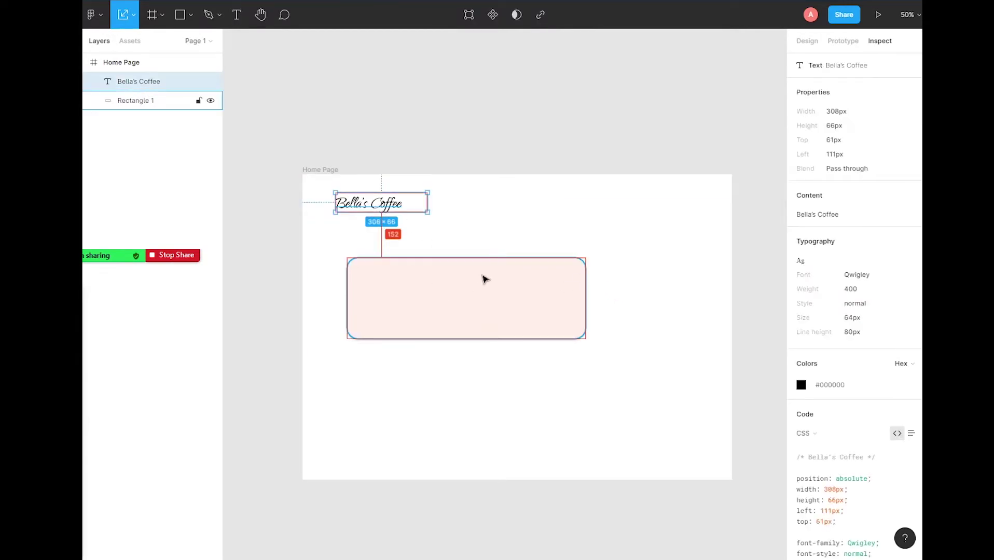
click(483, 280)
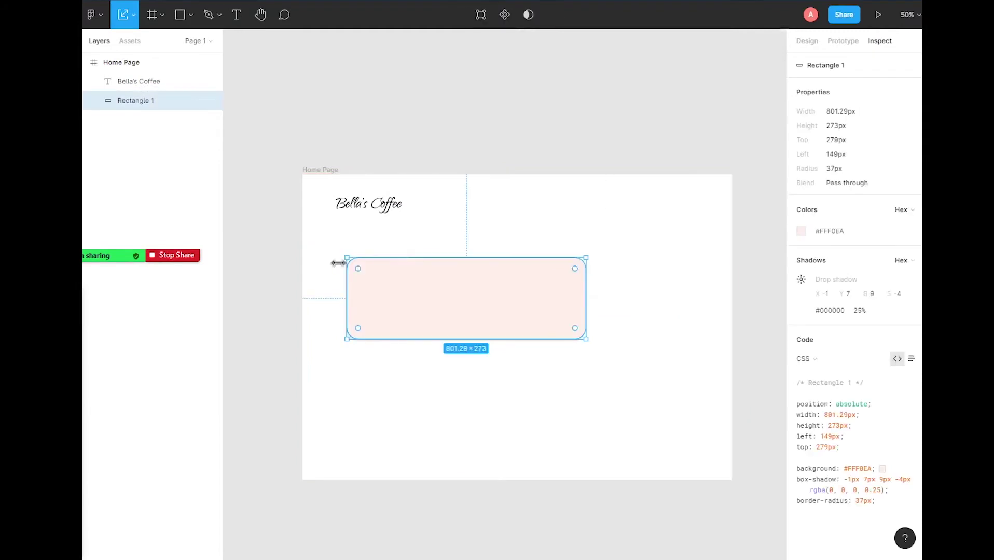
drag(343, 256, 679, 209)
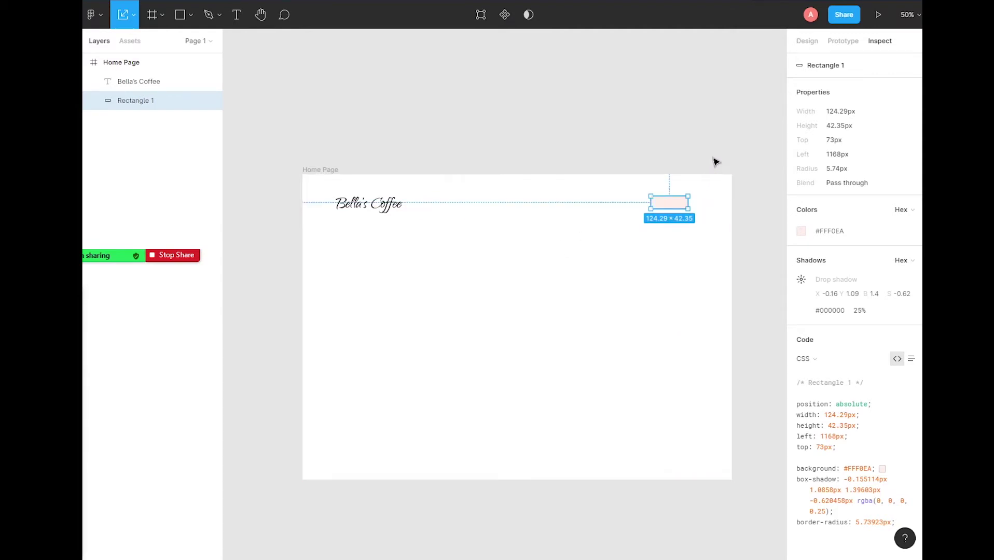
key(alt)
key(alt)
drag(673, 207, 688, 206)
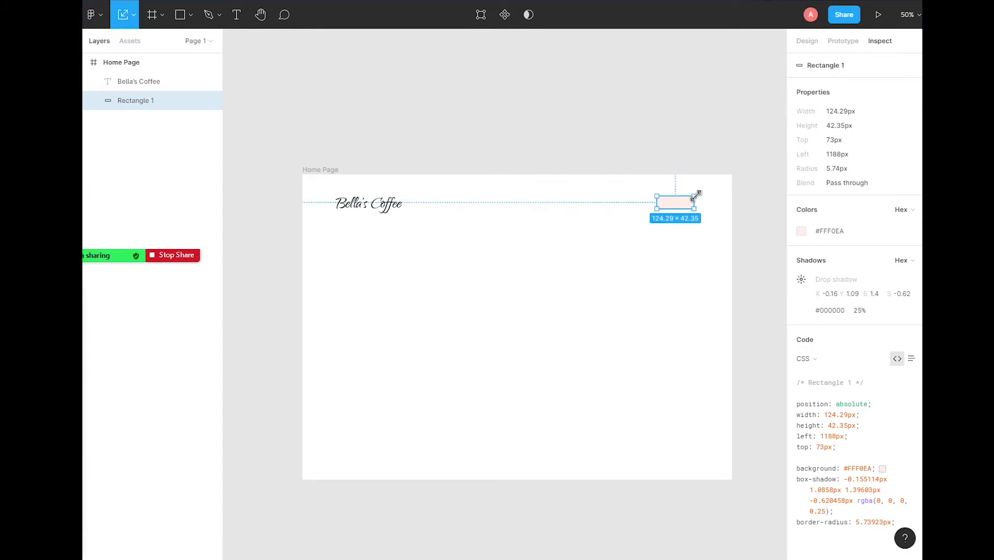
drag(696, 196, 700, 195)
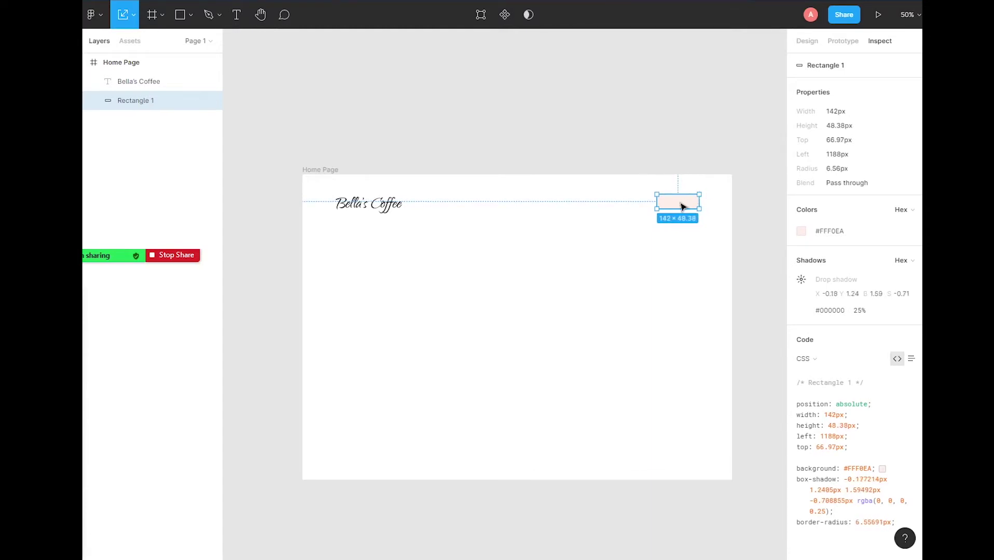
click(677, 289)
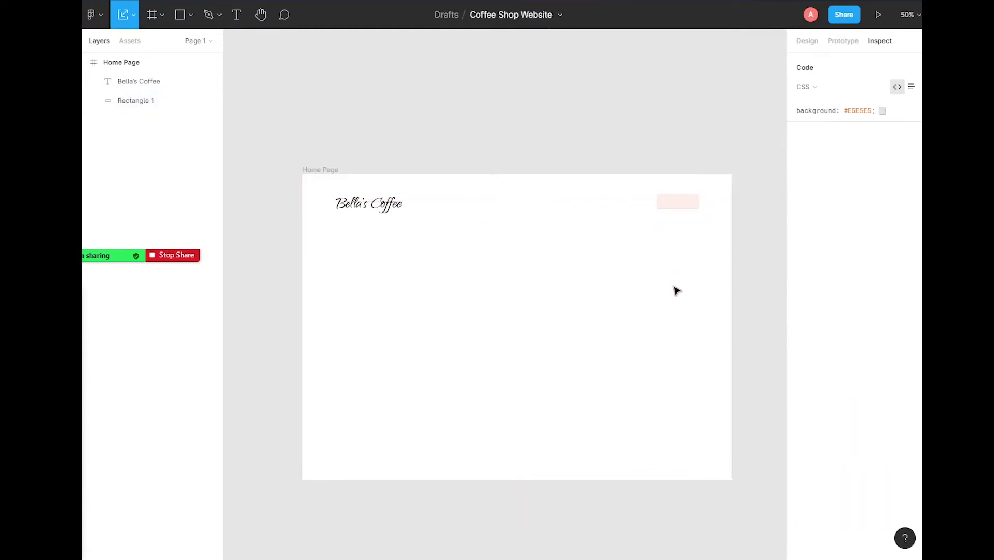
click(684, 205)
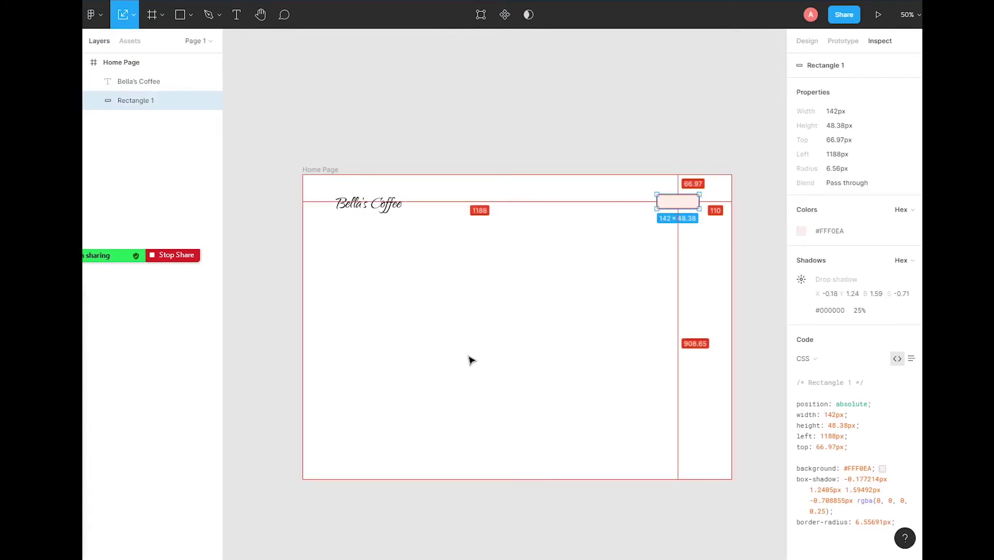
click(470, 360)
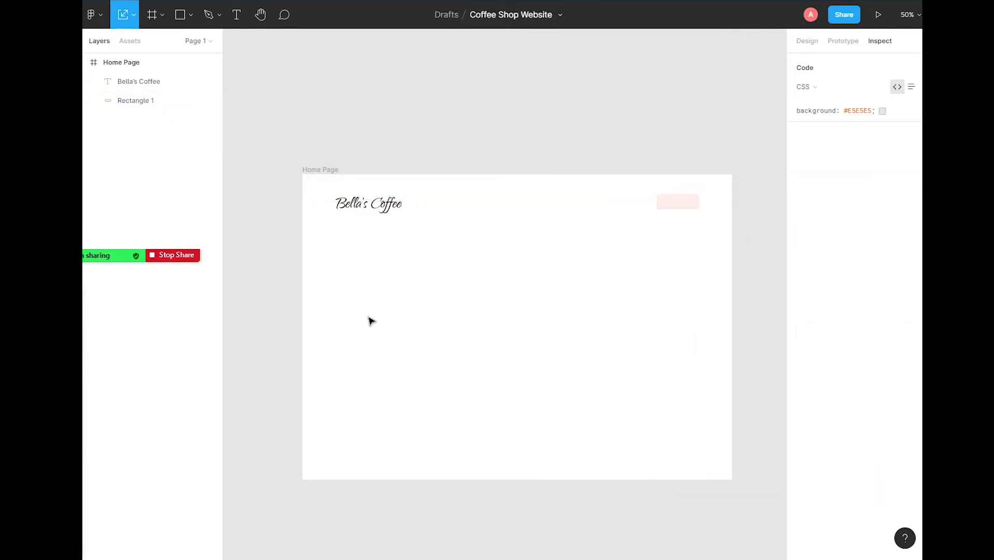
Step: Add a text box about 132 × 35 px to the right of the Bella's Coffee title, with font size 24 and the text "Home"
click(236, 15)
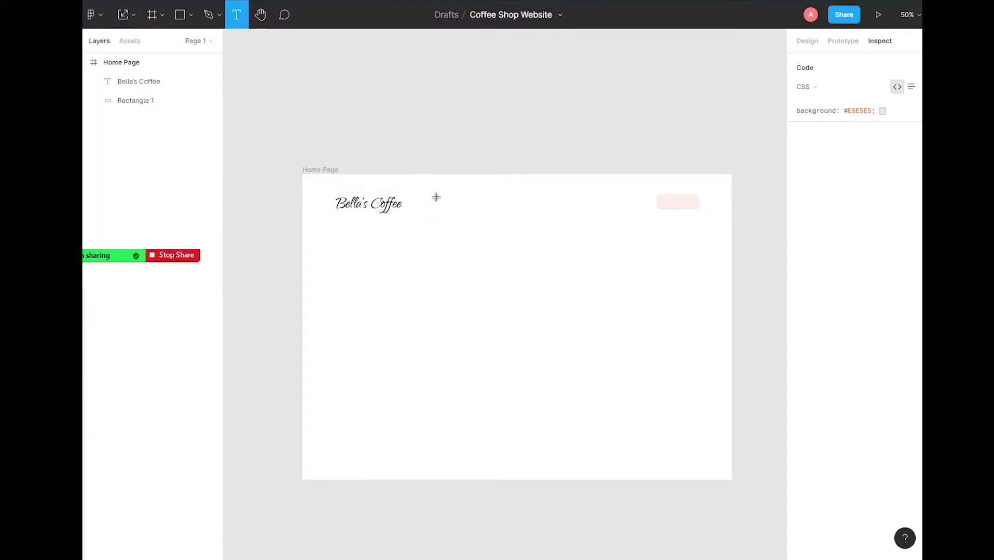
drag(434, 197, 473, 207)
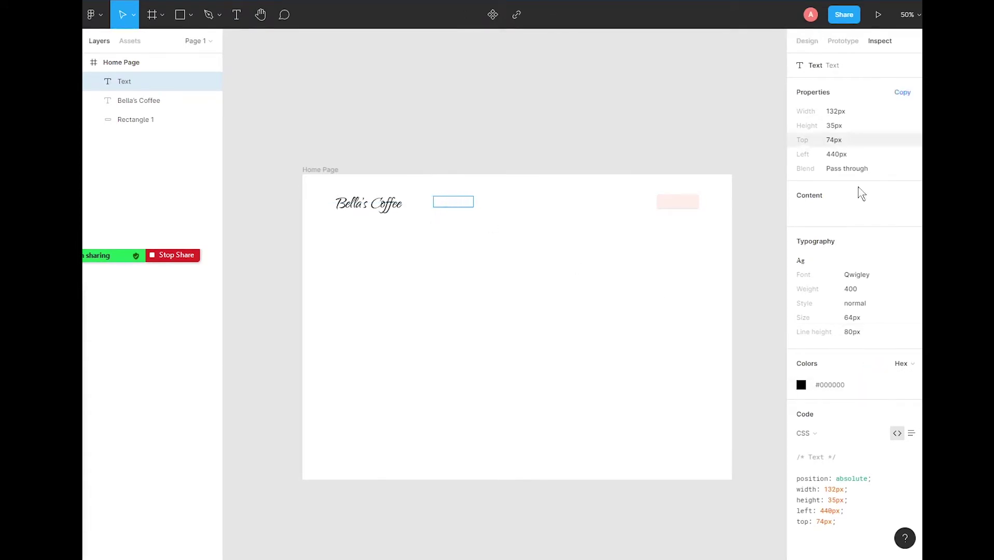
click(817, 44)
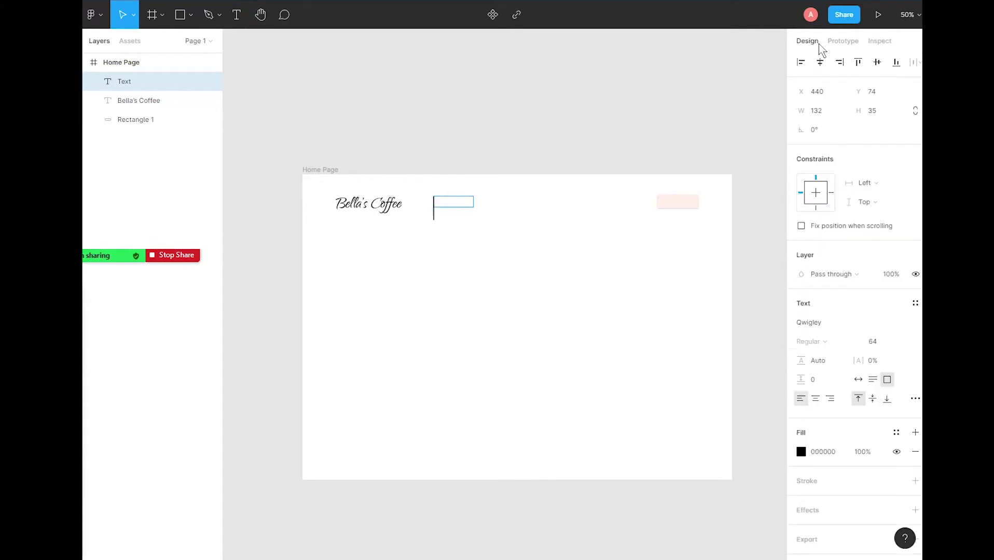
click(904, 342)
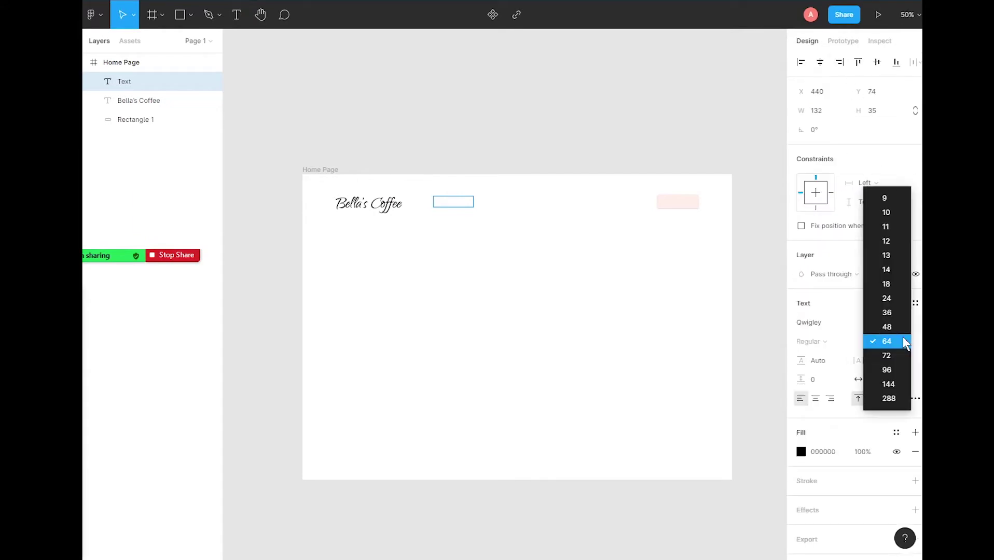
click(898, 299)
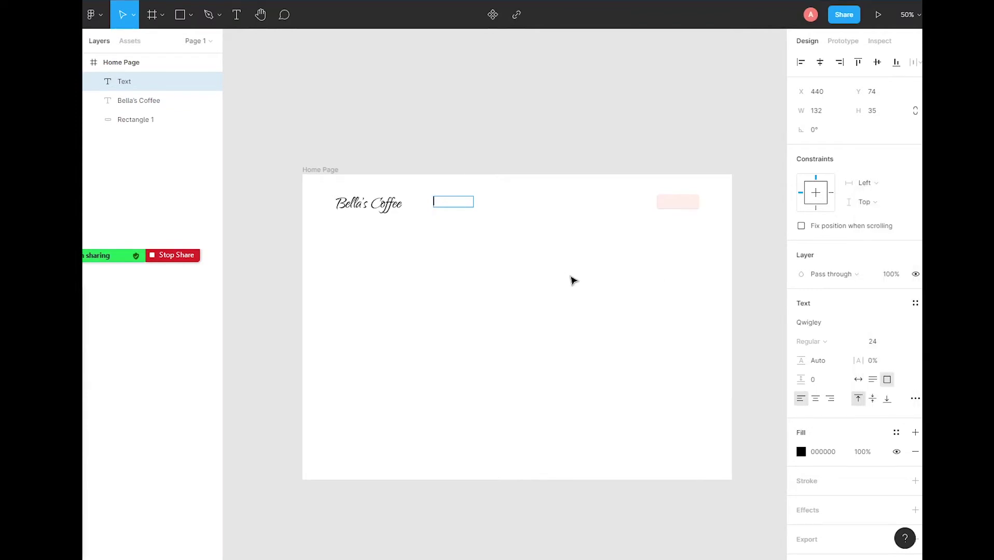
text(Home)
Step: Change the font of the Home text to Roboto
drag(452, 205, 427, 204)
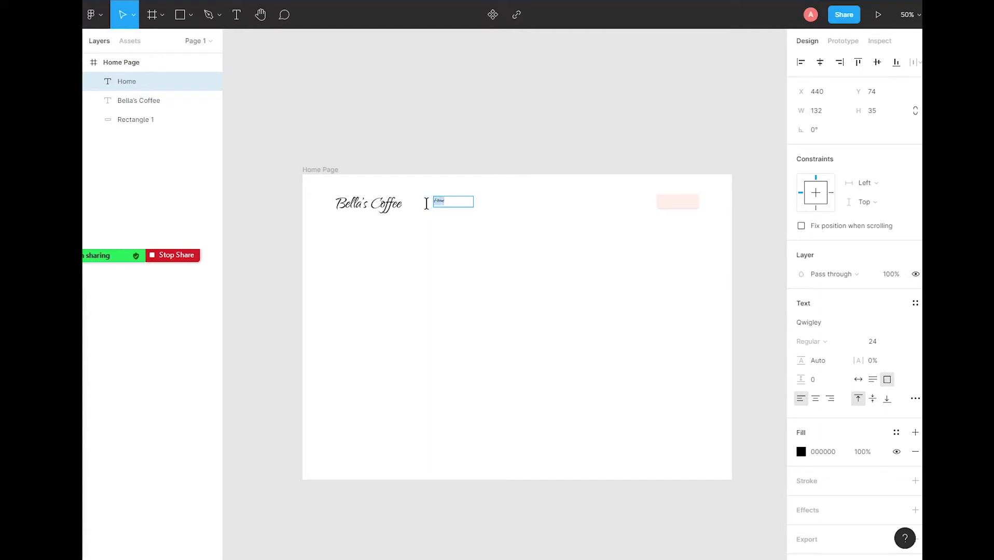
click(837, 323)
text(Ro)
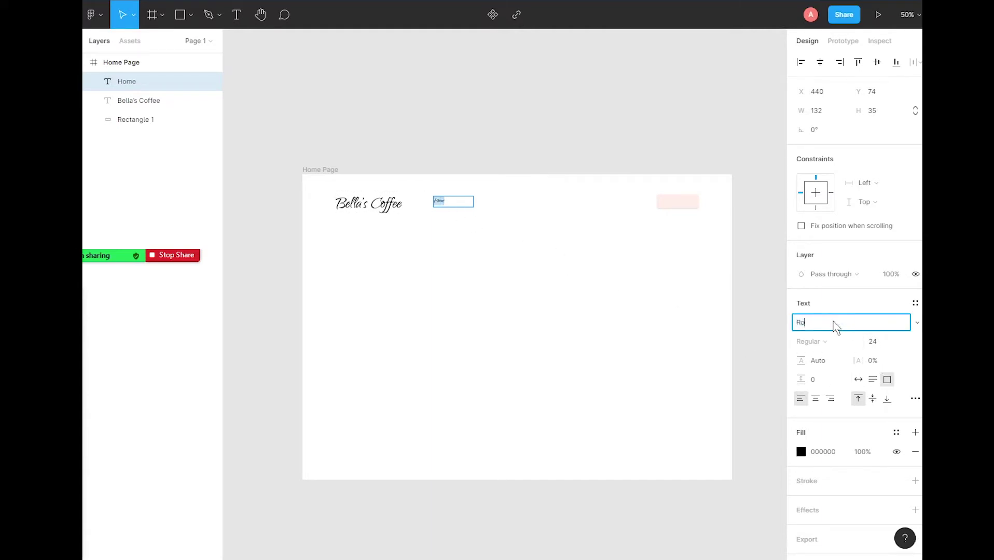
text(bo)
key(Return)
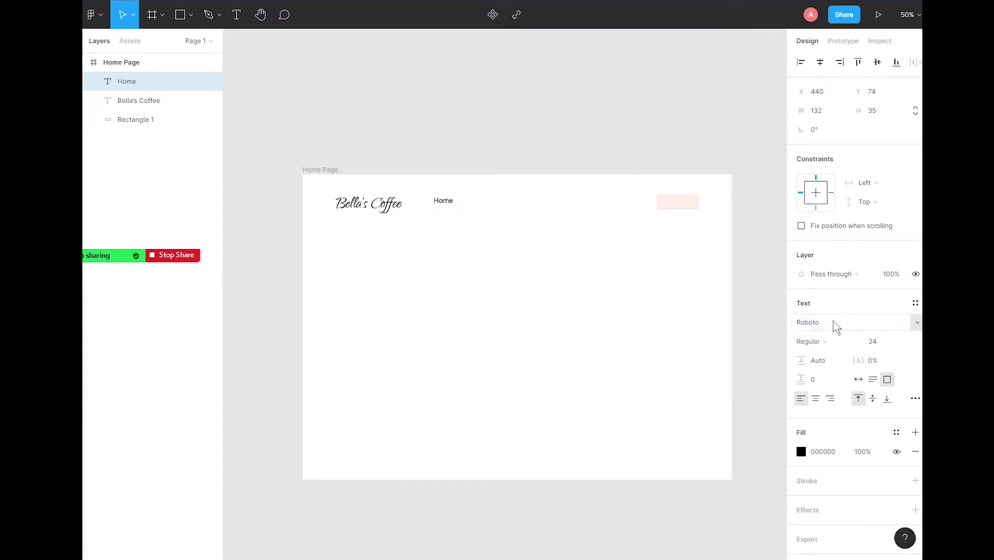
Step: Set the Home text's font size to 30 and reposition it at about X 444, Y 77
double_click(455, 204)
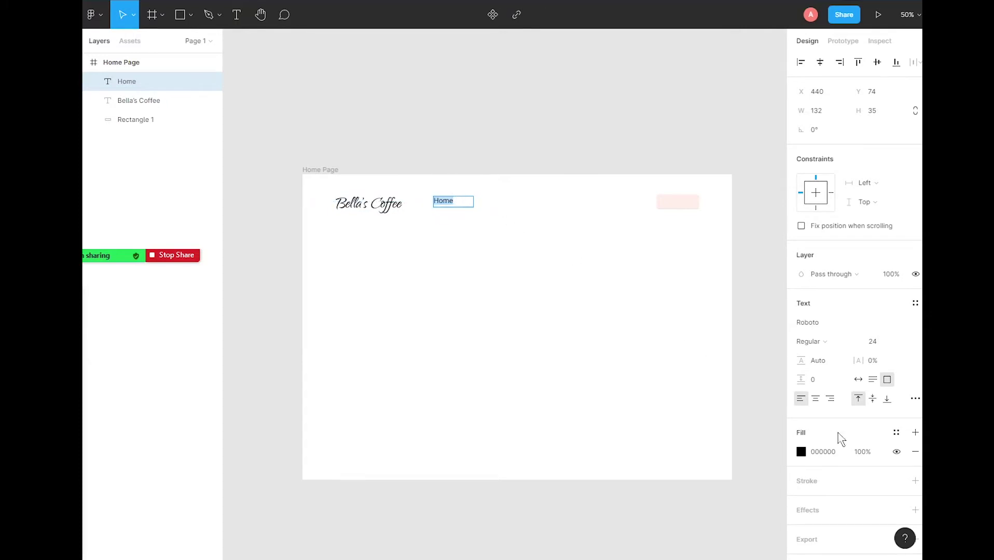
click(895, 346)
text(30)
key(Return)
key(Escape)
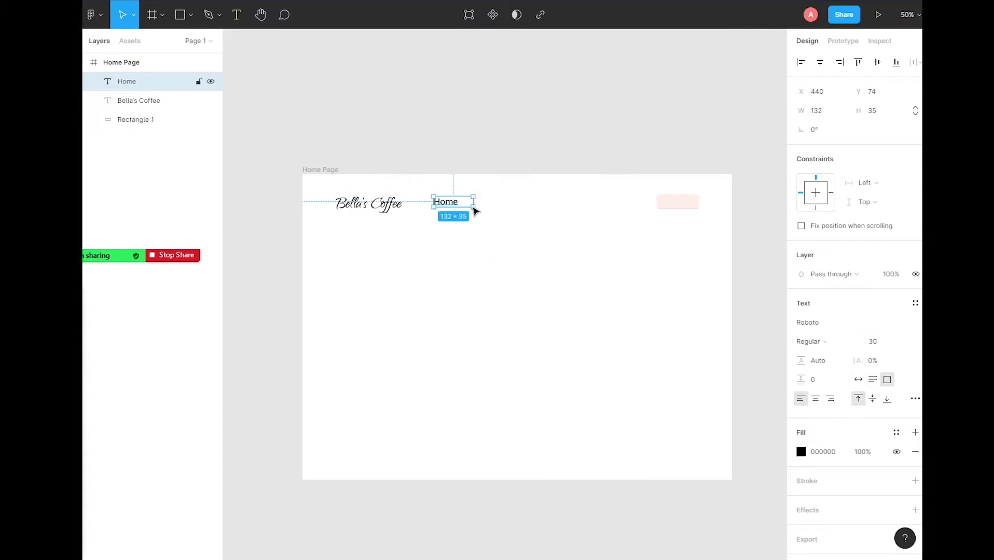
click(515, 239)
click(452, 209)
drag(452, 209, 454, 207)
click(517, 275)
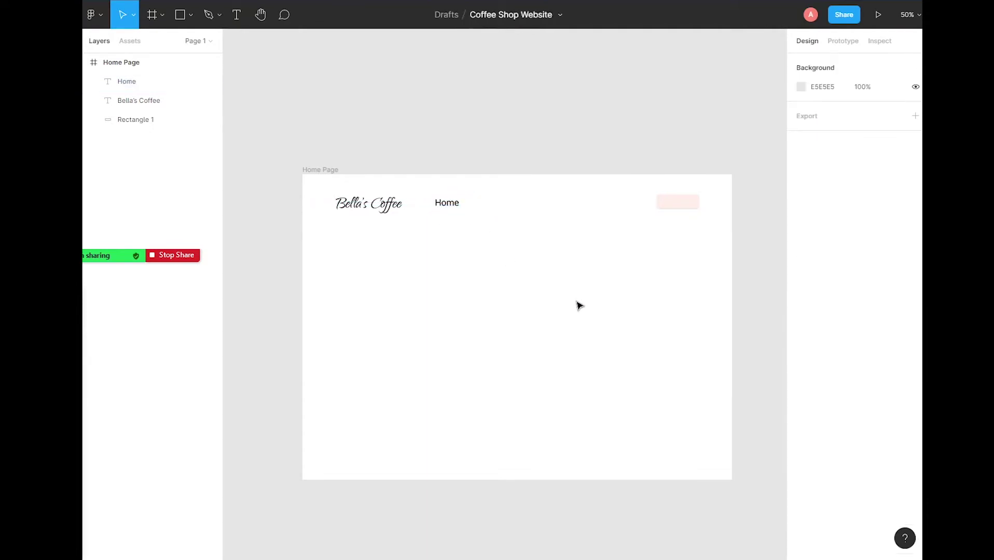
Step: Duplicate the Home text, place the copy beside it at about X 566, Y 77, and change its wording to "Products"
click(459, 206)
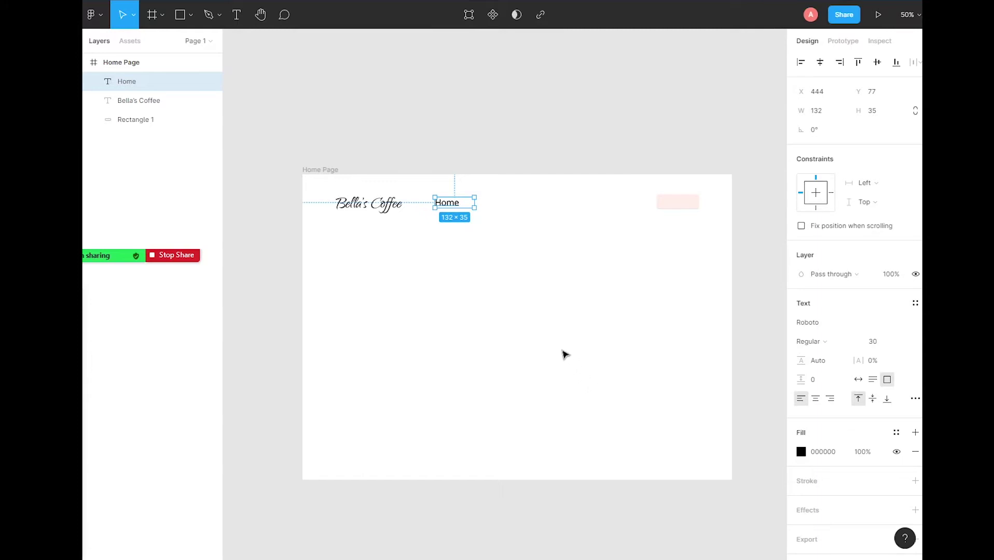
click(554, 215)
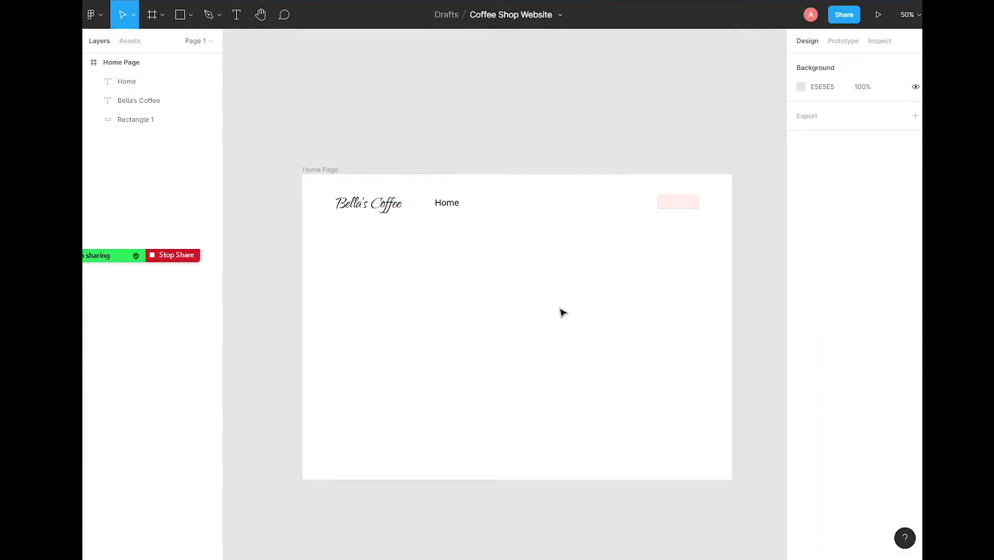
key(ctrl+v)
drag(459, 204, 498, 208)
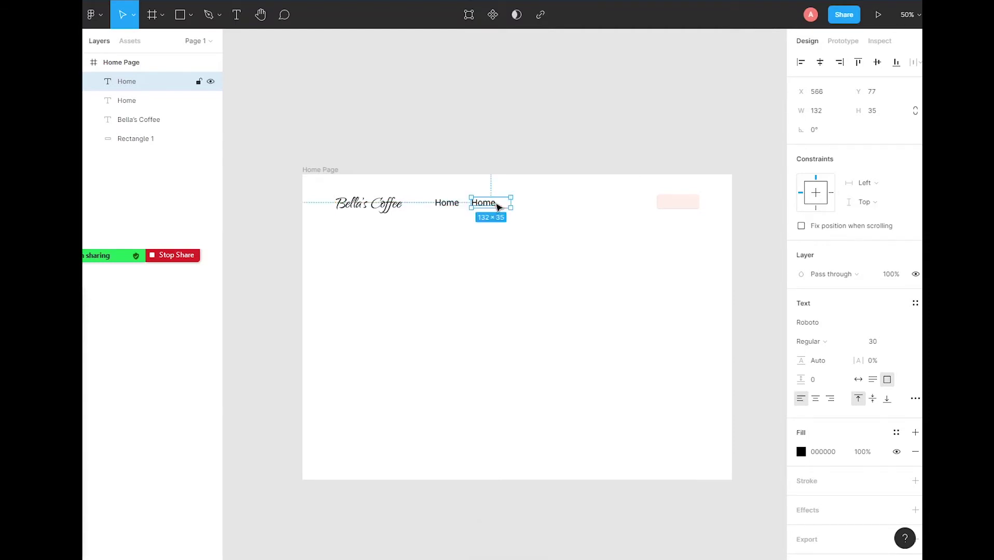
double_click(494, 208)
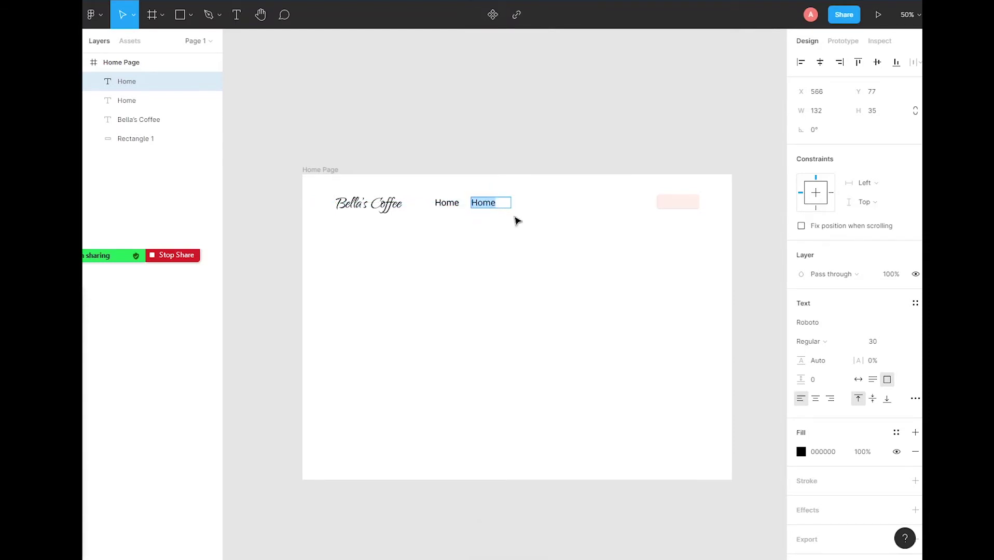
text(Products)
key(Escape)
click(506, 295)
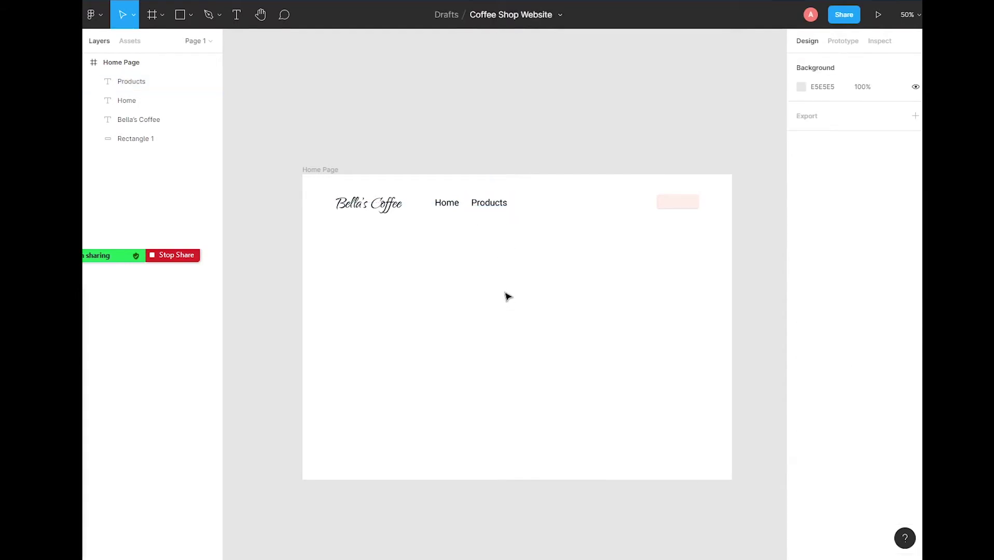
Step: Try duplicating the whole Home Page frame beside the original, and delete the duplicate
click(128, 69)
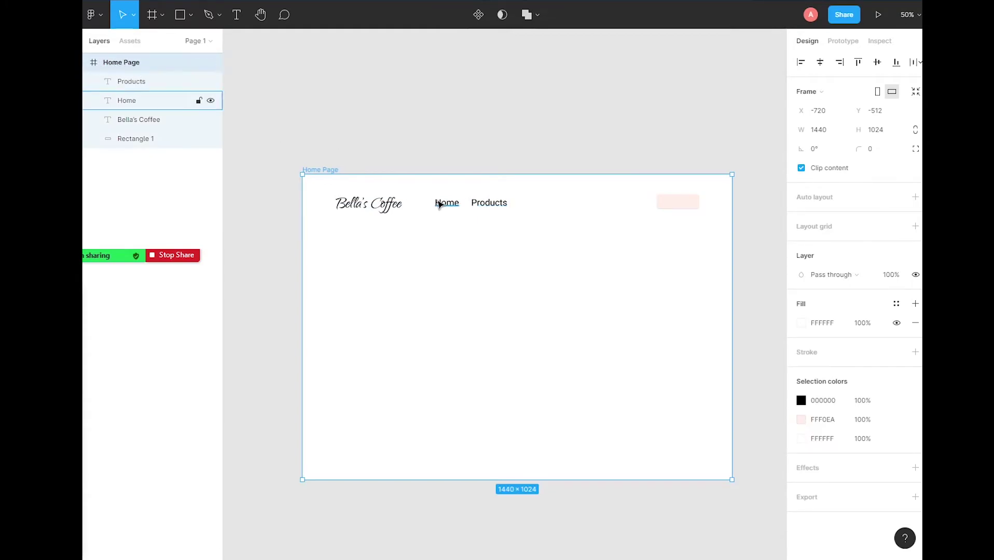
key(ctrl+v)
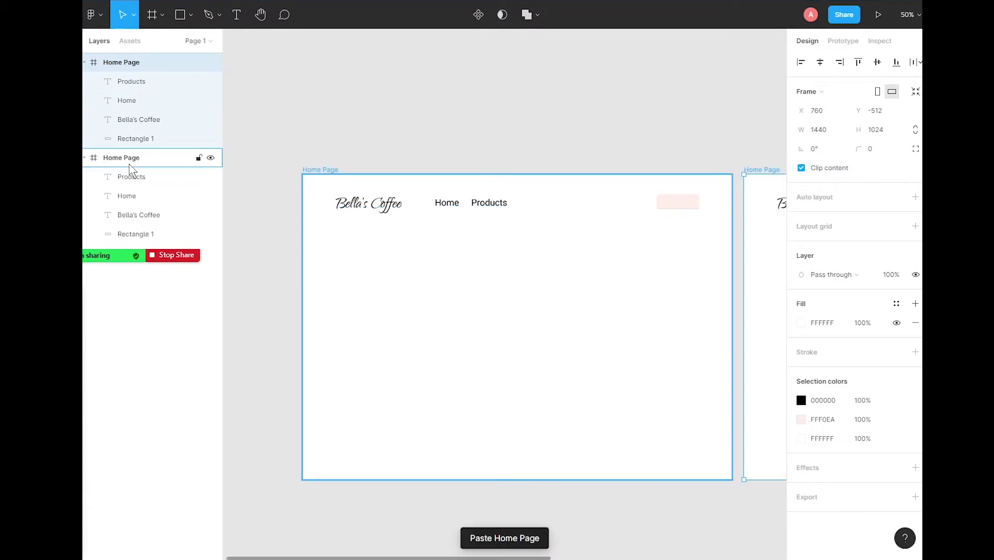
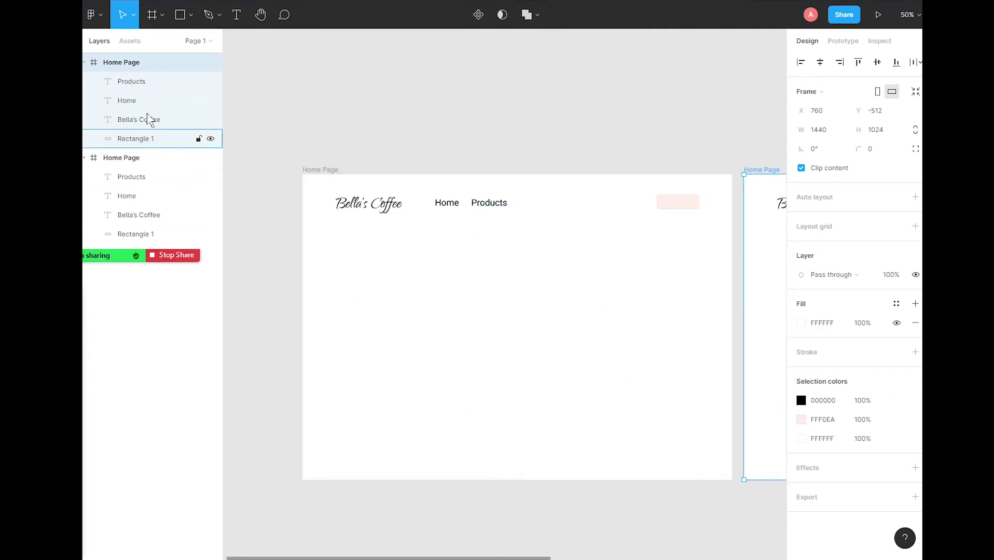
click(167, 164)
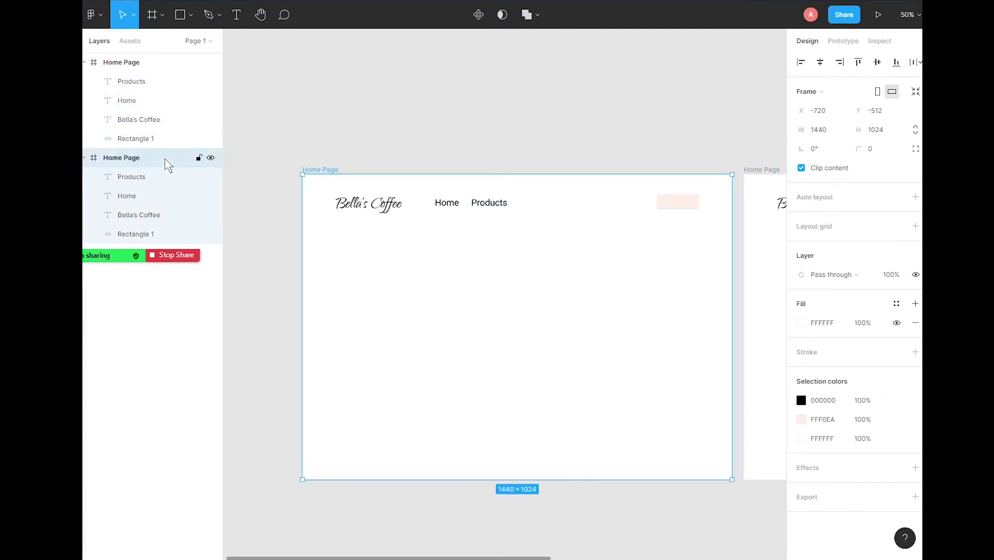
key(Delete)
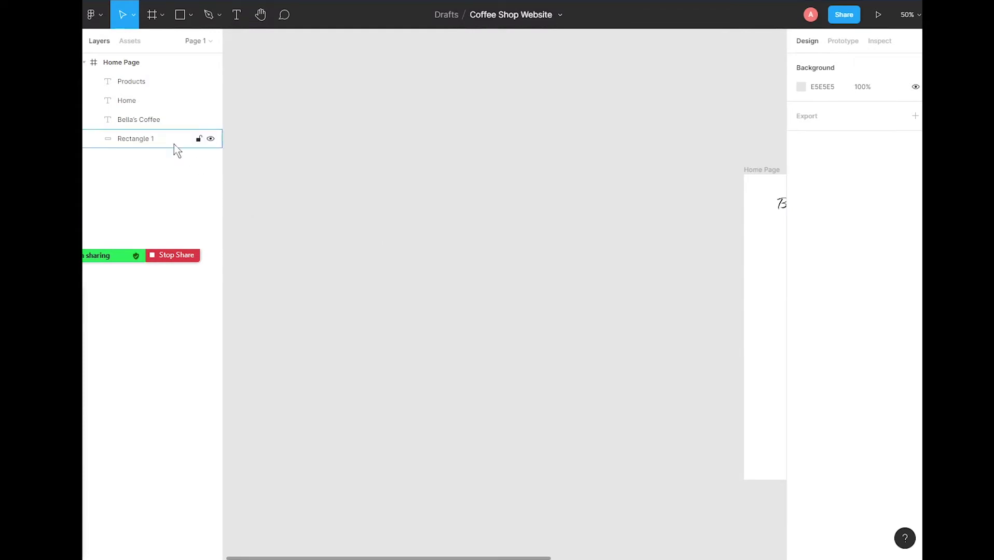
key(ctrl+z)
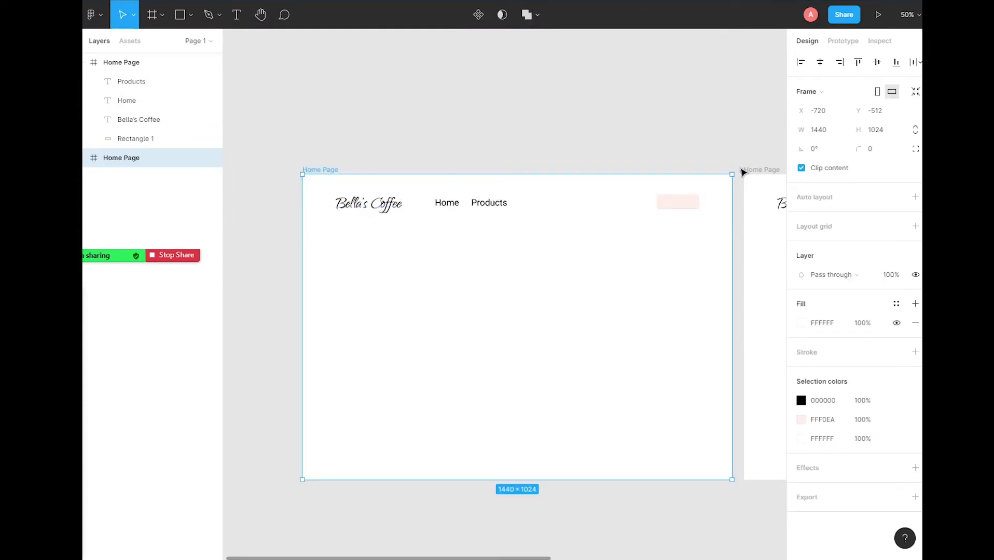
click(770, 186)
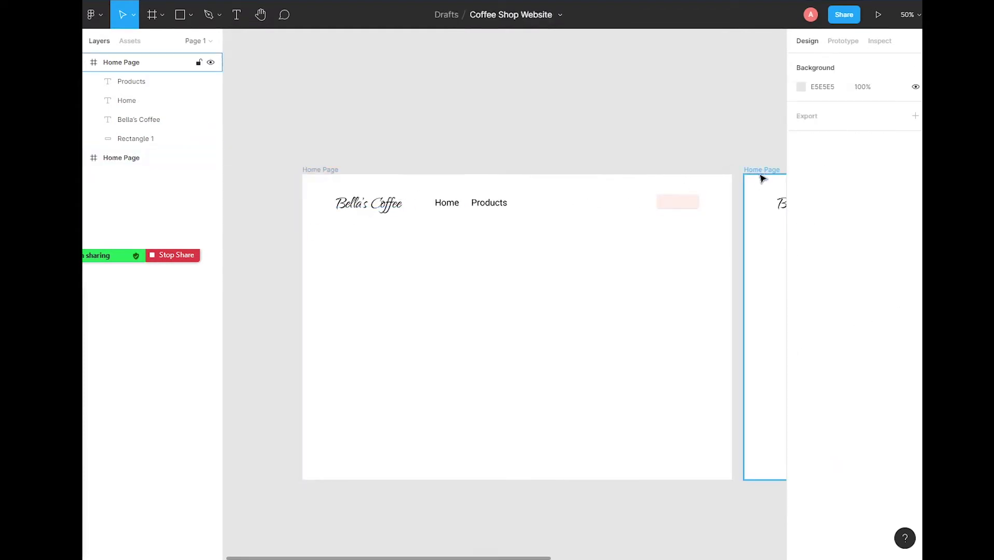
click(760, 172)
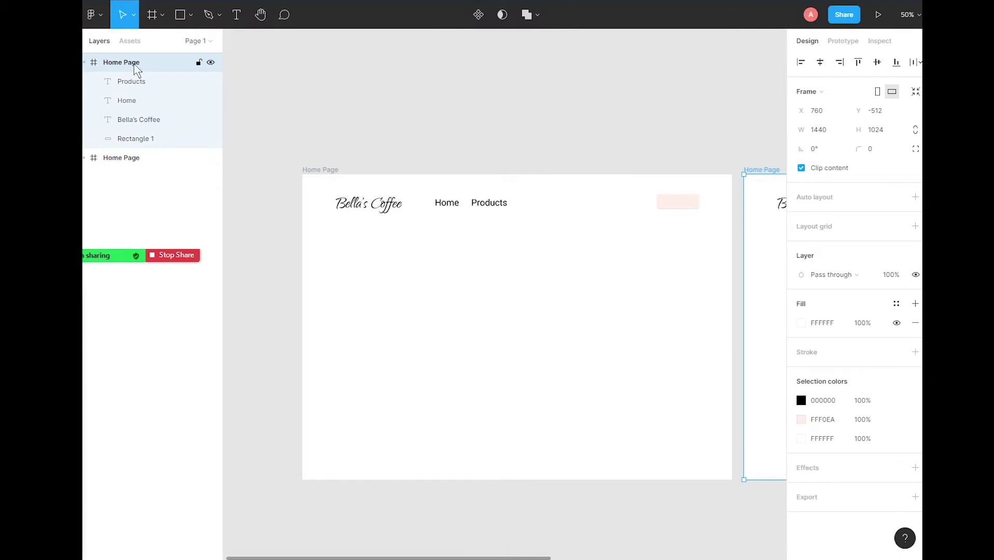
key(Delete)
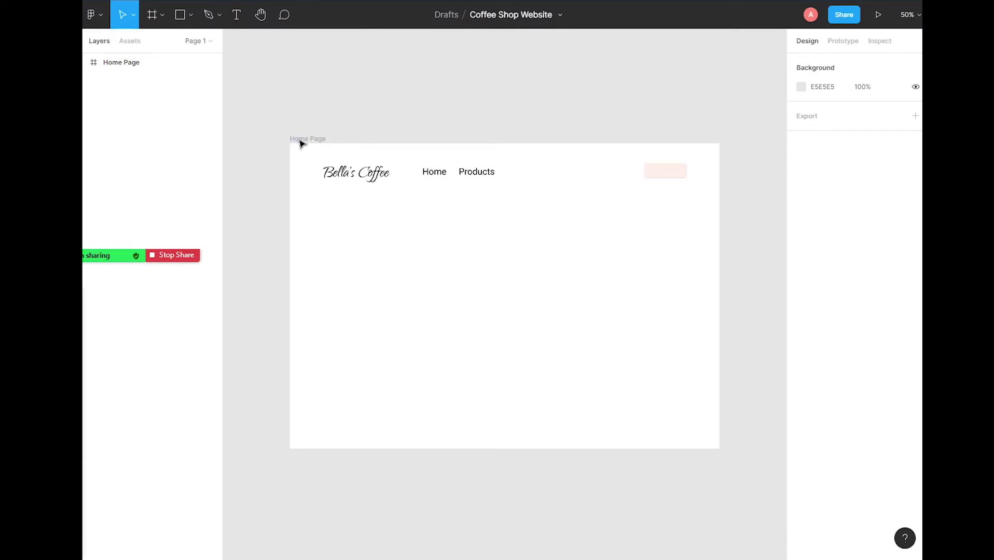
Step: Duplicate the Products text, place the copy beside it at about X 738, Y 77, and change its wording to "About"
click(489, 175)
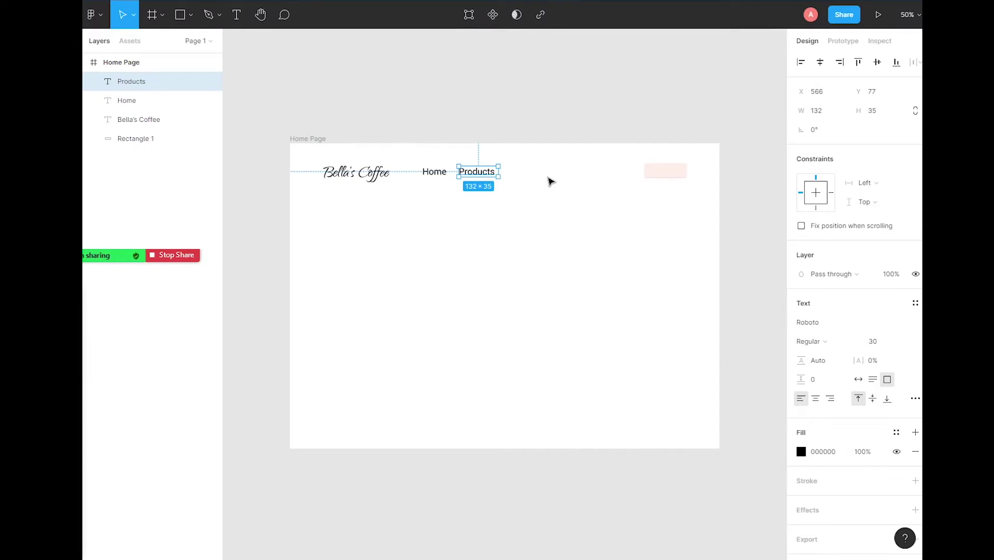
drag(478, 176, 533, 176)
double_click(529, 172)
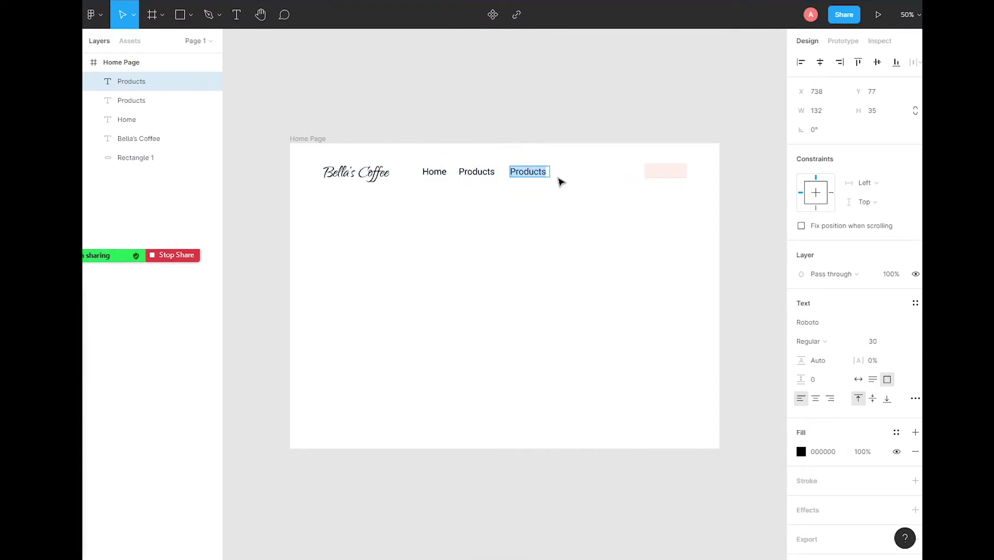
text(About)
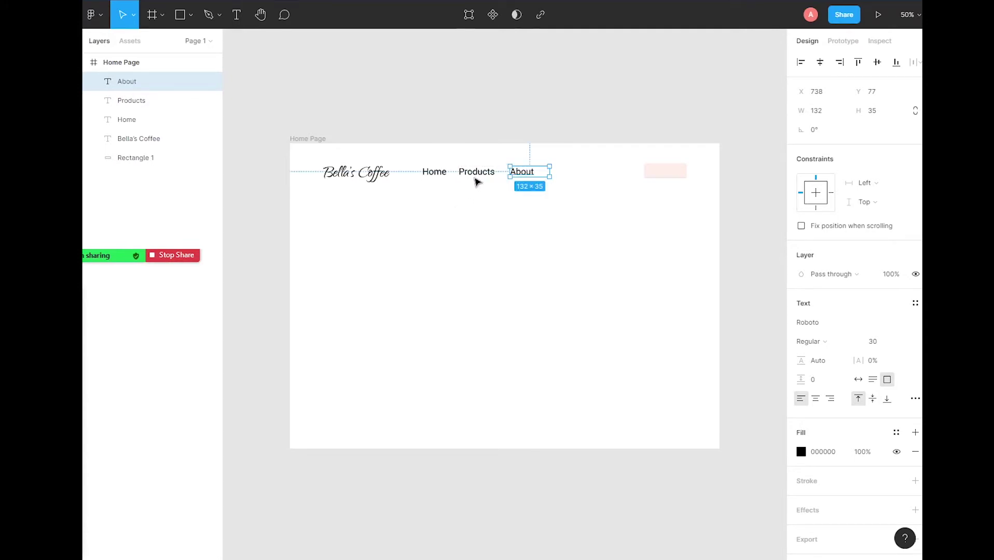
Step: Rearrange the header labels so that About sits between Home and Products with even spacing
mouse_move(473, 178)
mouse_down()
mouse_move(553, 177)
mouse_move(470, 179)
mouse_up()
drag(532, 177, 507, 173)
click(566, 259)
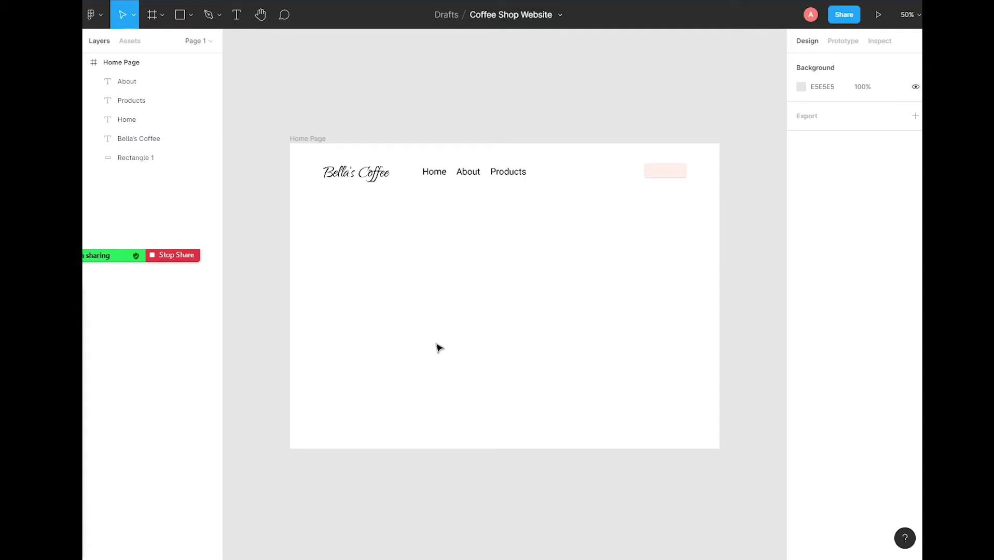
Step: Run the Unsplash plugin and search its photos for "coffee"
click(101, 18)
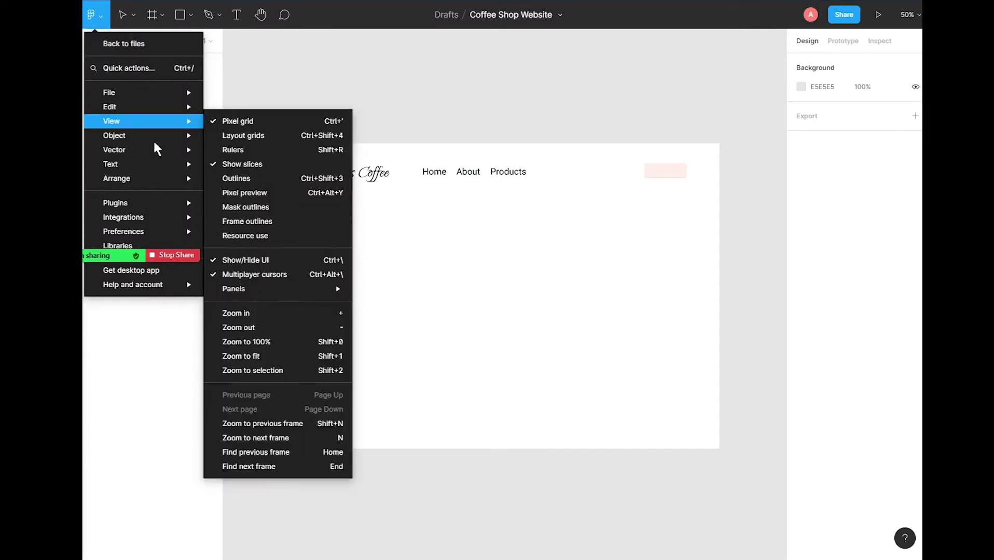
mouse_move(184, 205)
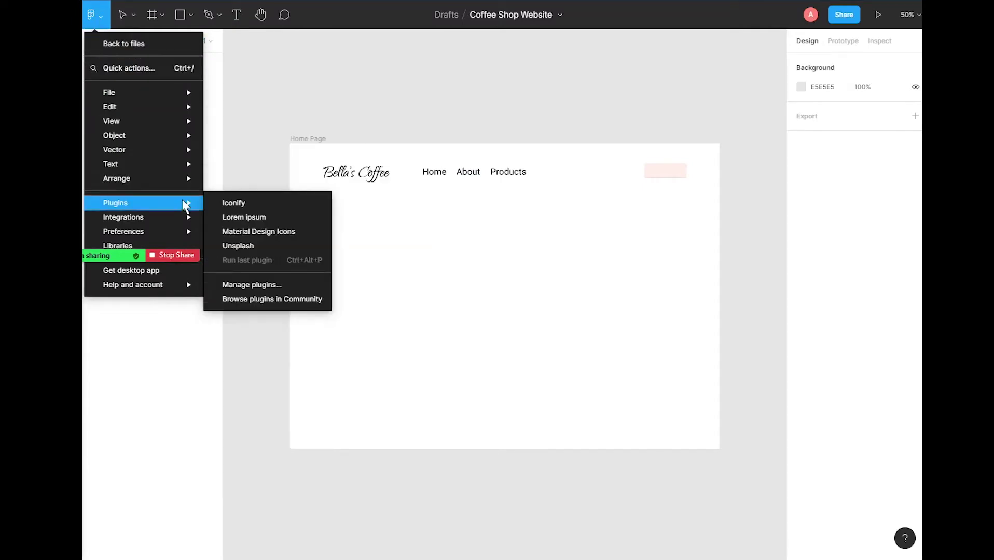
click(289, 247)
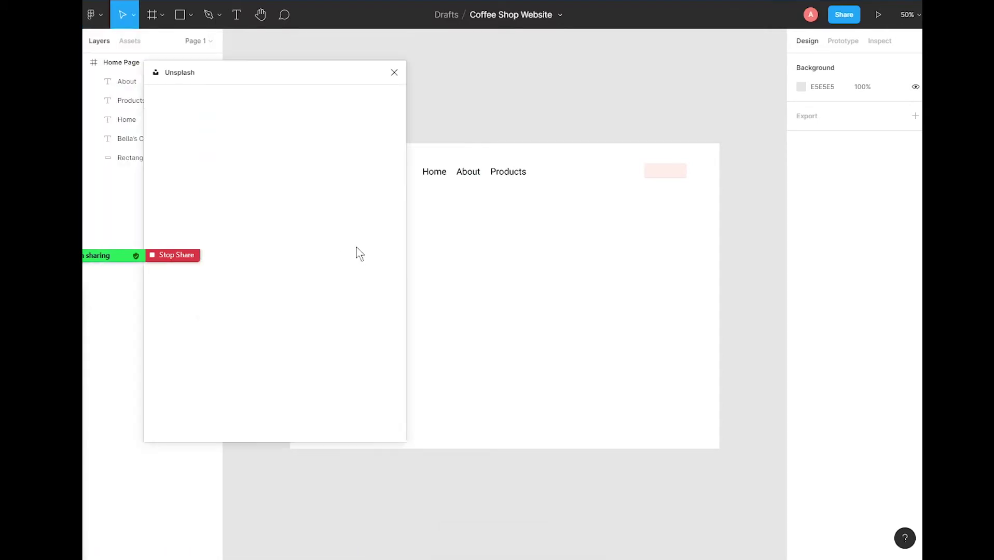
drag(299, 79, 309, 20)
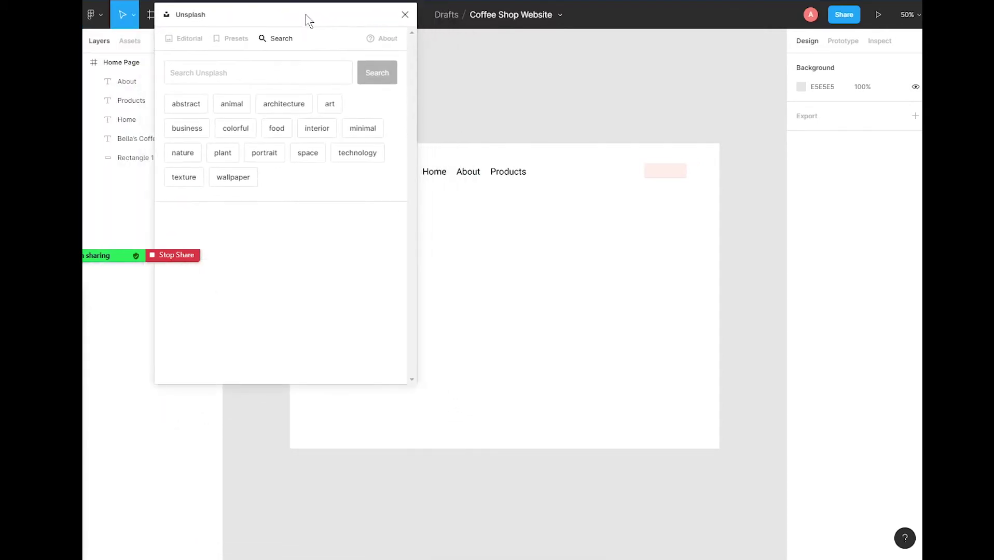
click(269, 77)
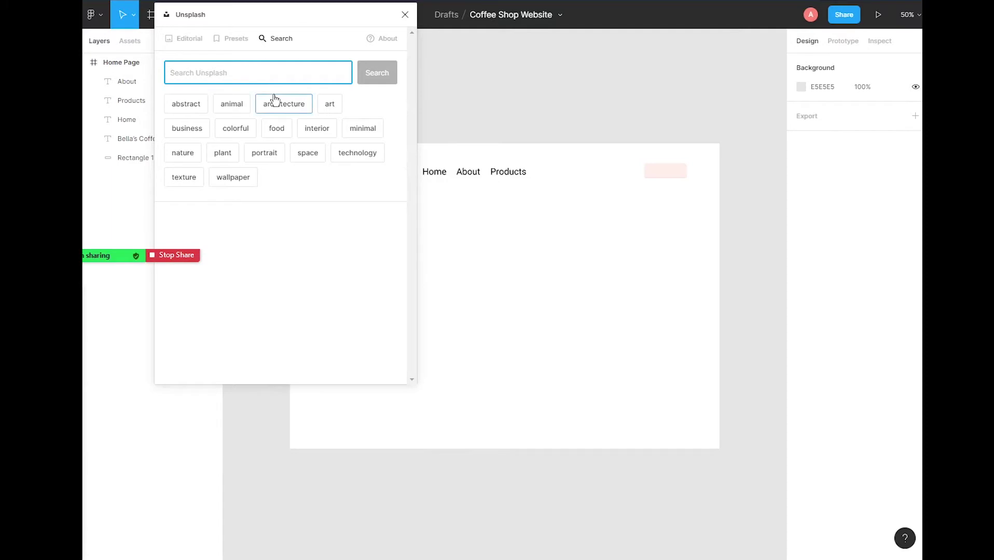
text(coffee)
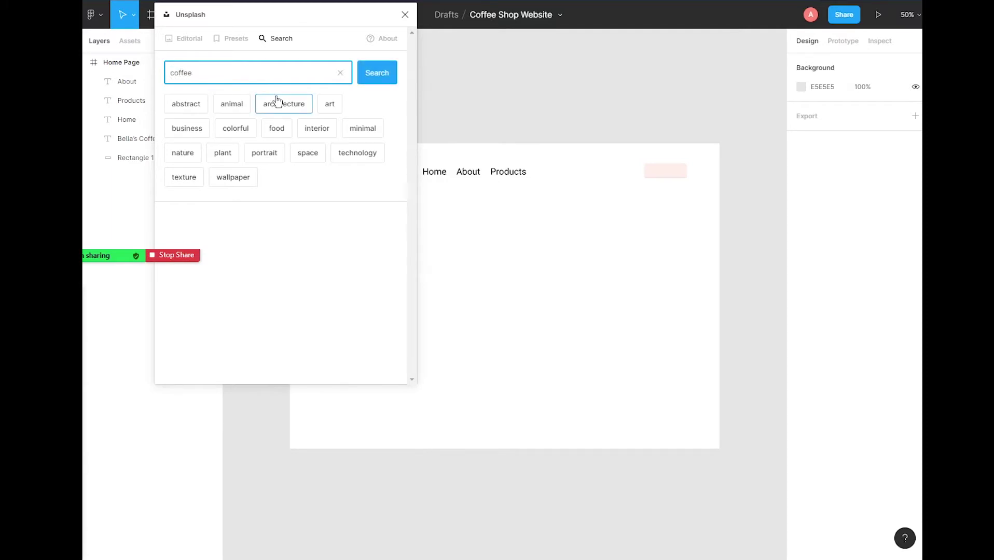
click(378, 78)
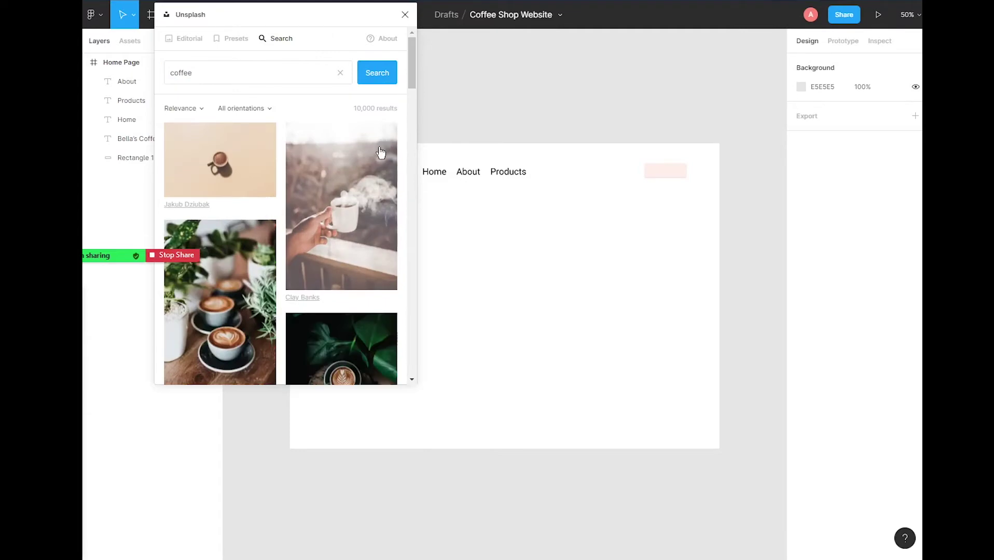
Step: Browse the coffee photos, insert the one with a white cup beside a sack of coffee beans, and close the plugin
scroll(378, 165, down, 5)
scroll(377, 165, down, 5)
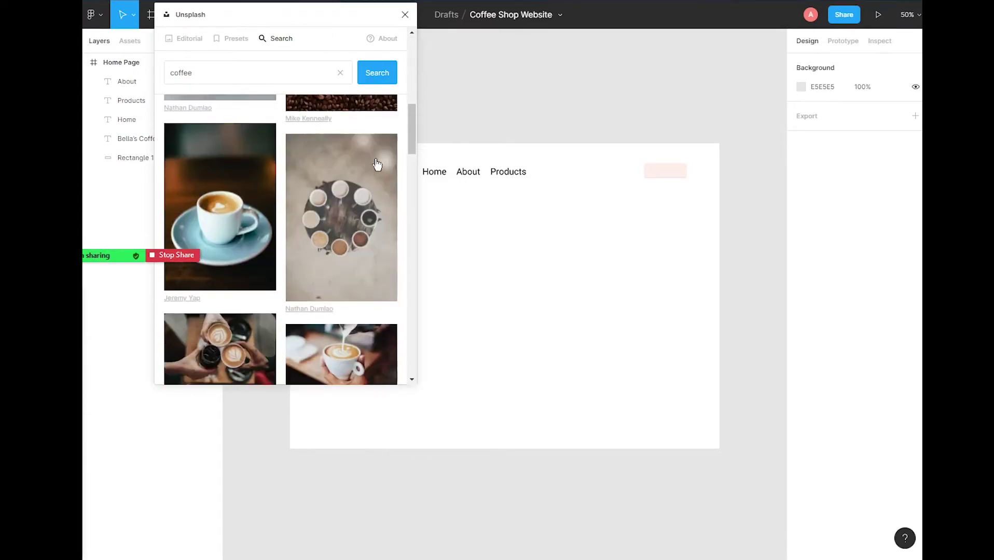
scroll(378, 165, down, 8)
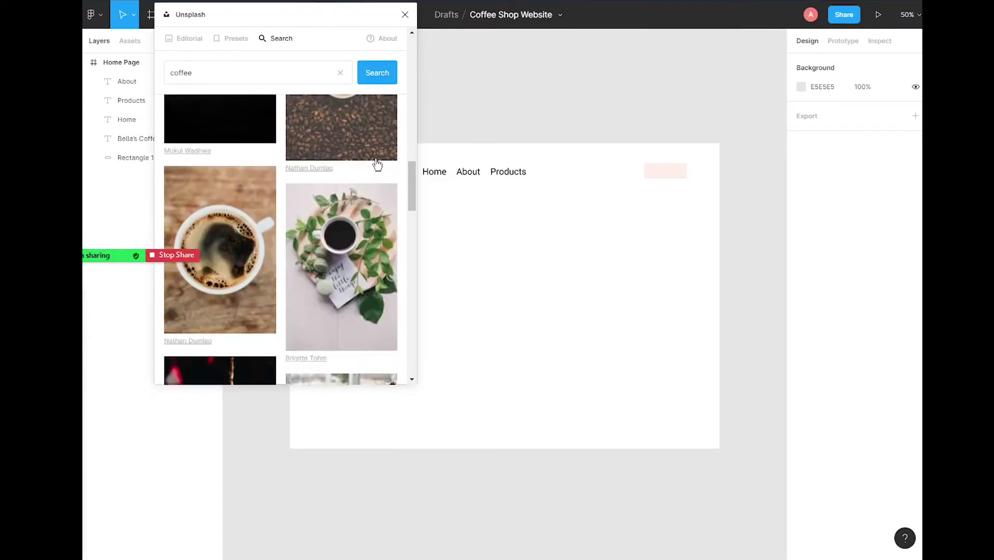
scroll(377, 165, down, 10)
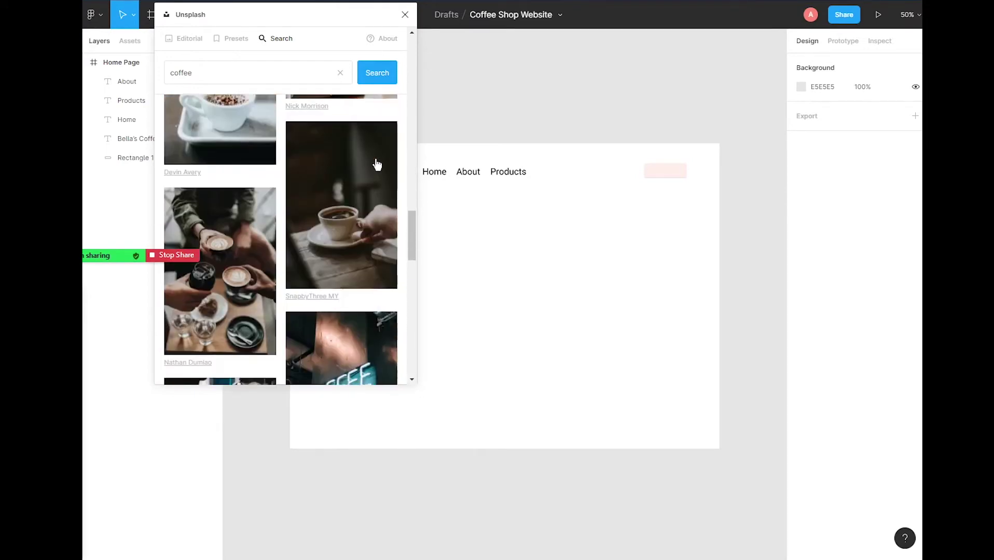
scroll(377, 165, down, 3)
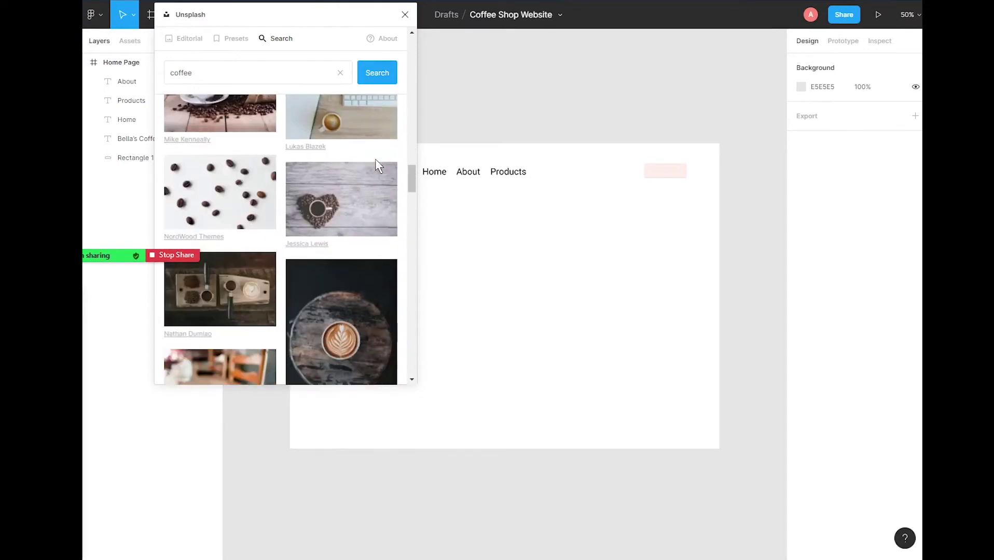
scroll(377, 165, up, 3)
scroll(378, 165, down, 6)
scroll(378, 165, down, 3)
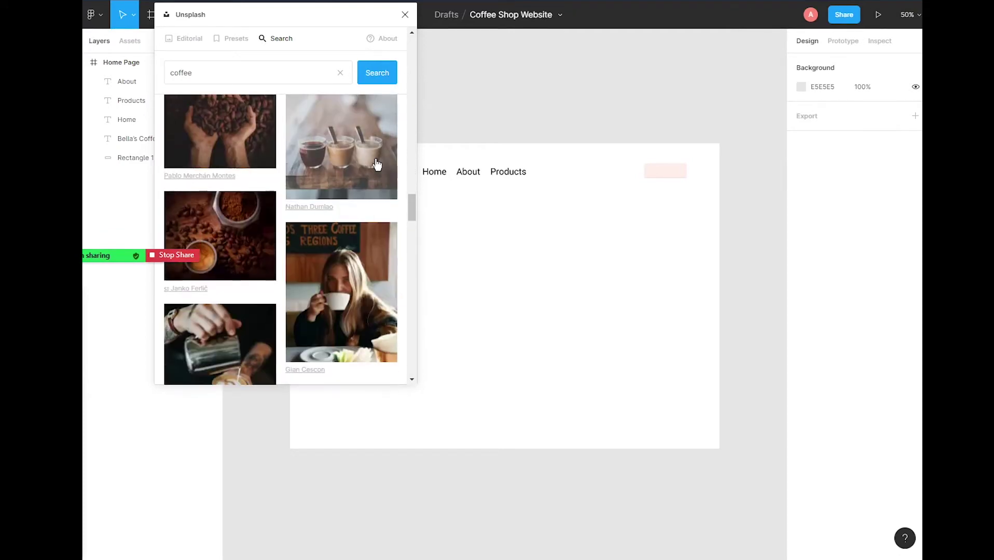
scroll(375, 162, up, 5)
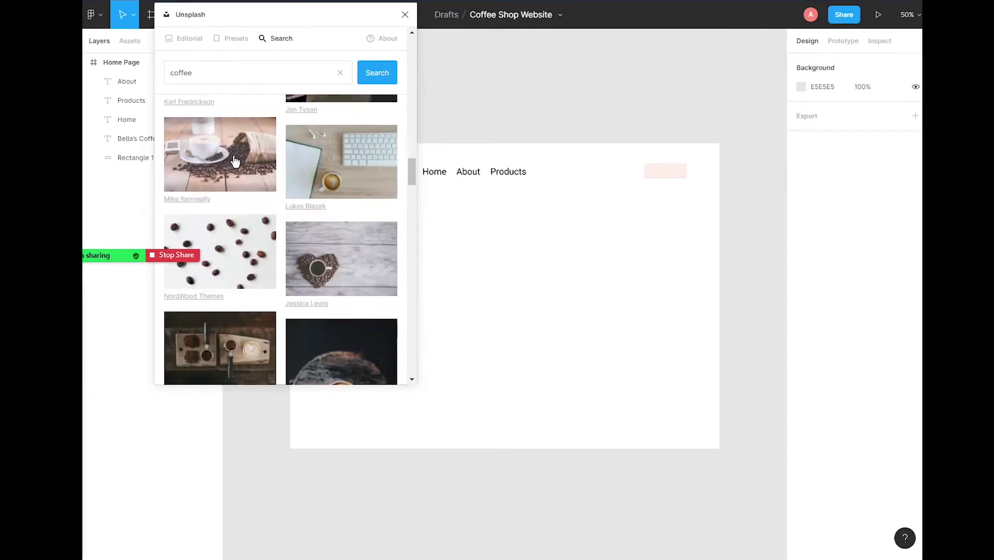
click(235, 161)
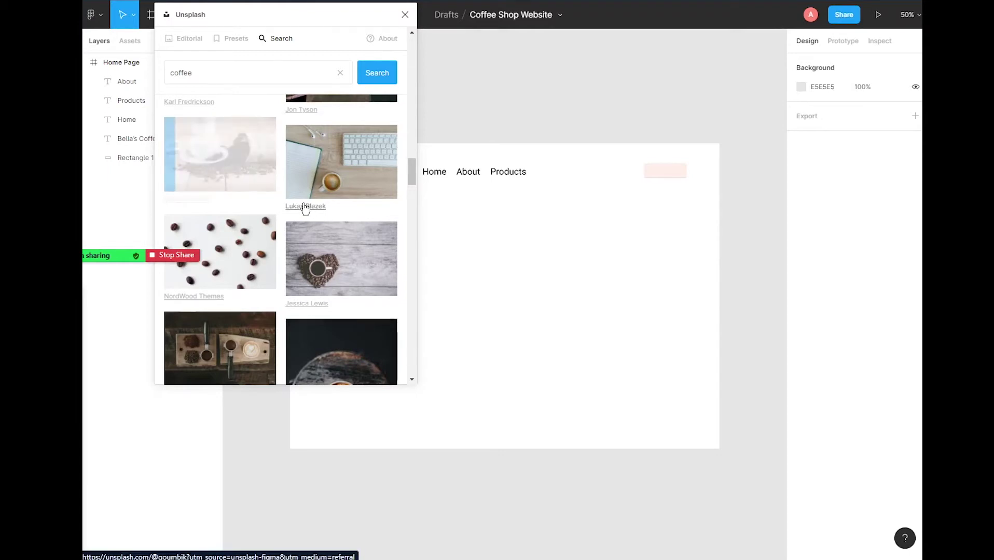
click(404, 18)
click(424, 215)
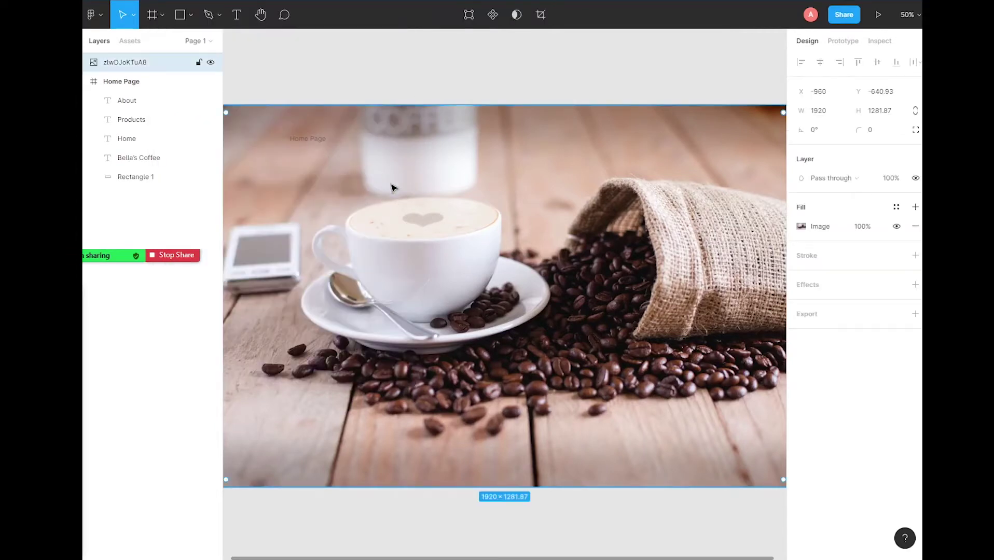
Step: Resize the coffee photo to 1440 × 516 and place it across the full page width below the header
scroll(476, 222, down, 1)
scroll(475, 221, down, 1)
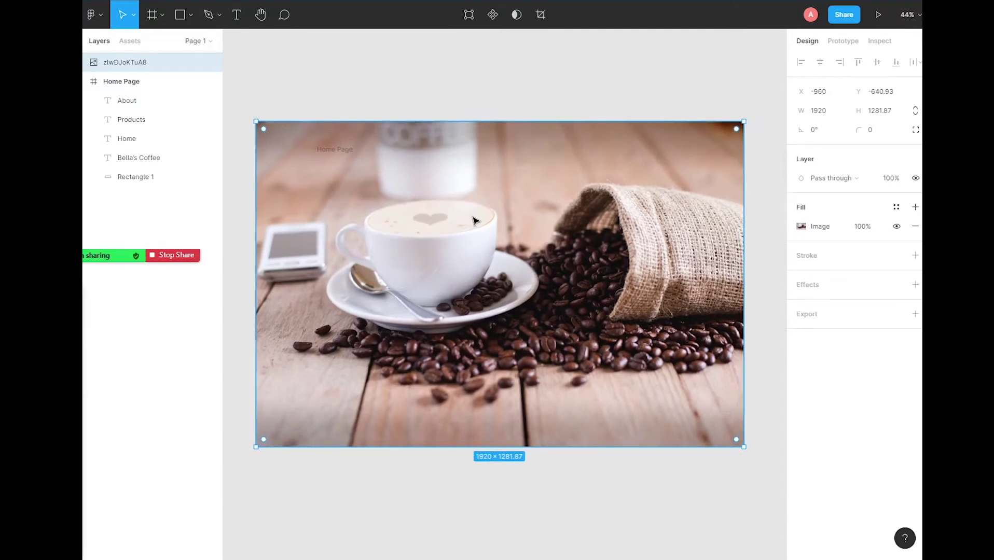
drag(256, 121, 520, 339)
drag(619, 386, 421, 251)
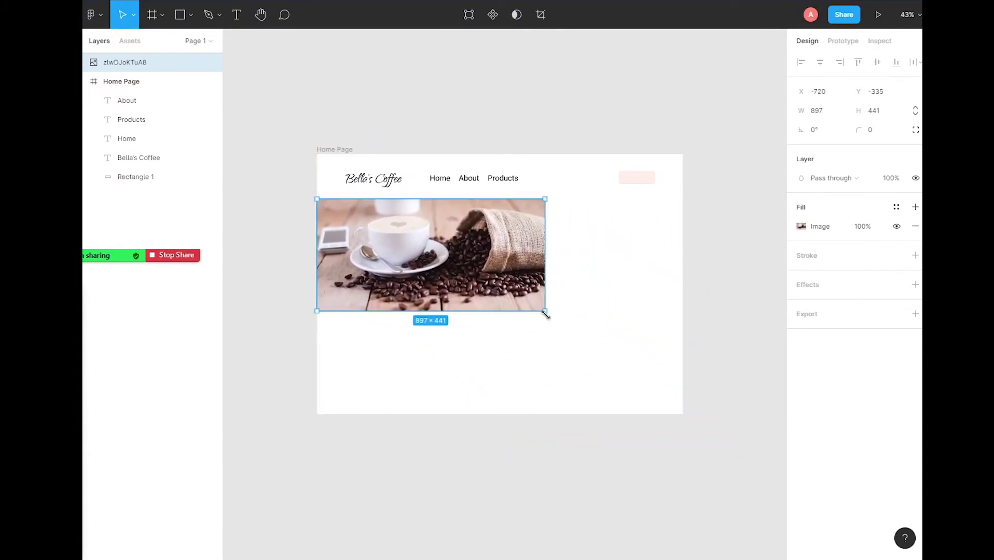
drag(545, 312, 681, 331)
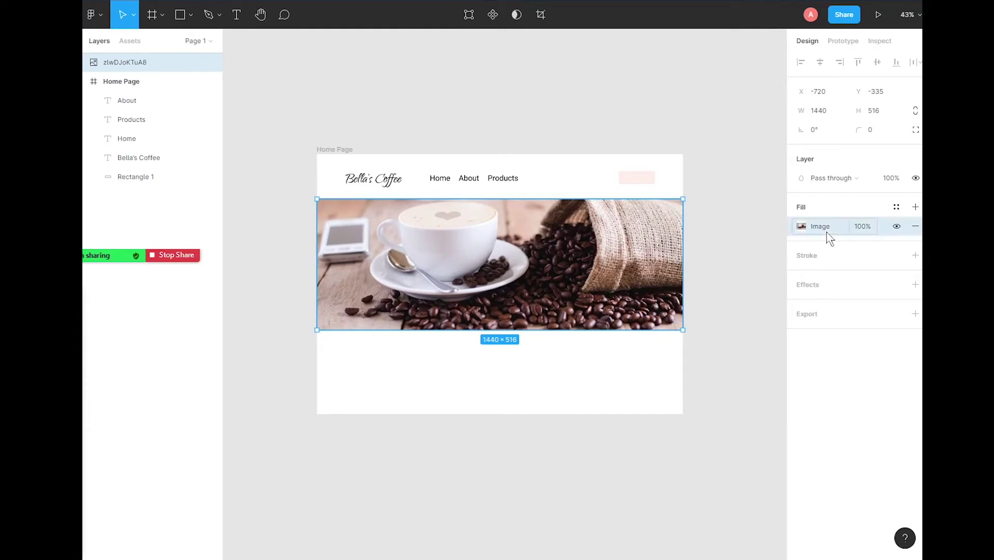
Step: Set the photo's image fill to Crop, shift the picture down inside its frame, and trim the upper edge to a height of 498
click(803, 231)
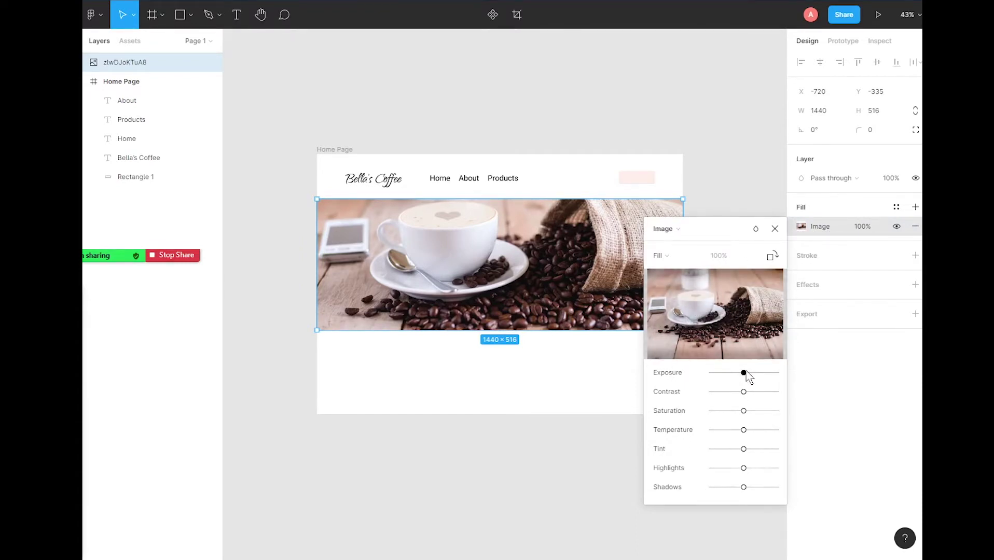
click(670, 257)
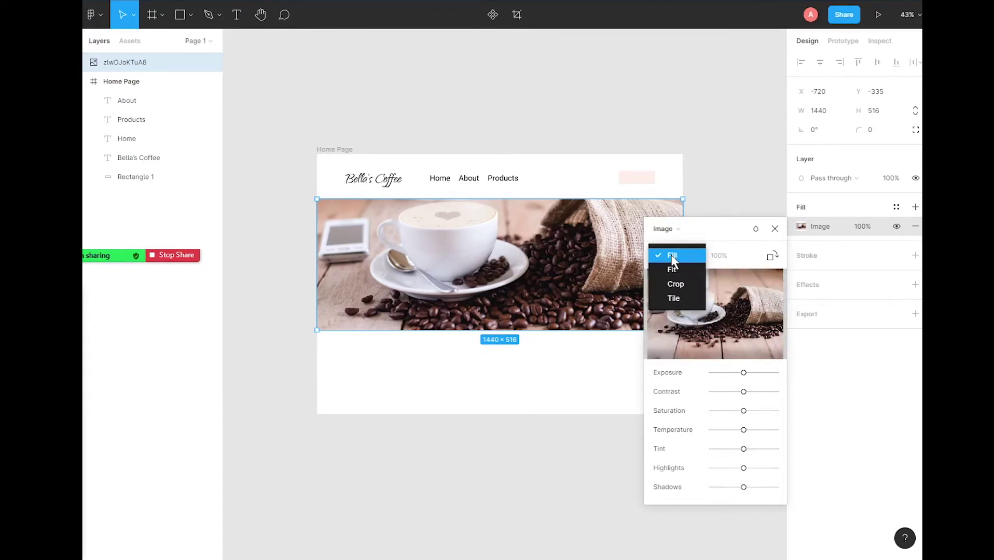
click(693, 282)
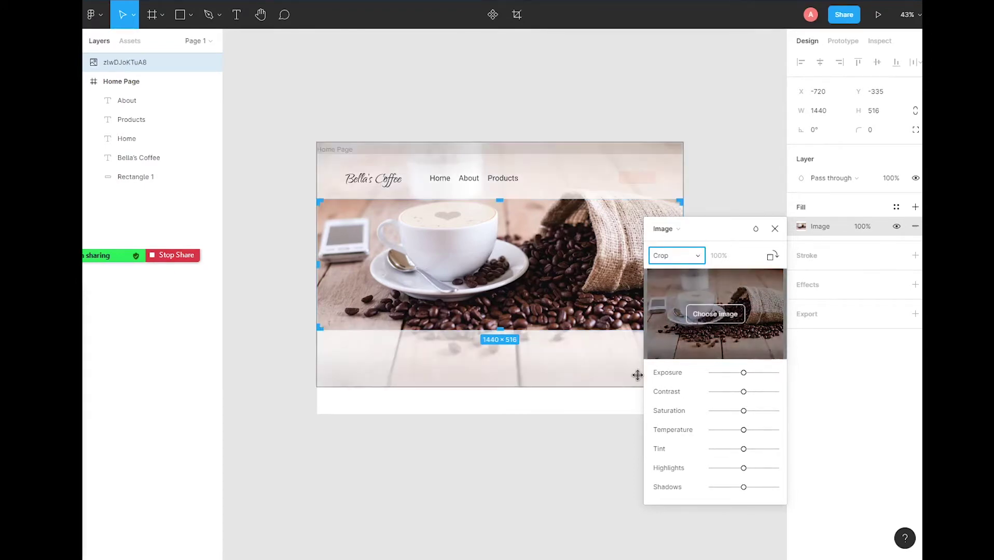
drag(503, 236, 503, 282)
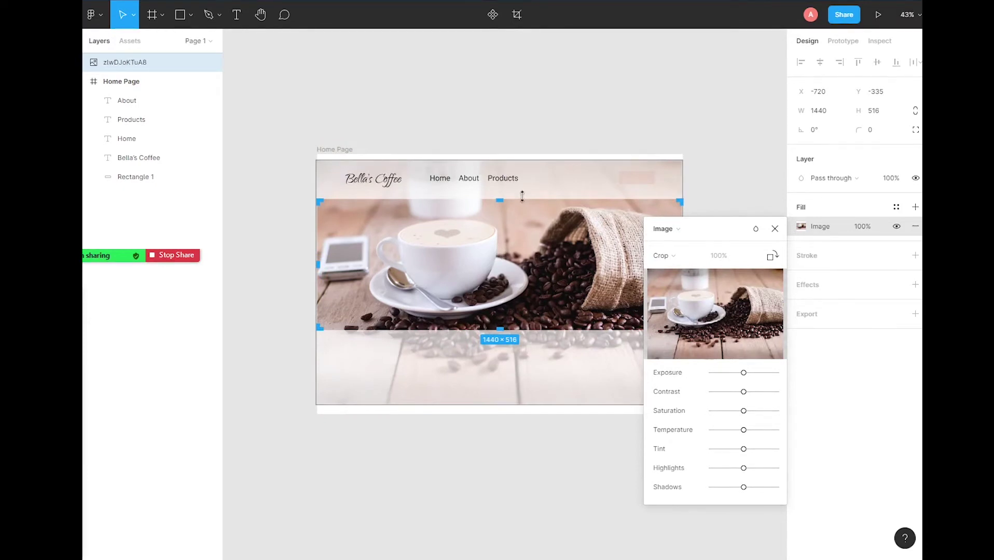
mouse_move(508, 200)
mouse_down()
mouse_move(508, 170)
mouse_move(507, 203)
mouse_up()
Step: Try the Tile and Fit modes on the photo's image fill, and switch it to Fill
click(665, 256)
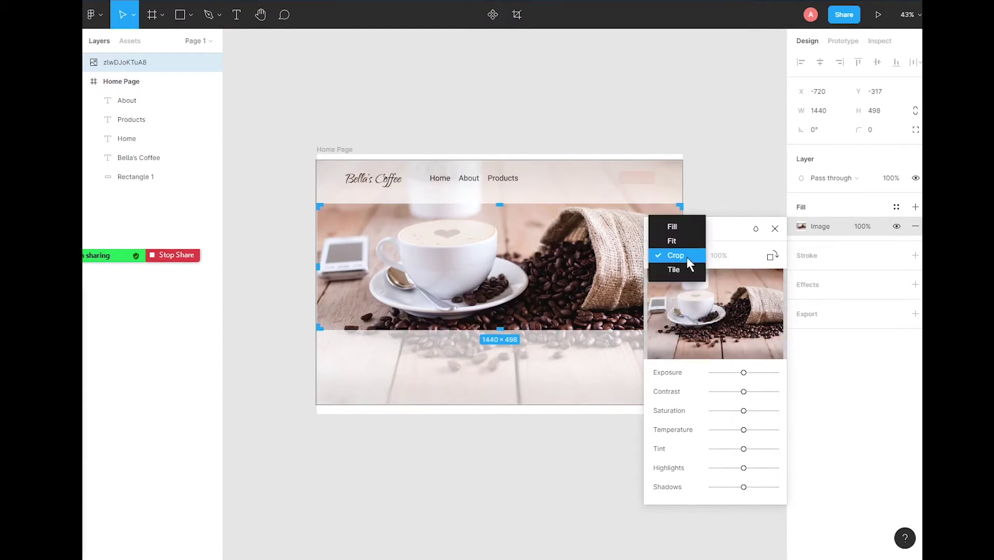
click(689, 272)
click(694, 255)
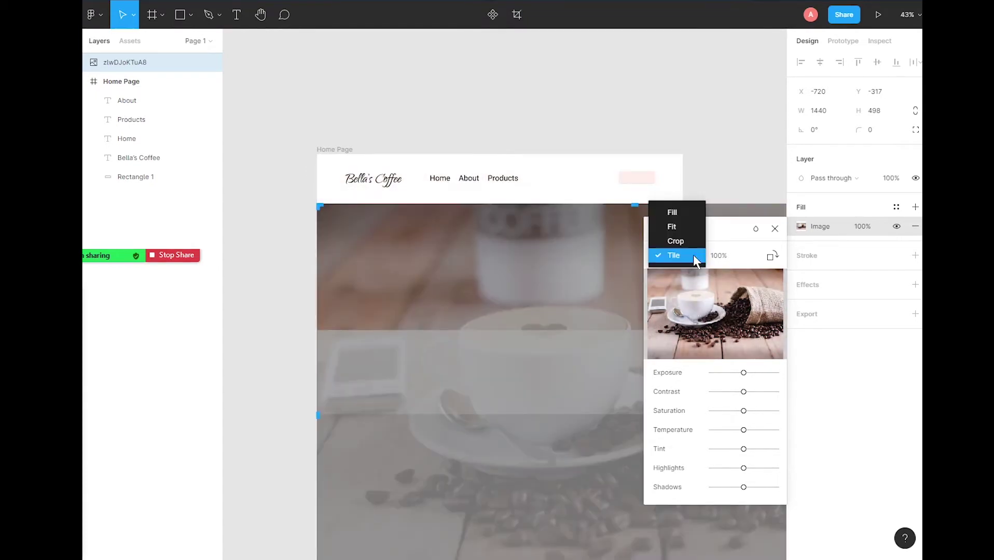
click(690, 230)
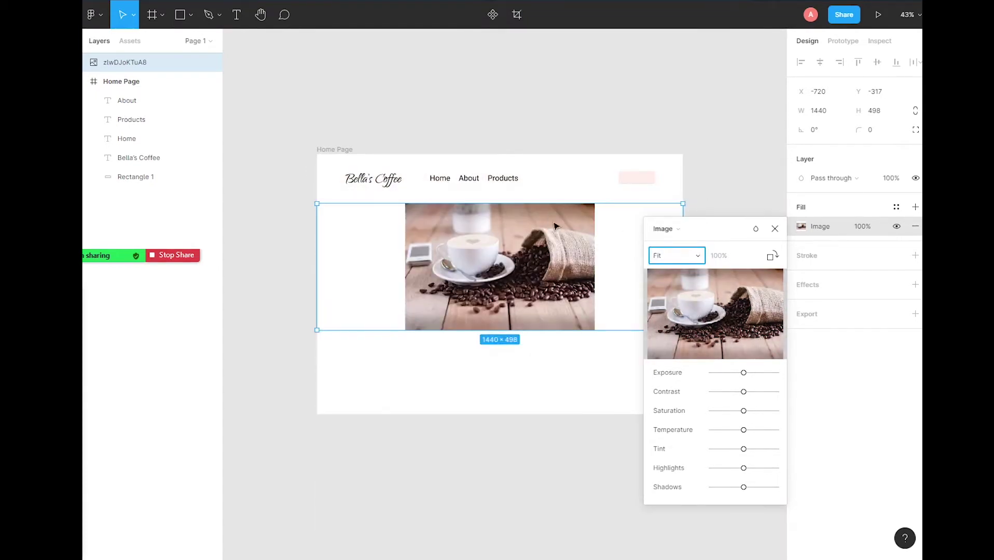
click(670, 256)
click(669, 239)
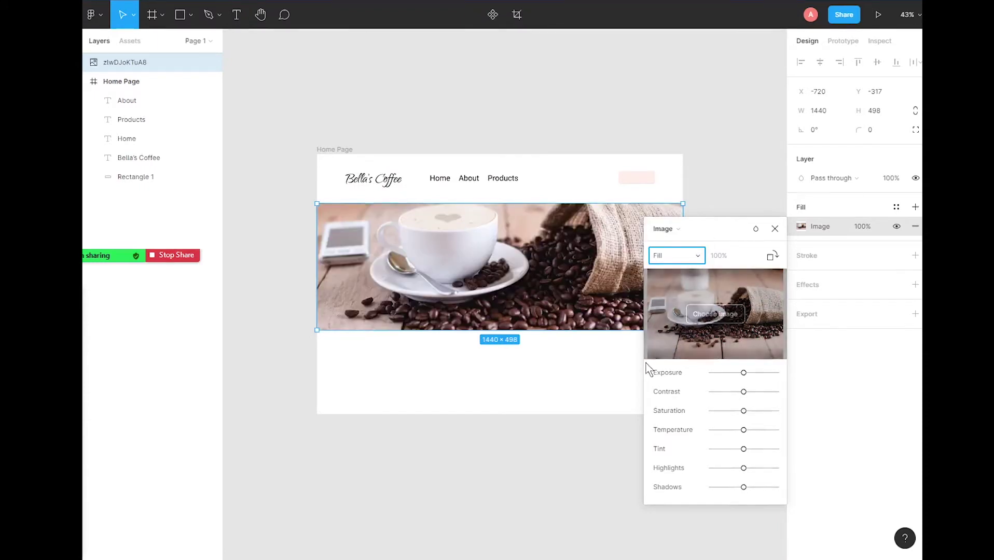
Step: Set the photo's image fill to Crop, shift the picture down so the whole cup shows, and finish the image editing
click(665, 259)
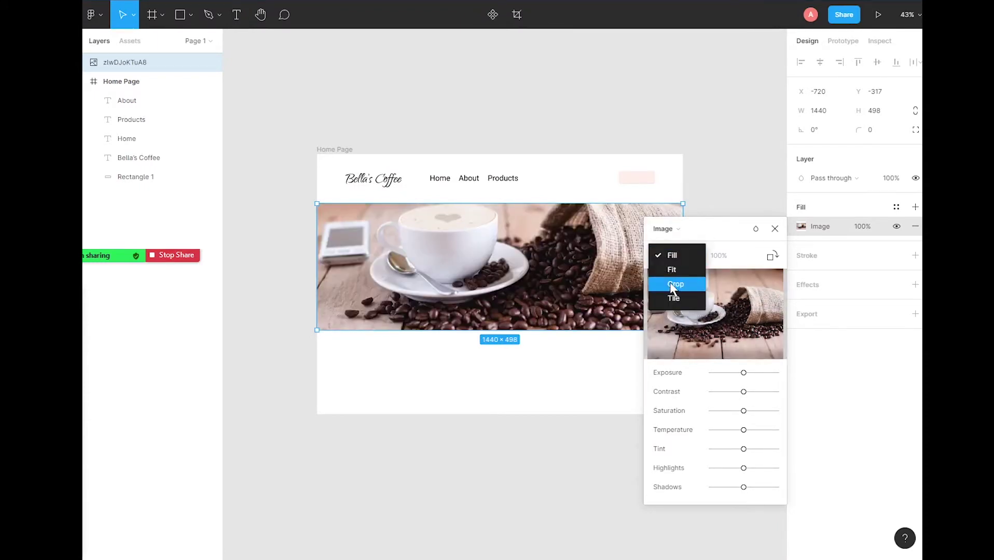
click(670, 283)
drag(493, 269, 493, 278)
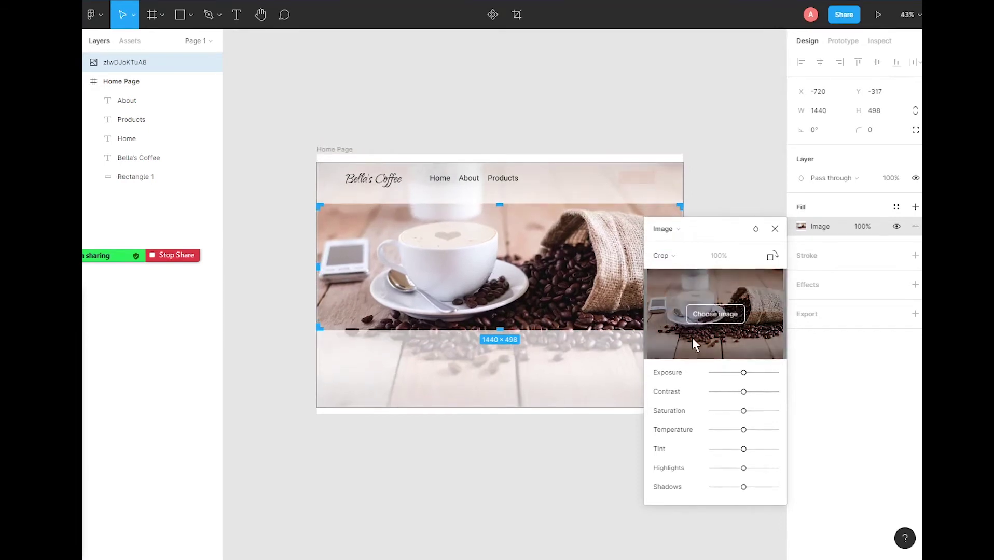
click(774, 235)
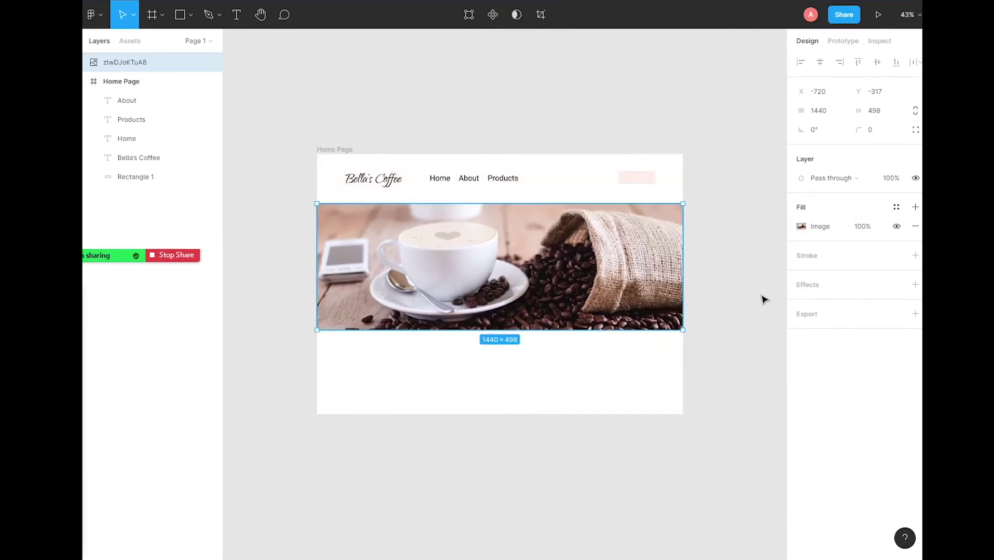
click(763, 300)
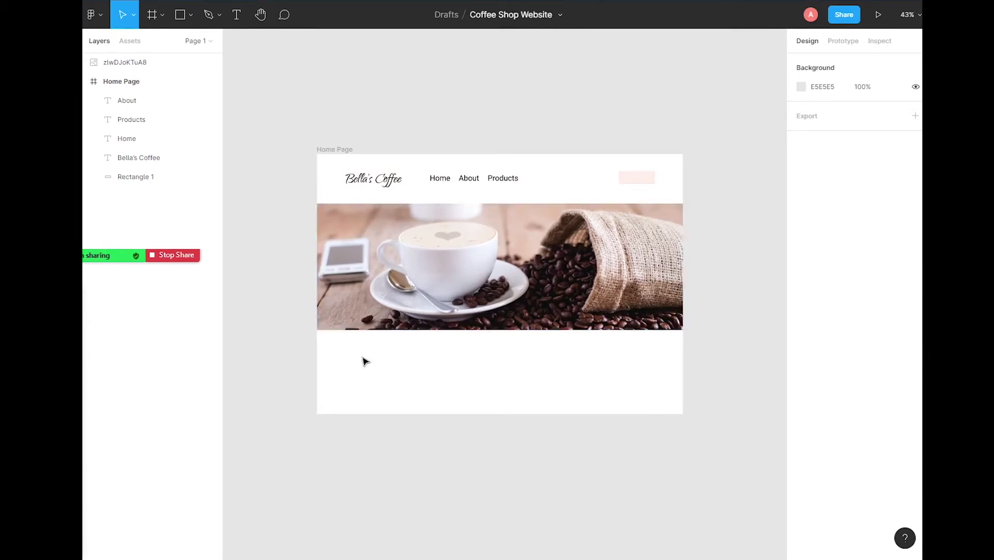
Step: Sample a near-black brown (221718) from the photo's coffee beans as the fill of the header's button rectangle
click(629, 183)
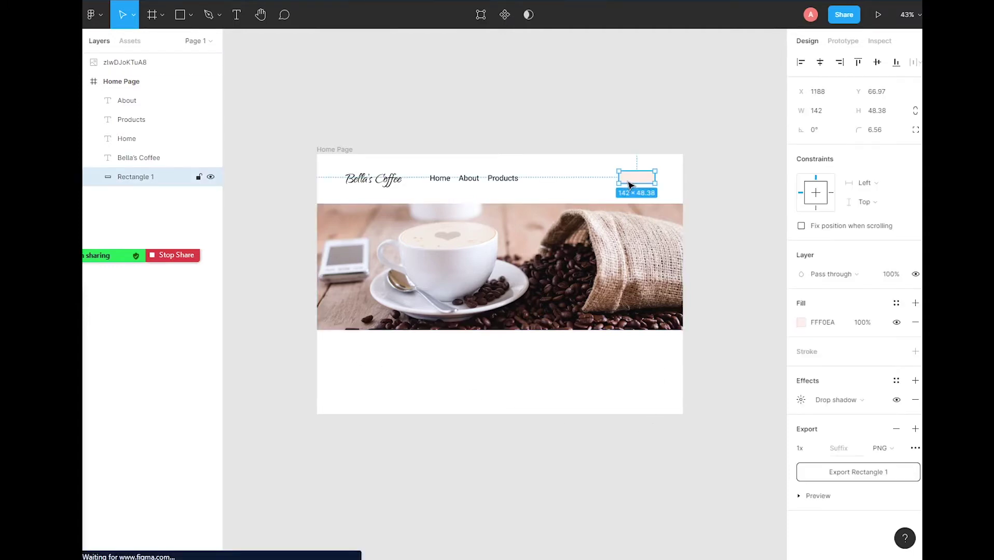
click(802, 323)
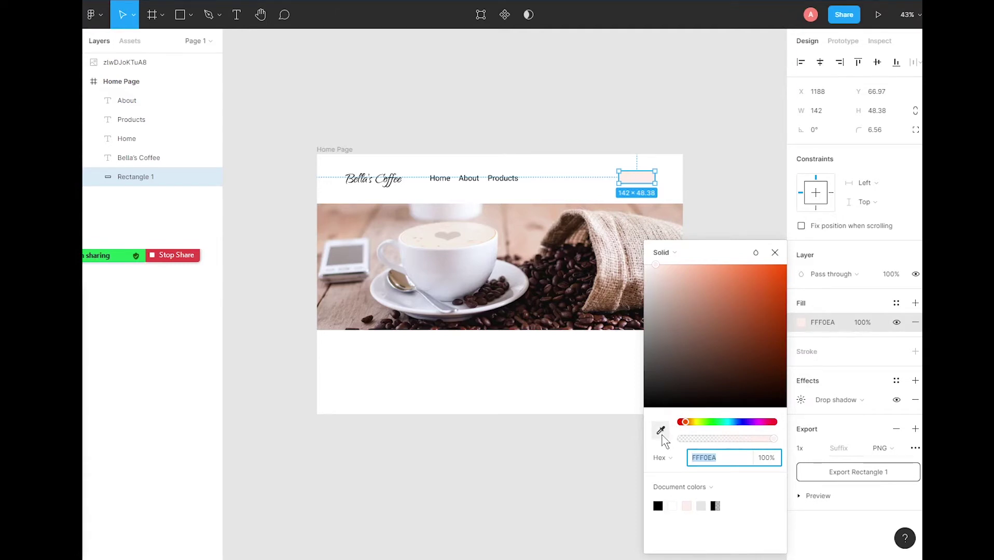
click(662, 436)
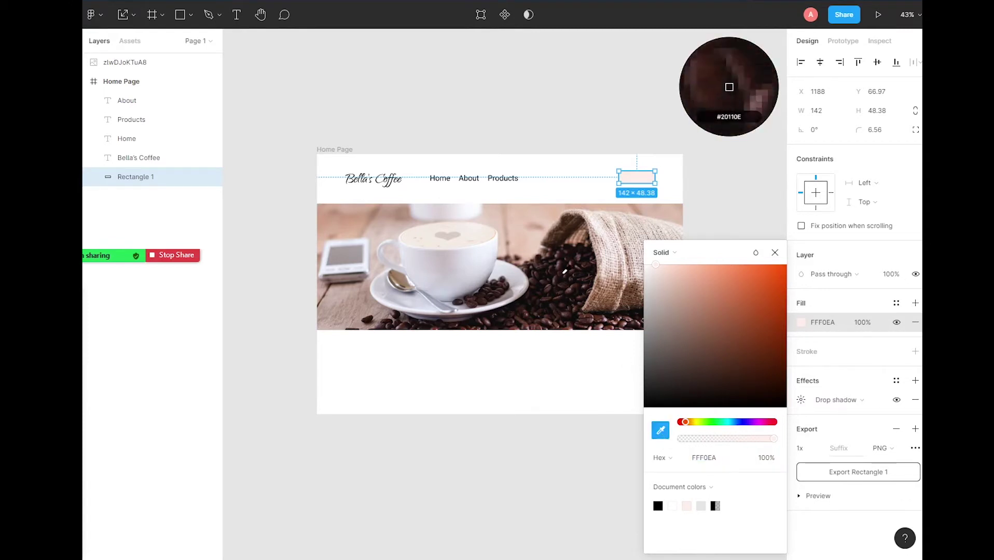
click(551, 279)
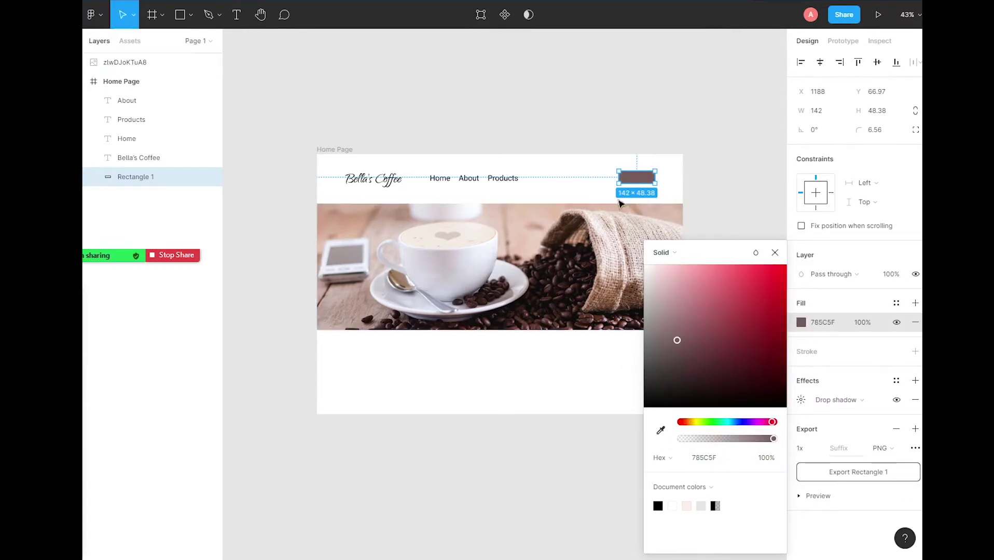
click(661, 430)
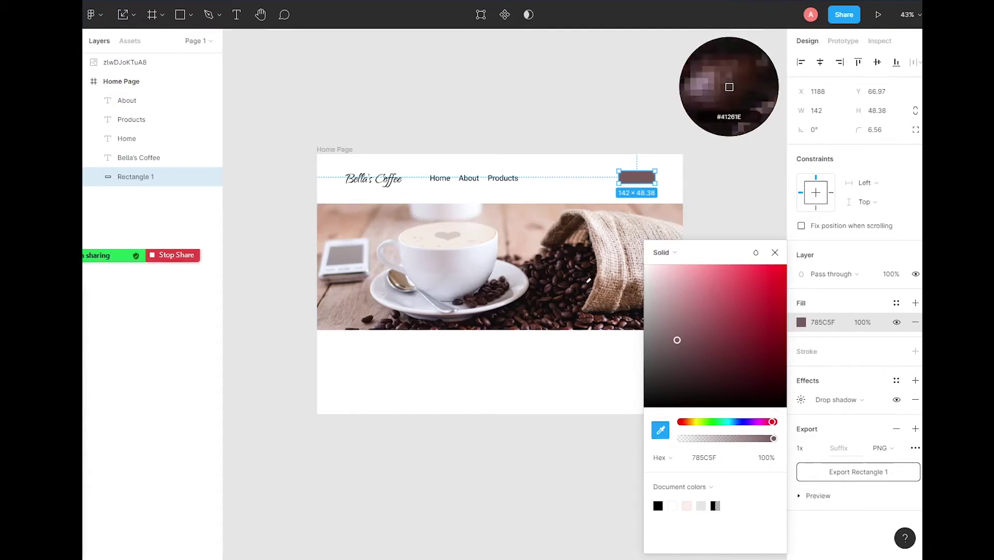
click(582, 249)
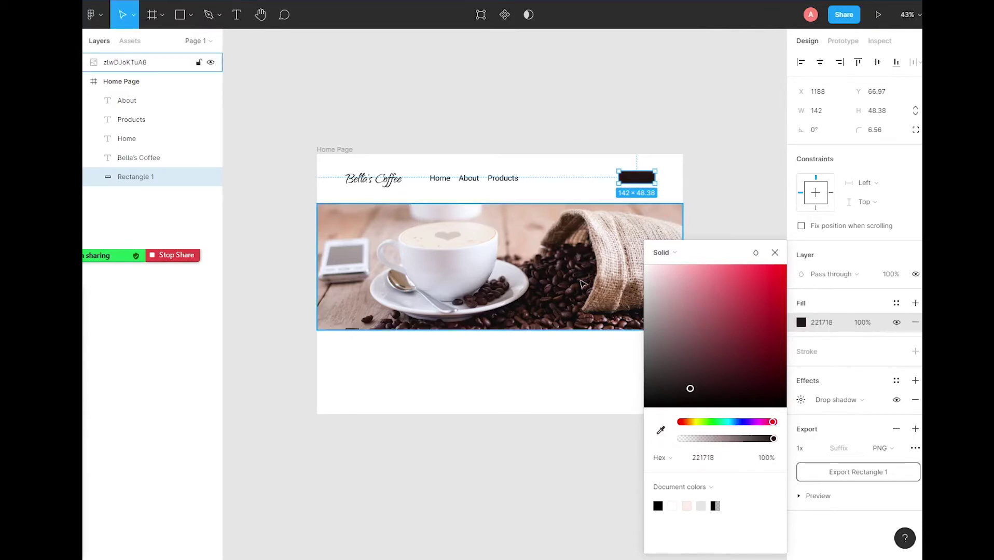
Step: Lighten the button rectangle's fill to the brown 593E41 and deselect the rectangle
click(661, 430)
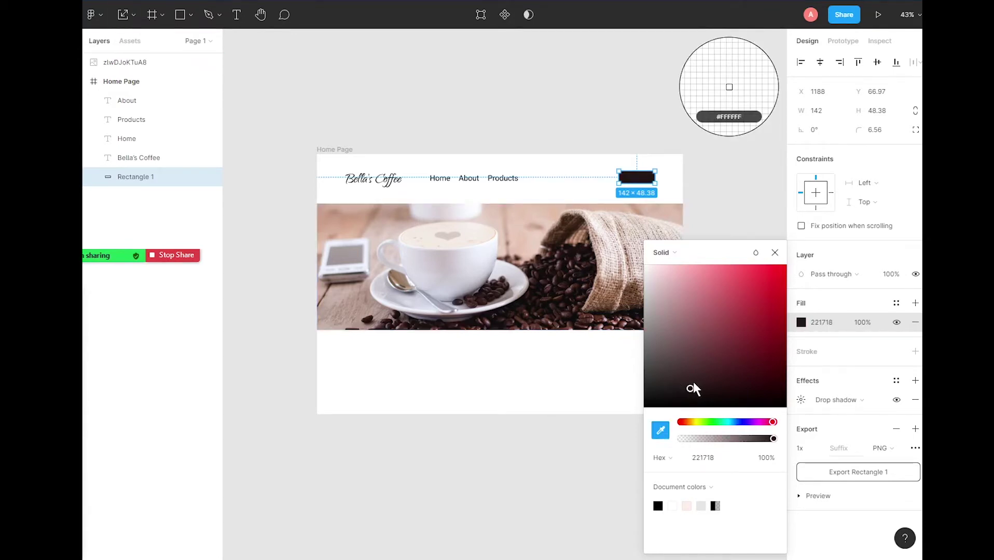
drag(692, 385, 686, 361)
click(775, 253)
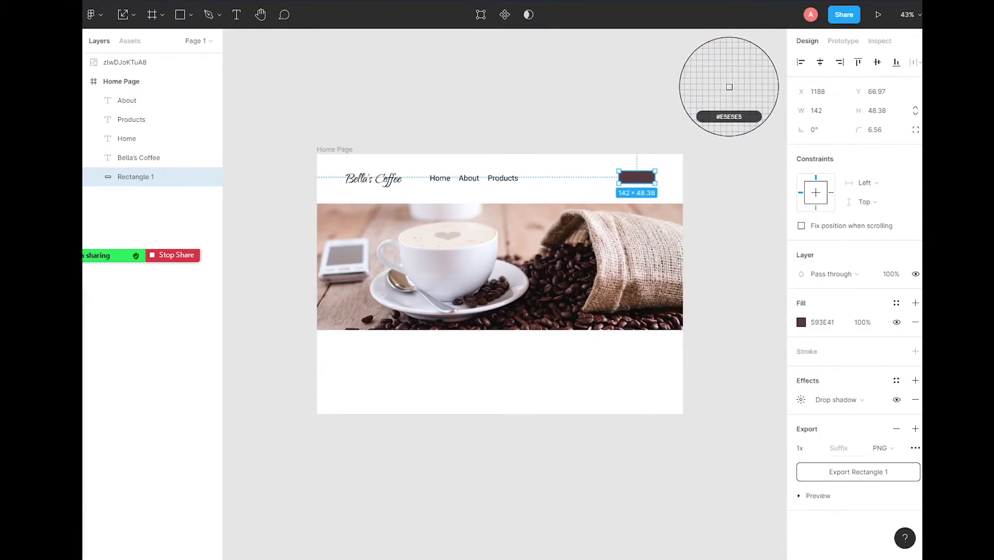
click(134, 14)
click(131, 42)
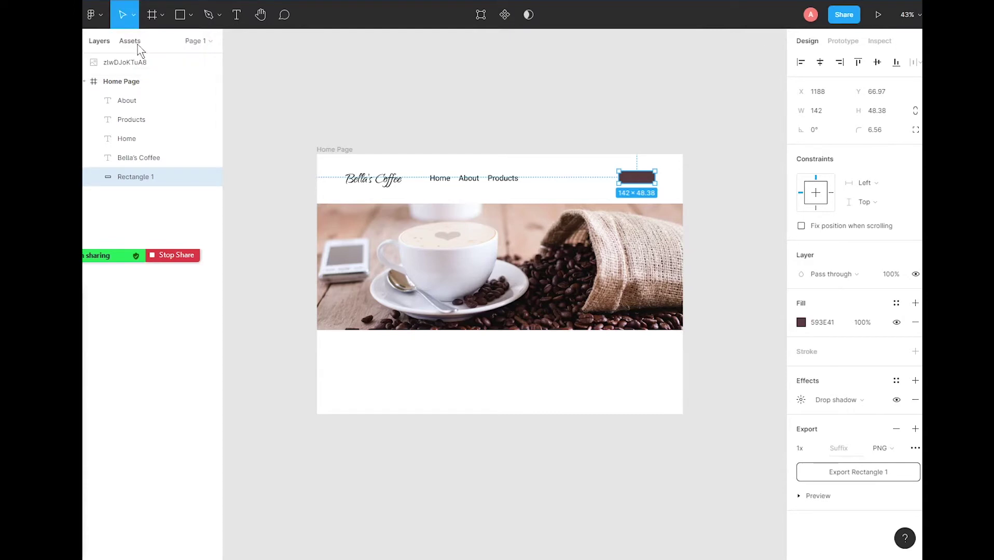
click(710, 243)
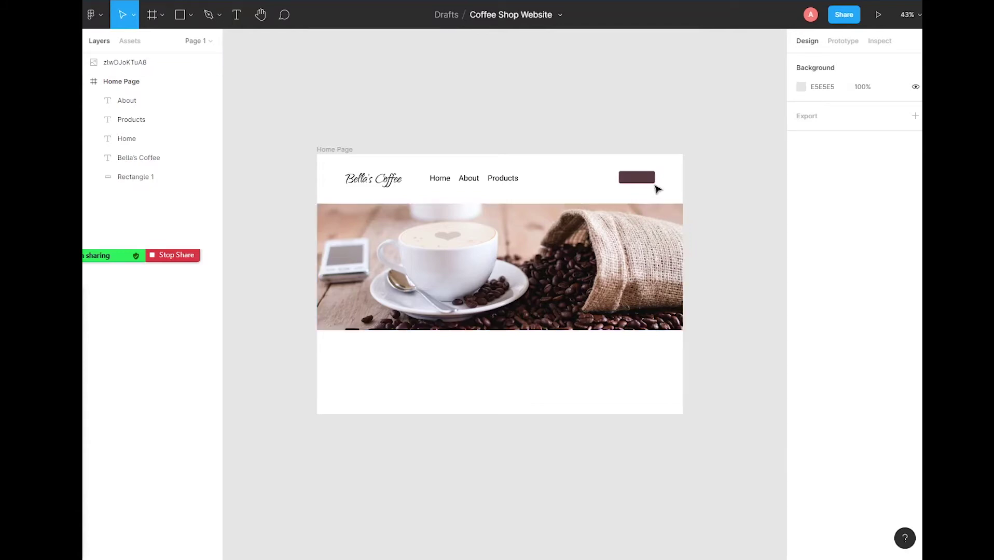
Step: Add a text box about 106 × 27 on the button rectangle with the label "Find a store"
scroll(657, 189, up, 5)
scroll(637, 201, up, 5)
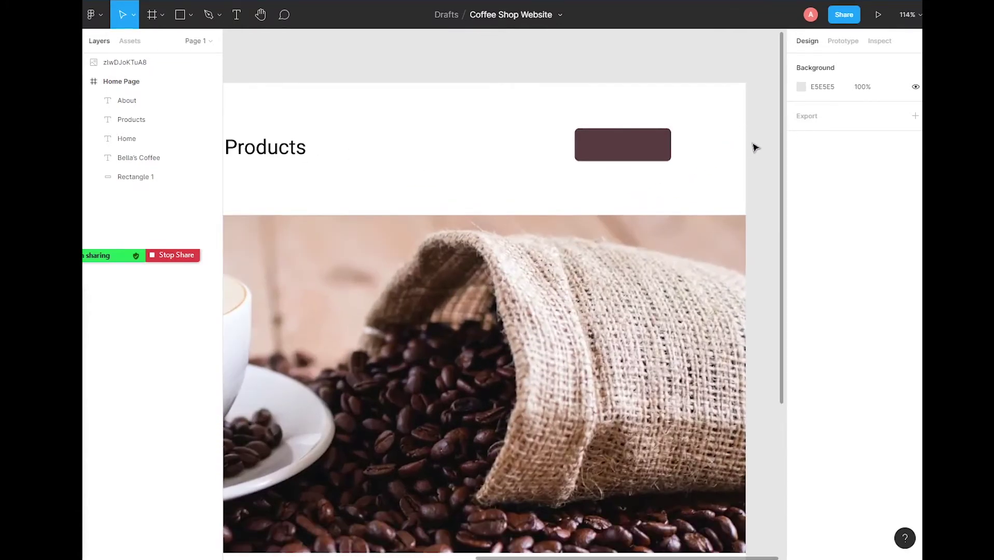
scroll(755, 148, up, 2)
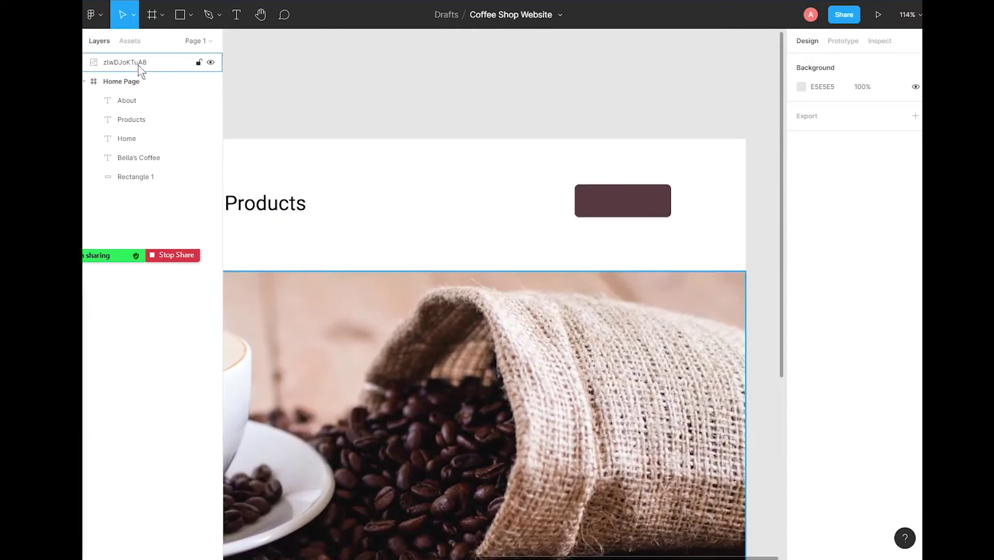
click(237, 14)
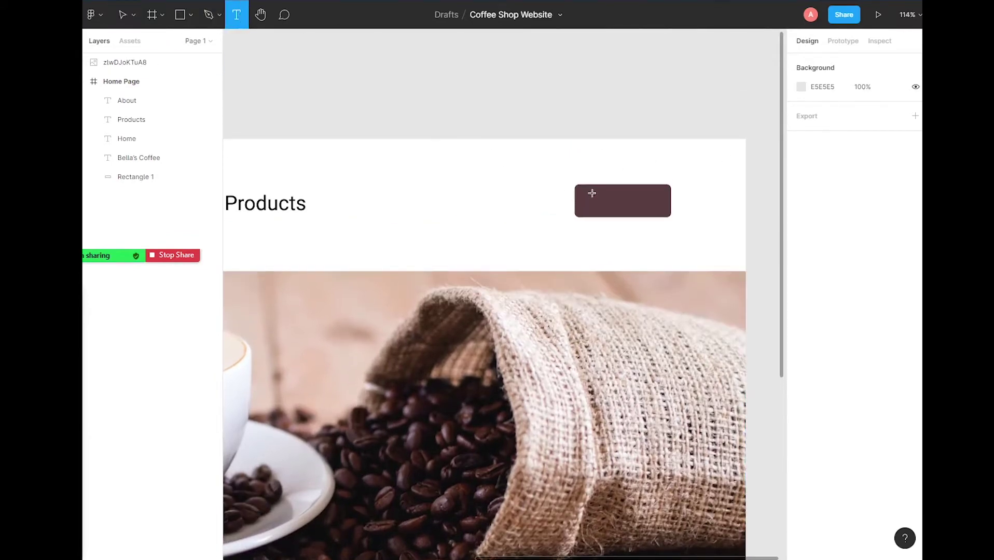
drag(591, 191, 664, 211)
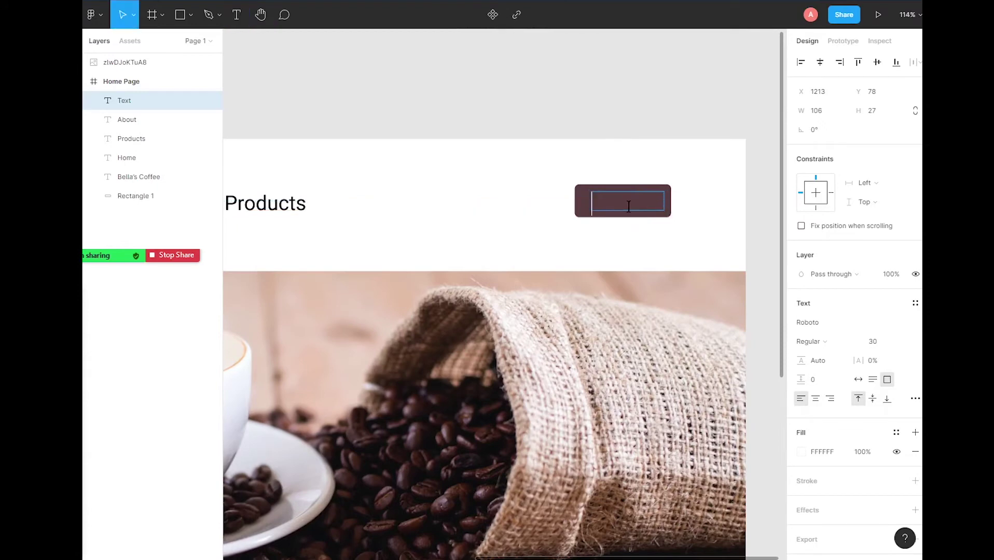
text(Find a store)
Step: Try font sizes 24 and 18 on the whole "Find a store" label, and set its size to 22
key(ctrl+a)
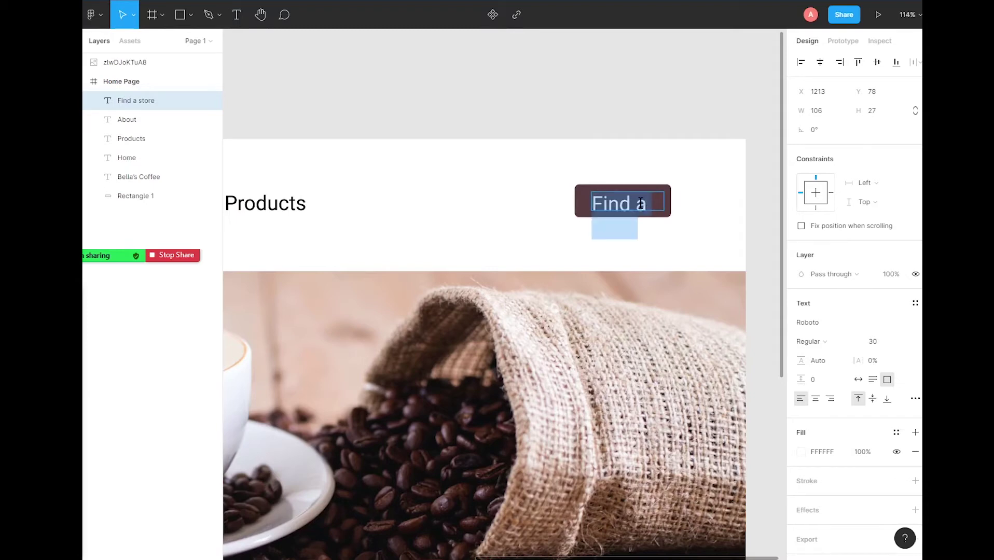
click(903, 343)
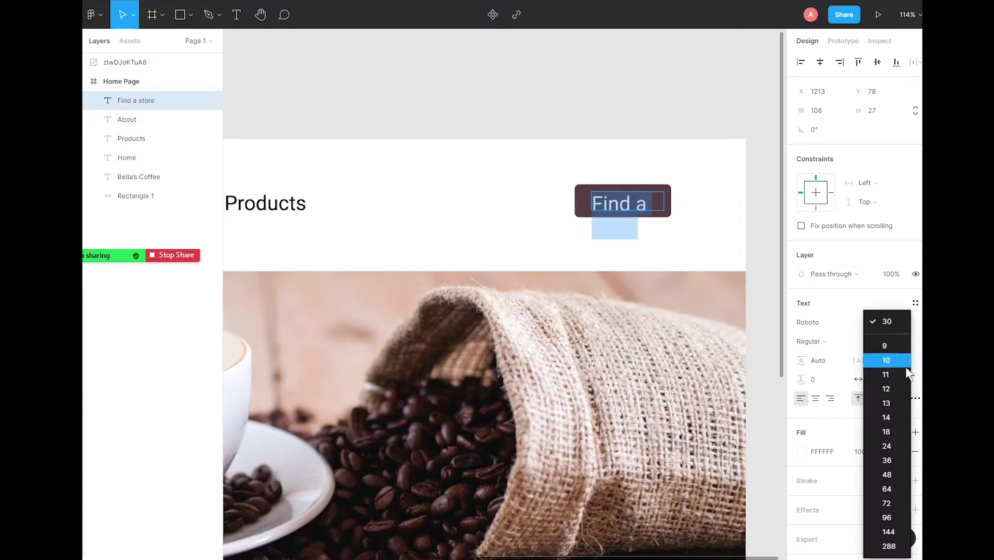
click(909, 446)
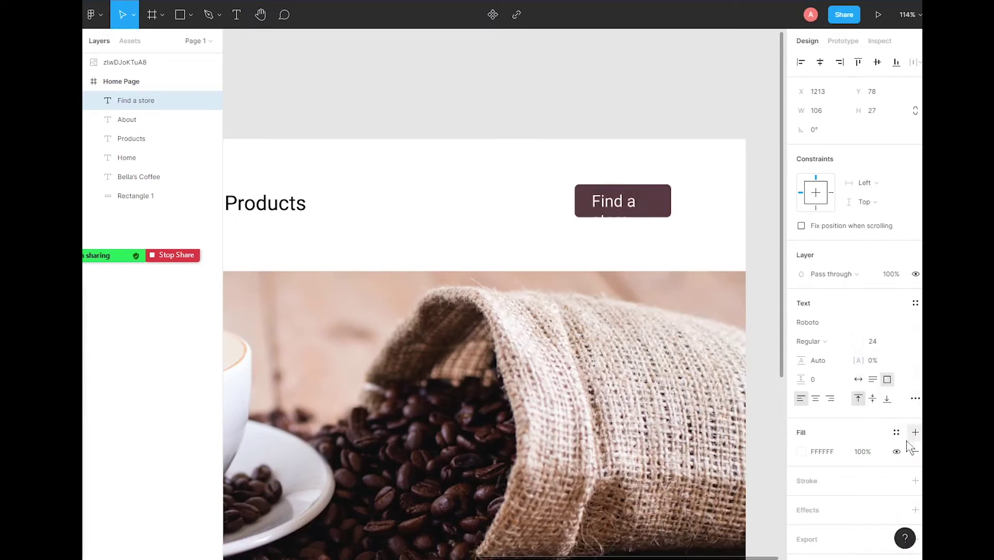
click(898, 344)
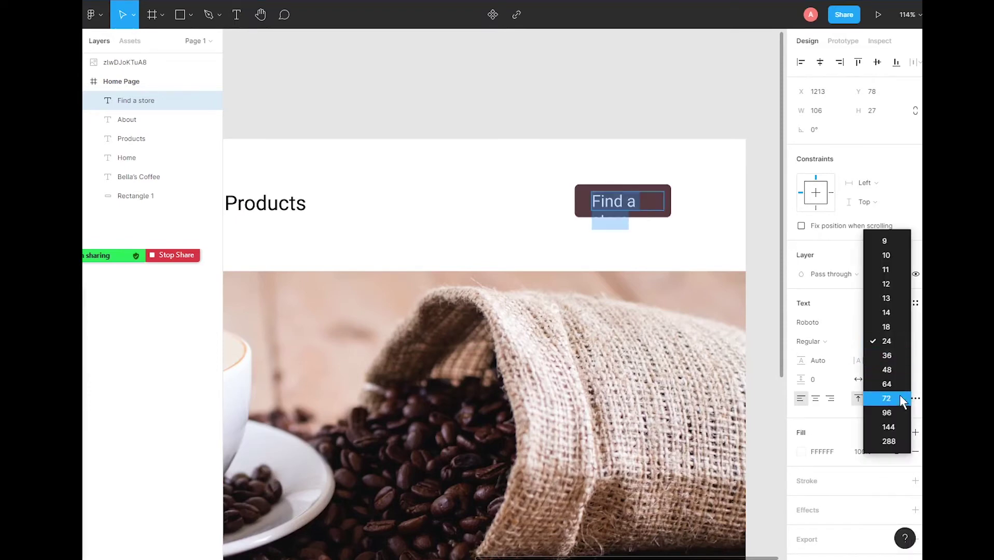
click(895, 330)
key(Return)
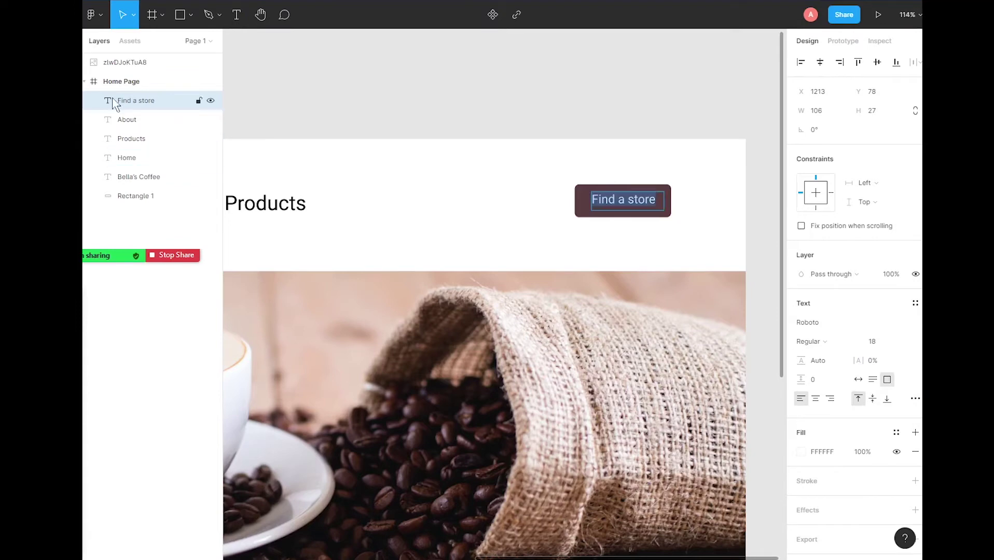
click(877, 343)
key(Return)
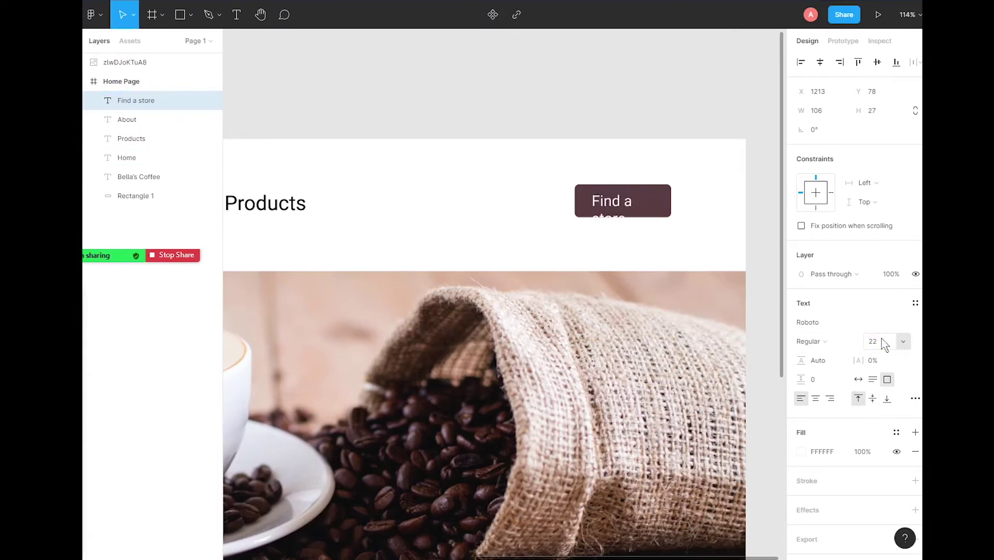
key(Return)
Step: Widen the "Find a store" text box to 117 × 27 so it fits one line, and place it at X 1208, Y 77
click(631, 199)
key(Escape)
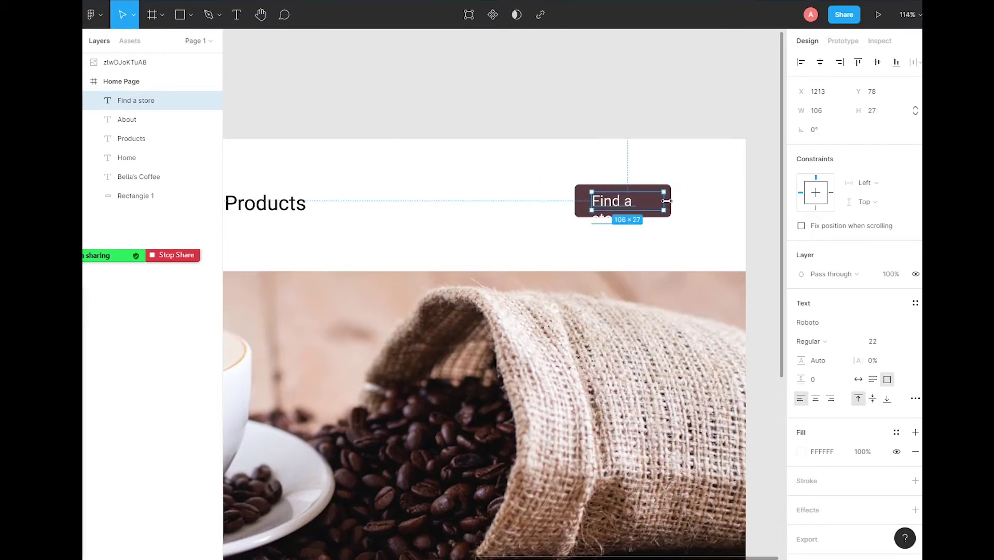
drag(666, 201, 641, 206)
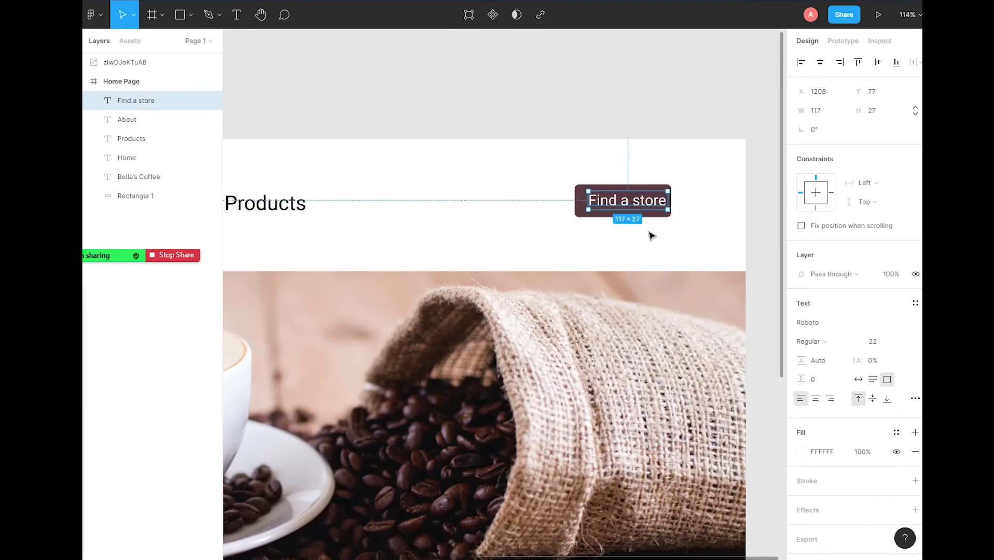
click(650, 233)
Step: Extend the button rectangle's left edge outward to make room for an icon before the label
click(590, 218)
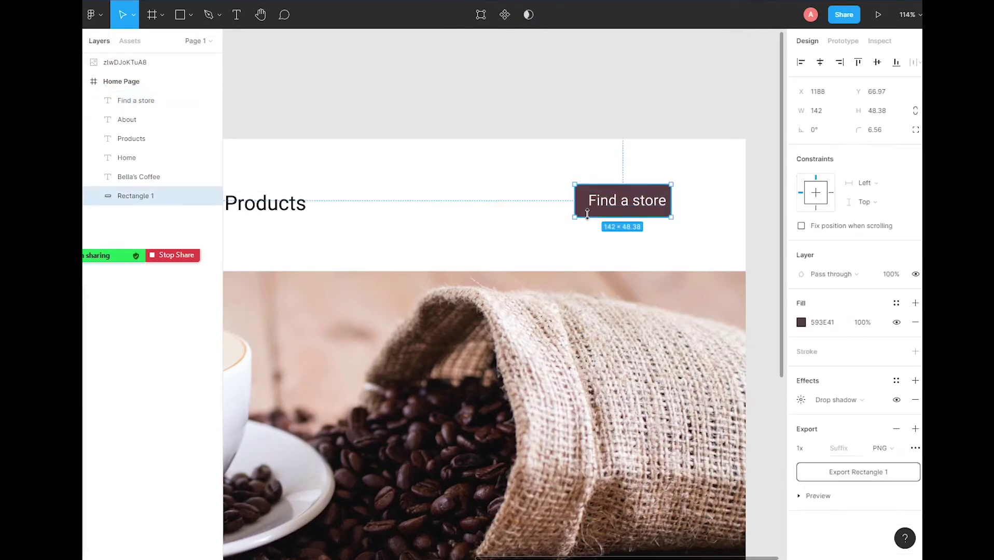
drag(573, 199, 555, 199)
click(653, 259)
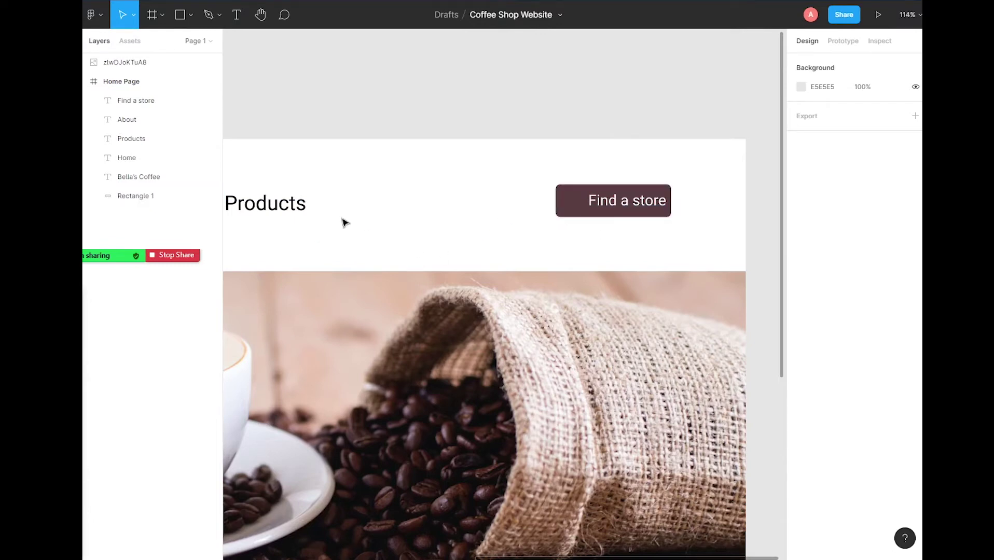
Step: Search the Iconify plugin for "search", import the akar-icons:search icon, and place it on the button before "Find a store"
click(104, 21)
mouse_move(135, 204)
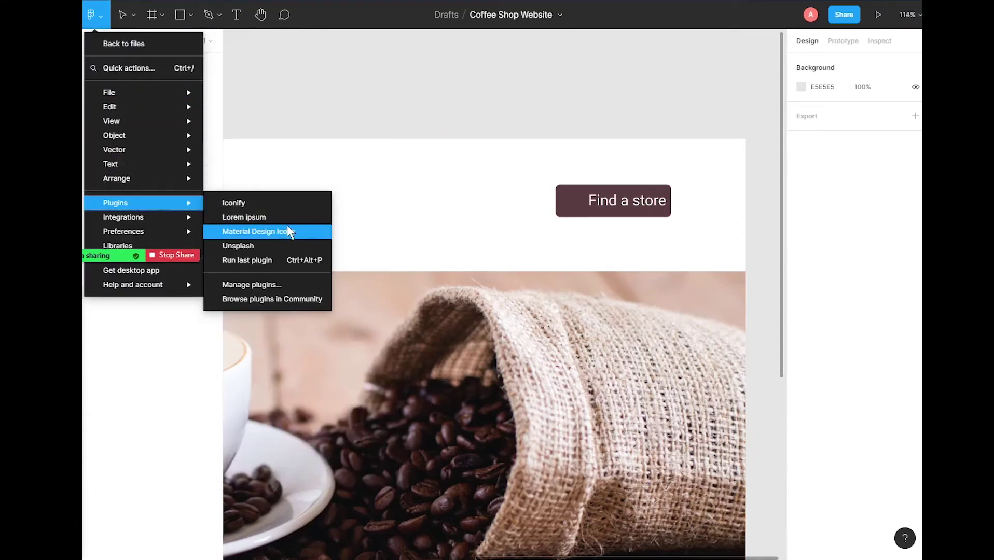
click(302, 208)
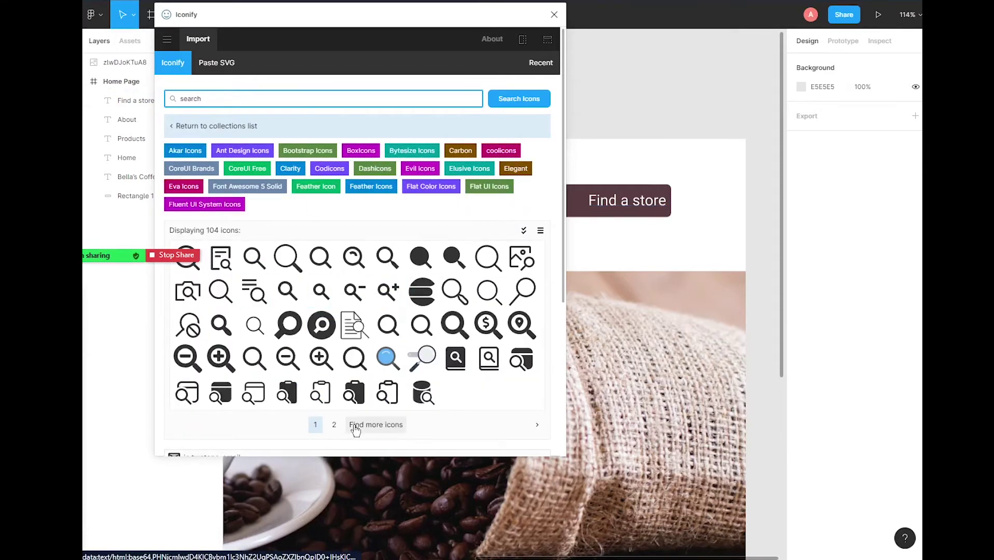
click(200, 269)
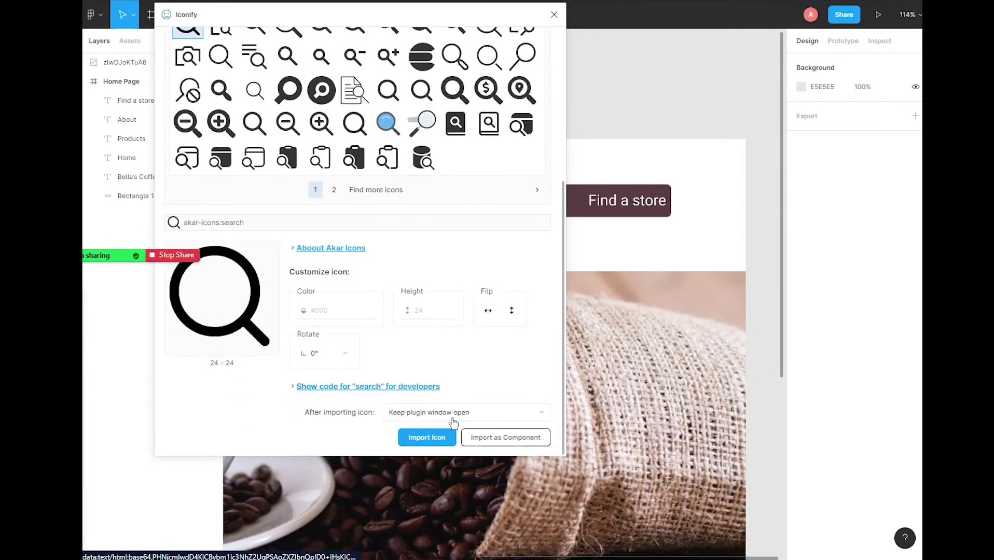
click(433, 437)
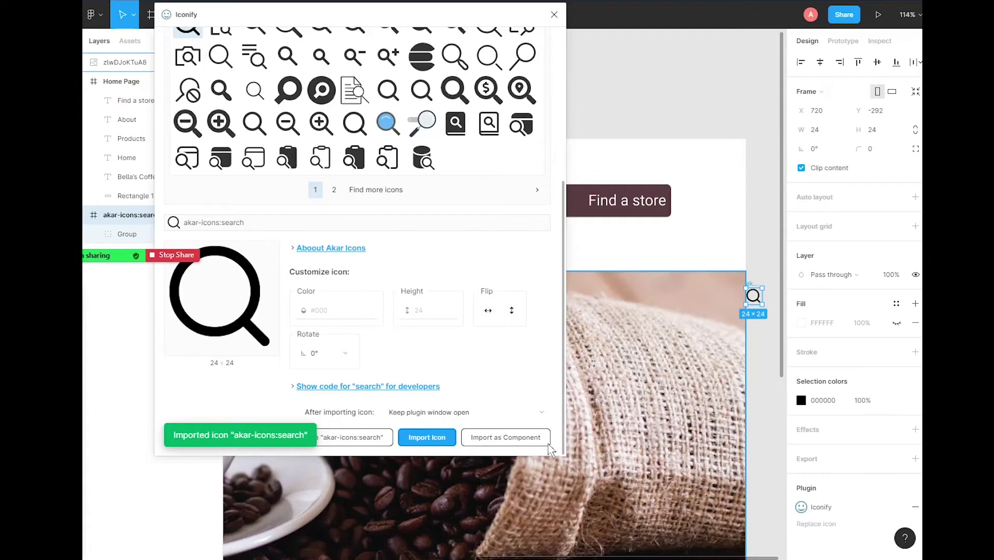
drag(754, 296, 578, 203)
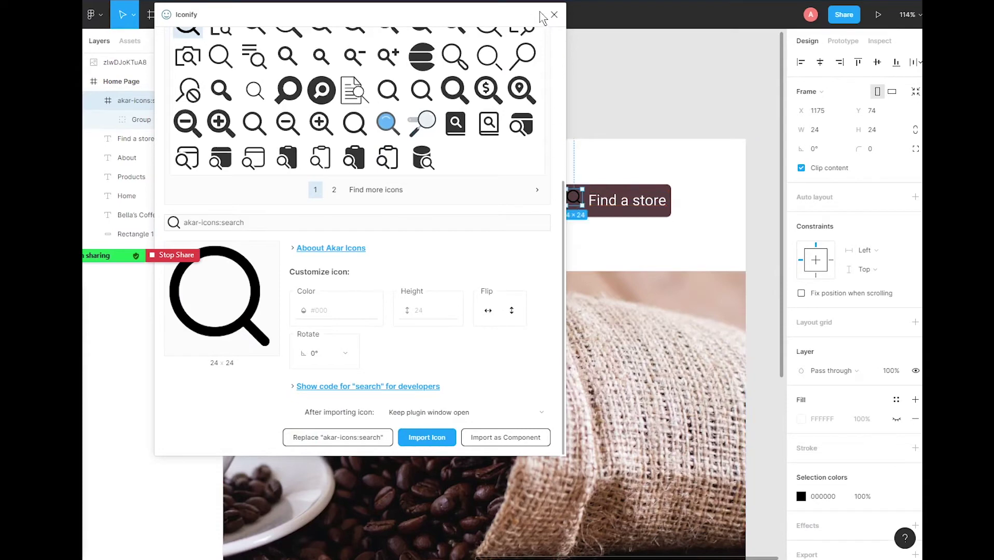
click(552, 16)
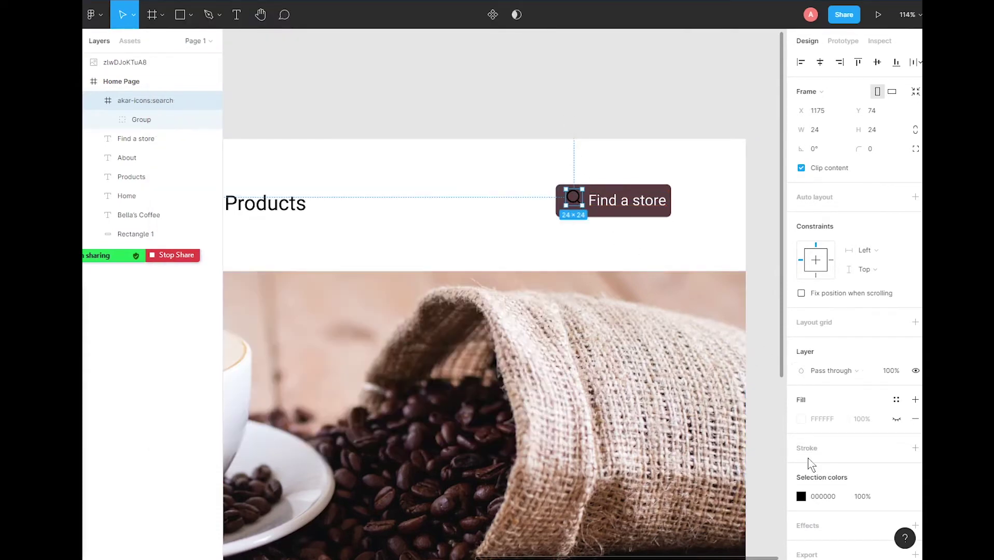
Step: Recolor the search icon to white FFFFFF and move it down slightly to line up with the "Find a store" label
scroll(823, 470, down, 2)
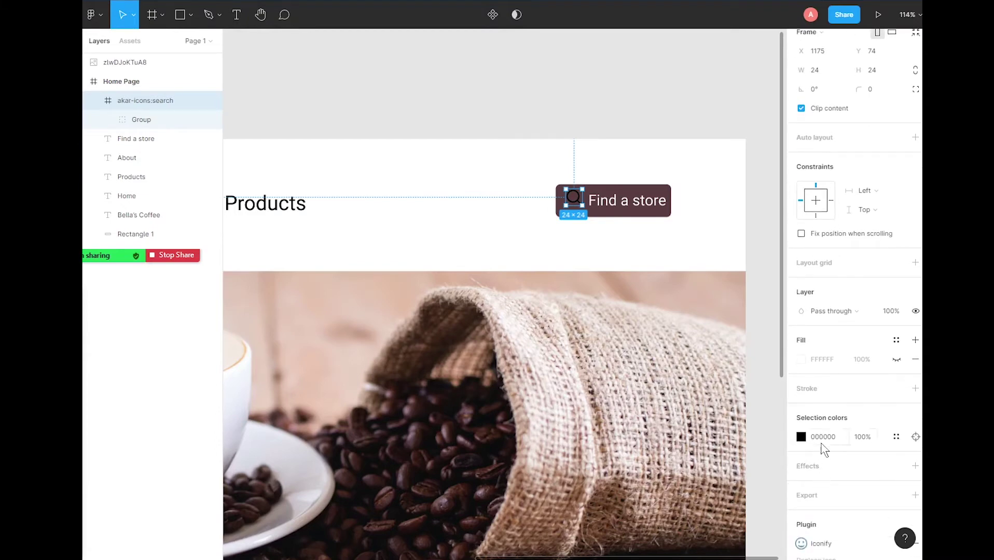
click(822, 442)
click(802, 436)
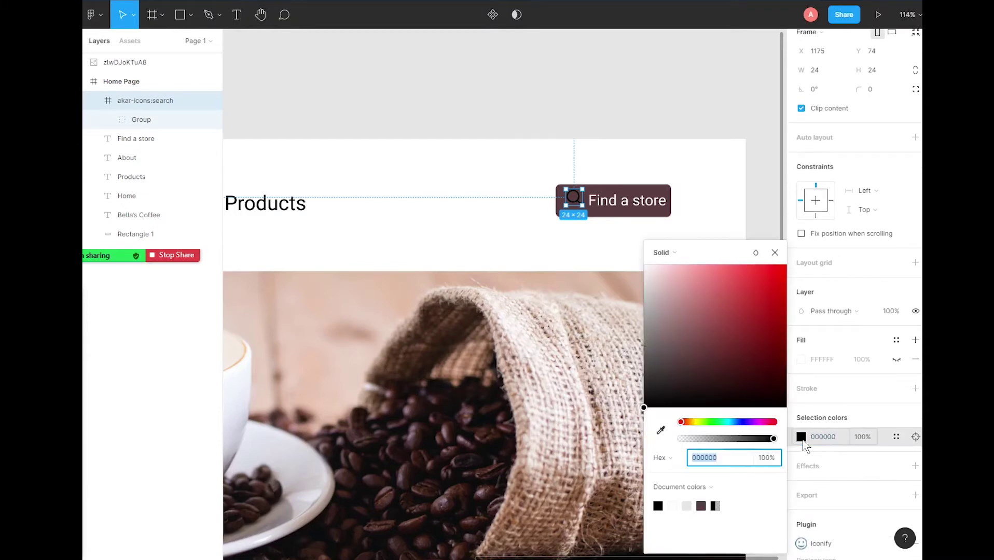
click(646, 266)
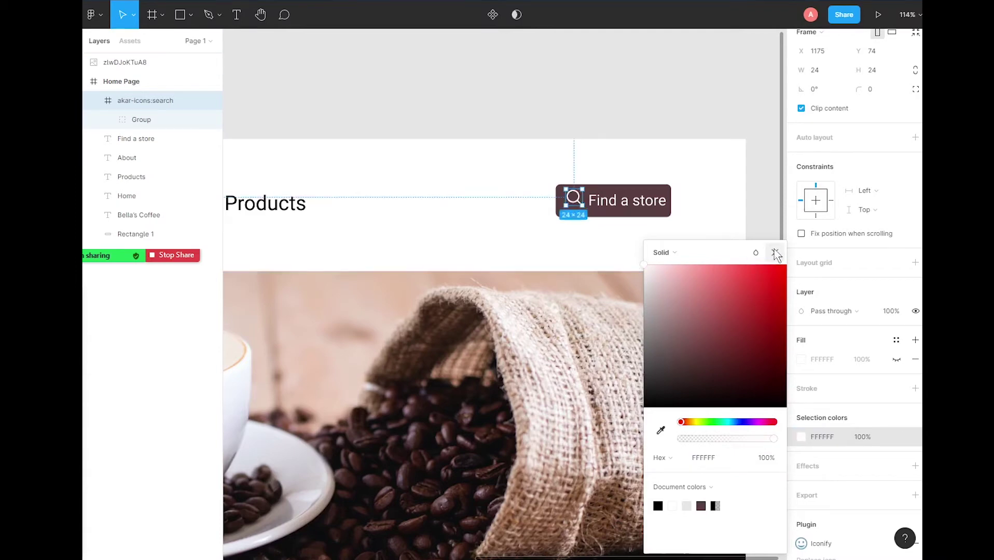
click(775, 252)
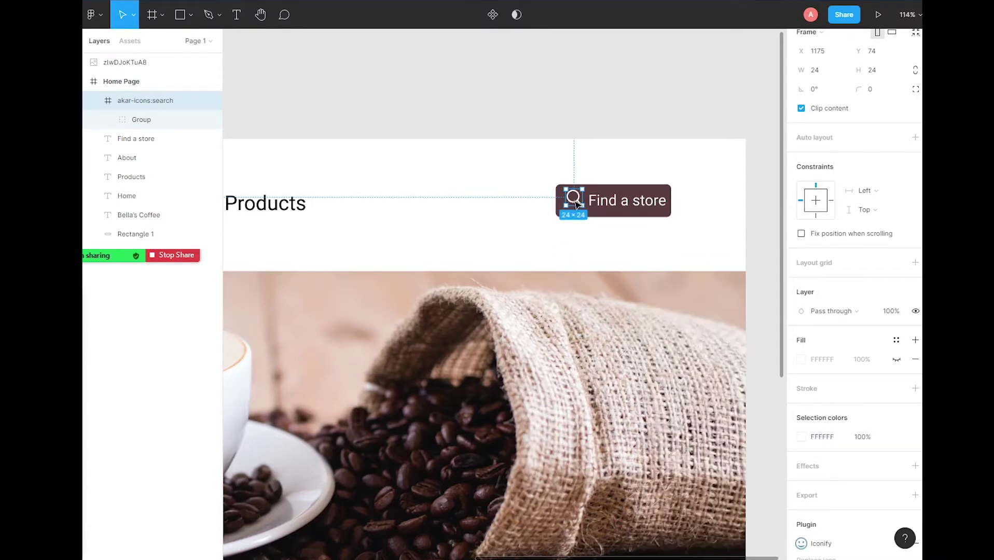
drag(577, 204, 578, 206)
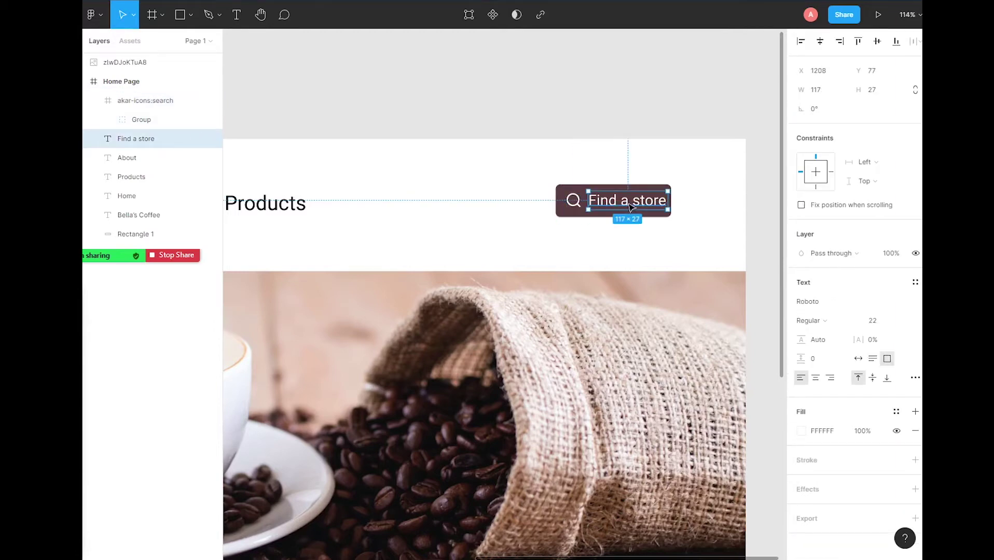
Step: Move the "Find a store" label to X 1204, Y 76, closer to the search icon, and nudge the icon up to line up with it
drag(630, 207, 629, 206)
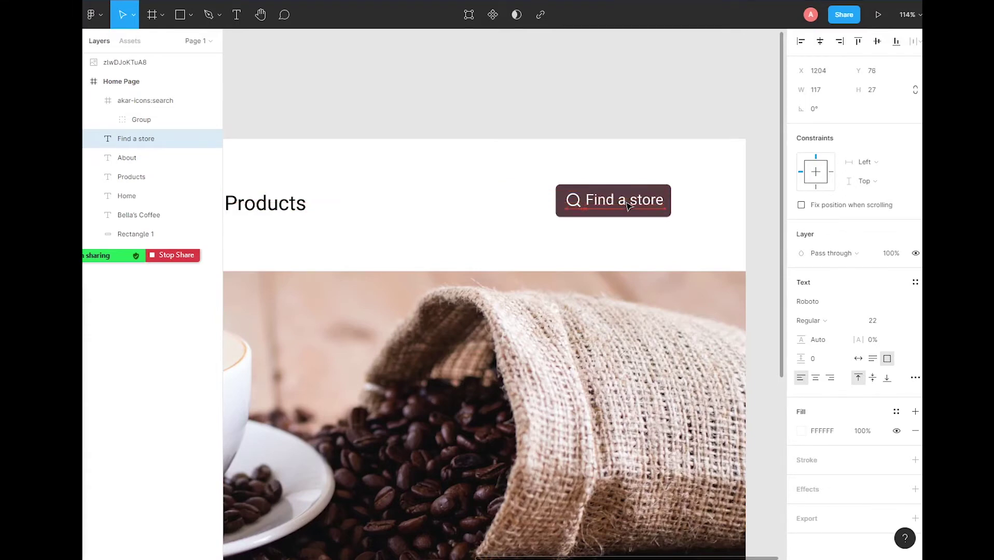
click(573, 201)
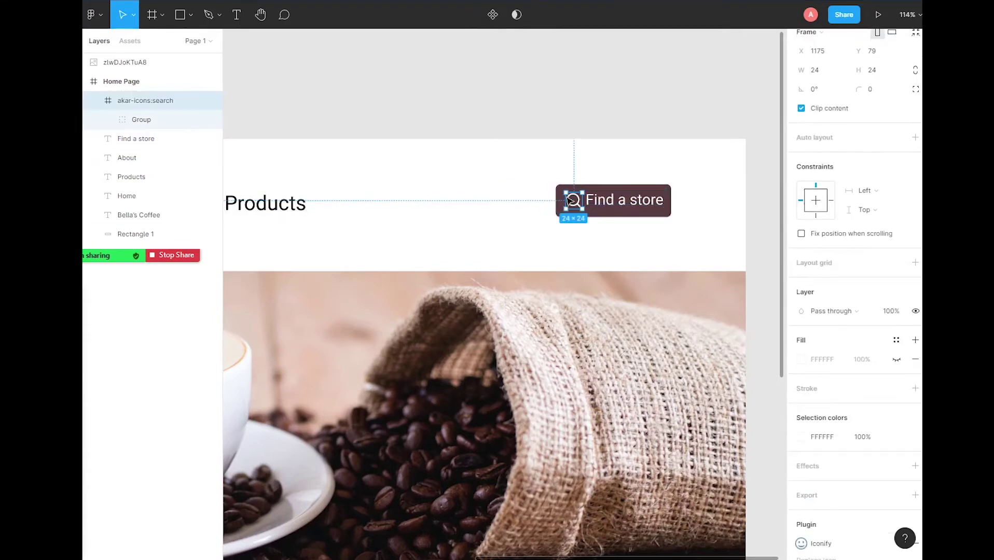
drag(568, 198, 571, 199)
click(738, 213)
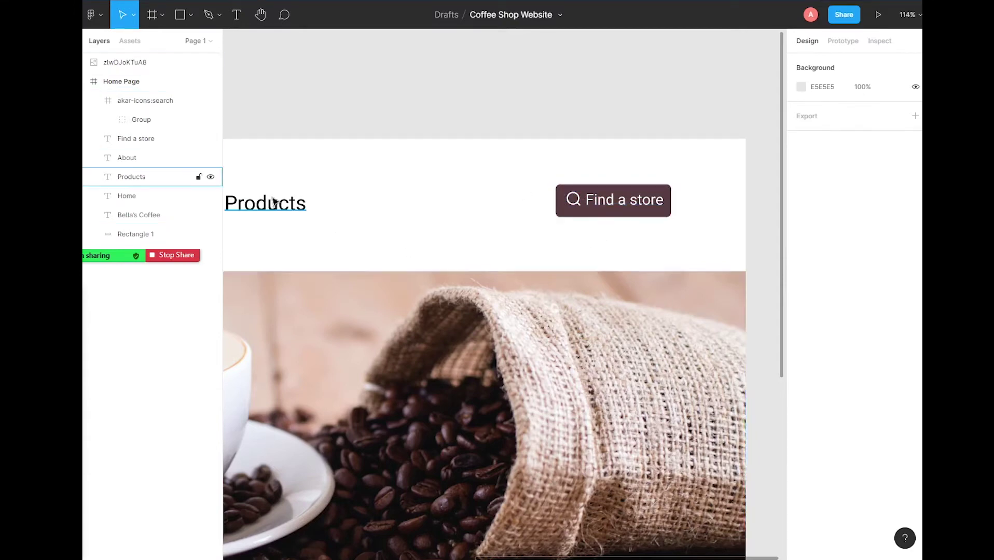
Step: Draw a 1440 × 192 rectangle at X 0, Y 0 covering the header area above the banner photo on the Home Page frame
scroll(470, 281, down, 10)
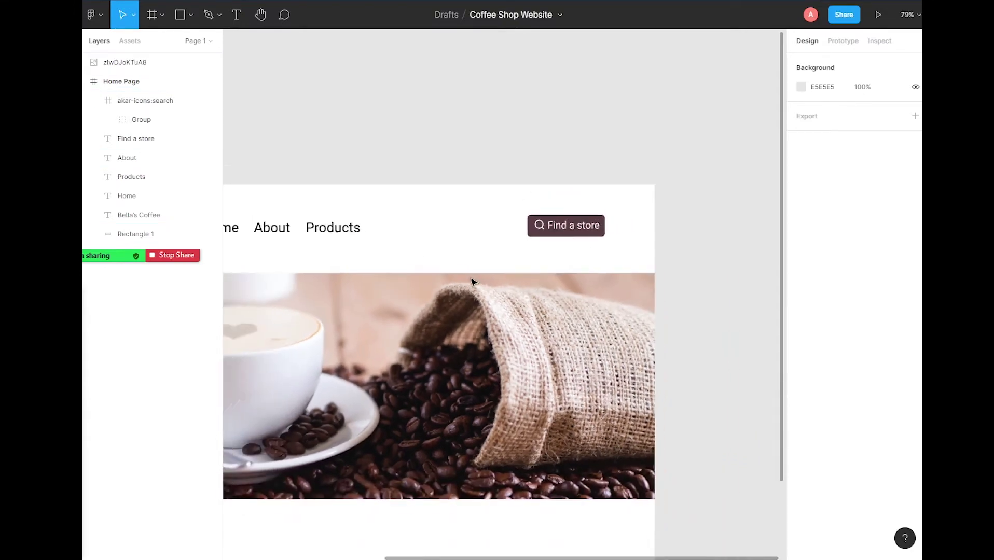
scroll(473, 284, down, 1)
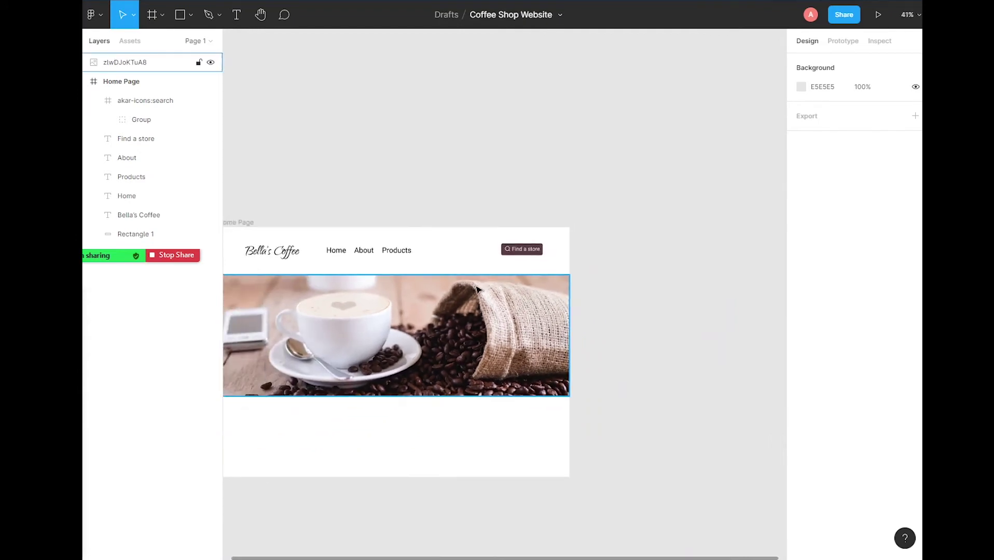
scroll(500, 390, left, 2)
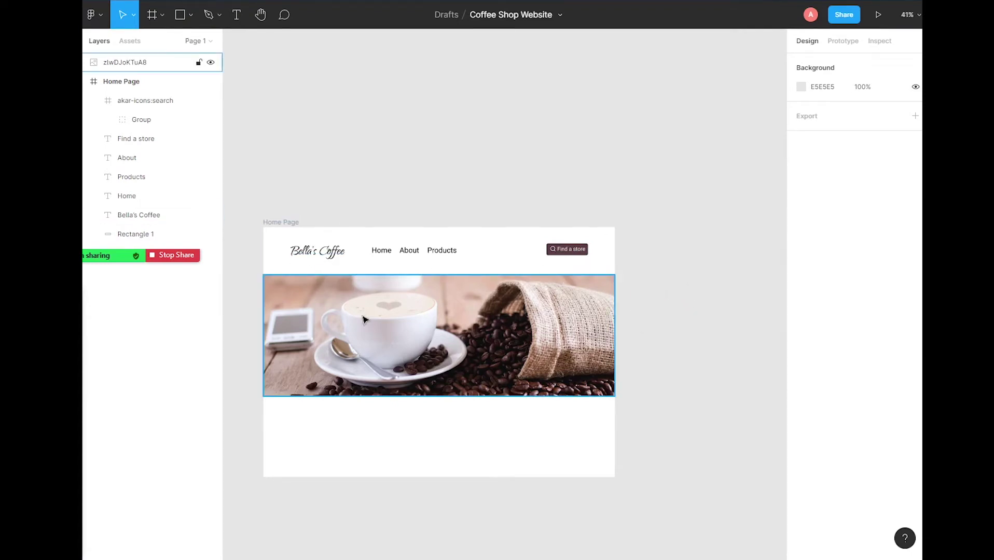
scroll(493, 423, down, 1)
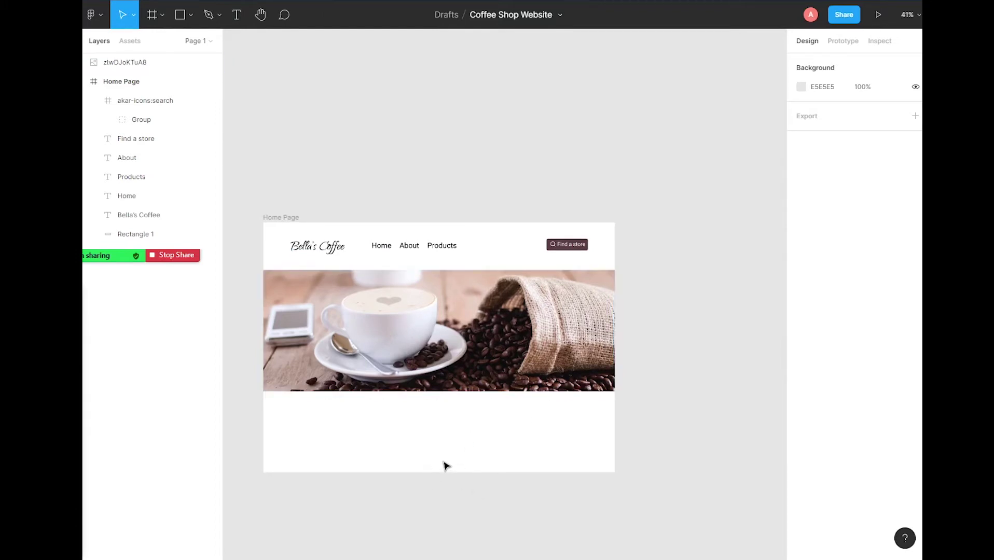
click(192, 13)
click(188, 46)
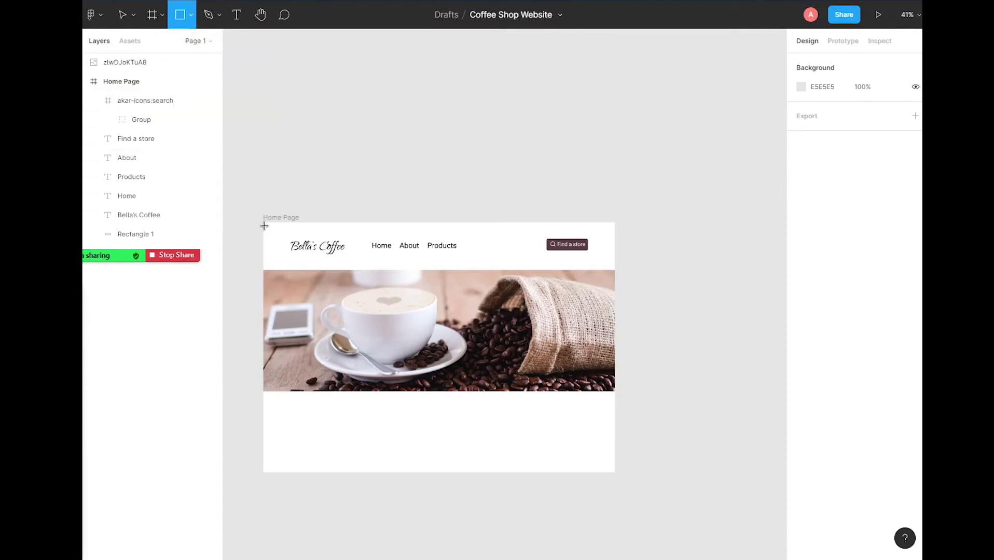
drag(264, 226, 616, 270)
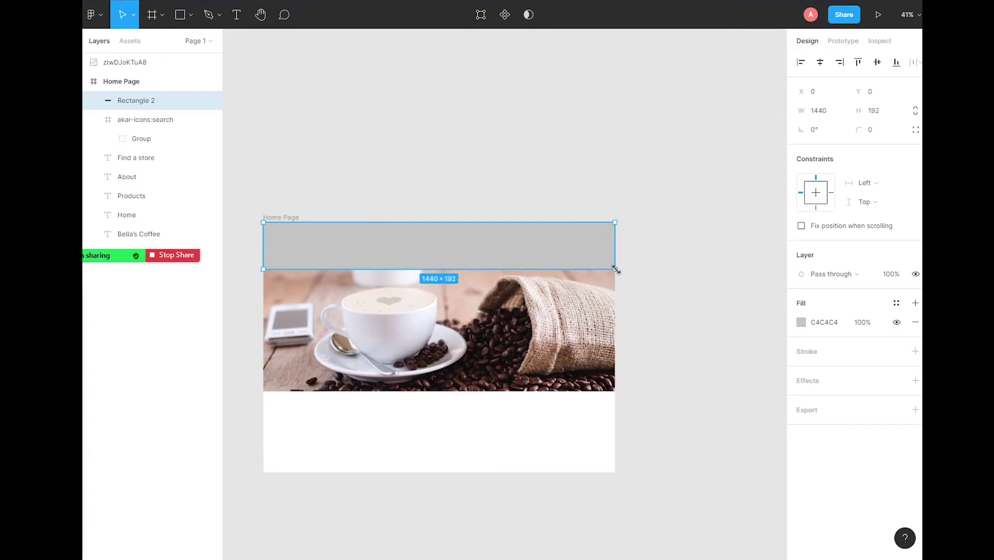
Step: Recolor the header rectangle's fill to near-white FFFDFD
click(801, 322)
click(661, 430)
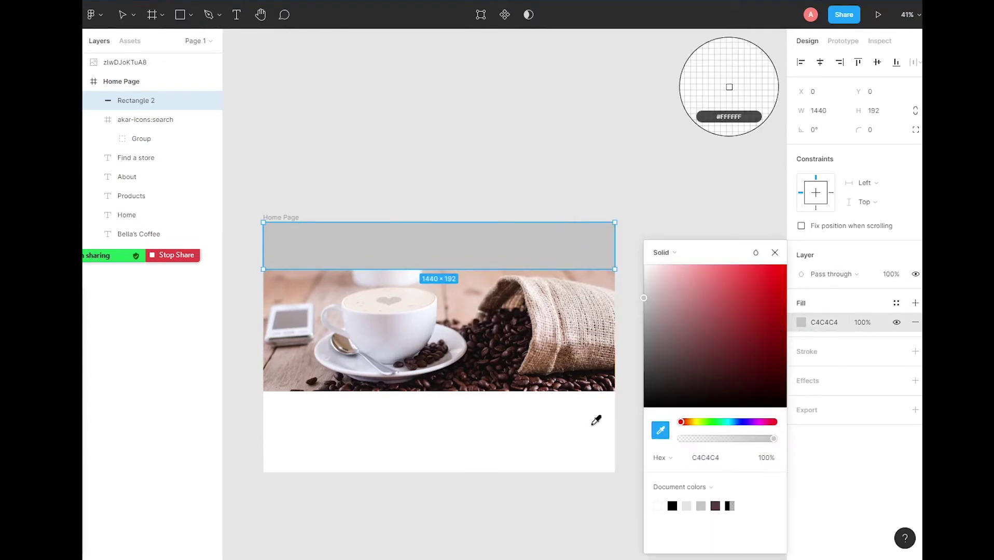
click(589, 411)
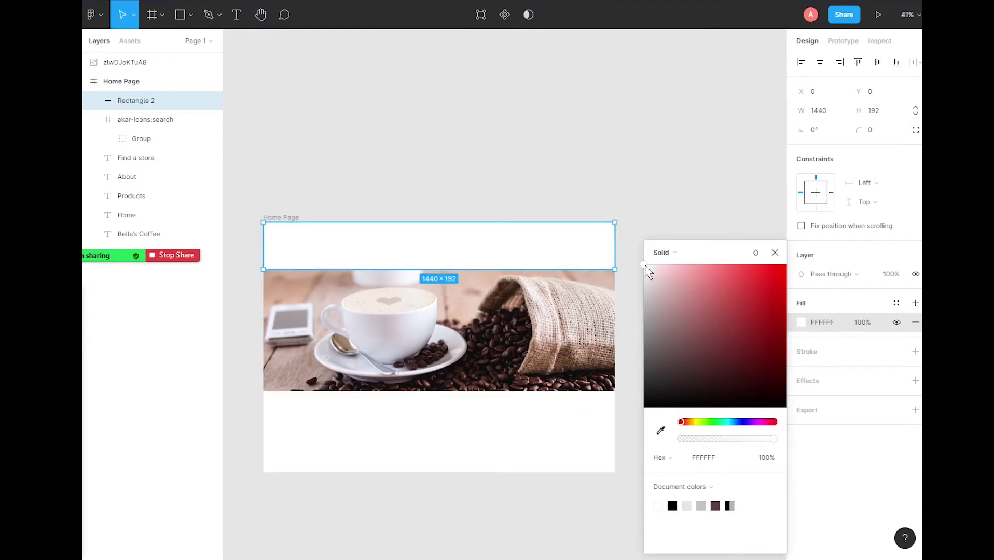
drag(647, 267, 647, 267)
click(775, 254)
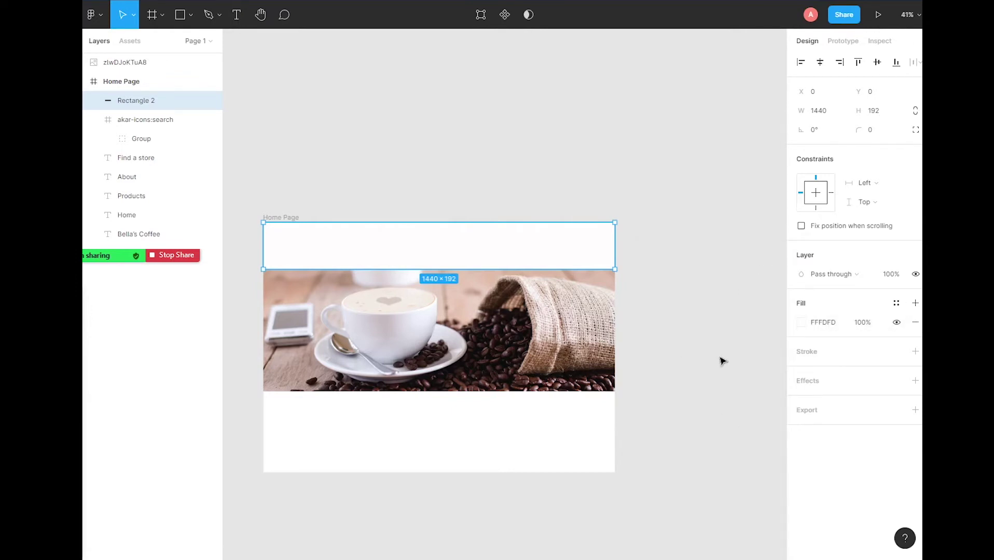
Step: Reorder the header rectangle beneath the Bella's Coffee text layer, and place the banner photo inside the Home Page frame directly below that rectangle
drag(167, 106, 161, 248)
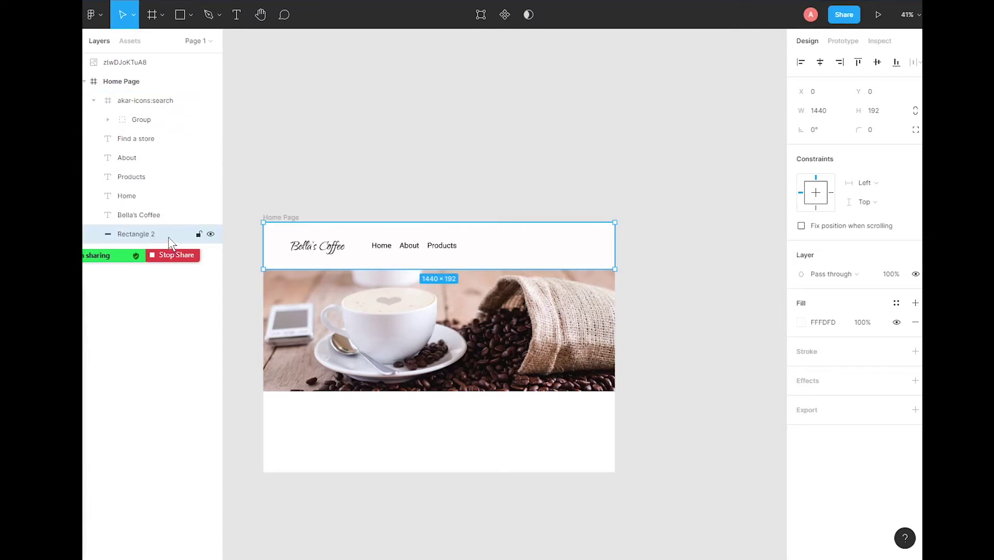
click(145, 68)
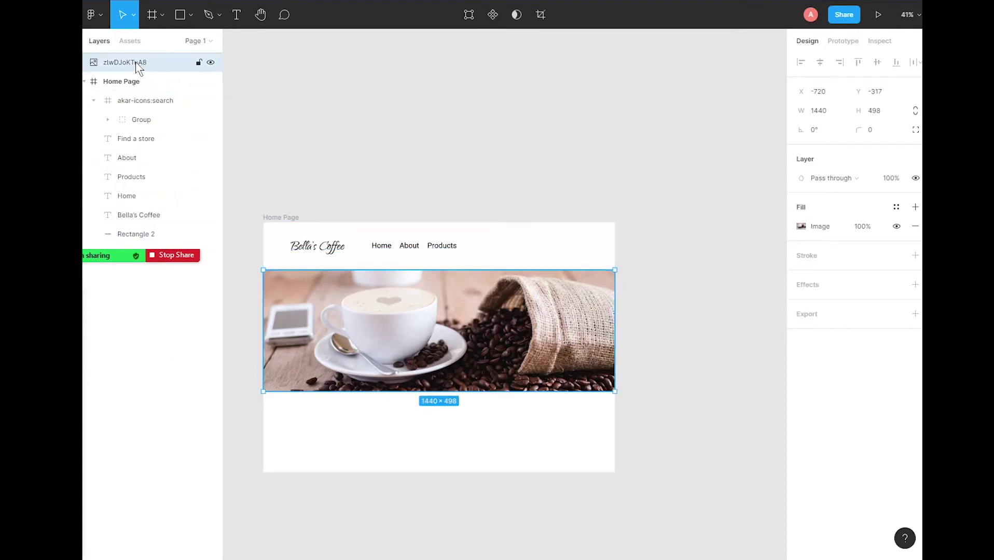
drag(139, 68, 144, 242)
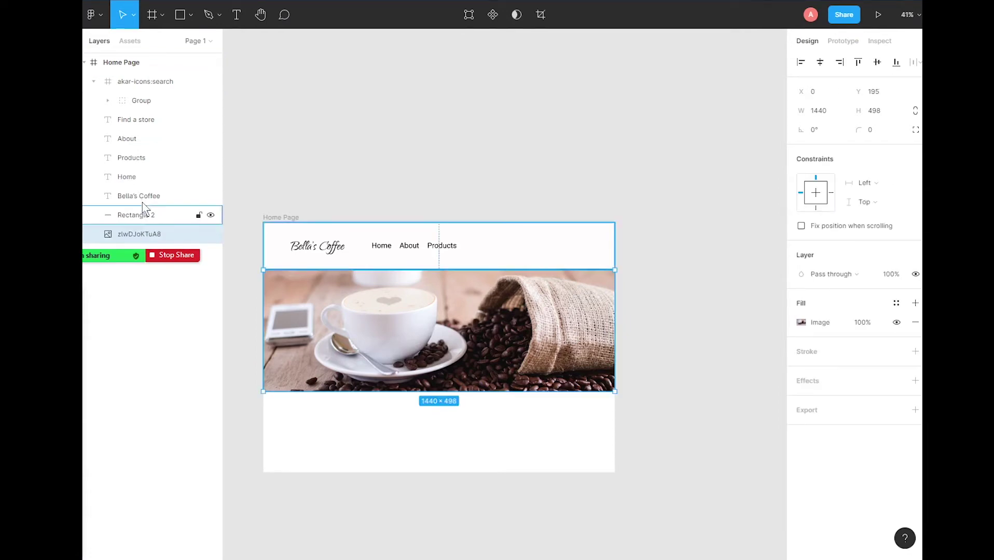
Step: Send the header rectangle to the back of the Home Page frame, behind the button's Rectangle 1
click(108, 102)
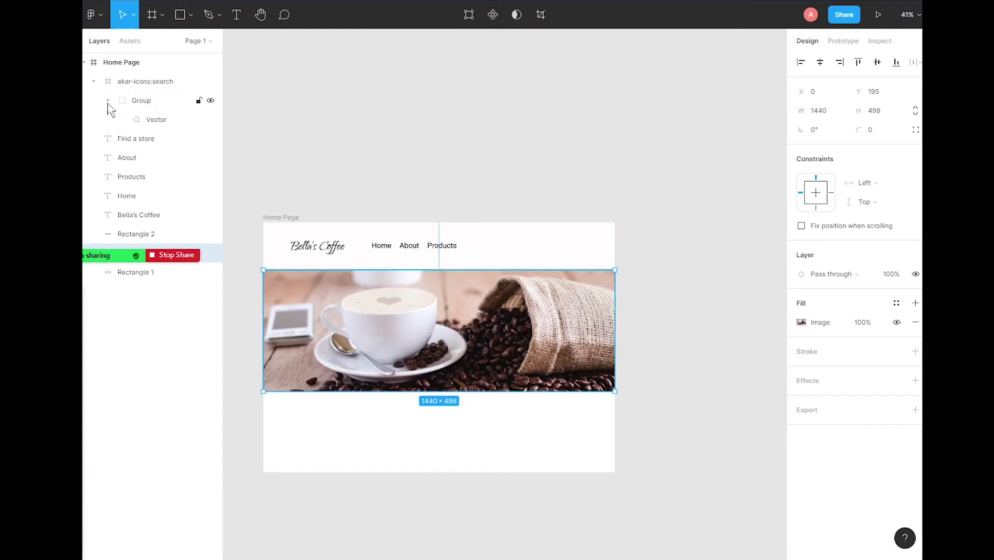
click(107, 101)
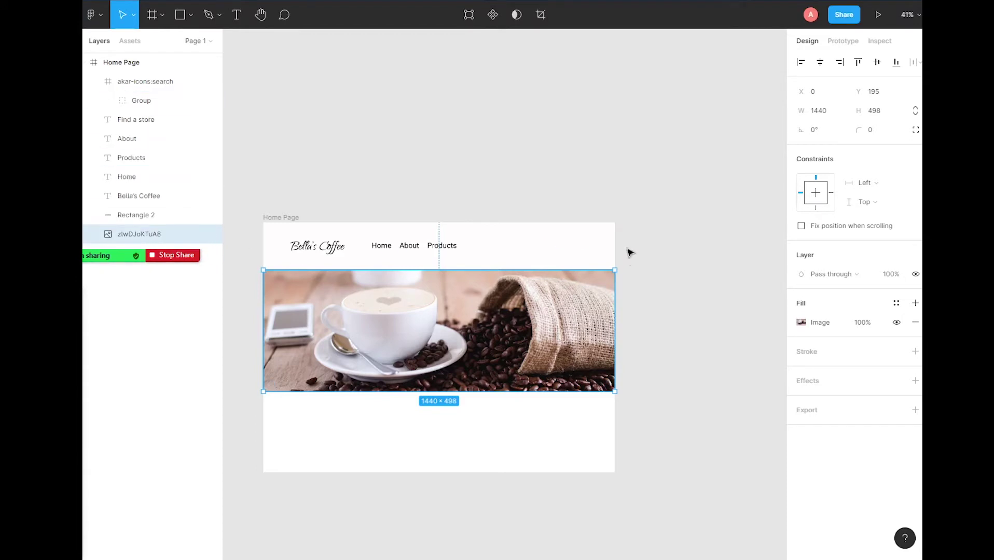
click(569, 251)
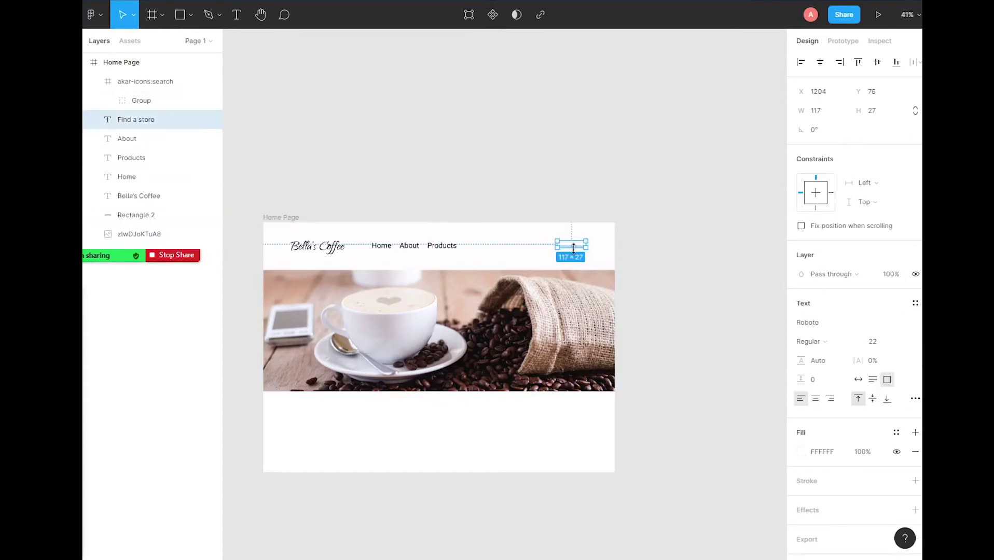
right_click(156, 219)
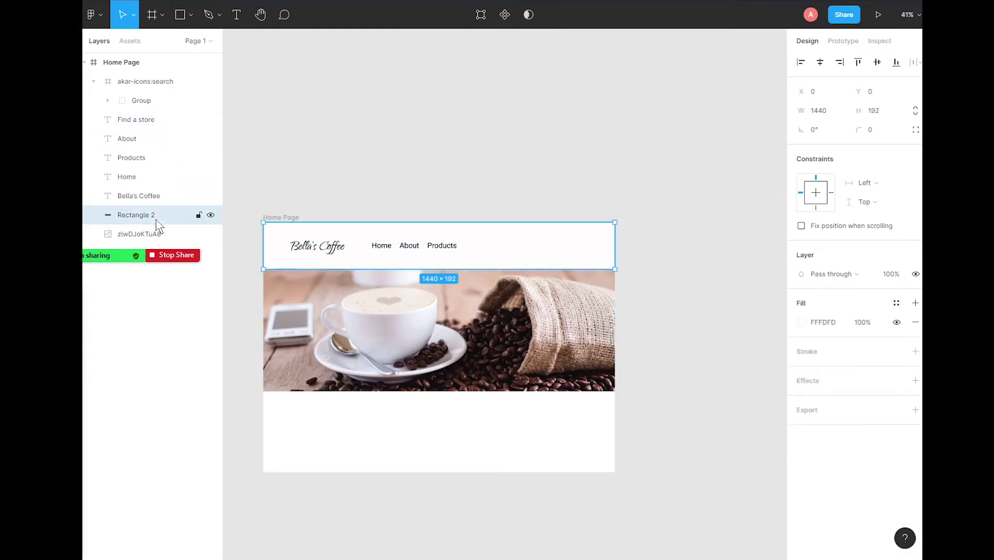
click(215, 270)
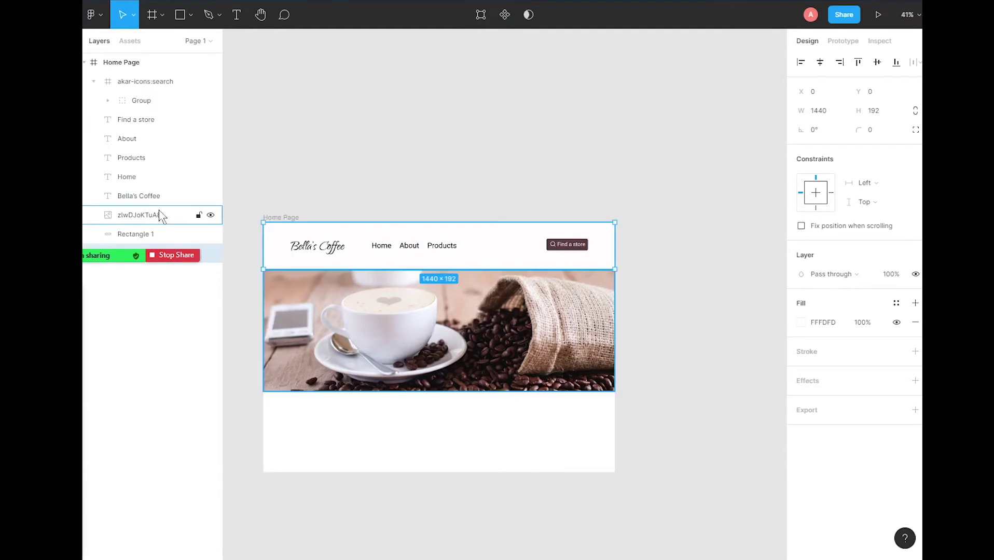
Step: Rename the Rectangle 1 layer as "find a store button"
click(190, 343)
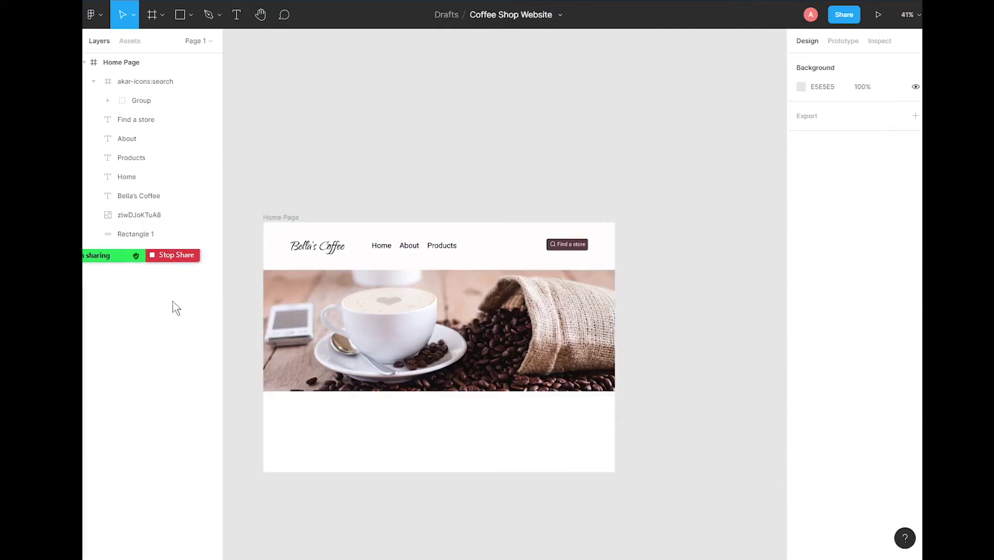
drag(94, 255, 89, 338)
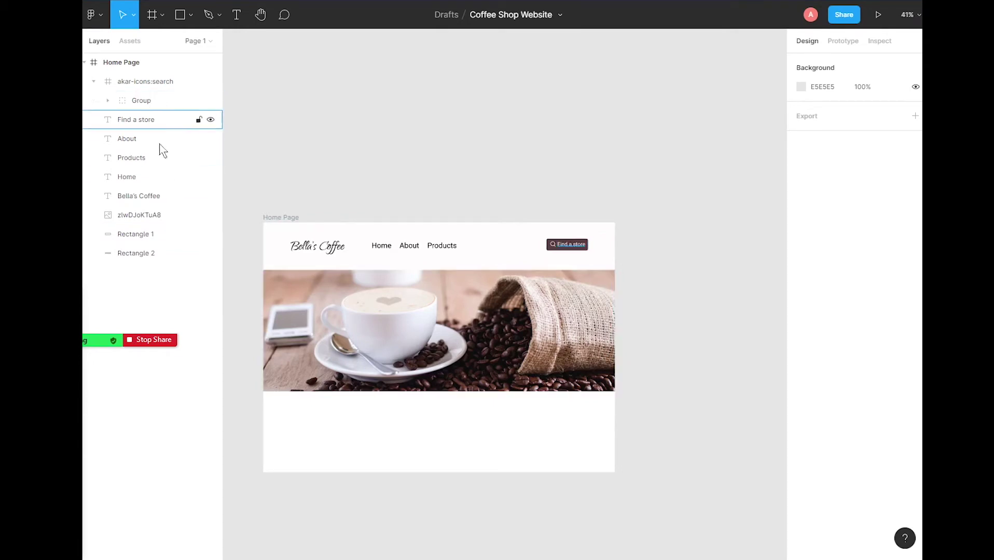
click(142, 241)
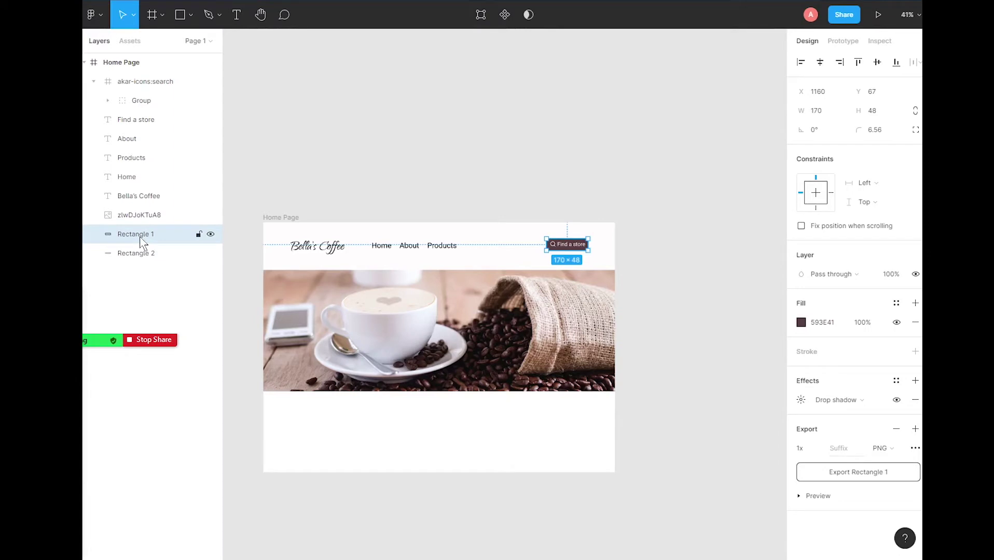
double_click(140, 238)
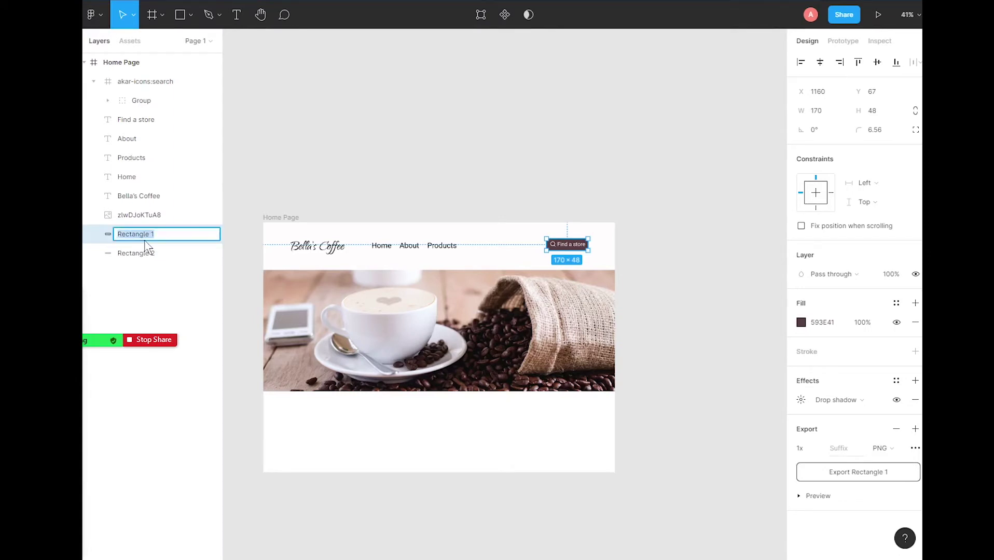
text(find a store button)
key(Return)
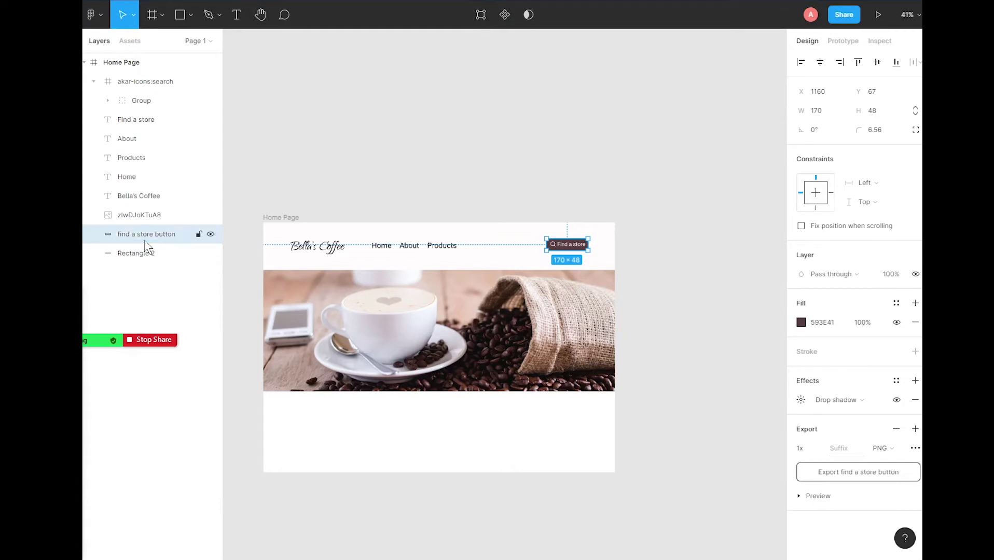
Step: Rename the Rectangle 2 layer behind the header as "menu background"
double_click(134, 260)
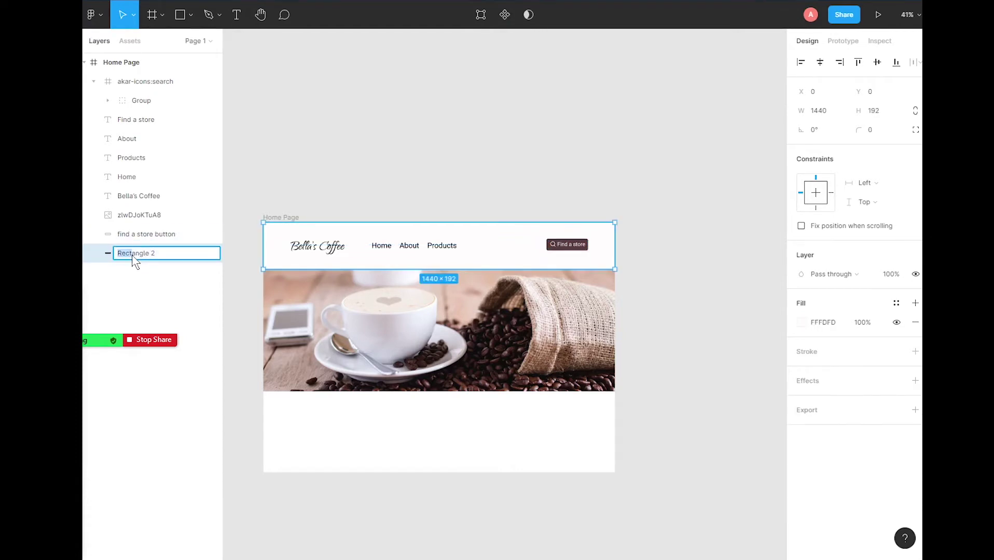
double_click(133, 256)
key(Right)
key(BackSpace)
key(BackSpace)
key(BackSpace)
key(BackSpace)
key(BackSpace)
key(BackSpace)
key(BackSpace)
key(Return)
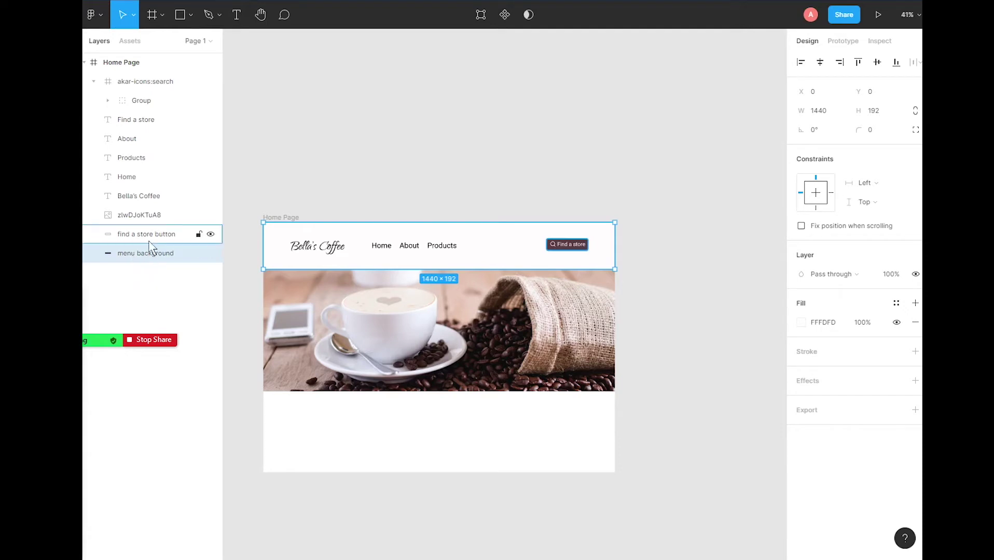
Step: Rename the coffee picture's layer as "main image"
click(146, 216)
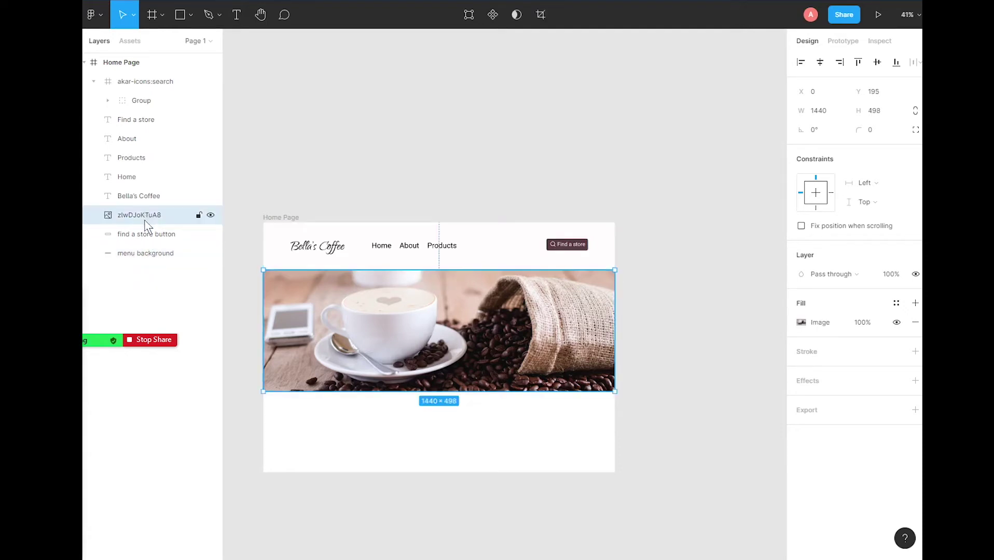
double_click(148, 219)
text(main image)
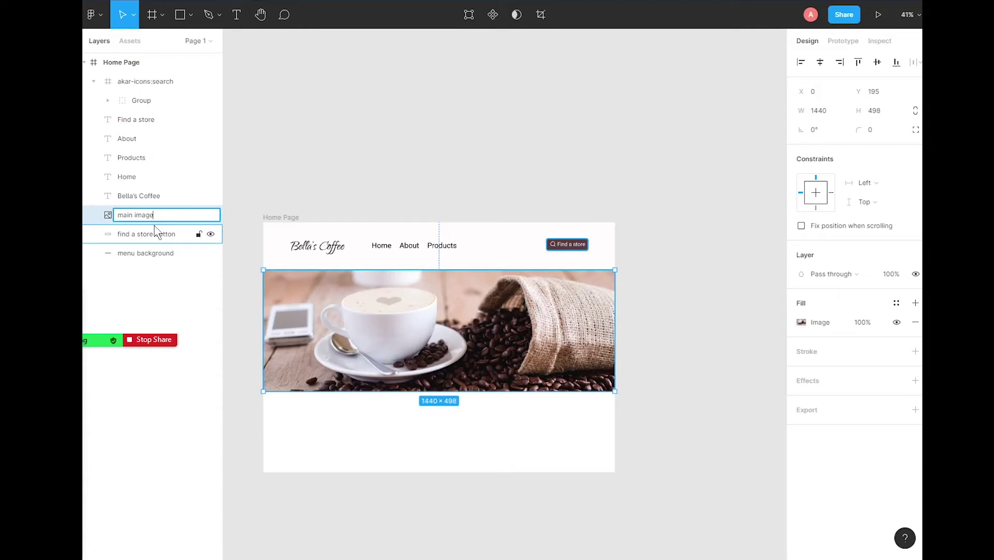
key(Return)
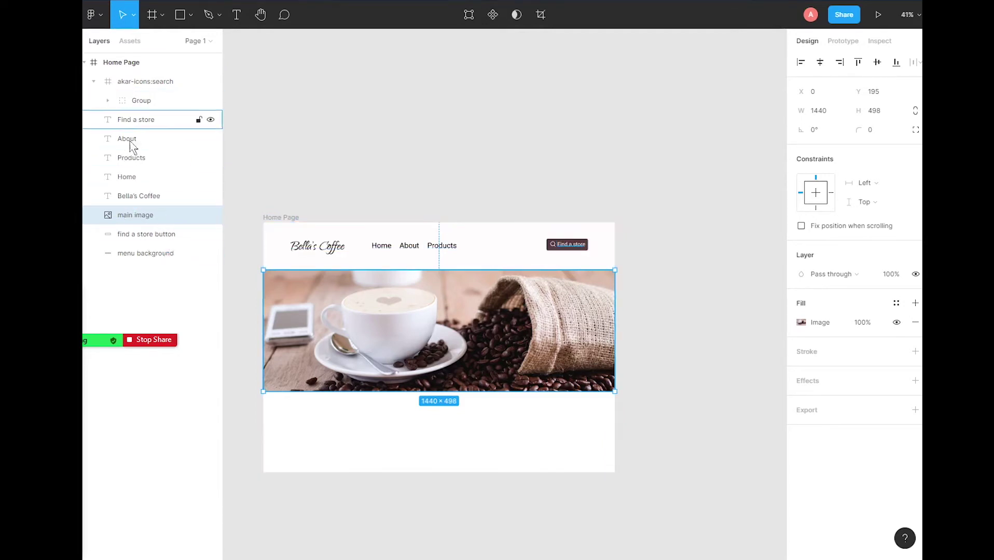
Step: Expand the search icon's nested group and examine which layers make up the Find a store button
click(108, 101)
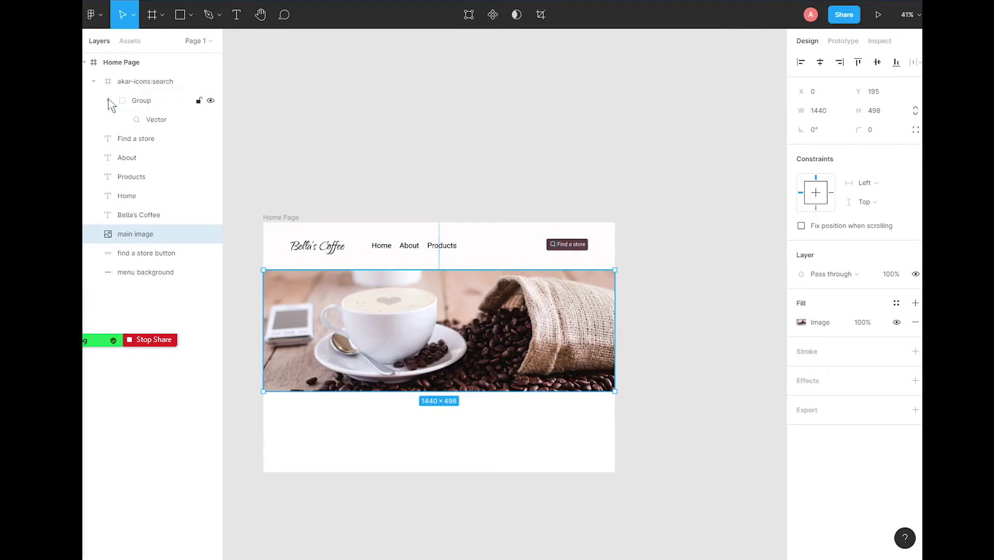
click(138, 125)
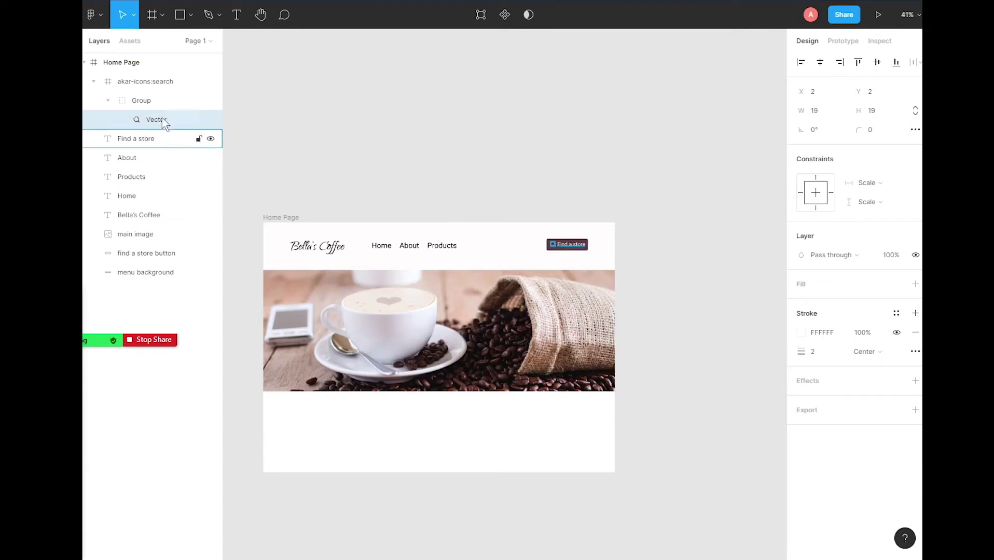
click(152, 259)
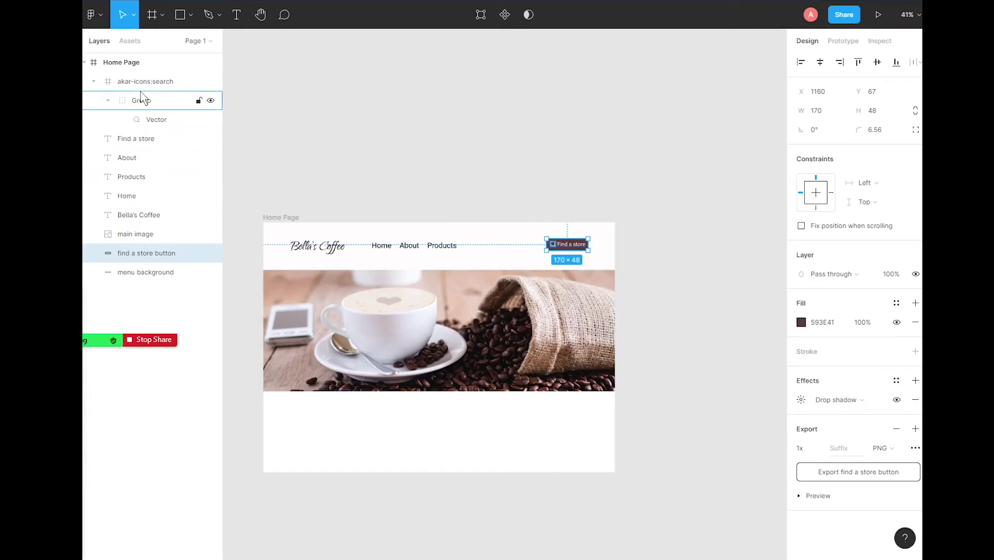
click(143, 138)
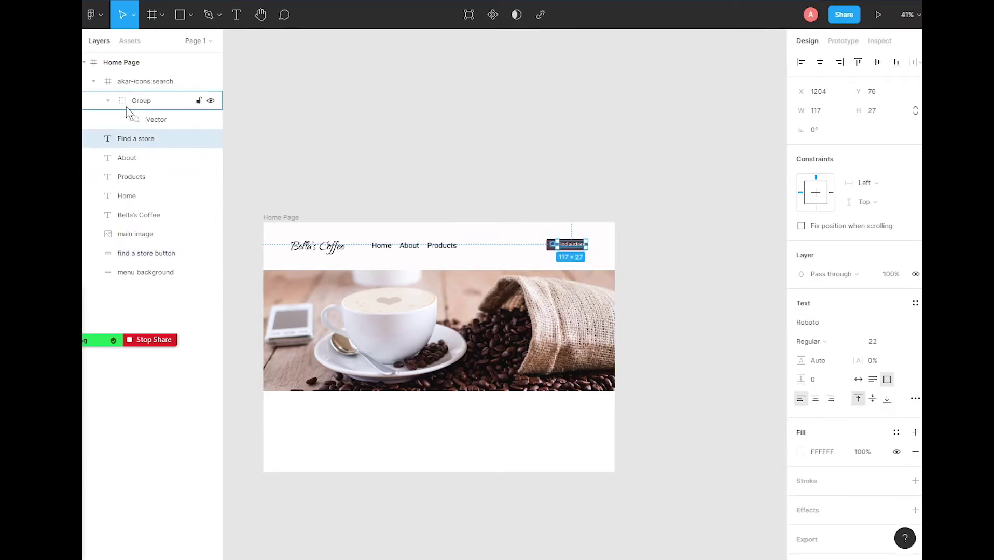
click(161, 122)
right_click(161, 123)
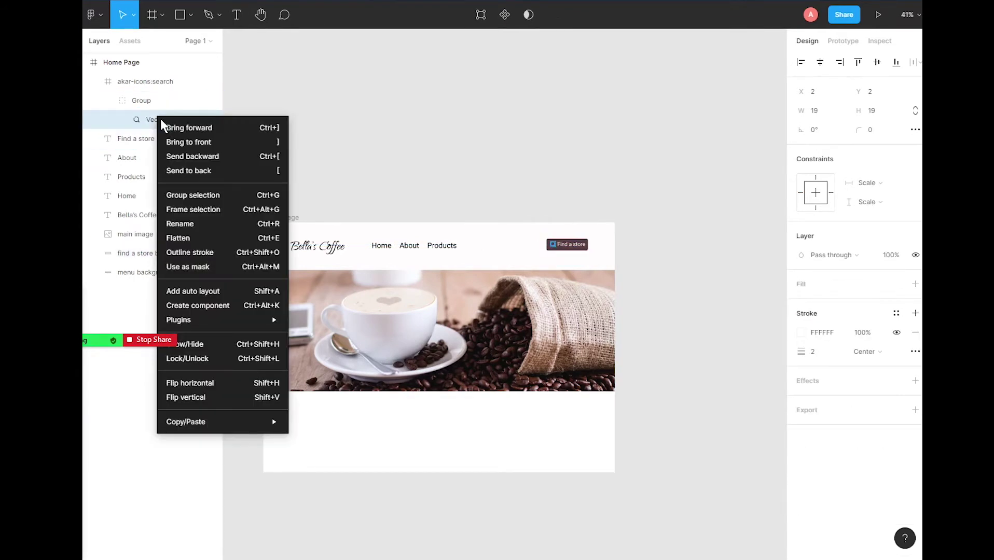
click(142, 121)
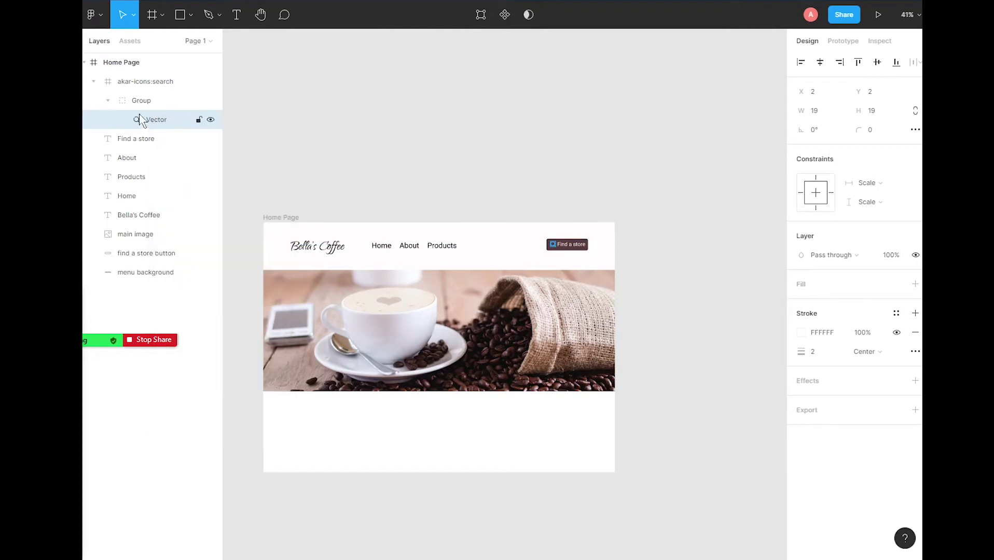
click(648, 254)
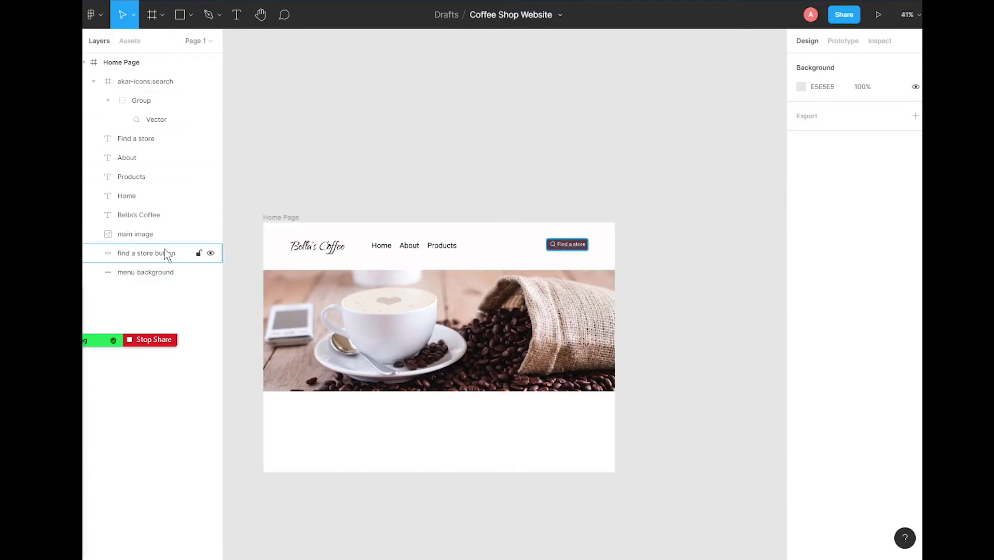
Step: Group the find a store button rectangle, the Find a store text and the search icon's vector together
click(151, 266)
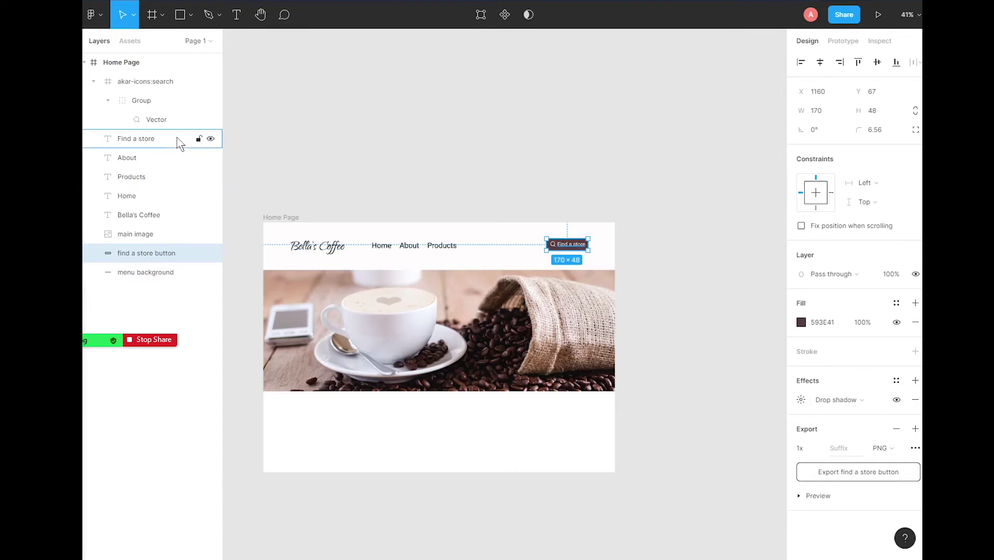
shift+click(158, 140)
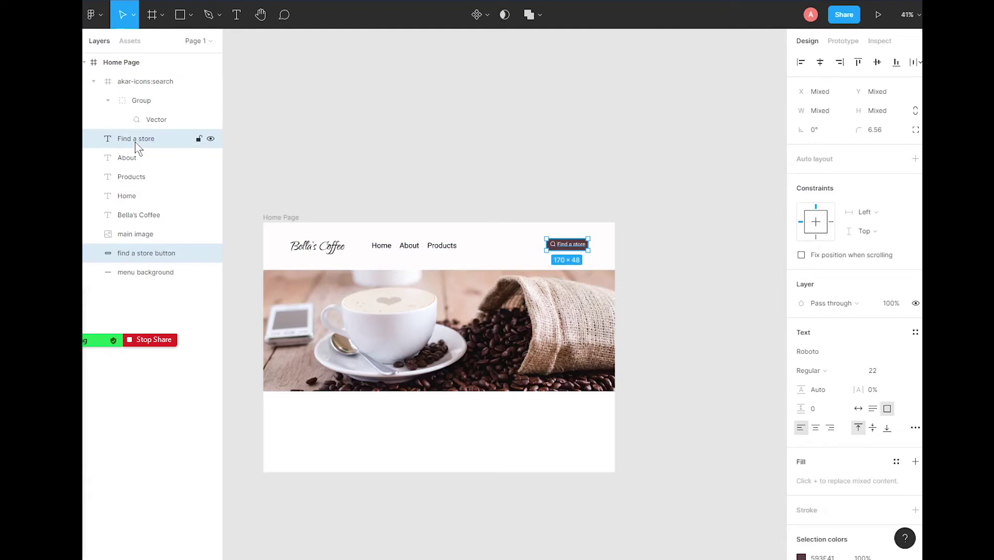
shift+click(161, 123)
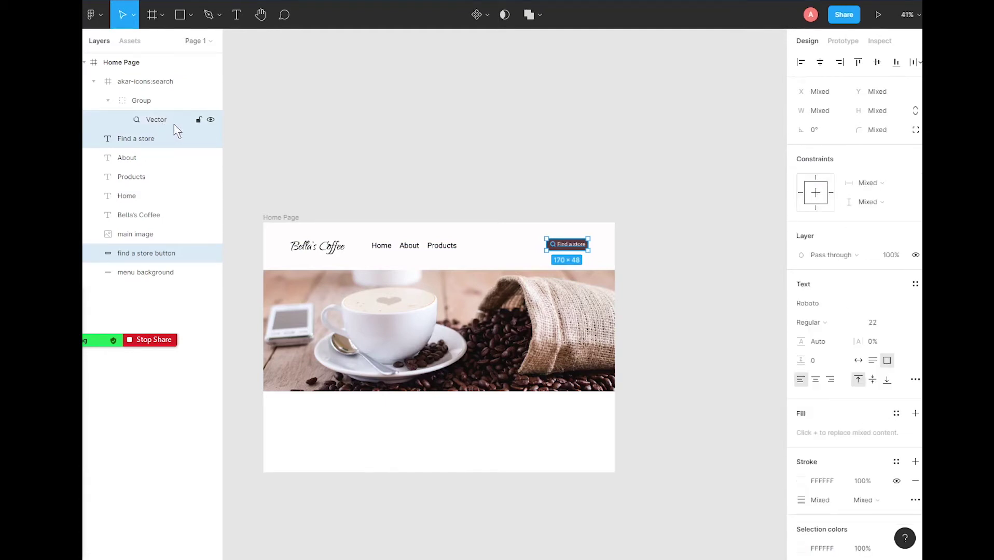
right_click(174, 125)
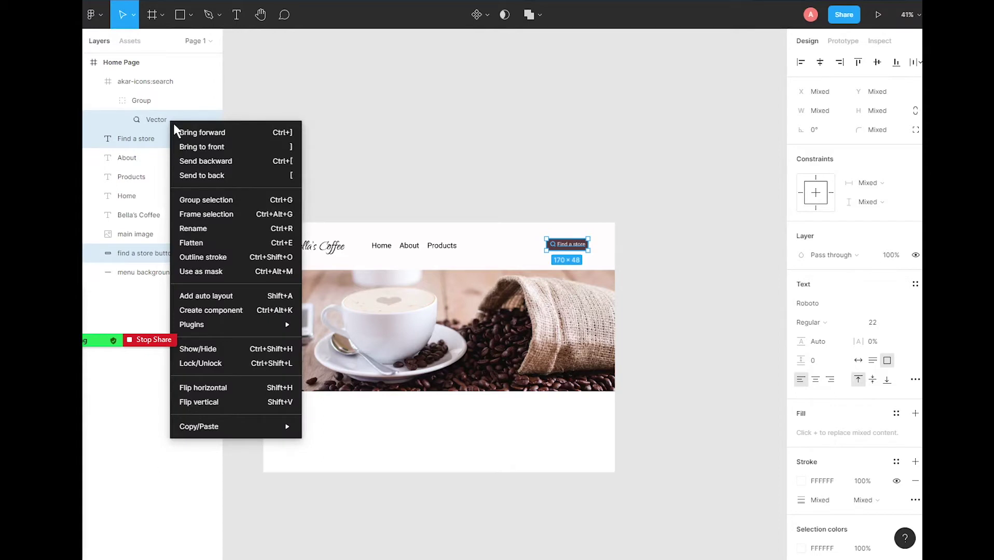
click(236, 200)
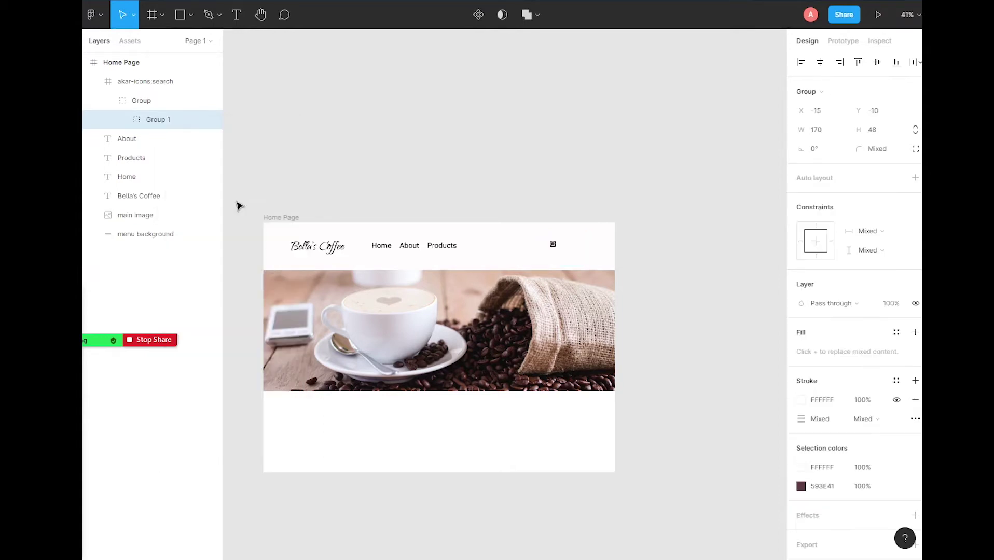
Step: Rename the new button group as "Find a store"
double_click(156, 119)
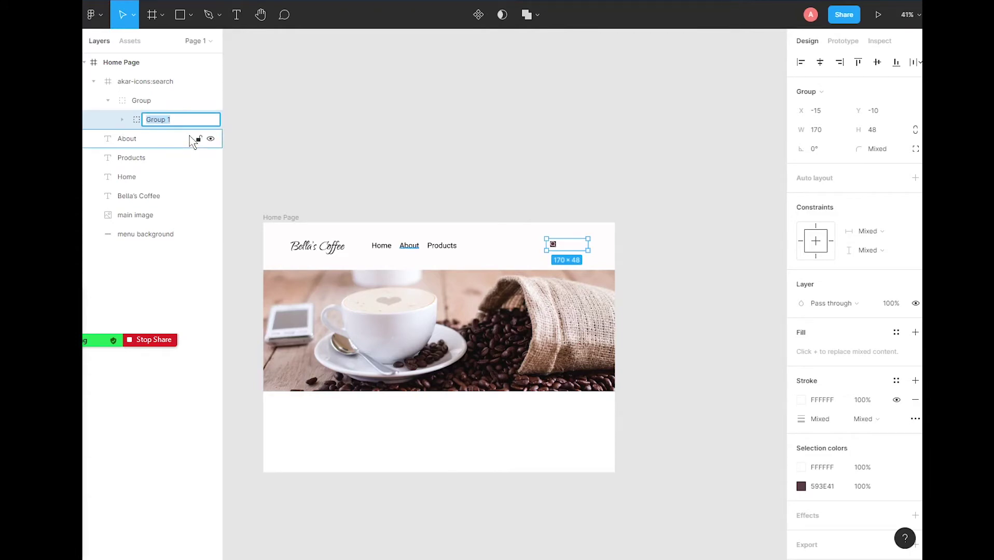
text(S)
text(ind a store)
key(Return)
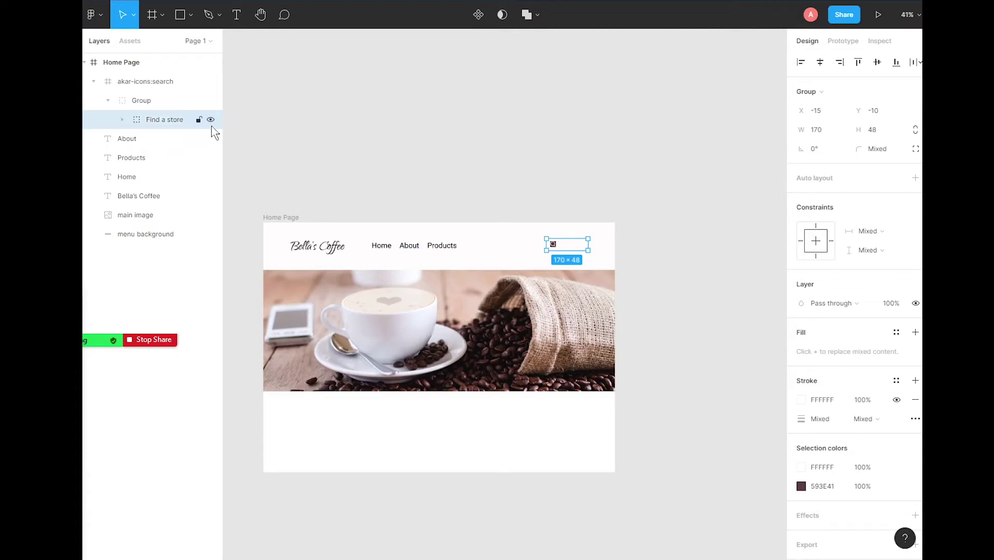
Step: Move the Find a store group out of the akar-icons:search frame to the first level of the Home Page frame
click(121, 122)
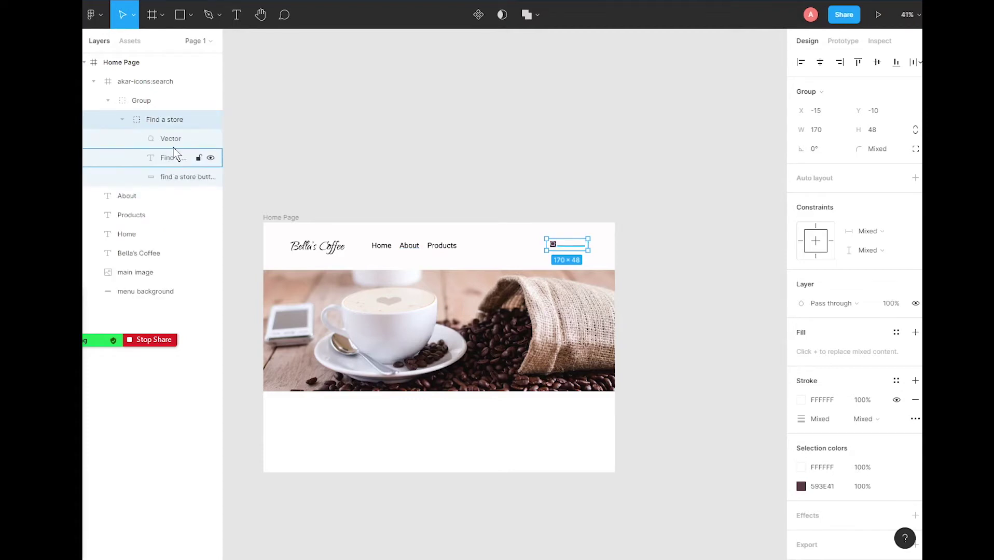
right_click(152, 113)
click(166, 129)
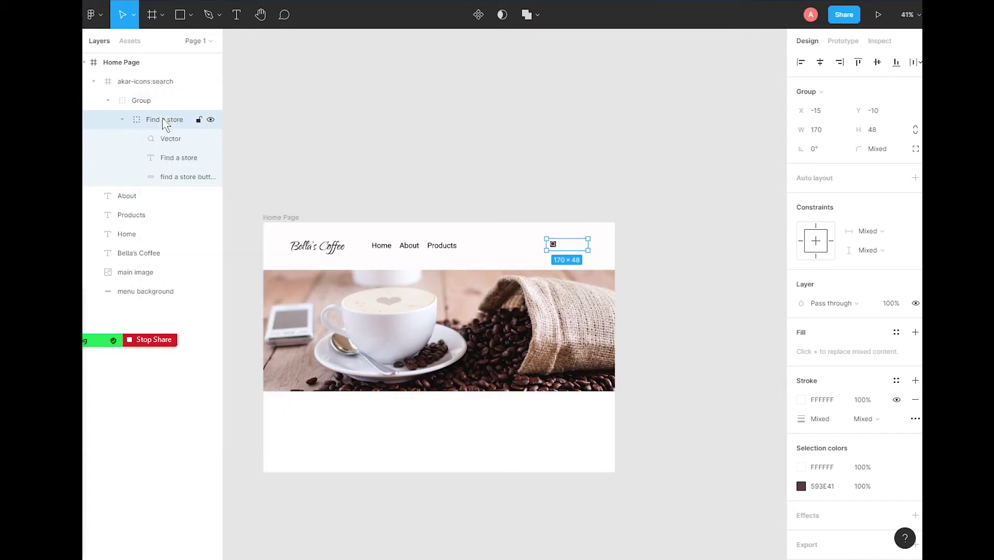
drag(169, 75, 173, 78)
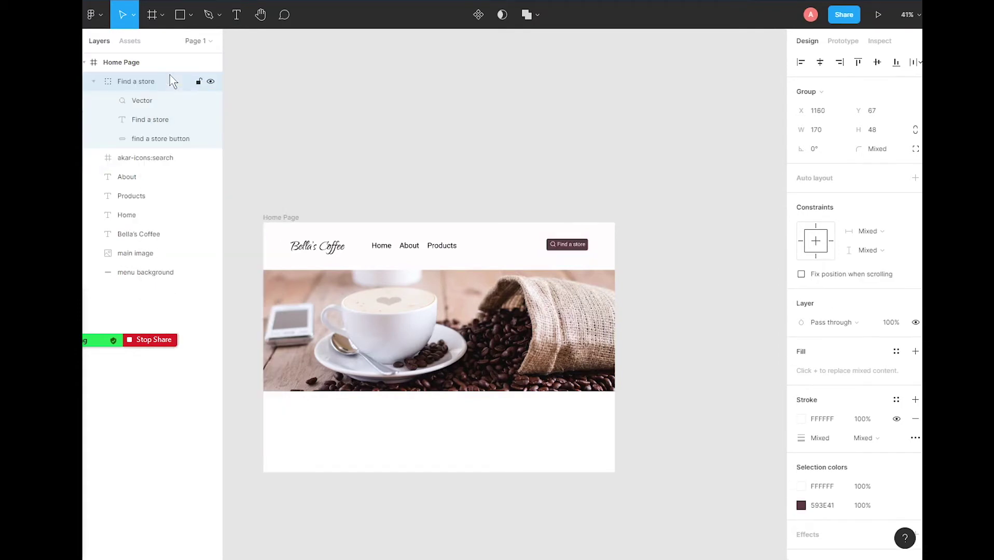
Step: Delete the leftover akar-icons:search frame and collapse the Find a store group in the layer list
click(171, 161)
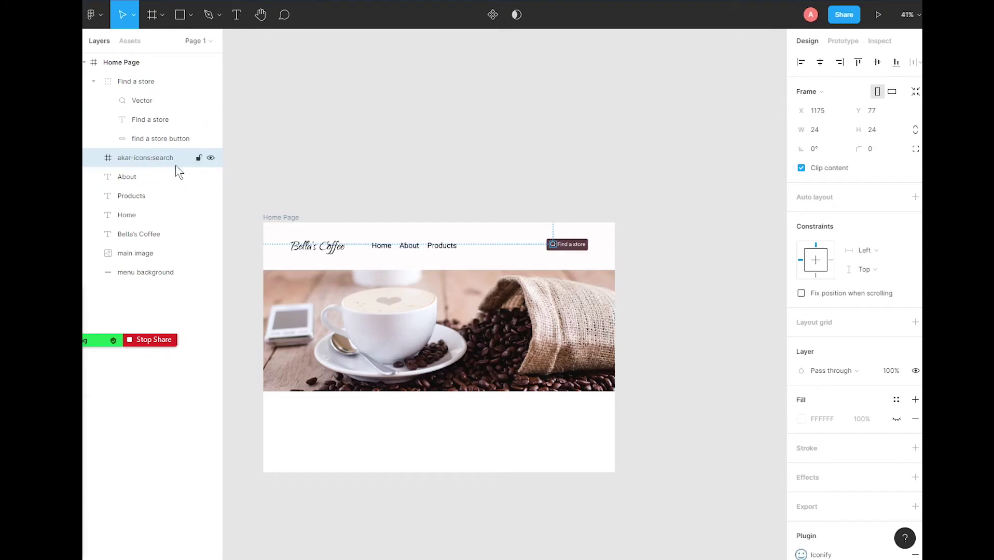
key(Delete)
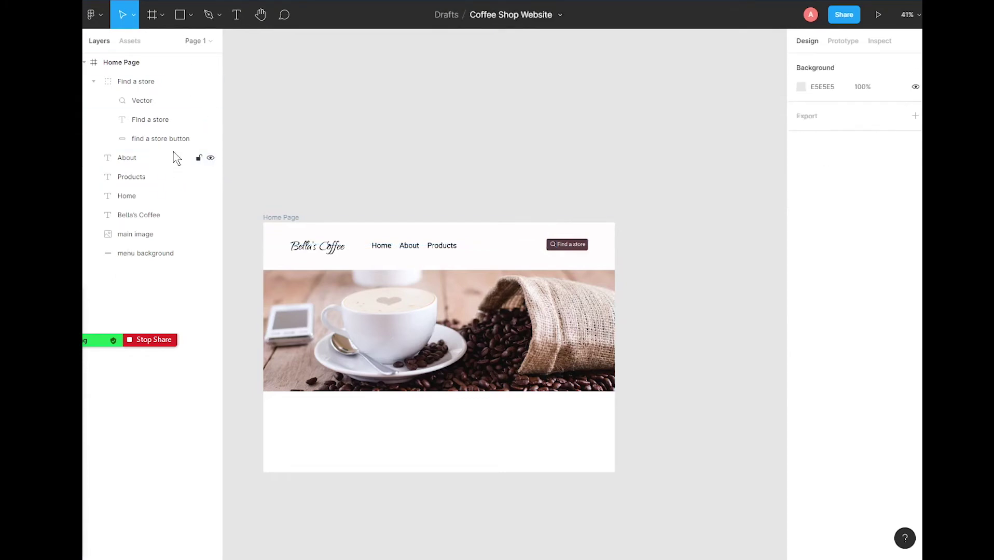
click(95, 82)
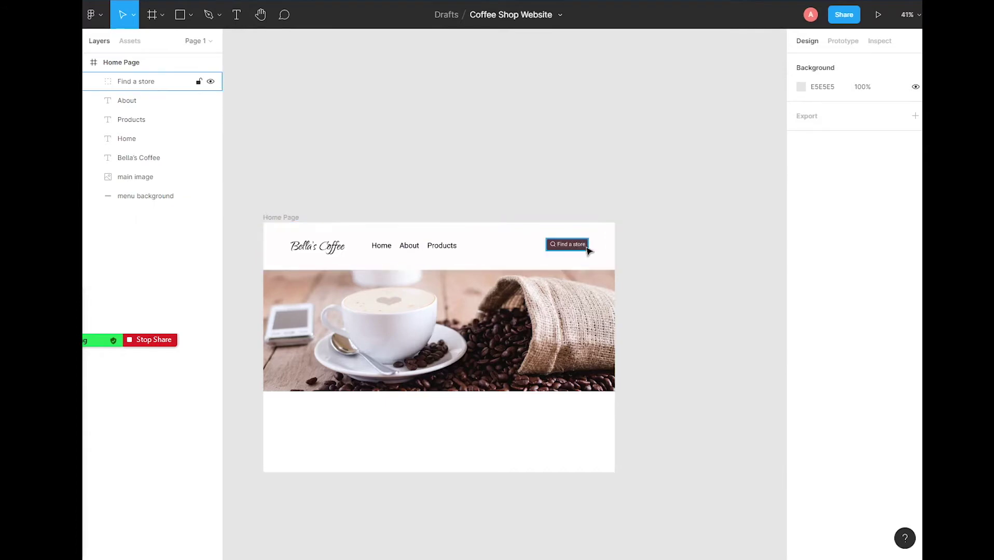
Step: Duplicate the Find a store group and place the copy in the blank area below the main image, at about X 990, Y 849
click(127, 89)
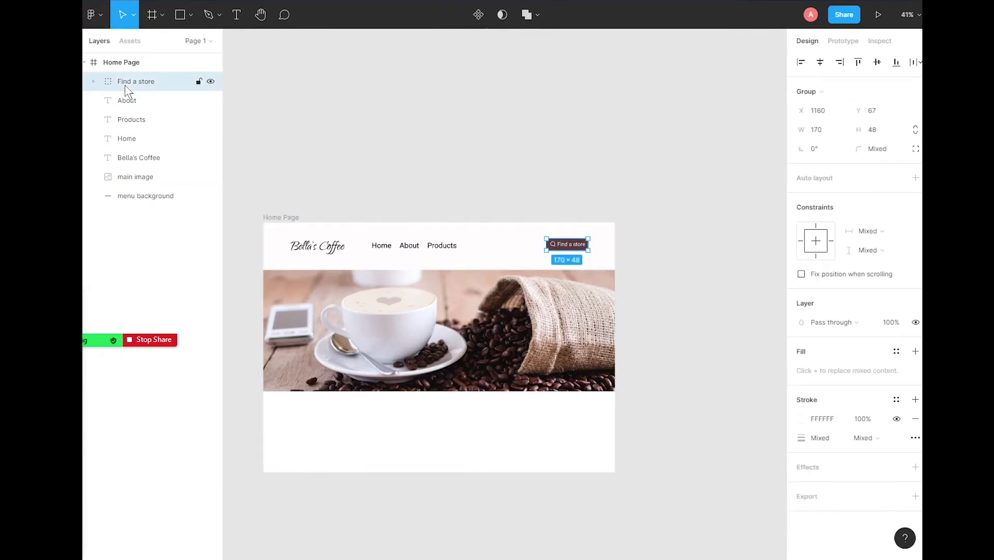
right_click(125, 83)
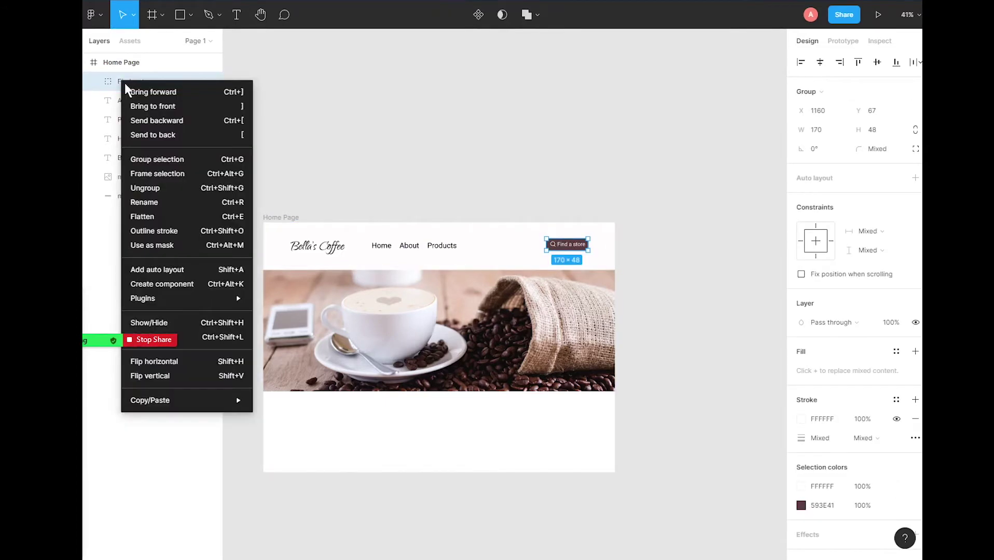
key(Escape)
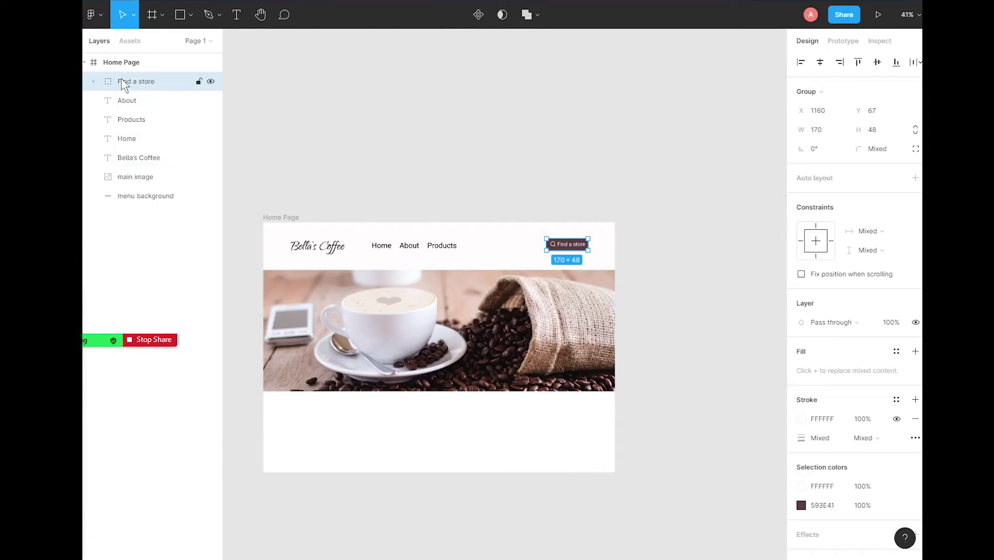
key(ctrl+v)
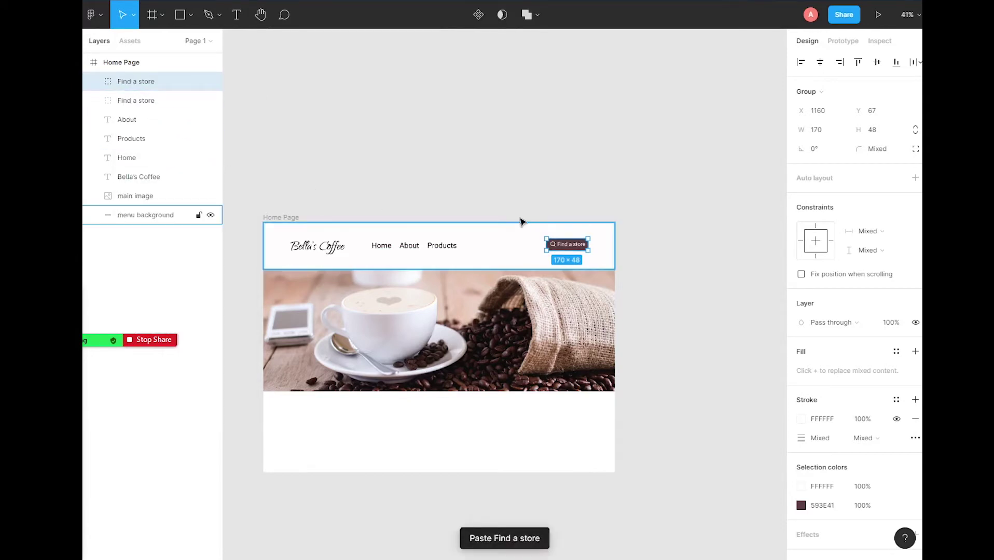
drag(568, 246, 526, 438)
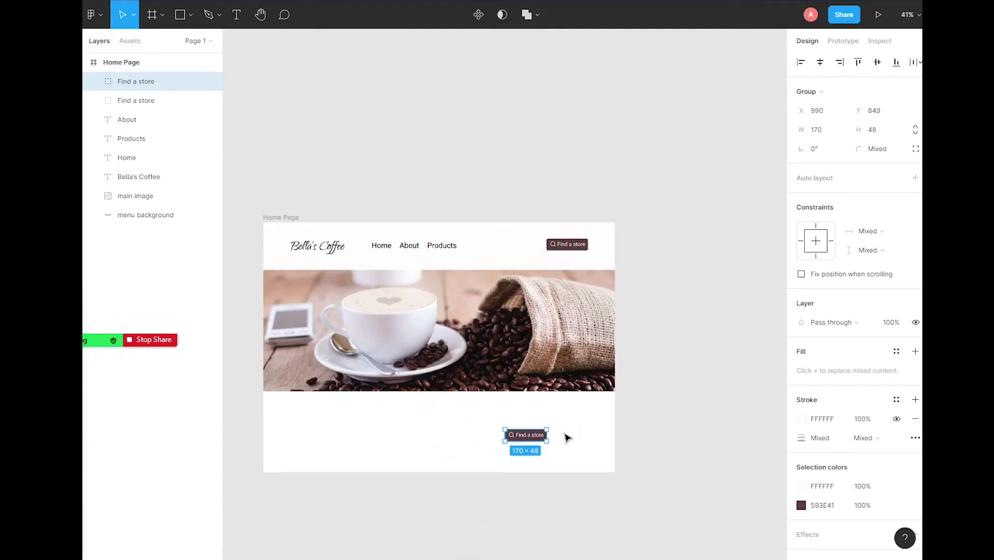
Step: Delete the duplicate Find a store group from the blank area below the main image
key(Delete)
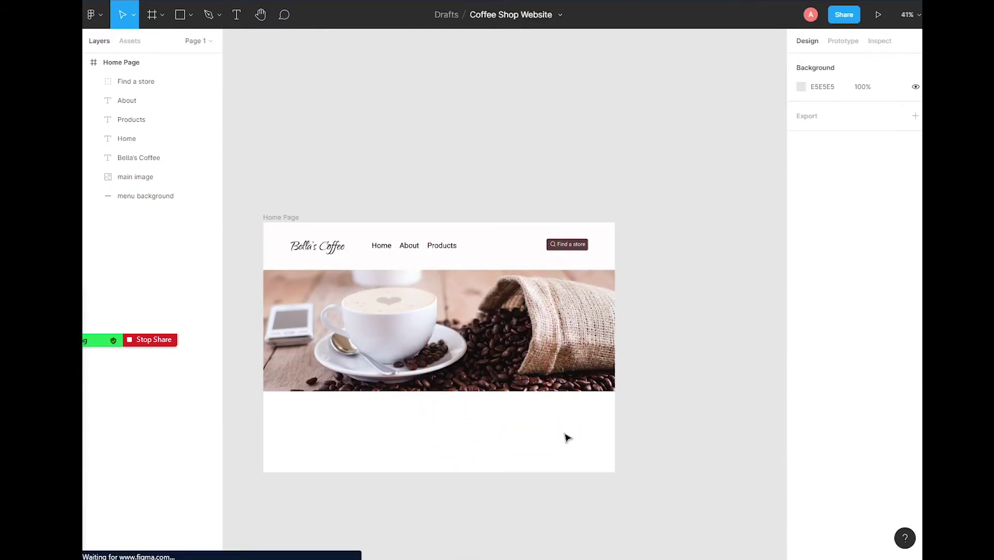
Step: Add a drop shadow effect to the menu background and open the effect's settings
click(490, 261)
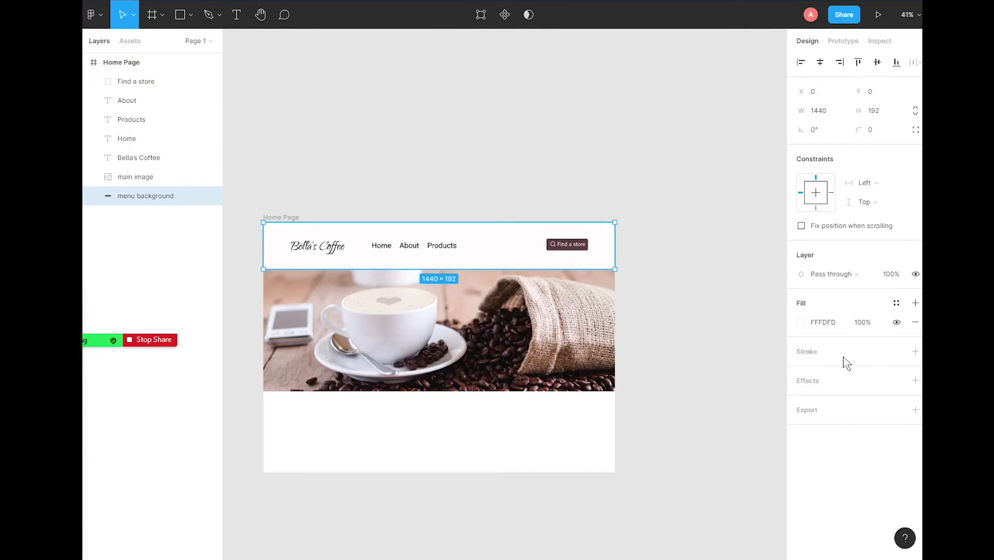
click(915, 382)
click(802, 406)
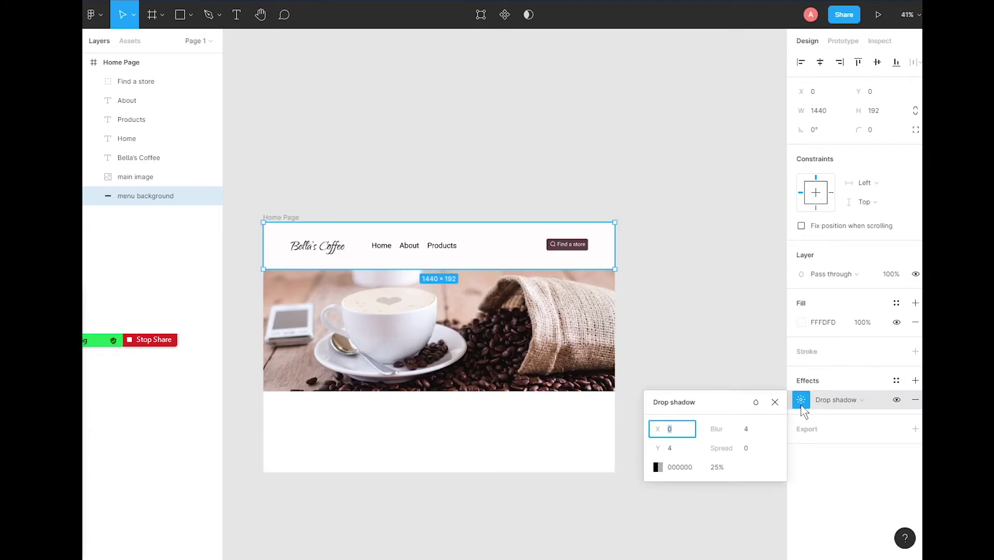
Step: Reduce the menu background's height to 175 and position the main image directly beneath it at Y 175
click(437, 328)
drag(438, 328, 436, 330)
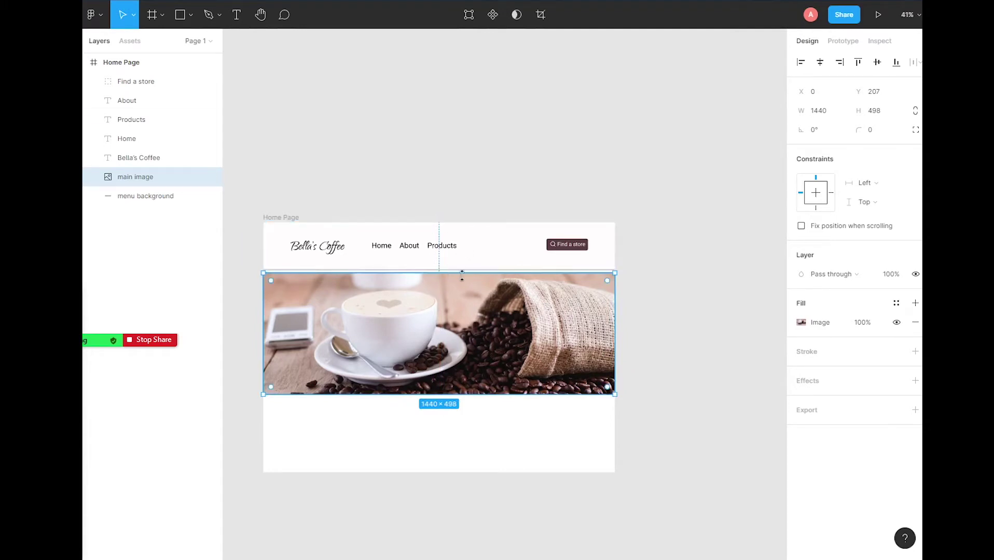
click(474, 260)
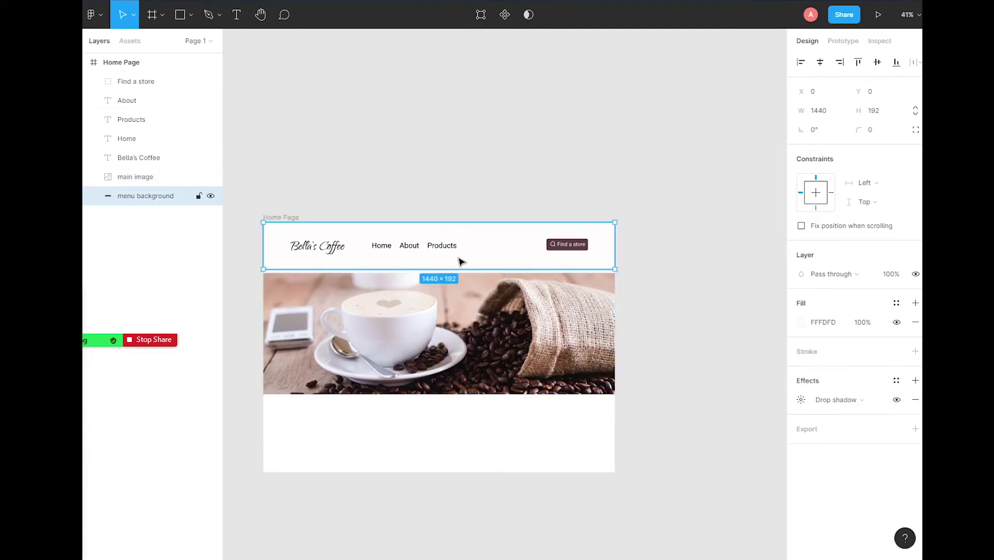
drag(419, 268, 419, 265)
click(714, 321)
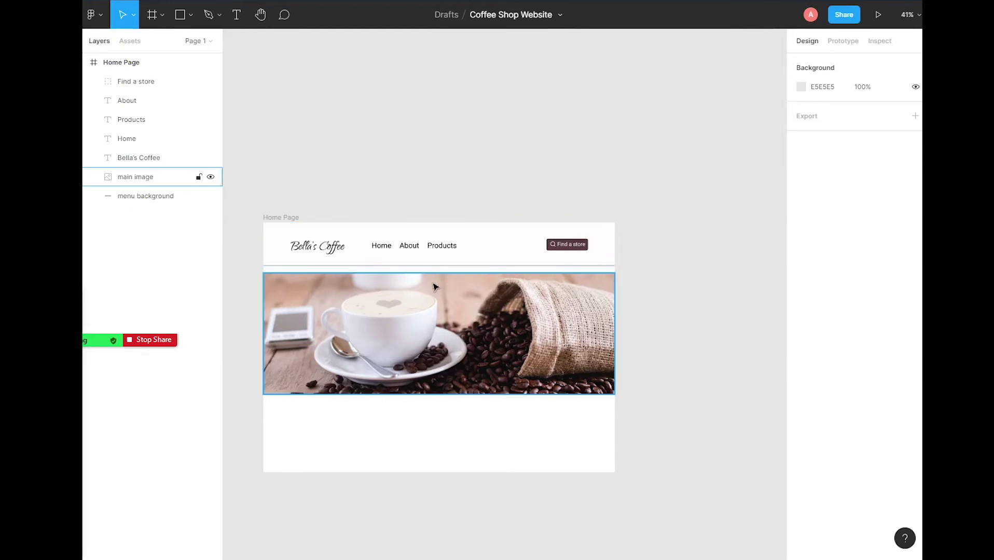
drag(439, 296, 437, 290)
Step: Group the menu background, Bella's Coffee, Home, Products, About and Find a store layers together, leaving out the main image
click(493, 246)
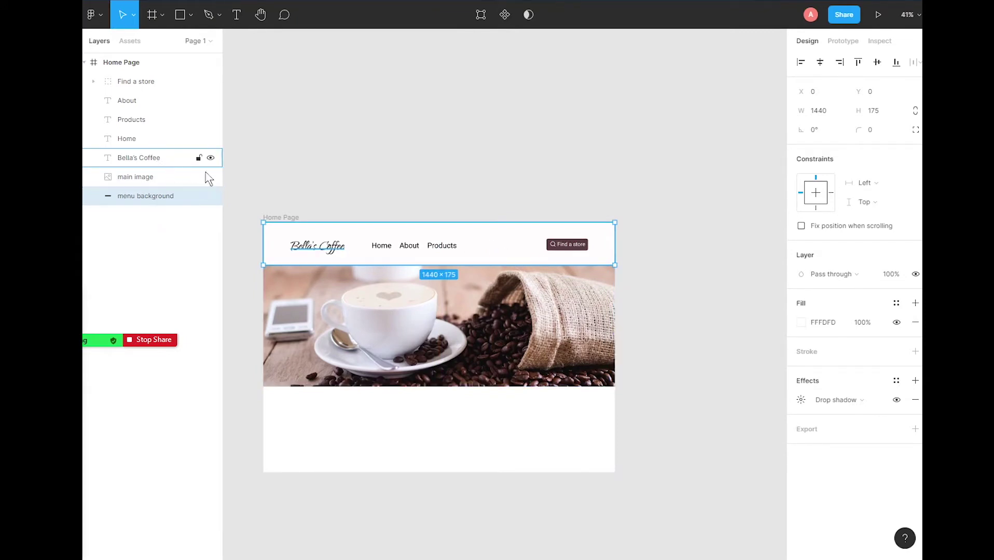
shift+click(164, 170)
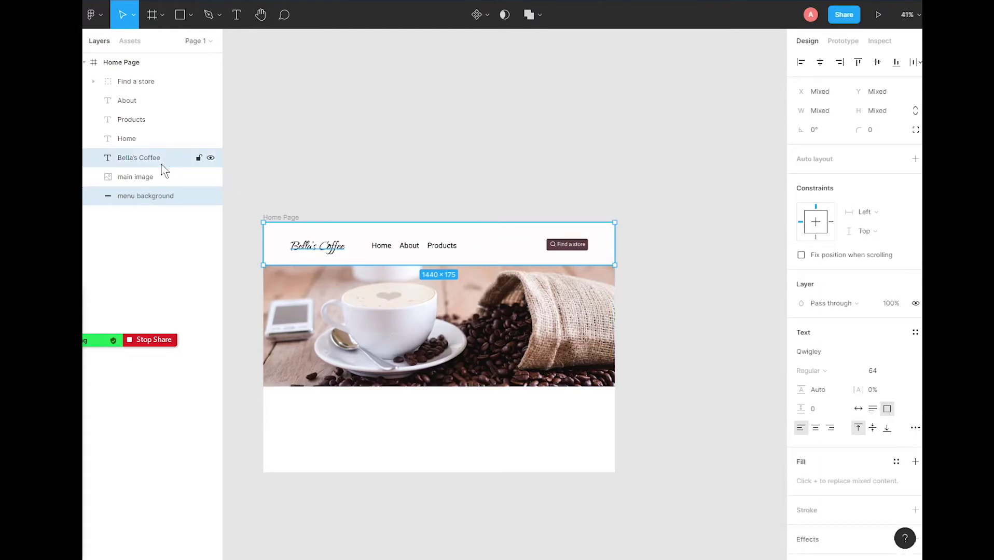
shift+click(151, 142)
shift+click(150, 122)
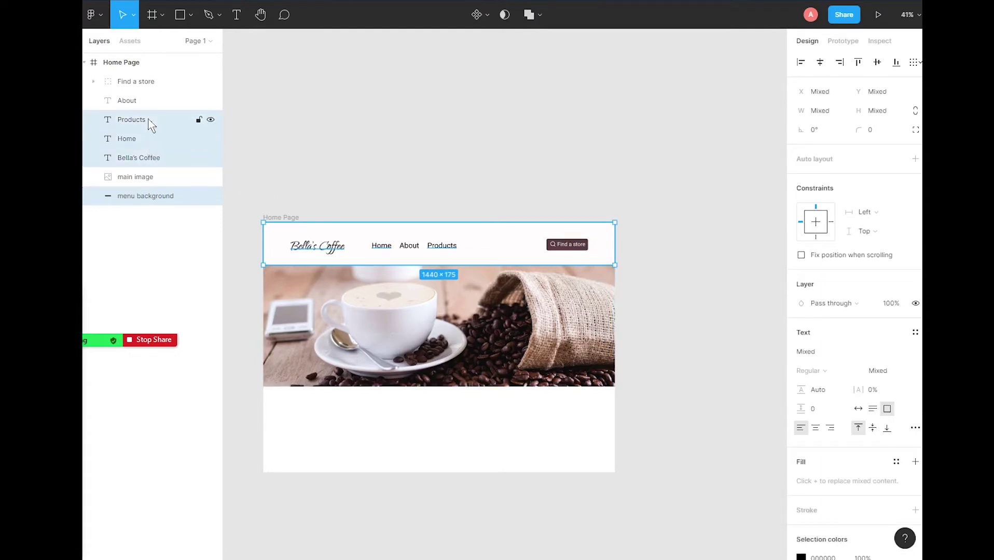
shift+click(149, 102)
shift+click(146, 81)
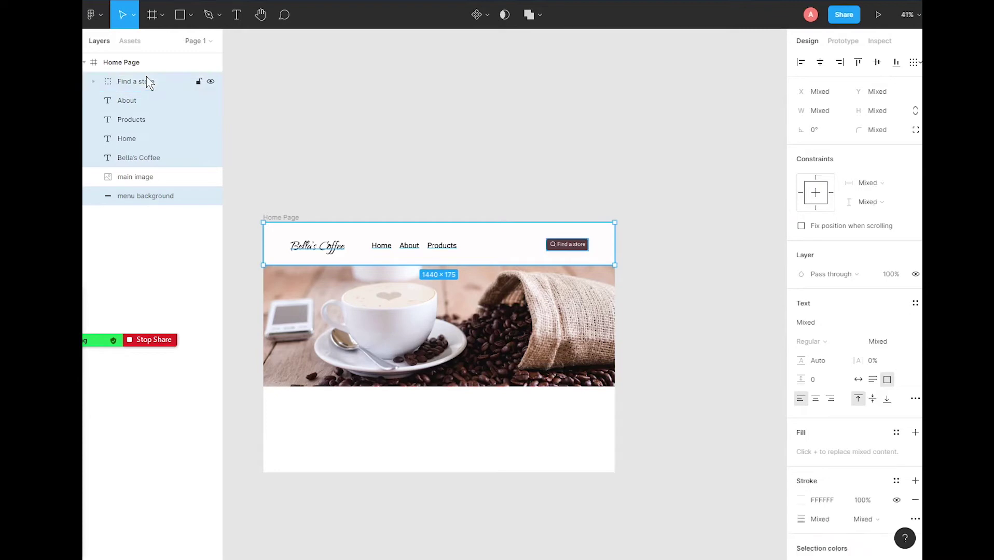
right_click(149, 82)
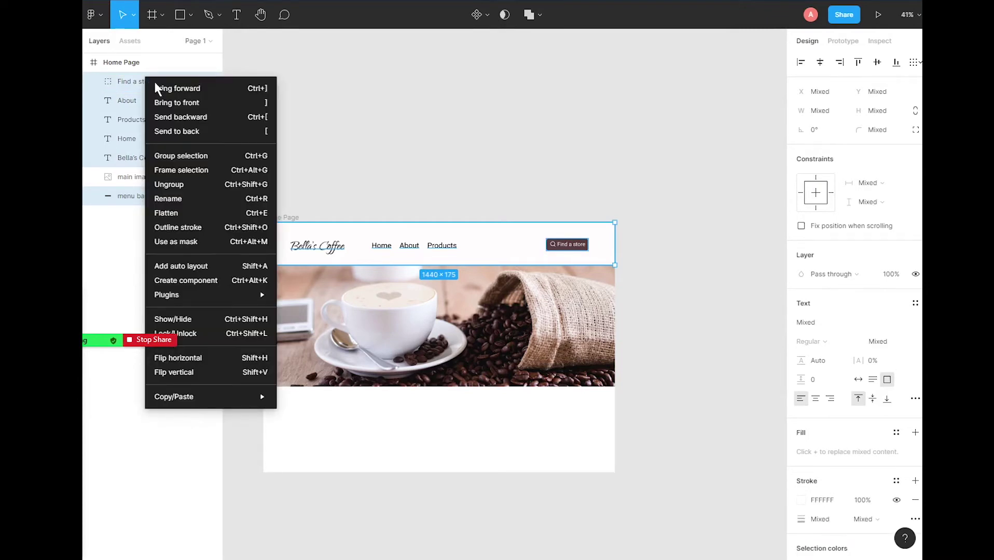
click(188, 154)
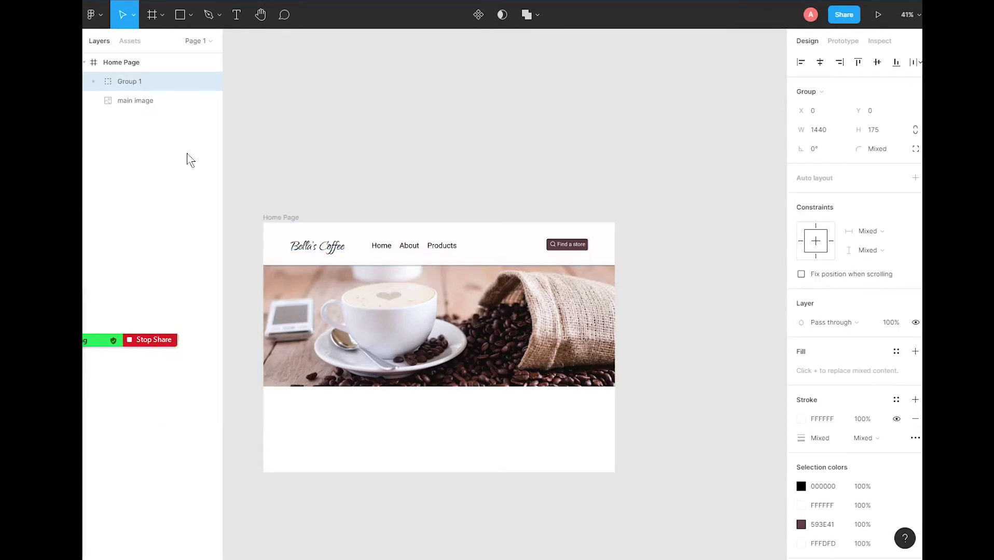
Step: Rename the new group of menu layers as "Navbar"
double_click(136, 85)
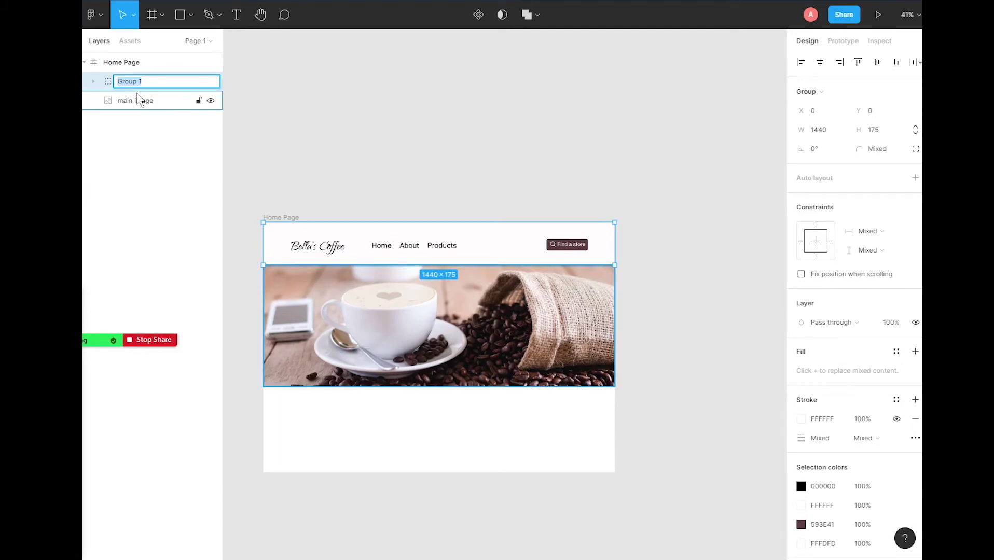
text(Navbar)
key(Return)
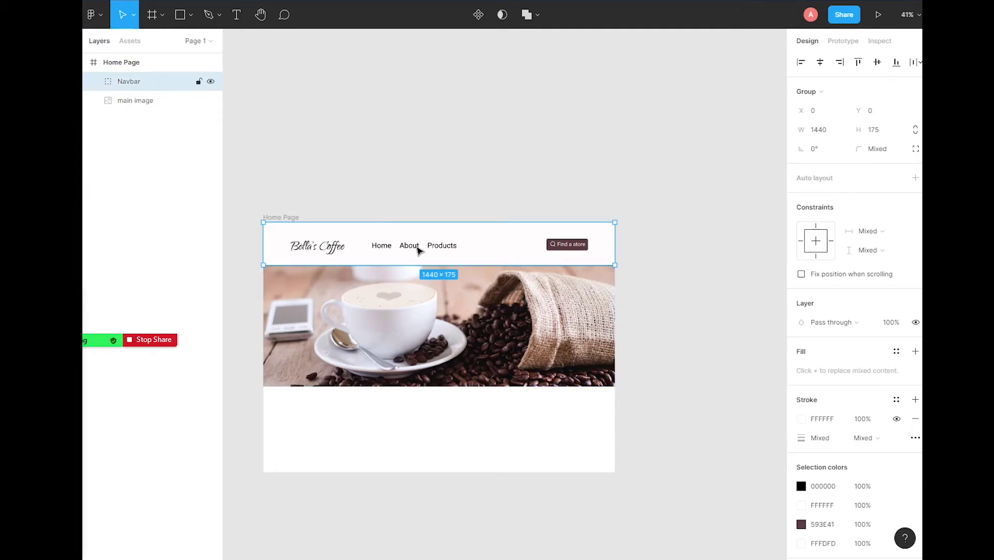
Step: Expand the Navbar group in the layer list and turn the group into a component
click(93, 81)
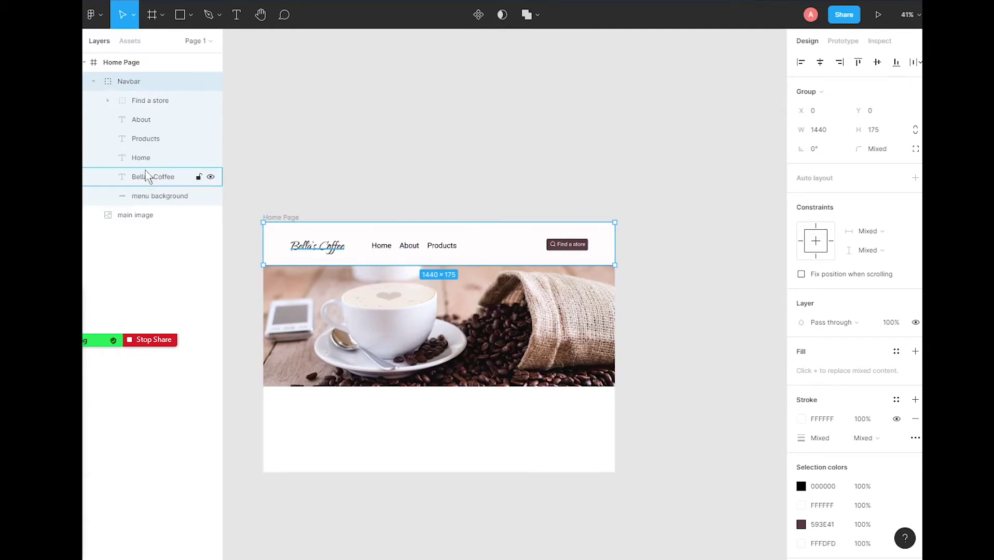
click(95, 82)
click(94, 82)
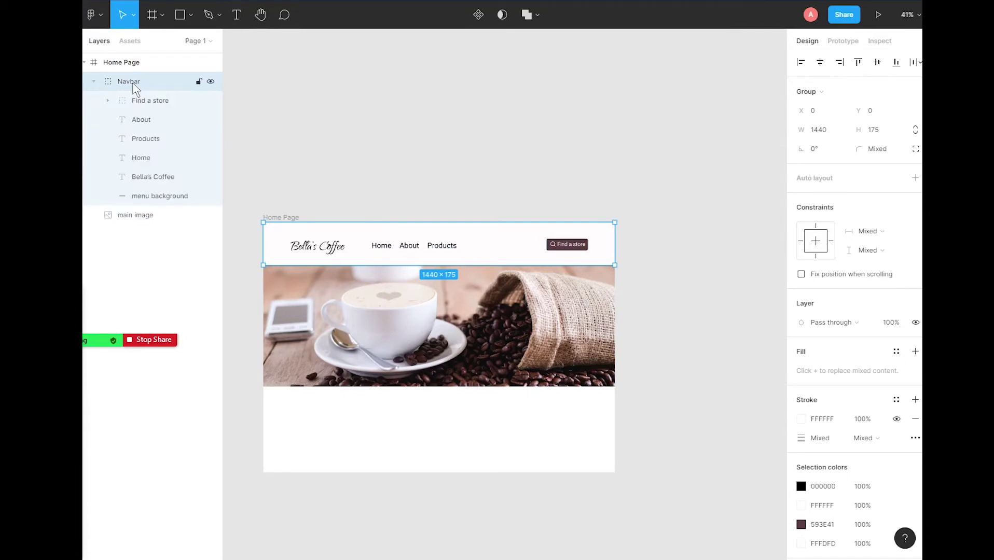
right_click(138, 88)
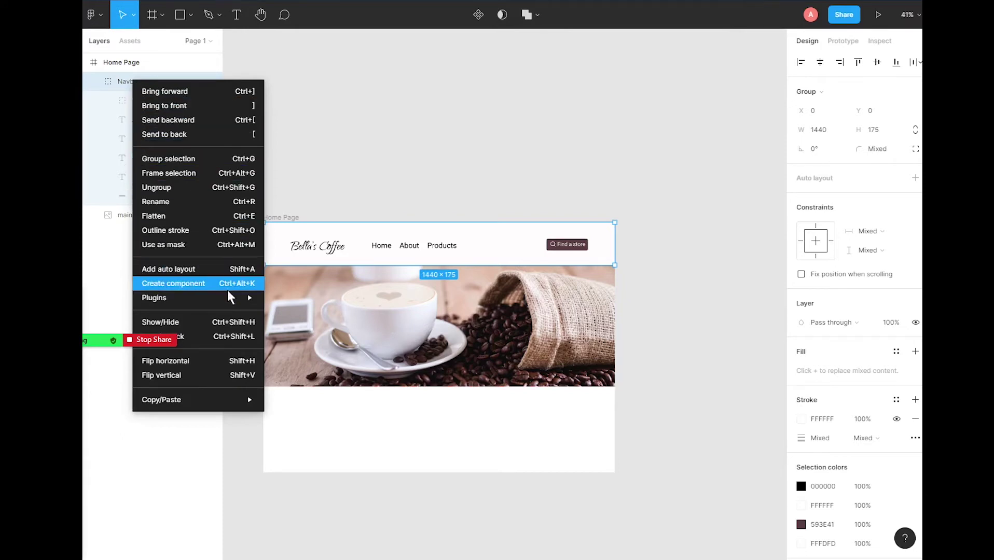
click(207, 282)
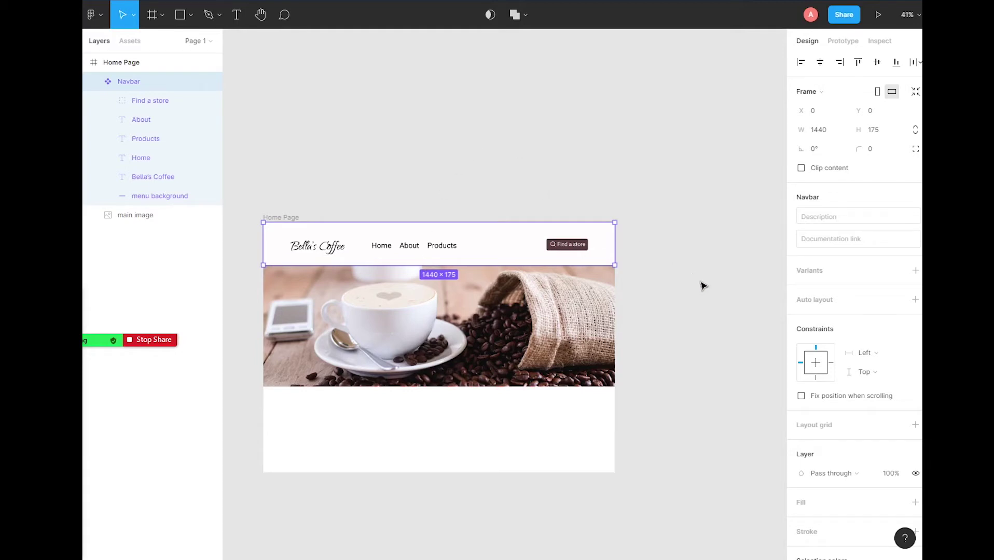
Step: Duplicate the Home Page frame beside the original and rename the copy as "About Page"
click(691, 310)
click(147, 74)
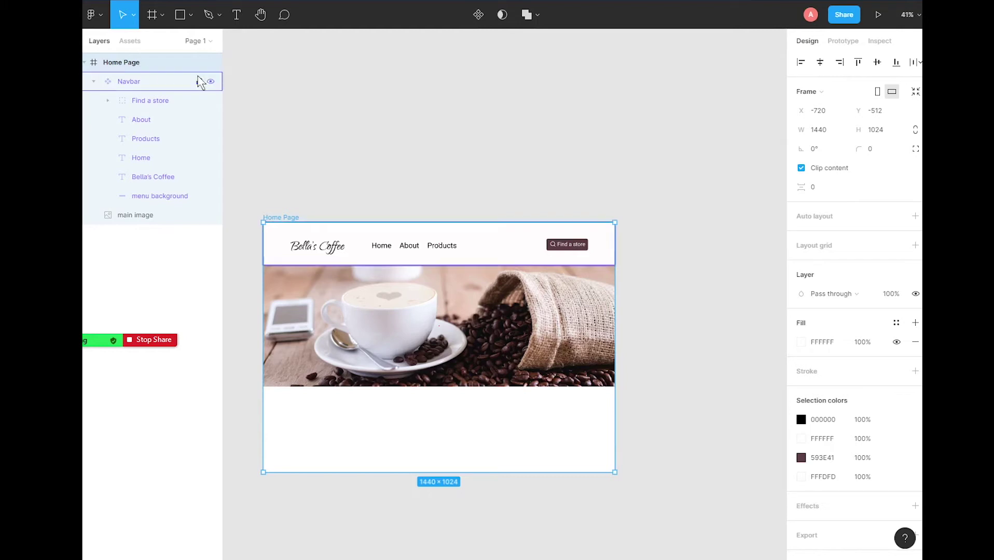
key(ctrl+v)
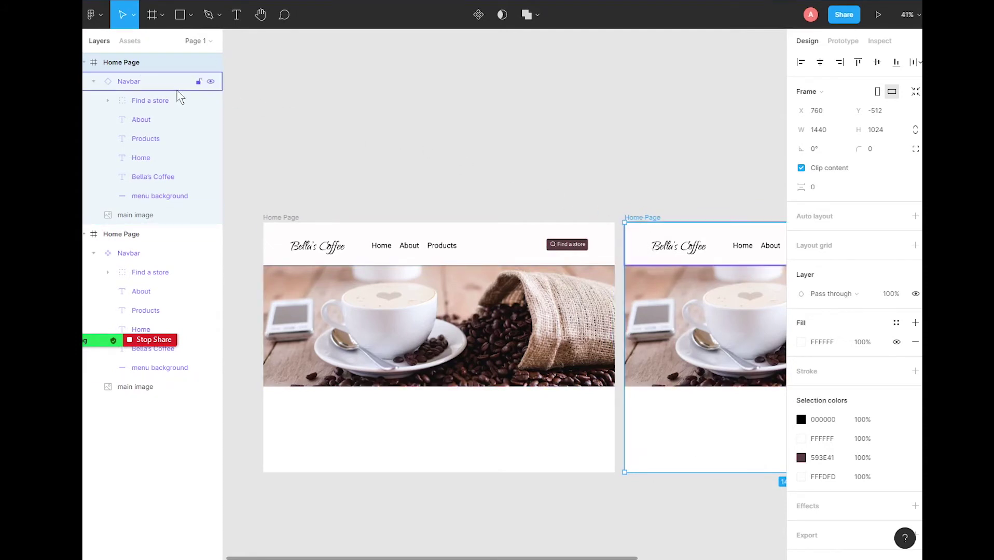
double_click(121, 62)
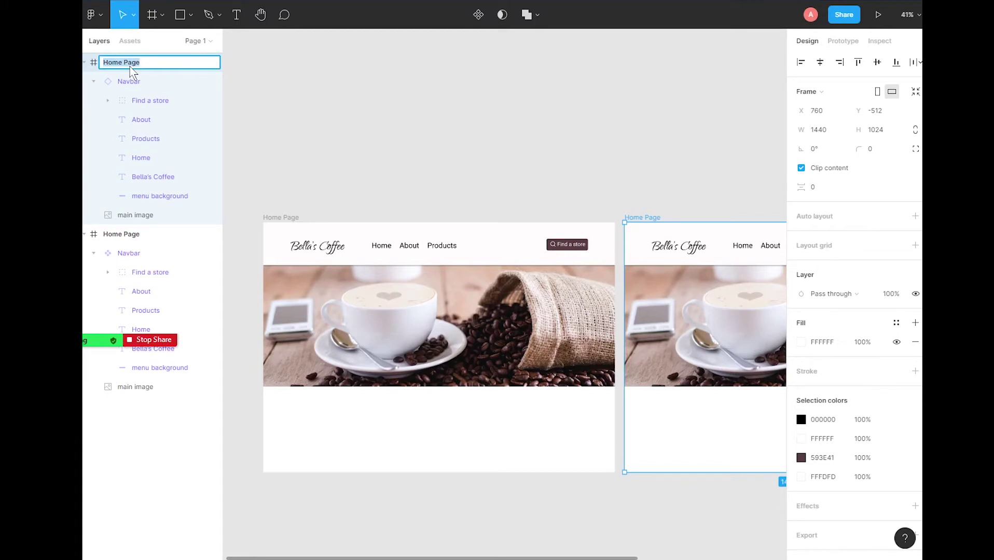
text(About)
key(Return)
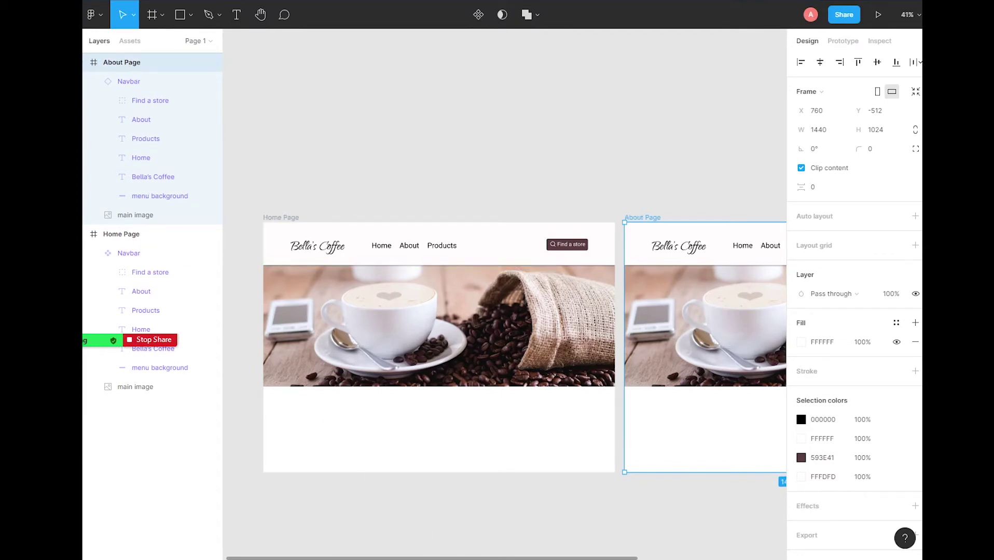
Step: Delete the main image from the About Page frame, keeping its Navbar
scroll(506, 345, right, 5)
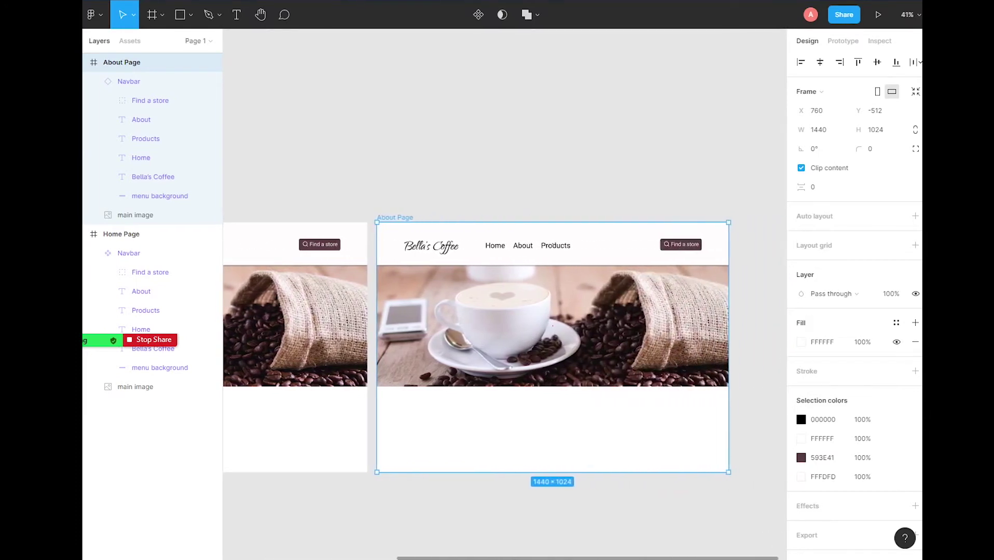
scroll(506, 345, right, 2)
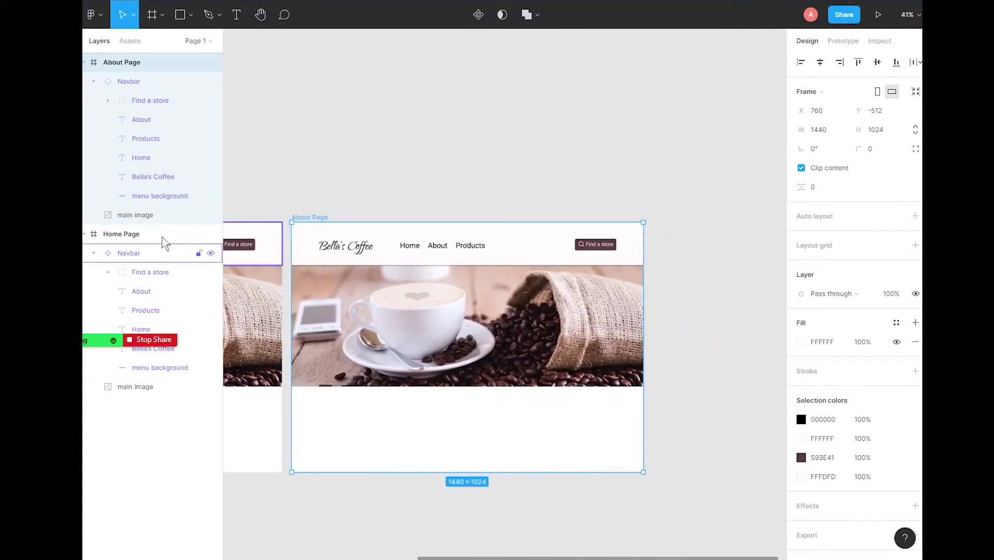
click(147, 216)
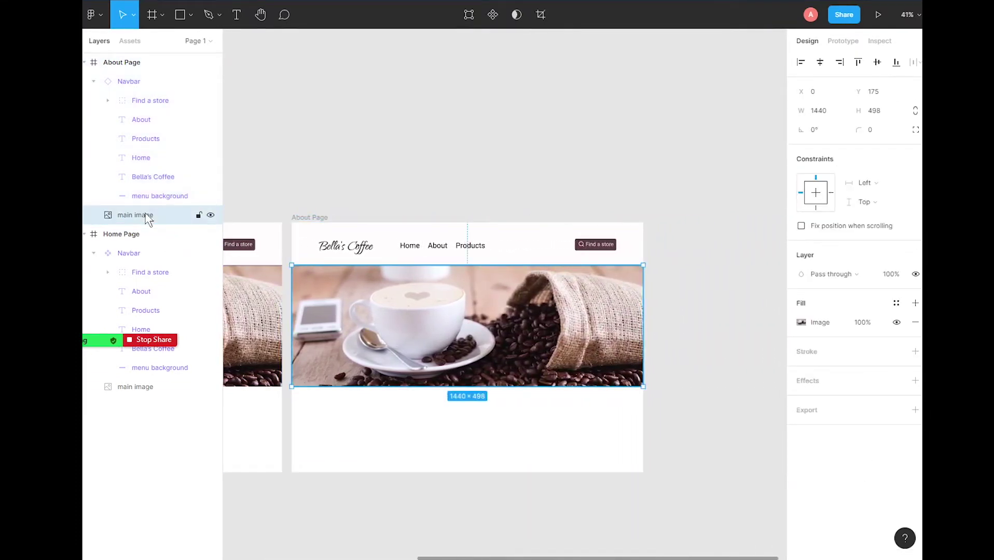
key(Delete)
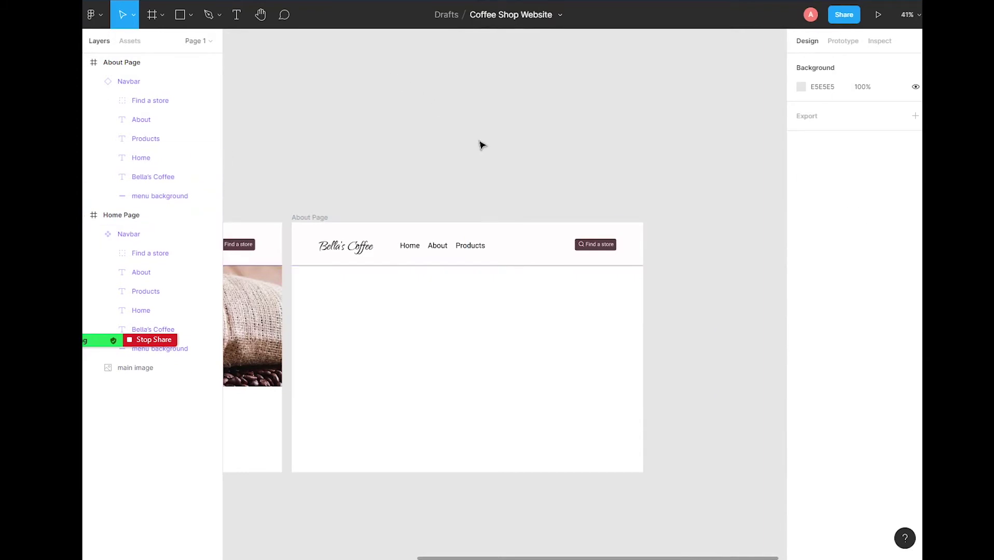
Step: Search the Unsplash plugin for "team" photos
click(103, 17)
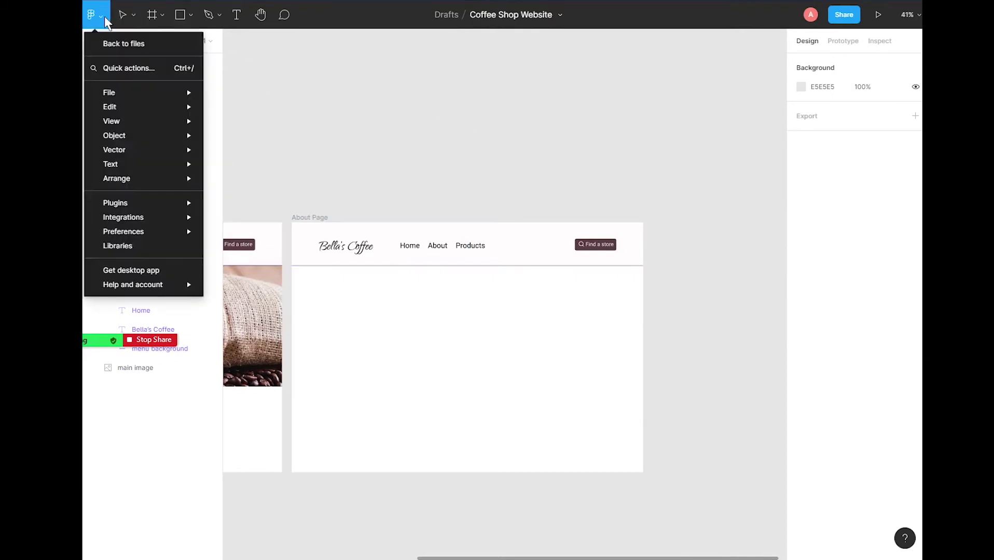
mouse_move(155, 213)
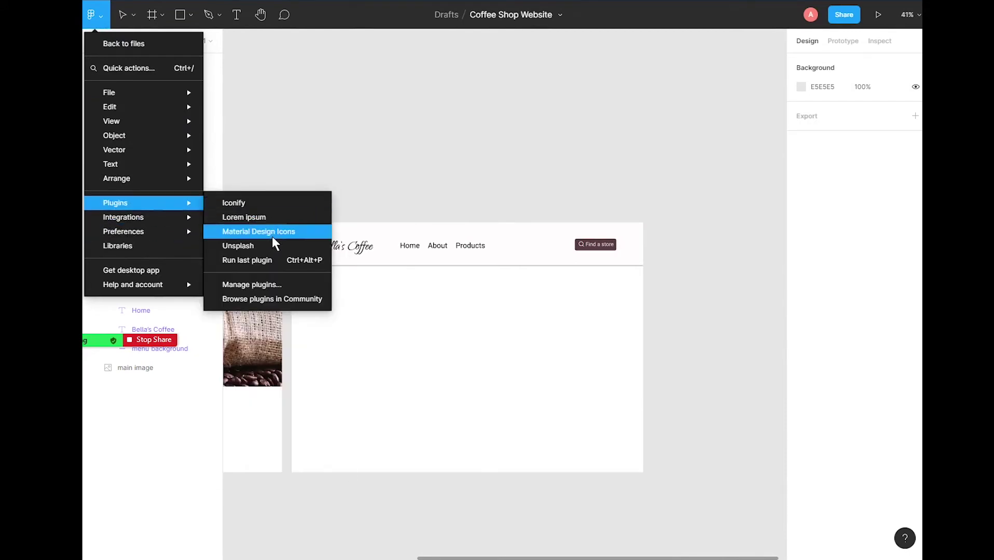
click(274, 246)
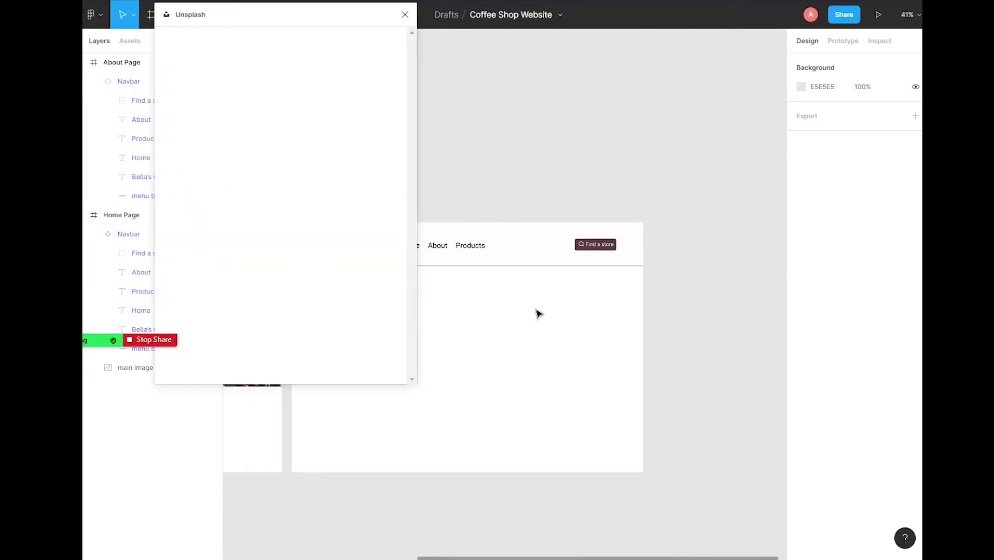
click(255, 74)
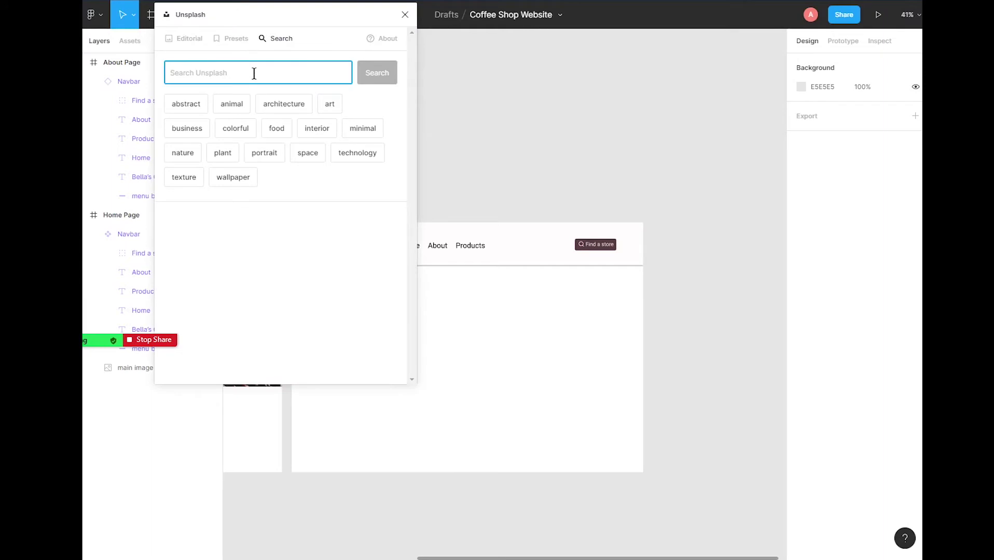
text(team)
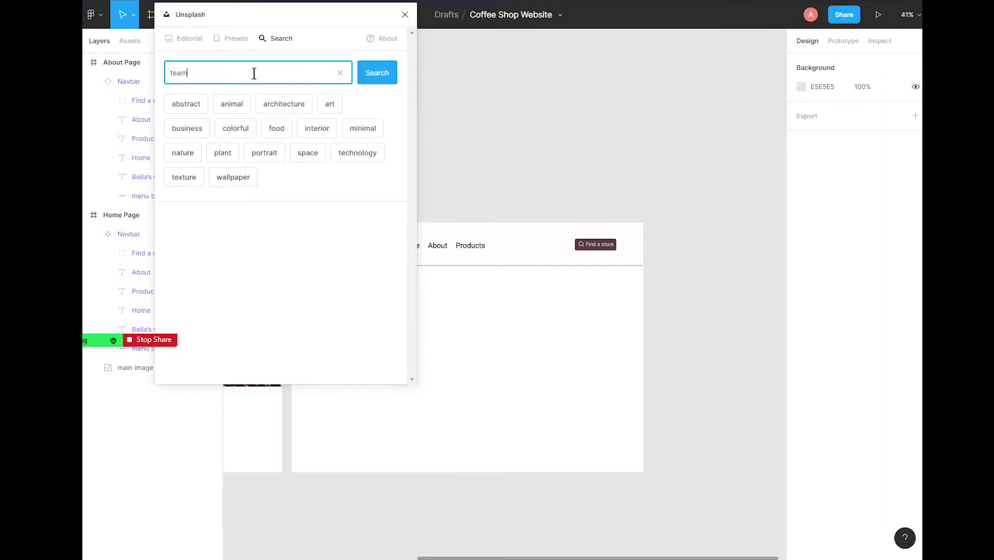
key(Return)
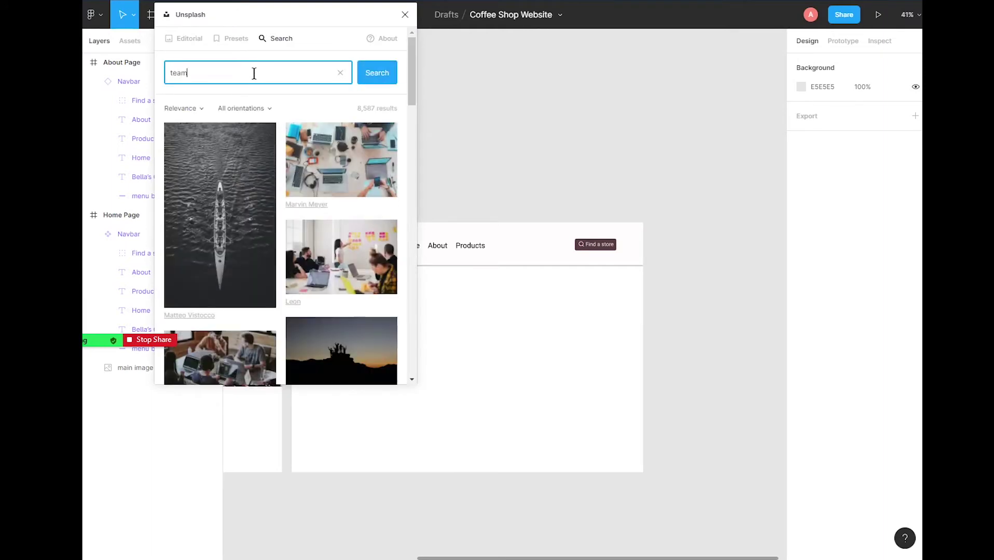
Step: Insert the Unsplash photo of four friends embracing at sunset and close the plugin
scroll(345, 282, down, 6)
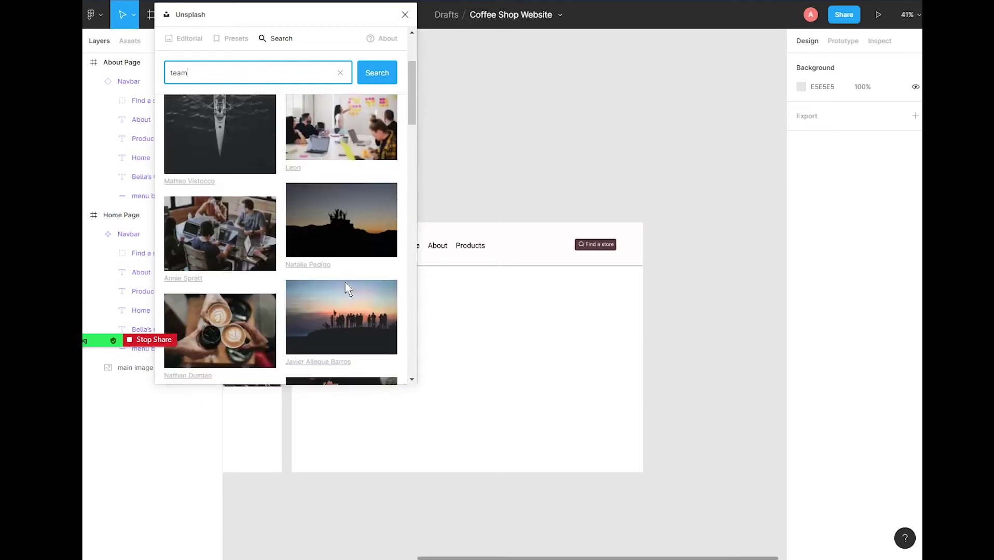
scroll(370, 287, down, 8)
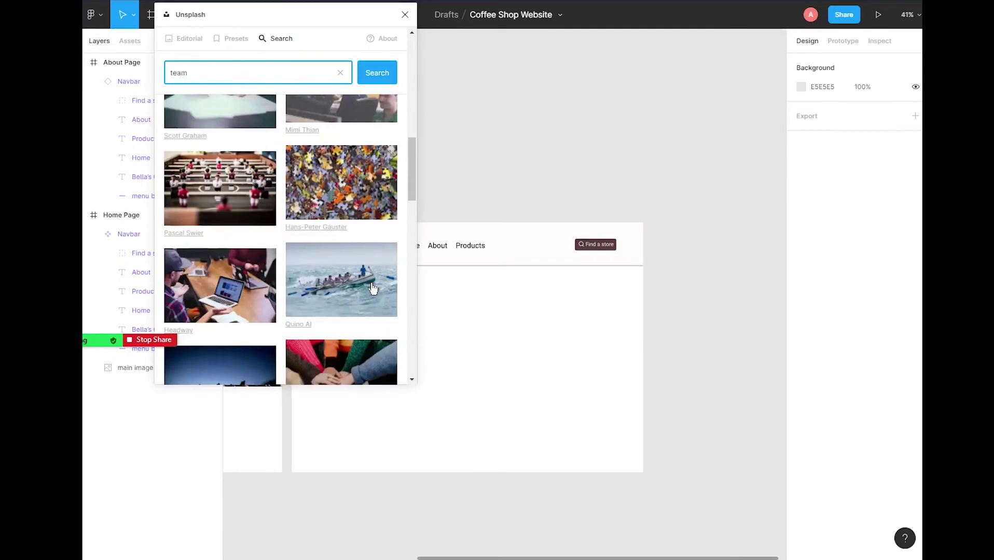
scroll(372, 288, down, 2)
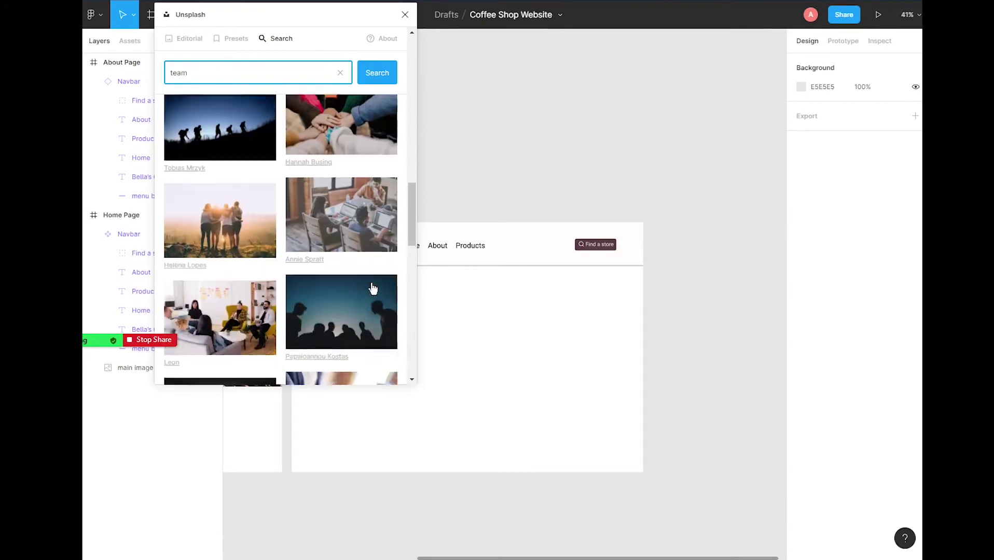
click(231, 227)
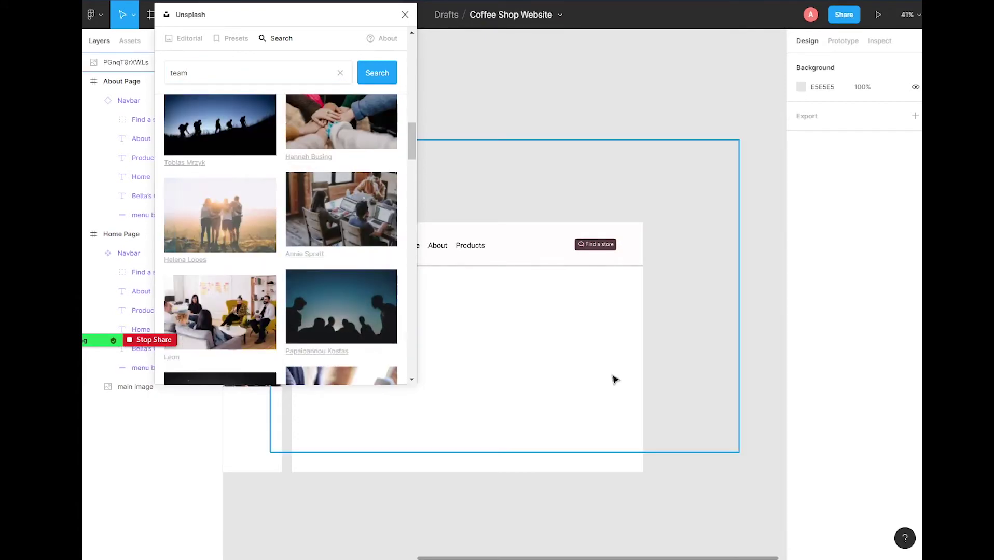
click(405, 14)
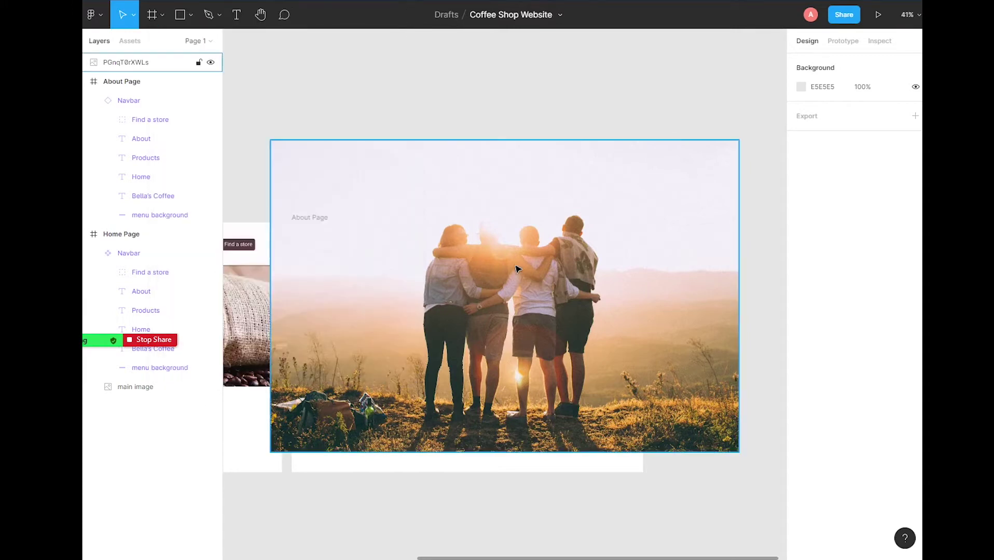
Step: Resize the team photo to about 711 × 797 and position it below the navbar on the left half of the About Page
click(604, 227)
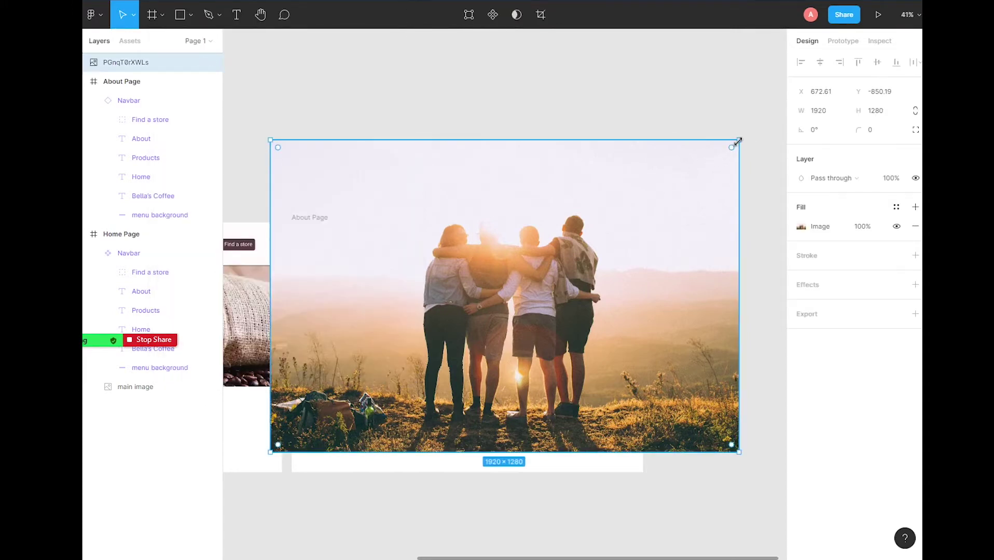
drag(738, 141, 448, 299)
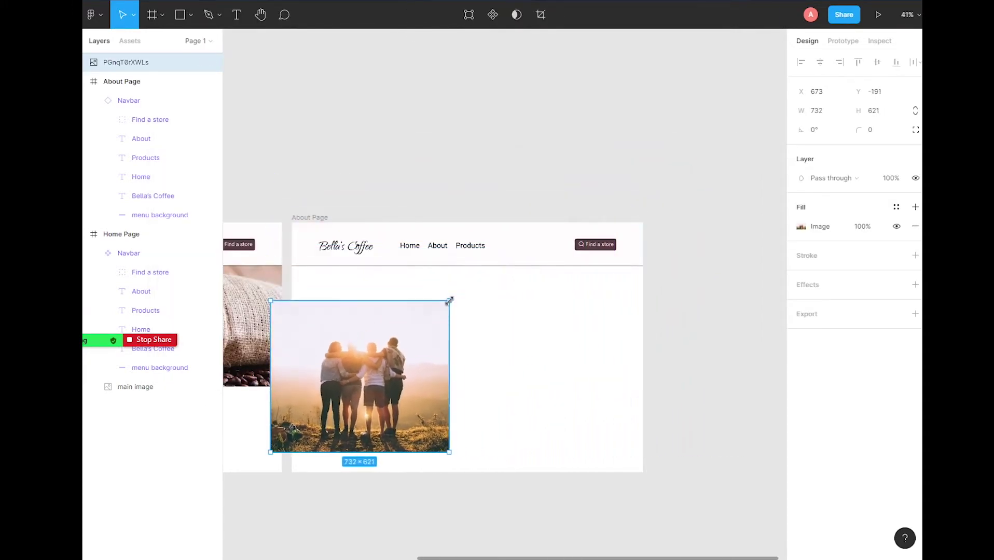
drag(371, 374, 403, 347)
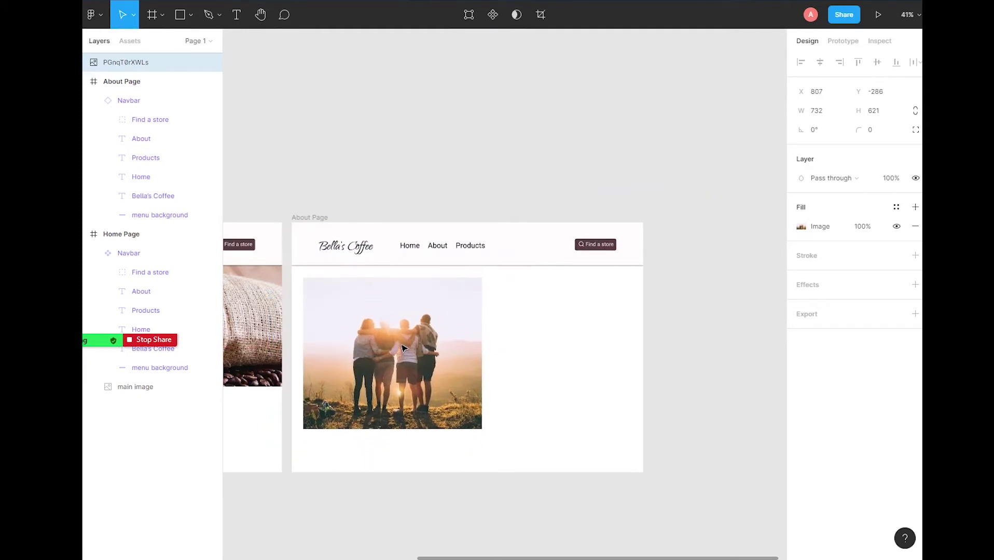
drag(481, 424, 476, 467)
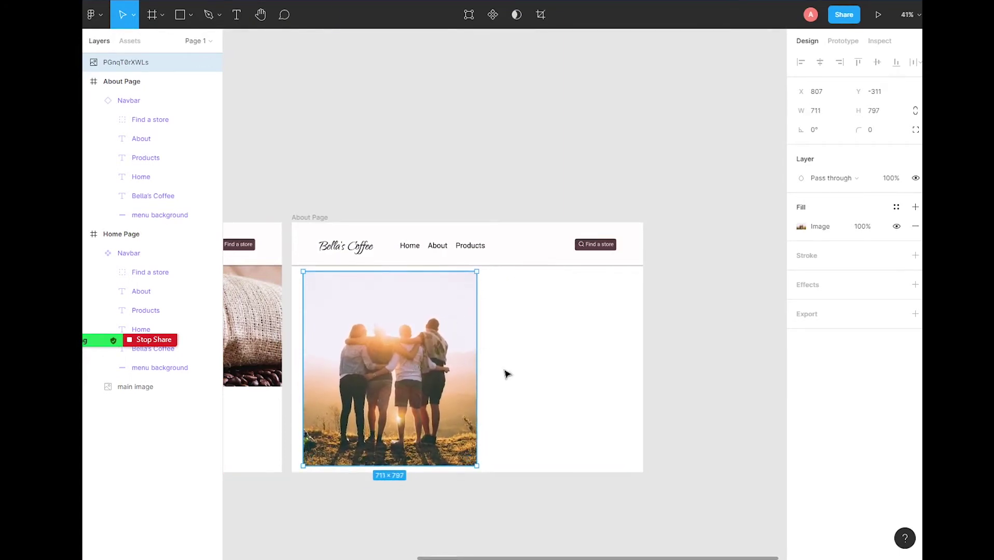
click(712, 366)
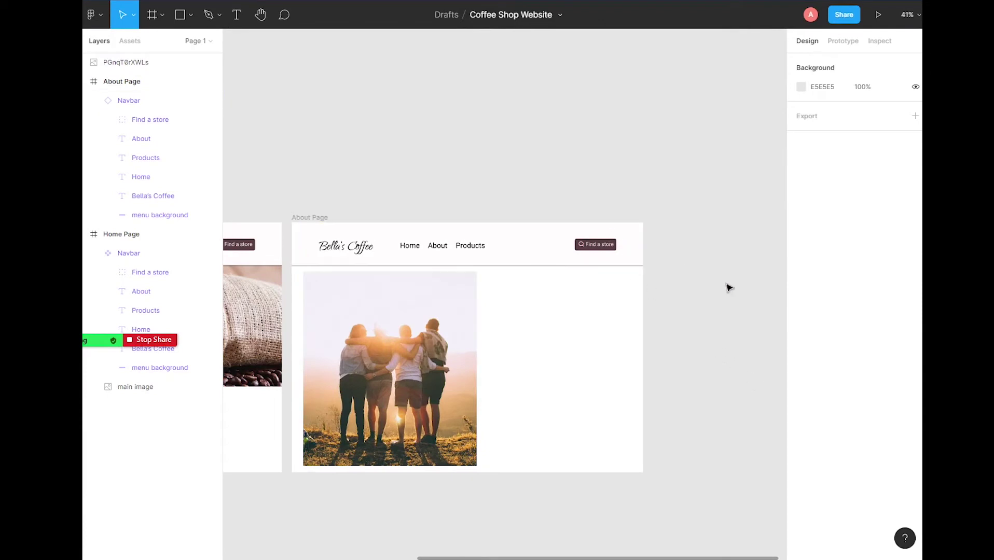
Step: Add a heading text box about 465 × 115 beside the team photo and fill it with 5 words from the Lorem ipsum plugin
click(236, 14)
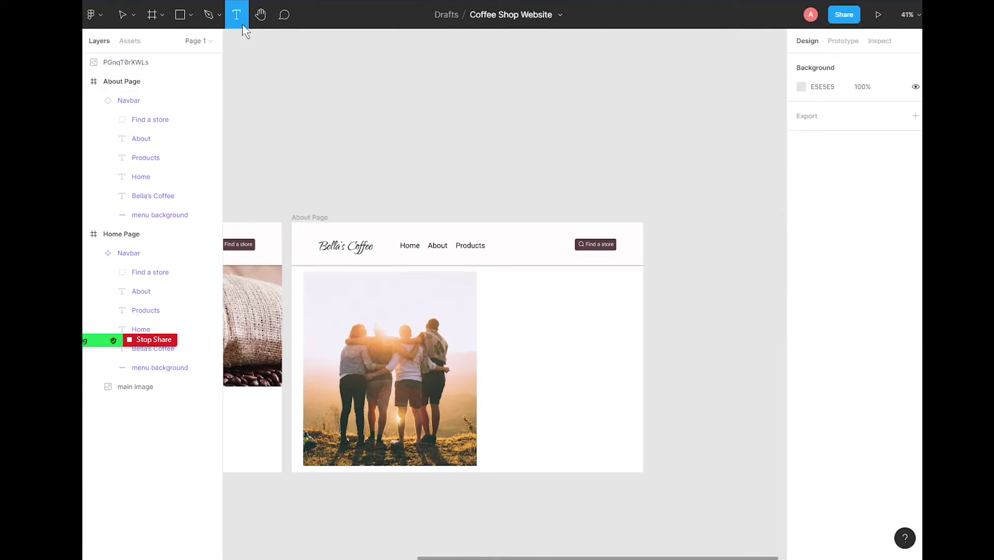
drag(501, 282, 615, 307)
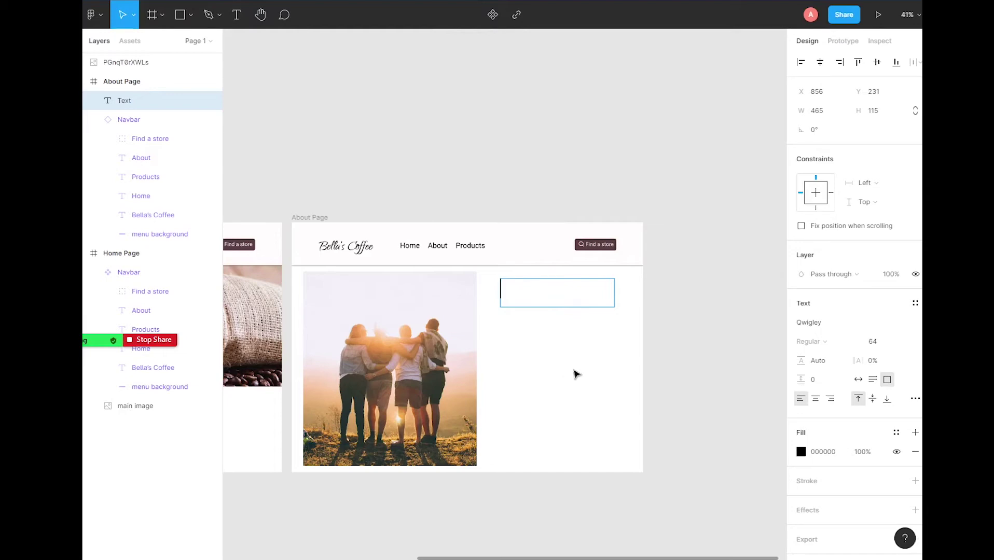
click(101, 13)
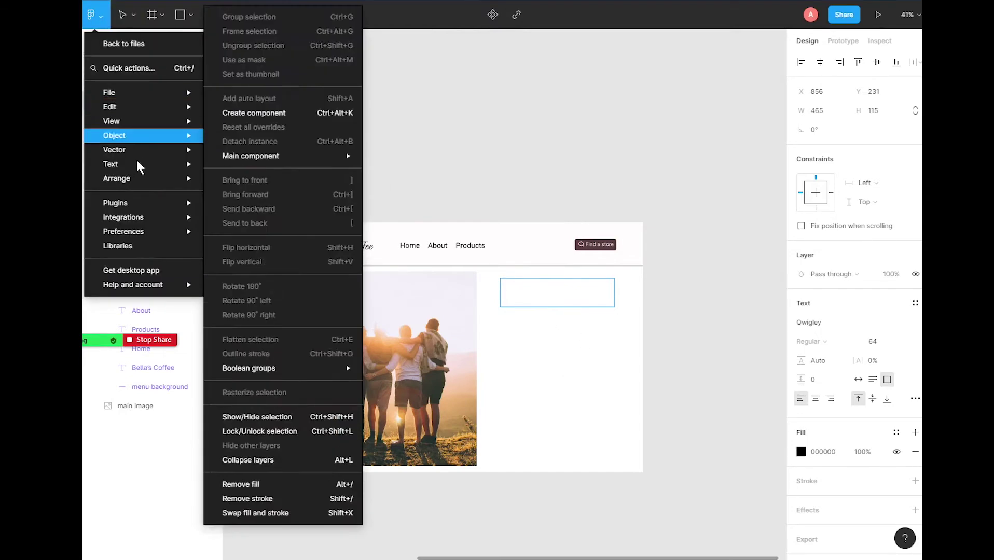
mouse_move(150, 201)
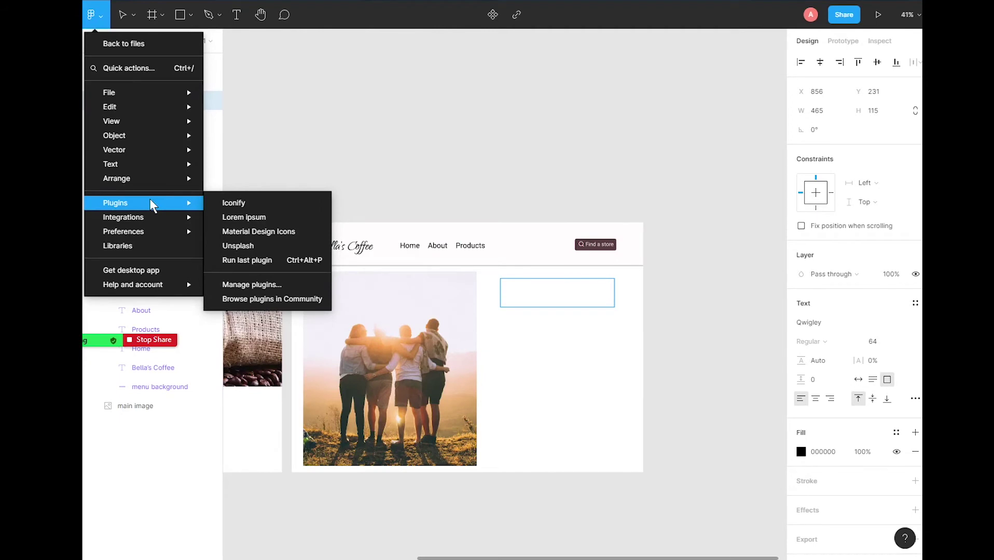
click(261, 218)
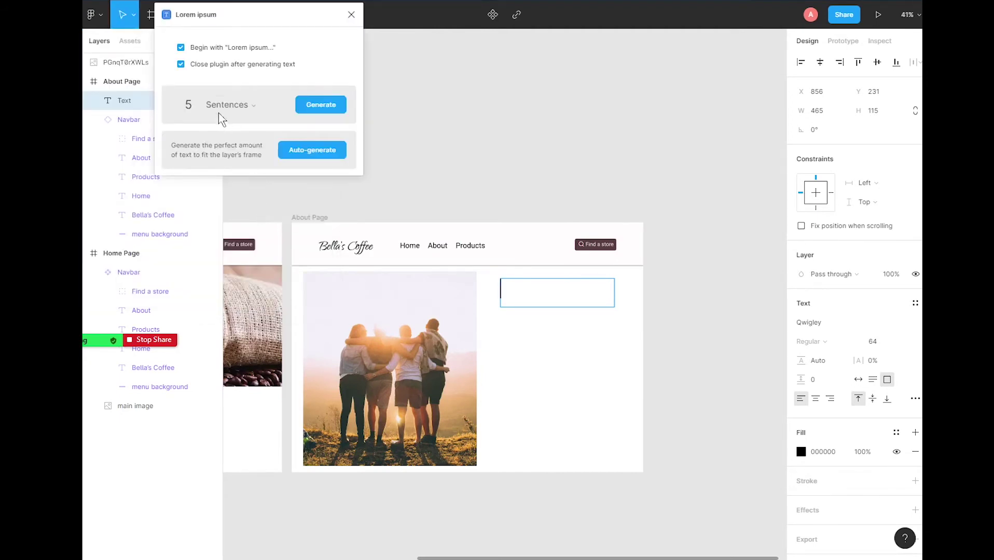
click(254, 110)
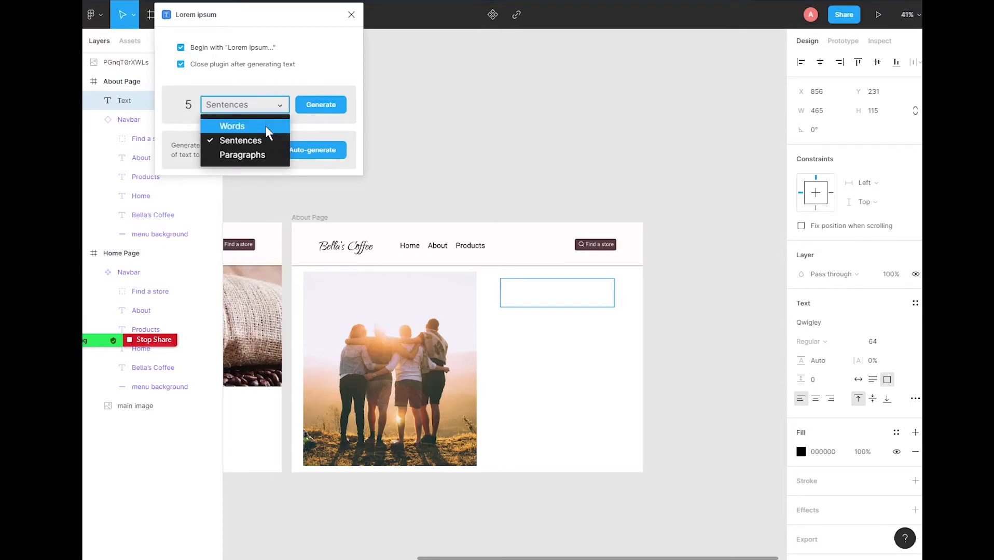
click(265, 126)
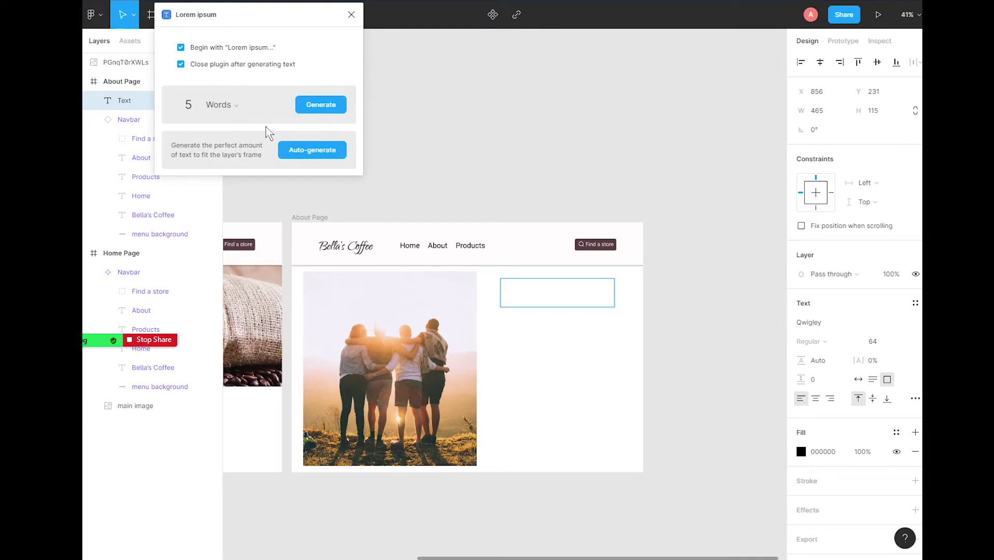
click(320, 105)
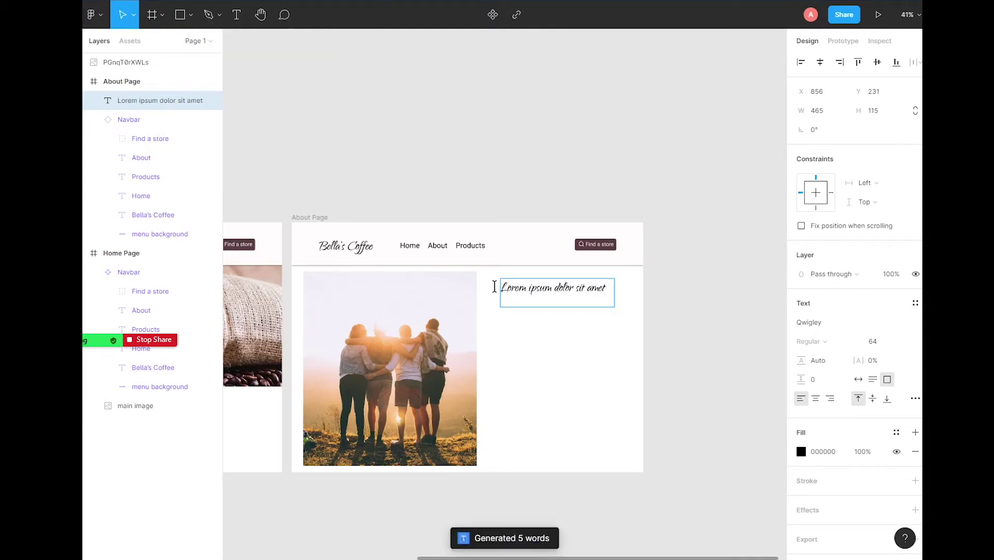
Step: Change the font of the "Lorem ipsum dolor sit amet" heading to Roboto
drag(601, 289, 499, 292)
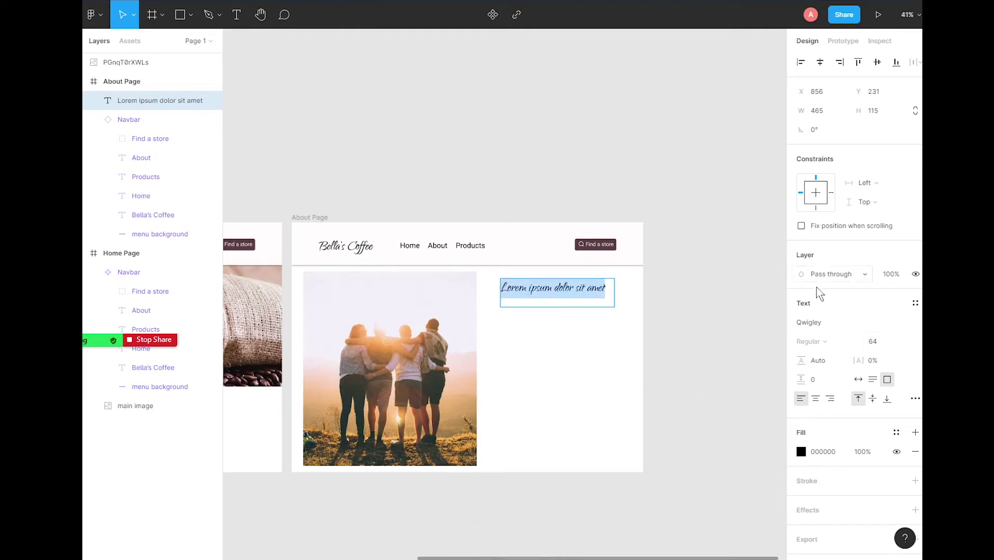
click(814, 325)
text(Roboto)
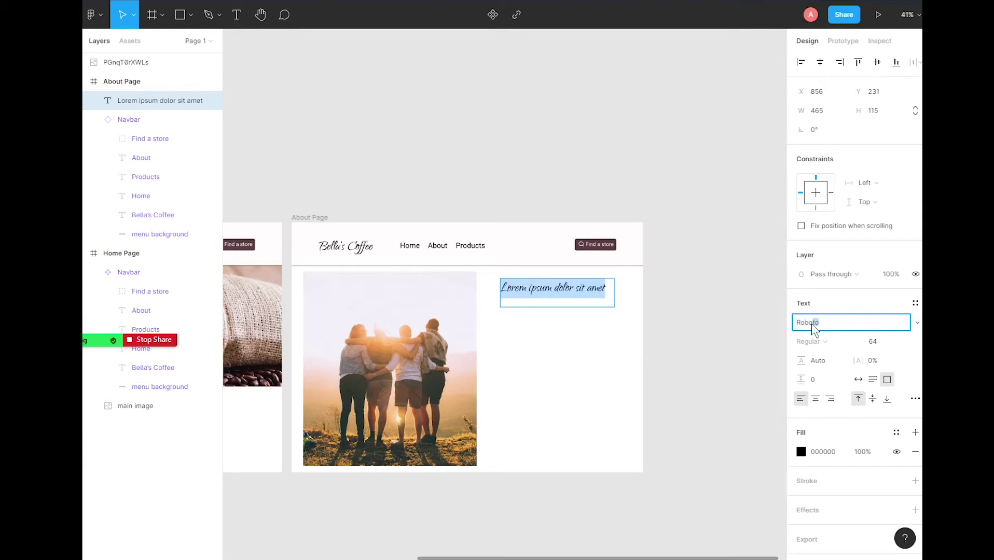
key(Return)
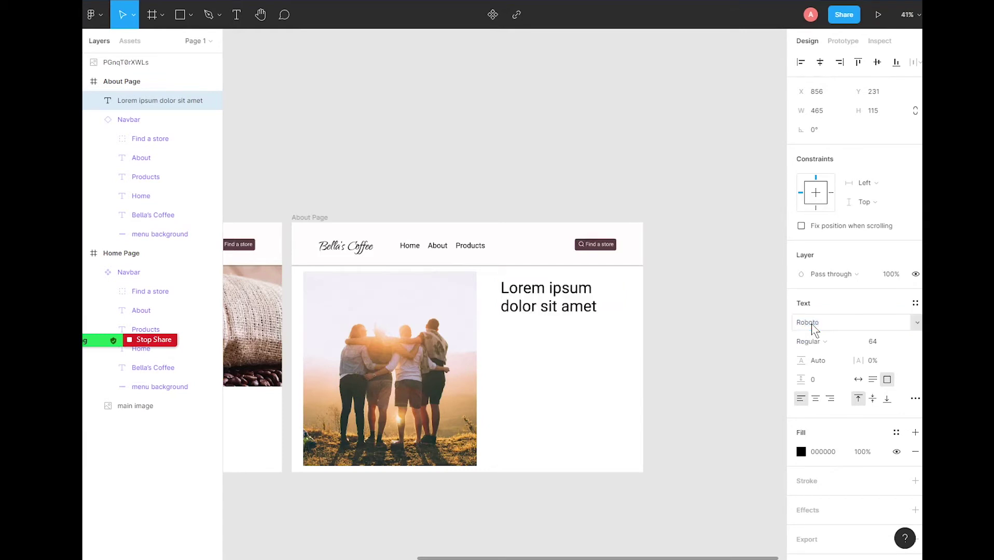
Step: Resize the heading's text box to about 407 × 144 to fit both lines and move it closer to the team photo
click(547, 305)
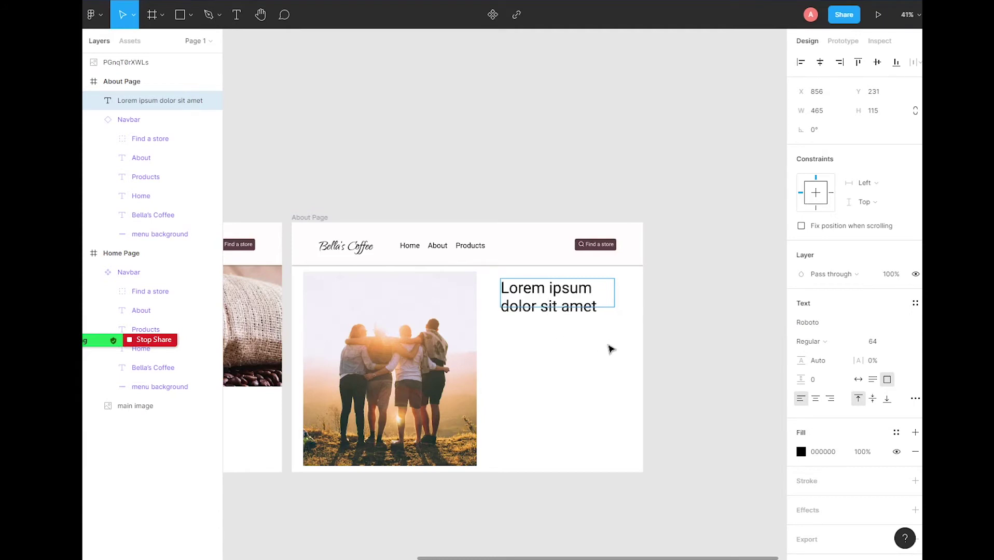
key(Escape)
mouse_move(615, 307)
mouse_down()
mouse_move(627, 315)
mouse_move(600, 314)
mouse_up()
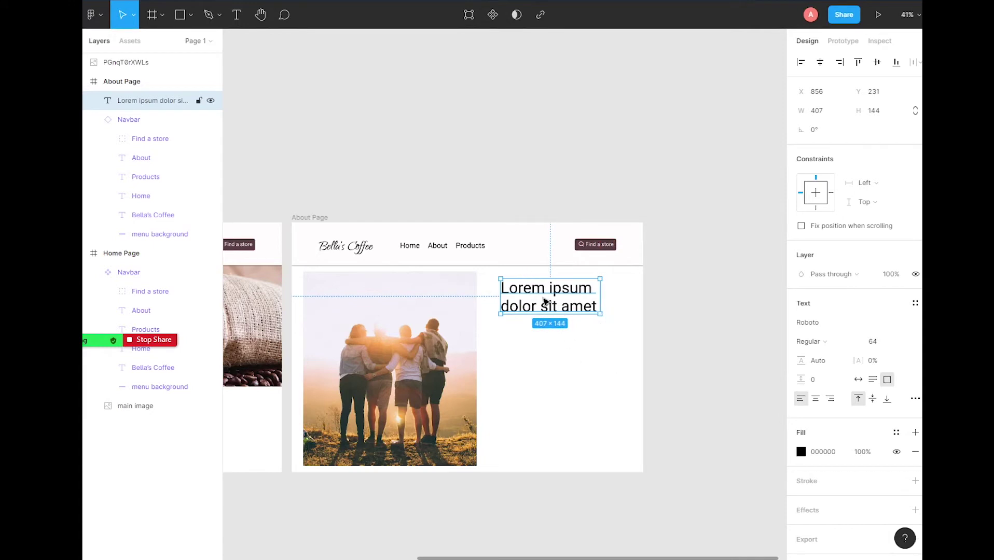
drag(543, 301, 533, 299)
click(562, 345)
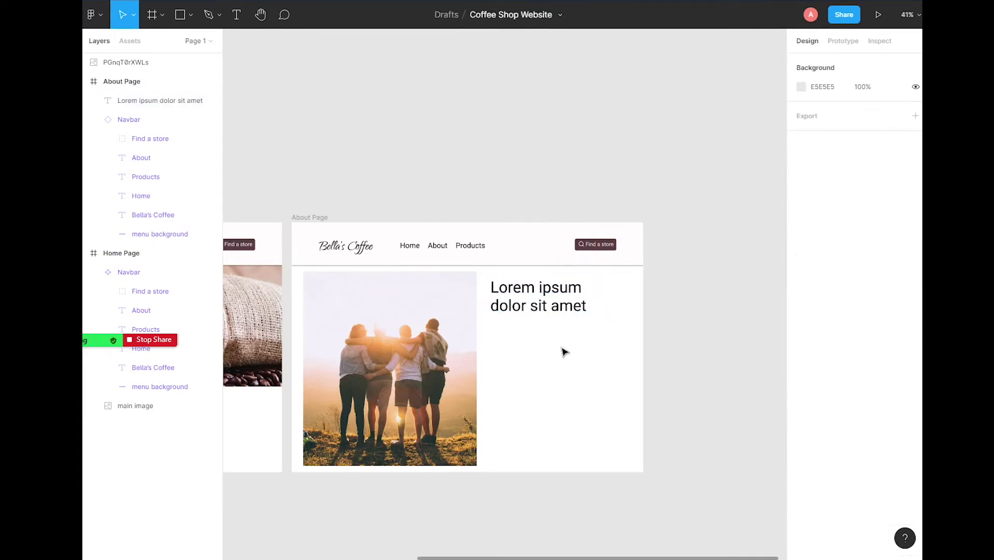
click(553, 304)
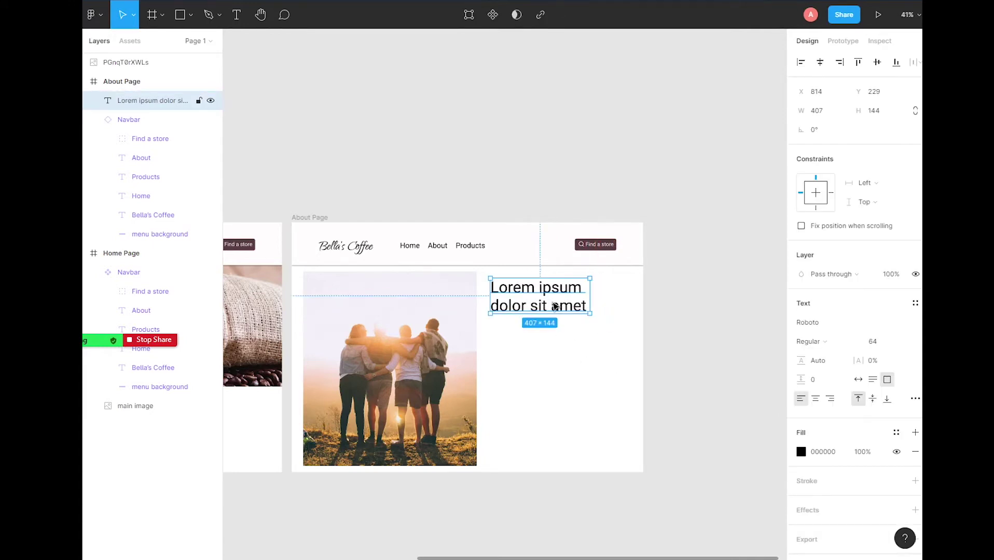
click(559, 375)
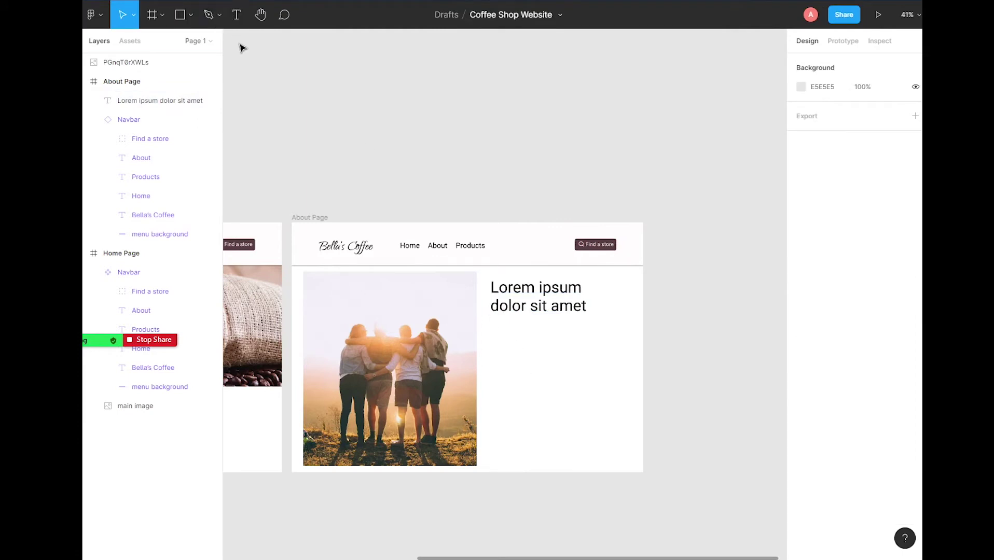
Step: Add a body text box about 485 × 440 below the heading and fill it with 5 sentences from the Lorem ipsum plugin
click(237, 16)
drag(496, 325, 614, 432)
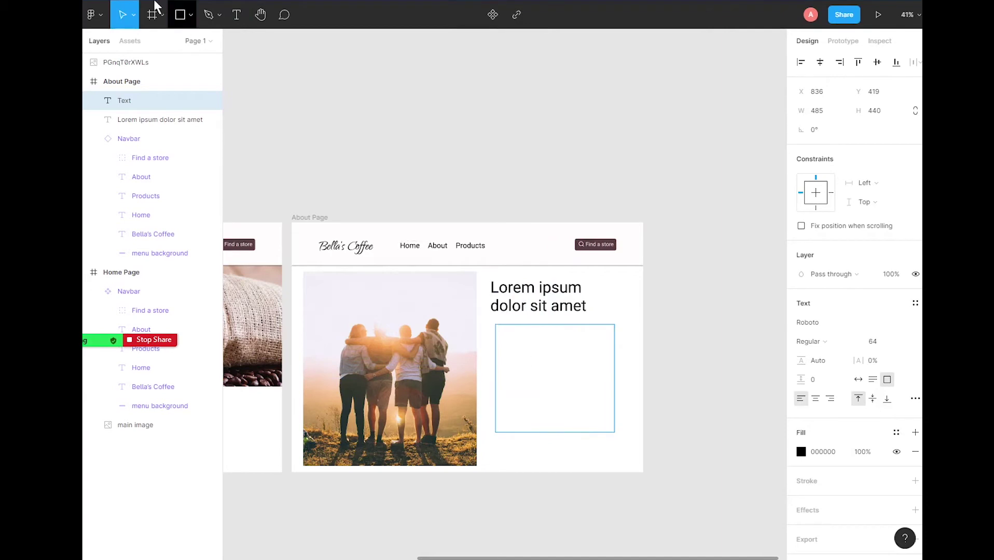
click(103, 12)
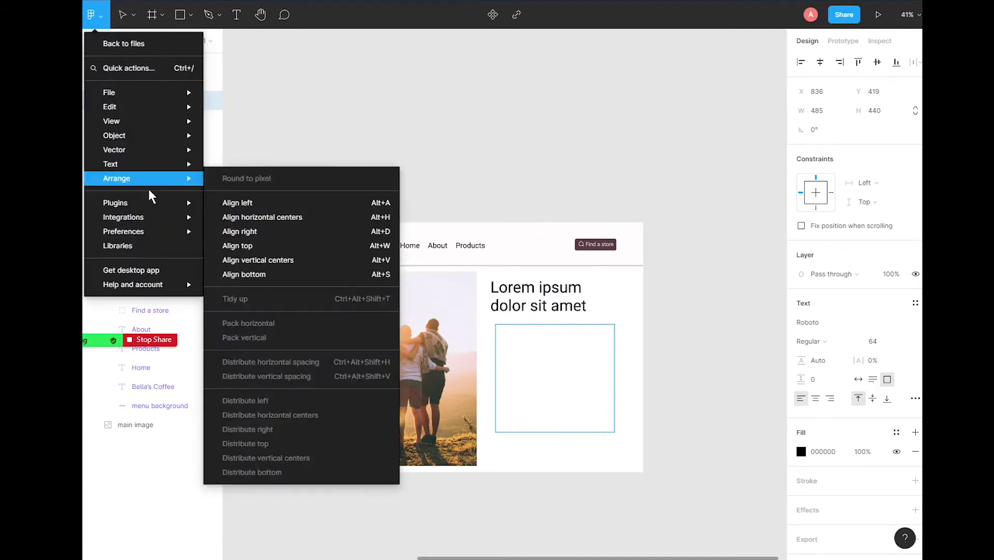
mouse_move(155, 208)
click(239, 219)
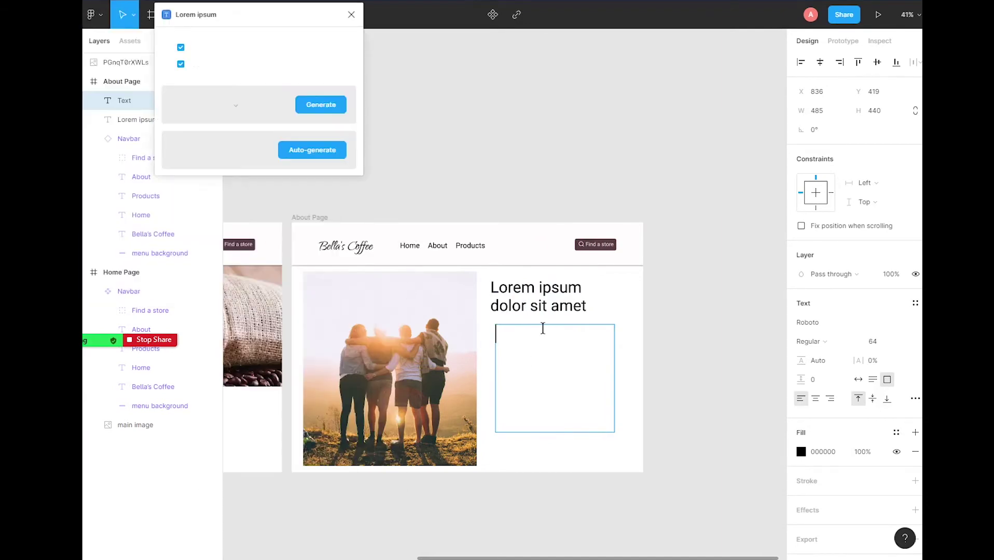
click(247, 104)
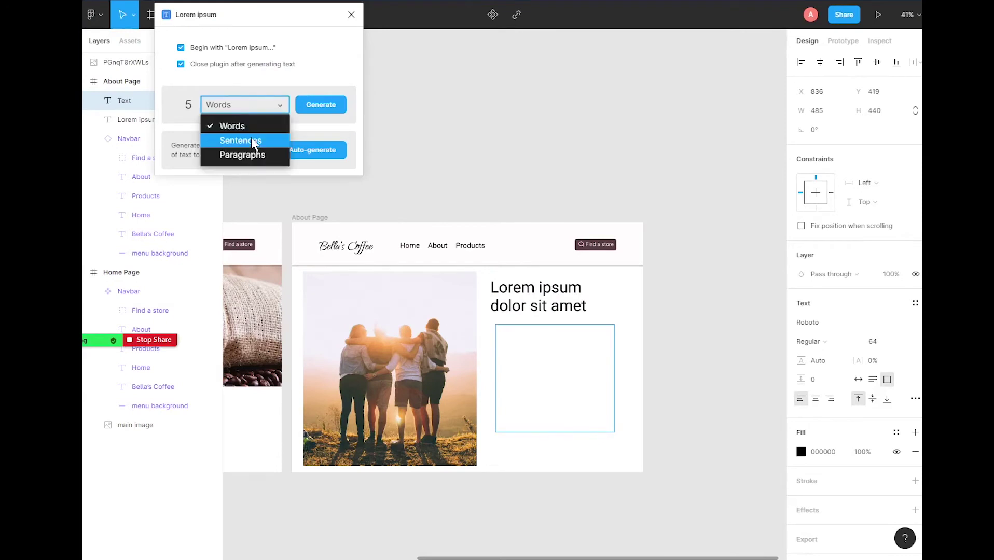
click(252, 139)
click(311, 110)
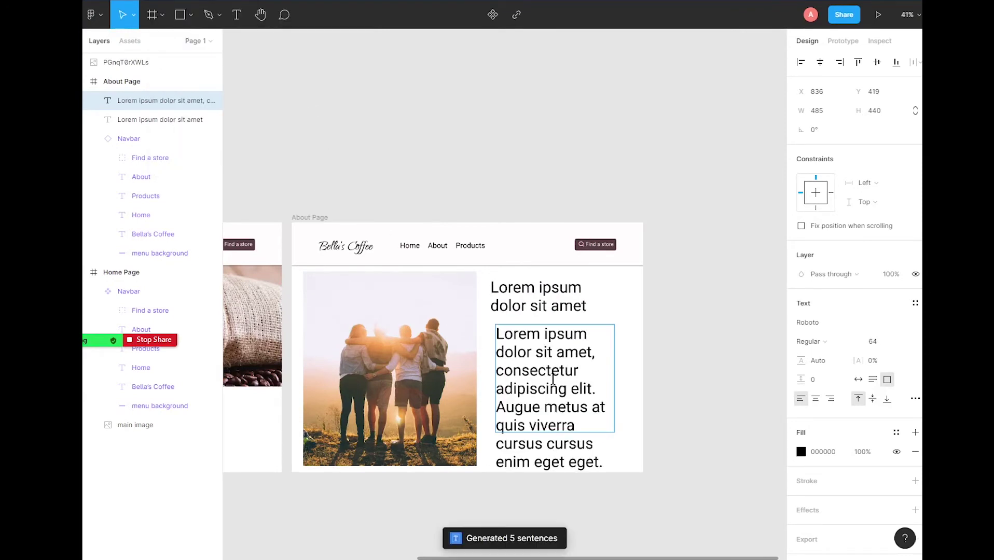
Step: Set the font size of all the body text below the heading to 30
drag(510, 336, 569, 420)
click(543, 360)
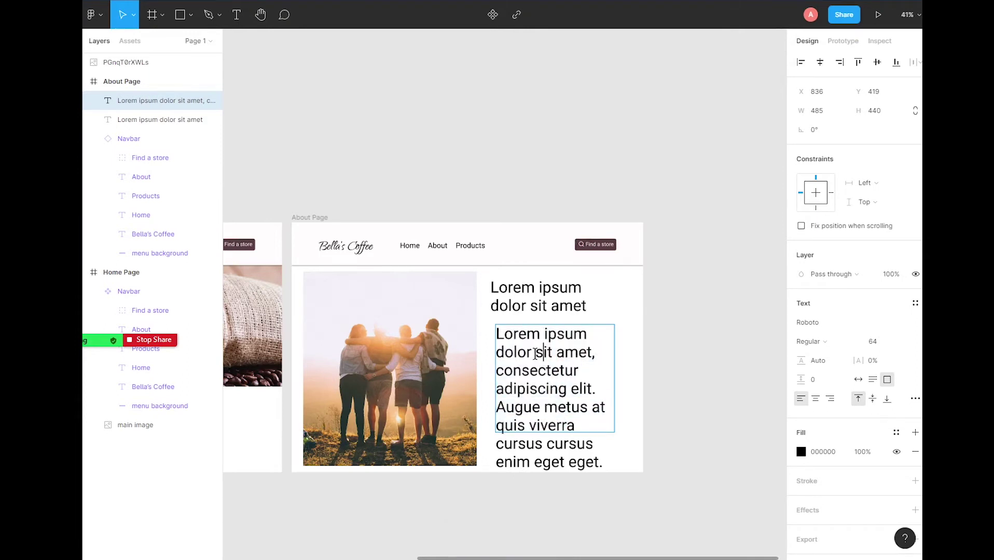
key(ctrl+a)
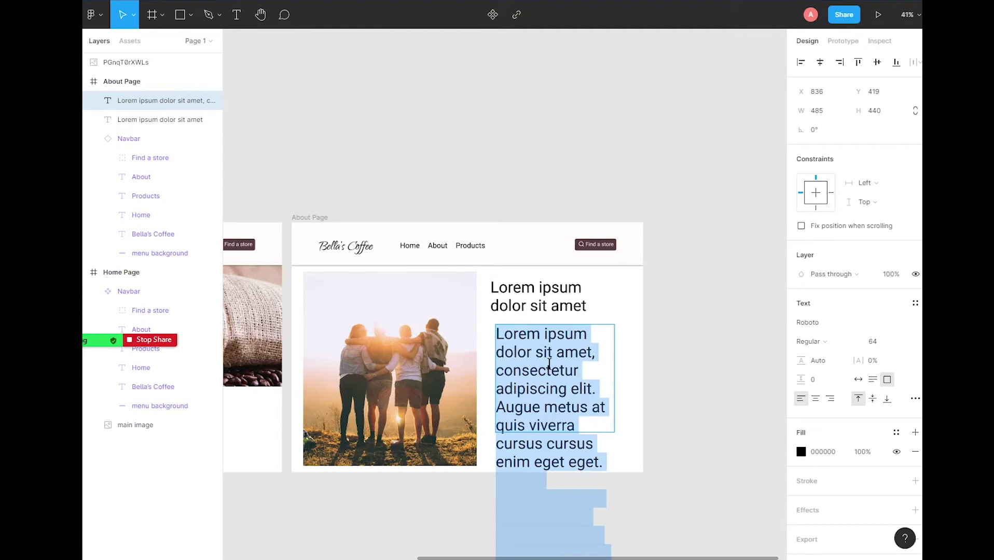
click(903, 343)
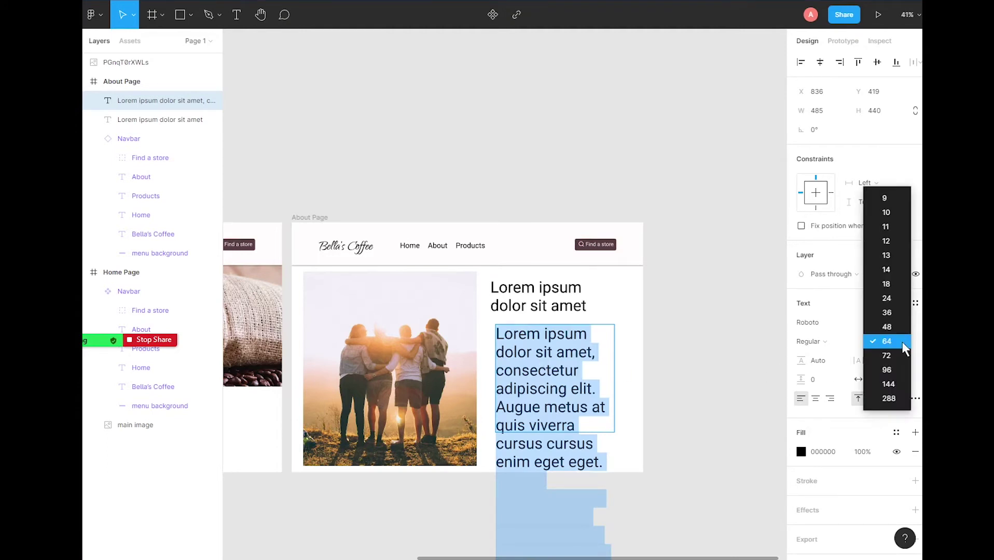
click(892, 284)
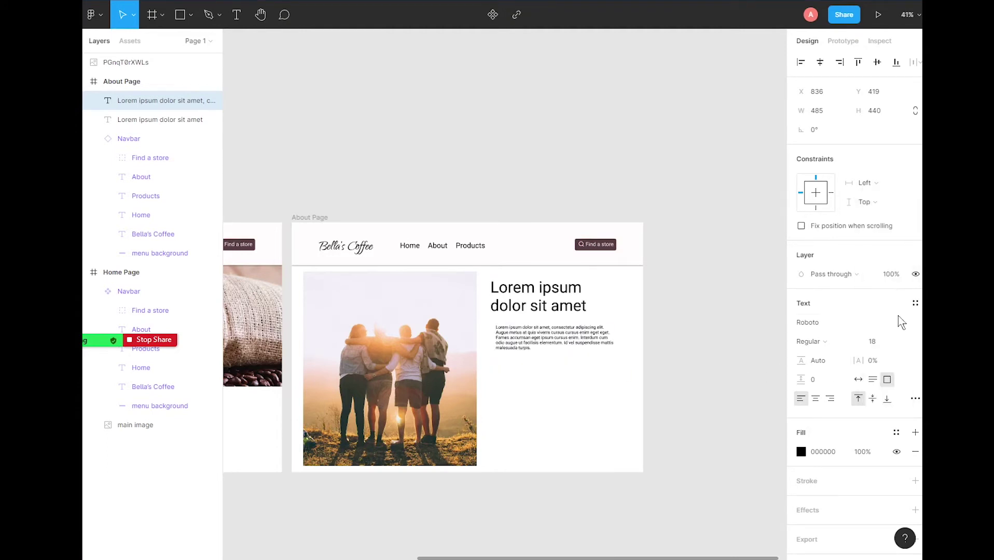
click(902, 343)
click(897, 367)
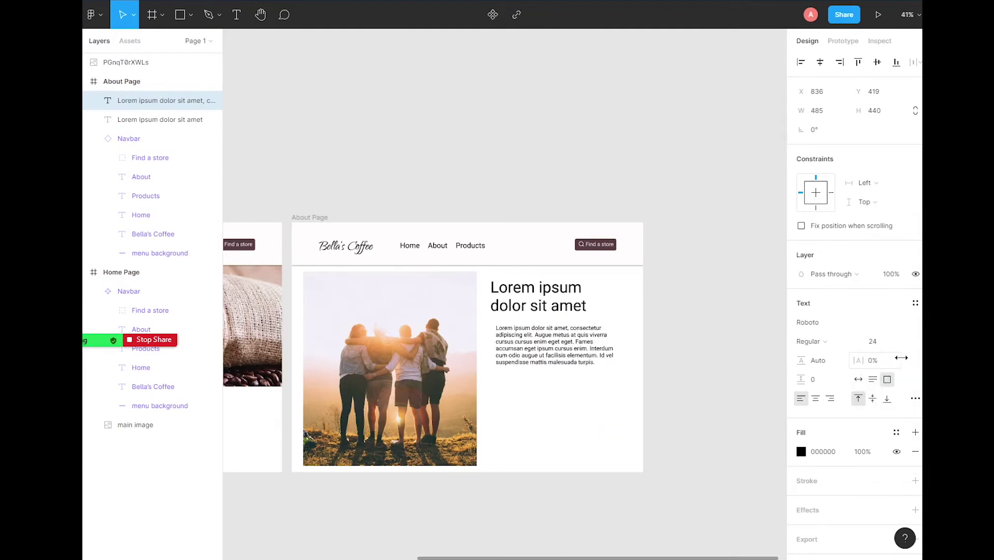
click(901, 341)
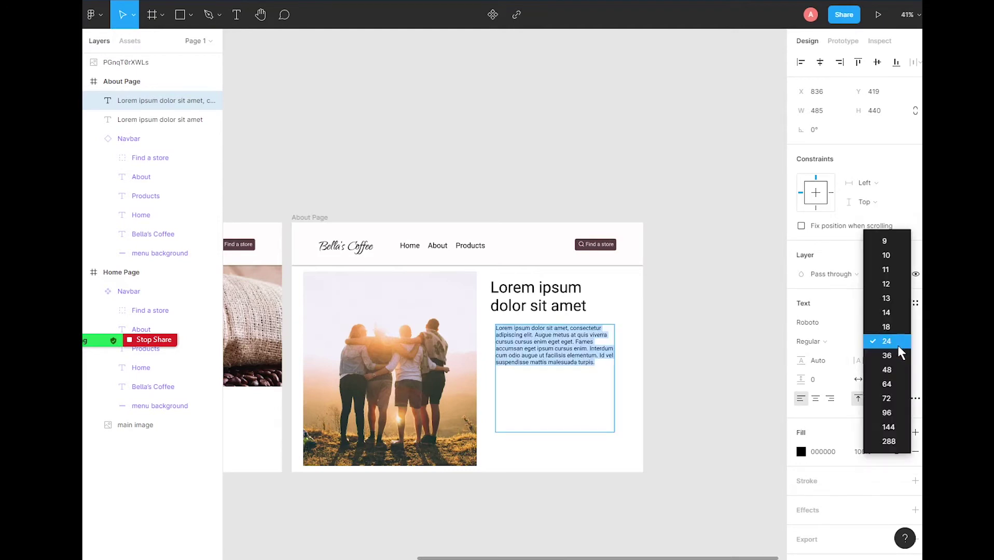
click(872, 343)
click(877, 341)
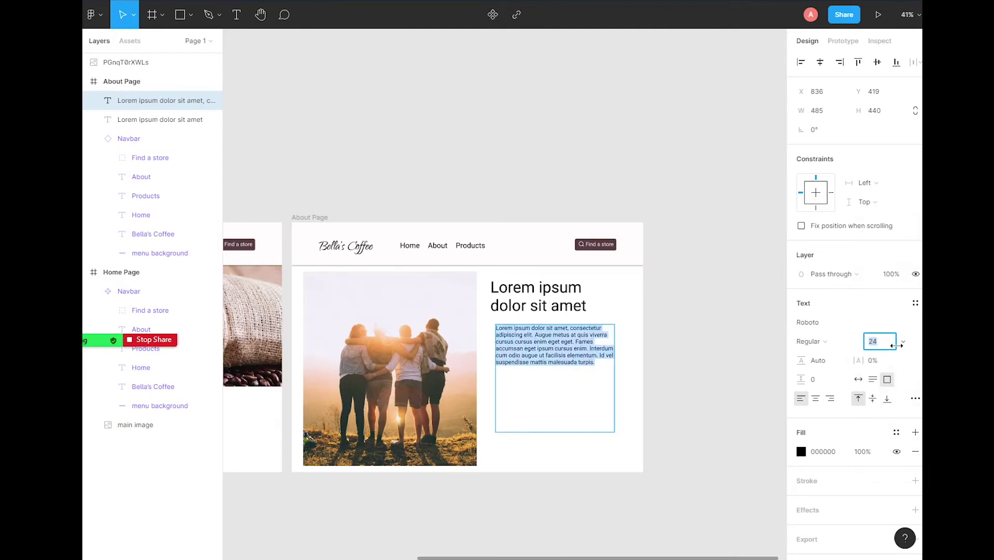
text(30)
key(Return)
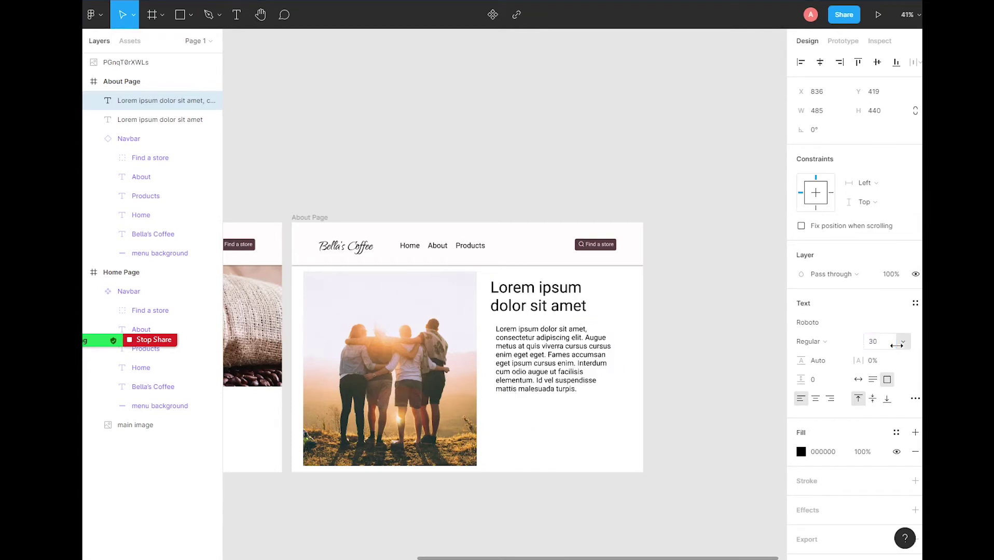
Step: Compare the Light and Bold weights on the body text and settle on Roboto Light
click(818, 343)
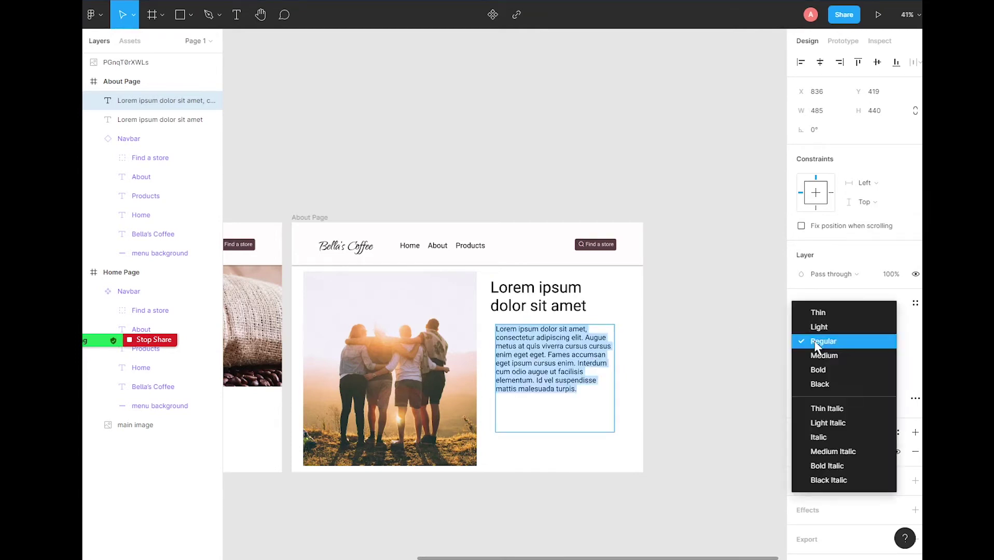
click(852, 328)
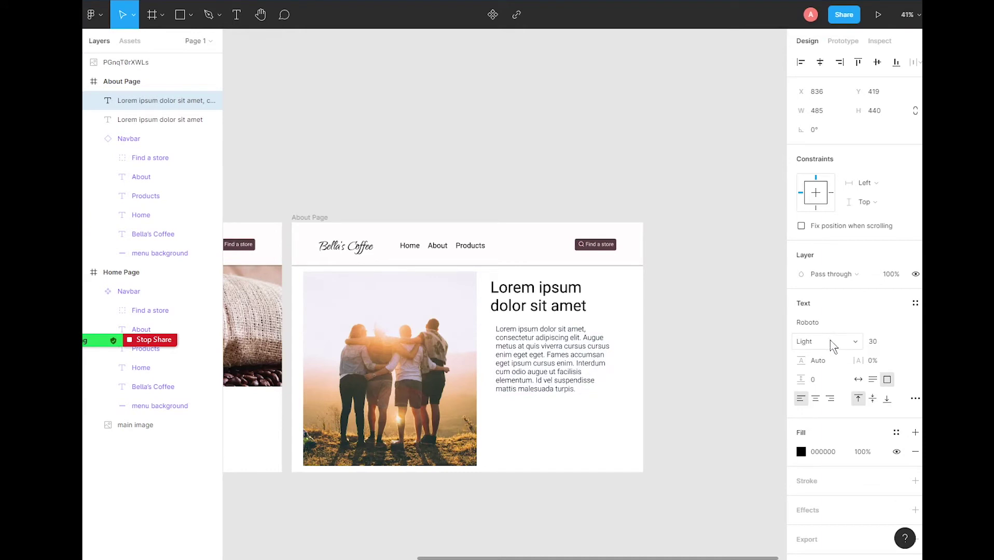
click(832, 346)
click(825, 383)
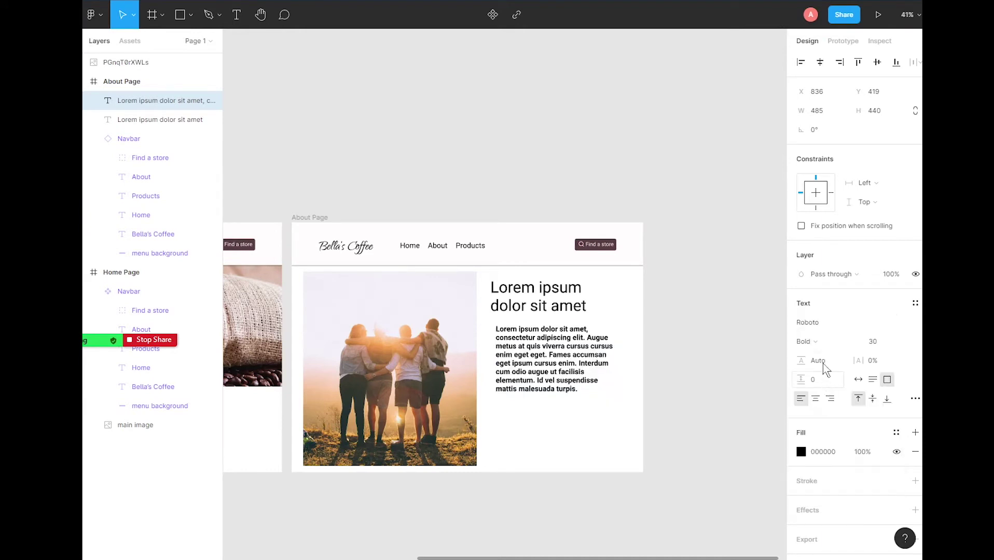
click(826, 343)
click(835, 299)
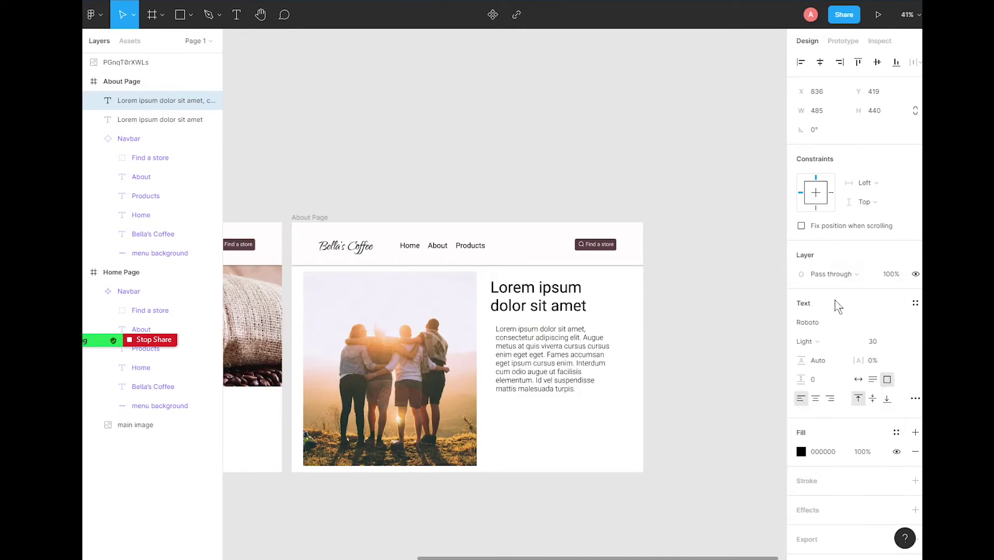
key(Return)
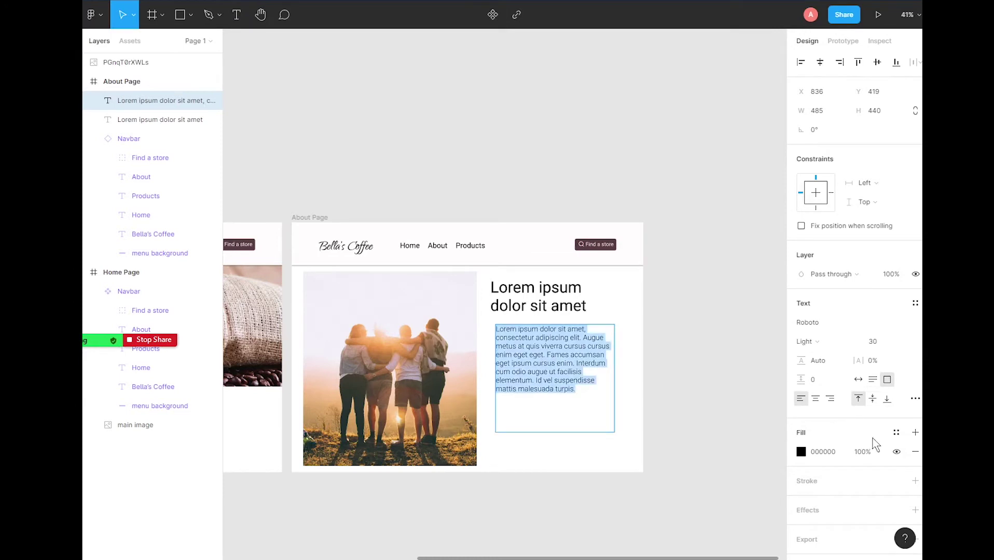
Step: Set the body text's line height to about 148.7% and move its box to X 814, Y 407, left-aligned with the heading
click(802, 379)
drag(801, 360, 837, 362)
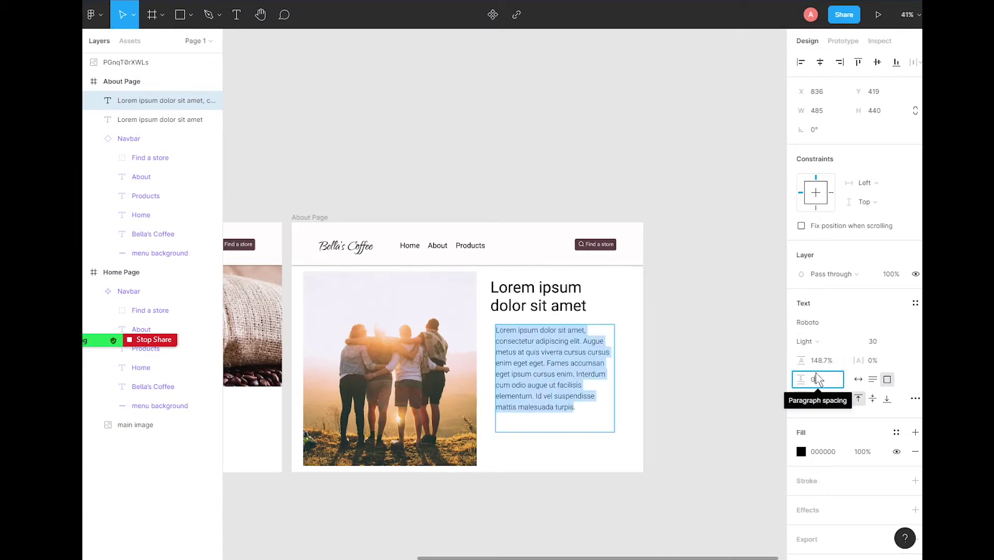
key(Escape)
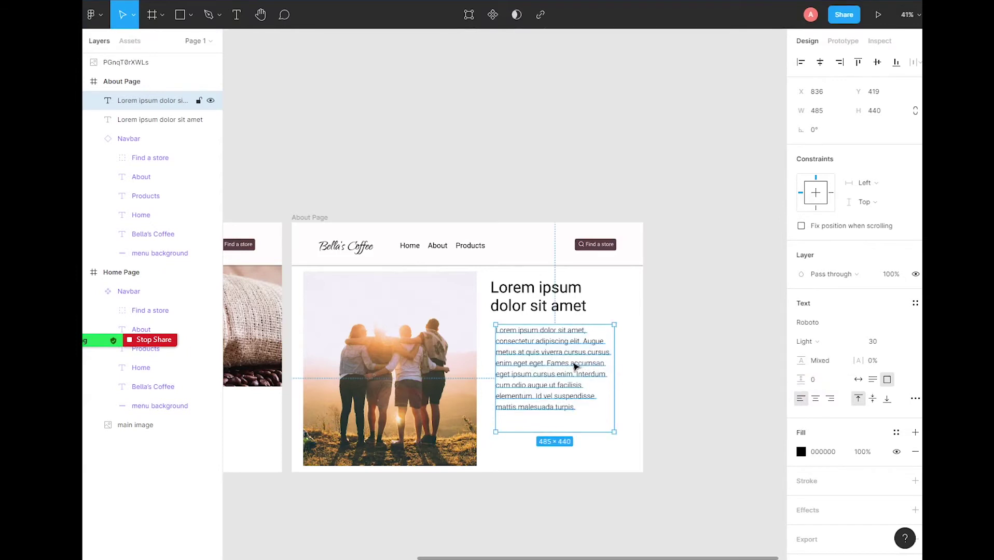
drag(563, 366, 556, 363)
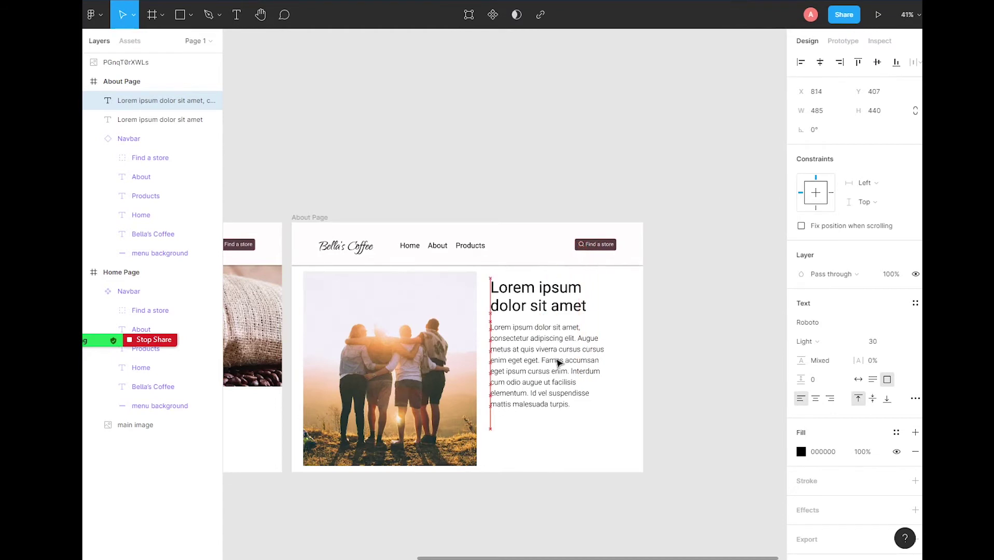
click(741, 390)
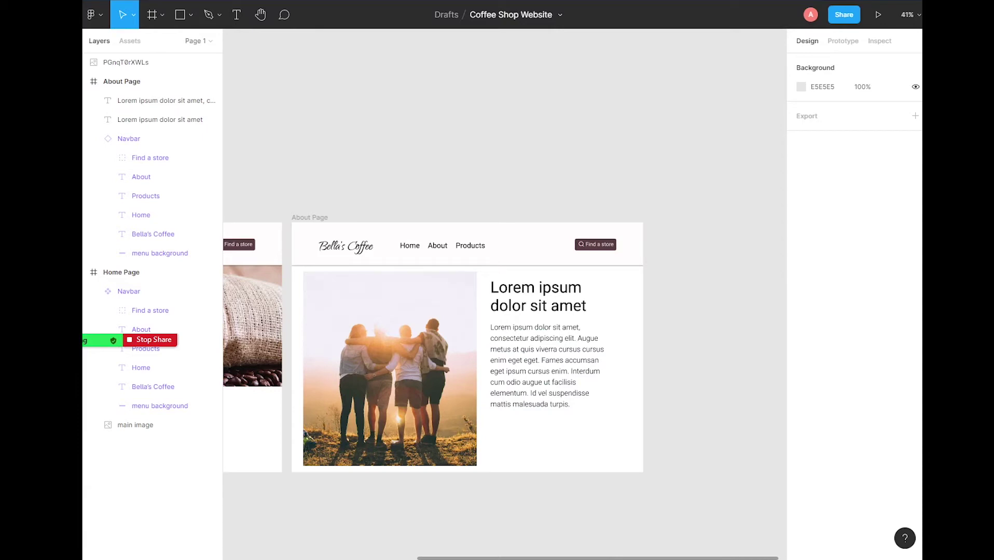
Step: Rename the About Page heading's text layer to "page title"
mouse_move(561, 558)
mouse_down()
mouse_move(322, 553)
mouse_move(546, 555)
mouse_up()
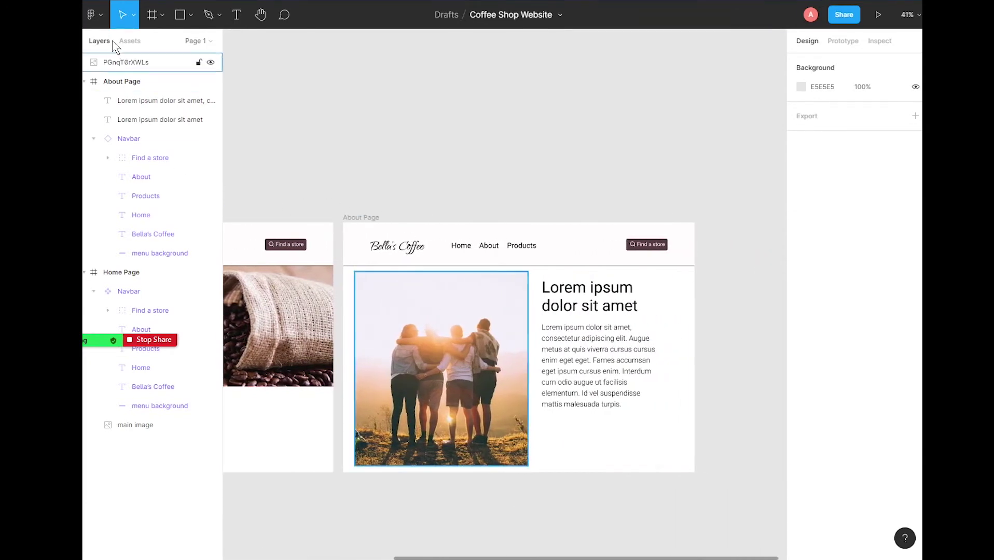
click(121, 83)
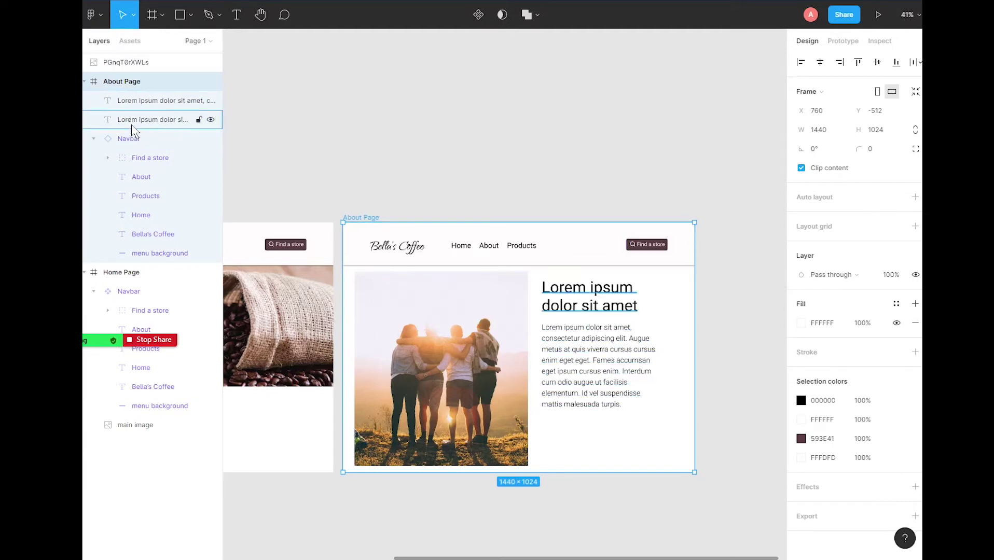
click(132, 120)
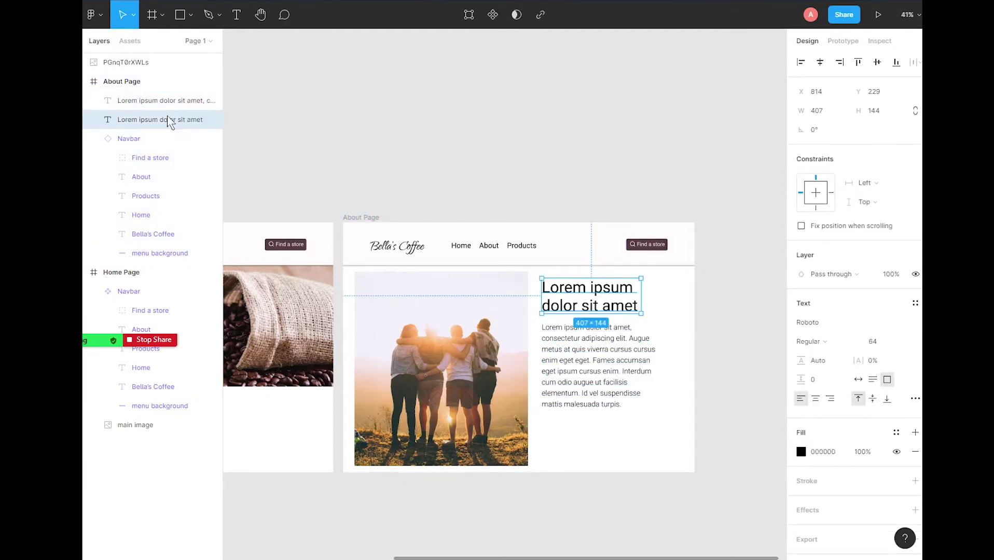
click(125, 104)
click(138, 123)
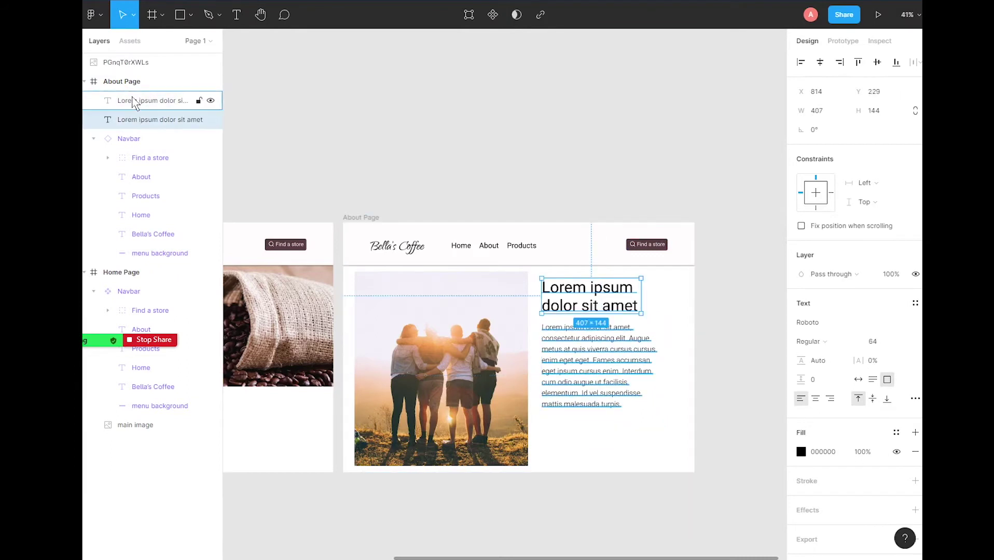
double_click(150, 121)
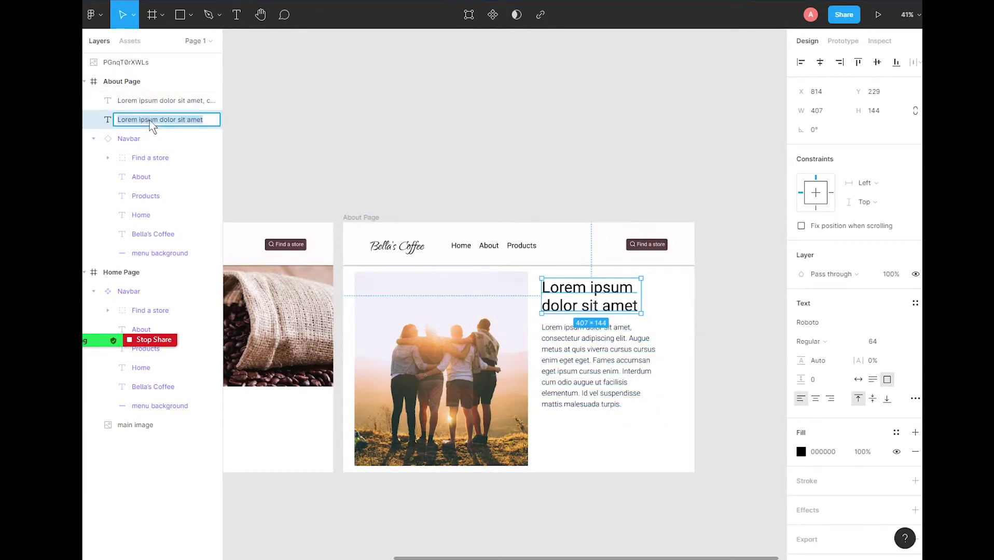
text(title)
key(Return)
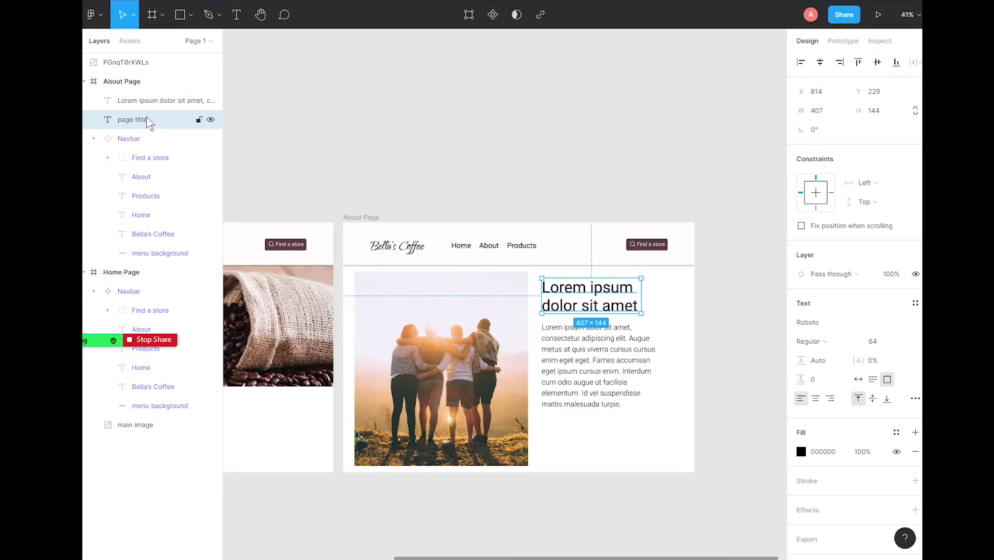
Step: Rename the body text layer to "first paragraph" and place it below "page title" in the layer order
double_click(156, 101)
text(first paragraph)
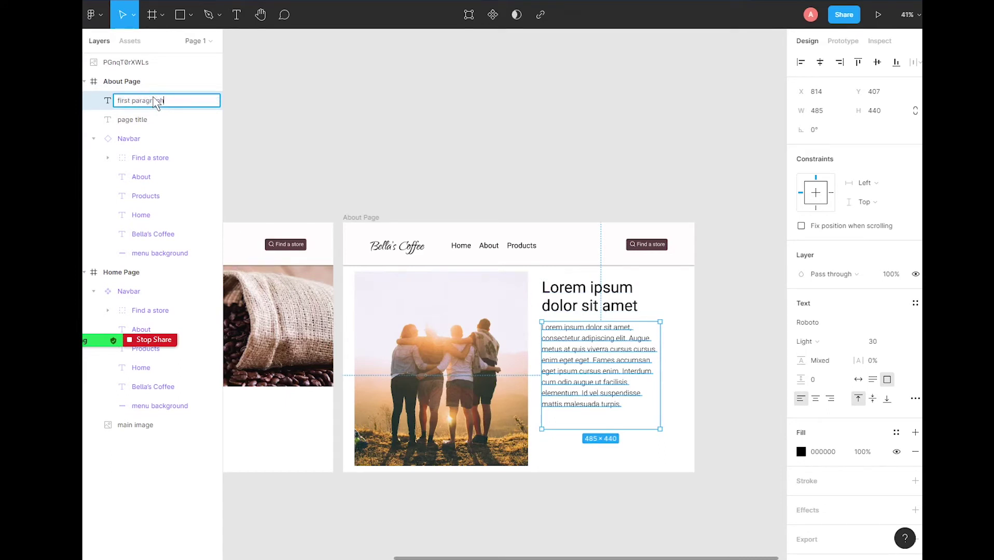
key(Return)
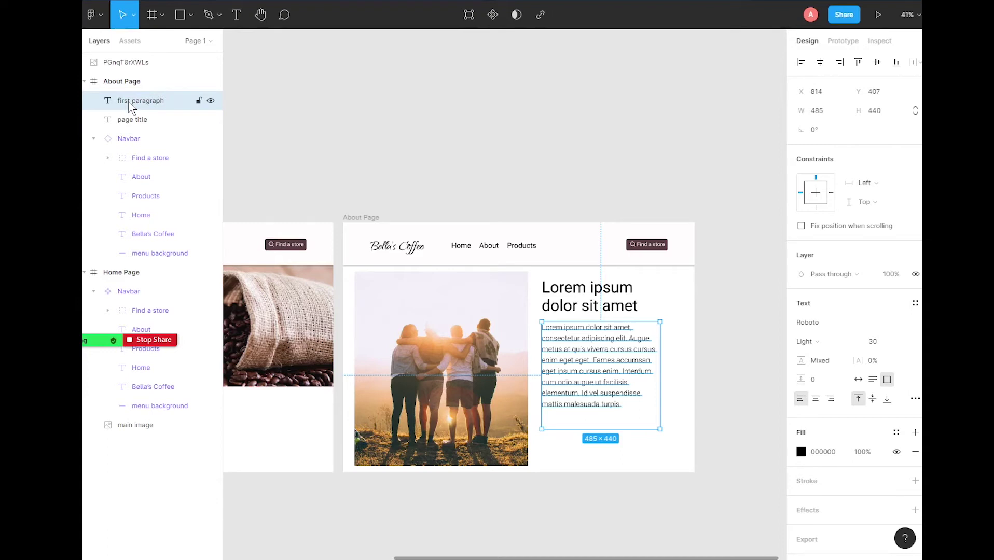
drag(130, 108, 132, 132)
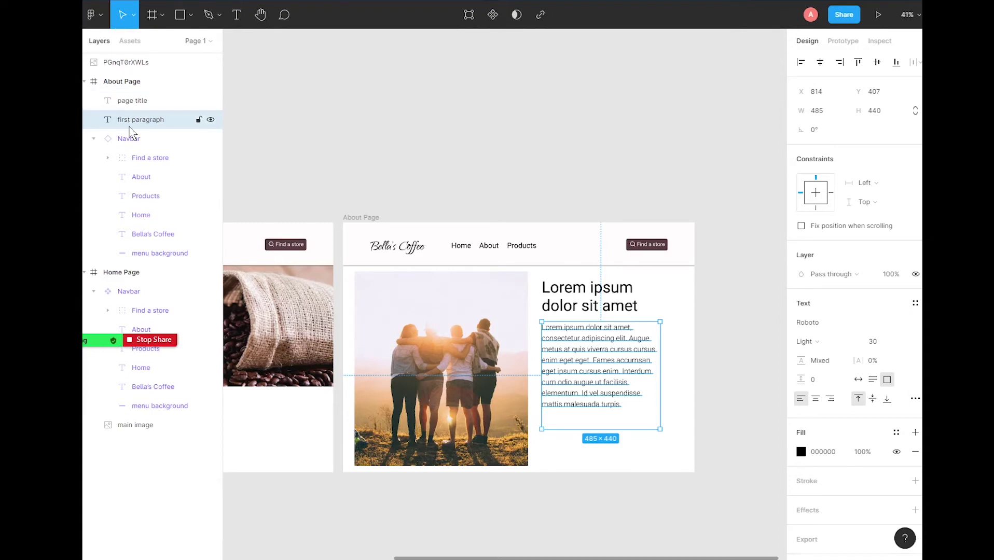
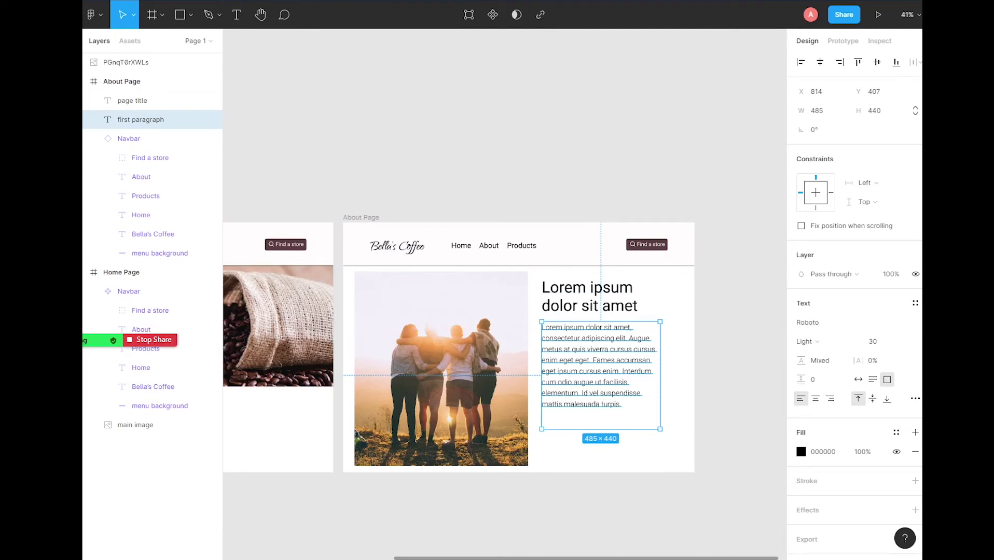
Step: Move the team photo's layer into the About Page frame above "page title" and rename it "main image"
click(134, 62)
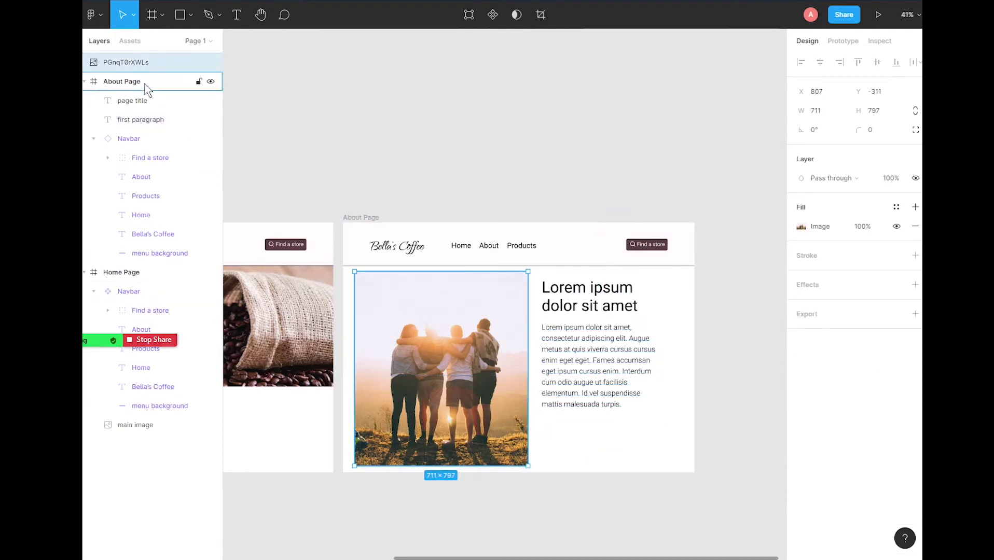
drag(147, 103, 147, 102)
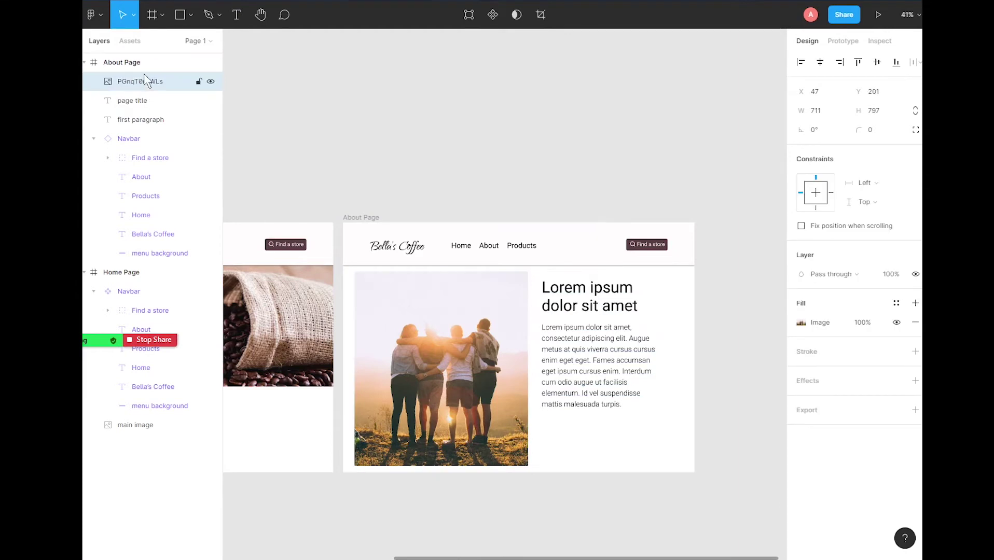
double_click(147, 82)
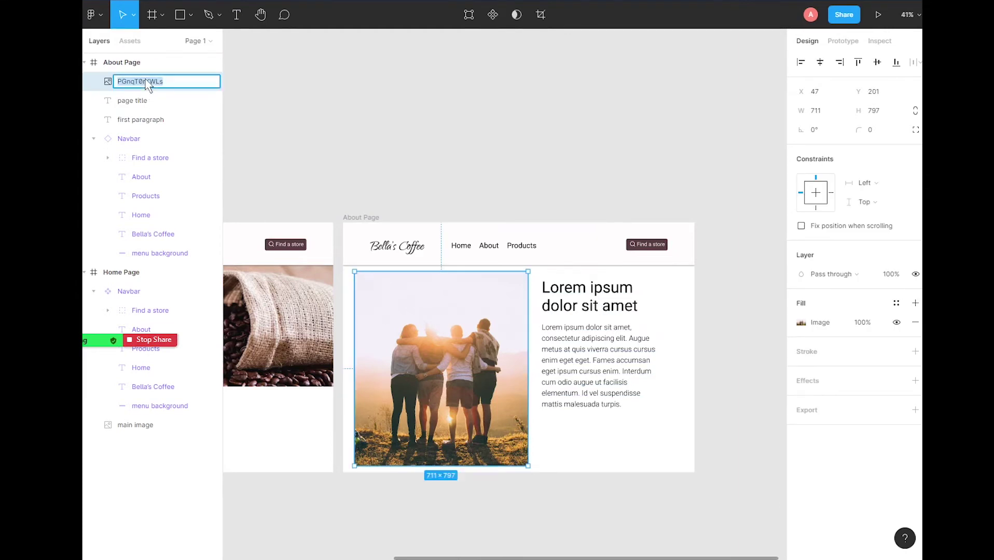
text(main image)
key(Return)
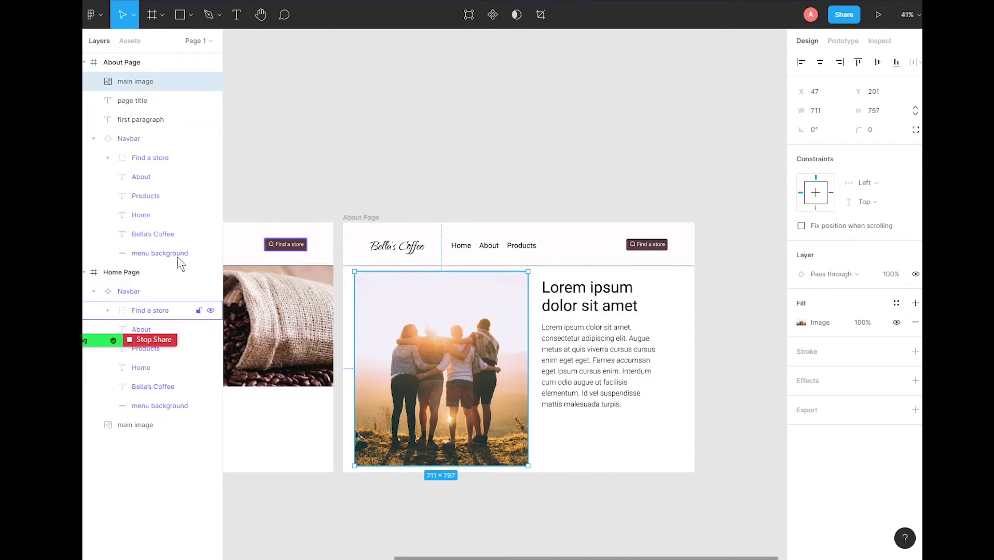
Step: Duplicate the About Page frame and rename the copy "Find a Store"
click(129, 65)
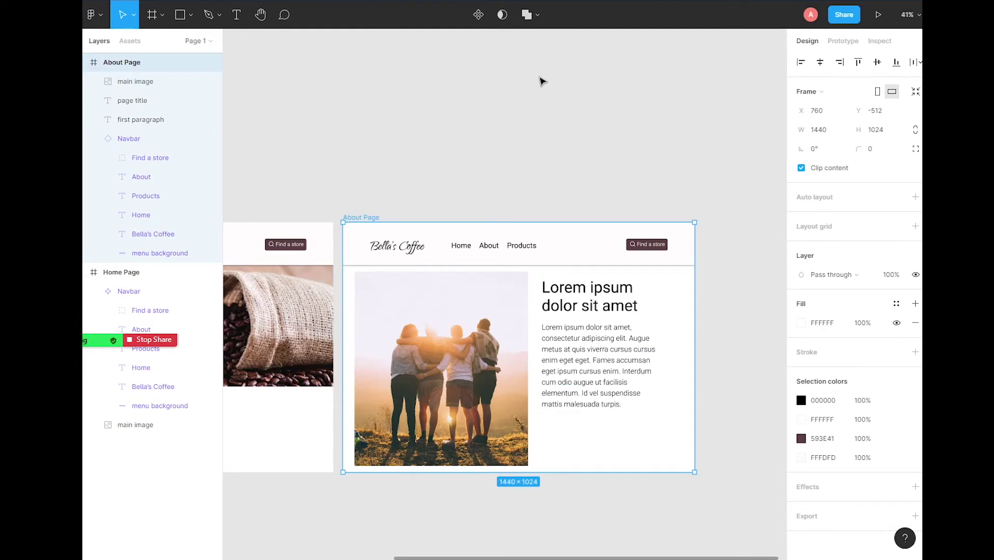
key(ctrl+v)
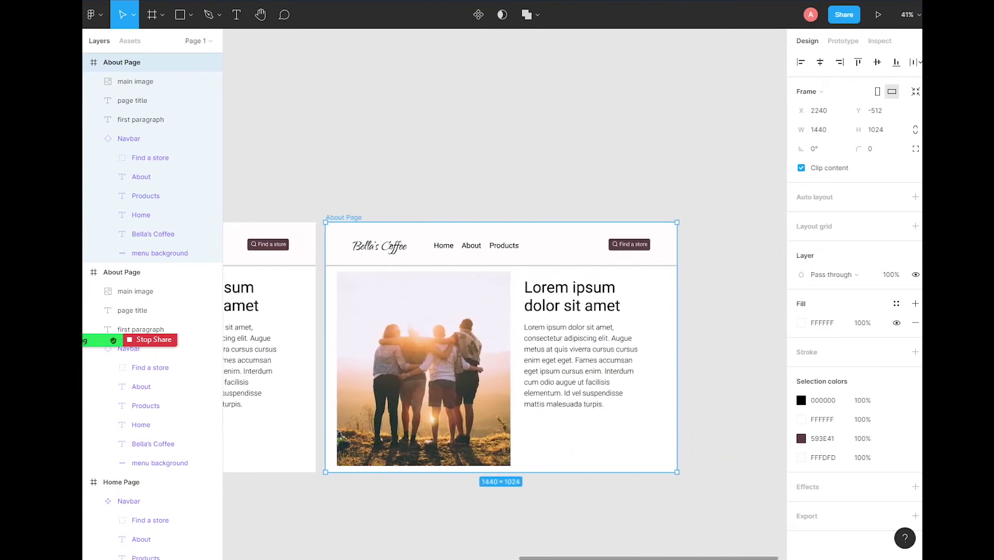
double_click(130, 64)
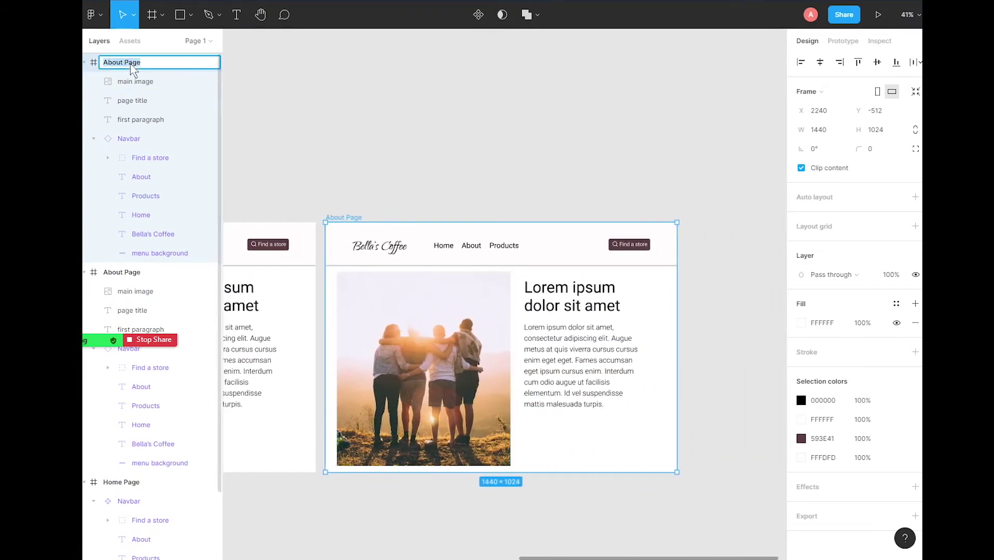
text(Find a Store)
key(Return)
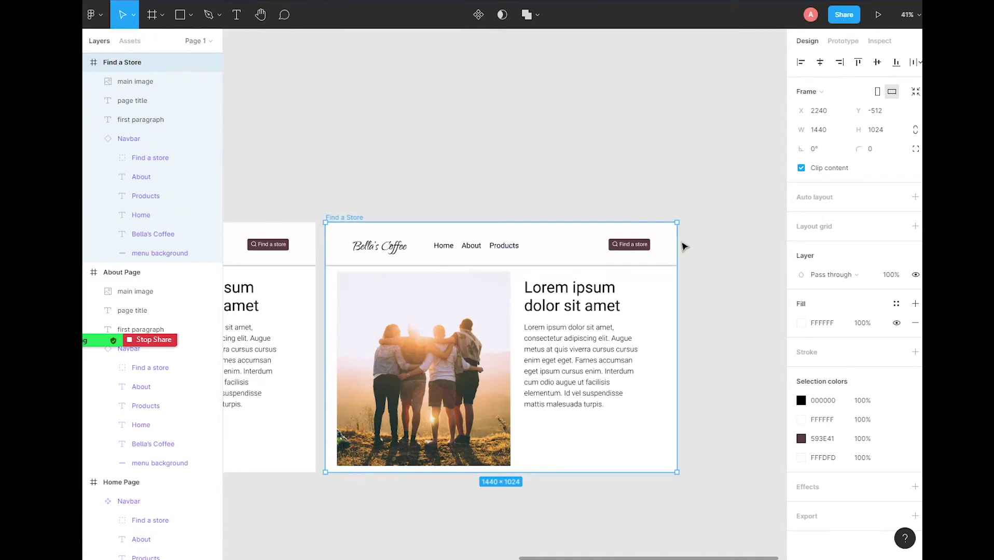
Step: Delete the team photo from the Find a Store page and shorten its heading to "Lorem ipsum"
click(464, 361)
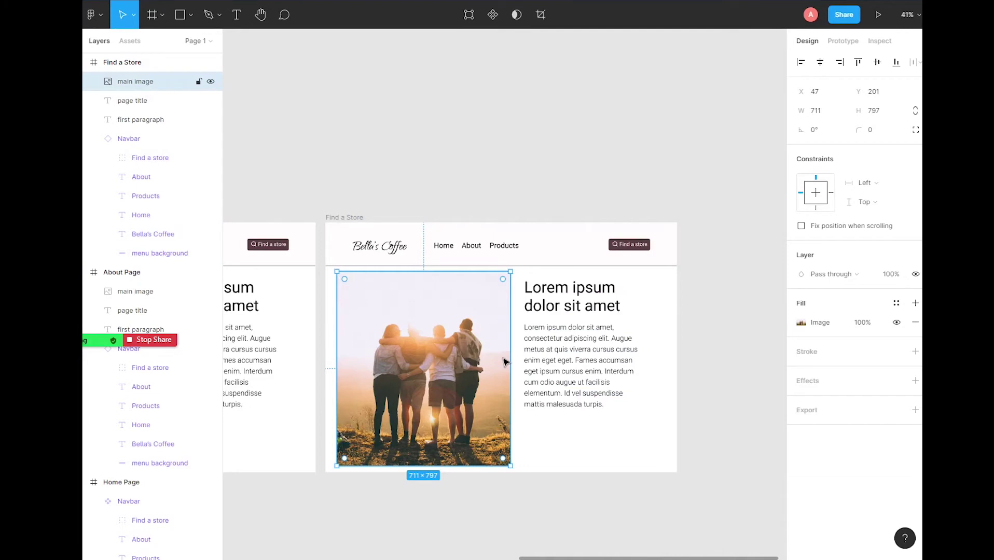
key(Delete)
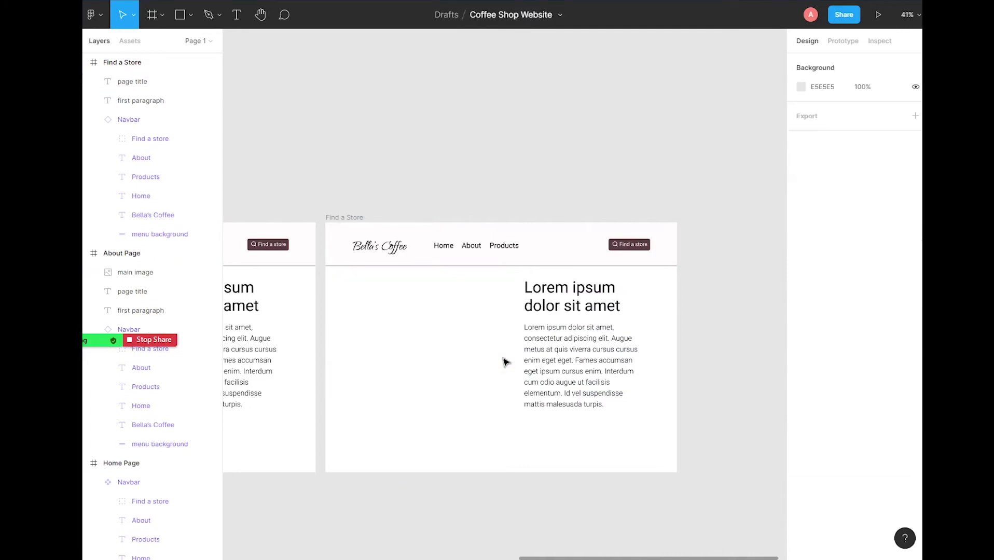
double_click(583, 298)
drag(620, 306, 513, 306)
key(BackSpace)
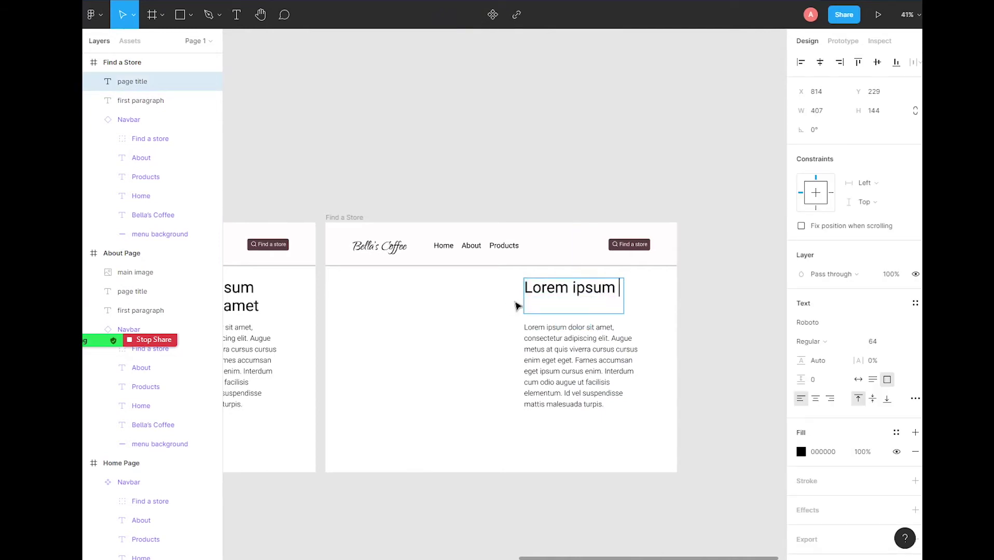
key(Escape)
key(Escape)
click(598, 374)
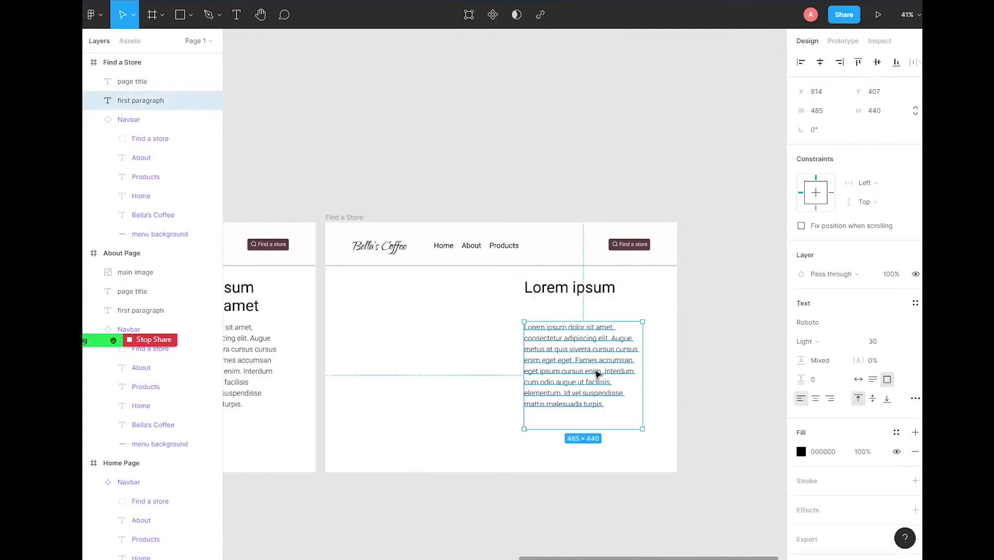
click(667, 384)
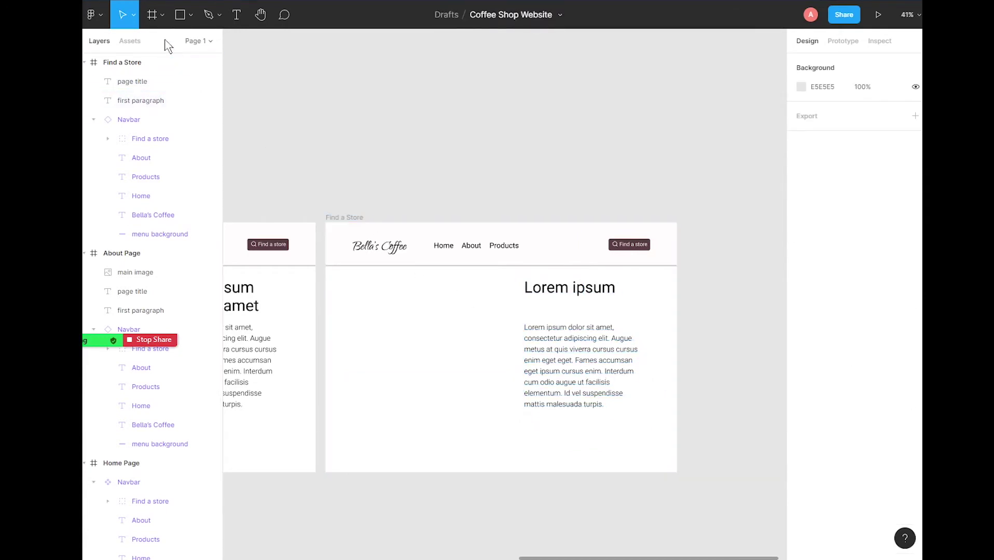
Step: Search the Unsplash plugin for "map" and insert the dark wooden world map photo
click(103, 15)
mouse_move(125, 215)
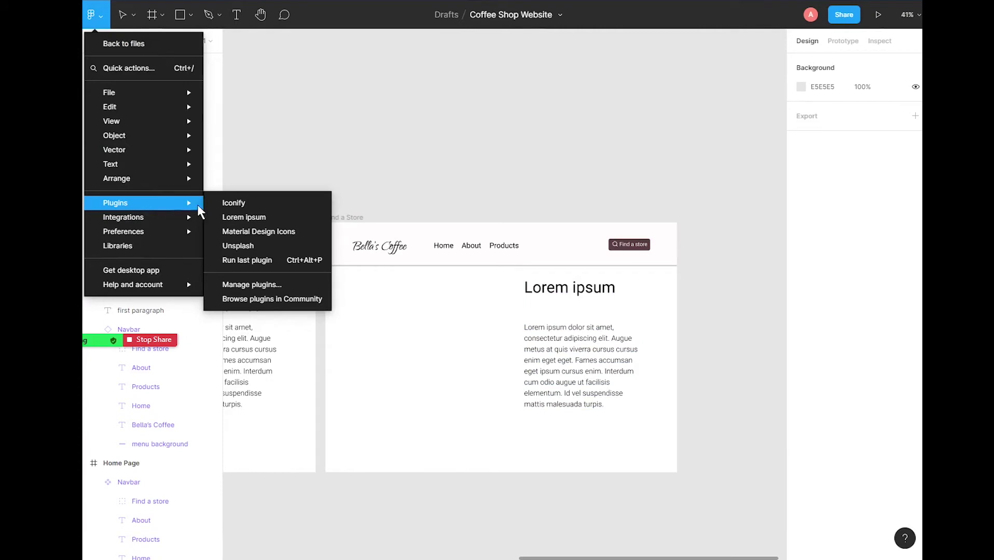
click(299, 248)
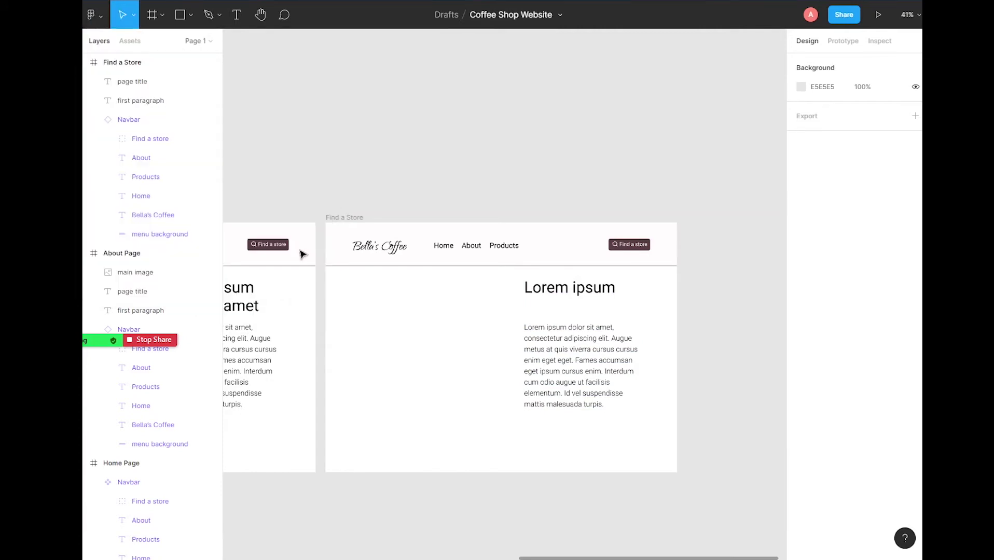
click(243, 75)
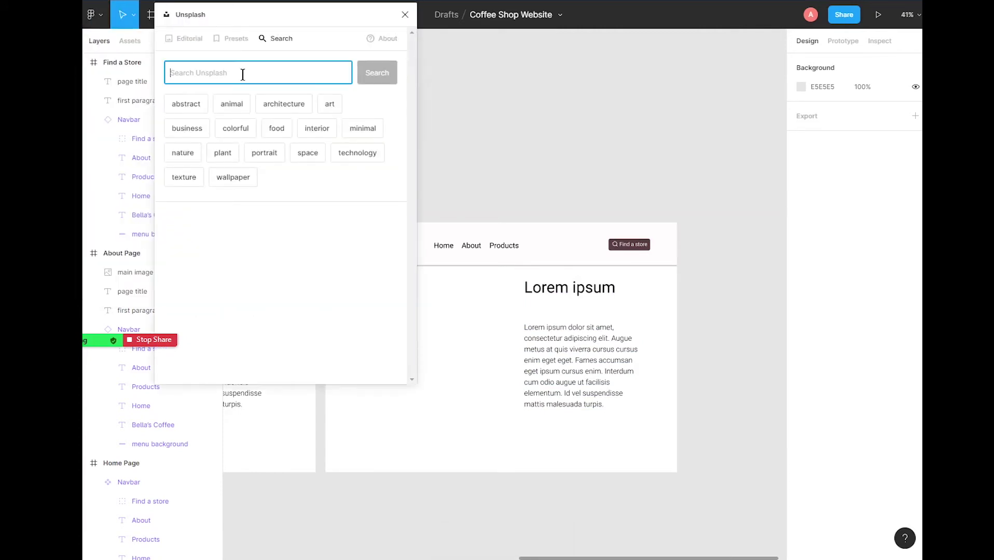
text(map)
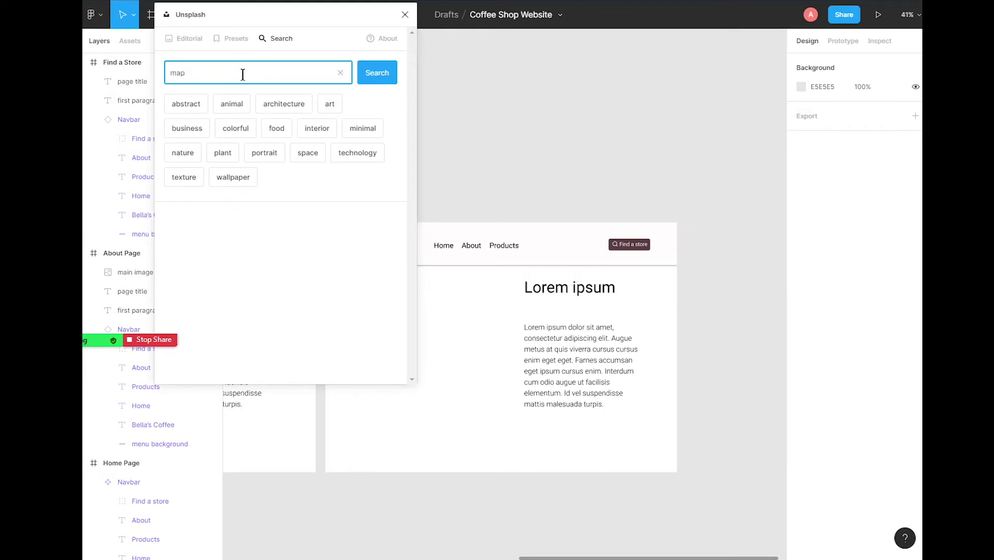
key(Return)
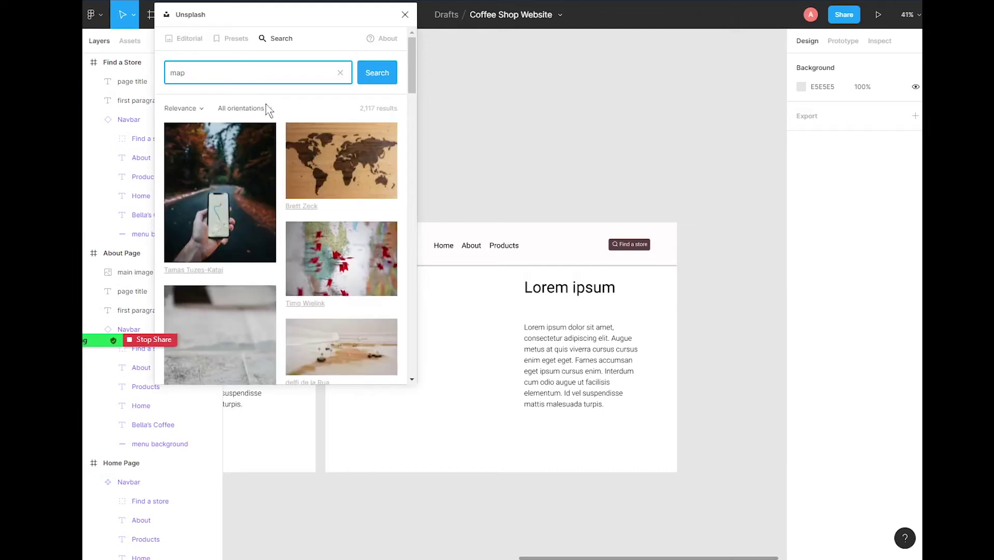
click(344, 166)
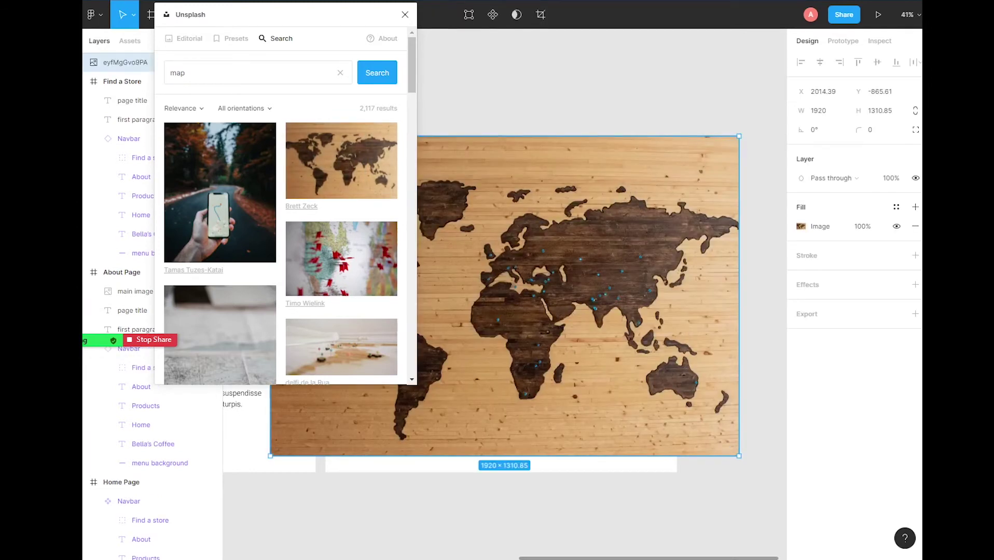
click(405, 14)
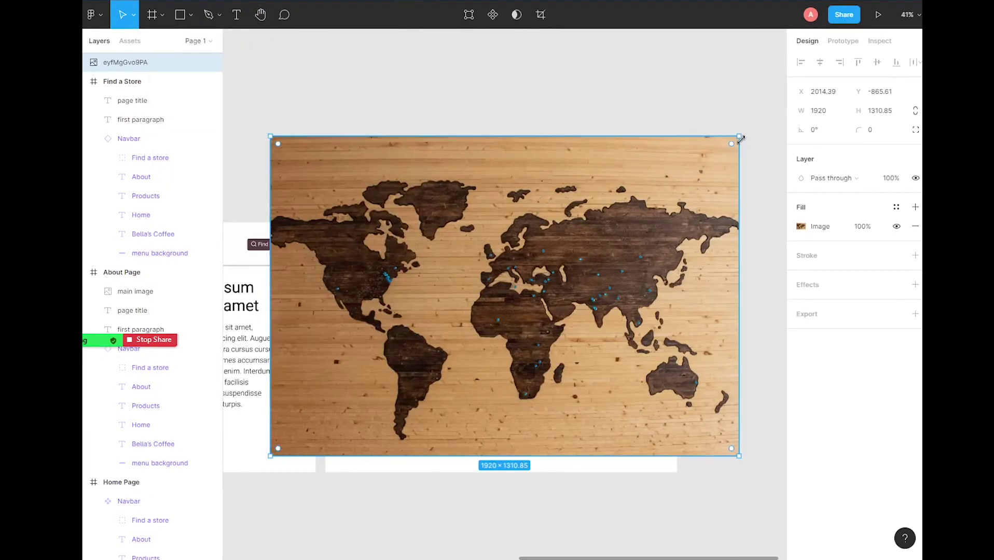
Step: Resize the map image to about 687 × 676 and place it beside the Find a Store text at about X 2322, Y -275
drag(740, 137, 456, 304)
drag(411, 367, 476, 346)
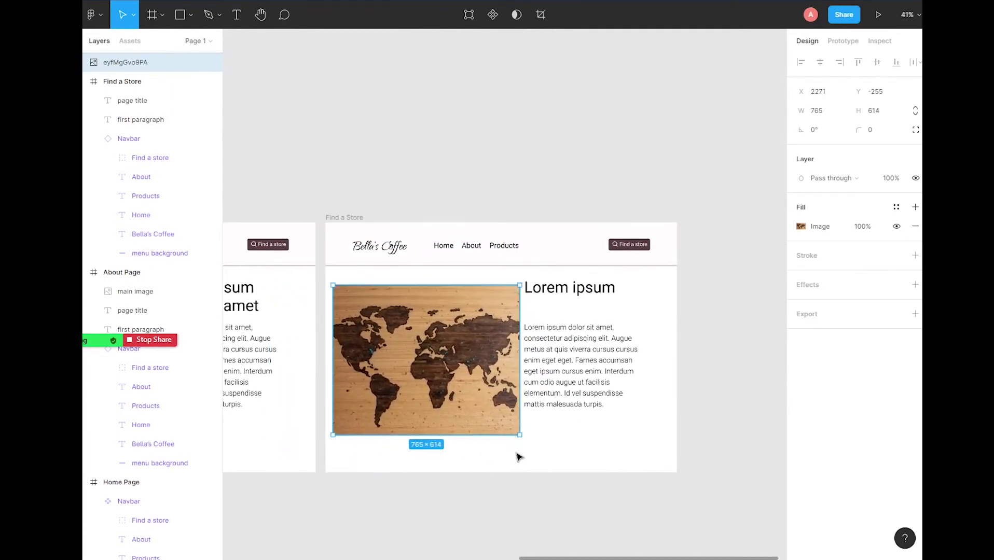
drag(520, 434, 497, 435)
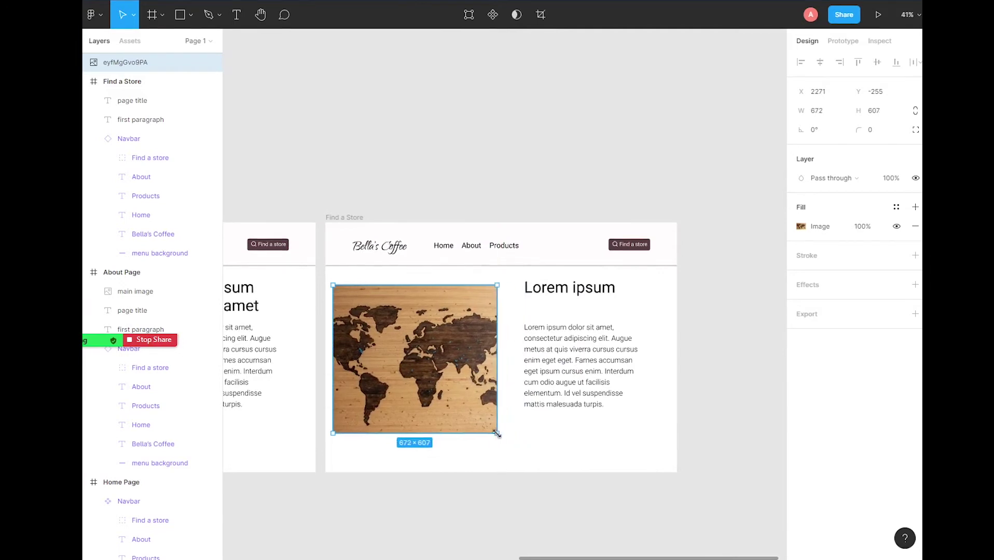
drag(444, 402, 452, 399)
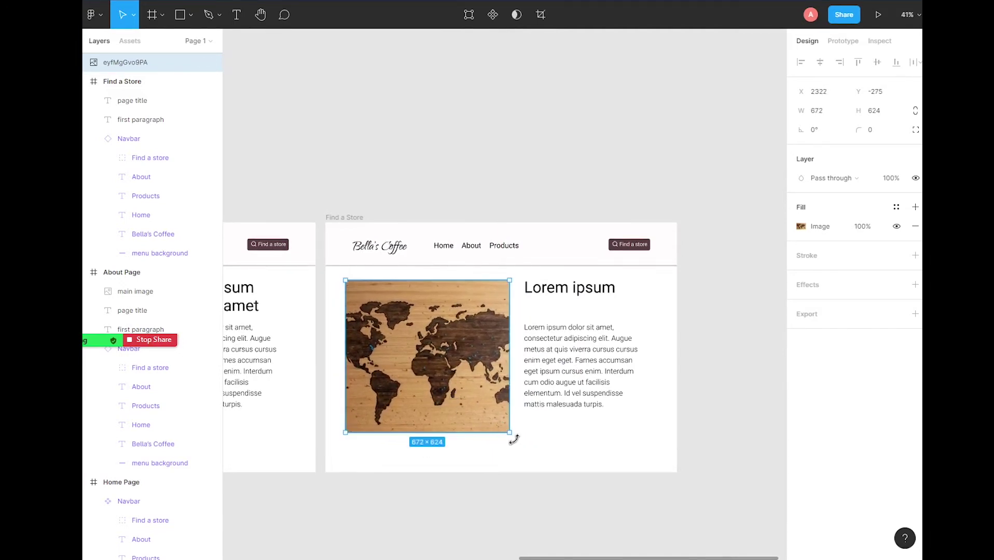
drag(510, 432, 512, 445)
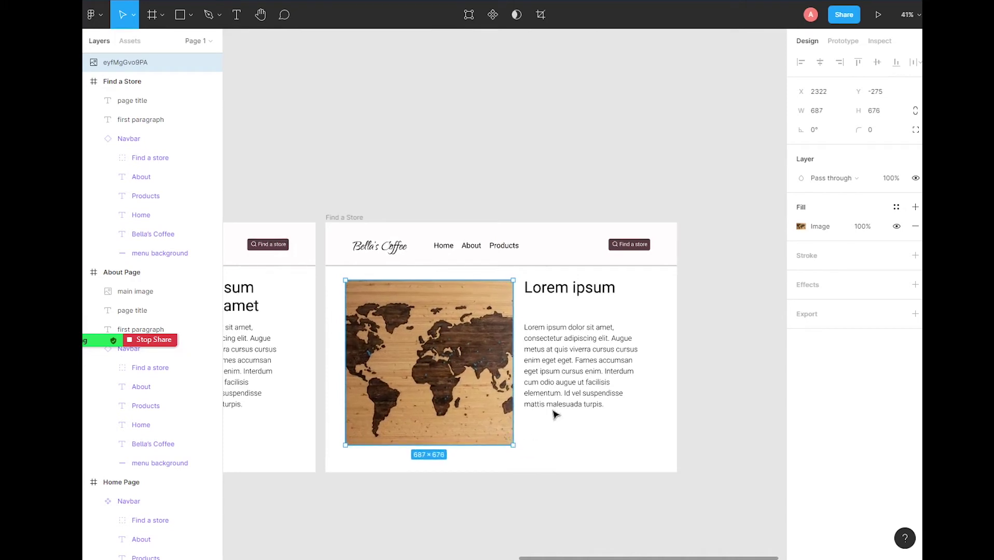
Step: Move the Find a Store body text down to about X 821, Y 479 and add the text "Enter your zipcode" above it
click(576, 369)
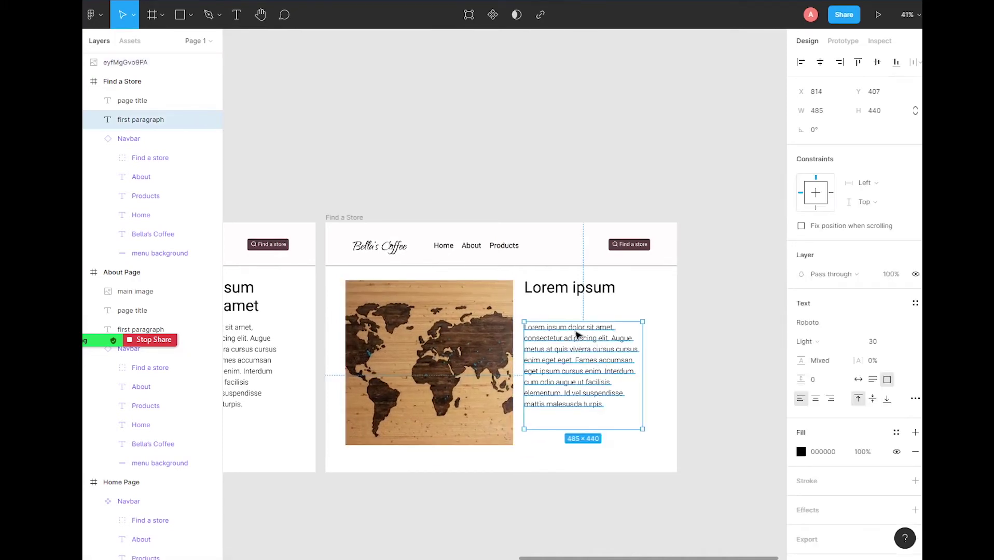
drag(577, 334, 580, 354)
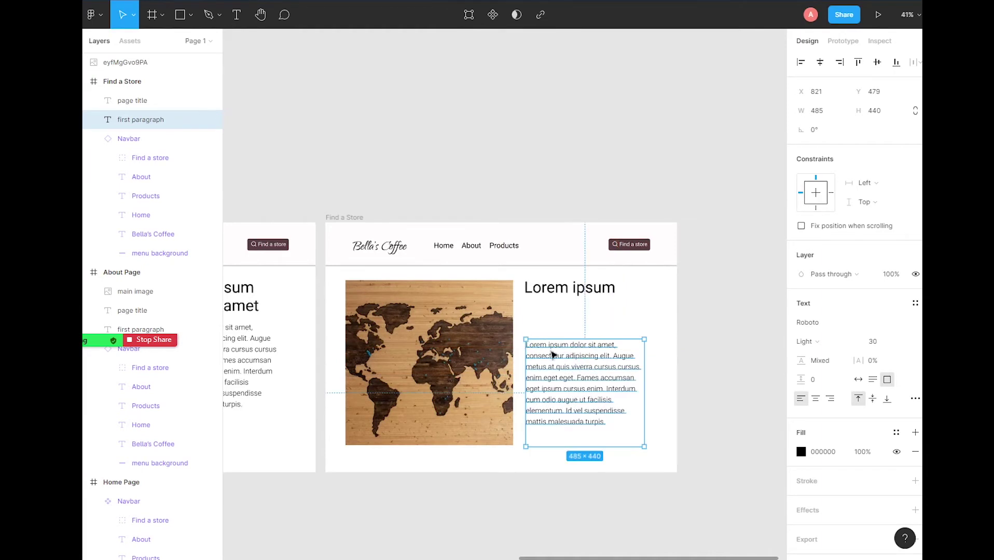
click(236, 14)
click(528, 317)
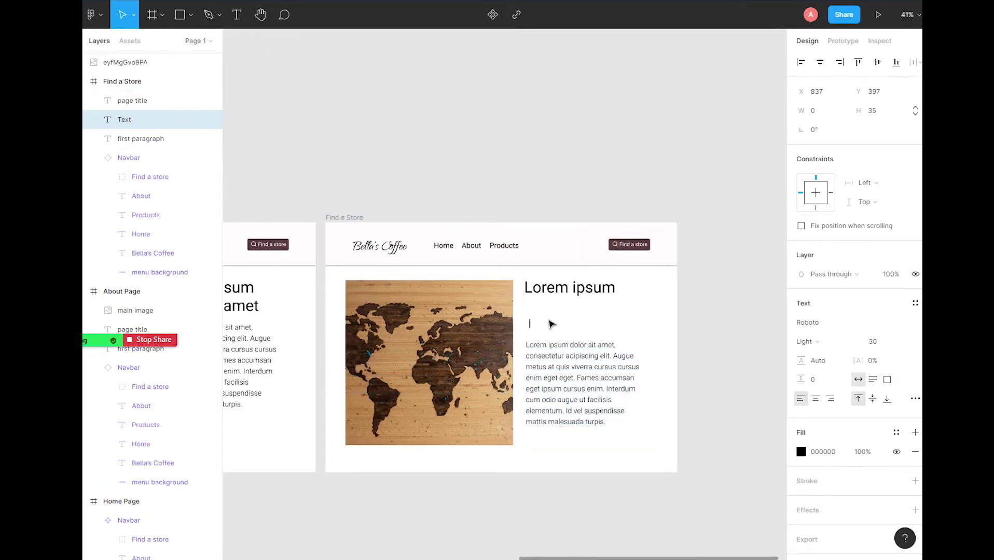
text(Enter your zi)
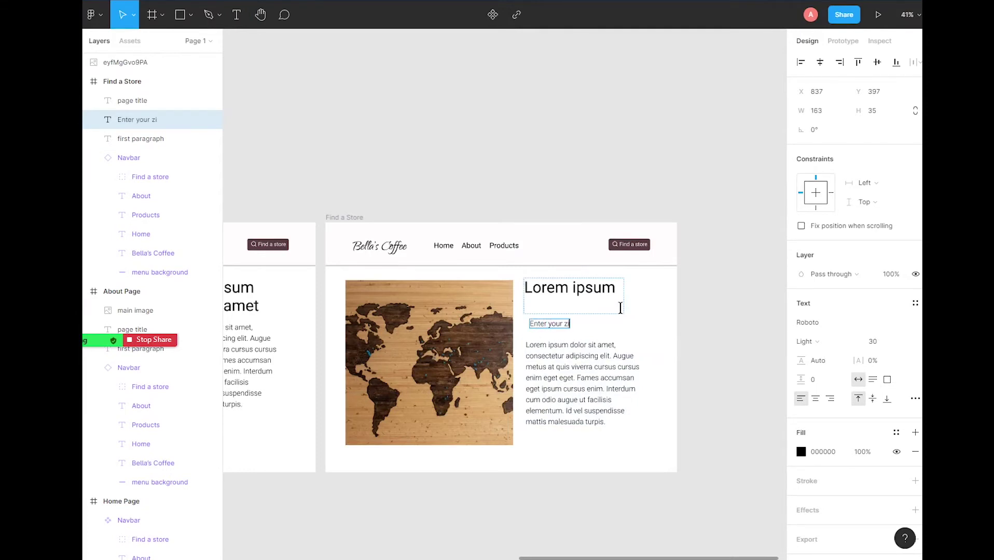
text(pcode)
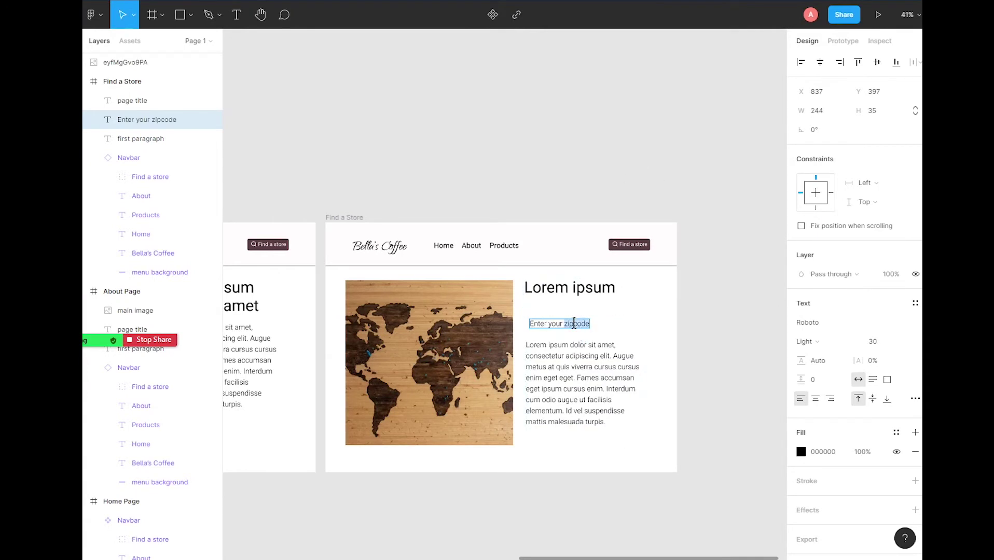
Step: Set the "Enter your zipcode" text to Roboto Regular at size 24
triple_click(574, 323)
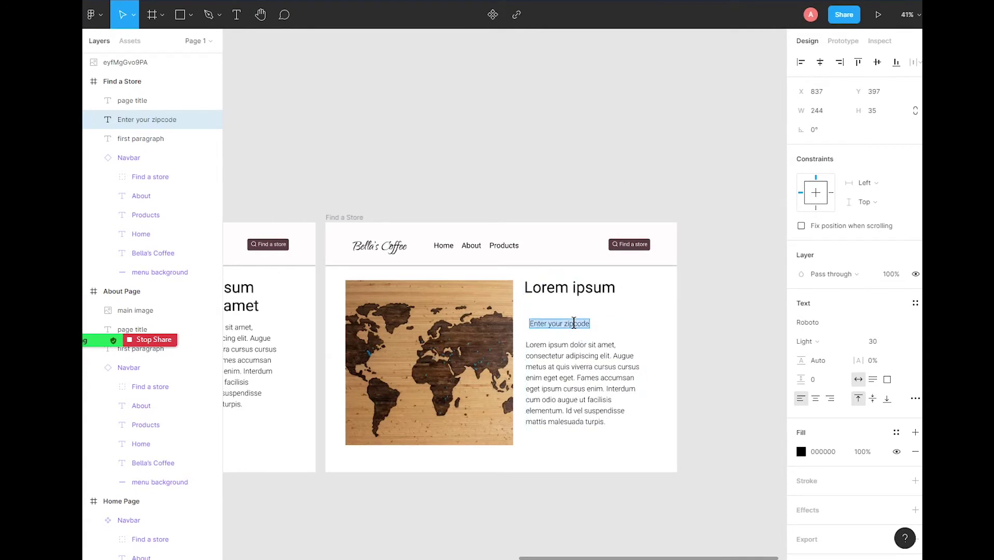
click(846, 344)
click(848, 356)
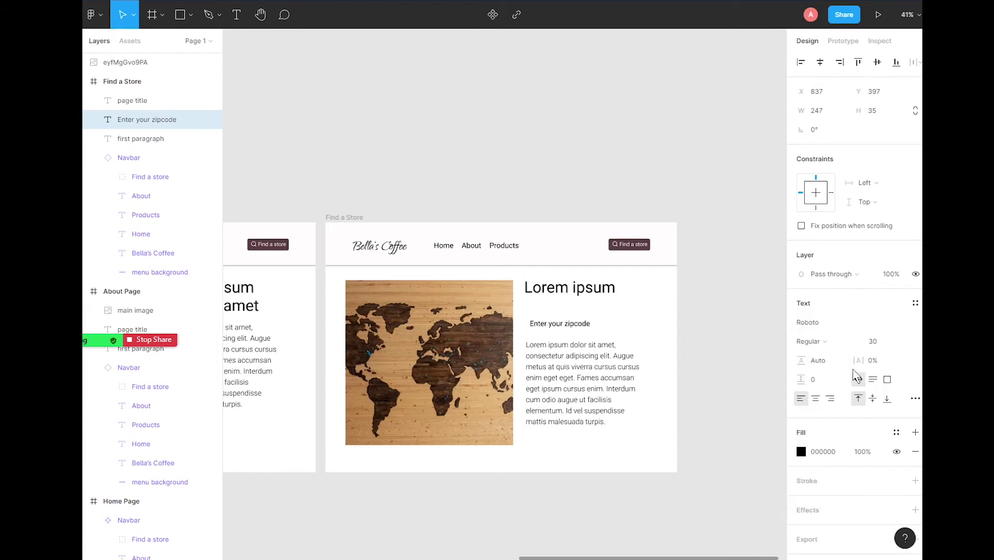
click(903, 343)
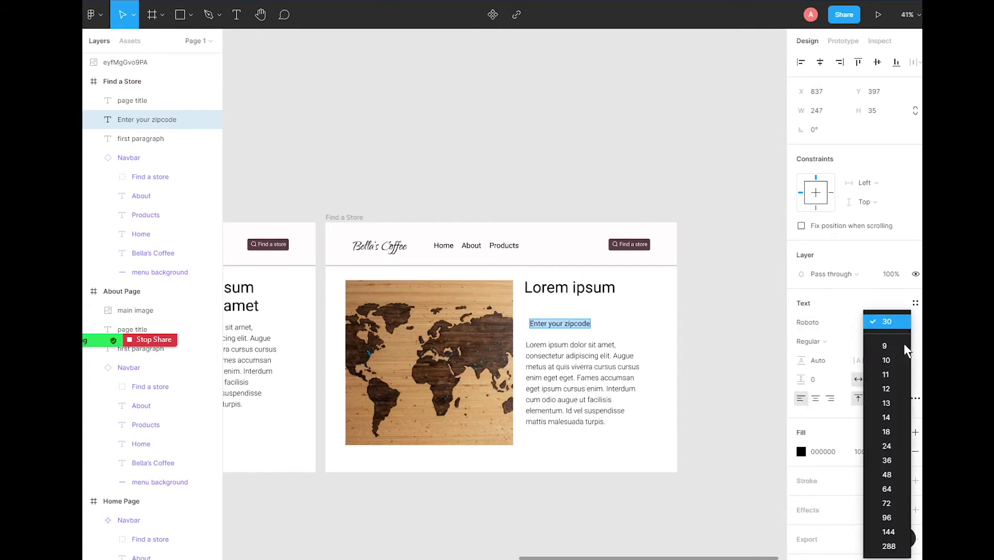
click(905, 447)
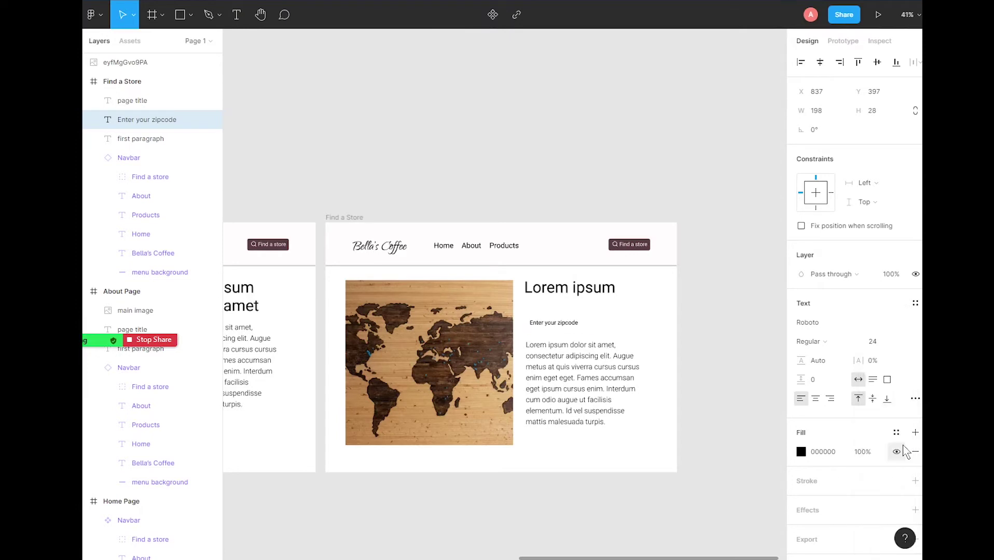
double_click(551, 324)
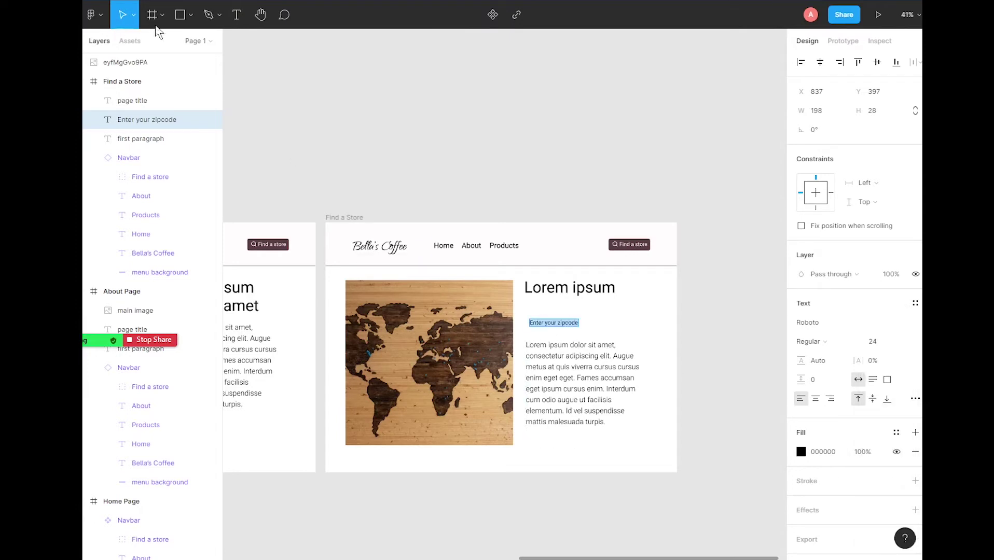
click(707, 336)
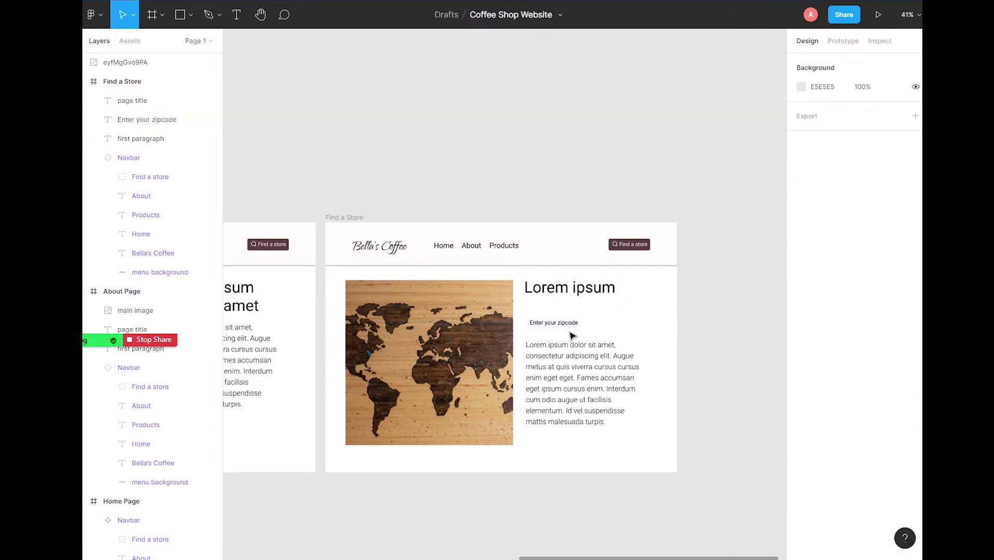
Step: Move the "Enter your zipcode" text to X 821, Y 345 and draw a rectangle about 188 × 42 just below it
drag(550, 327, 546, 314)
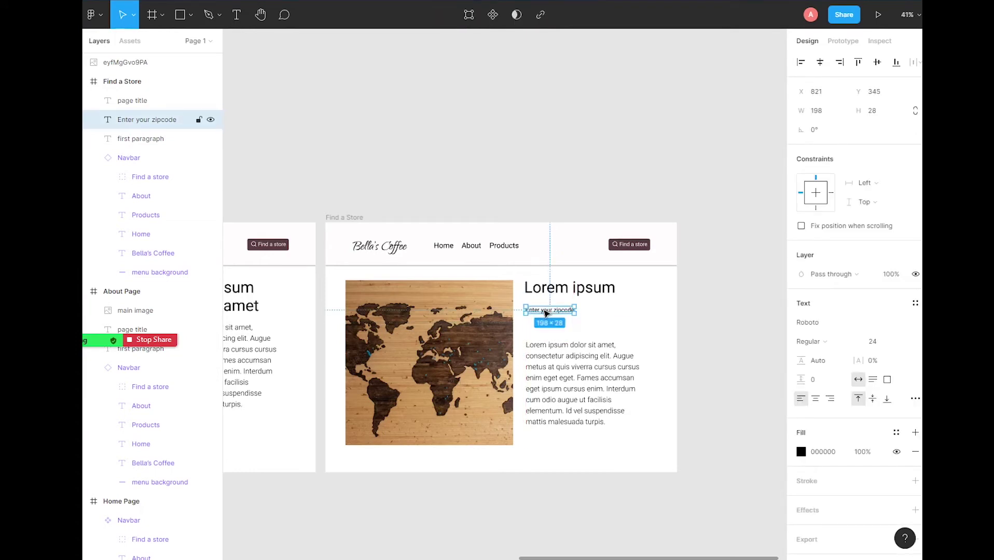
click(719, 339)
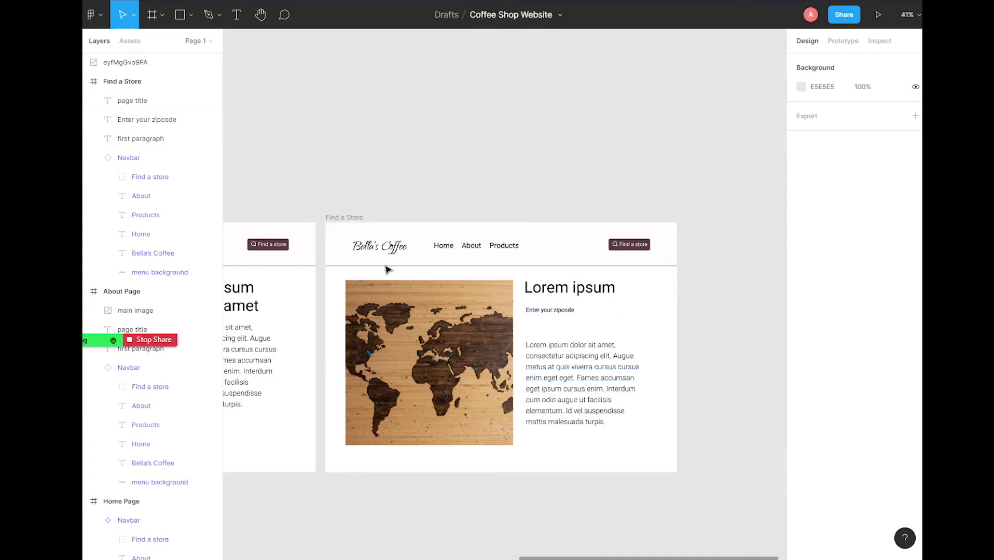
click(191, 16)
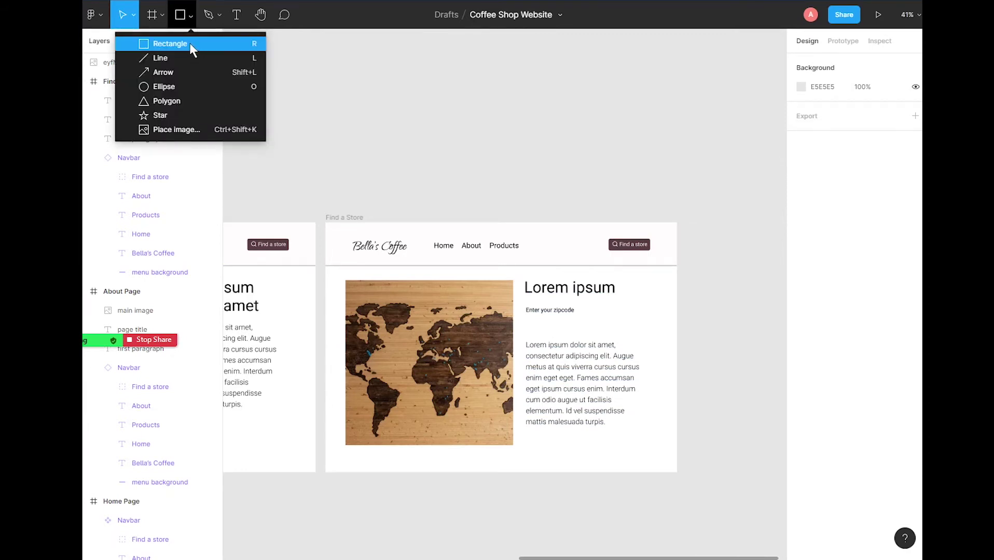
click(191, 44)
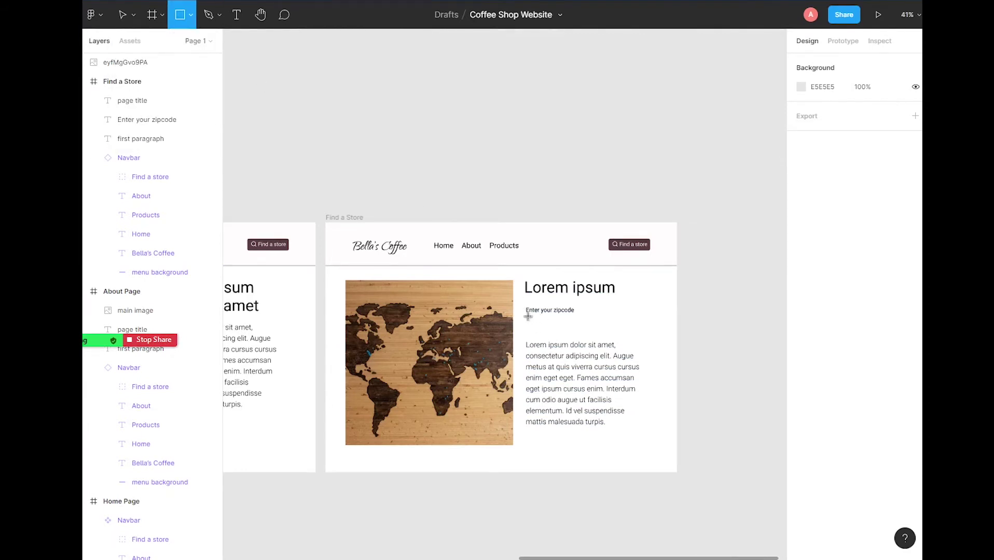
mouse_move(529, 318)
mouse_down()
mouse_move(579, 336)
mouse_move(573, 331)
mouse_up()
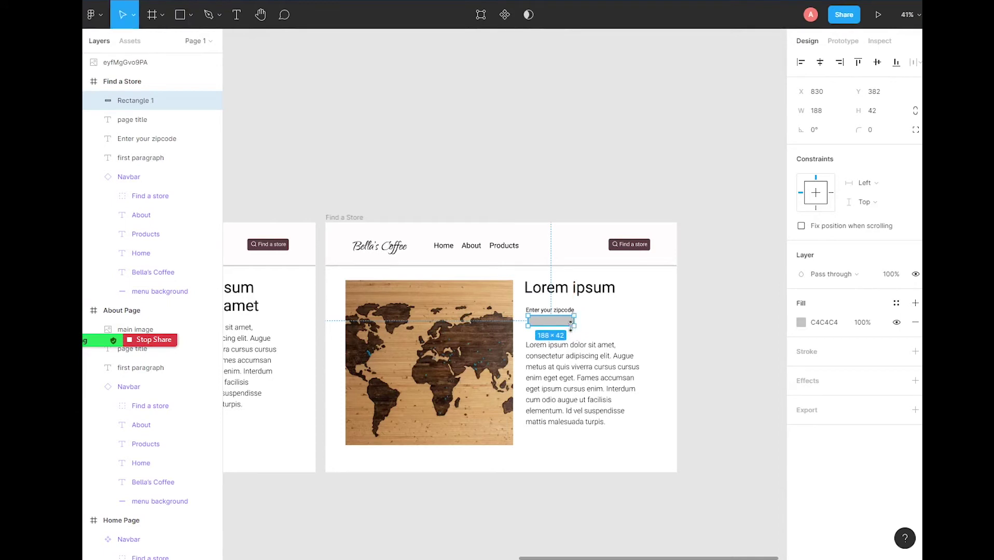
Step: Change the zipcode rectangle's fill to the near-white FFFDFD
click(803, 324)
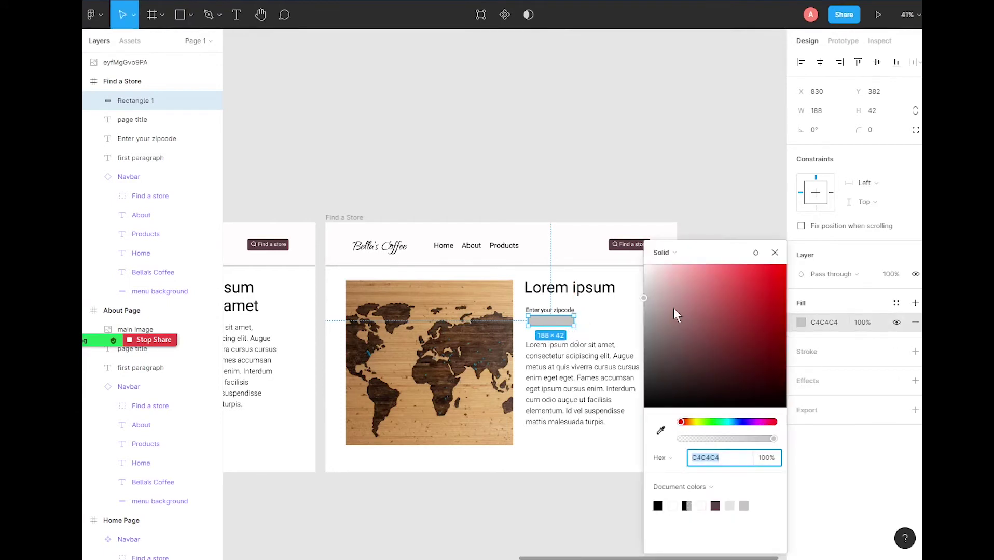
drag(644, 297, 647, 266)
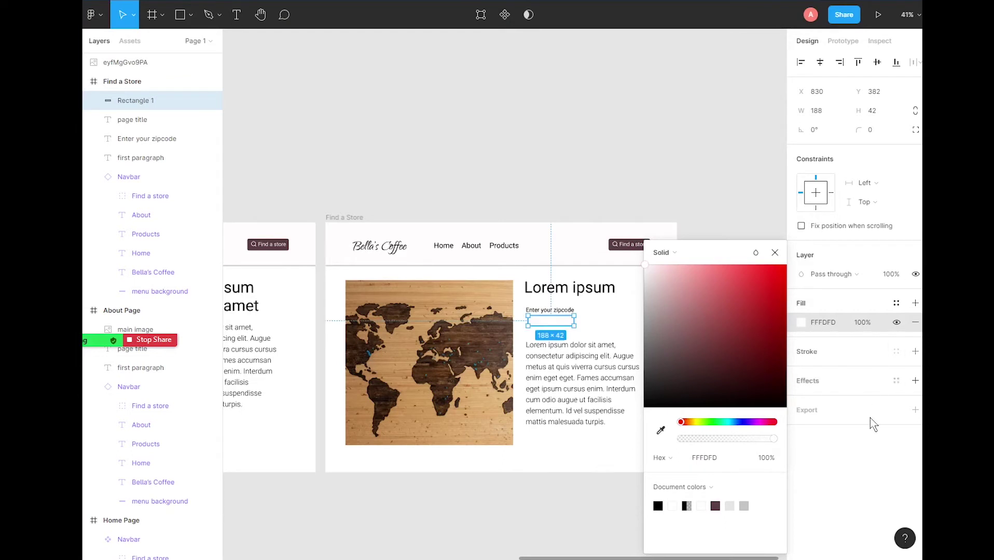
click(867, 437)
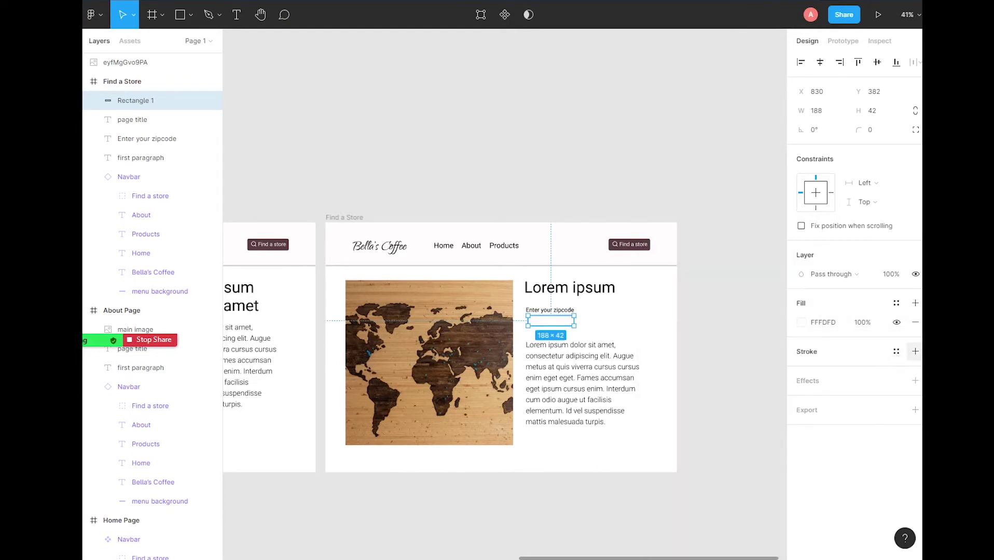
Step: Add a stroke to the zipcode rectangle in the document's dark brown, 593E41
click(915, 351)
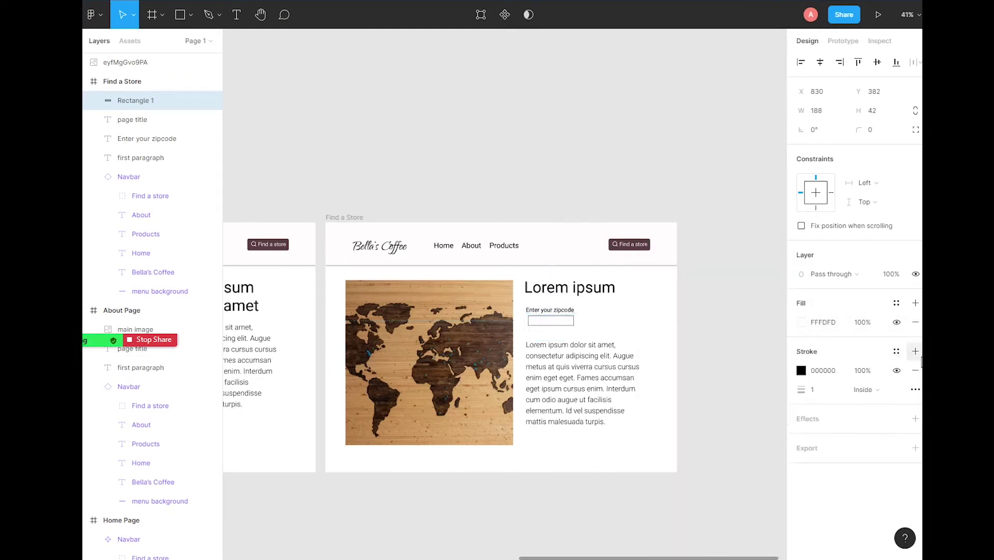
click(813, 372)
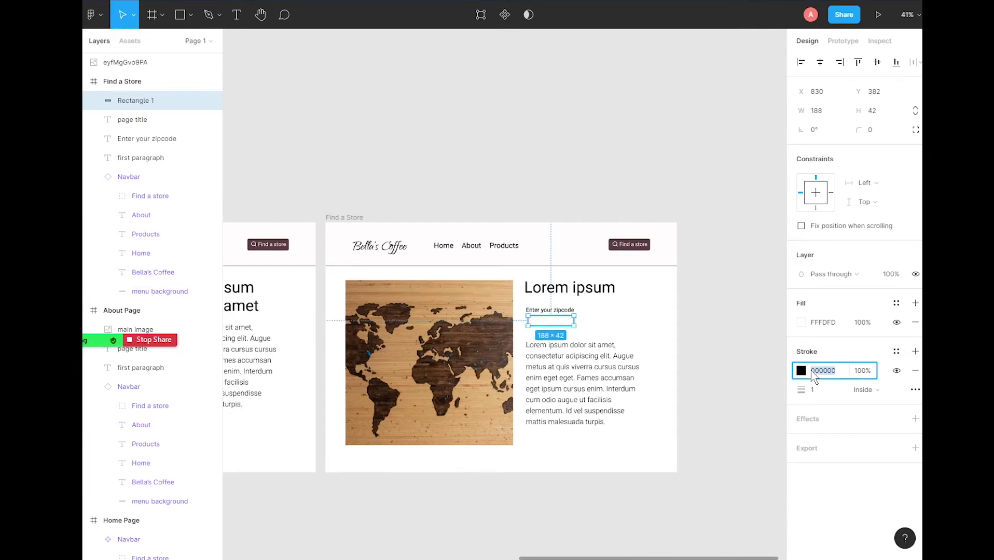
click(803, 371)
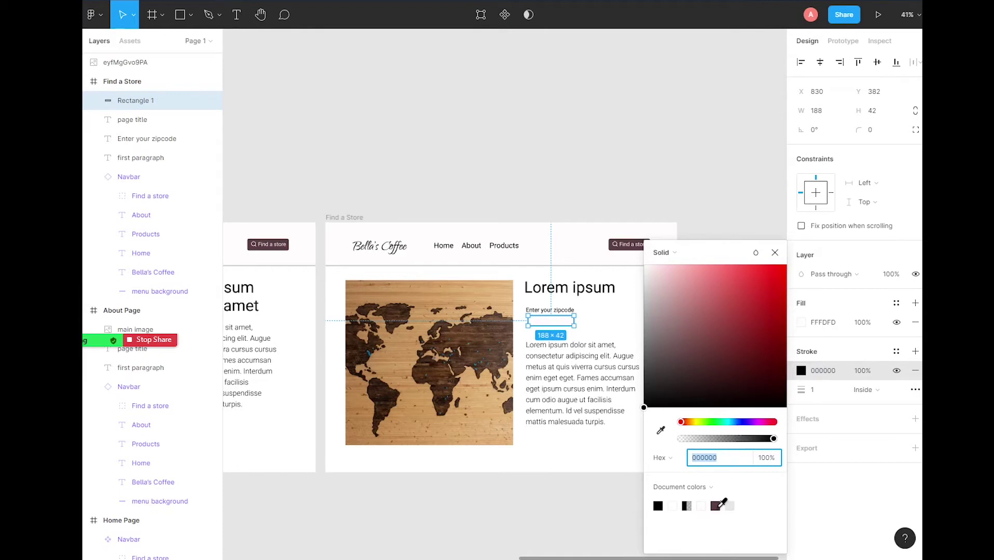
click(717, 506)
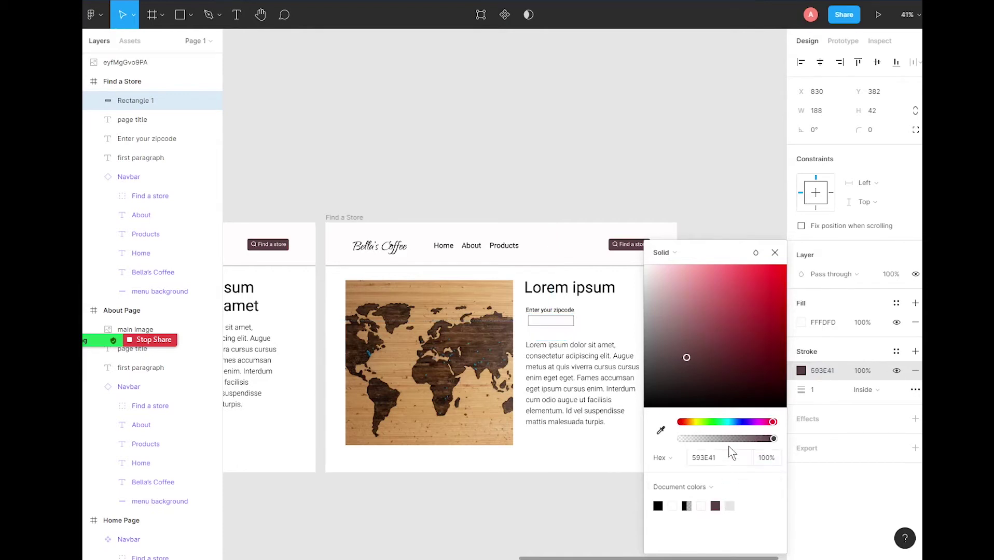
click(775, 253)
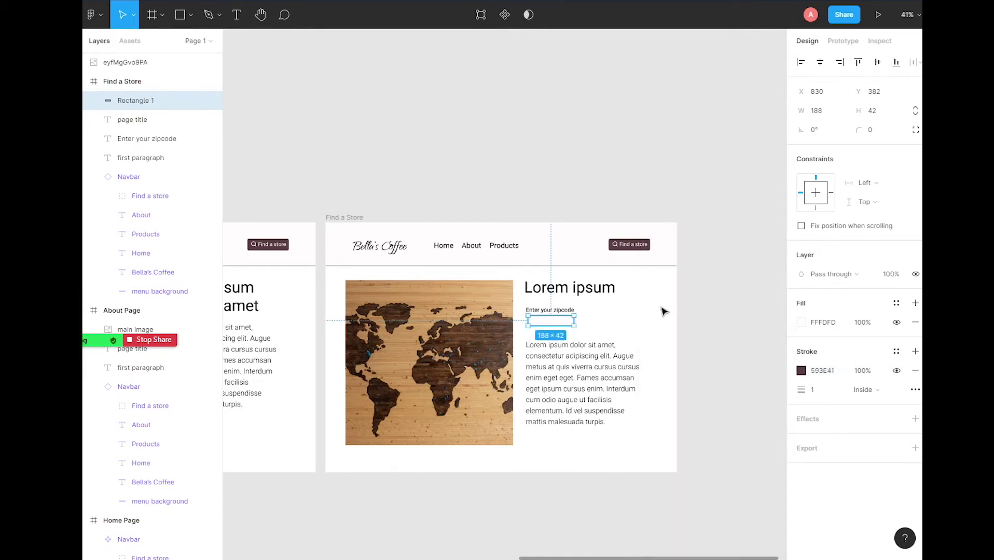
click(650, 328)
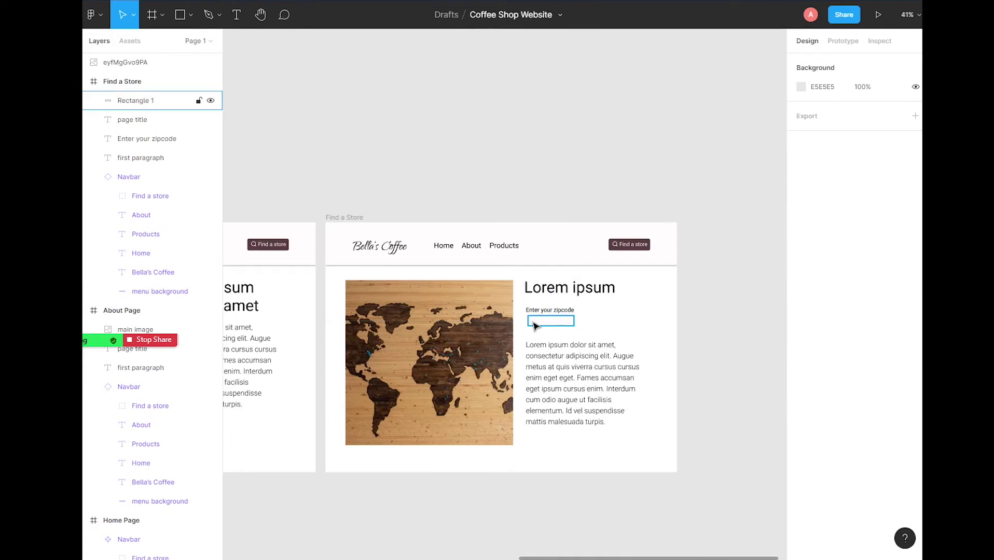
Step: Align the zipcode rectangle with the text above at about X 821, Y 382 and resize it to about 207 × 47
drag(532, 326, 532, 327)
click(720, 416)
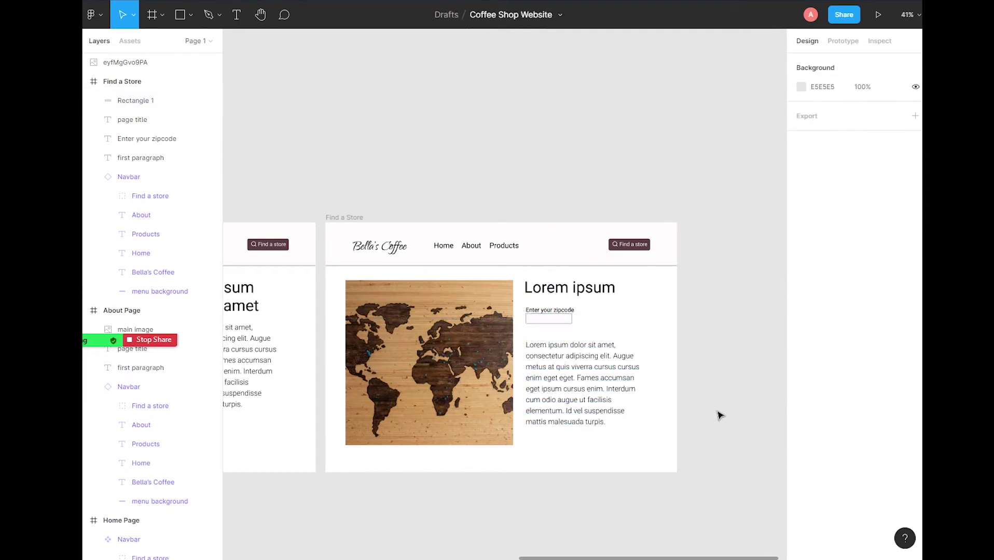
scroll(720, 415, up, 5)
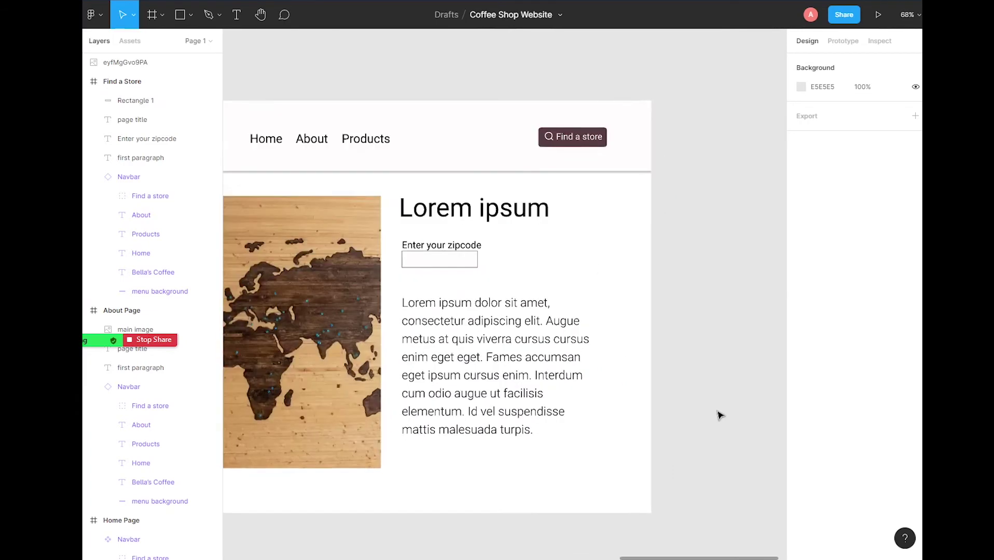
scroll(720, 451, up, 2)
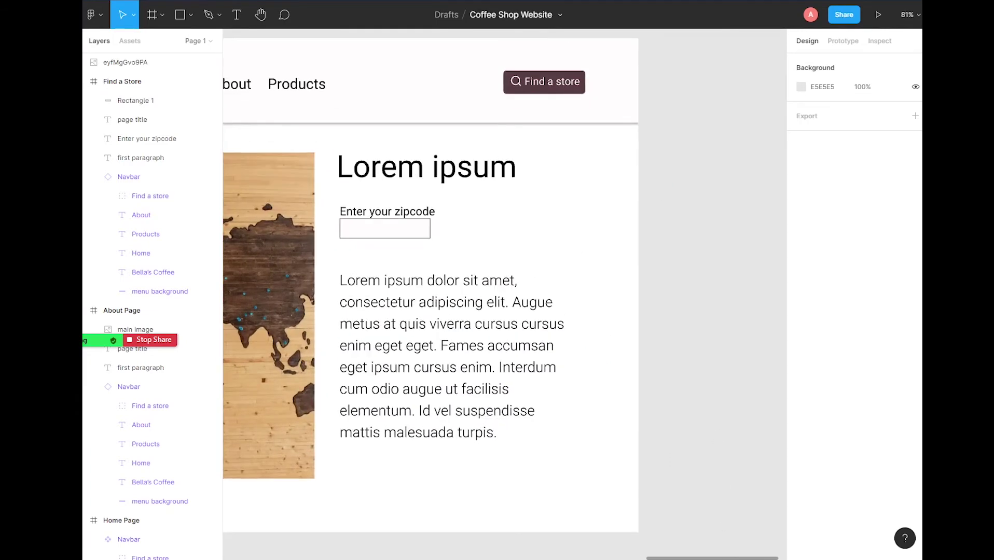
scroll(648, 335, left, 3)
click(519, 241)
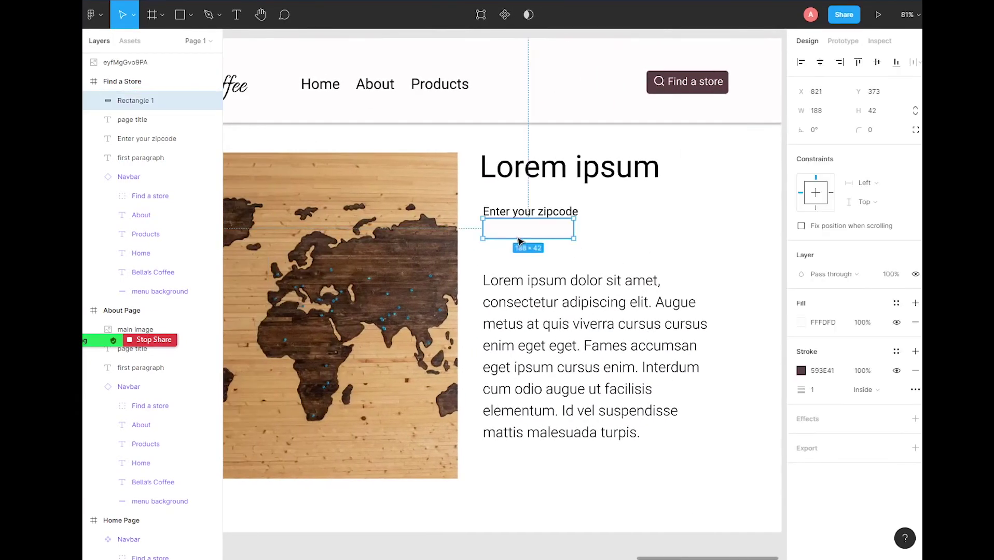
drag(520, 240, 584, 245)
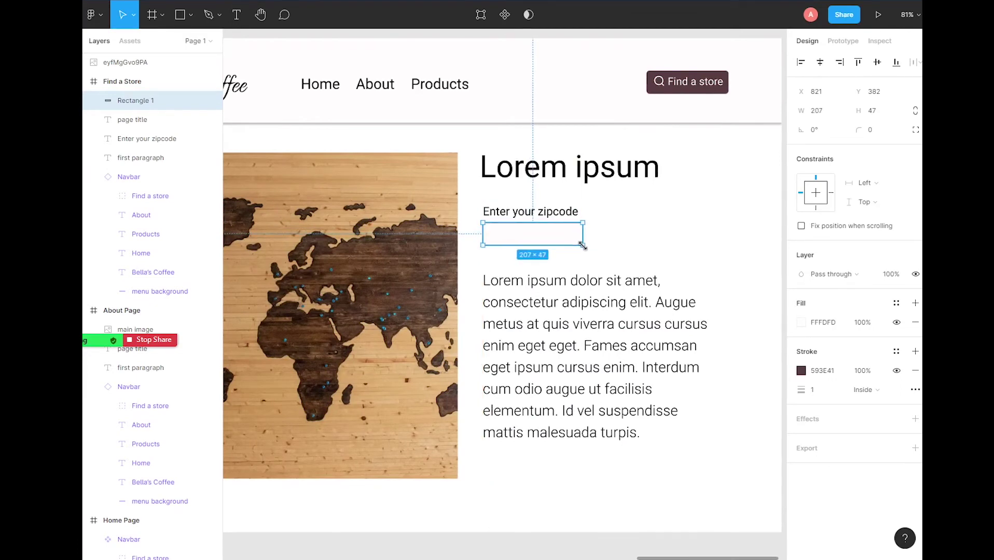
click(646, 251)
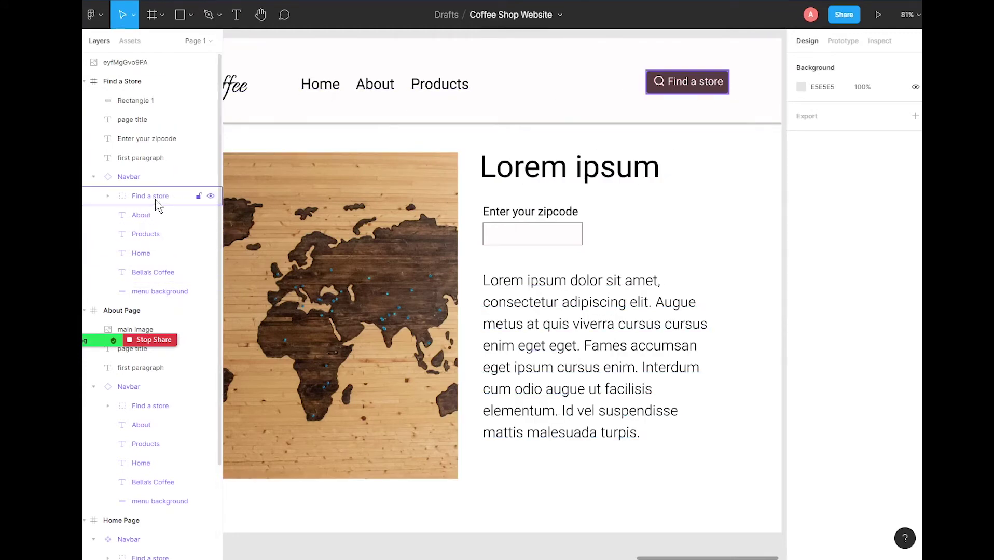
Step: Draw a button rectangle about 50 × 47 just right of the zipcode box and fill it with dark brown 593E41
click(179, 15)
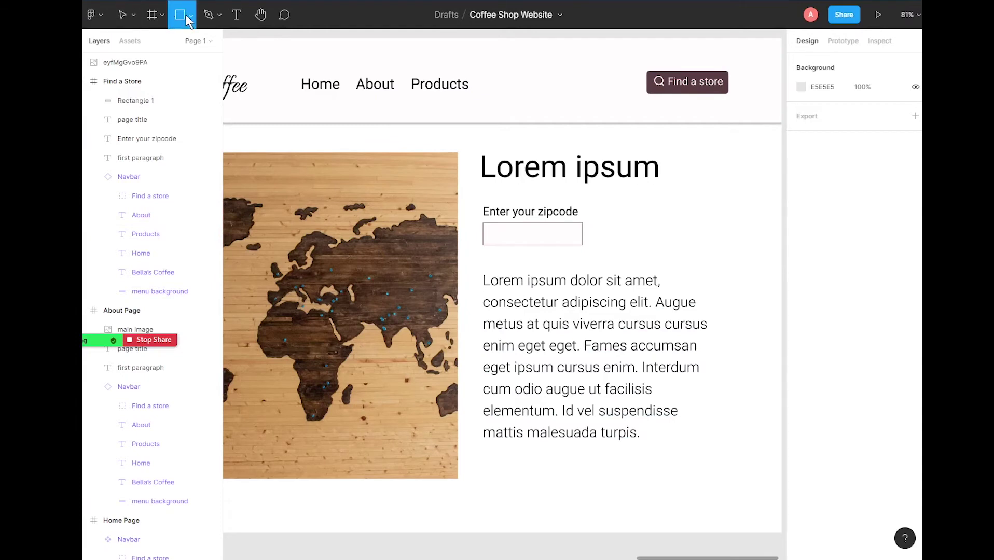
click(188, 21)
click(180, 45)
drag(589, 223, 614, 245)
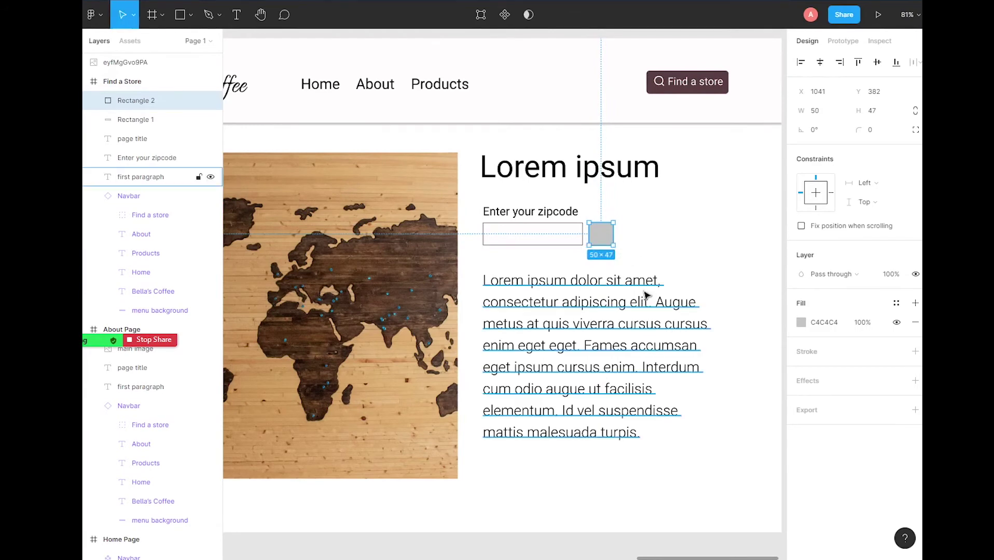
click(804, 328)
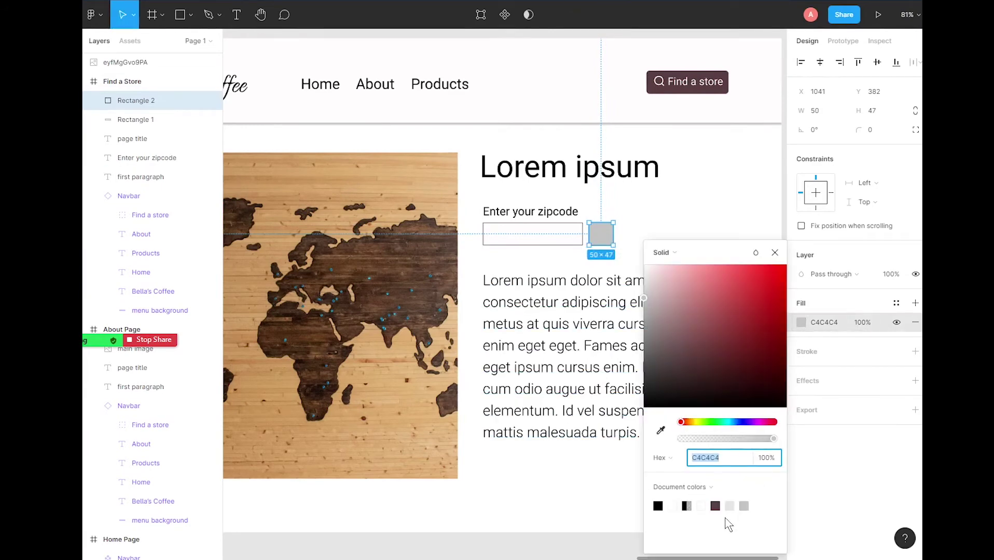
click(715, 506)
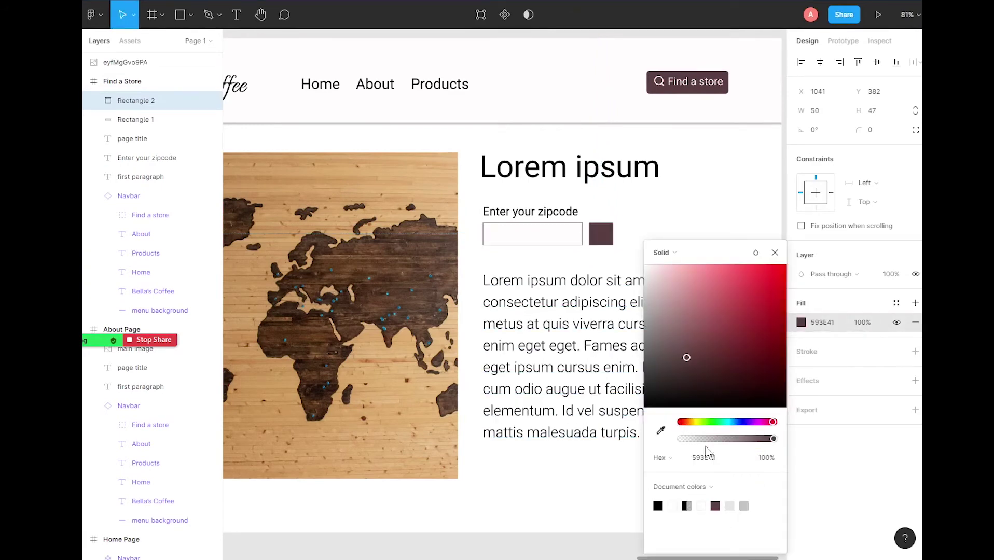
click(694, 220)
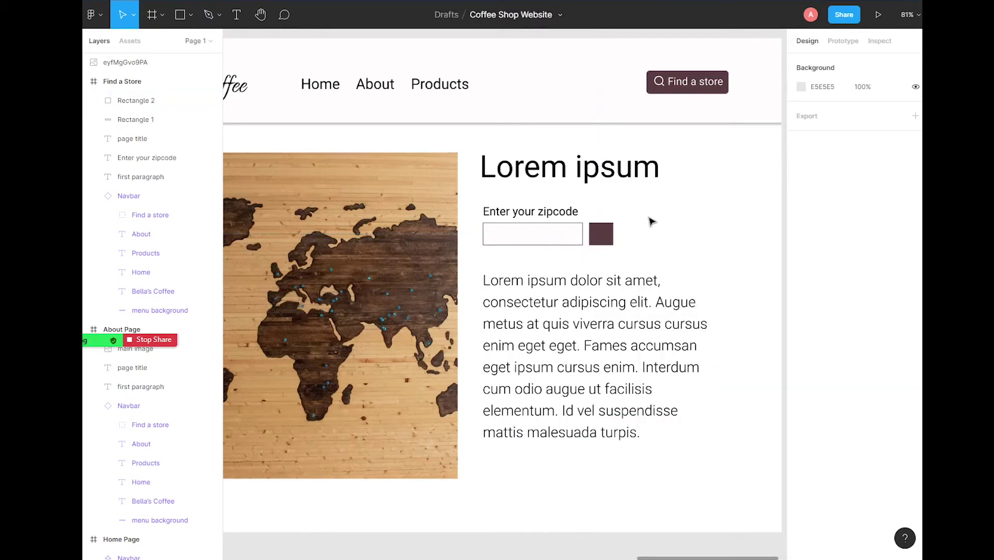
Step: Round the corners of the dark brown button square to a radius of about 7
click(606, 235)
scroll(619, 246, up, 10)
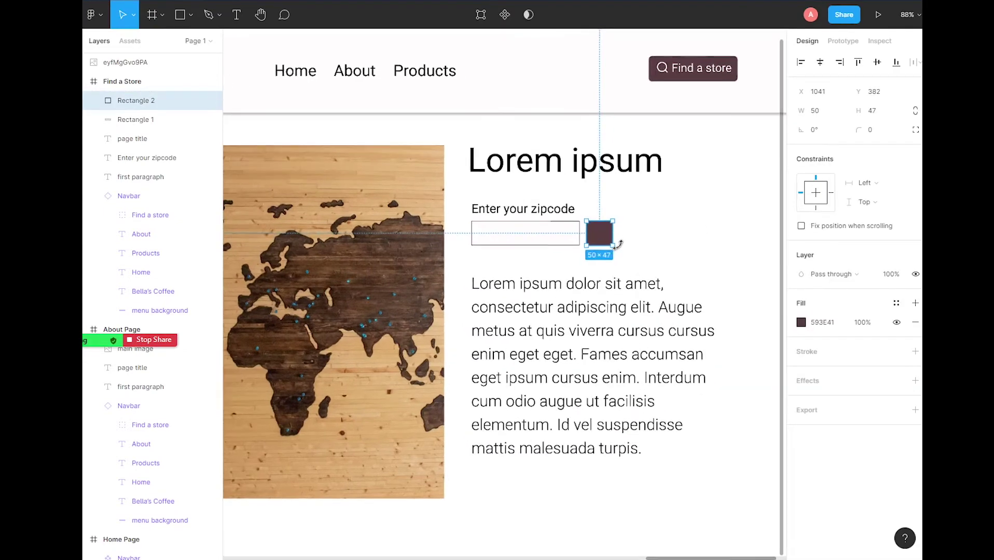
mouse_move(595, 180)
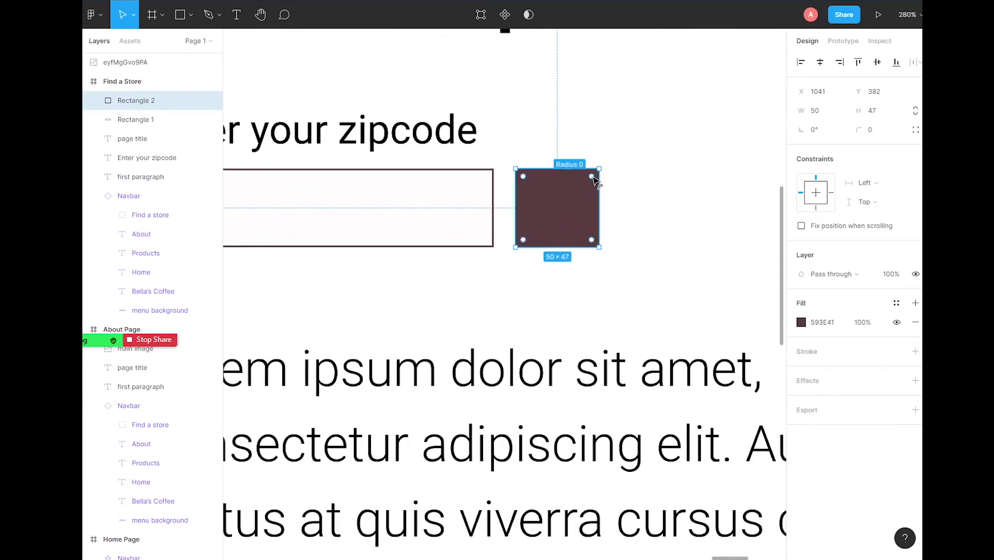
drag(594, 178, 590, 182)
click(675, 247)
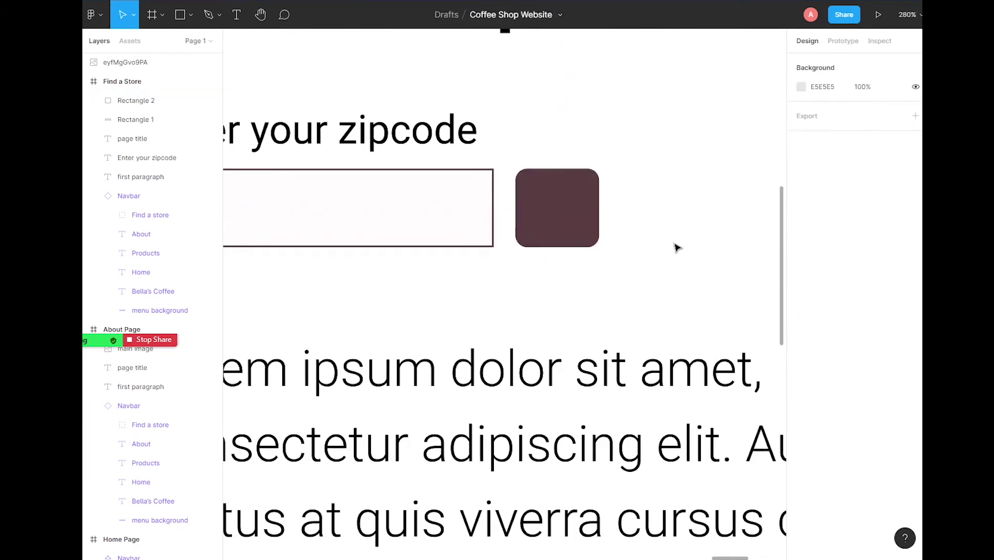
Step: Round the corners of the outlined zipcode box to match the button beside it
click(477, 208)
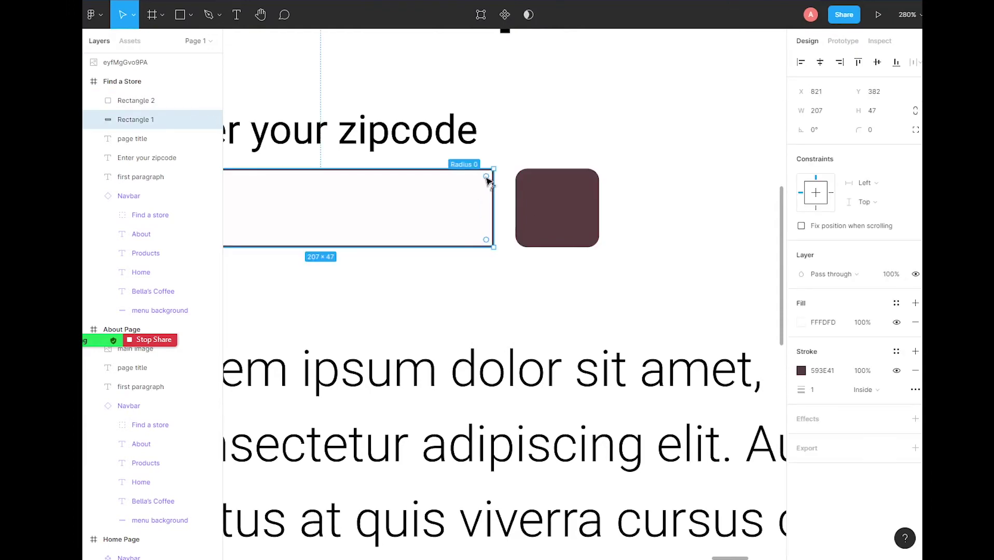
drag(486, 179, 483, 183)
click(724, 276)
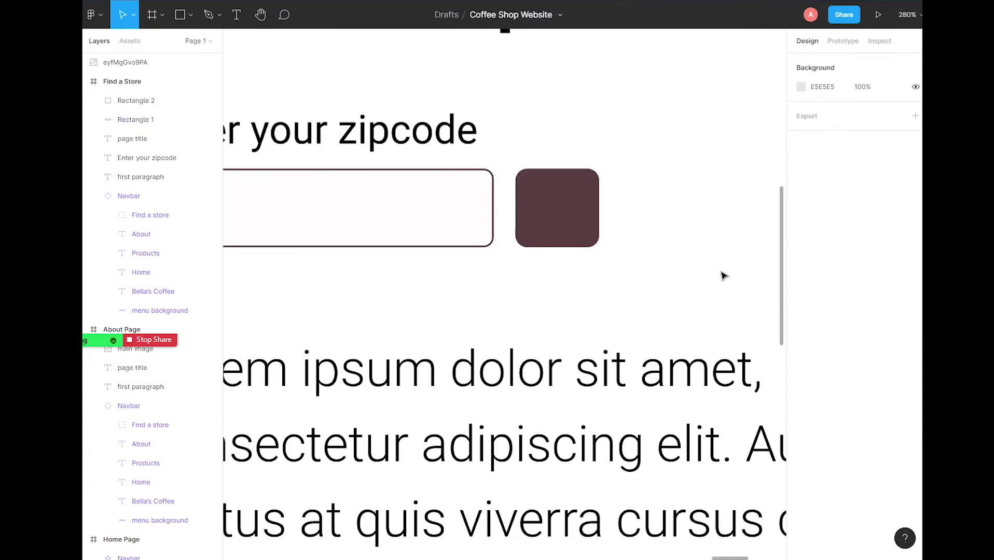
Step: Move the dark brown button slightly closer to the zipcode box, to X 1039, Y 382
scroll(724, 276, down, 5)
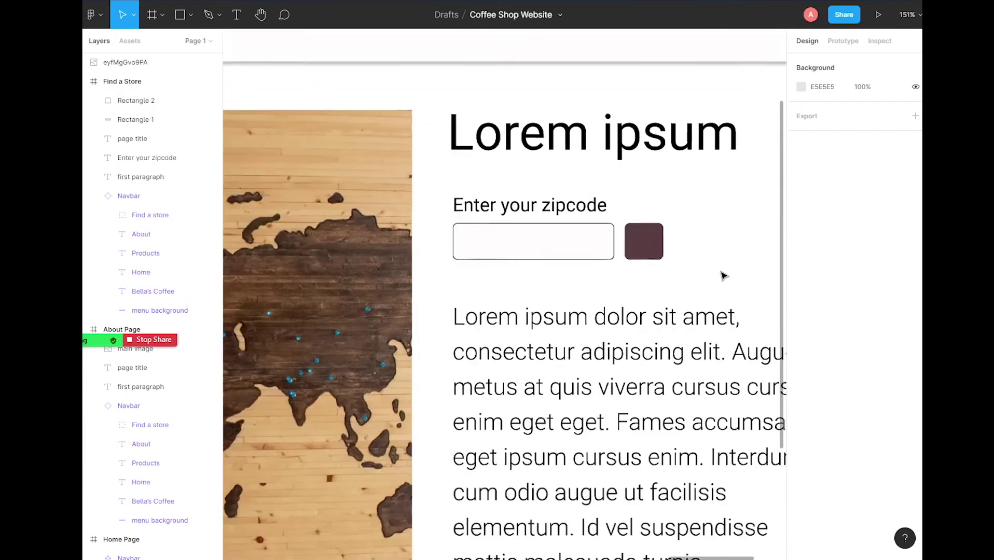
scroll(723, 276, down, 1)
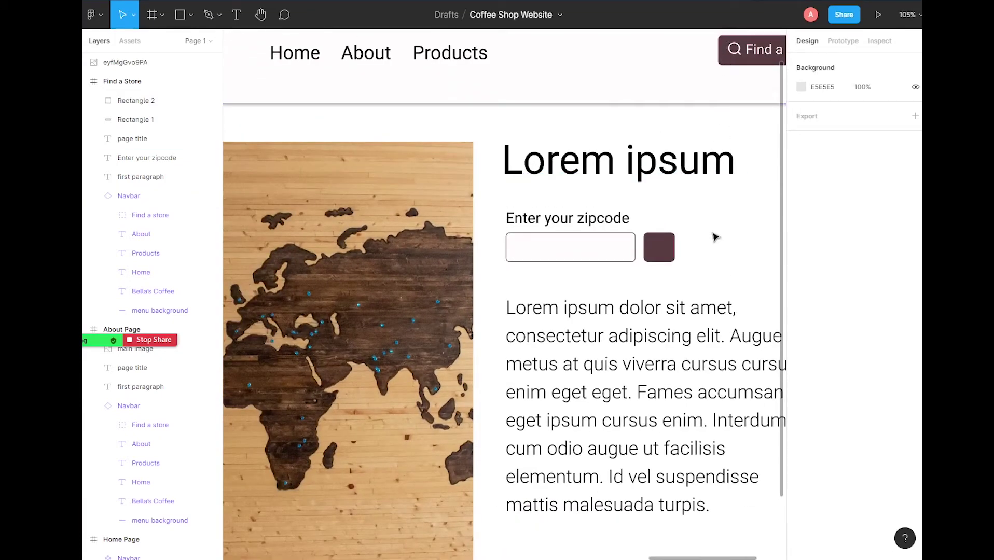
drag(668, 254, 666, 254)
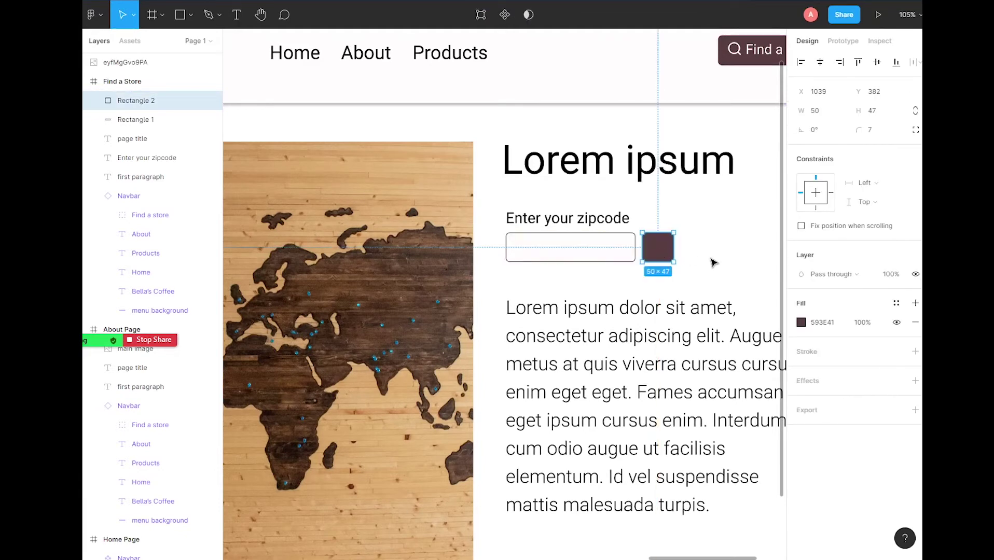
click(714, 262)
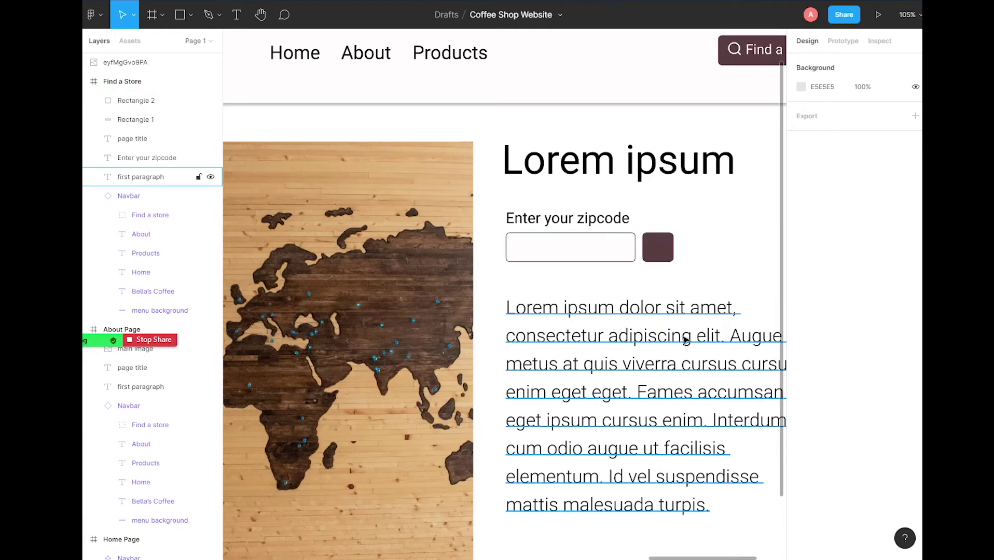
Step: Copy the magnifier icon from the navbar's Find a store group, centre it on the dark brown square and stack it in front
click(107, 215)
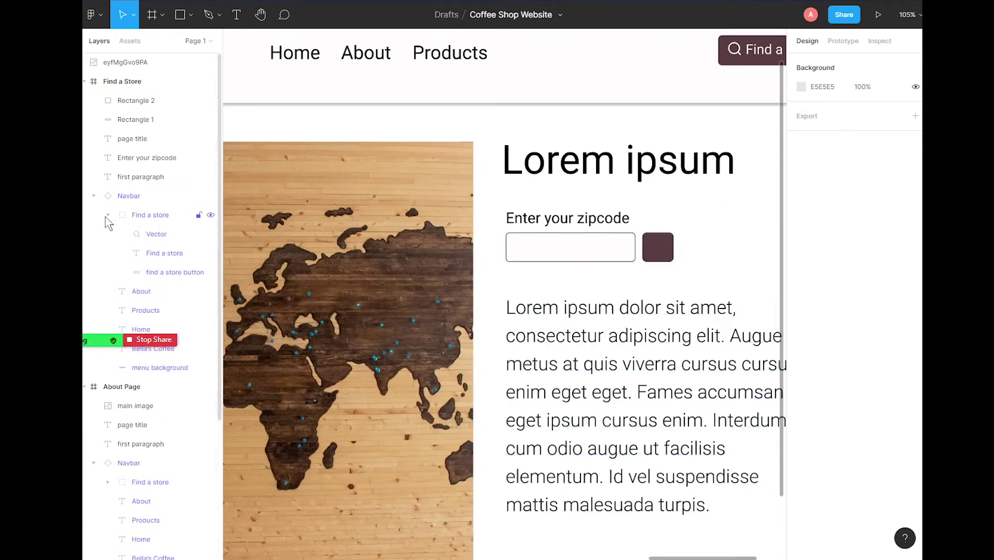
click(139, 236)
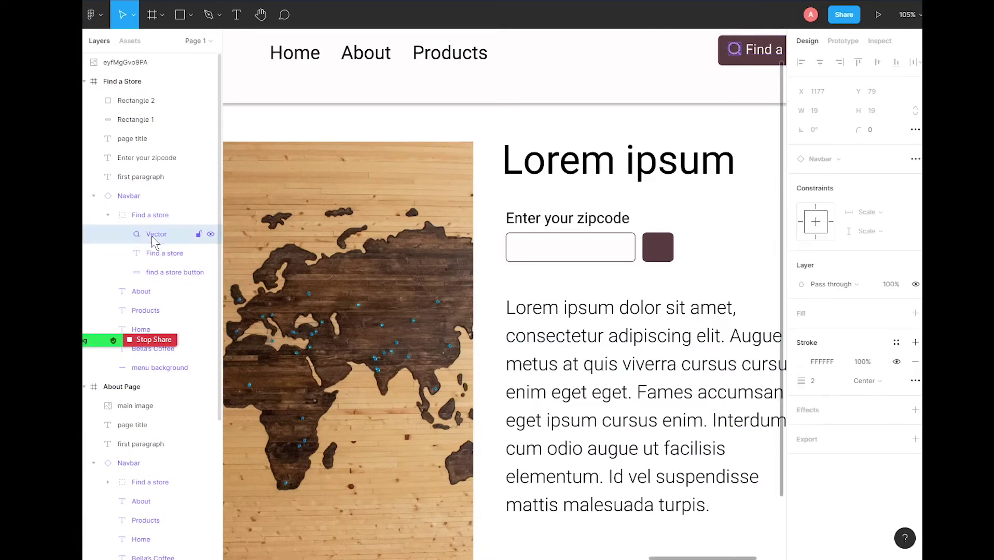
key(ctrl+c)
key(ctrl+v)
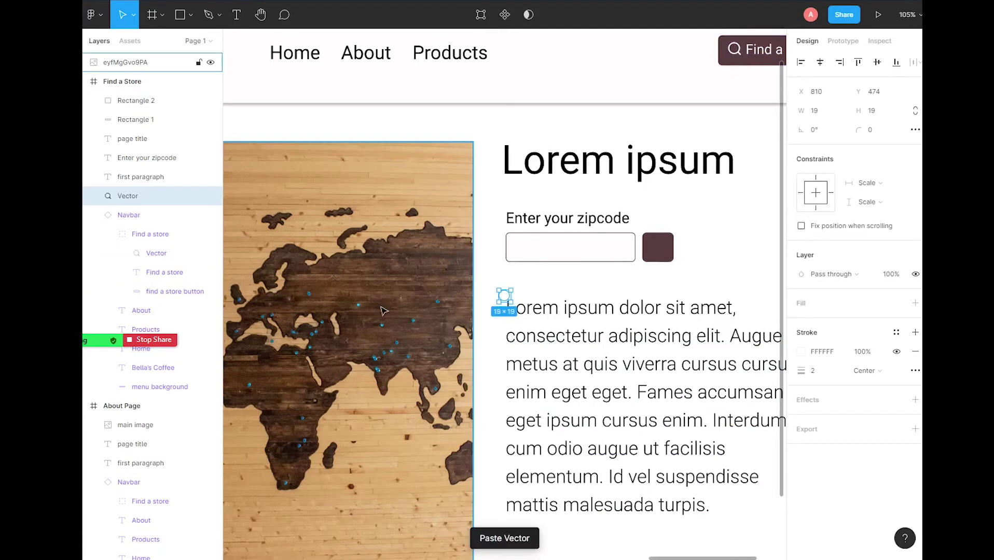
drag(512, 301, 661, 251)
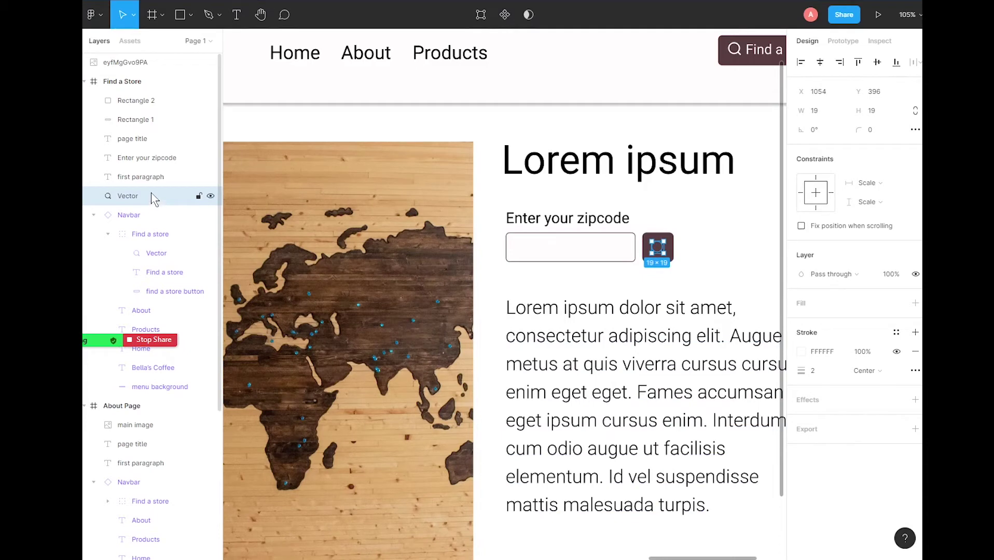
drag(151, 193, 160, 100)
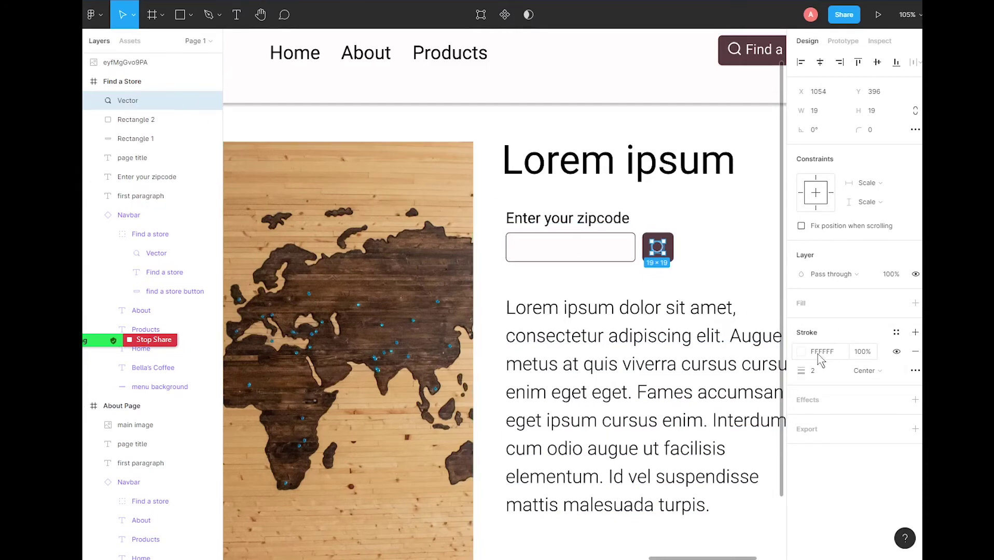
click(679, 257)
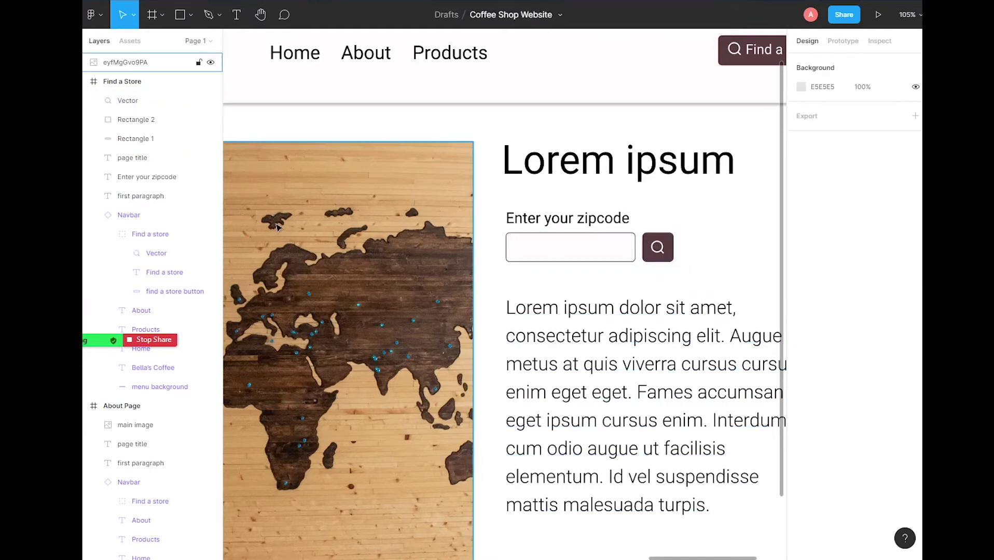
Step: Rename the dark brown square's layer to "search button"
click(167, 126)
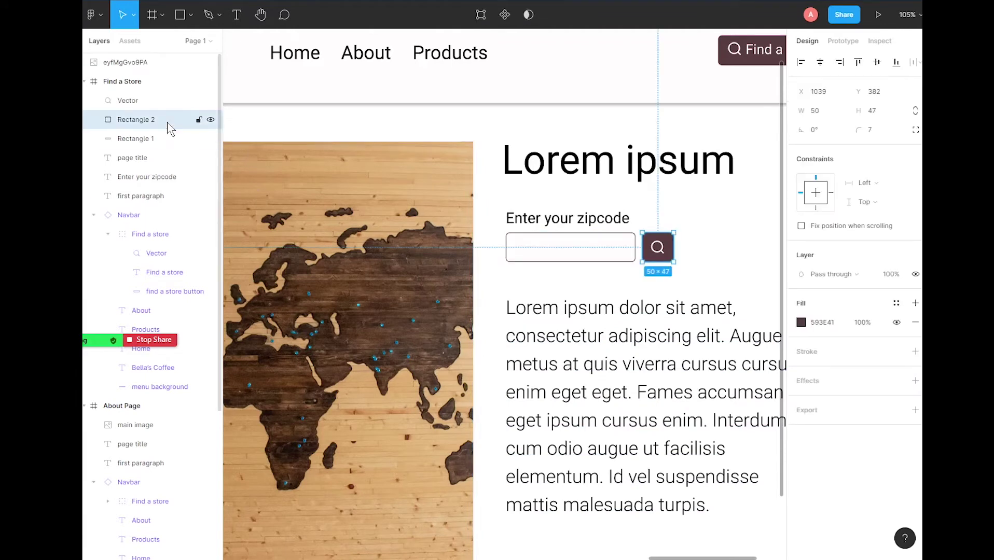
double_click(154, 127)
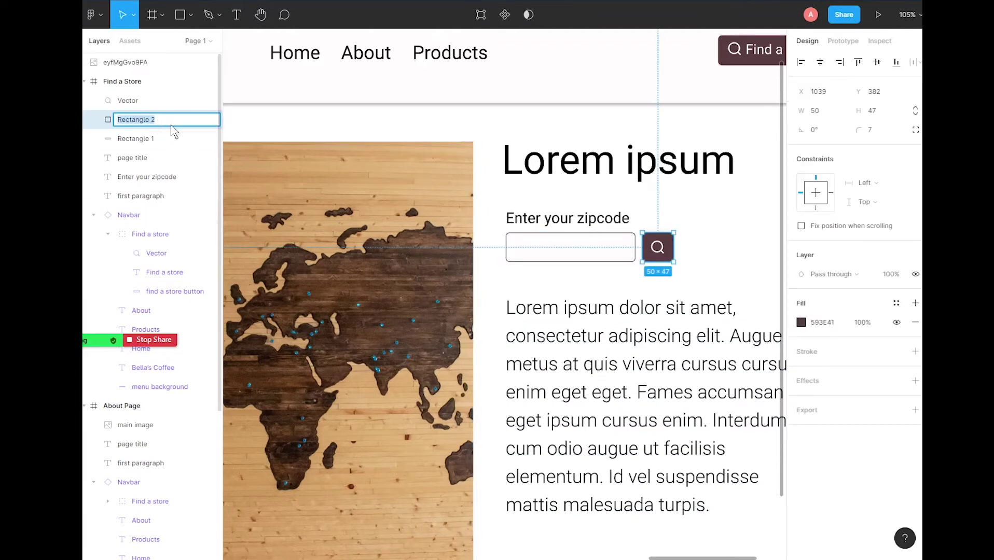
text(search button)
key(Return)
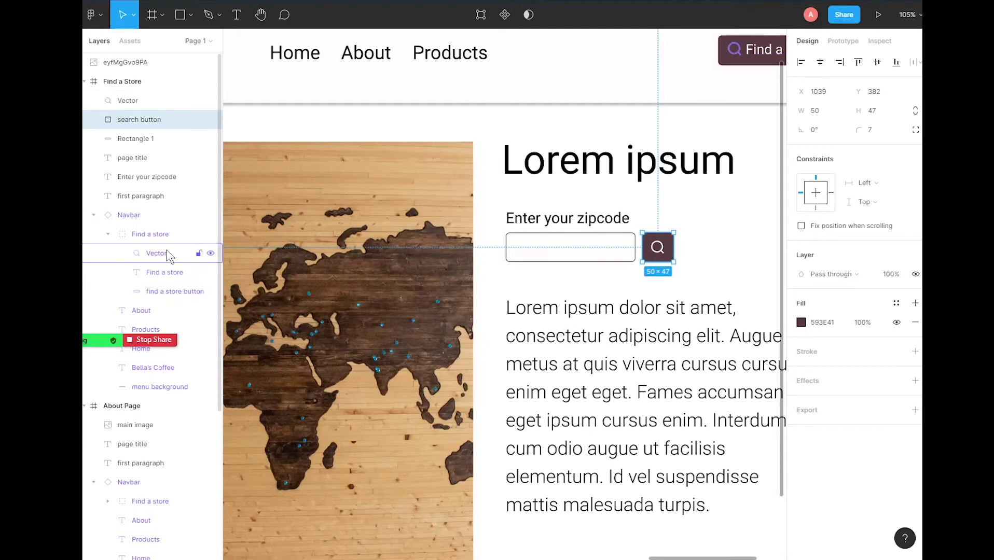
Step: Rename the outlined zipcode box's layer to "zipcode text entry"
click(144, 144)
double_click(144, 144)
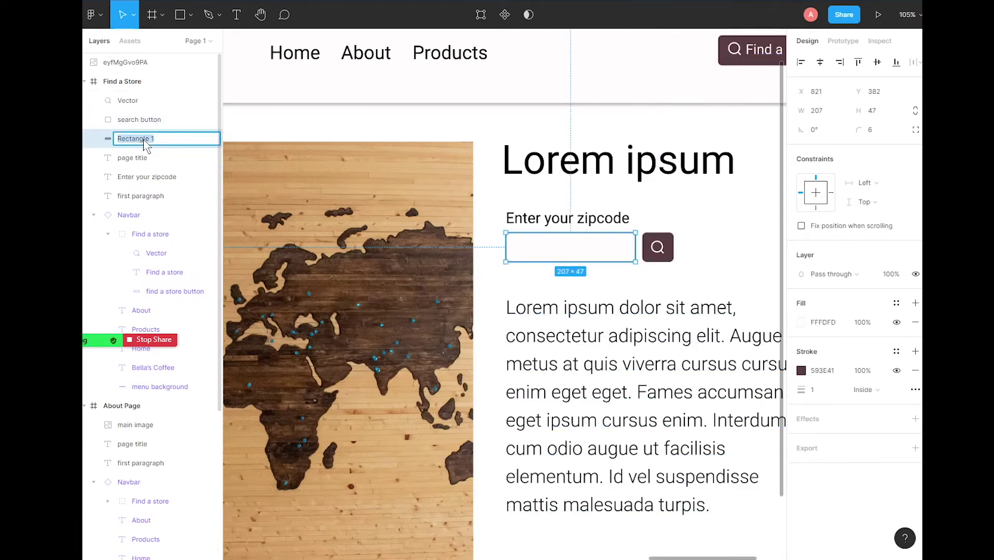
text(zipcode text entry)
key(Return)
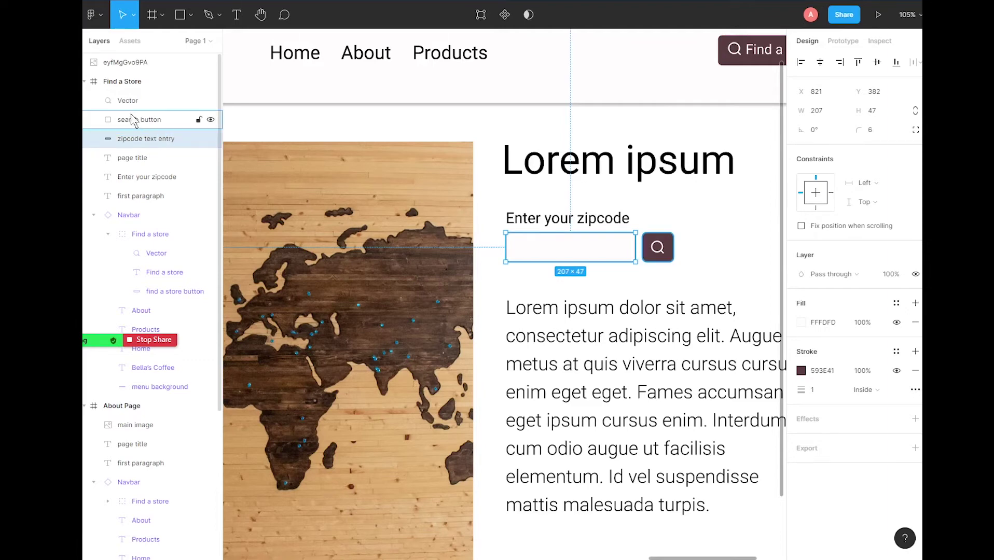
Step: Group the copied magnifier icon with the search button rectangle and name the group "zipcode search button"
double_click(137, 101)
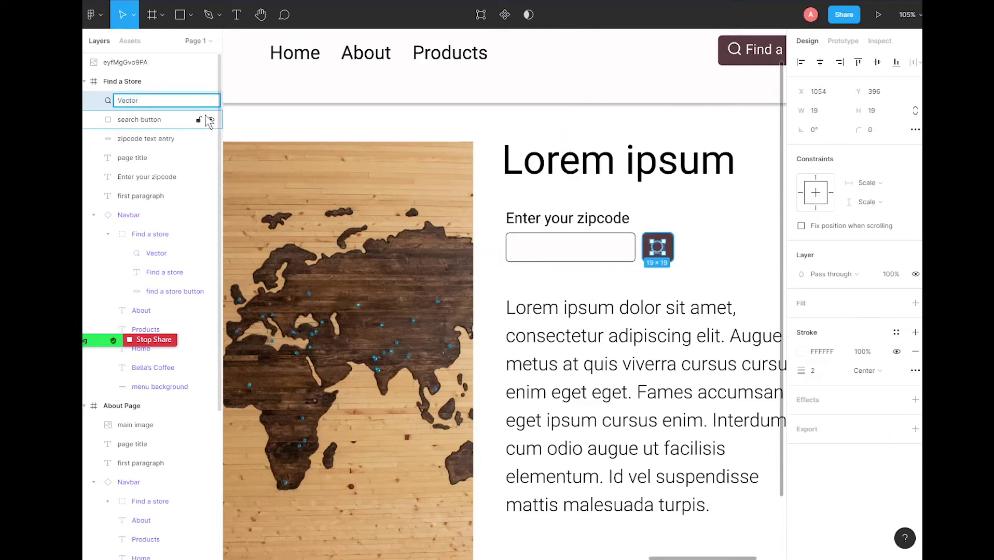
click(96, 106)
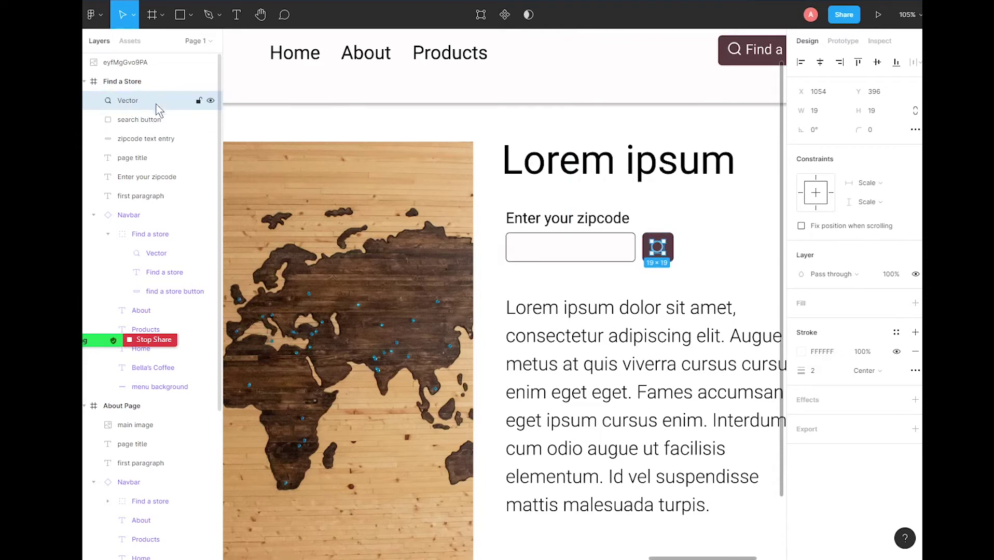
shift+click(150, 125)
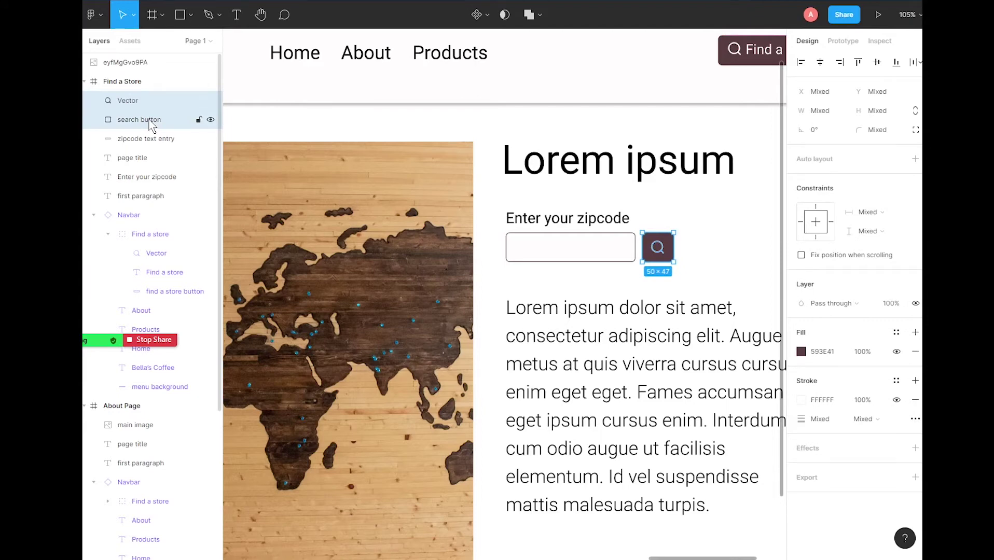
right_click(151, 125)
click(200, 195)
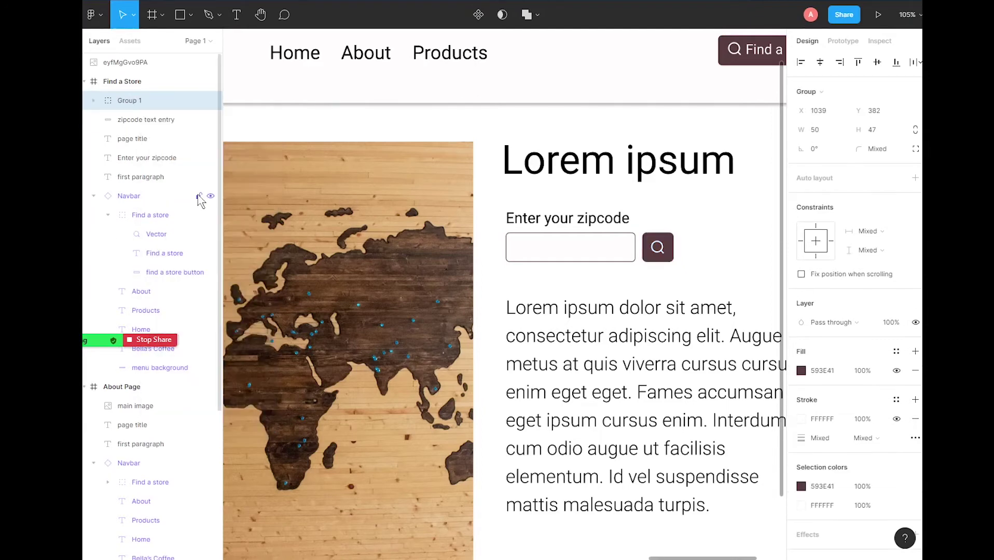
double_click(133, 103)
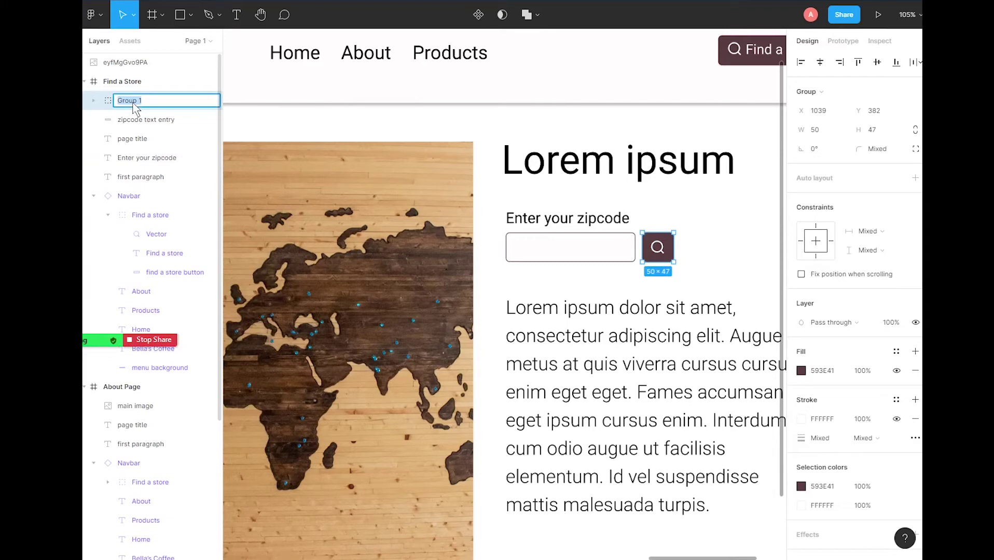
text(z)
text(ipcode search button)
key(Return)
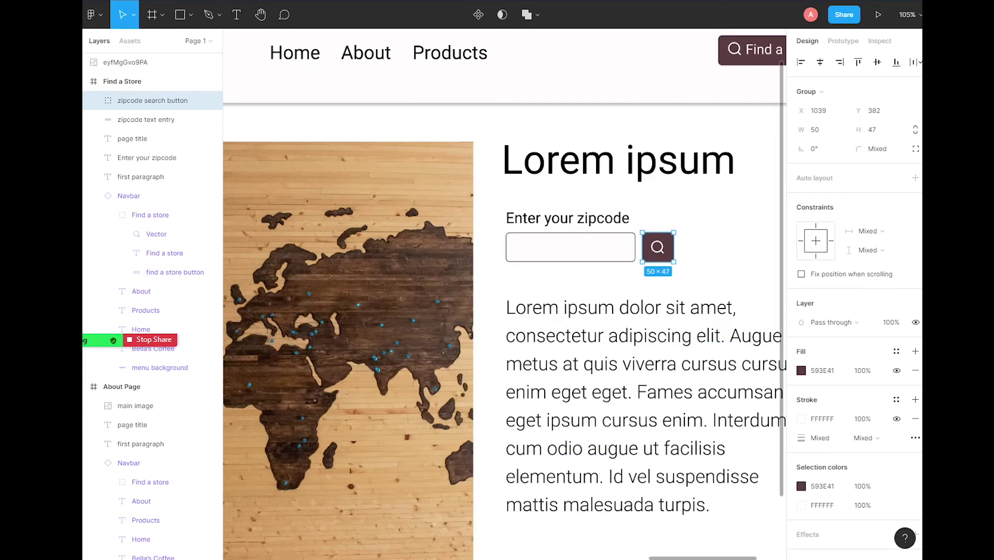
Step: Set the paragraph's first line, "Lorem ipsum dolor sit amet,", to Medium weight
scroll(714, 295, right, 3)
click(715, 295)
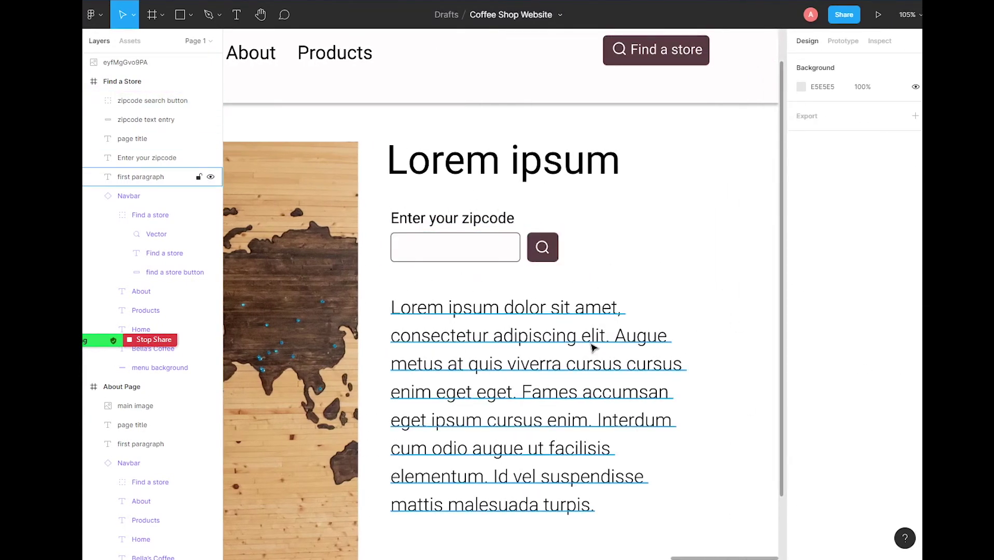
scroll(646, 345, down, 2)
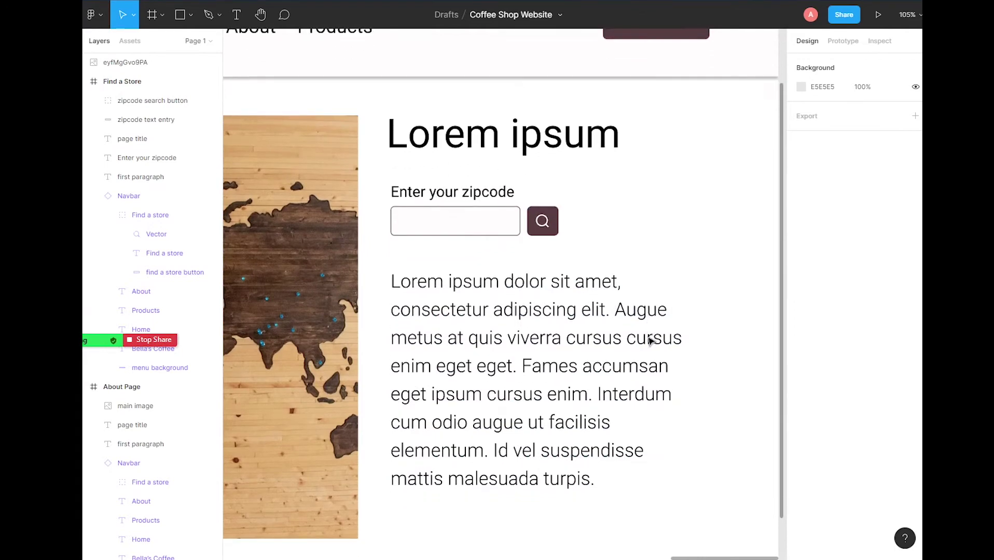
scroll(650, 340, down, 2)
scroll(648, 338, up, 2)
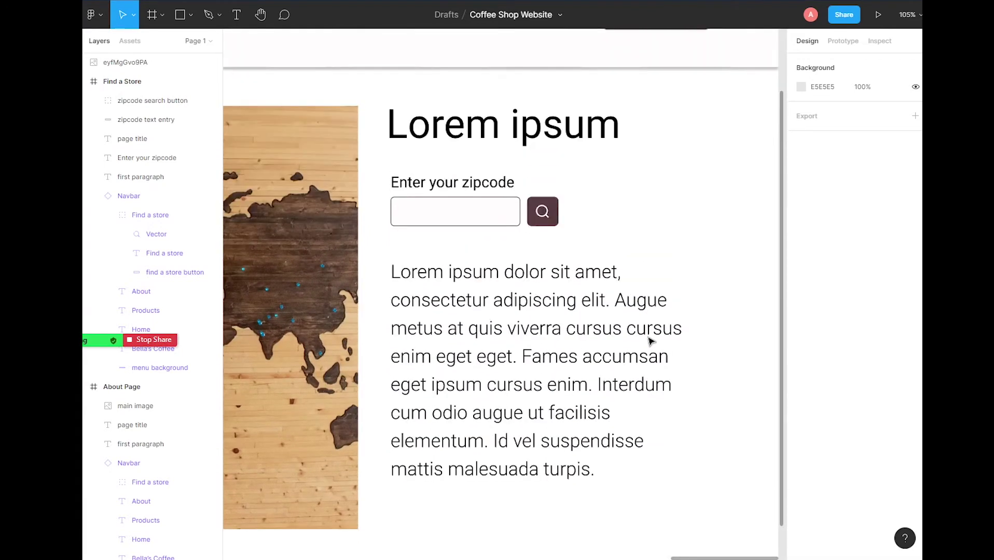
click(529, 289)
double_click(590, 270)
click(619, 273)
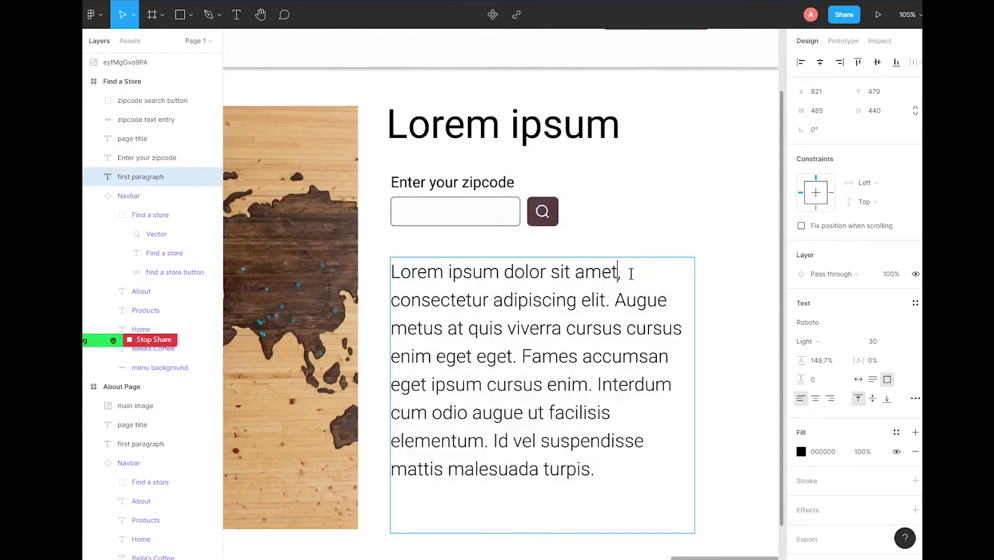
drag(631, 274, 347, 274)
click(831, 341)
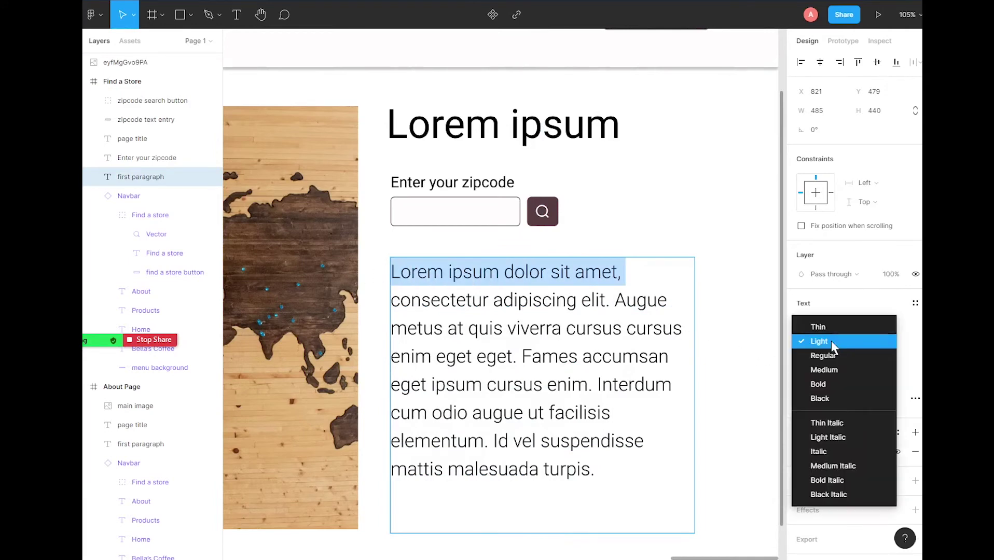
click(847, 373)
click(605, 301)
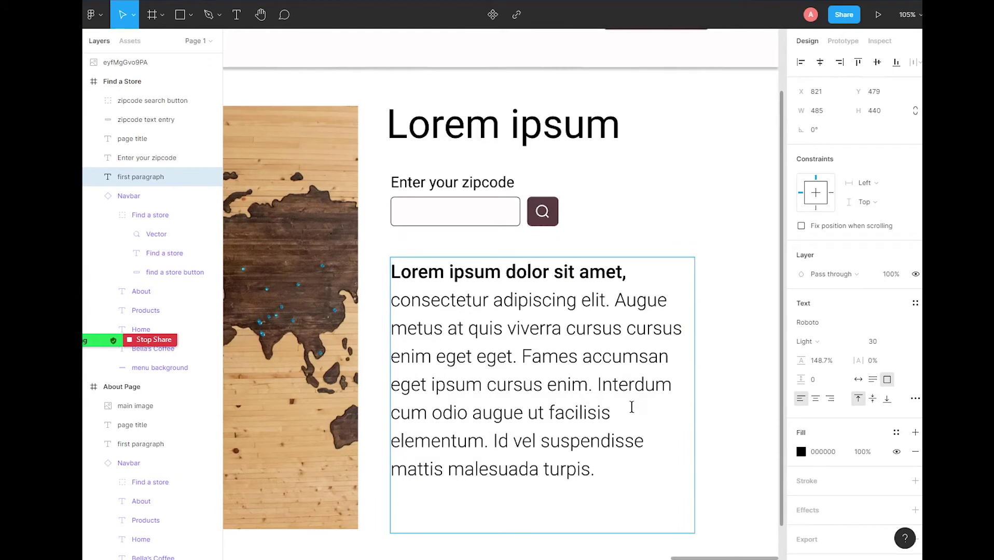
Step: Delete the paragraph text from "Fames accumsan" to the end and set the remaining lines below the bold heading to size 24
drag(623, 470, 521, 357)
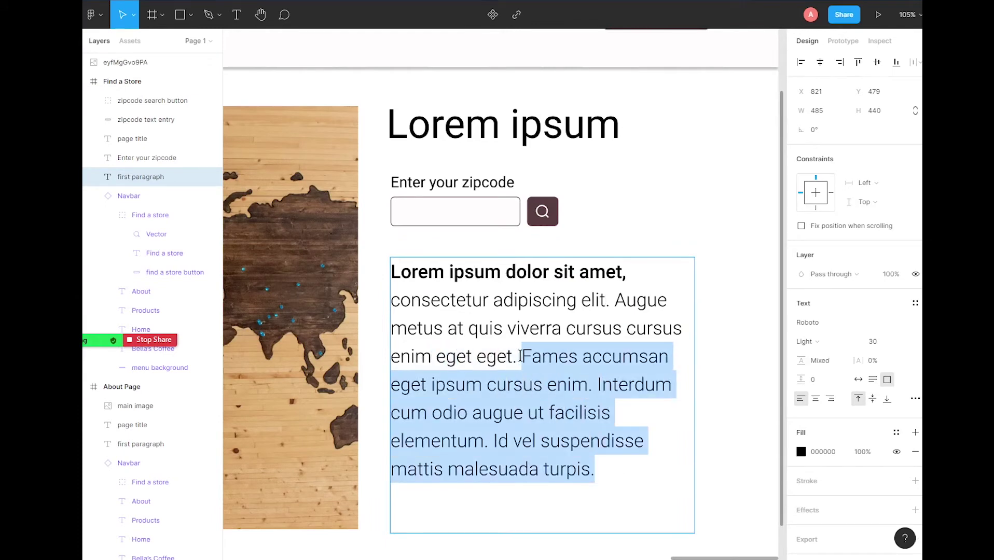
key(BackSpace)
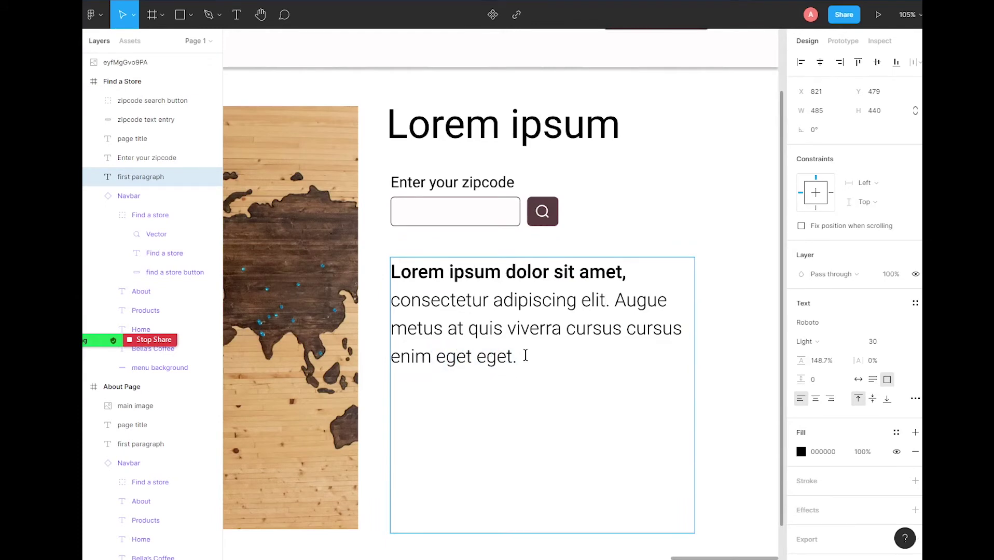
drag(518, 358, 386, 296)
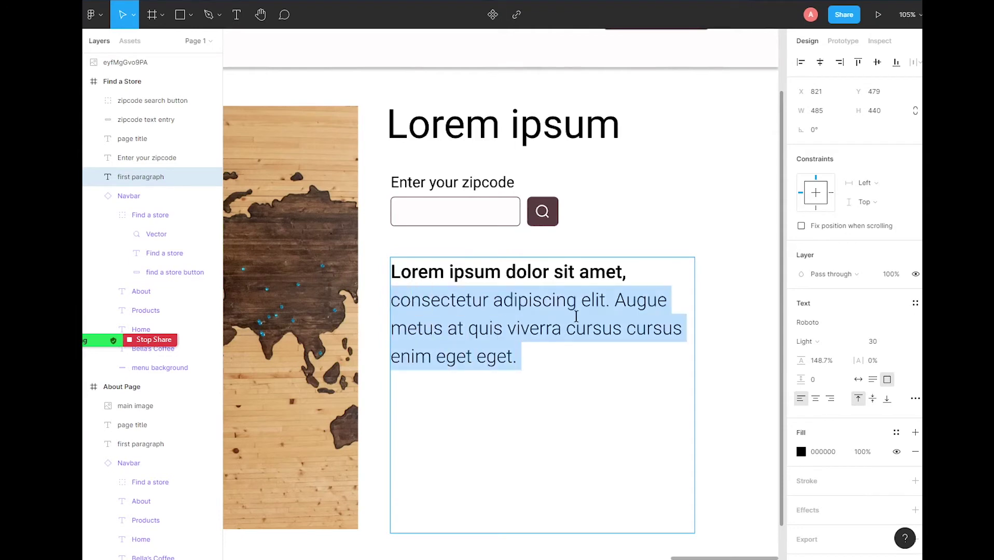
click(904, 341)
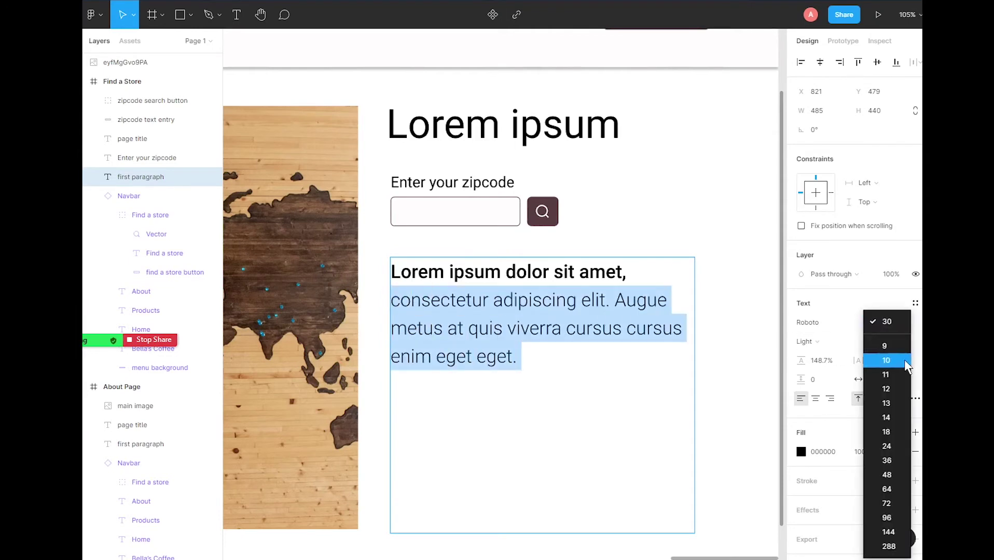
click(904, 456)
click(687, 357)
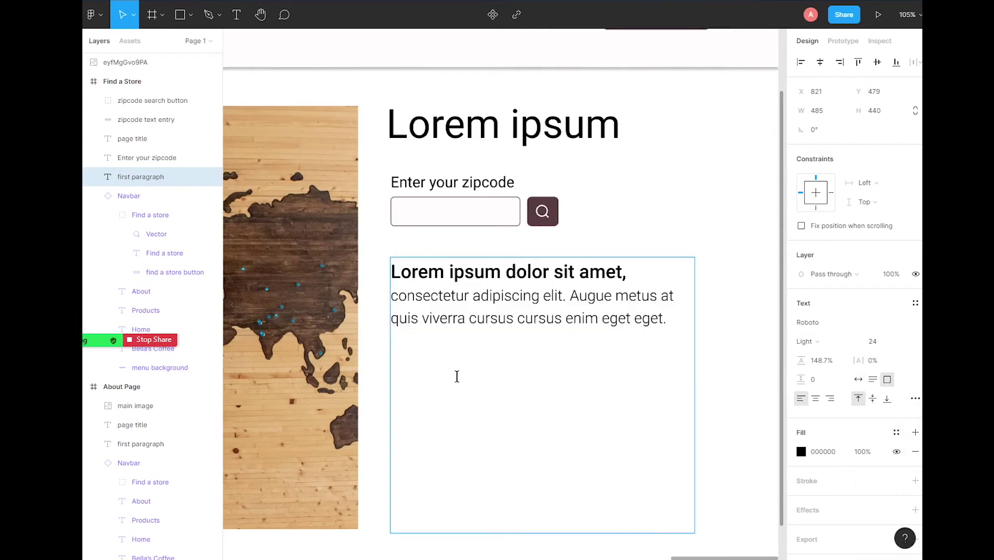
Step: Duplicate the heading and its two description lines twice below within the same text box, with a blank line between the blocks
drag(682, 322, 372, 276)
key(ctrl+c)
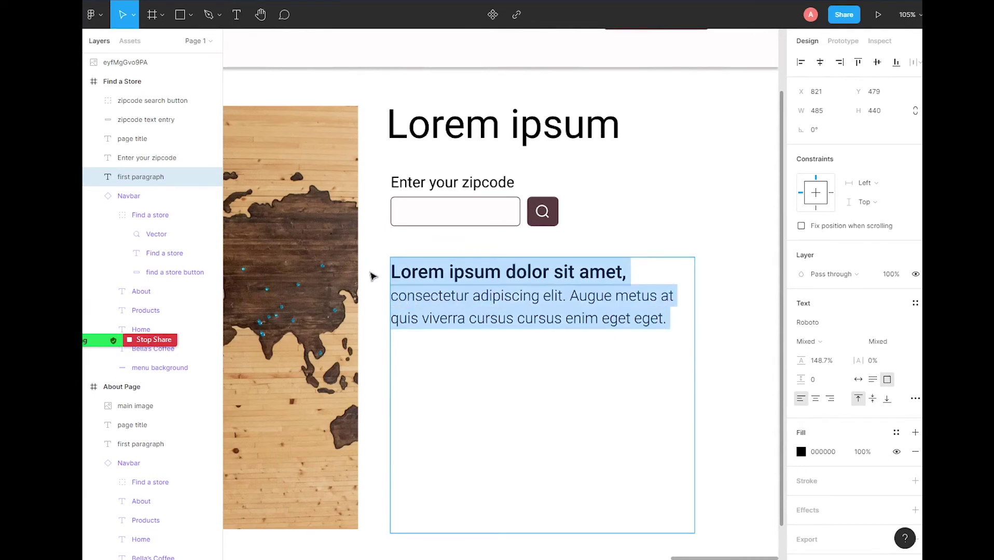
click(433, 392)
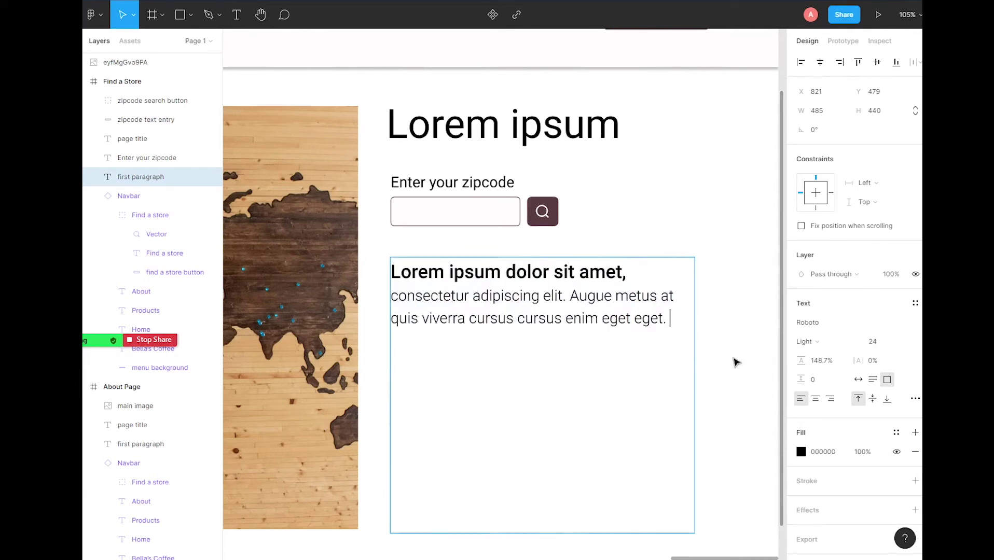
key(Escape)
key(Escape)
click(673, 323)
double_click(673, 320)
key(ctrl+v)
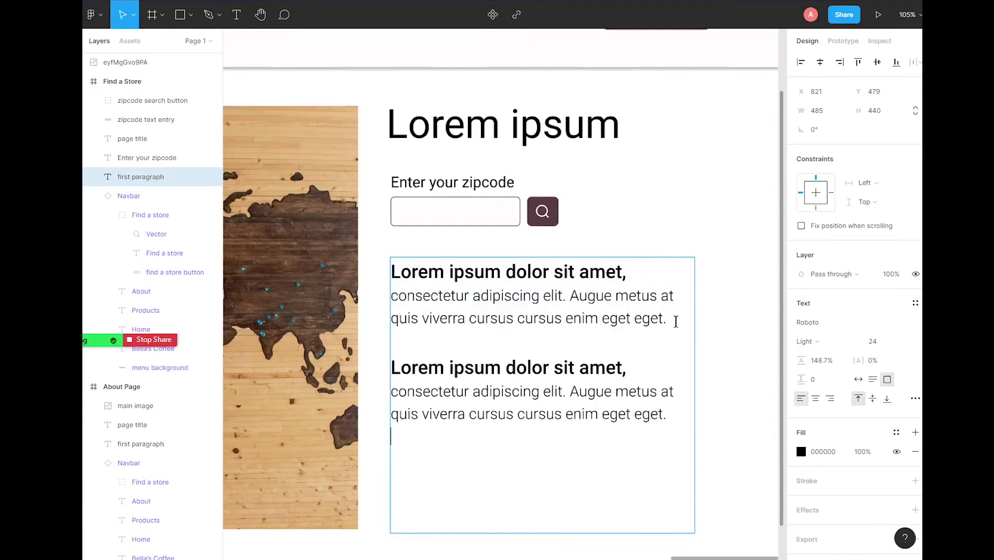
key(ctrl+v)
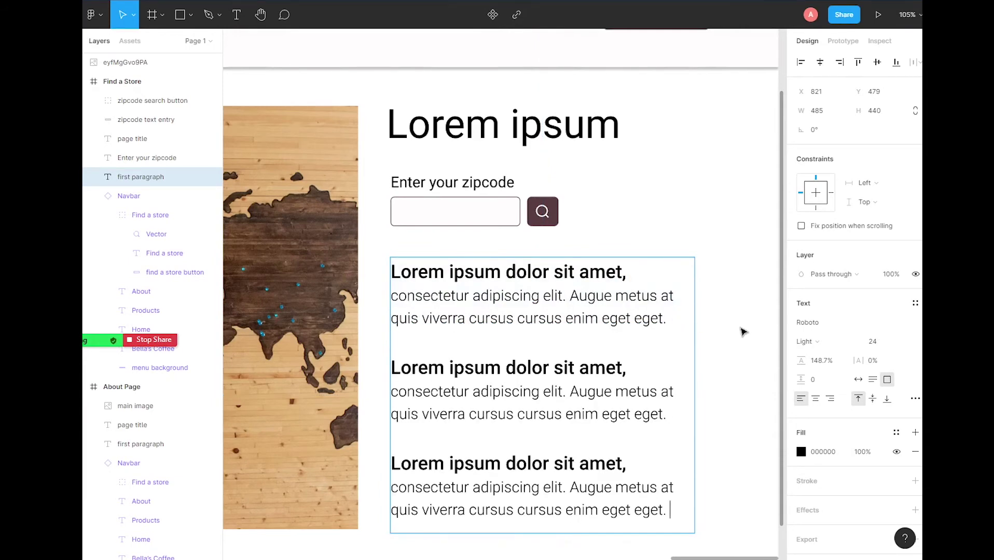
key(Escape)
click(739, 399)
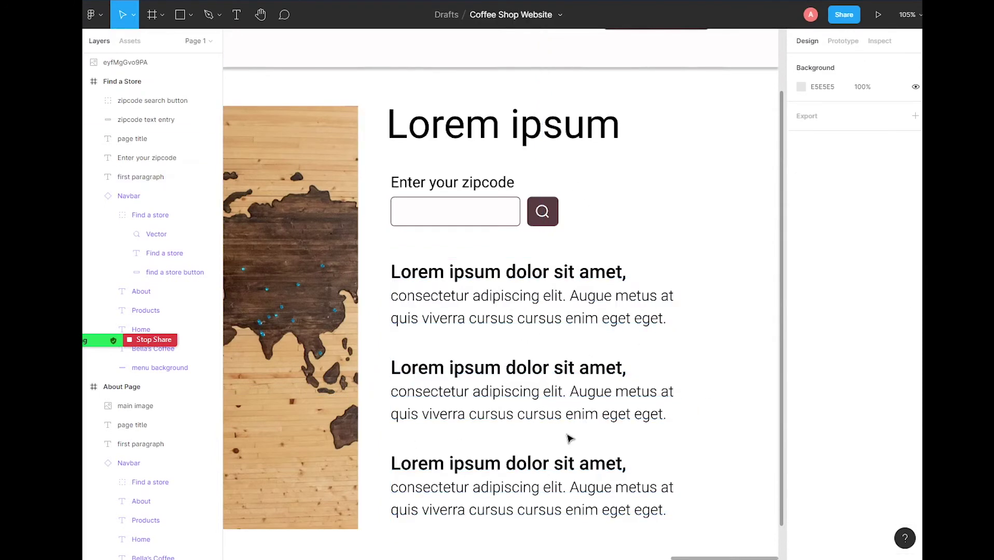
scroll(579, 412, down, 5)
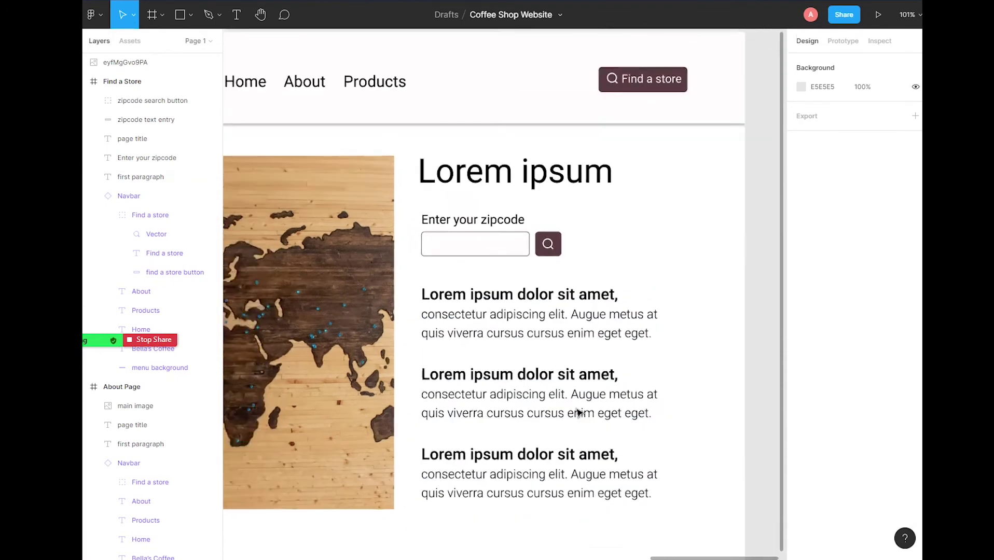
scroll(578, 413, down, 1)
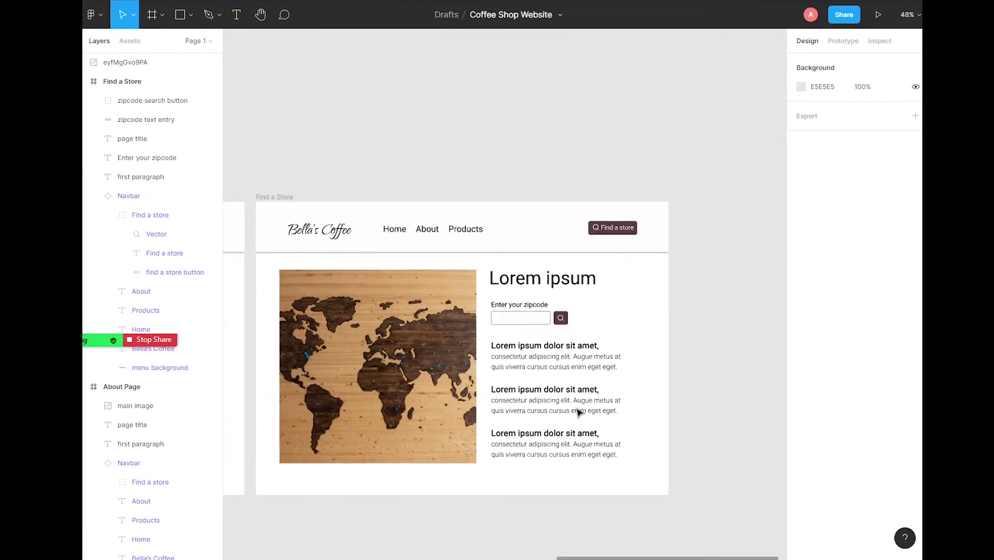
Step: Set the "Bella's Coffee" logo text in the Home Page navbar to size 72 and shift it slightly left, away from the Home link
scroll(675, 400, down, 1)
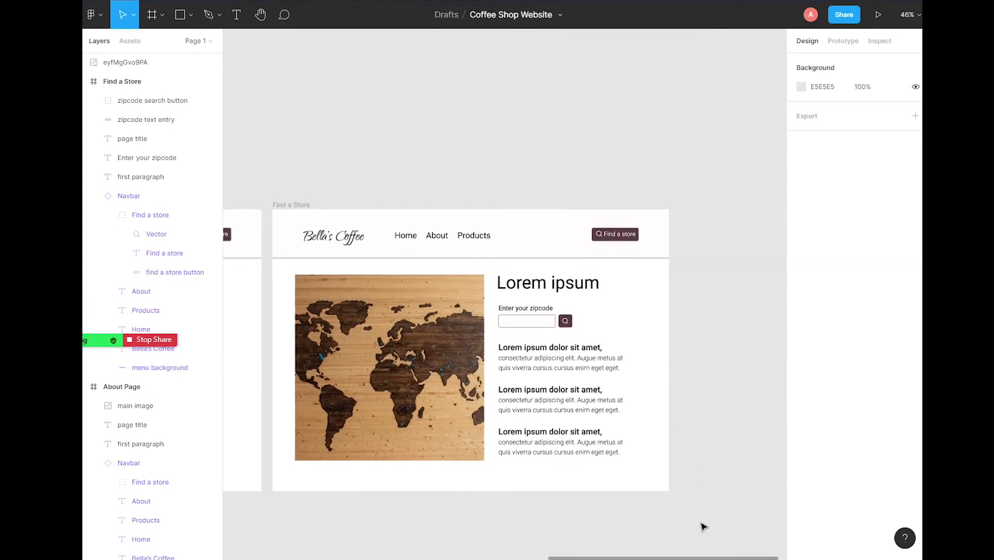
drag(707, 558, 381, 559)
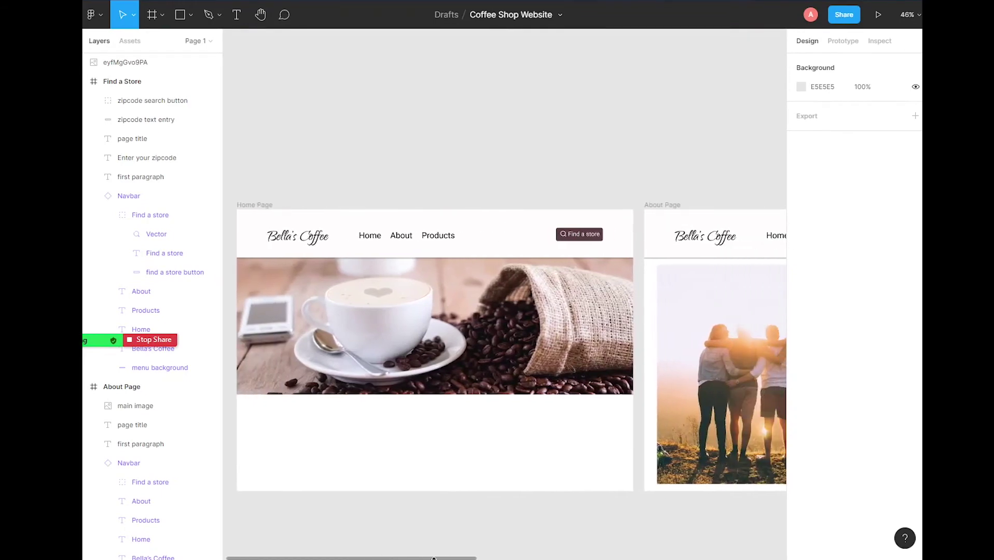
click(368, 243)
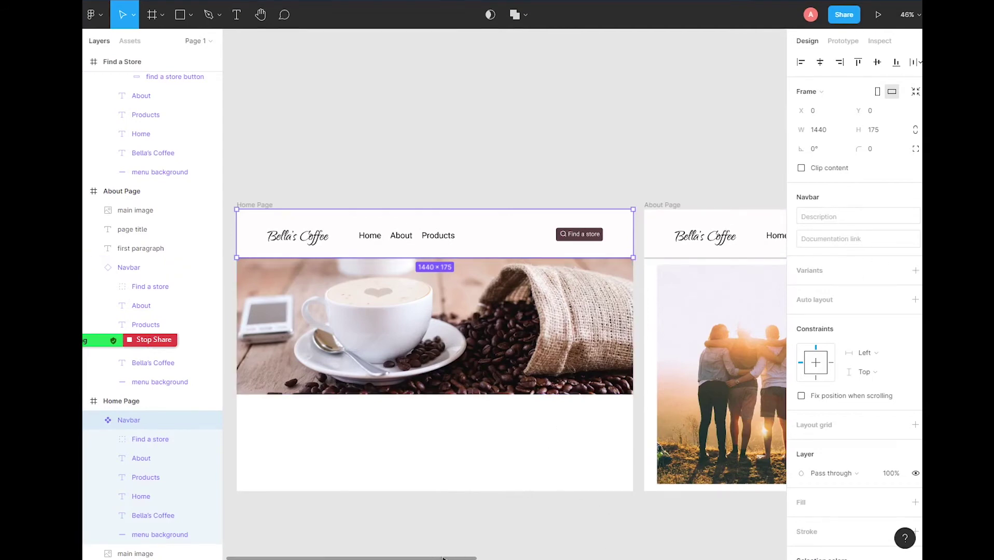
drag(442, 559, 462, 559)
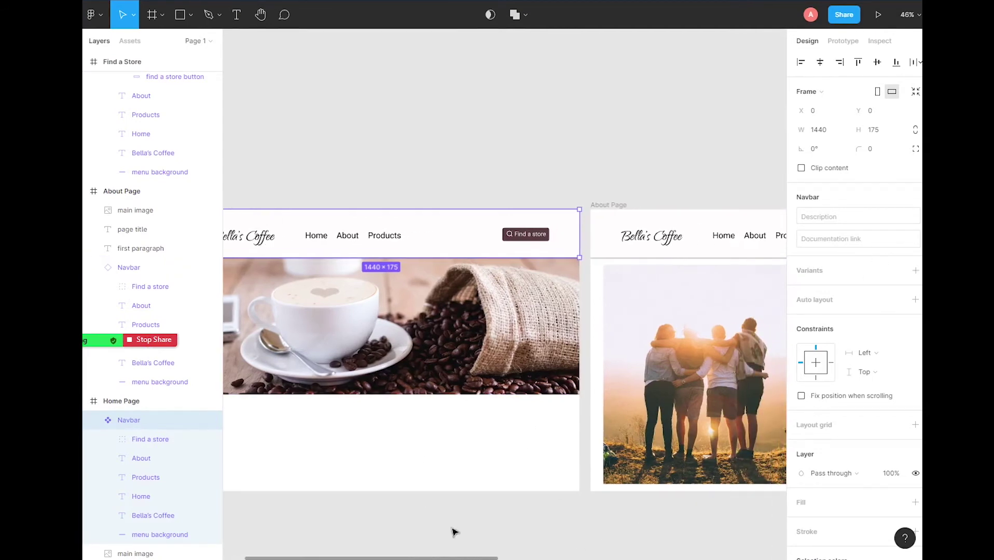
scroll(429, 363, left, 3)
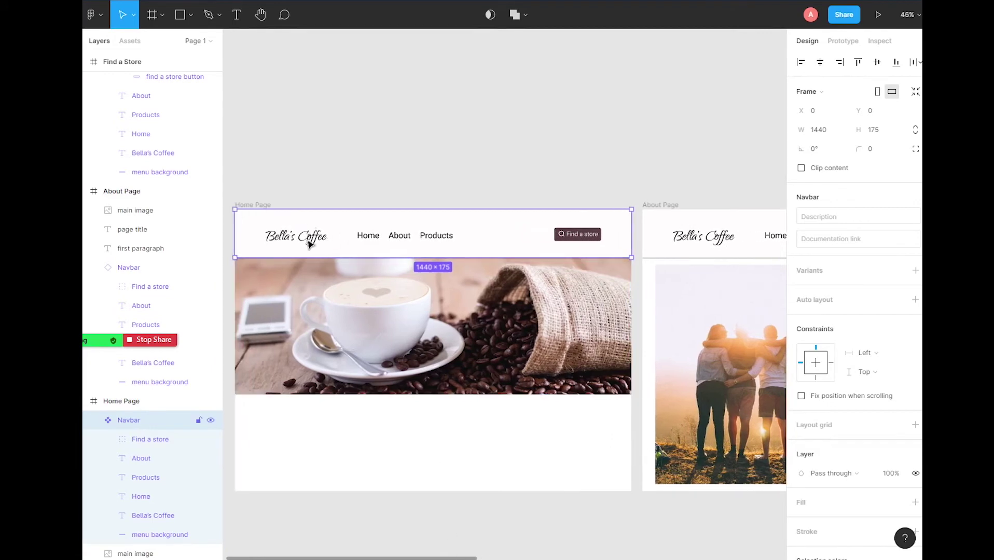
double_click(306, 240)
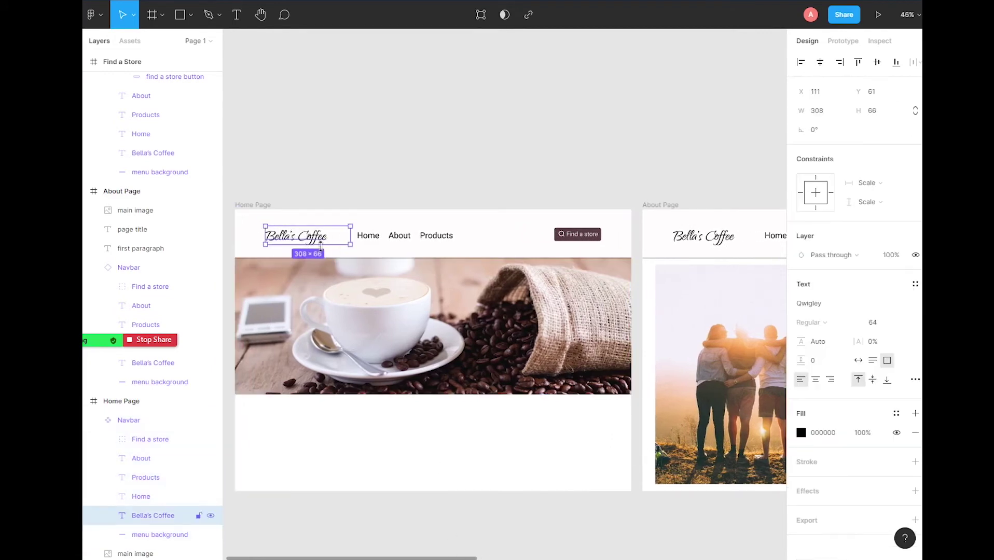
click(904, 326)
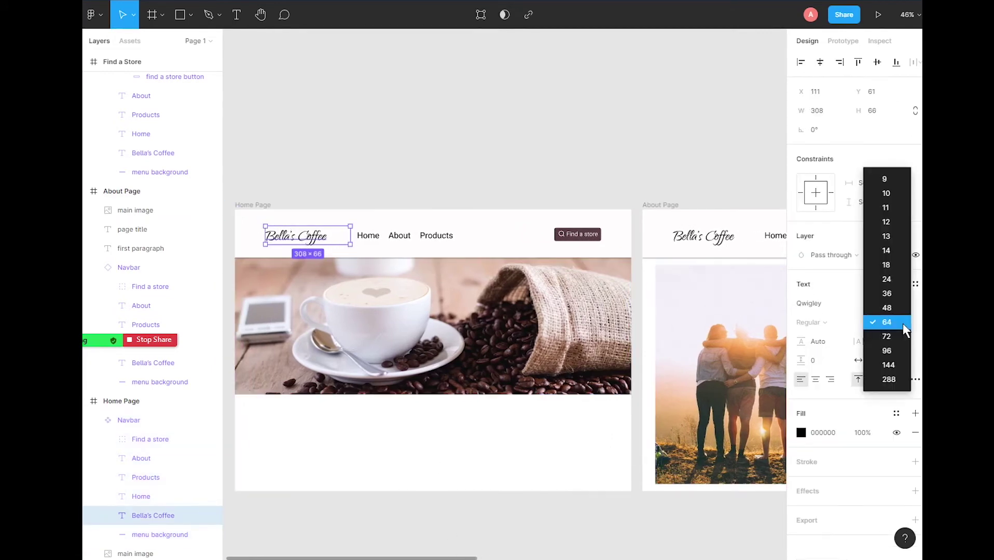
click(905, 336)
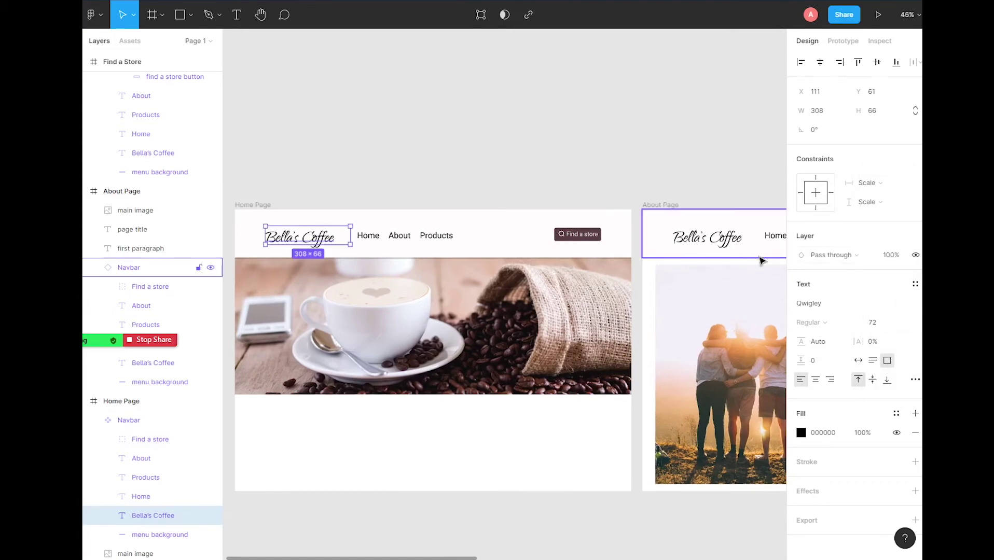
drag(305, 244, 293, 243)
click(453, 179)
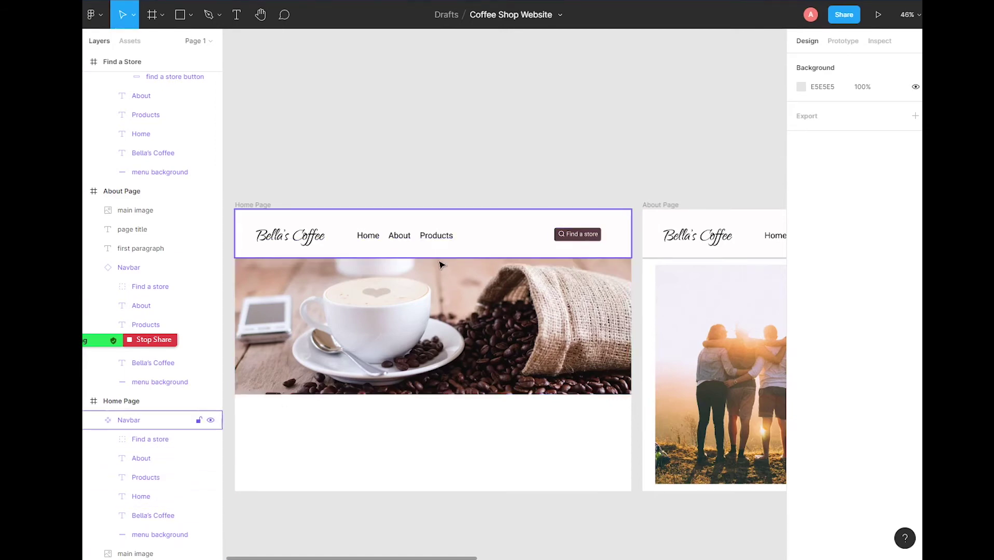
Step: Add a prototype interaction with the On click trigger to the About link in the Home Page navbar
click(405, 239)
click(405, 240)
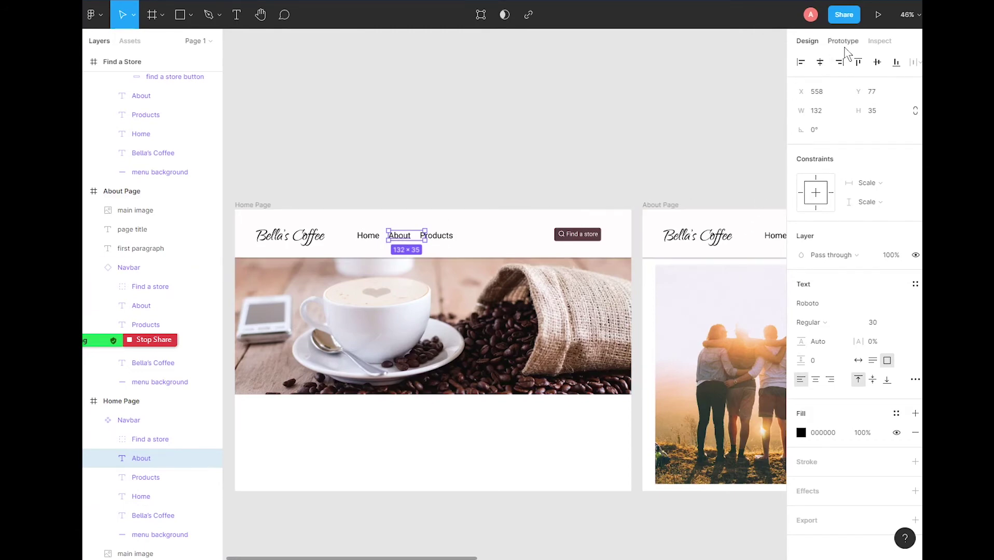
click(844, 42)
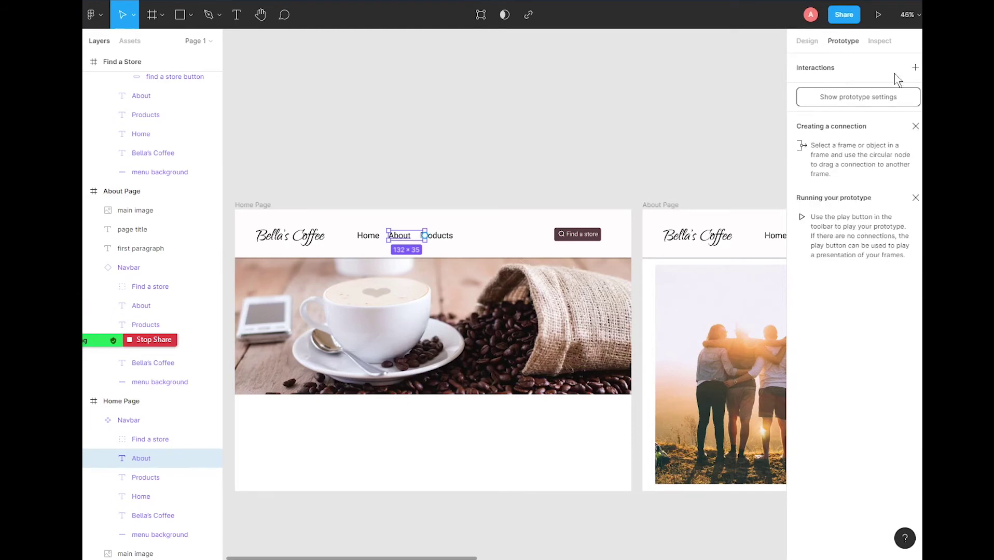
click(916, 69)
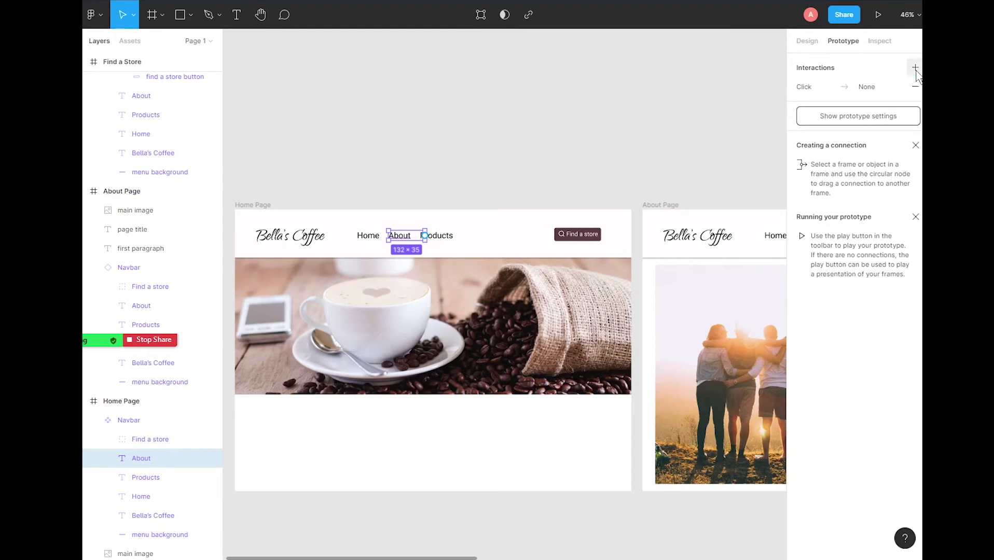
click(828, 99)
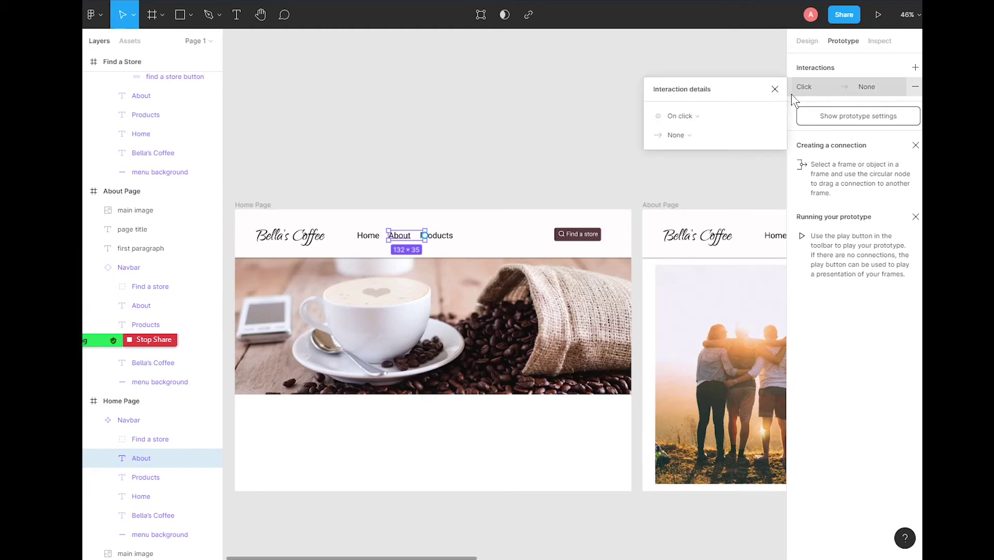
click(713, 120)
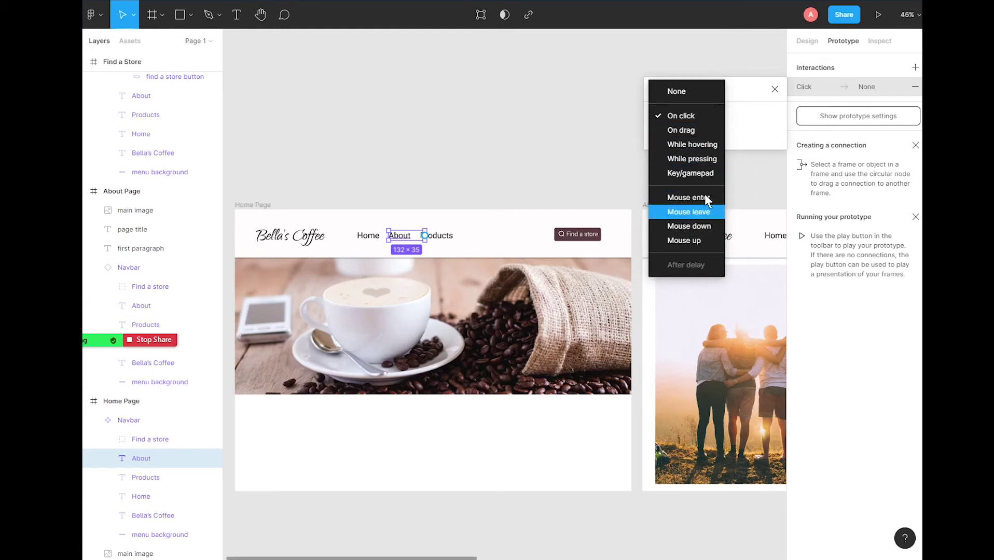
click(688, 123)
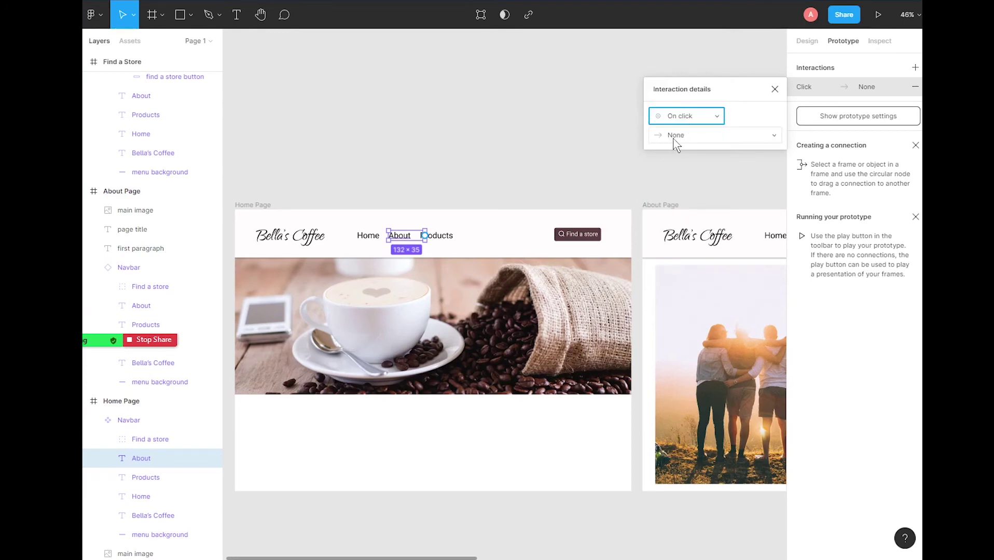
Step: Set the About link's click interaction to Navigate to the About Page frame
click(673, 138)
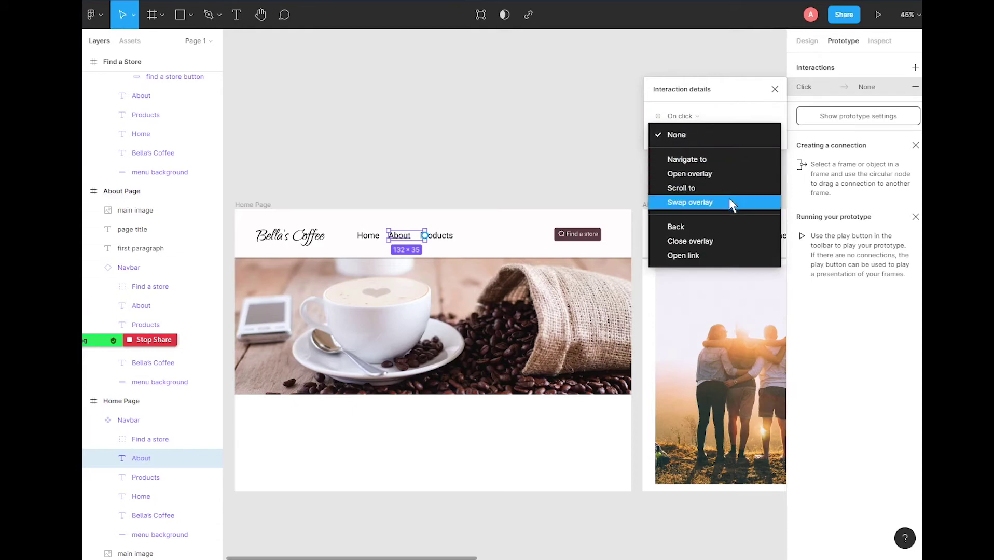
click(728, 157)
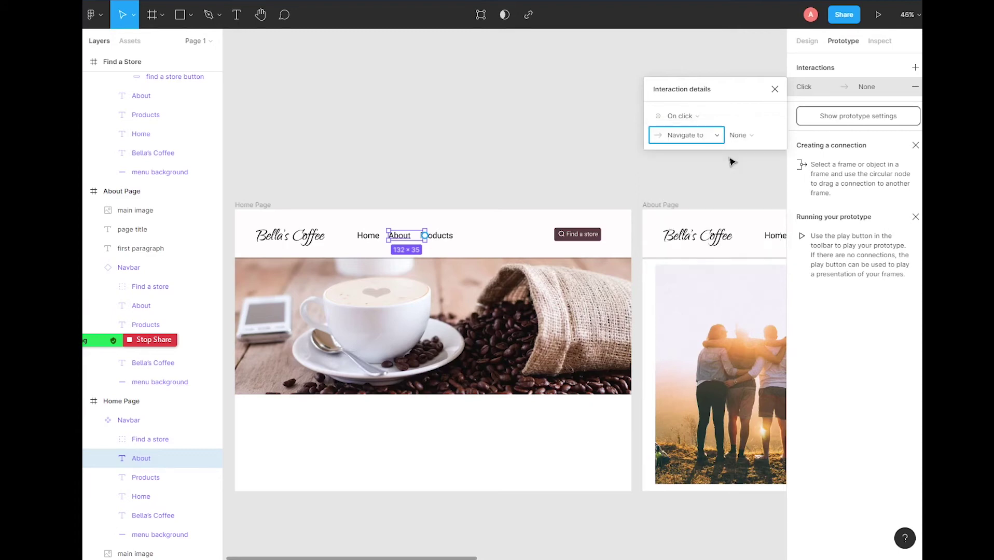
click(766, 147)
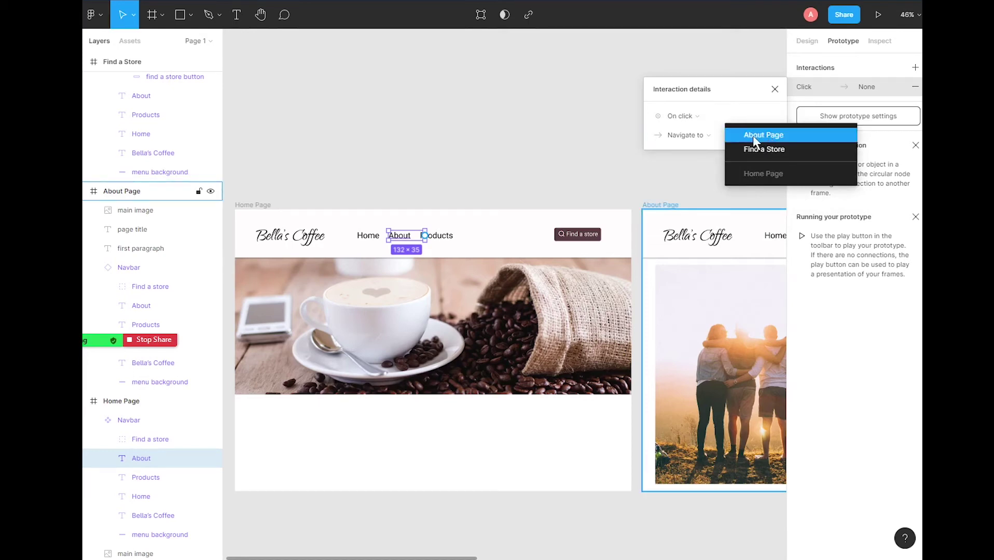
click(783, 135)
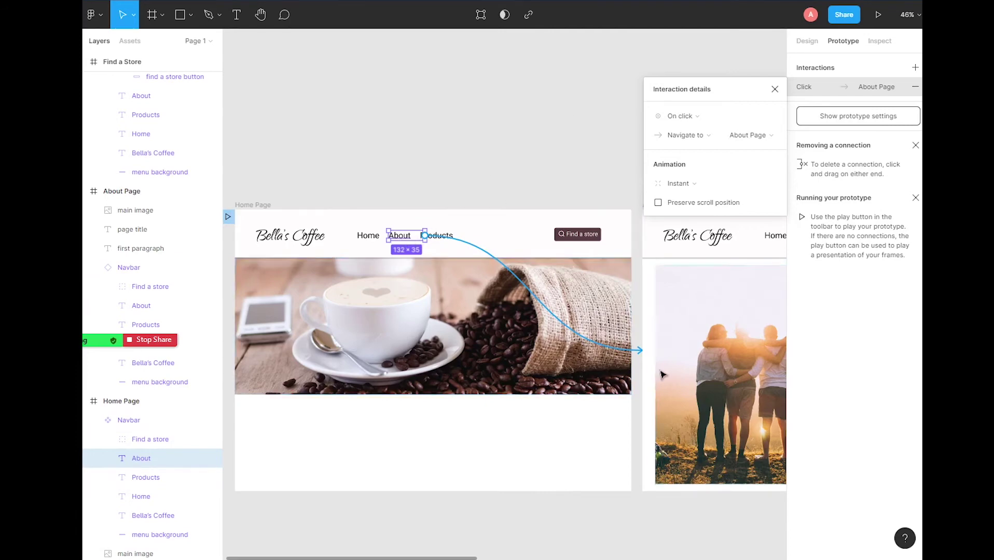
click(511, 86)
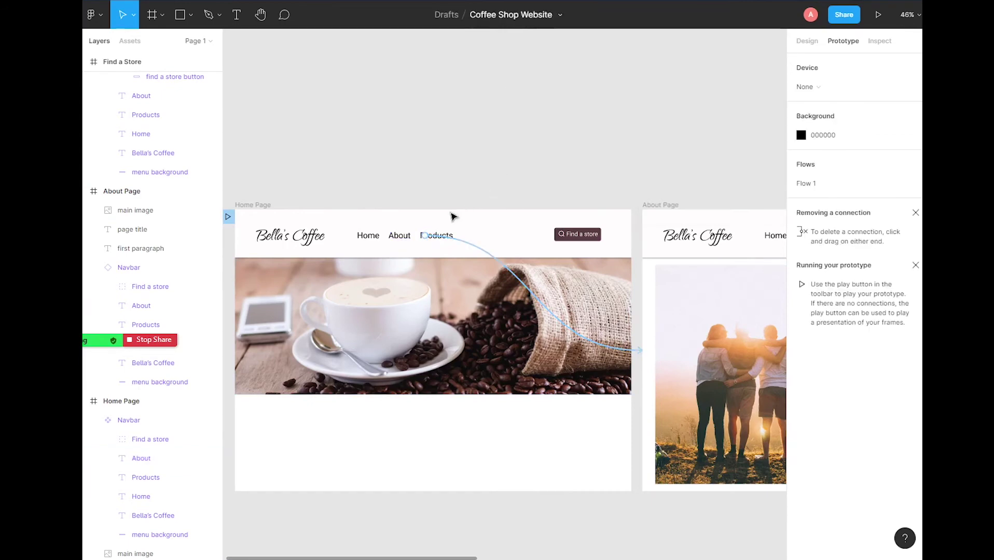
Step: Narrow the About link's text box to a width of about 89 so it clears the Products link
double_click(415, 237)
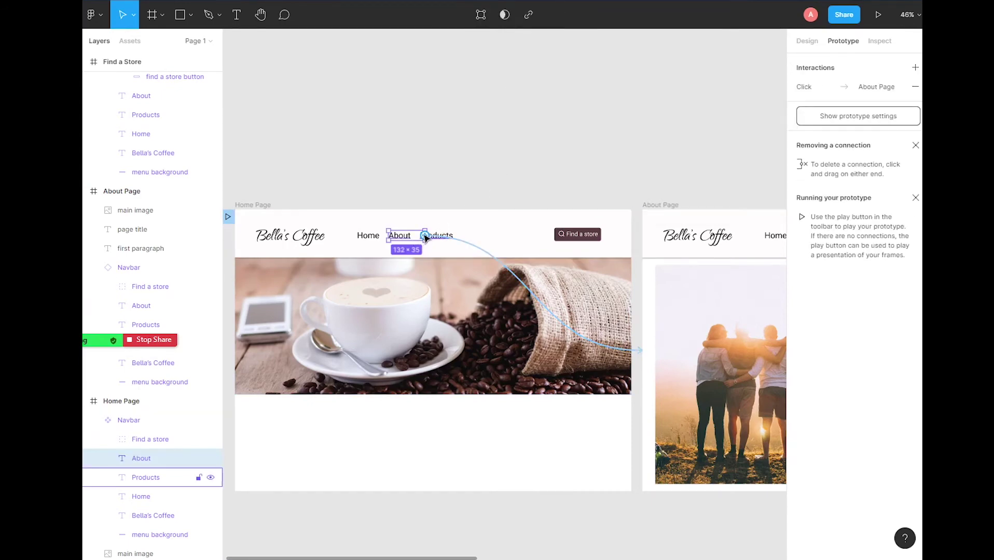
click(424, 238)
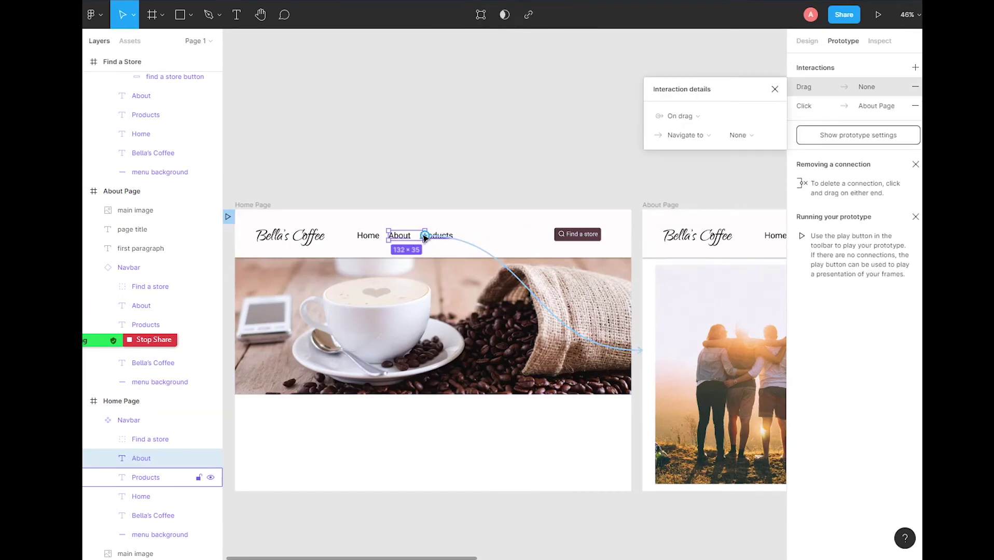
scroll(425, 242, up, 10)
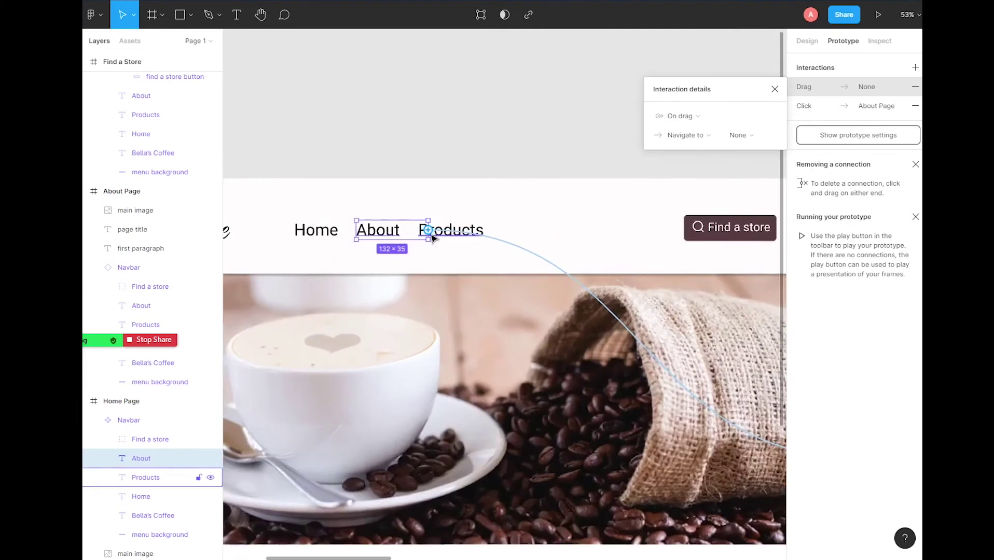
scroll(435, 238, up, 5)
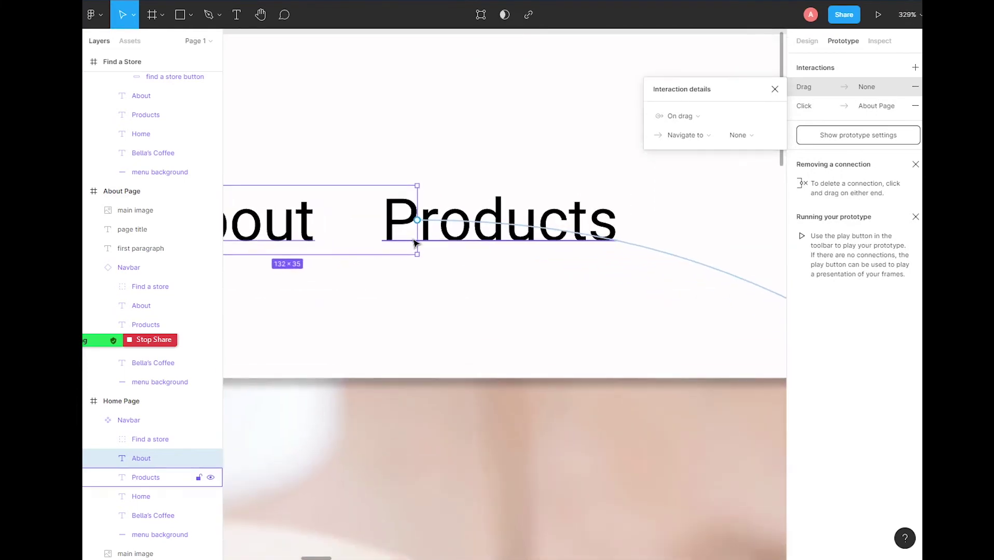
drag(419, 246, 333, 242)
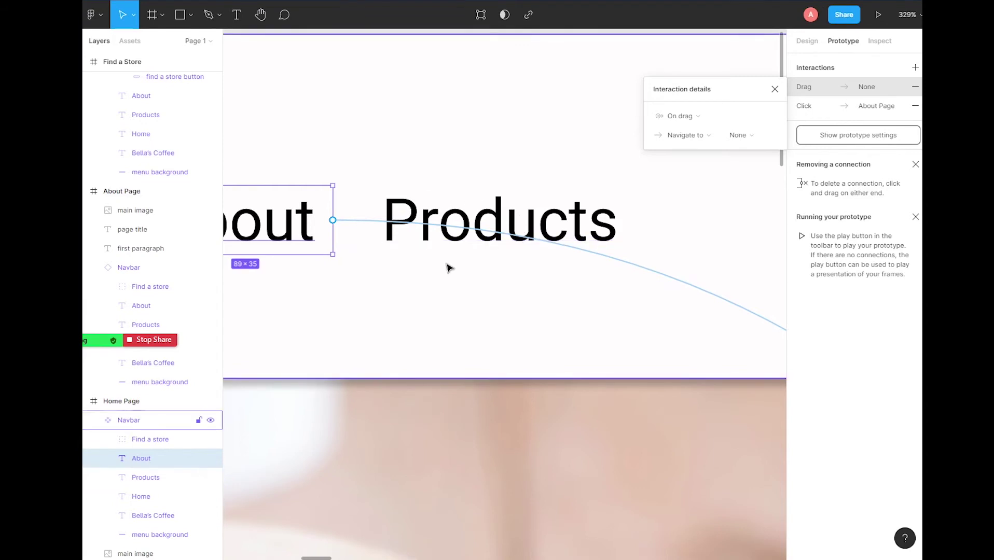
scroll(449, 268, down, 5)
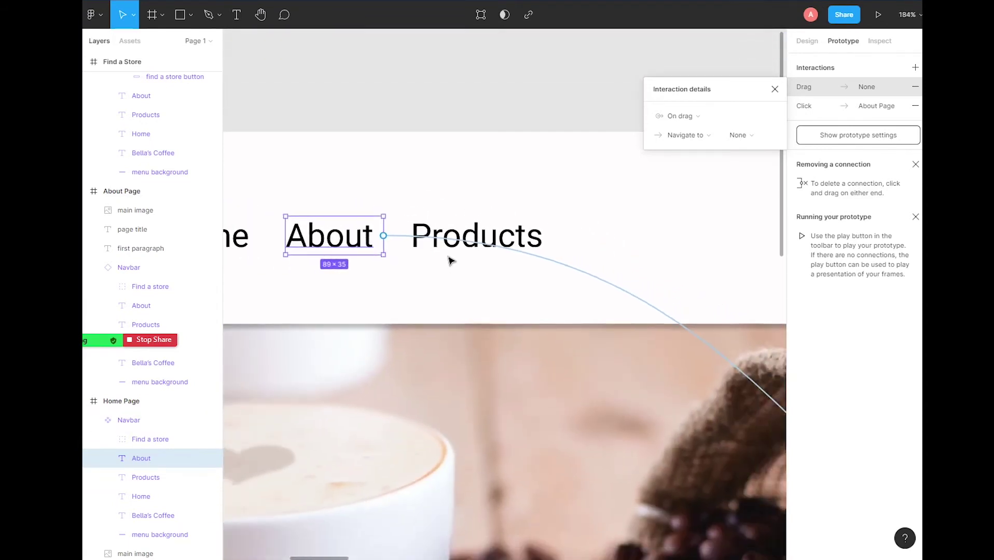
scroll(405, 244, down, 1)
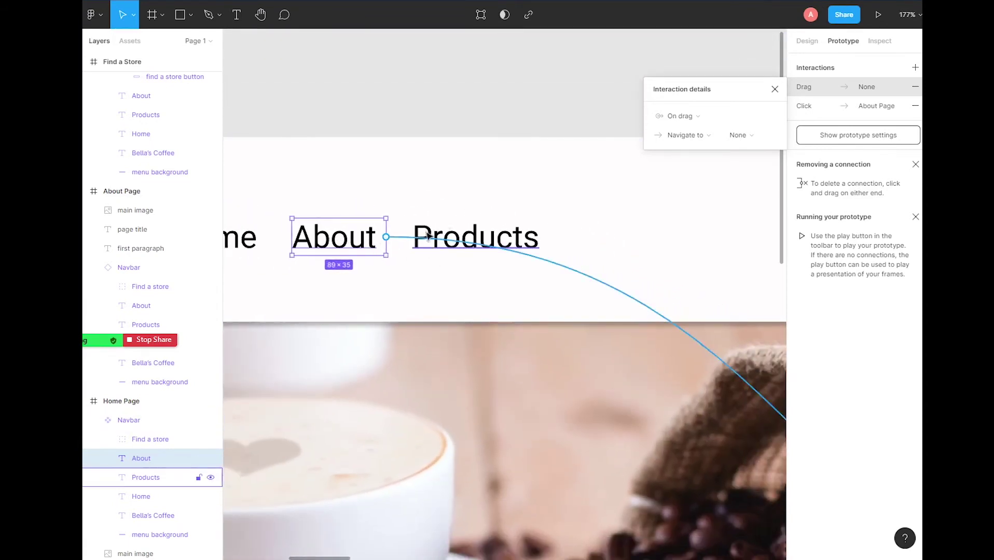
click(520, 100)
click(489, 233)
click(489, 232)
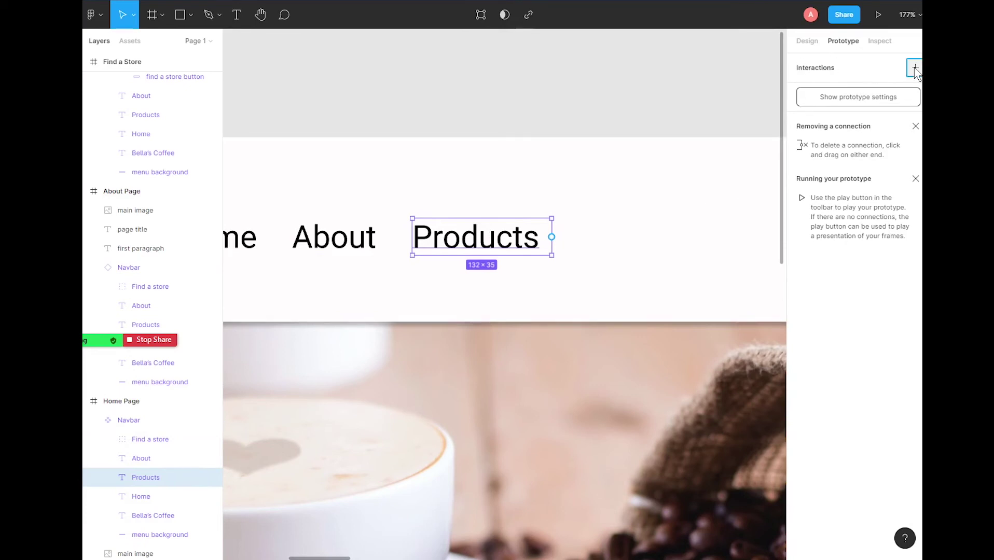
click(642, 75)
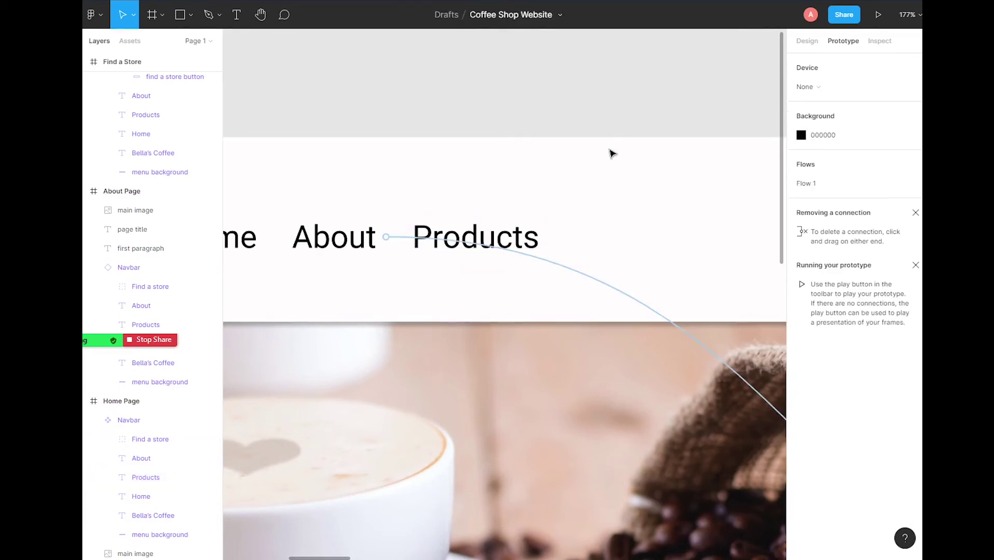
Step: Add a prototype interaction with the On click trigger to the Find a store button in the Home Page navbar
drag(345, 559, 402, 559)
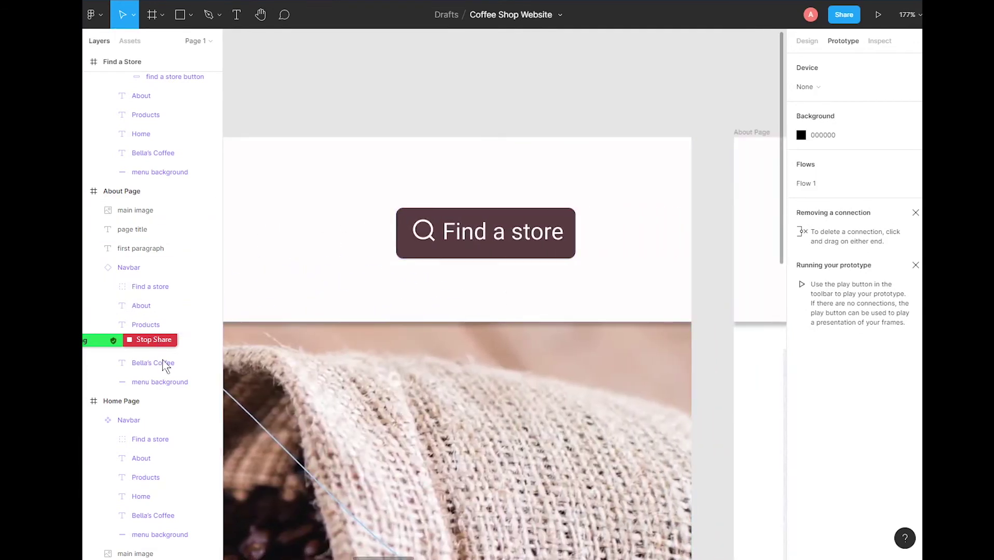
click(438, 246)
click(461, 237)
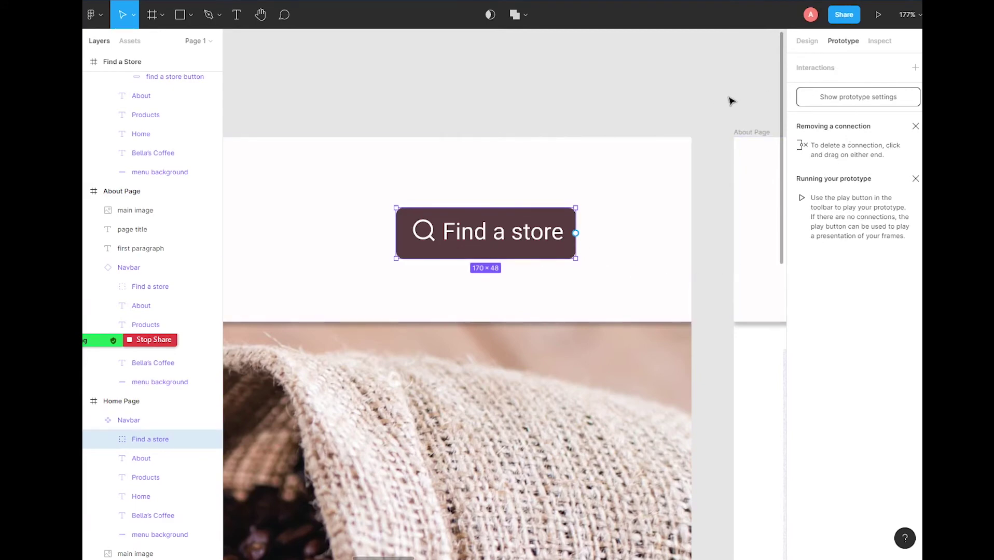
click(829, 71)
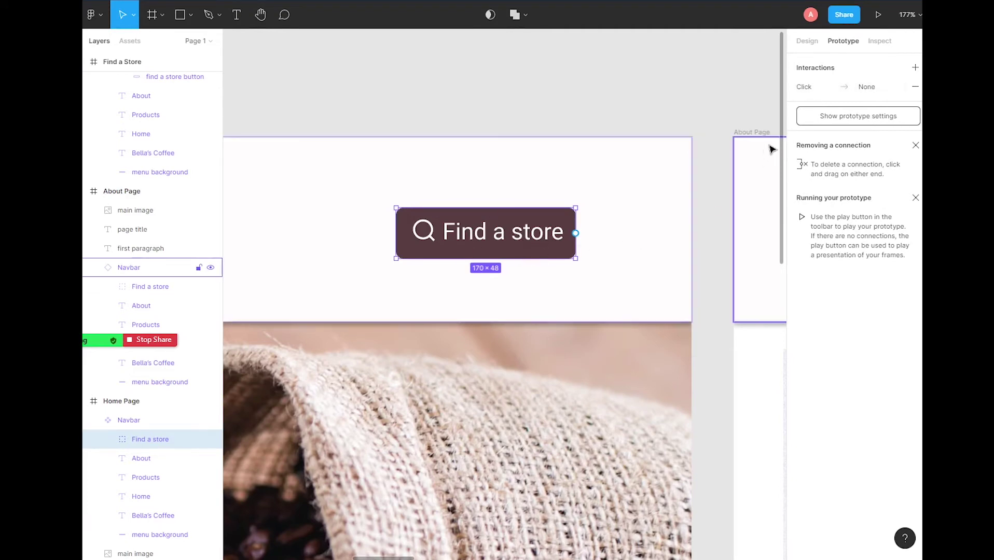
click(819, 87)
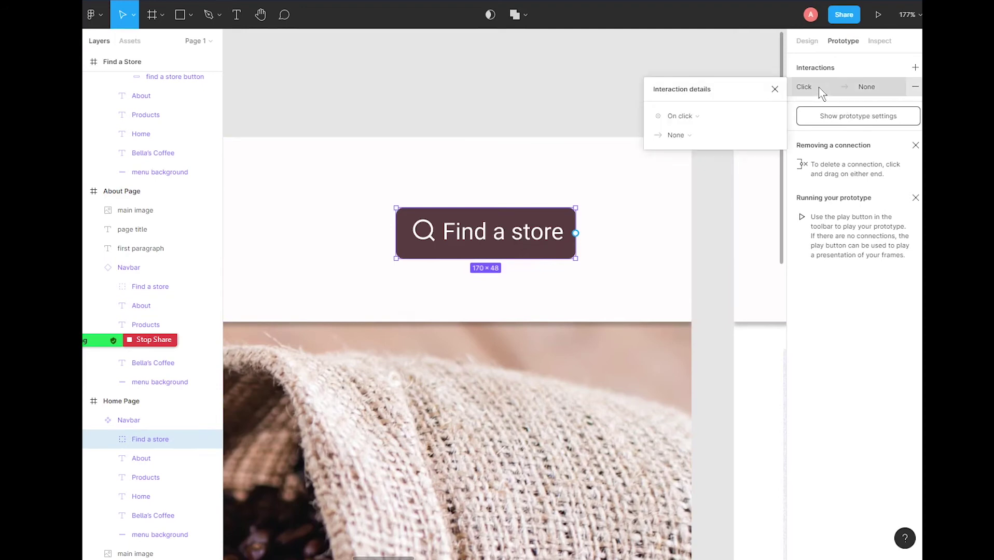
Step: Set the Find a store button's click interaction to Navigate to the Find a Store frame
click(693, 137)
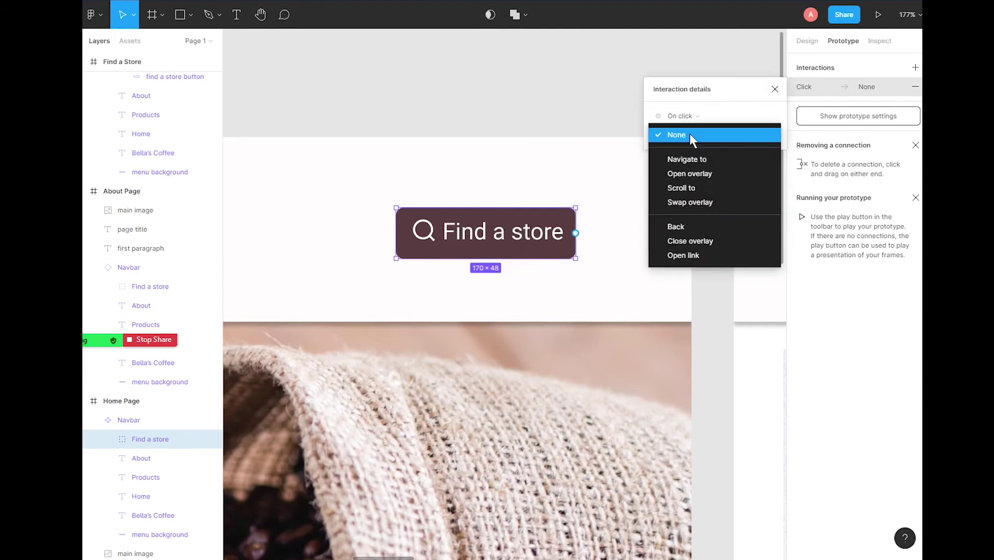
click(706, 159)
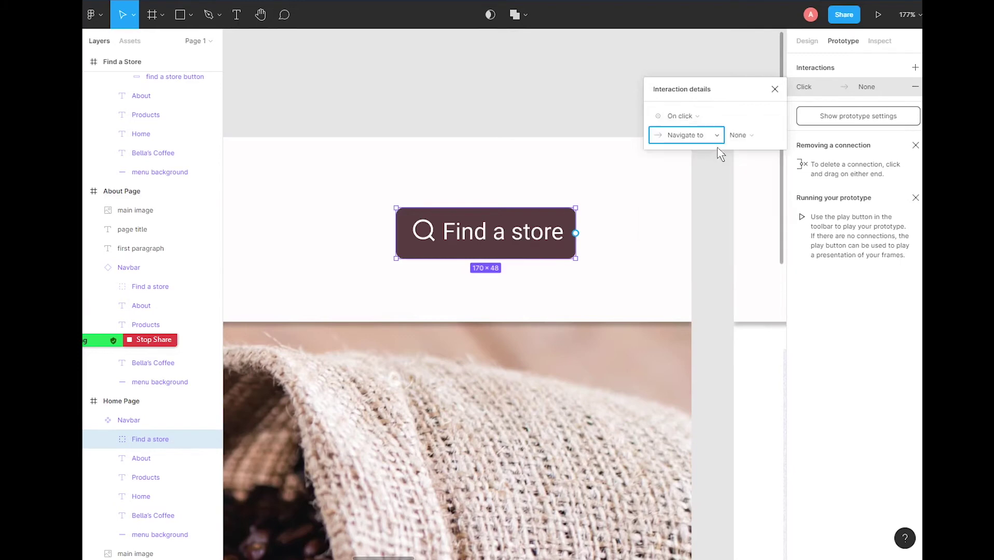
click(736, 137)
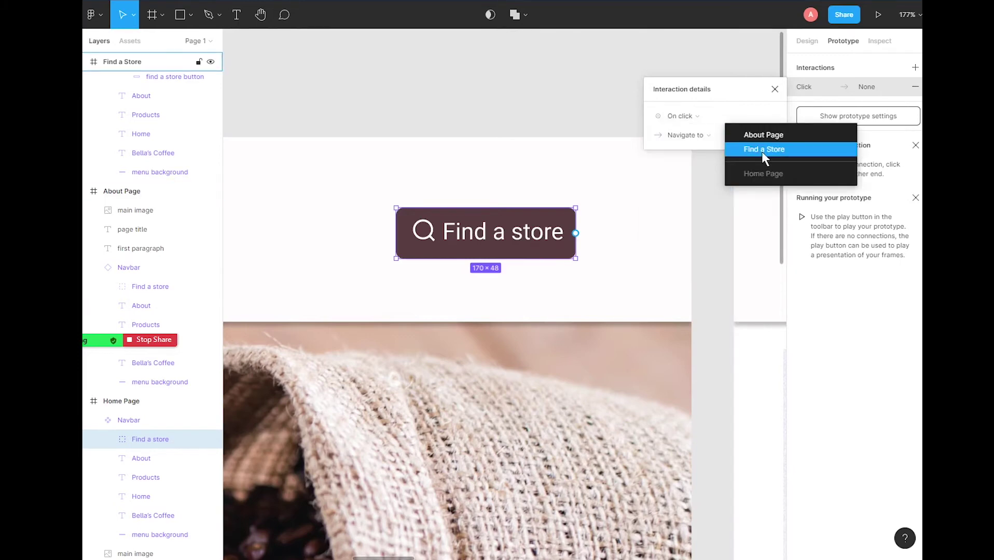
click(762, 151)
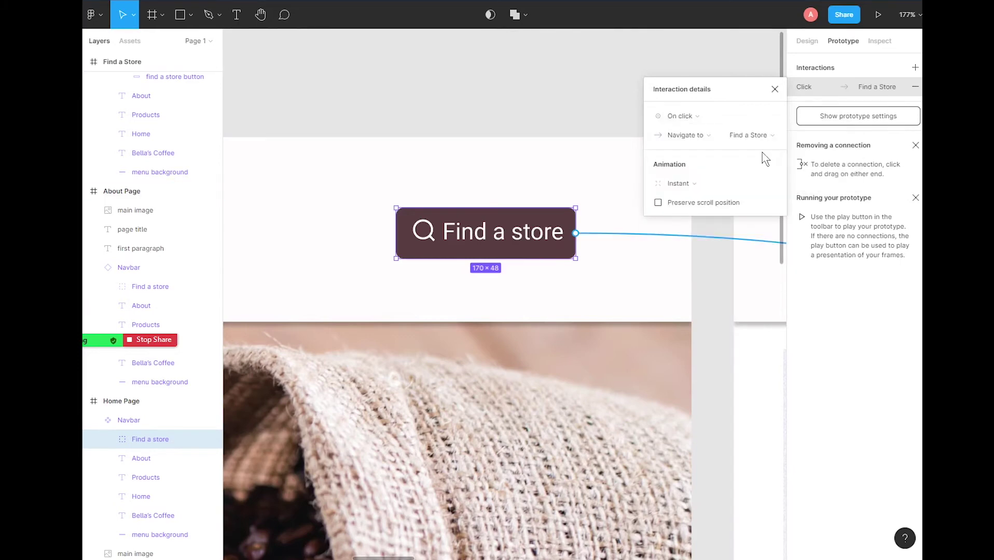
click(775, 89)
Step: Examine the prototype connections of the About Page navbar and where they lead
scroll(669, 93, down, 10)
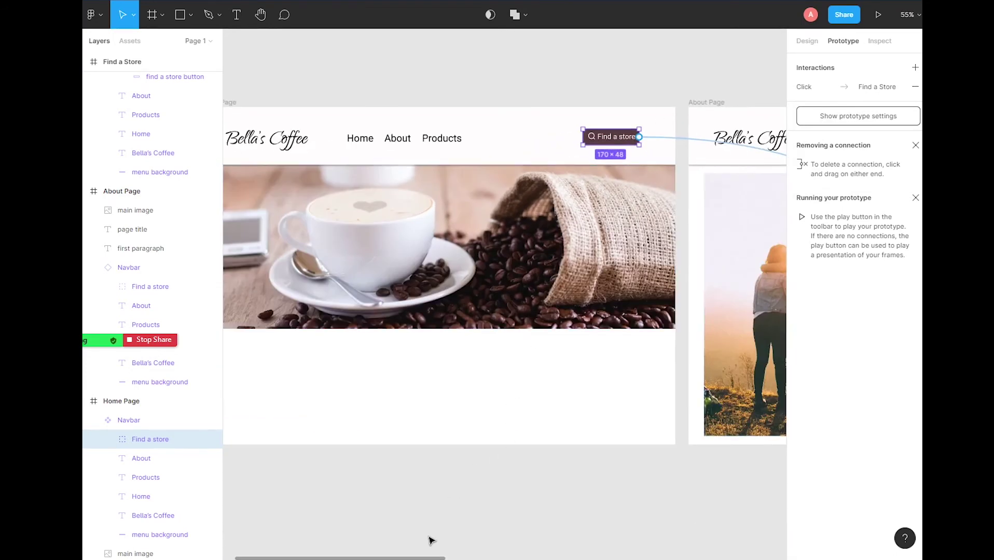
drag(430, 558, 568, 559)
click(467, 311)
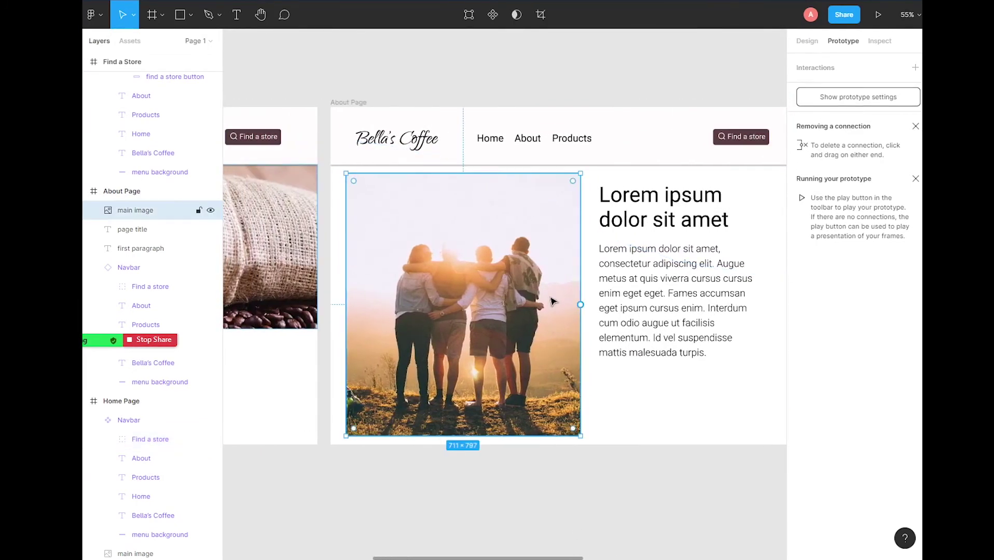
click(592, 124)
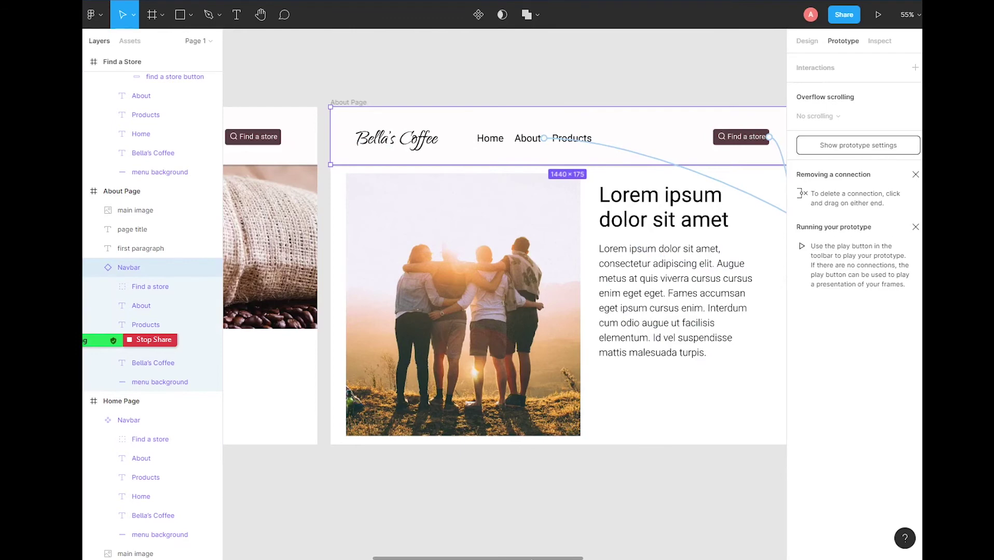
scroll(510, 337, right, 5)
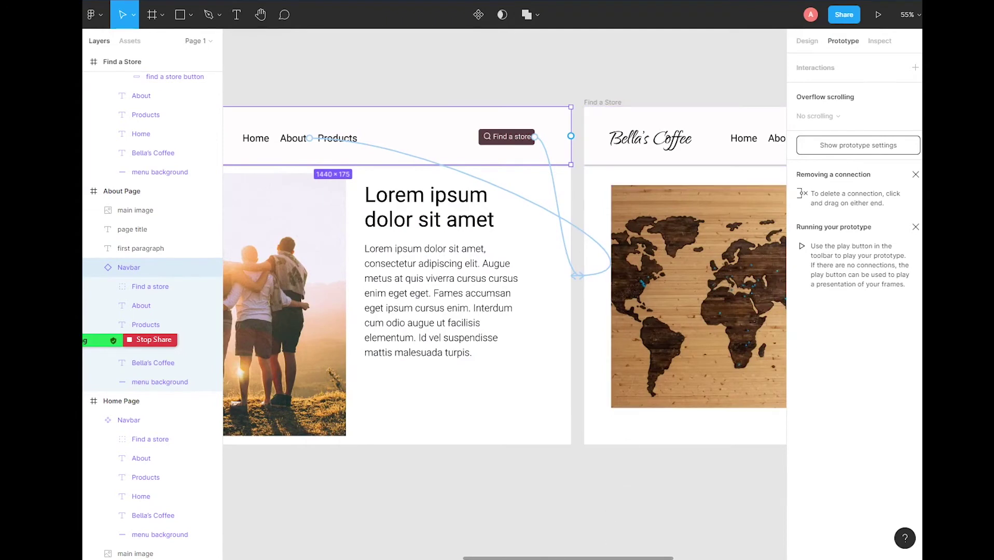
drag(610, 558, 378, 558)
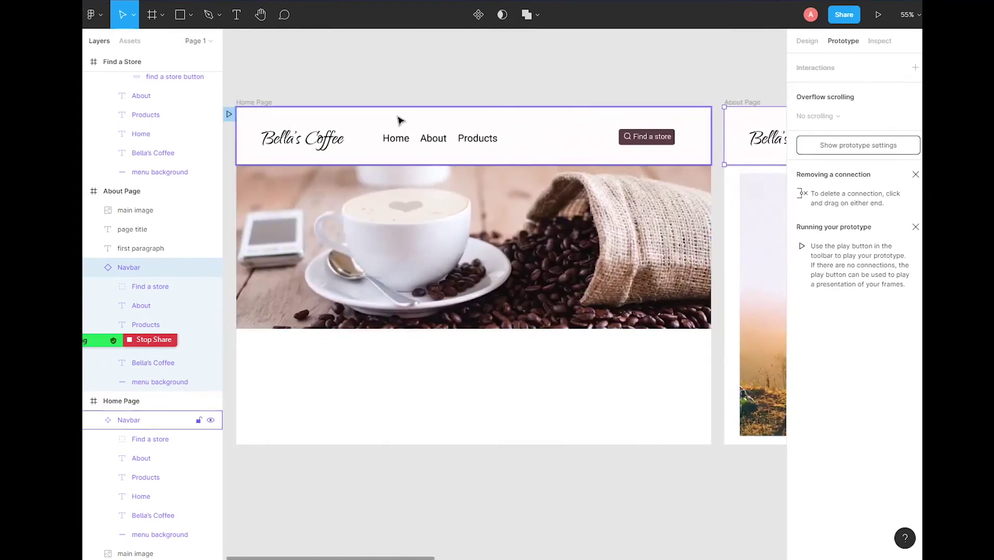
Step: Narrow the Home link's text box in the Home Page navbar to a width of about 87 so it clears the About link
double_click(399, 140)
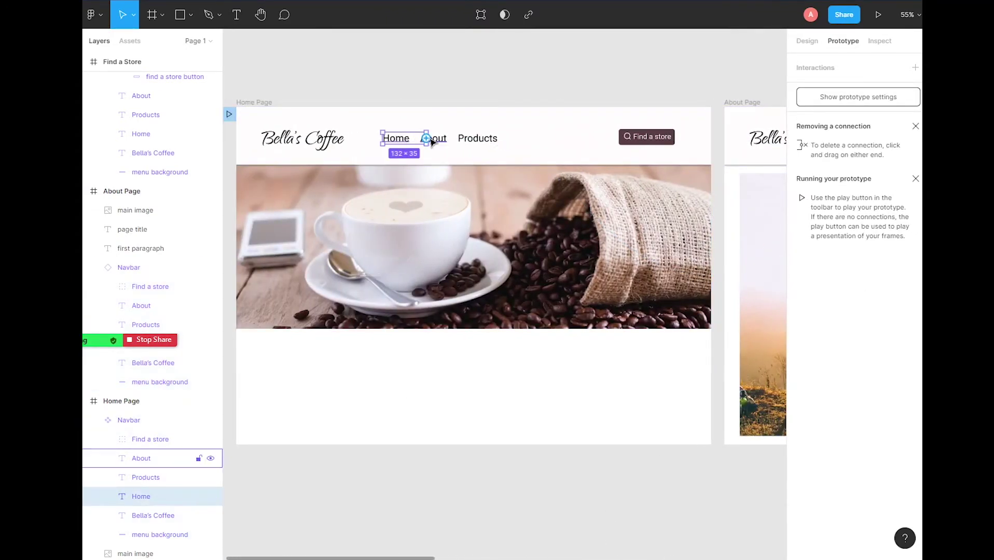
scroll(422, 158, up, 5)
scroll(421, 157, up, 3)
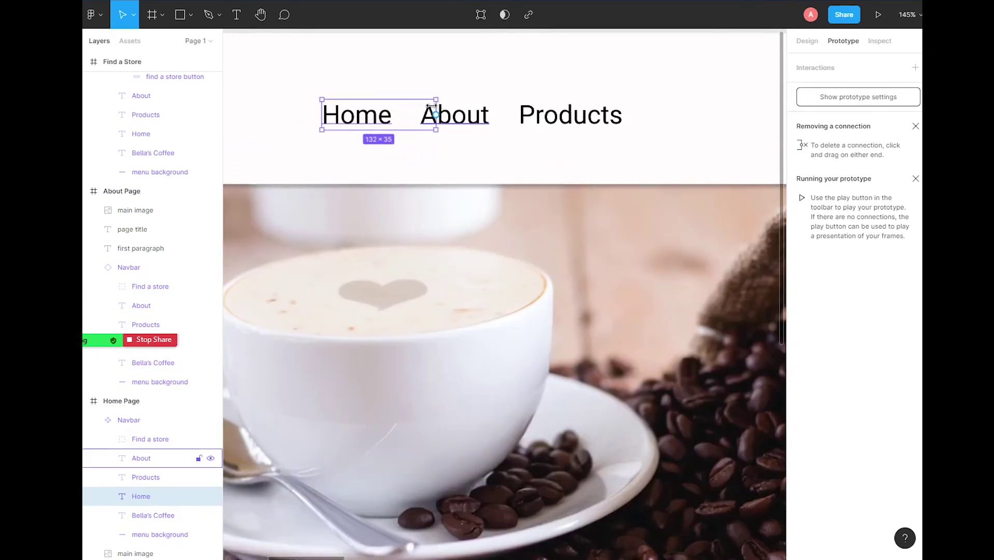
drag(436, 109, 397, 109)
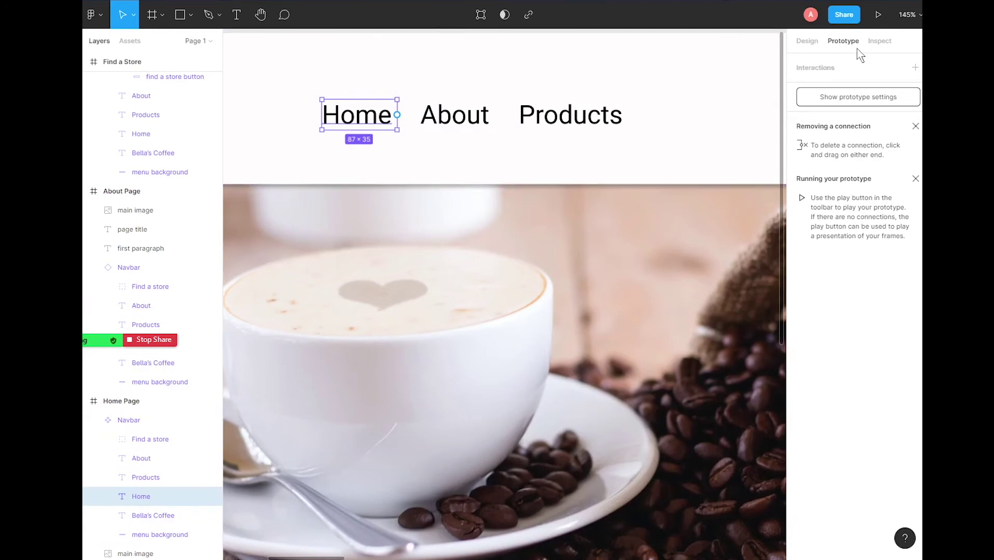
Step: Add an On click interaction with the Navigate to action to the Home link in the Home Page navbar, leaving its destination as None
click(852, 67)
click(835, 93)
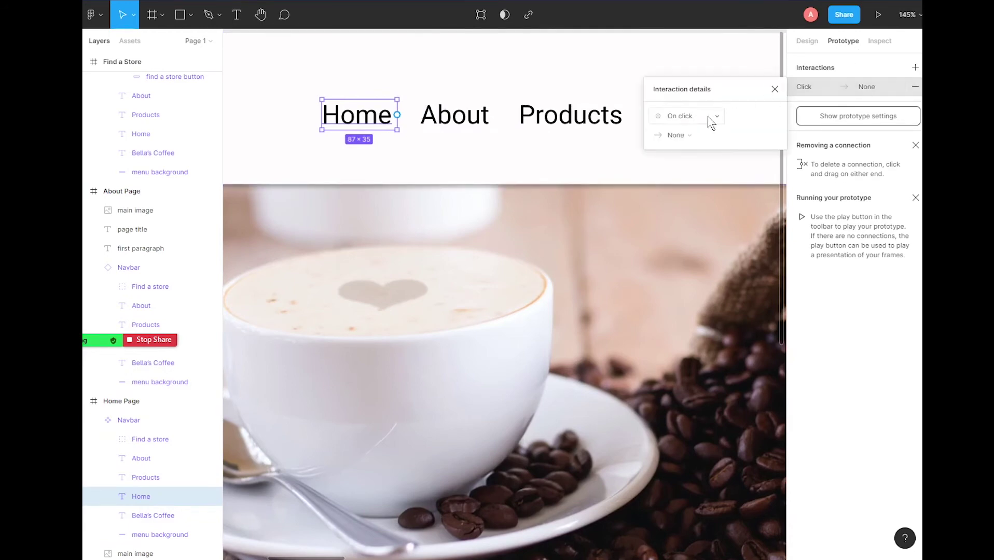
click(691, 134)
click(689, 158)
click(740, 138)
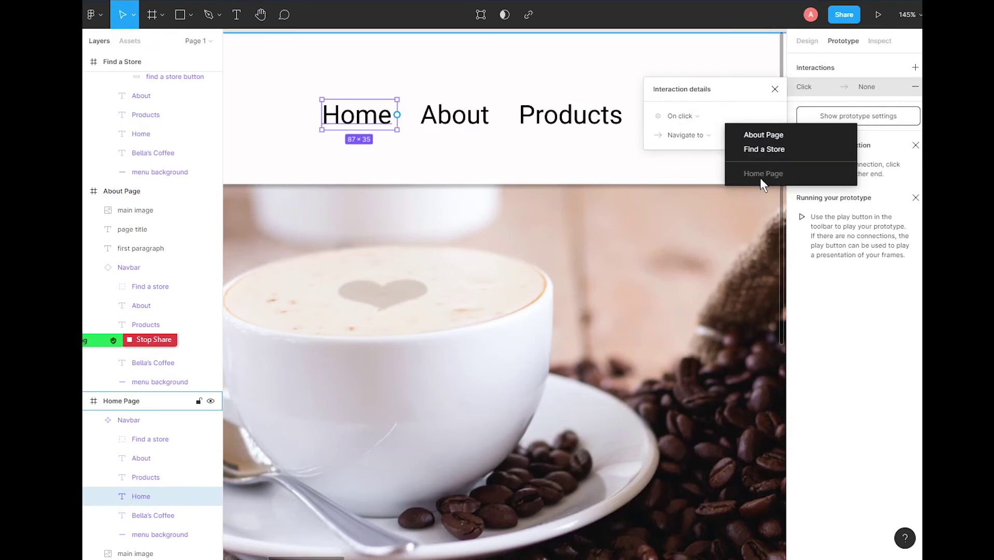
click(779, 97)
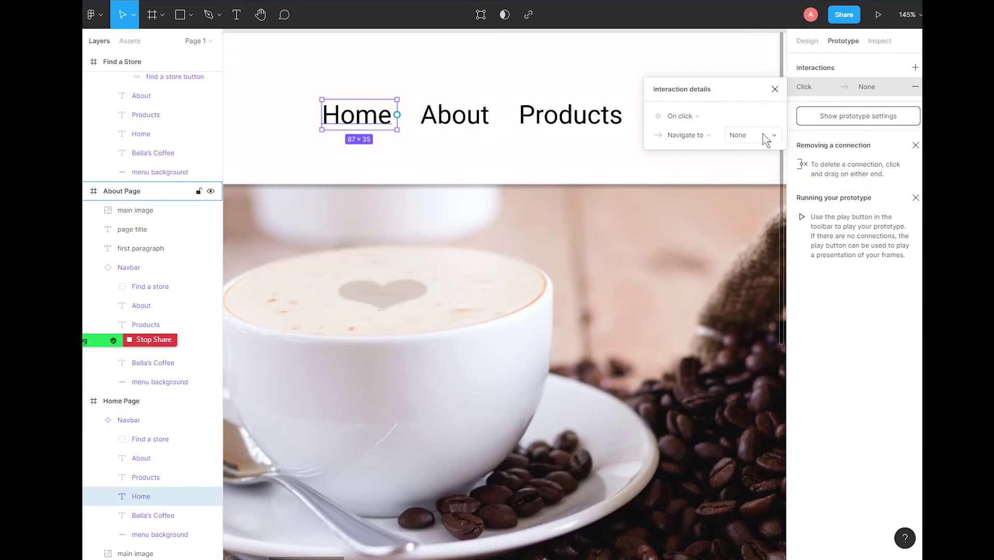
click(775, 90)
Step: Set the click interaction of the Home link in the About Page navbar to Navigate to the Home Page frame
scroll(584, 226, down, 1)
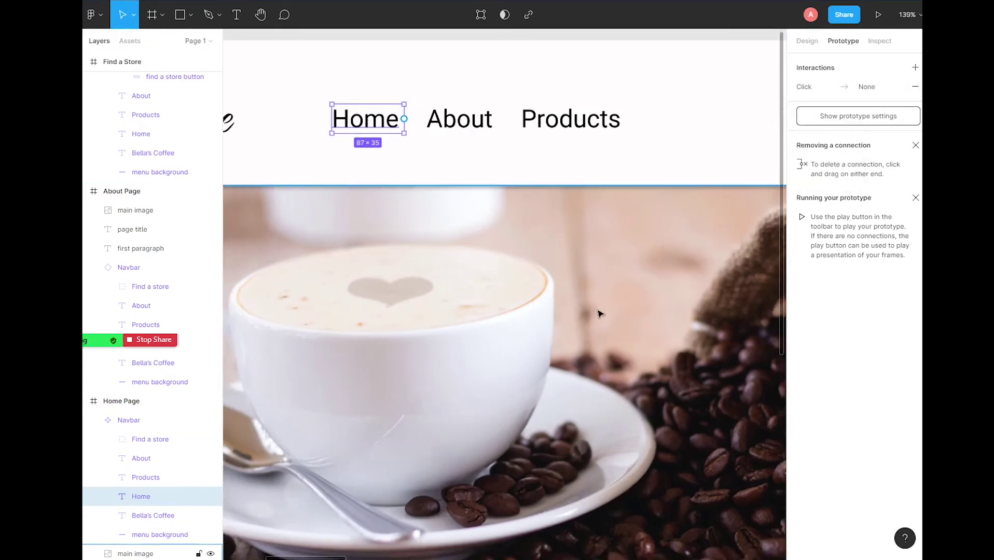
scroll(644, 432, down, 5)
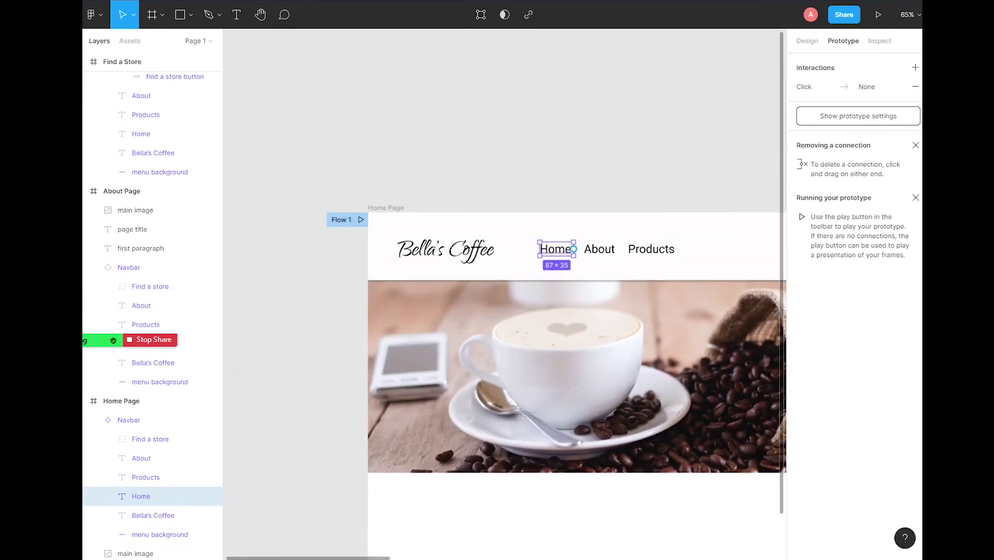
drag(375, 558, 551, 558)
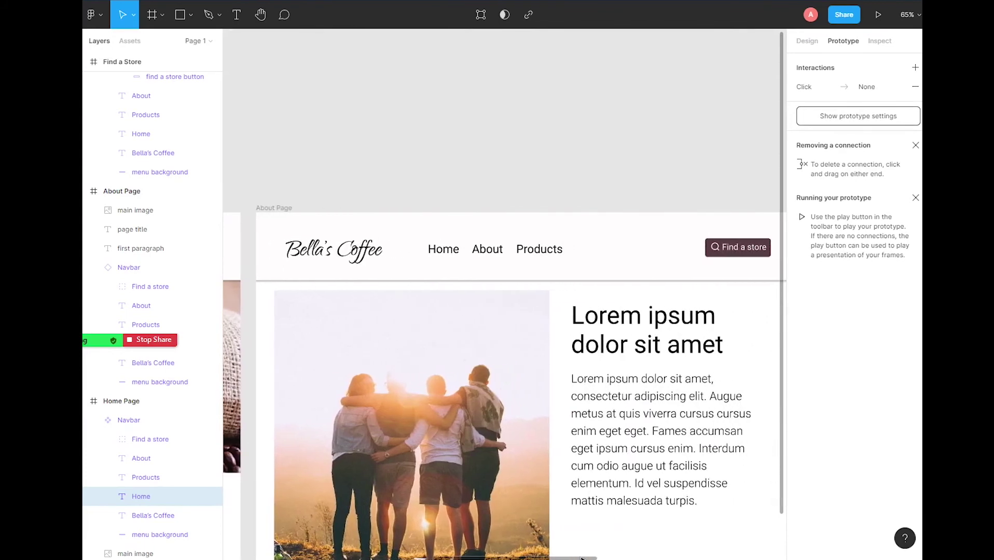
double_click(453, 255)
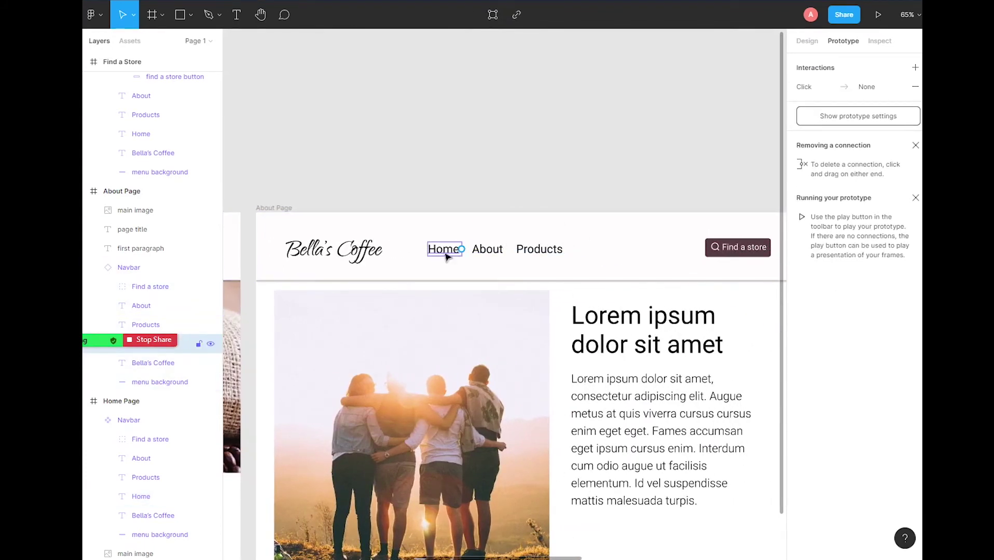
click(825, 88)
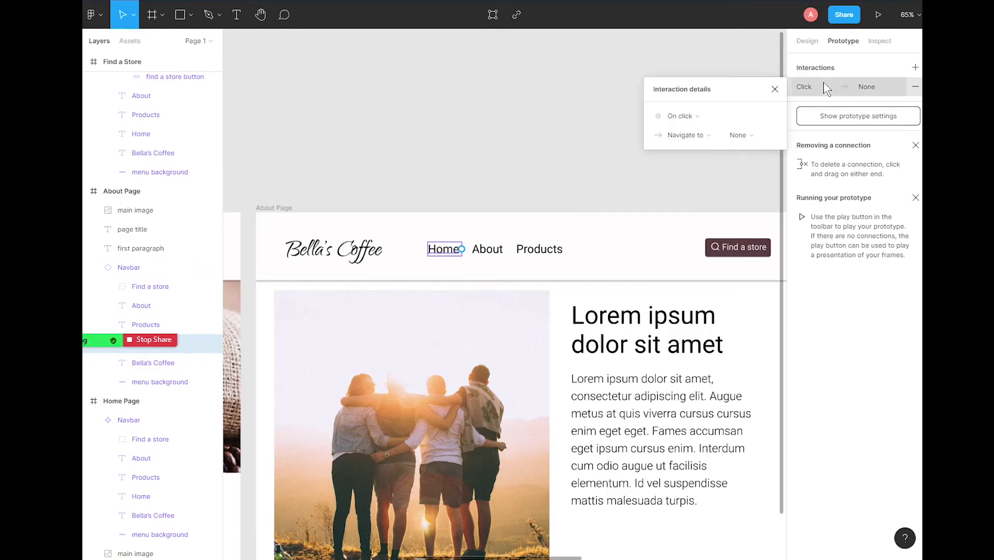
click(737, 136)
click(759, 149)
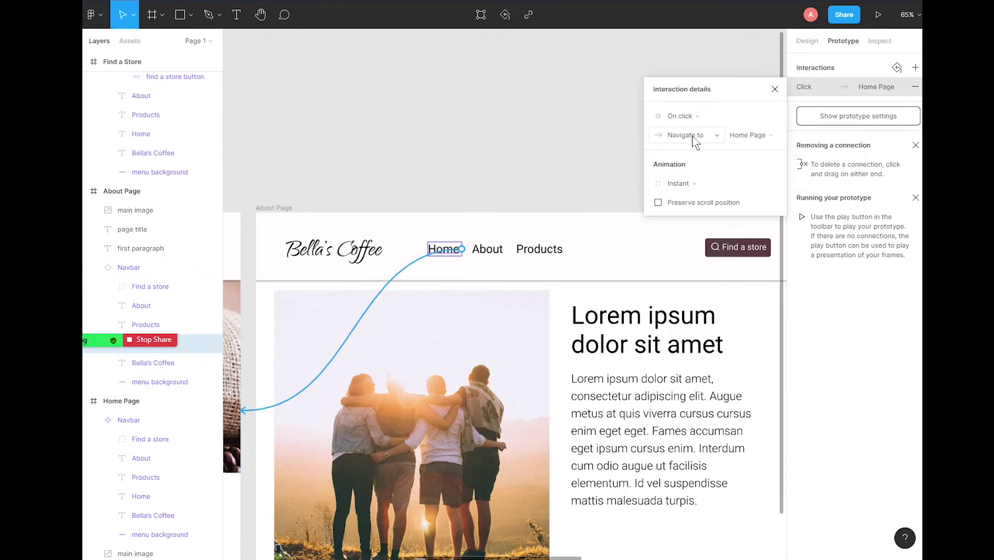
click(557, 136)
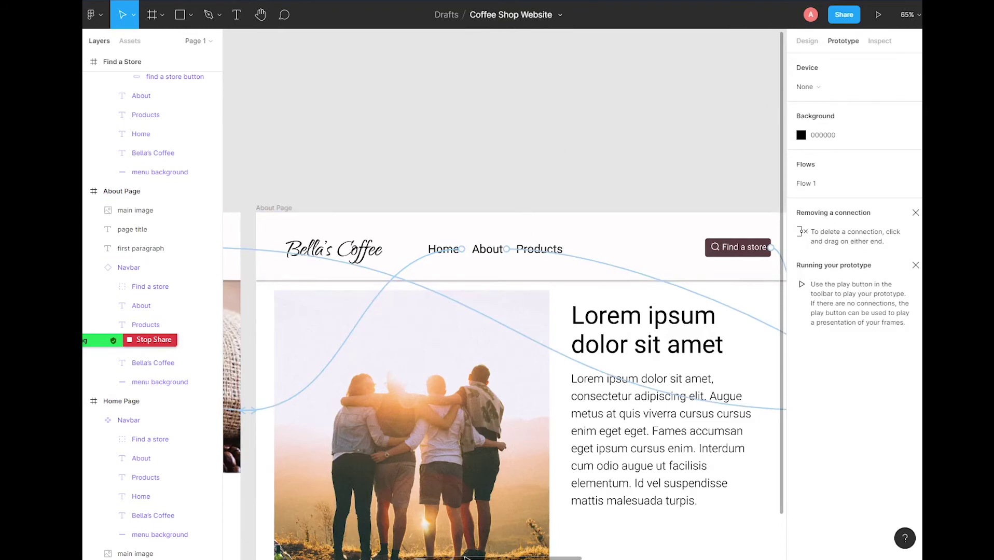
Step: Set the click interaction of the Home link in the Find a Store navbar to Navigate to the Home Page frame
scroll(466, 557, right, 10)
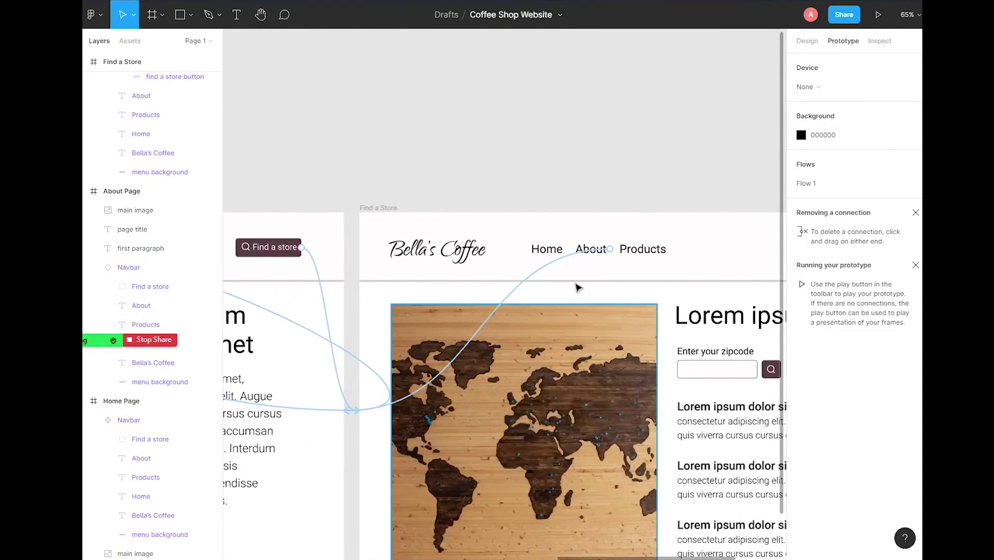
click(550, 250)
double_click(548, 250)
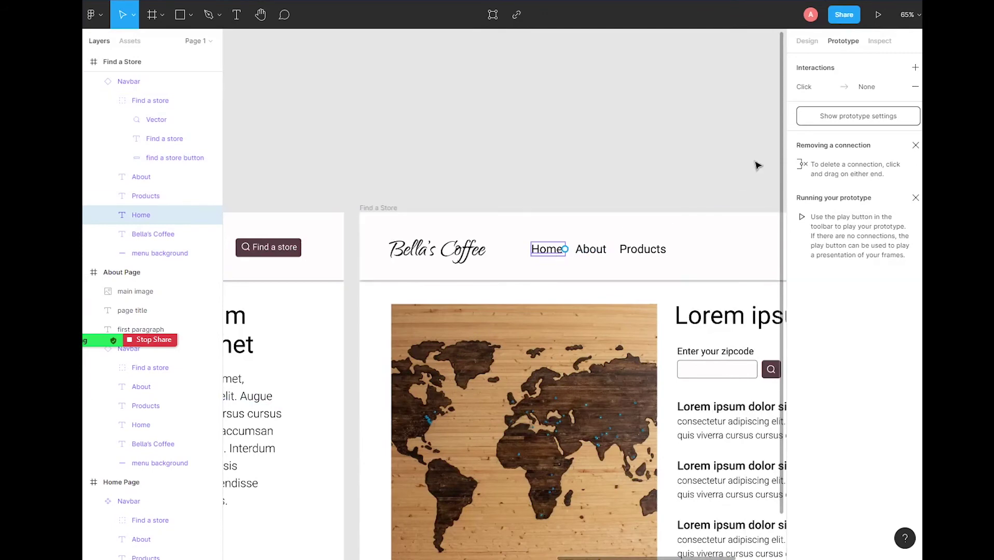
click(837, 92)
click(736, 136)
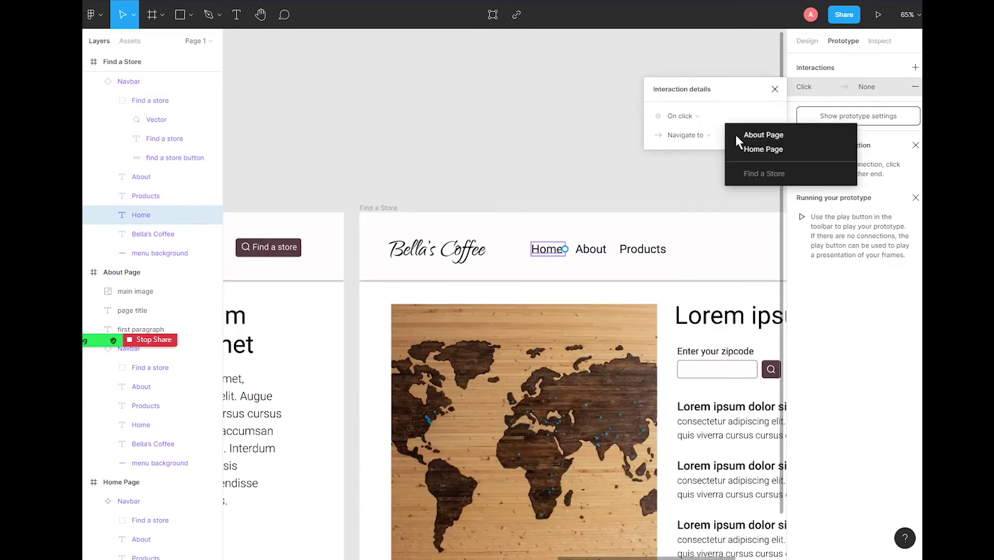
click(753, 147)
click(557, 133)
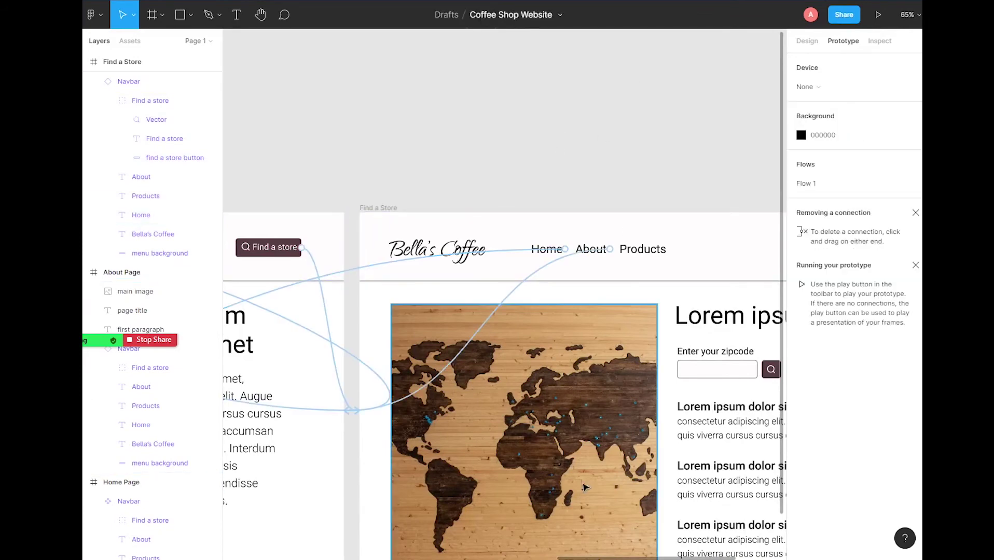
Step: Compare the Home link's prototype connection in the Home Page navbar with the connections in the About Page navbar
drag(594, 559, 554, 559)
drag(462, 558, 244, 551)
click(534, 251)
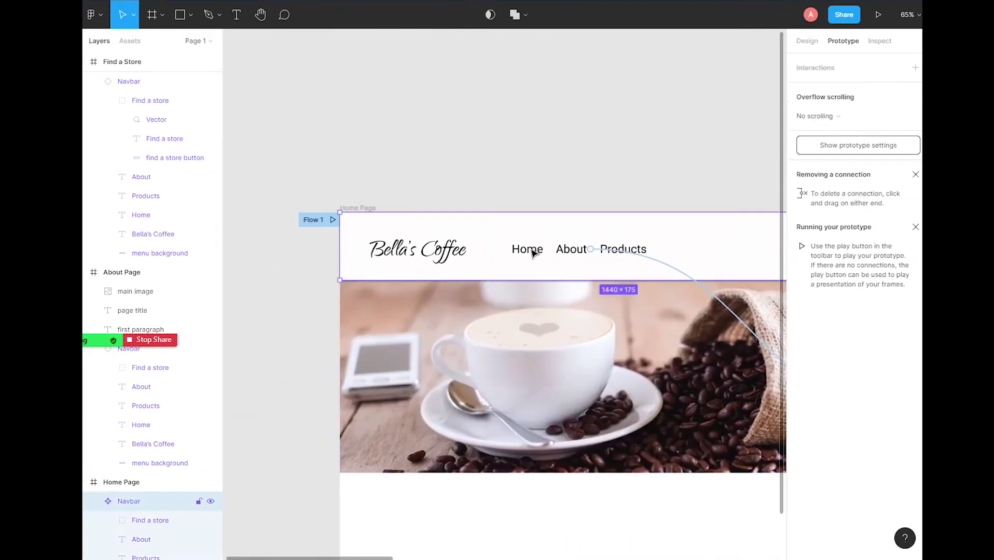
click(532, 253)
drag(545, 249, 347, 520)
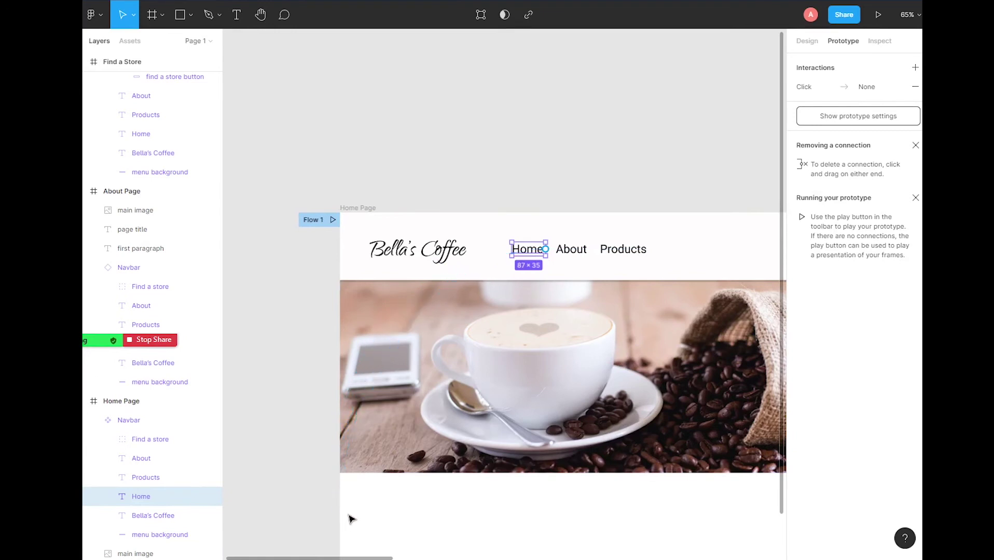
click(351, 518)
click(535, 251)
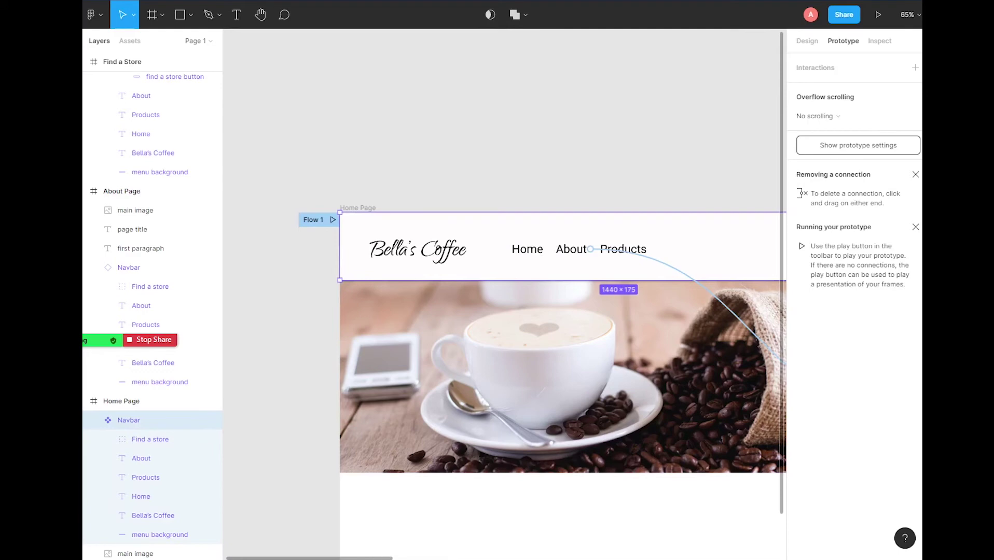
drag(356, 559, 550, 559)
click(401, 250)
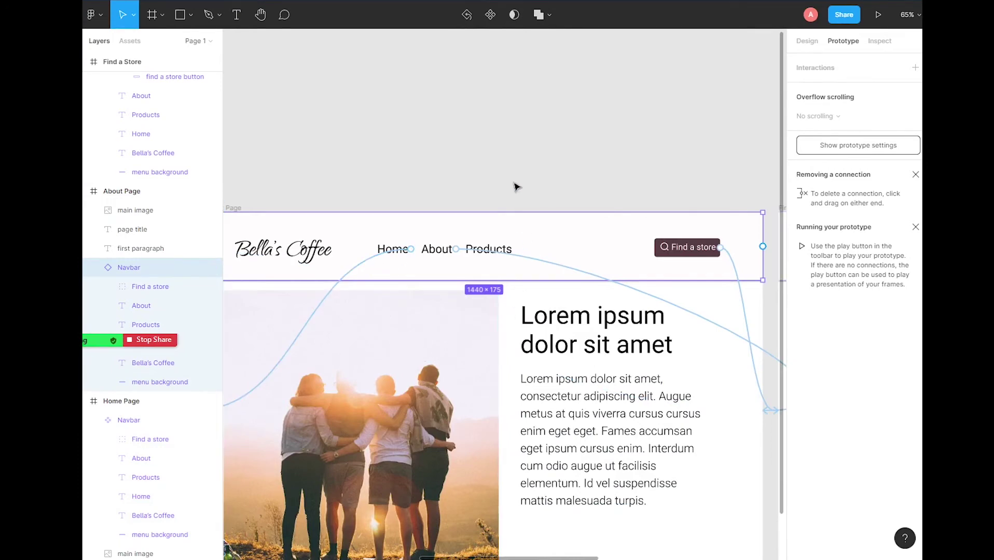
click(540, 141)
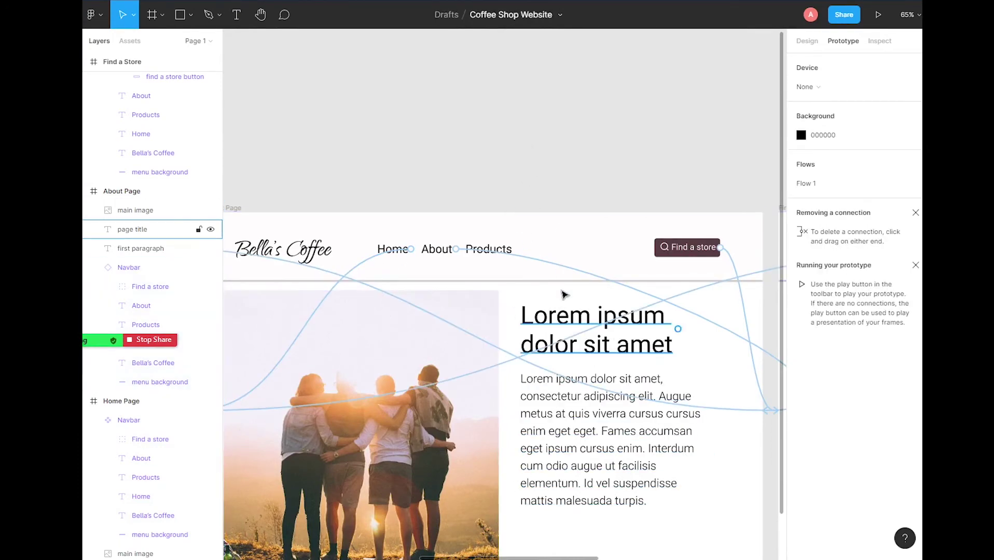
Step: Run the prototype and check how the Home Page scrolls
scroll(556, 247, down, 1)
scroll(557, 247, down, 5)
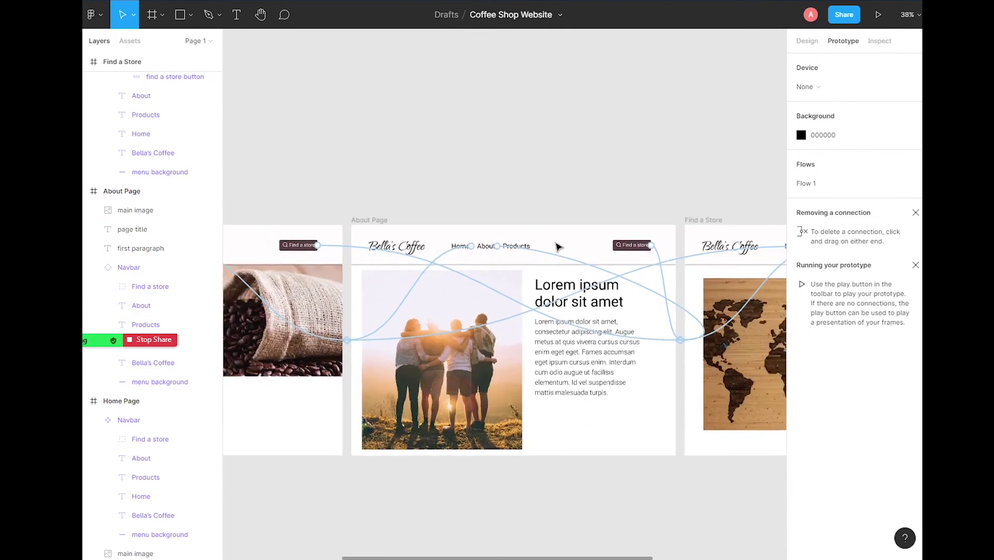
scroll(557, 247, down, 1)
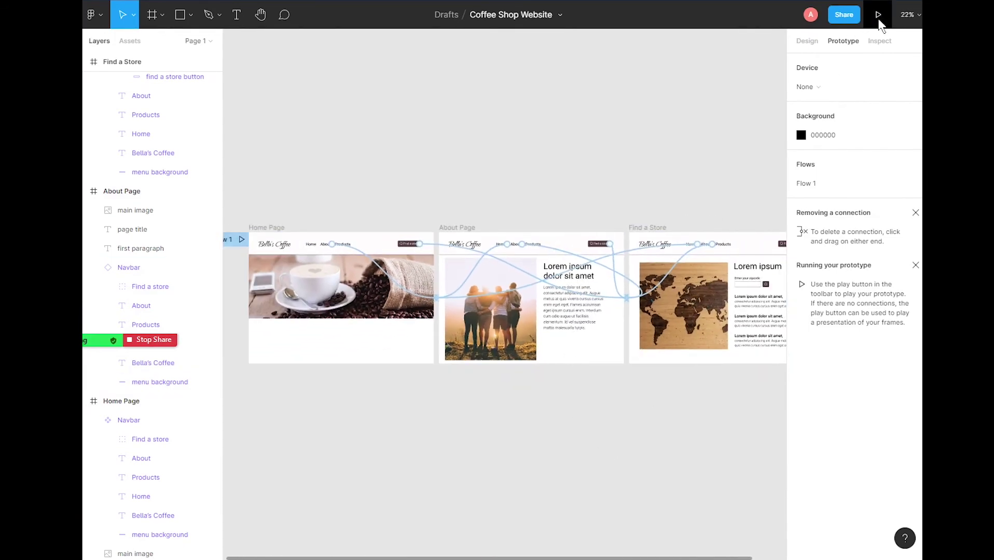
click(881, 13)
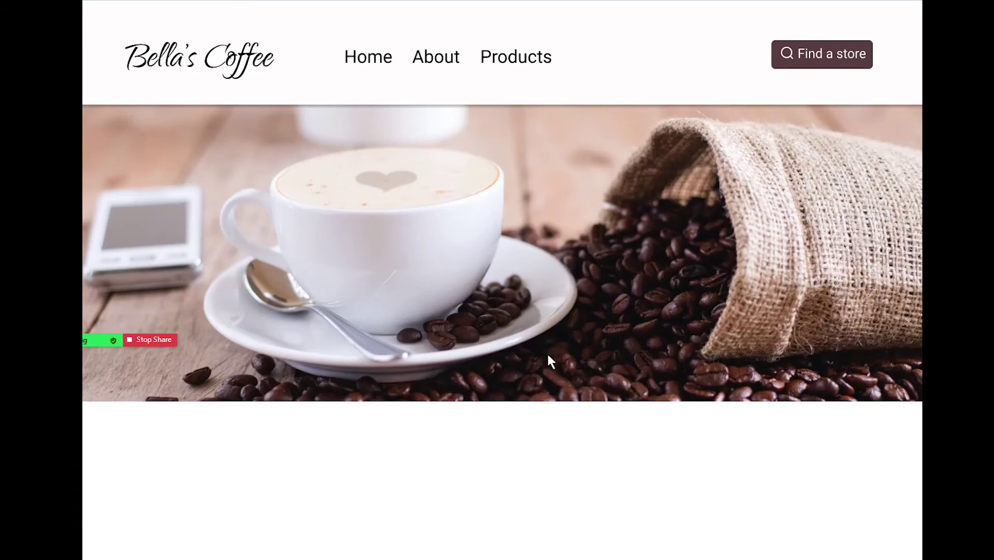
scroll(548, 356, down, 1)
scroll(547, 375, up, 1)
scroll(285, 104, down, 1)
scroll(306, 96, up, 1)
Step: Test the About and Find a store links in the running prototype and check how both pages scroll
click(435, 57)
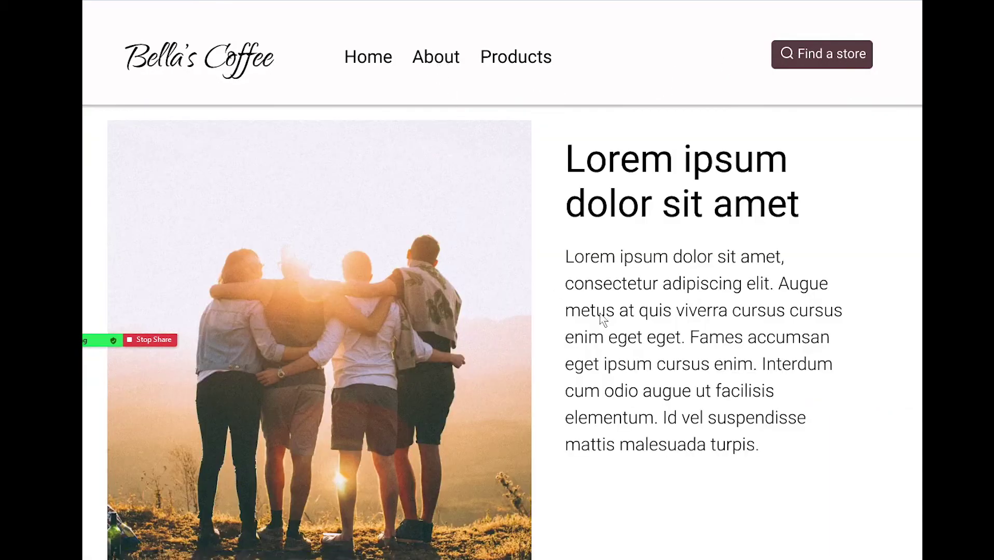
scroll(635, 343, down, 1)
scroll(635, 342, up, 1)
click(837, 60)
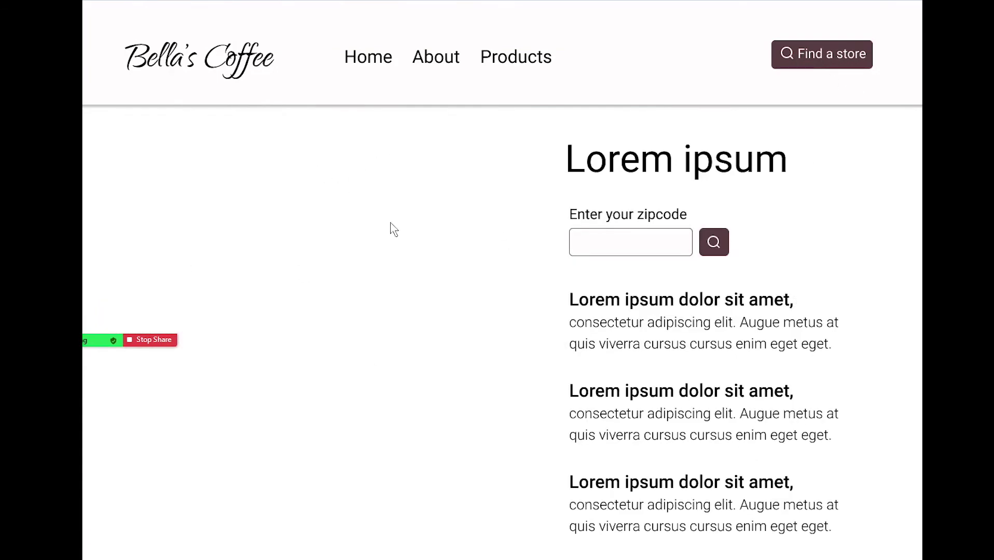
scroll(884, 307, down, 1)
scroll(887, 306, up, 1)
click(440, 57)
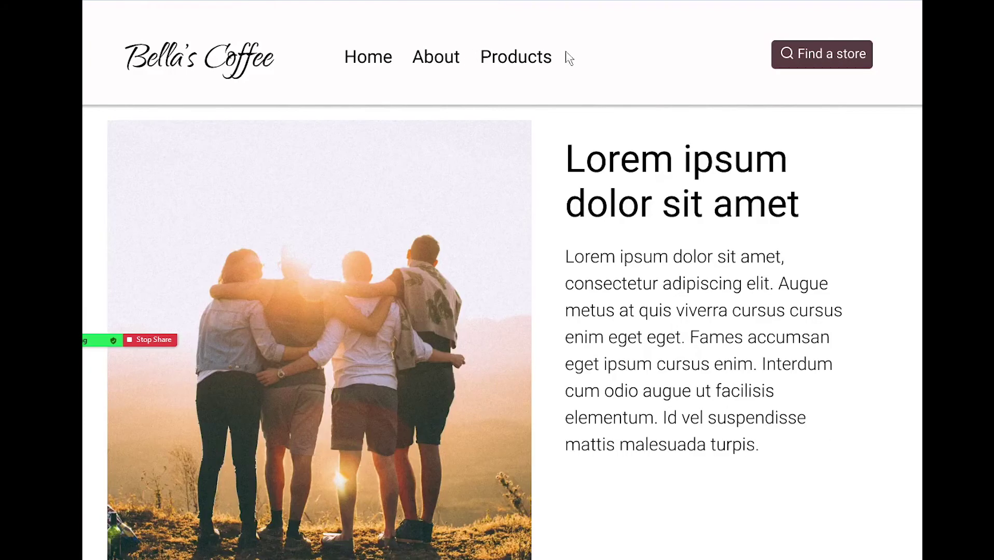
Step: Test the Home link from the About Page and the Find a Store page, returning to Find a Store each time
click(372, 61)
click(818, 56)
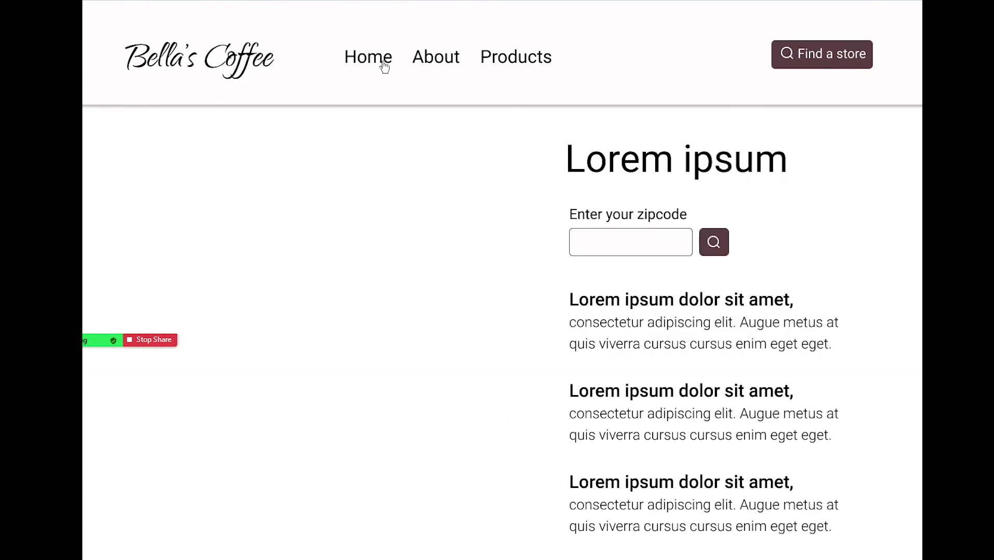
click(384, 63)
click(792, 59)
scroll(719, 333, down, 1)
scroll(719, 332, up, 1)
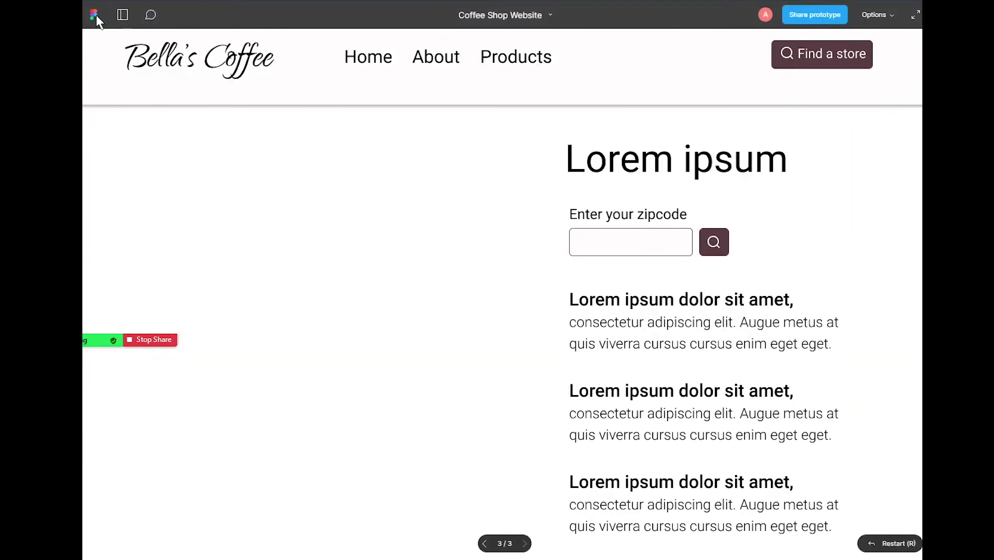
Step: Step back and forth through the prototype's frames, ending on Find a Store, and return to the design file
click(95, 3)
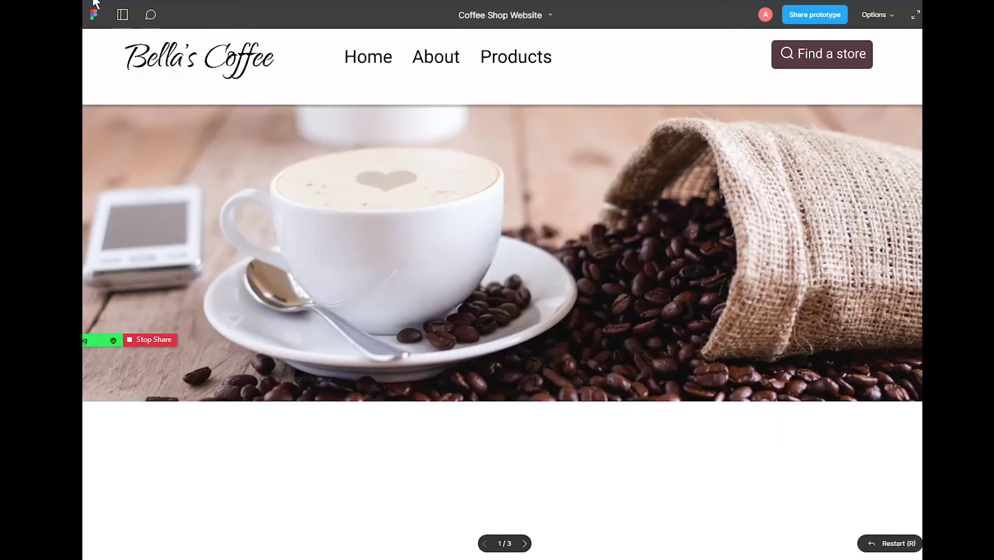
click(95, 3)
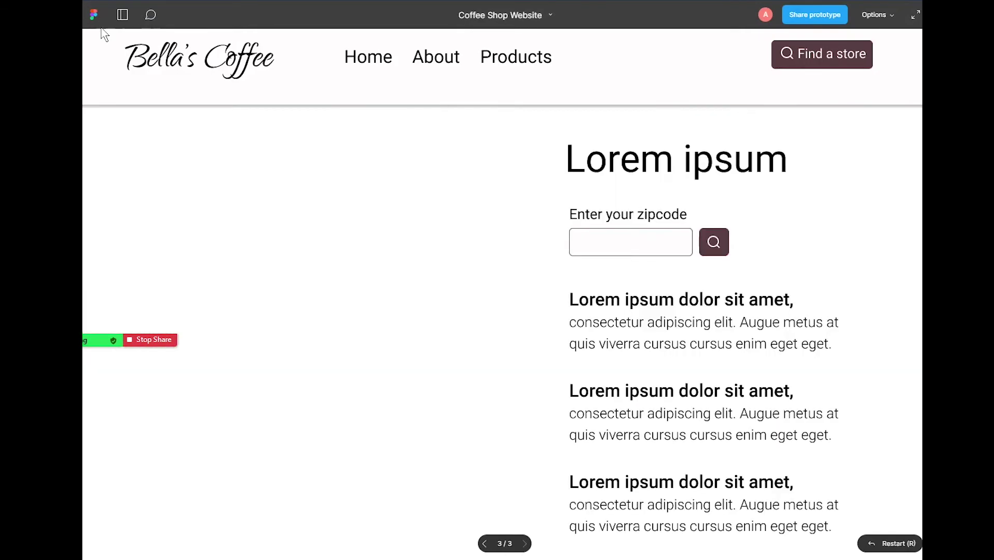
click(482, 546)
click(484, 546)
click(525, 546)
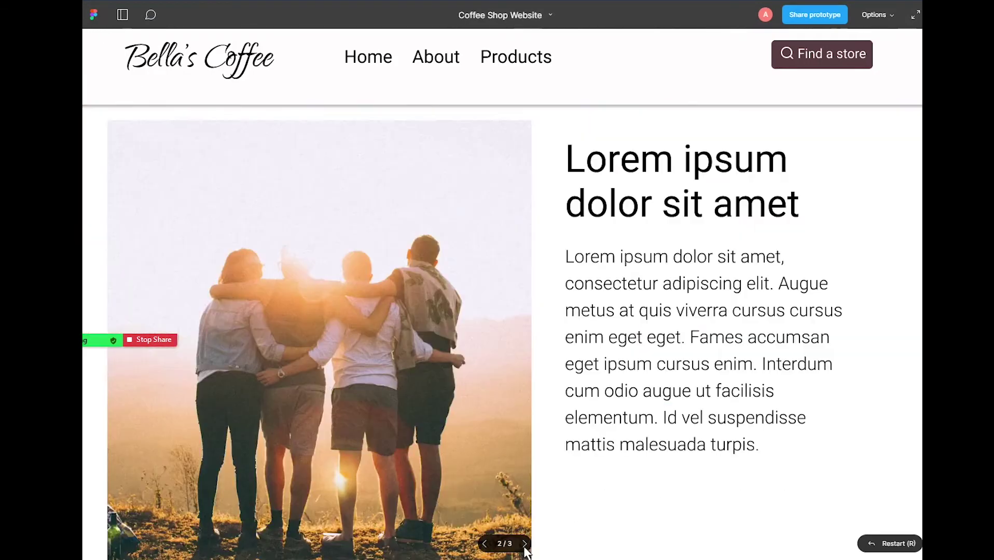
click(525, 545)
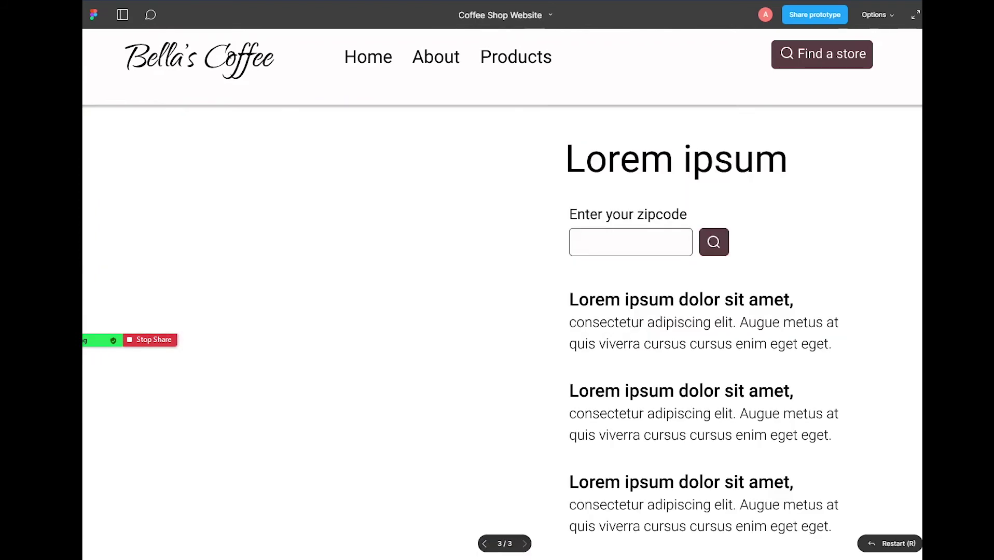
click(275, 0)
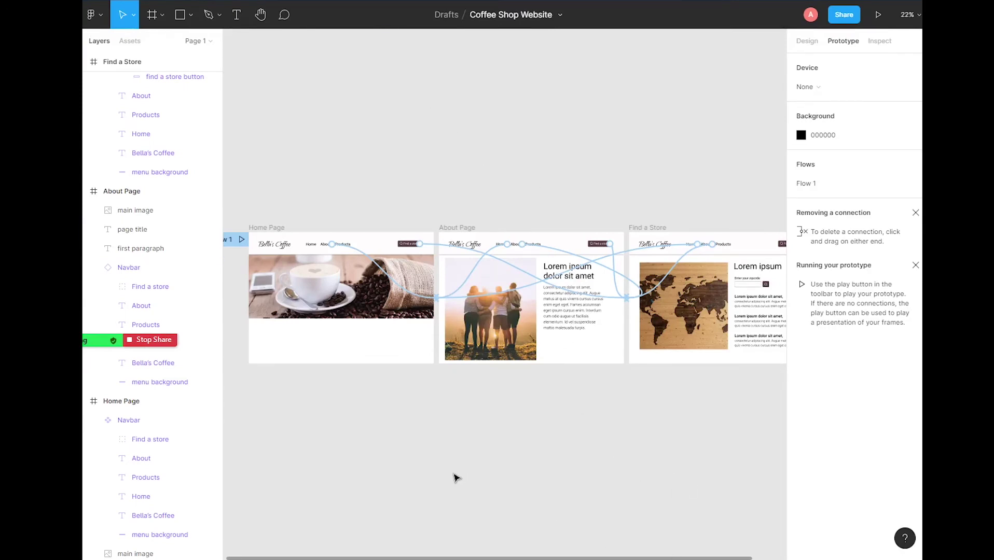
Step: Fix the position of the Home Page's Navbar component when scrolling
ctrl+scroll(387, 469, up, 5)
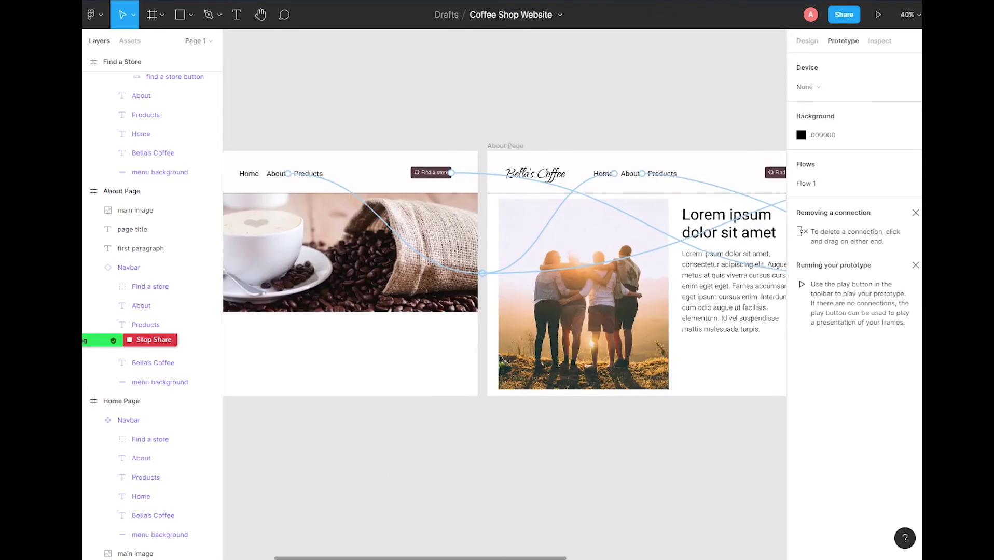
scroll(430, 558, left, 5)
ctrl+scroll(461, 431, up, 5)
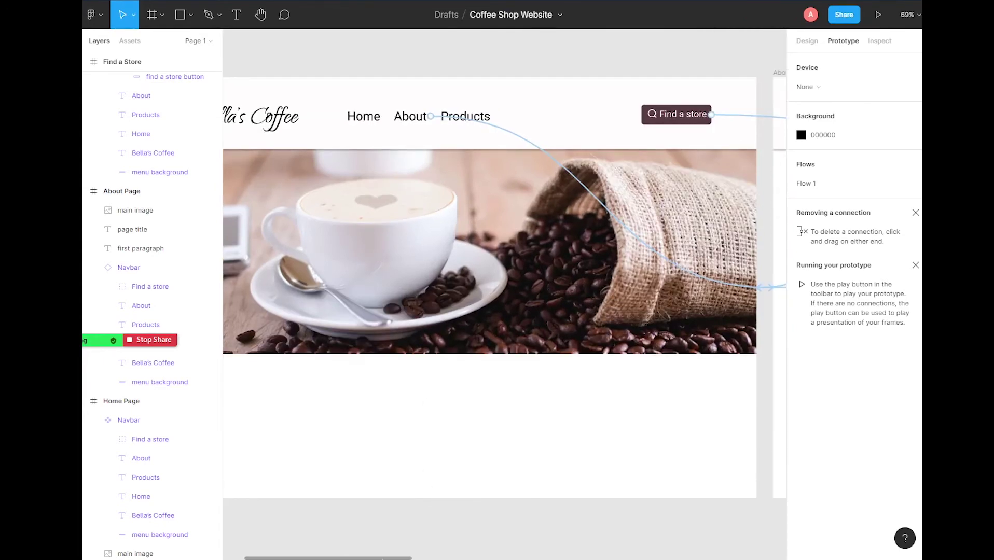
drag(378, 558, 360, 558)
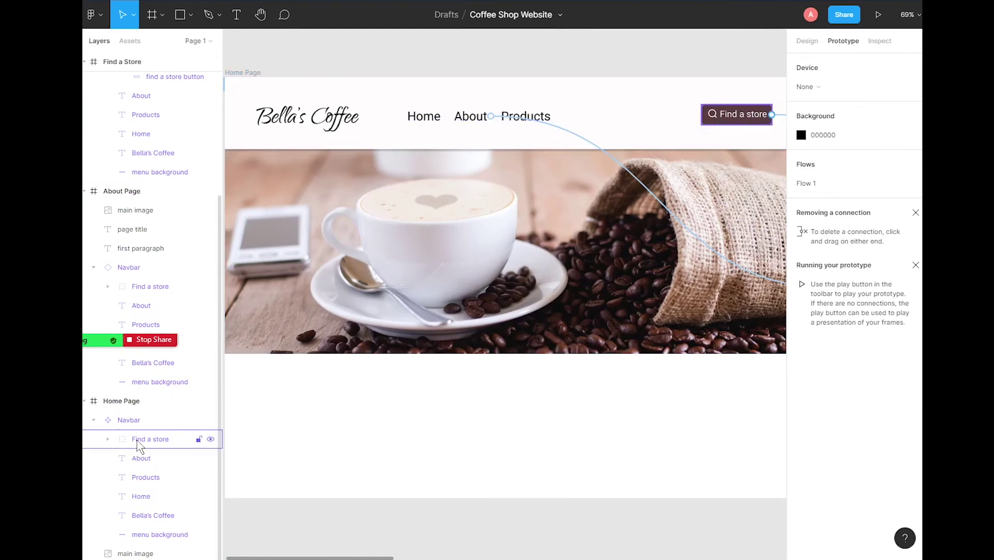
click(130, 421)
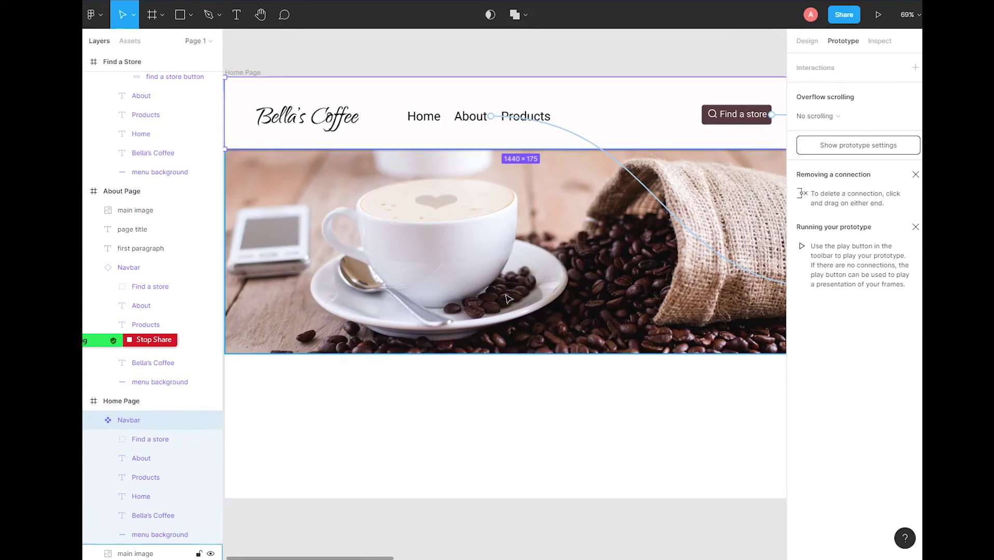
click(807, 41)
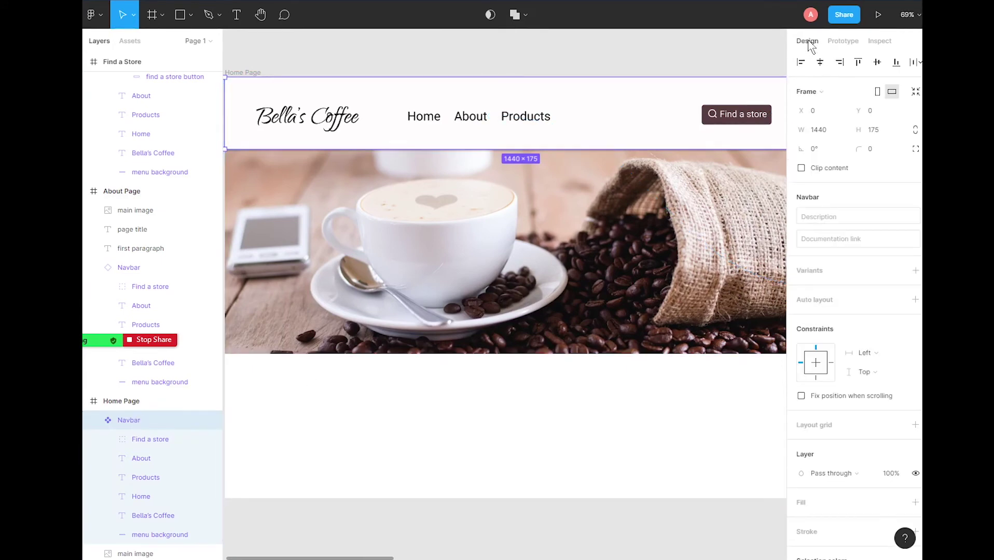
click(801, 397)
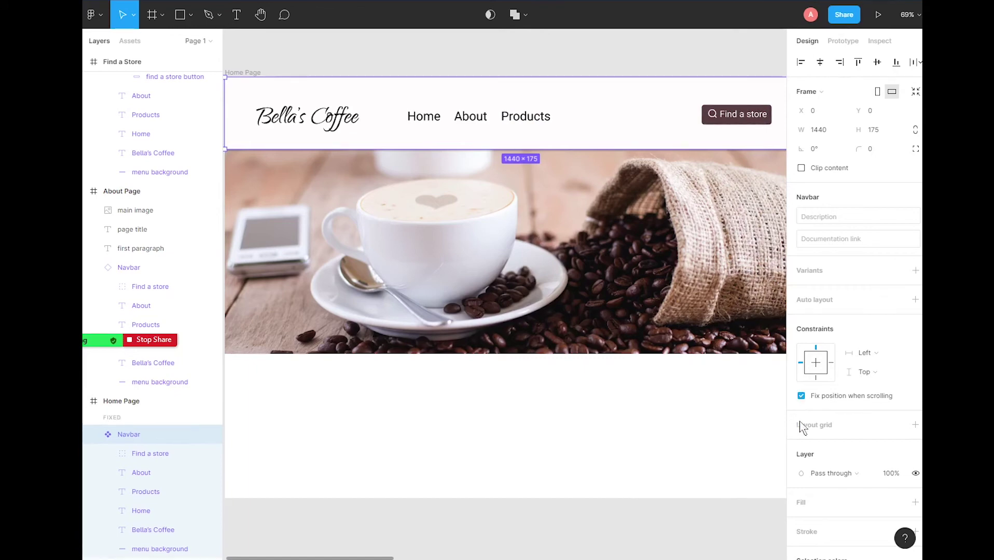
click(644, 527)
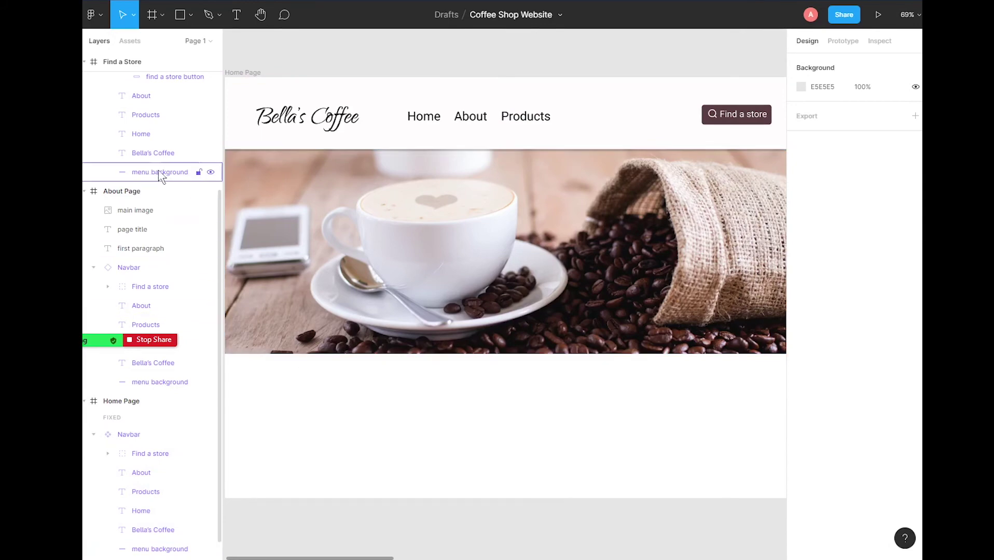
Step: Fix the position of the About Page's Navbar instance when scrolling
click(132, 272)
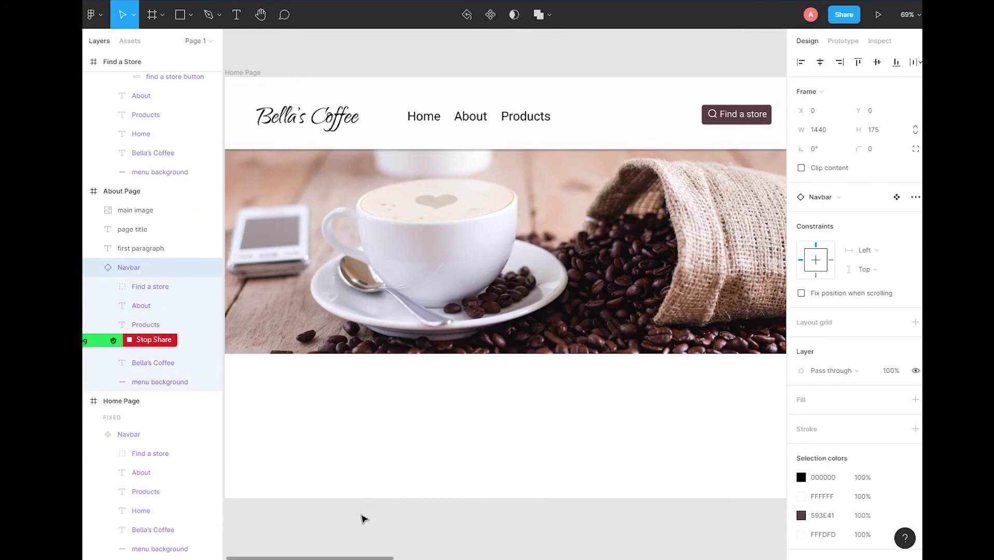
click(132, 436)
click(128, 267)
click(801, 293)
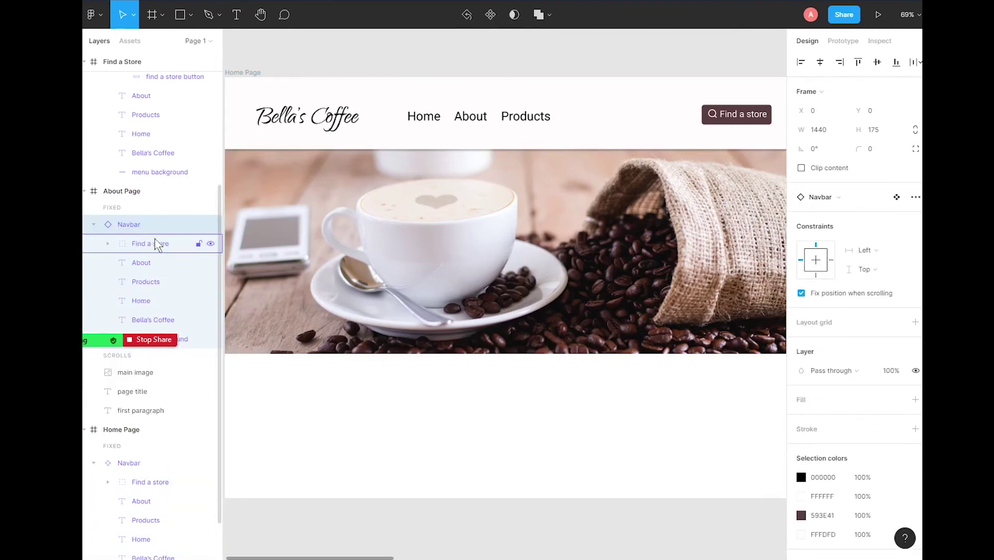
Step: Fix the position of the Find a Store frame's Navbar instance when scrolling
scroll(158, 246, up, 4)
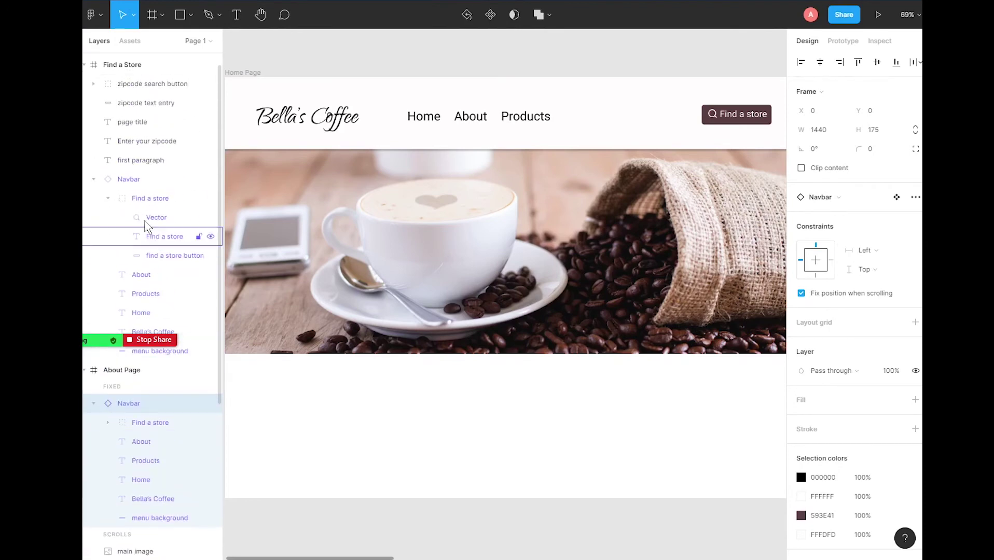
click(135, 181)
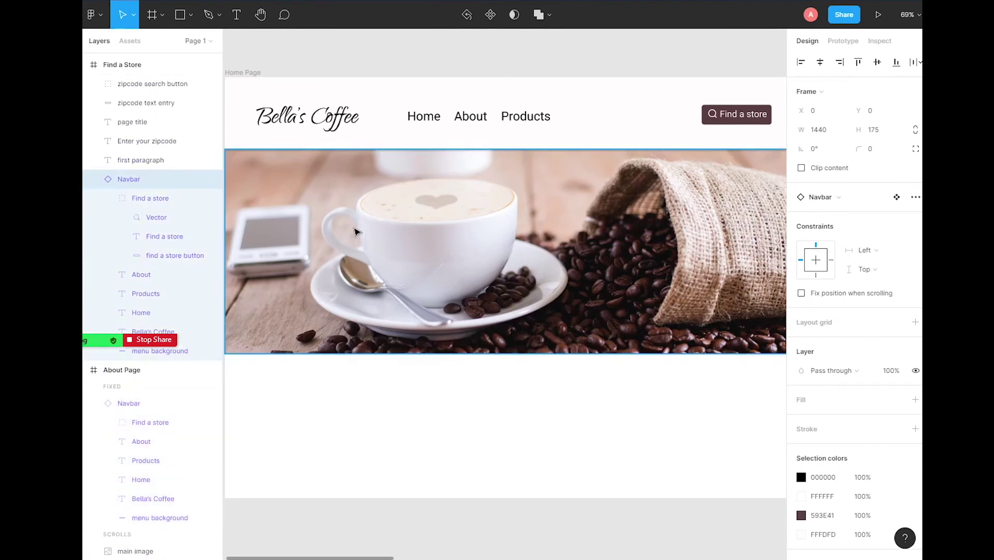
click(802, 294)
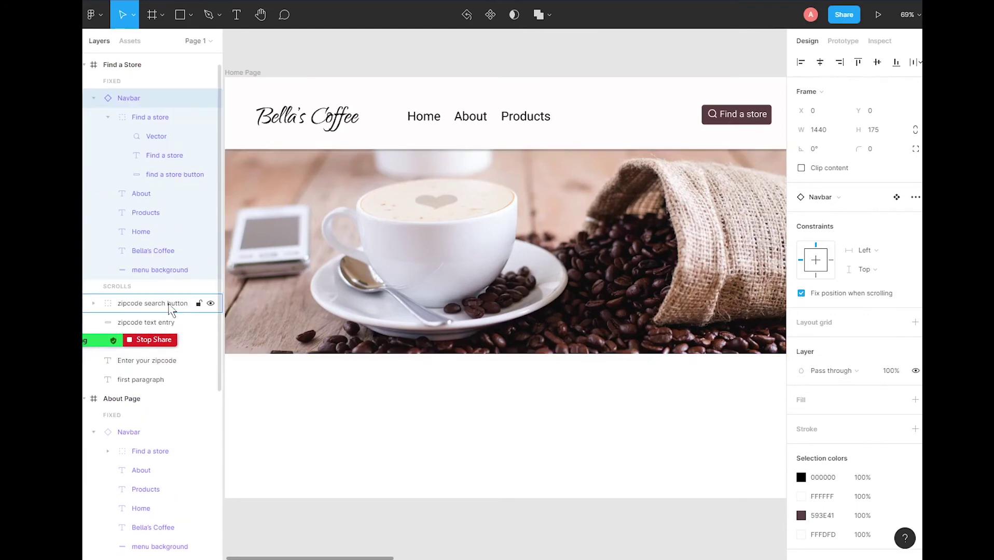
Step: Rename the world map image layer above the Find a Store frame as map
scroll(140, 249, up, 1)
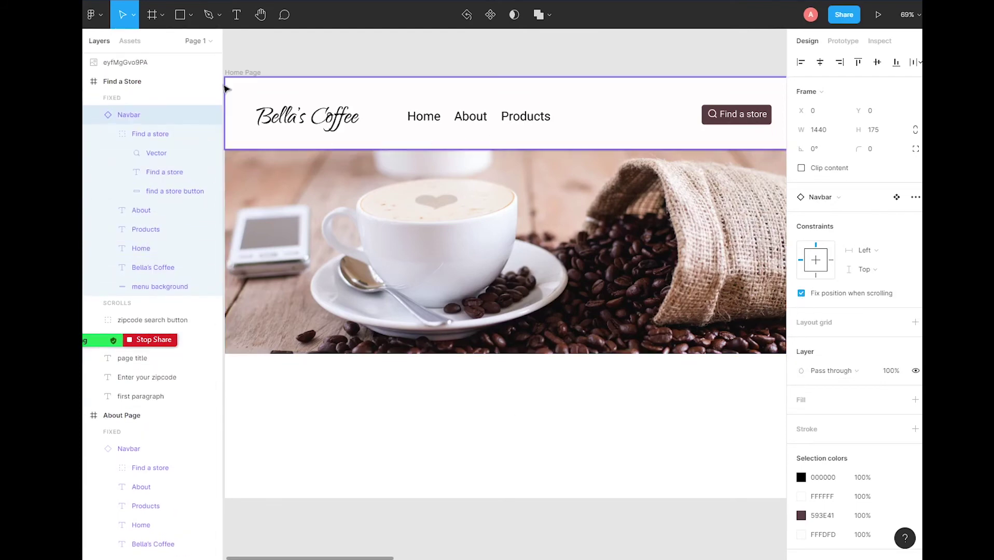
click(108, 63)
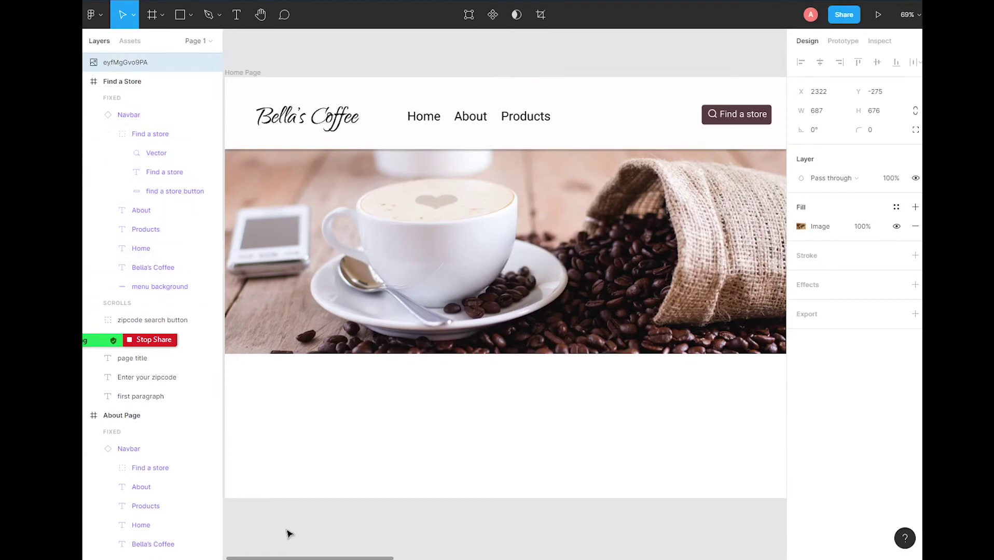
drag(316, 559, 641, 557)
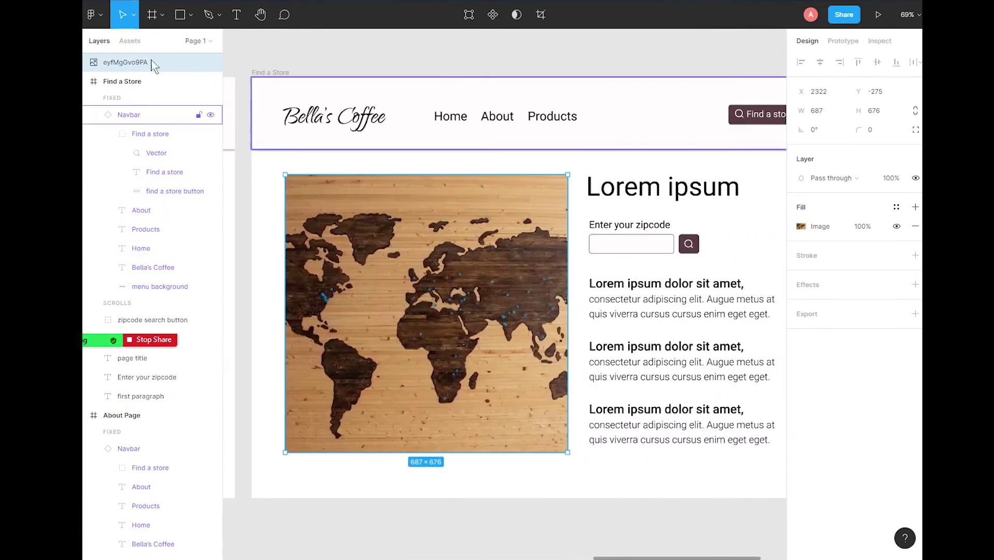
double_click(137, 62)
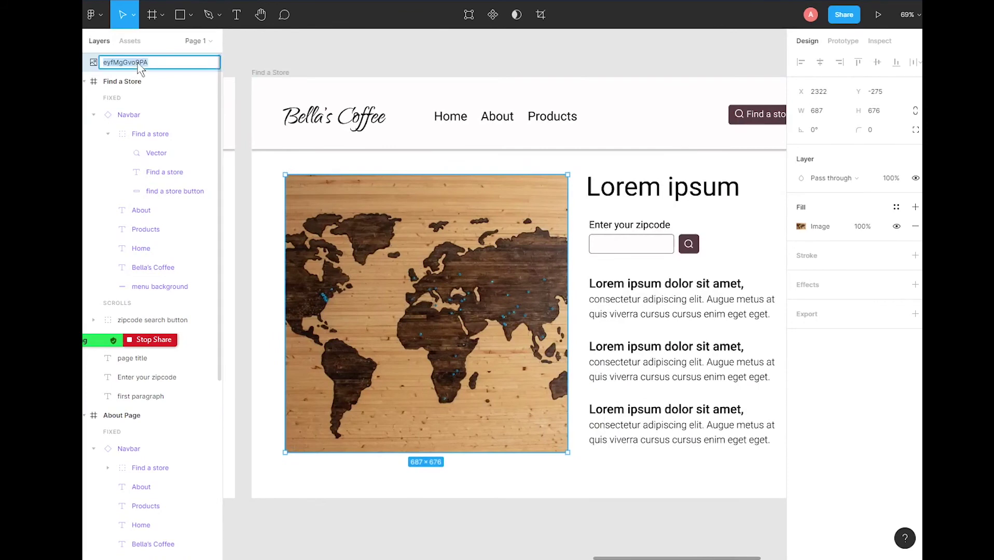
text(map)
key(Return)
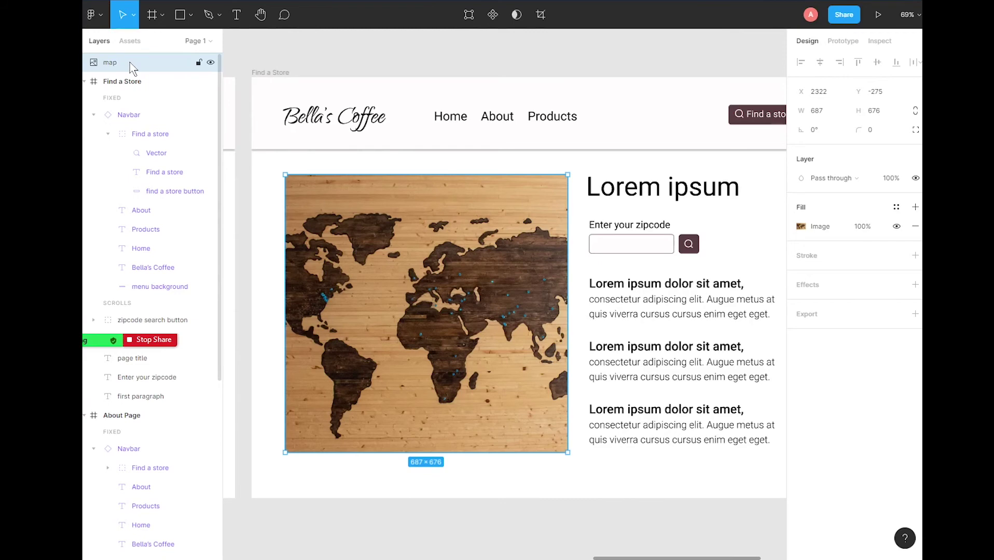
Step: Move the map layer into the Find a Store frame's scrolling layers, directly above the zipcode search button
drag(132, 69, 191, 336)
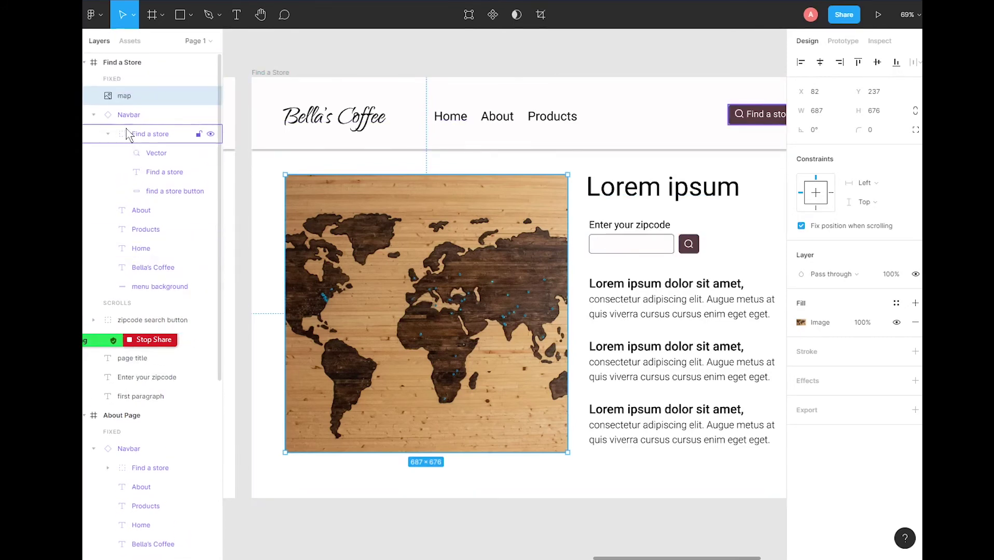
drag(125, 132, 137, 306)
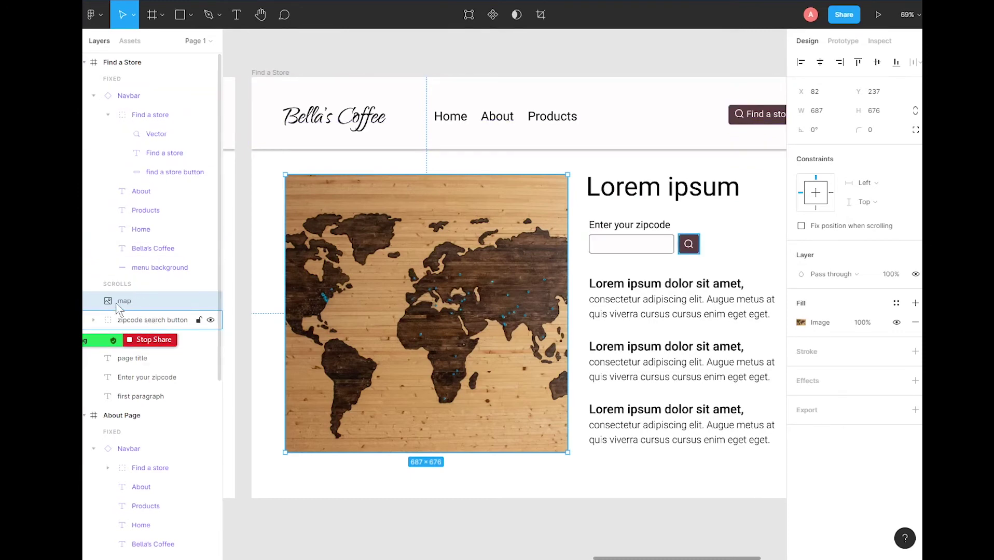
scroll(118, 308, down, 5)
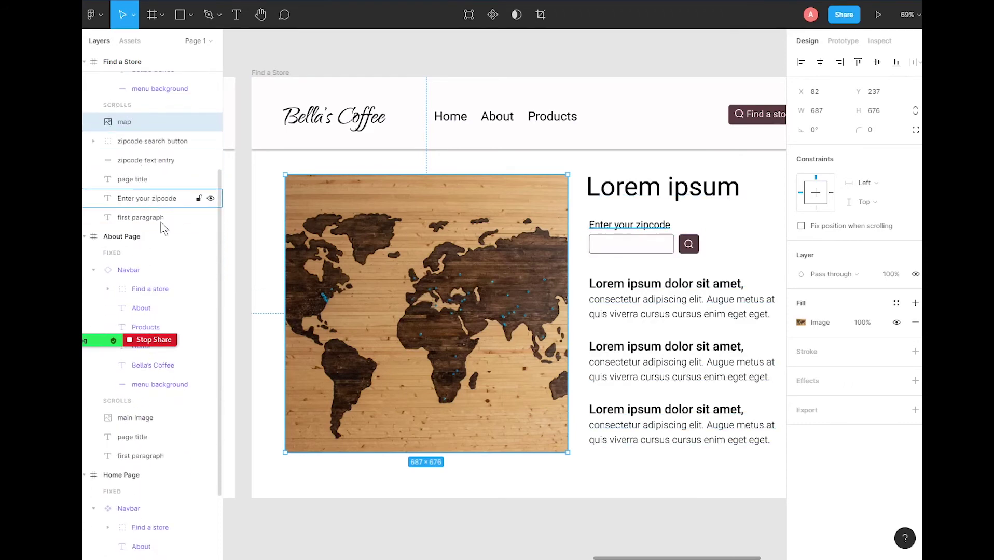
click(625, 62)
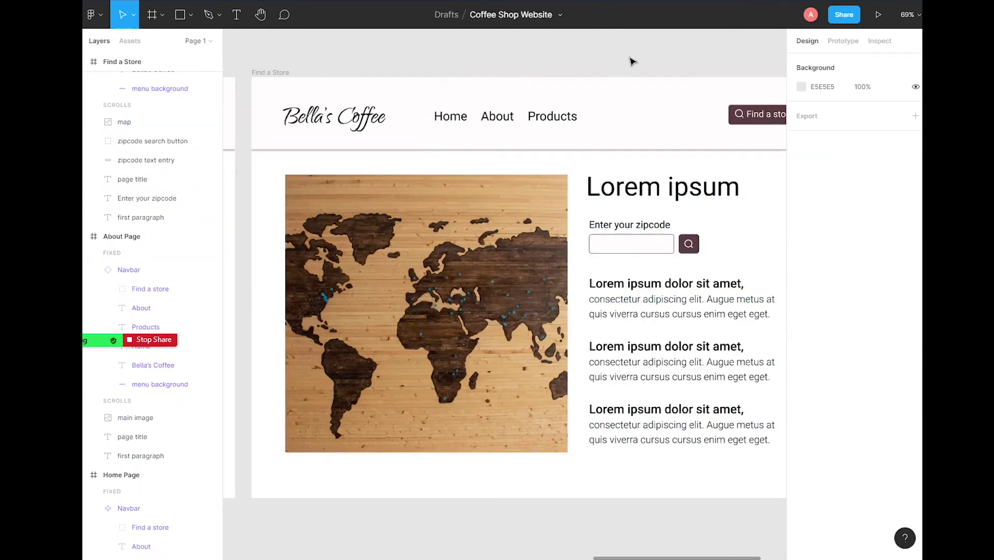
Step: Preview the prototype, checking the links and scrolling of the About and Find a Store pages, and return to the design file
click(882, 13)
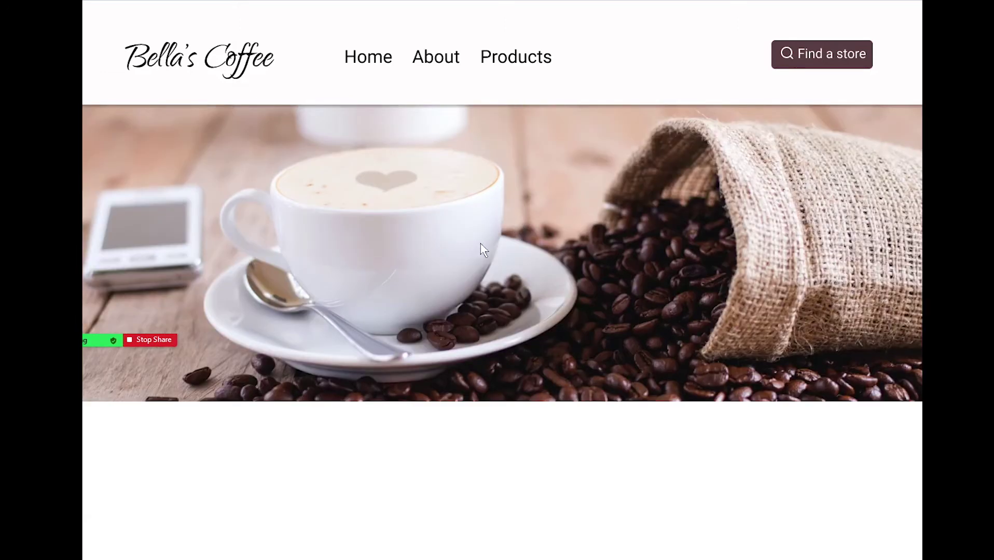
click(439, 64)
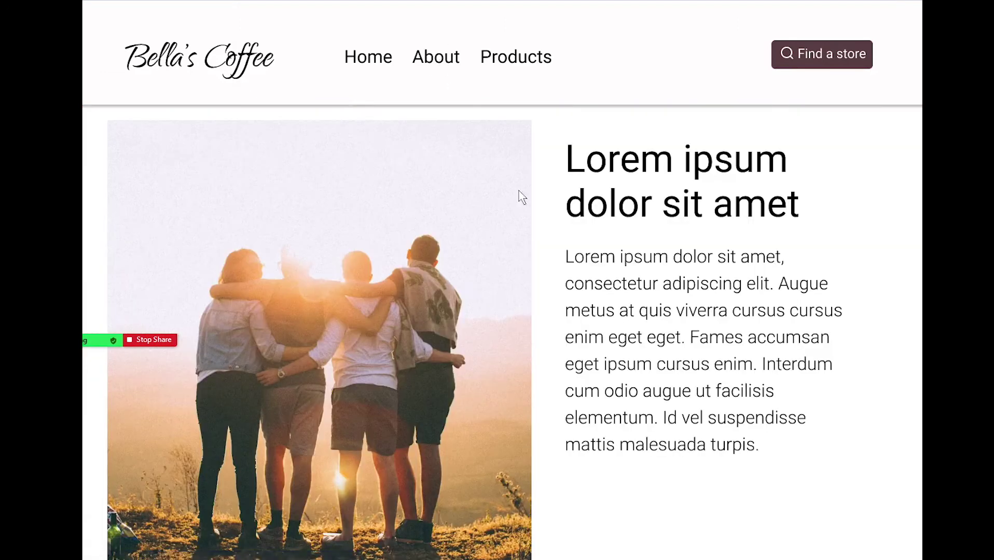
scroll(520, 197, down, 1)
scroll(530, 213, up, 2)
click(788, 62)
scroll(817, 193, down, 1)
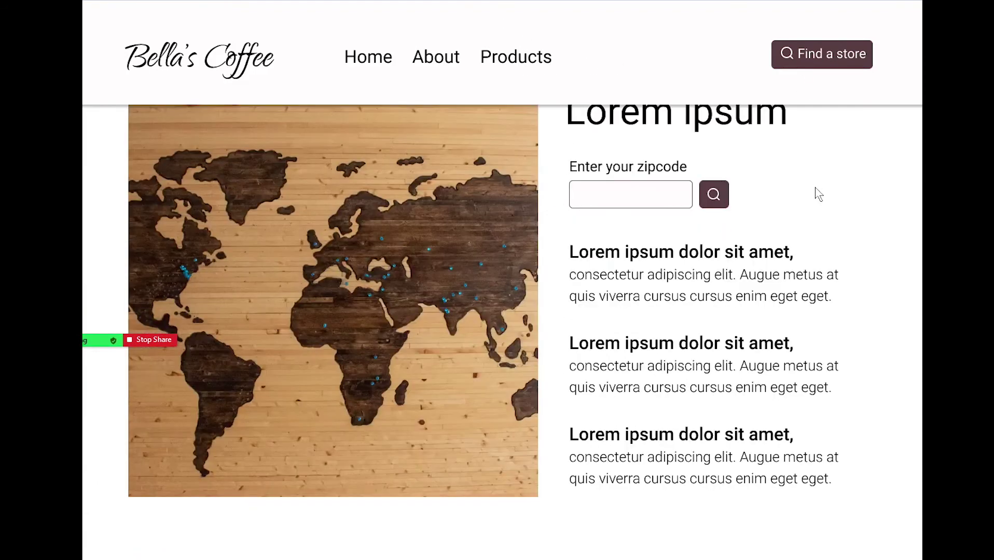
scroll(818, 193, up, 1)
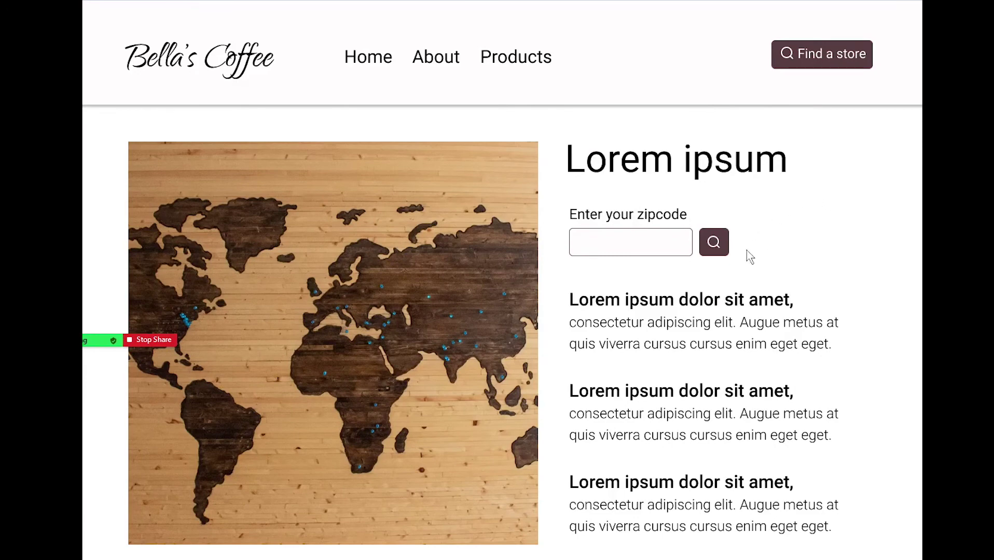
mouse_move(308, 19)
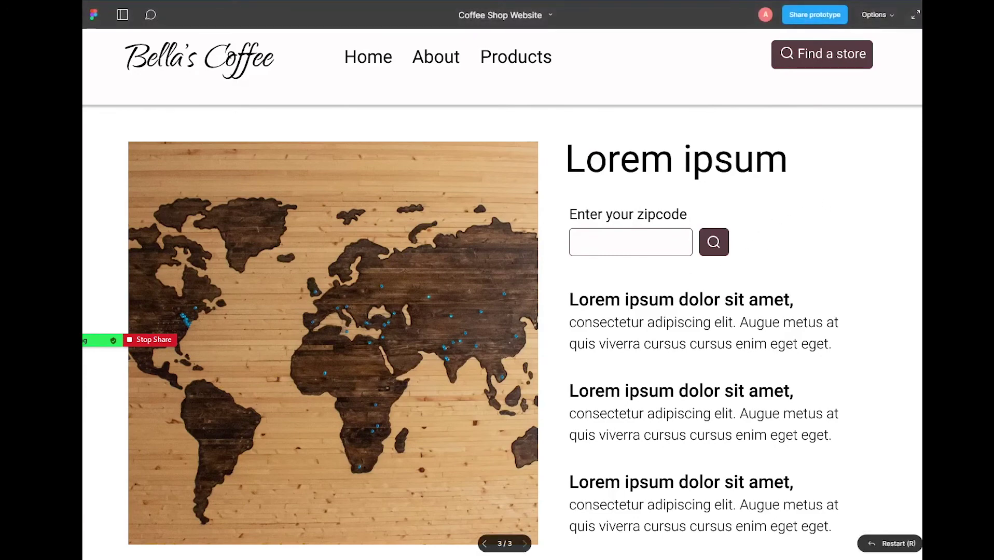
key(ctrl+w)
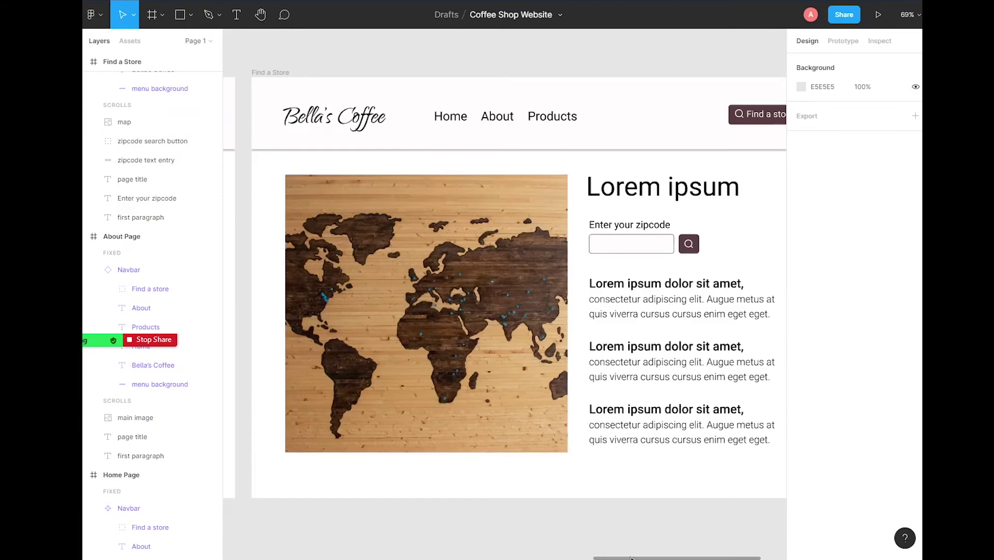
Step: Duplicate the Find a Store frame
drag(631, 558, 476, 558)
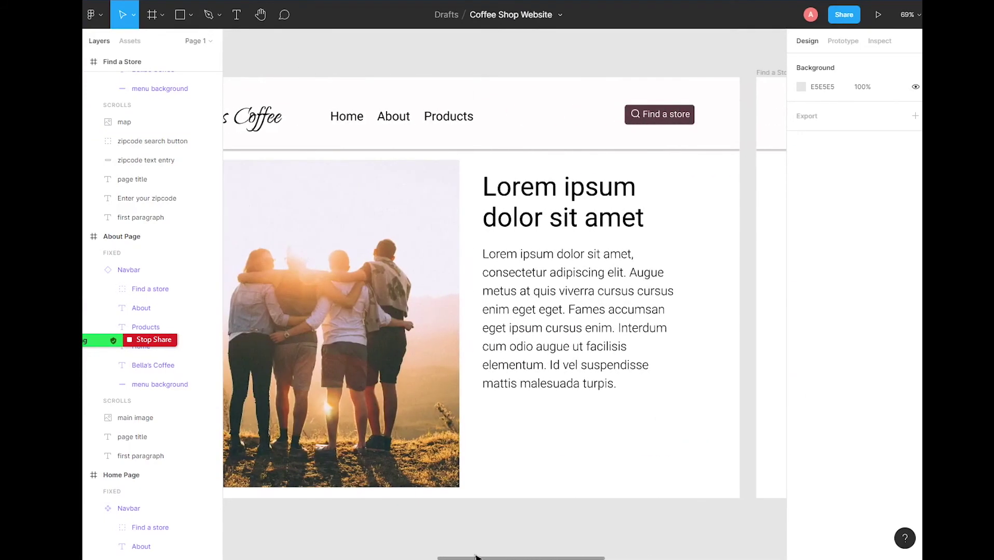
ctrl+scroll(477, 549, down, 5)
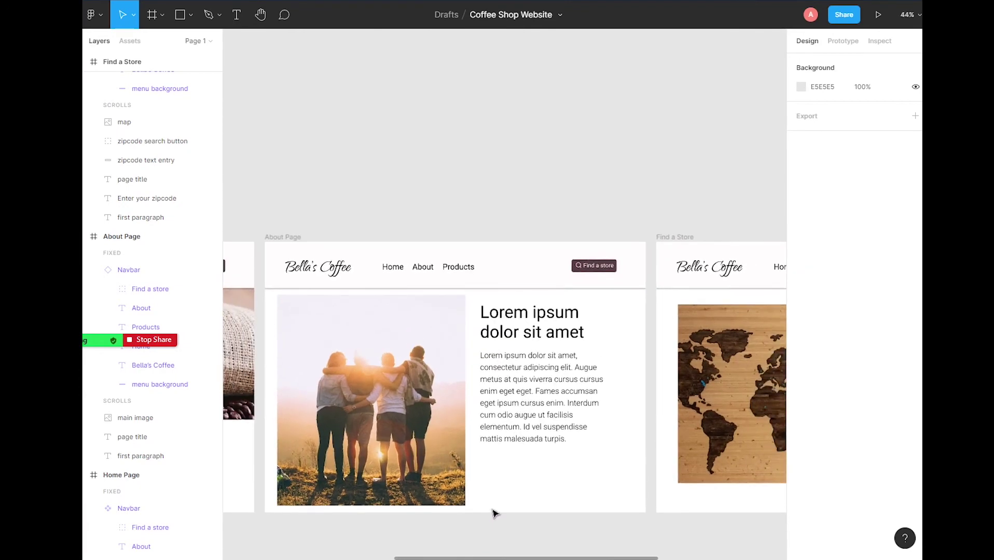
scroll(493, 501, down, 3)
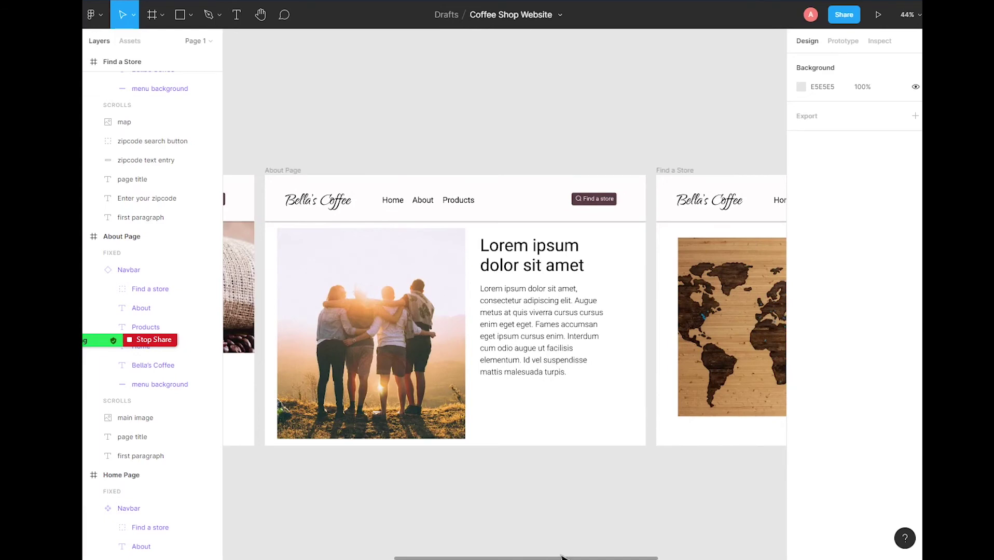
scroll(505, 295, right, 6)
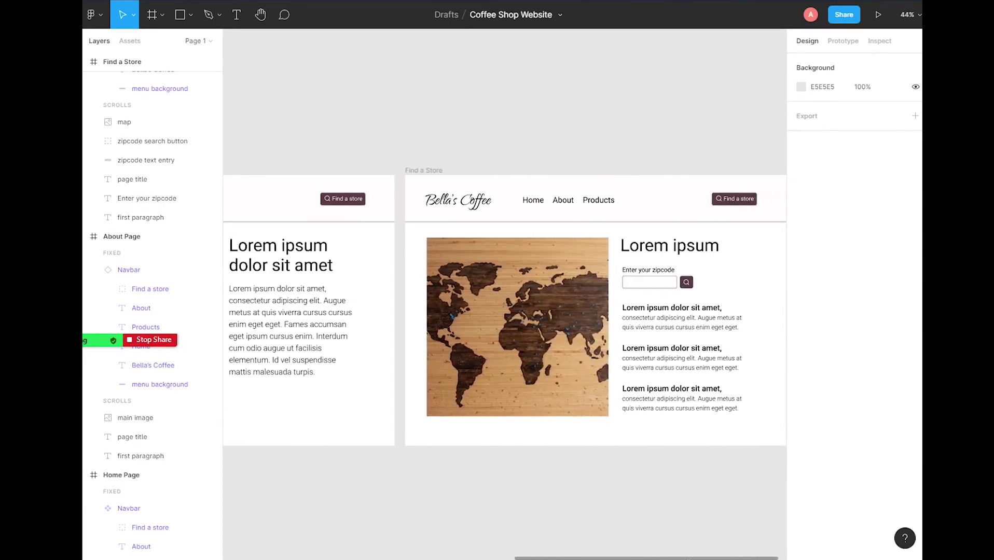
scroll(493, 311, right, 1)
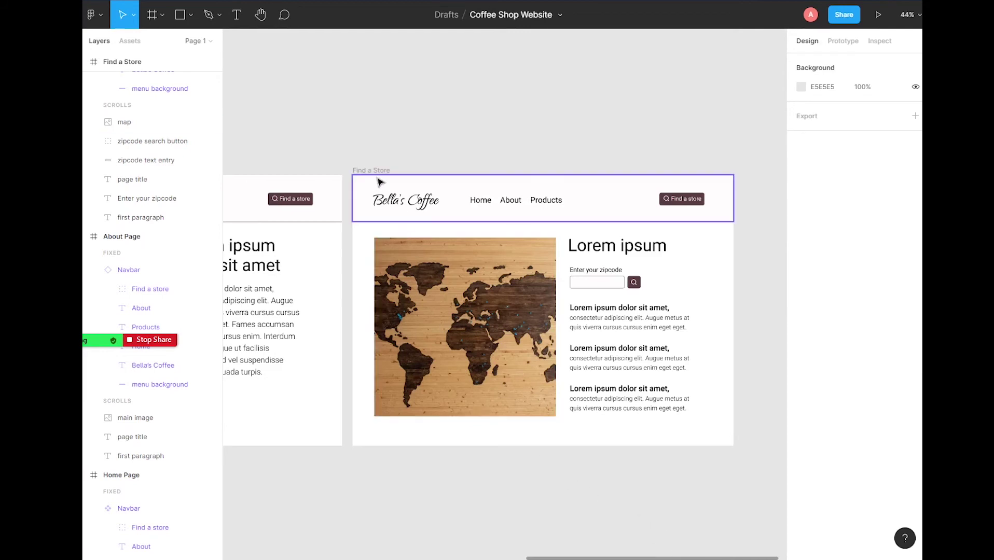
scroll(169, 171, up, 3)
scroll(145, 135, up, 1)
click(118, 64)
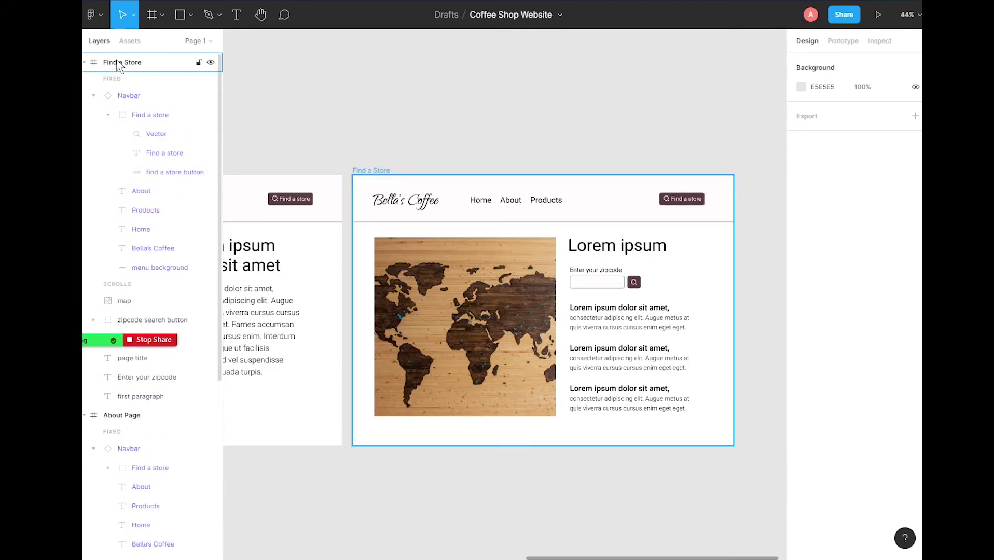
click(119, 63)
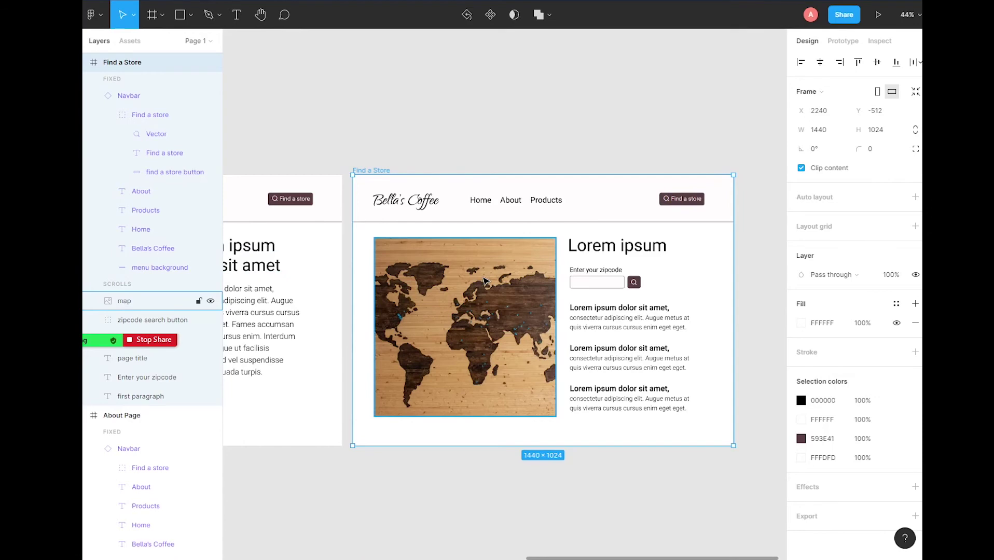
key(ctrl+v)
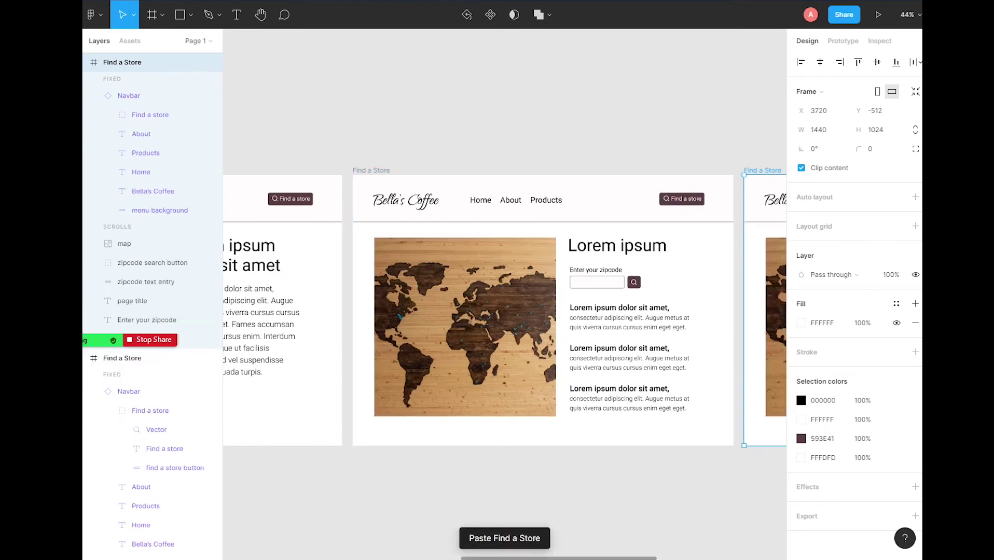
Step: Move the copied Find a Store frame directly beneath the original, at X 2240 and Y 677
drag(613, 559, 637, 558)
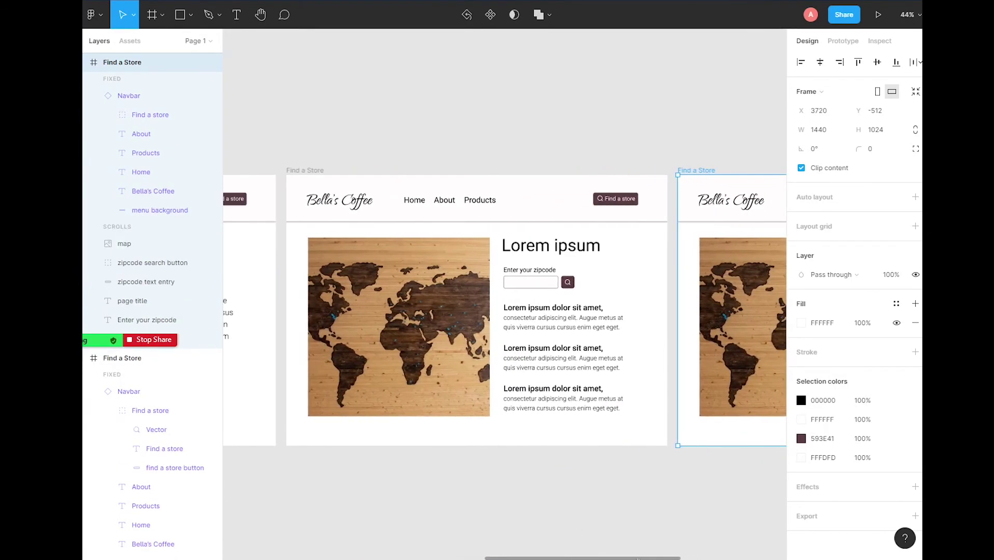
scroll(622, 467, down, 5)
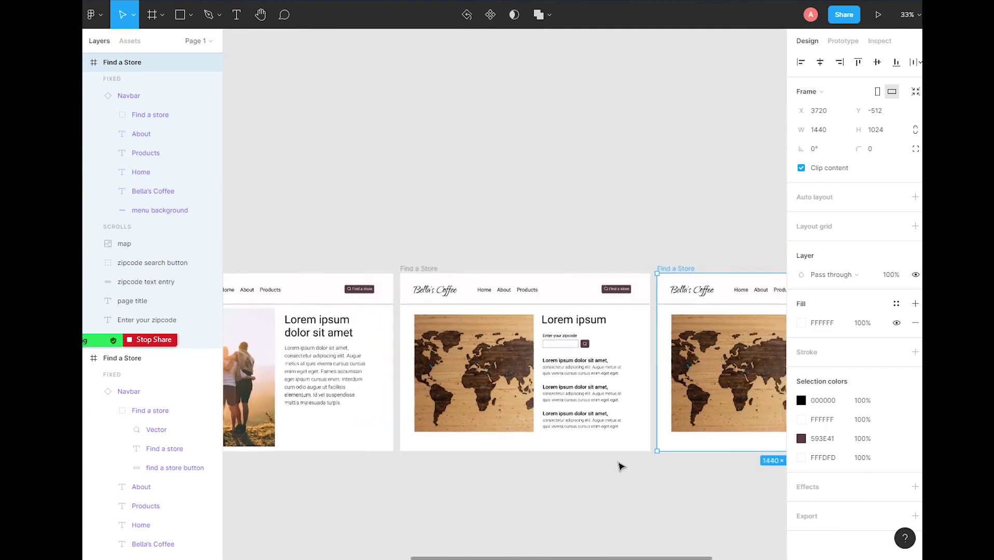
scroll(623, 516, down, 3)
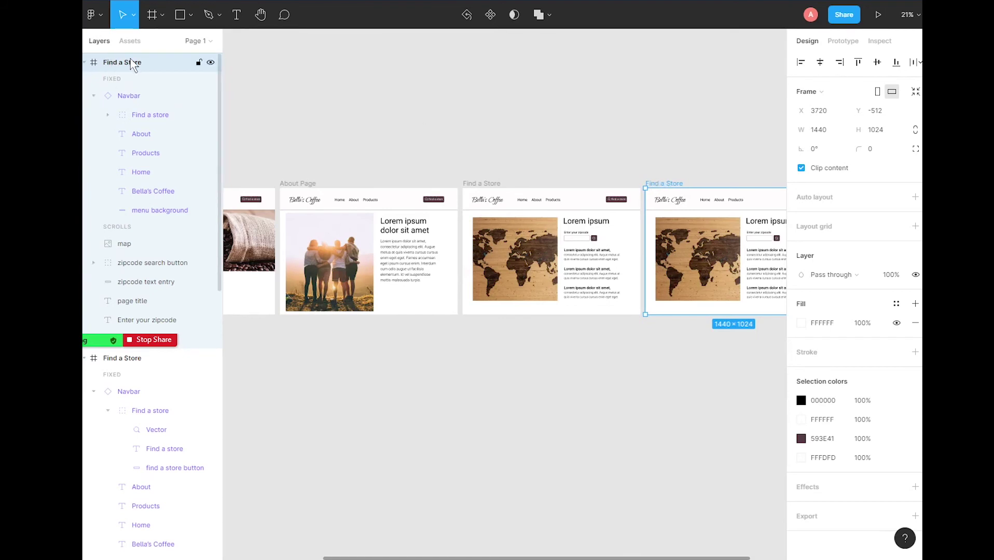
drag(667, 184, 488, 332)
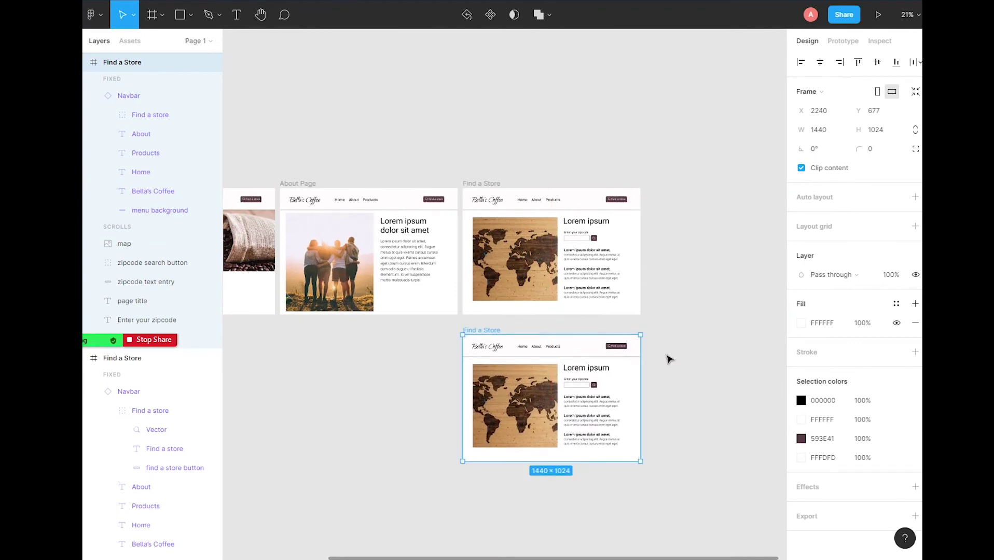
click(666, 357)
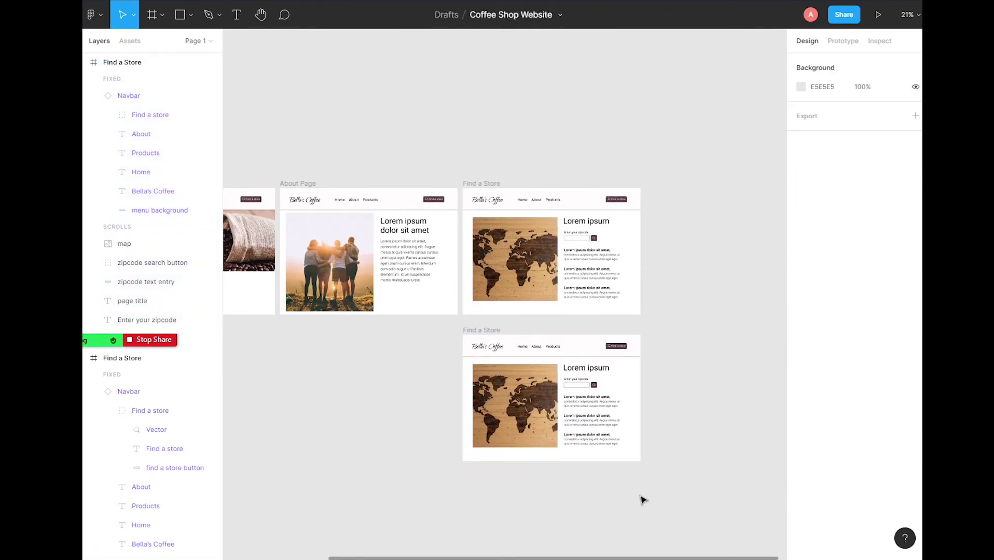
Step: Rename the copied frame as "Find a Store - textbox selected"
scroll(672, 435, up, 4)
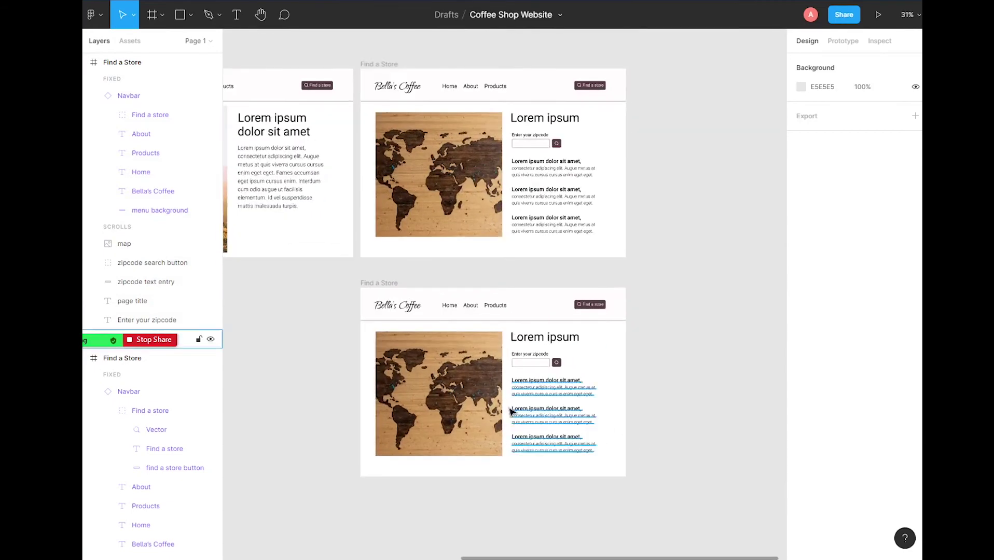
scroll(449, 384, up, 2)
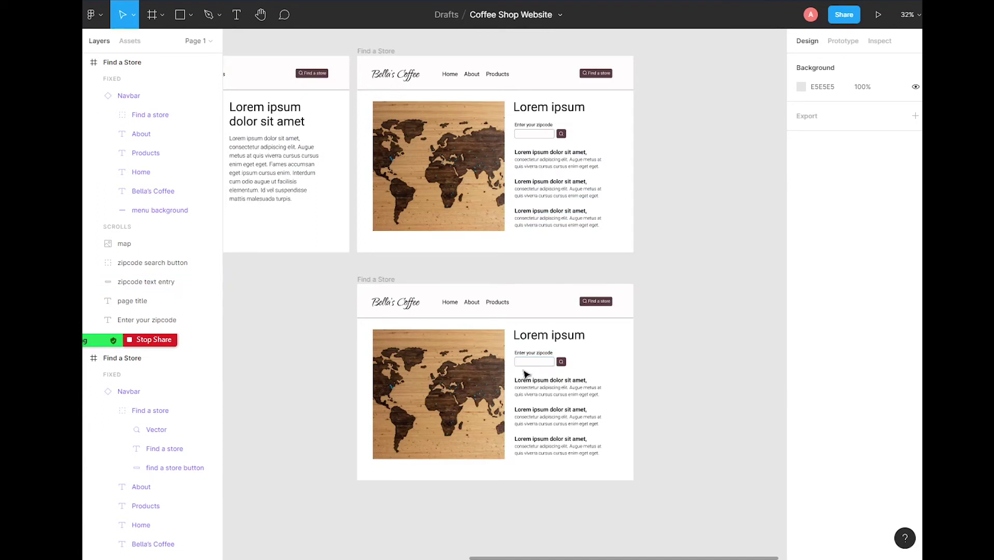
scroll(590, 426, up, 5)
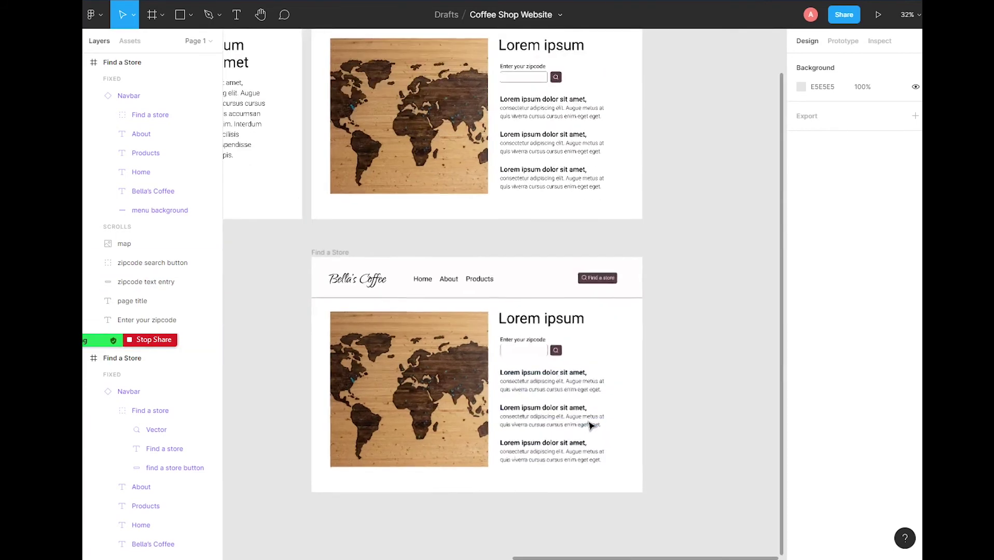
scroll(590, 426, up, 2)
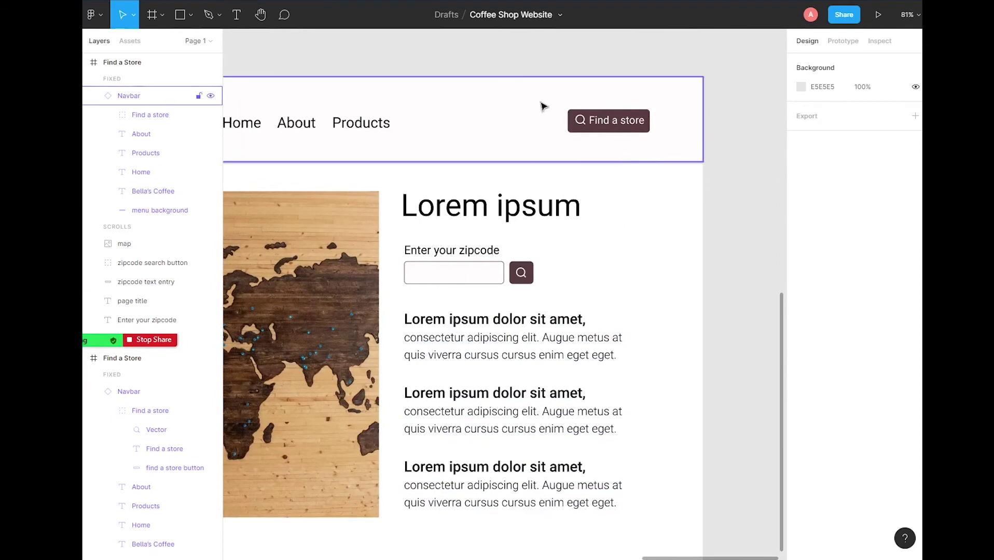
click(673, 87)
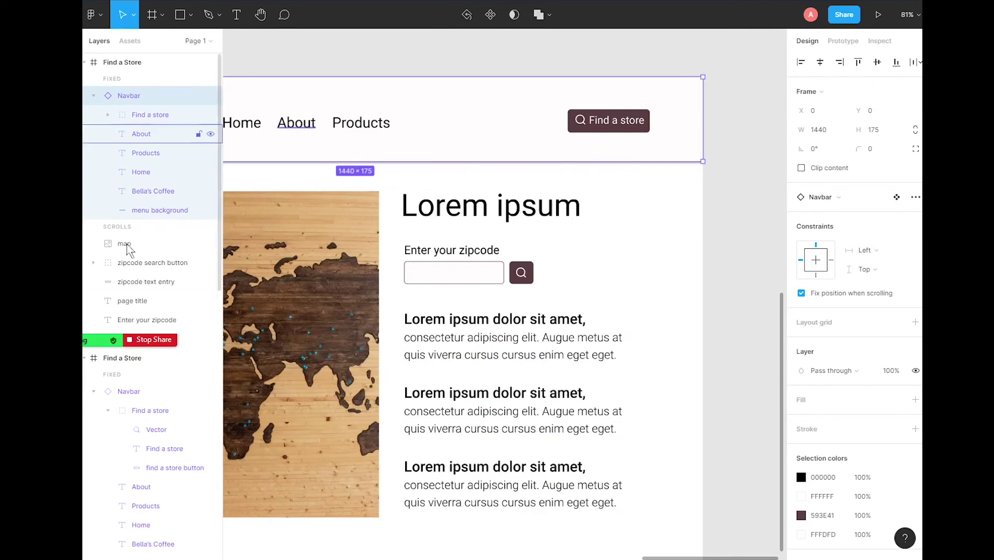
double_click(120, 64)
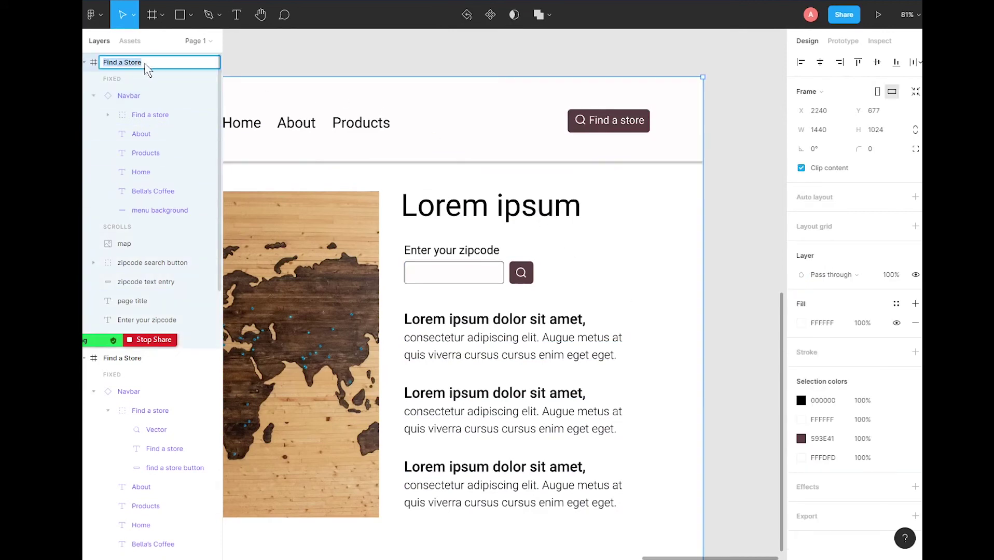
key(Right)
key(BackSpace)
key(BackSpace)
key(BackSpace)
key(BackSpace)
key(BackSpace)
key(BackSpace)
key(BackSpace)
key(BackSpace)
text(textbox)
key(Return)
Step: Change the fill of the zipcode text entry box in the copied frame to light pink FEF2F2
scroll(602, 280, up, 2)
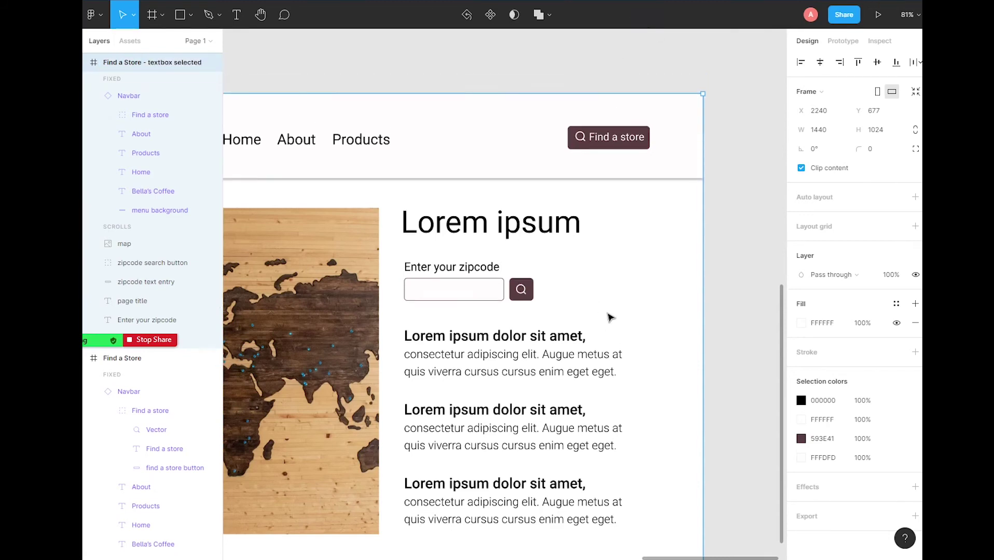
scroll(601, 297, down, 1)
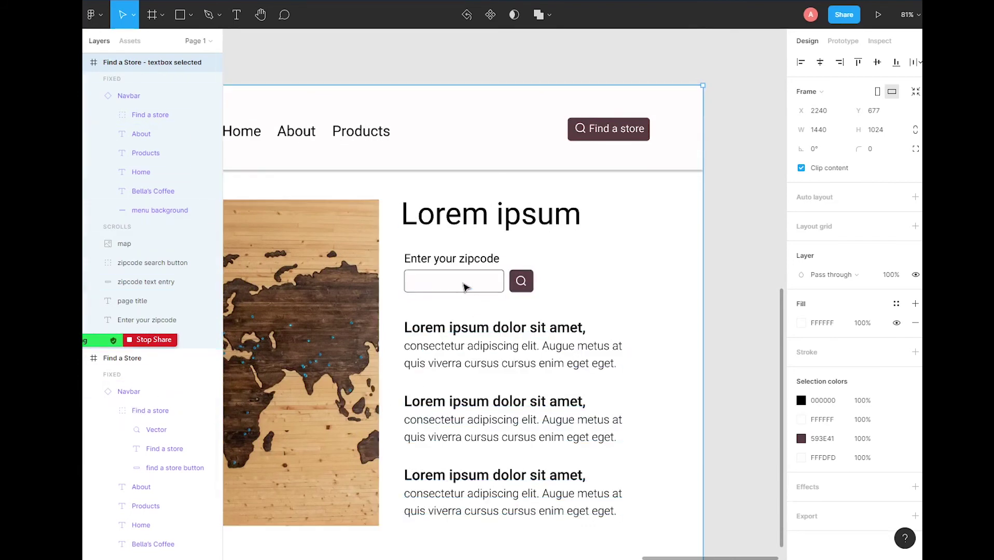
click(465, 287)
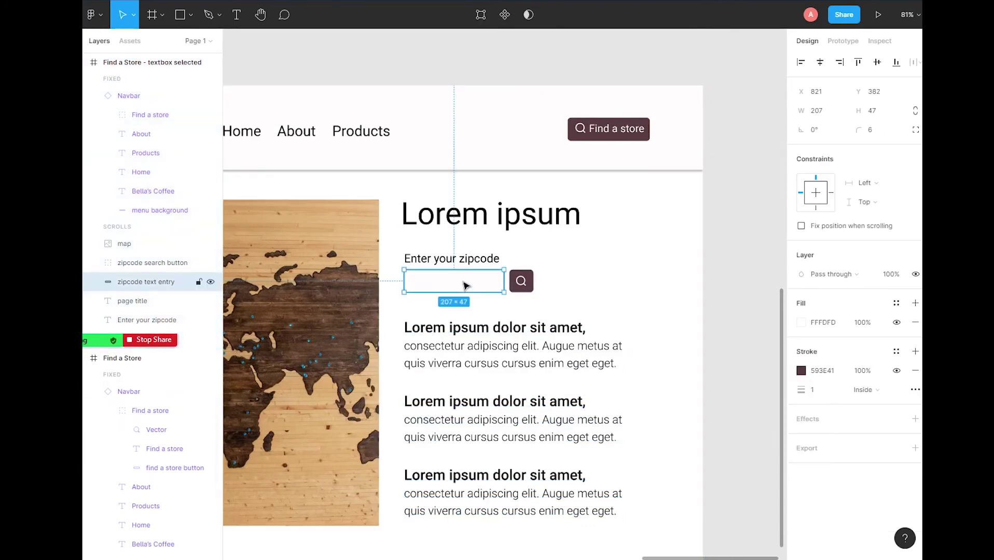
click(802, 323)
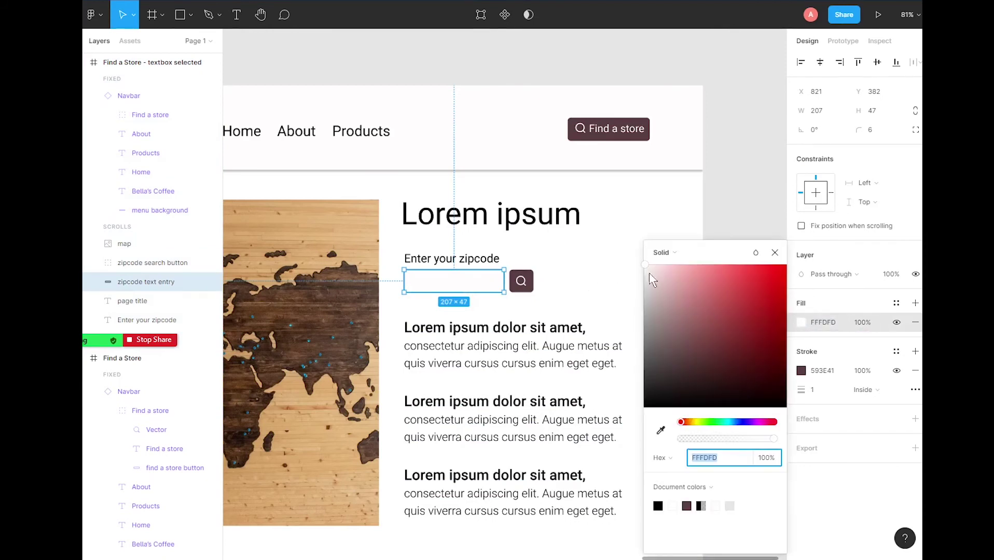
drag(650, 276, 655, 276)
click(775, 253)
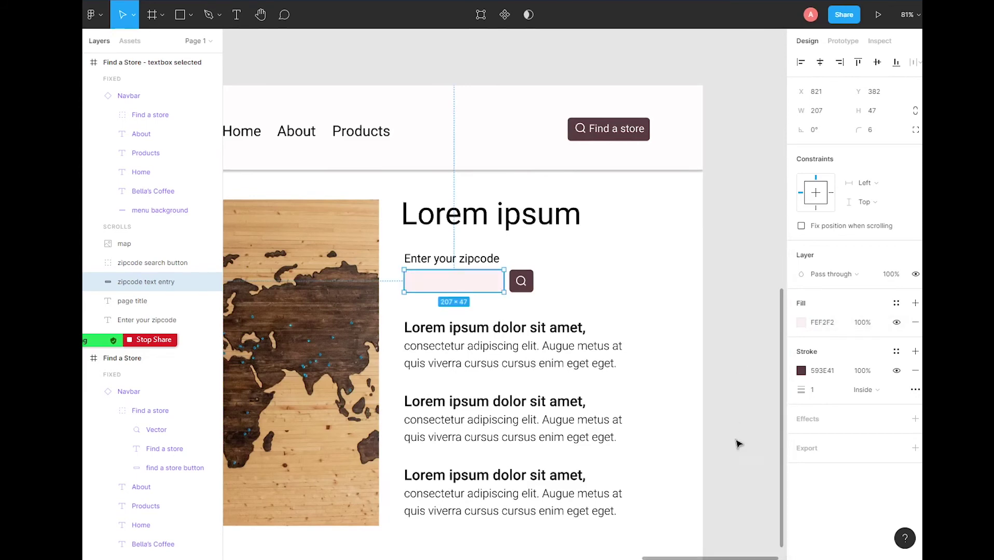
click(722, 226)
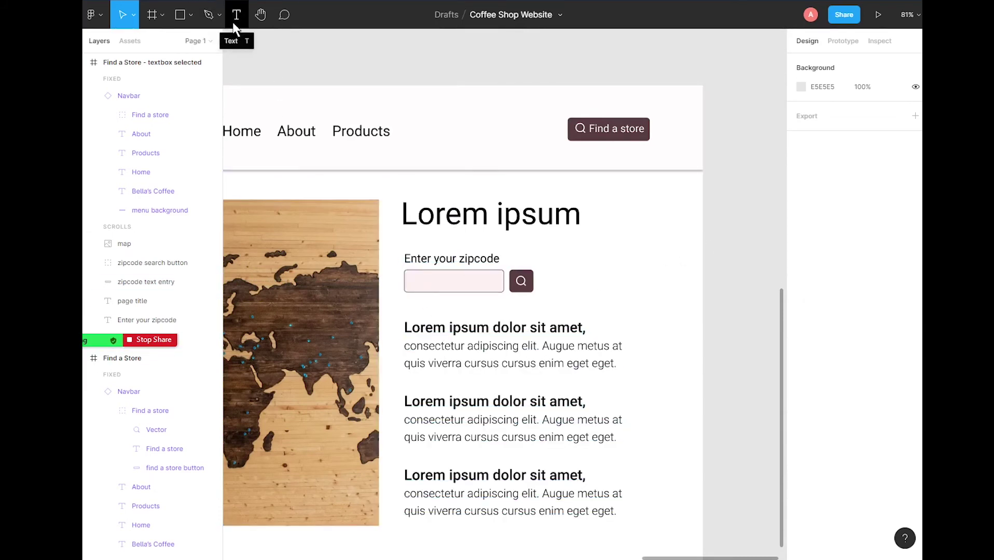
Step: Draw a vertical cursor line about 36 px long near the left end inside the zipcode box and set its stroke colour to 232222
click(190, 17)
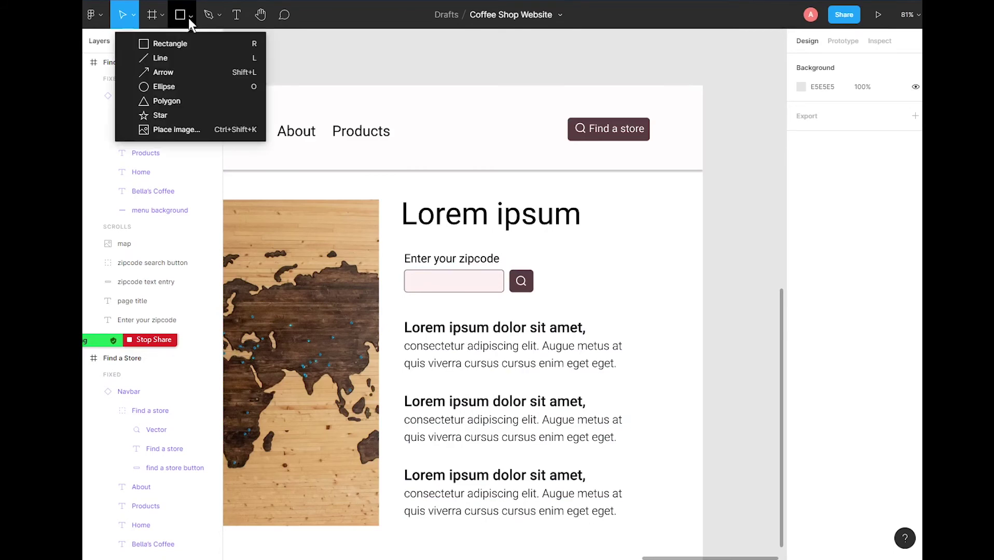
click(161, 59)
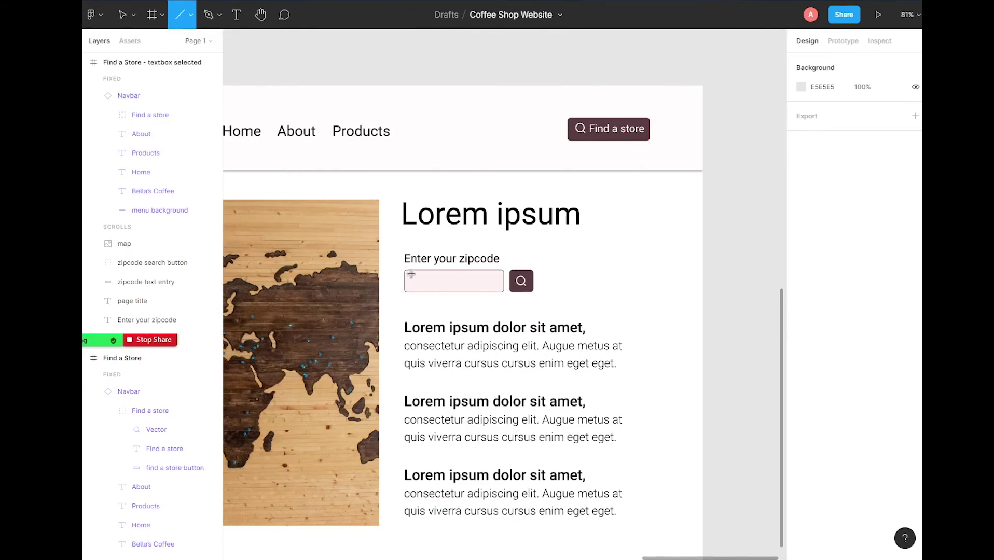
drag(411, 272, 411, 289)
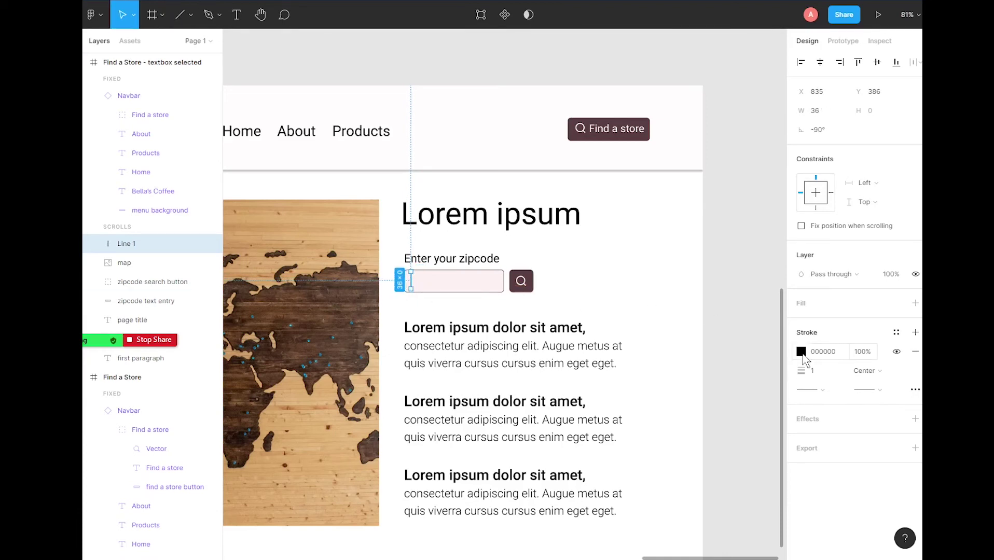
click(802, 352)
drag(647, 403, 646, 392)
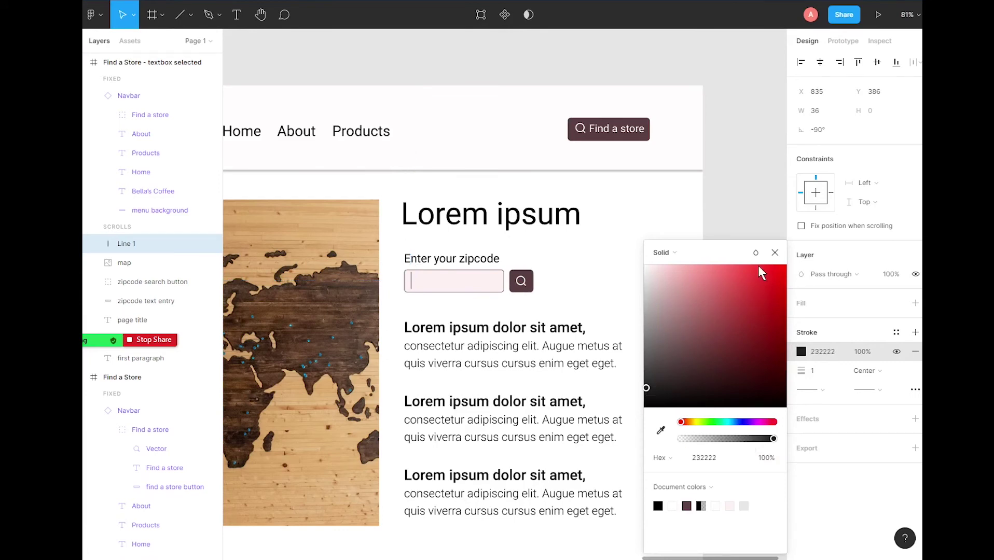
Step: Shorten the cursor line in the zipcode box to 26 px and move it to Y 393, vertically centred in the box
click(730, 264)
click(587, 279)
scroll(434, 307, up, 2)
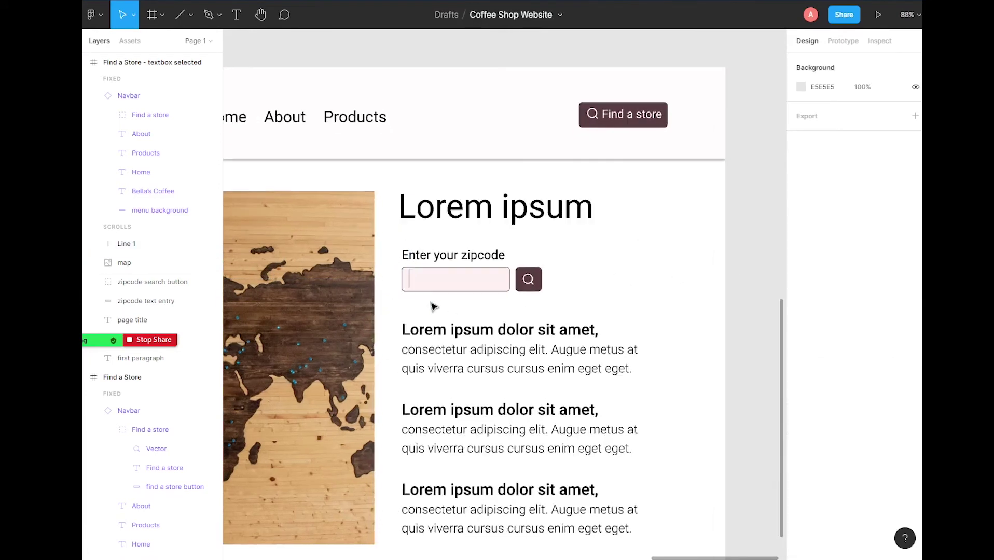
scroll(434, 307, up, 8)
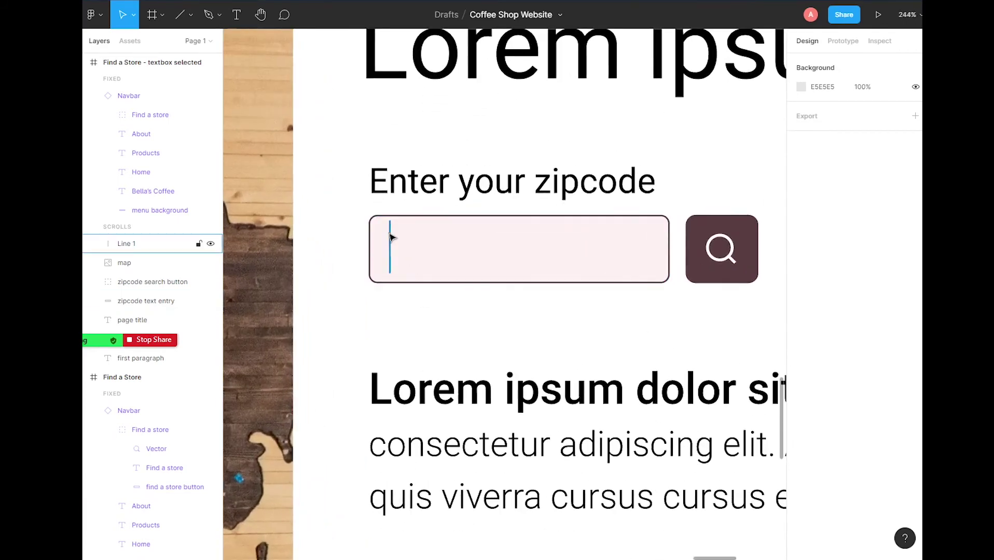
click(392, 238)
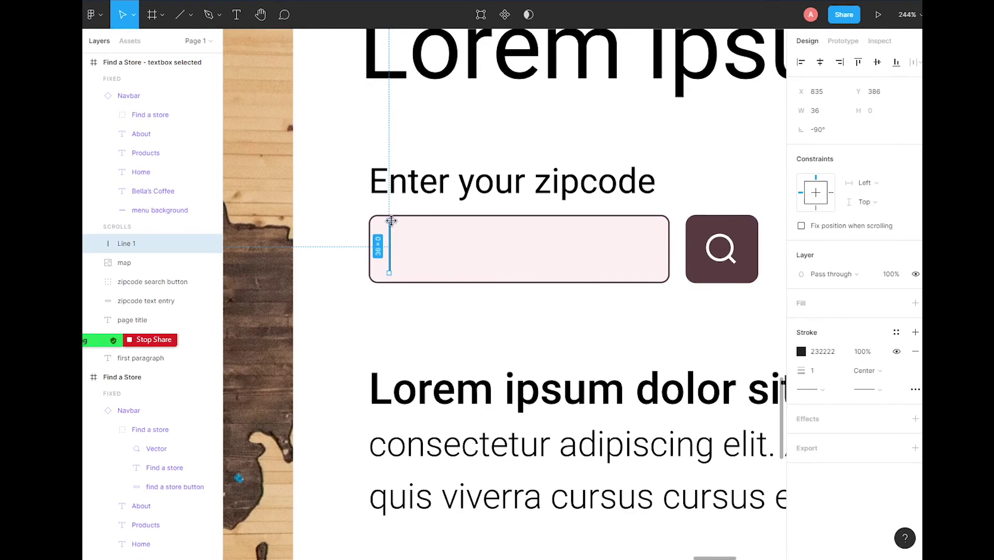
drag(391, 221, 390, 235)
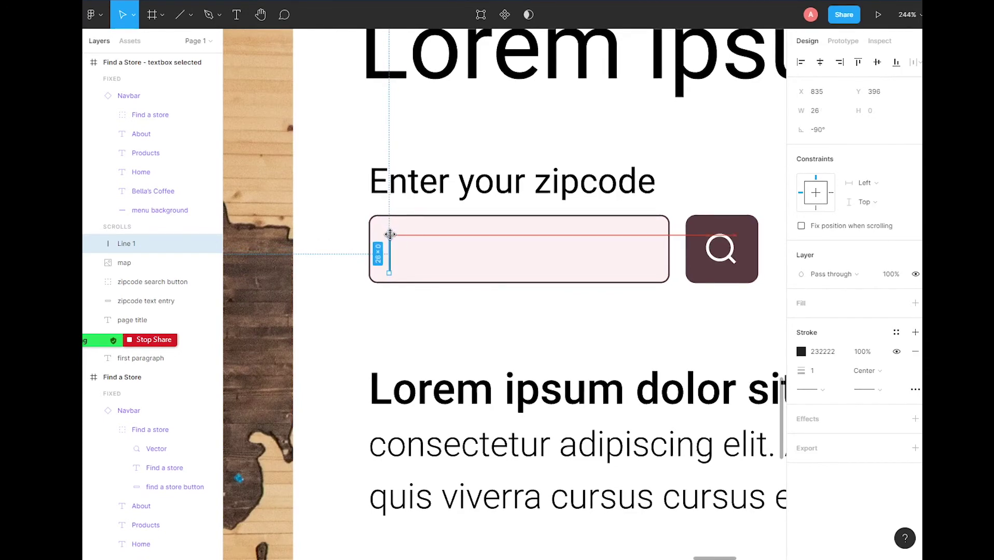
click(410, 301)
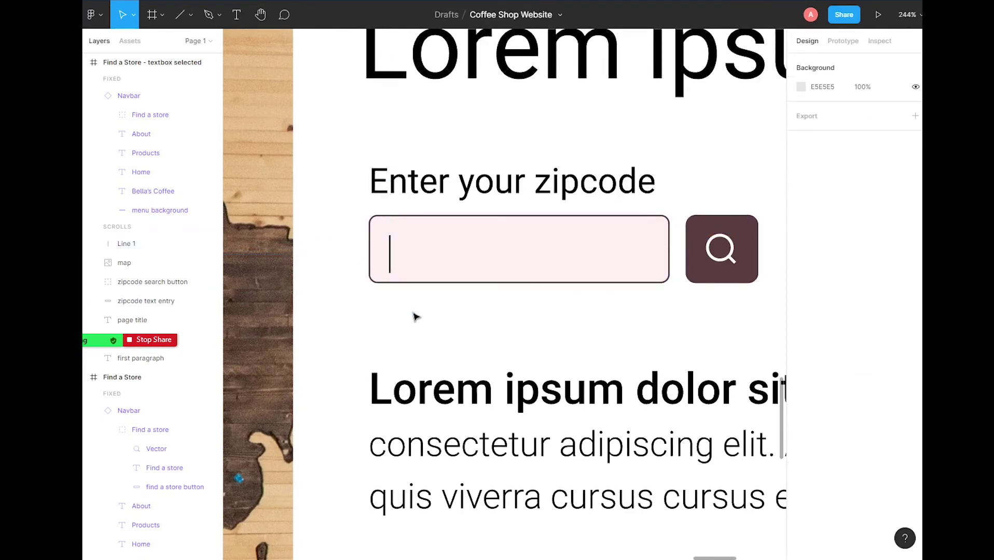
click(392, 258)
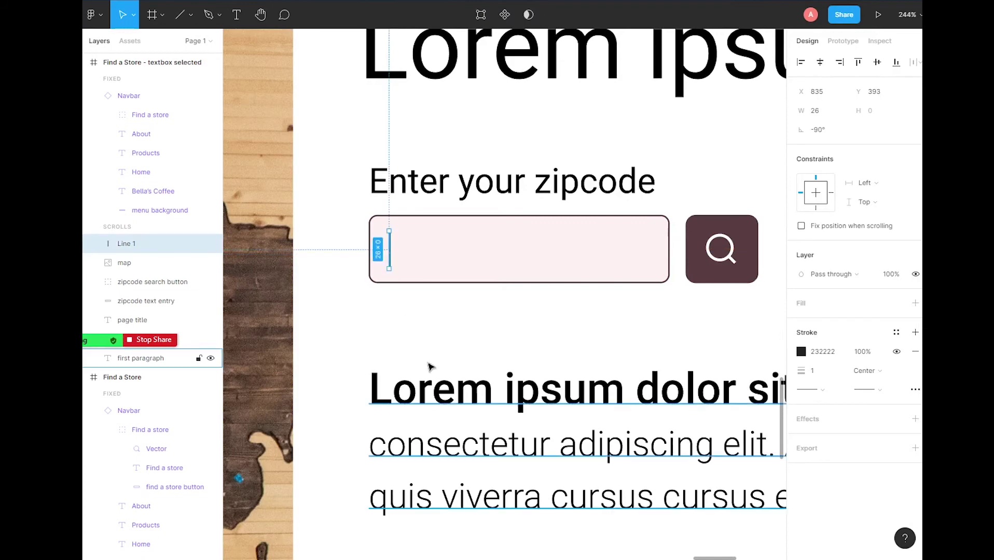
click(449, 356)
Step: Change the cursor line's stroke colour to the lighter grey 595555
click(390, 255)
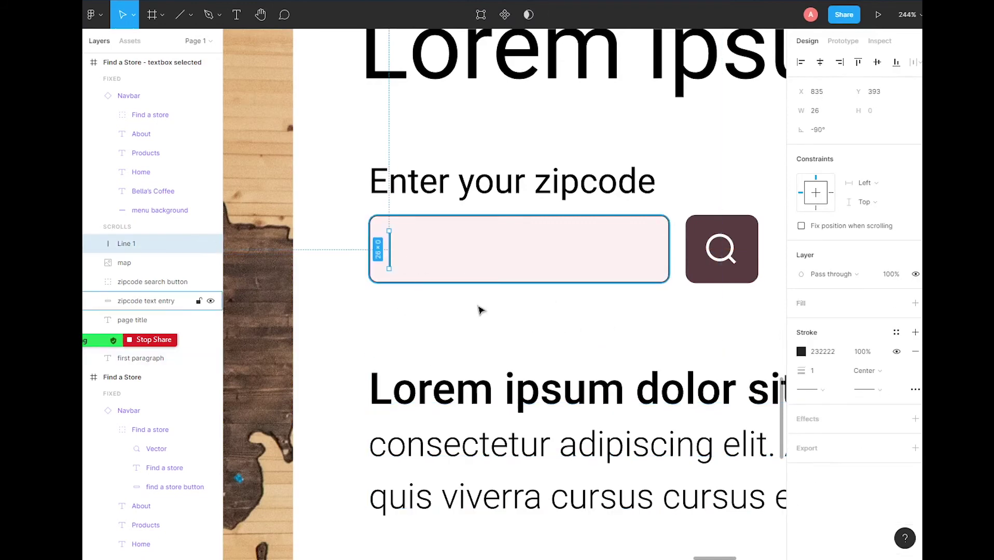
click(802, 354)
drag(649, 372, 650, 359)
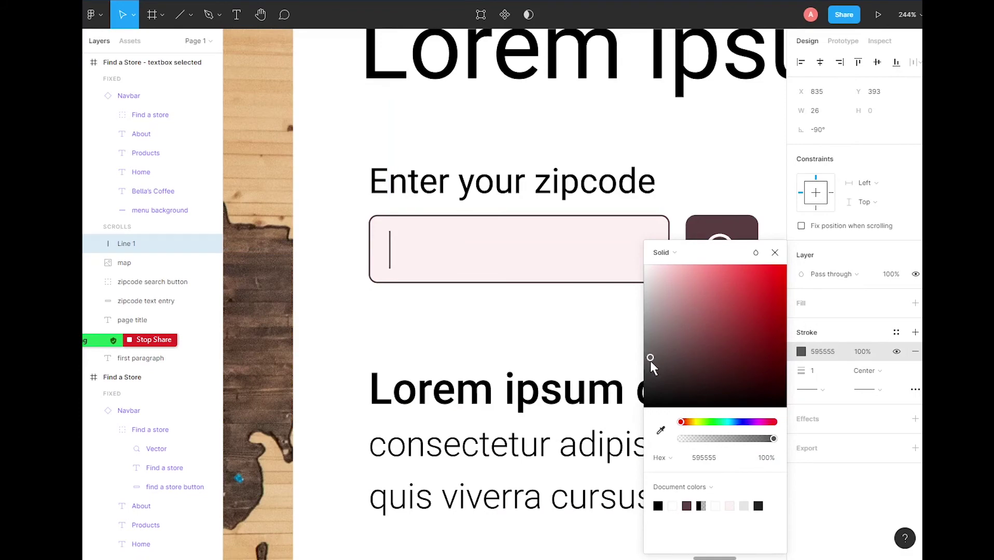
click(504, 319)
Step: Add an on-click prototype interaction to the zipcode text entry box in the original Find a Store frame
scroll(519, 322, down, 10)
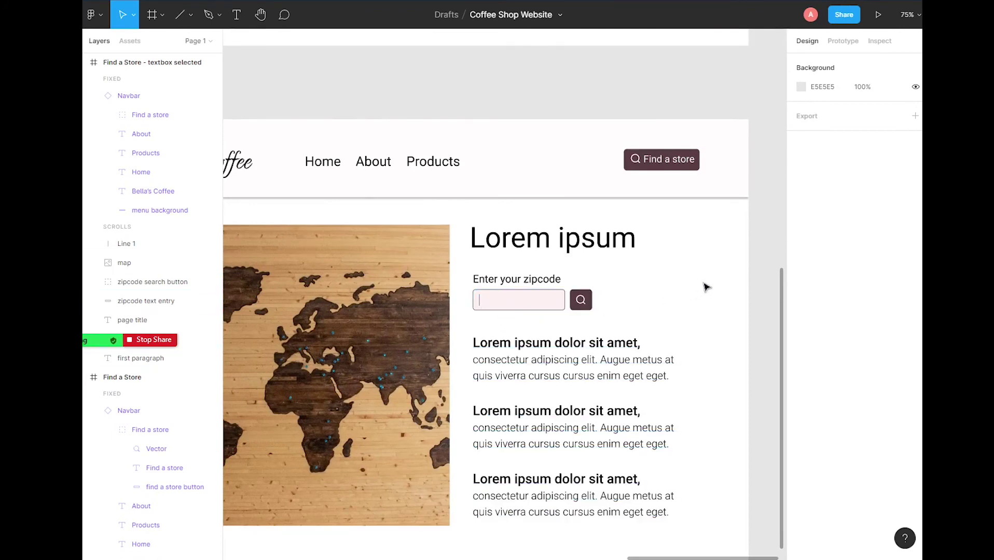
scroll(707, 285, down, 1)
scroll(708, 287, up, 4)
scroll(708, 286, up, 5)
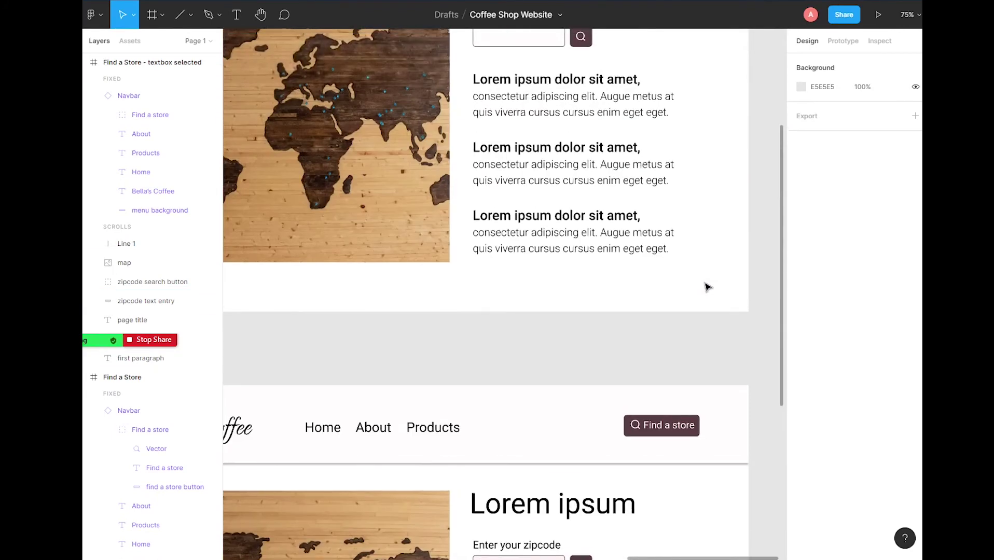
scroll(712, 292, up, 1)
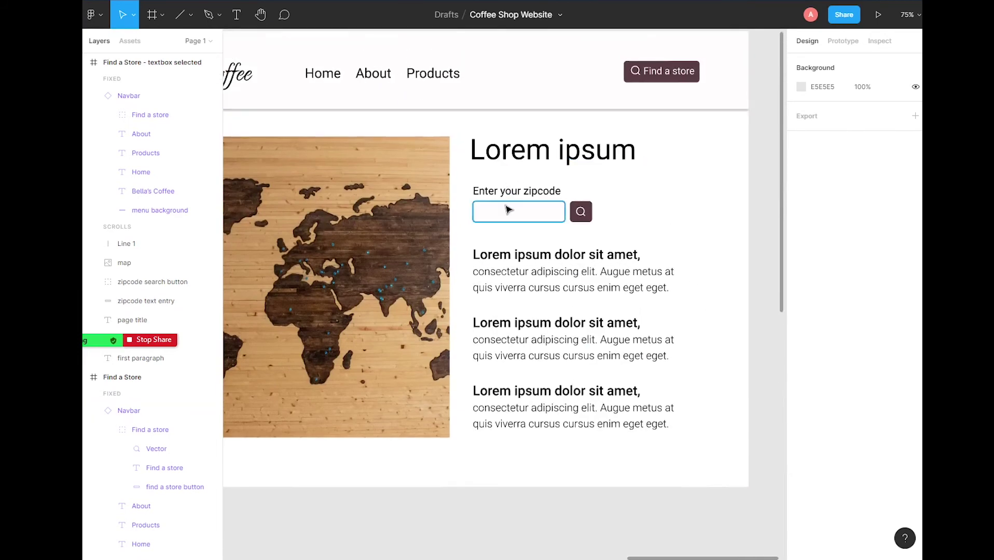
scroll(544, 235, up, 1)
scroll(597, 317, up, 1)
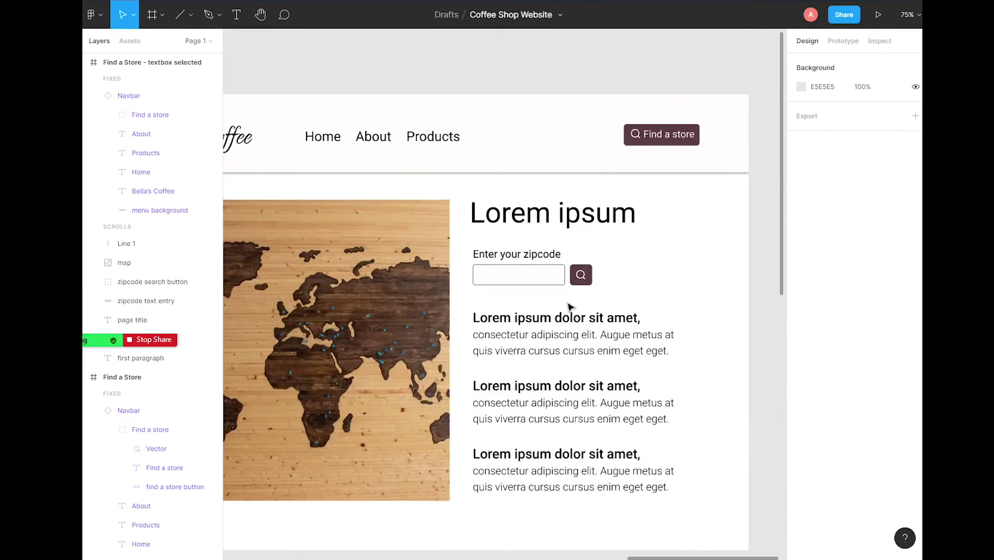
click(505, 282)
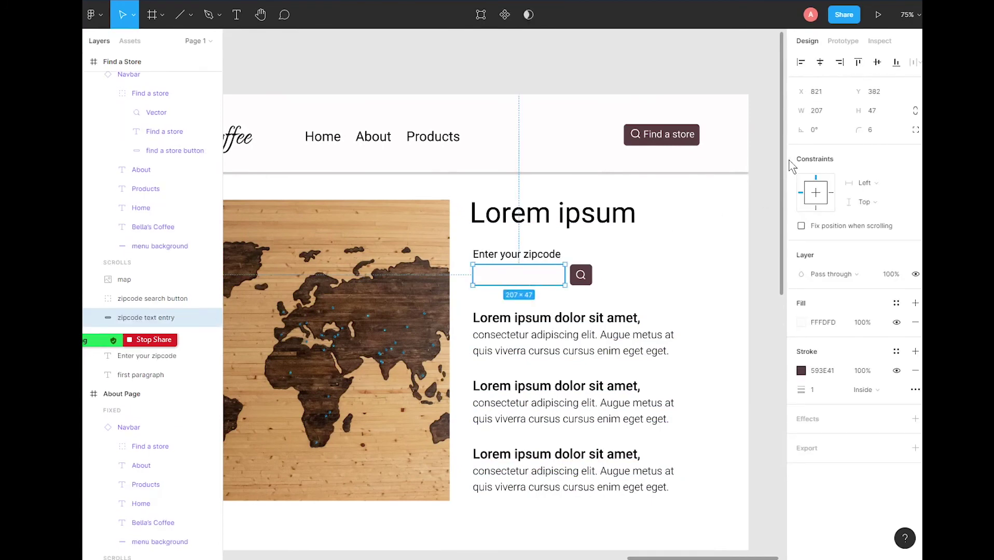
click(839, 47)
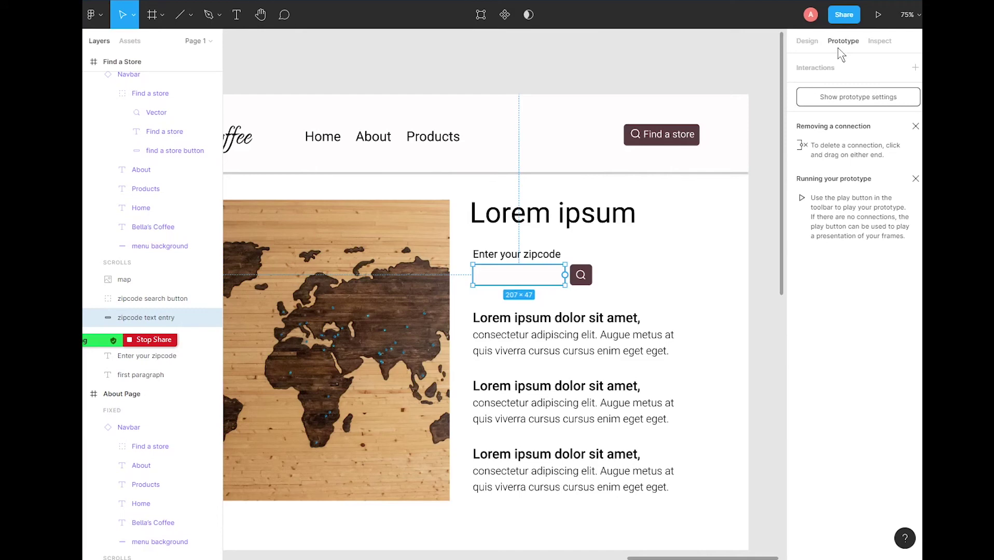
click(914, 68)
click(828, 88)
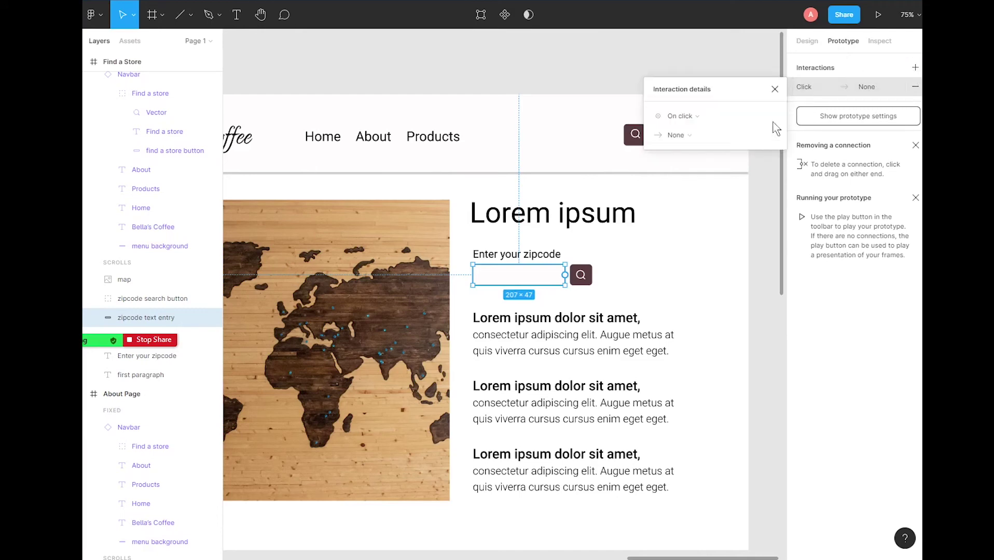
Step: Set the zipcode box's click interaction to navigate to the "Find a Store - textbox selected" frame
click(679, 136)
click(682, 160)
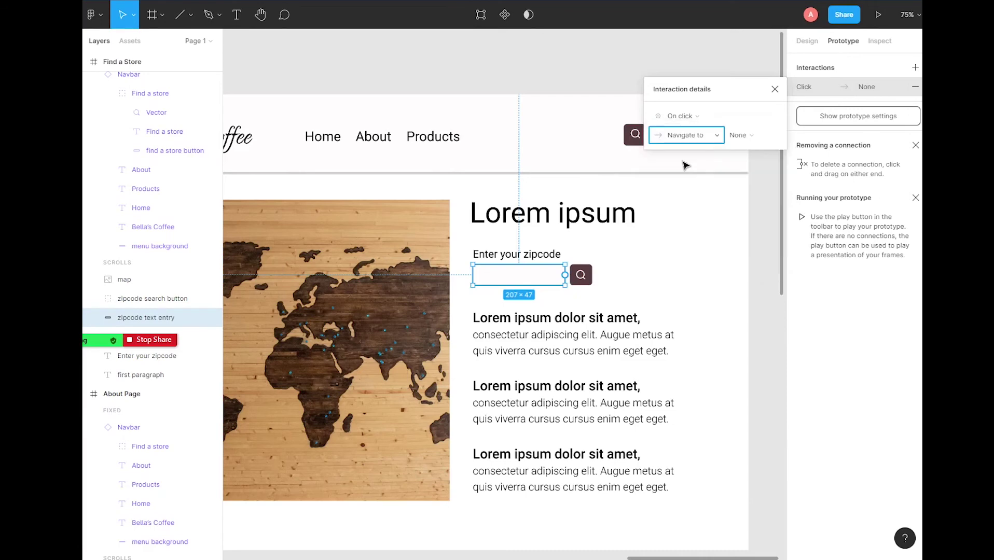
click(752, 136)
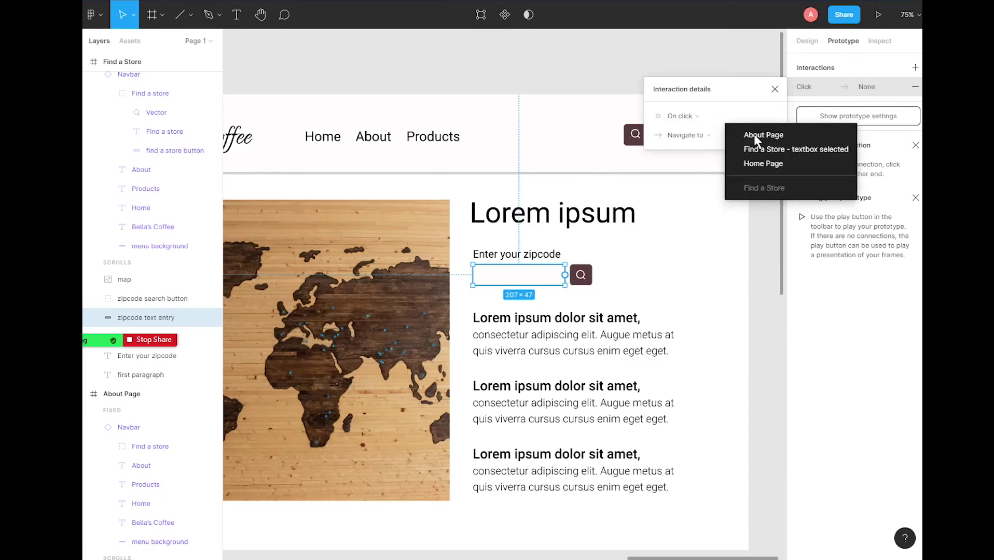
click(826, 149)
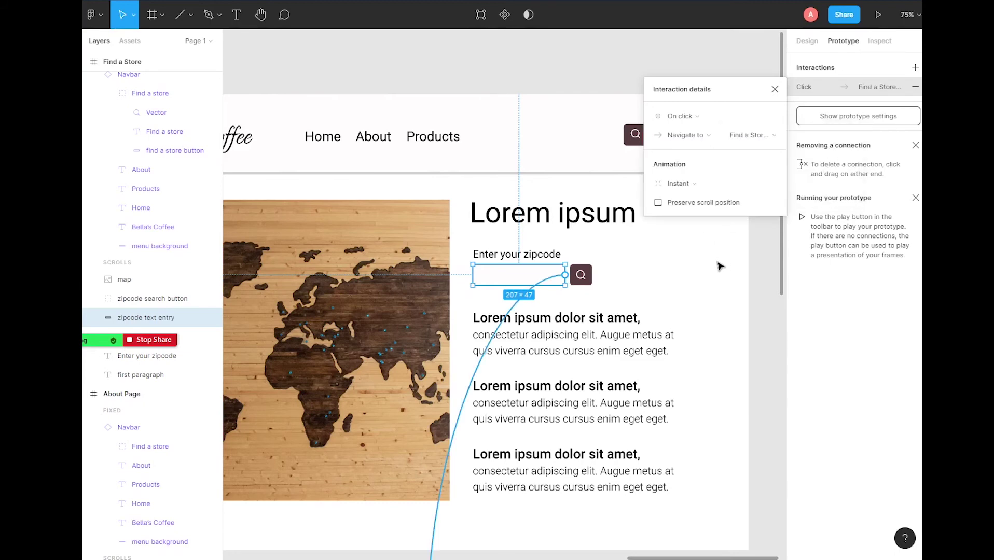
scroll(720, 266, down, 3)
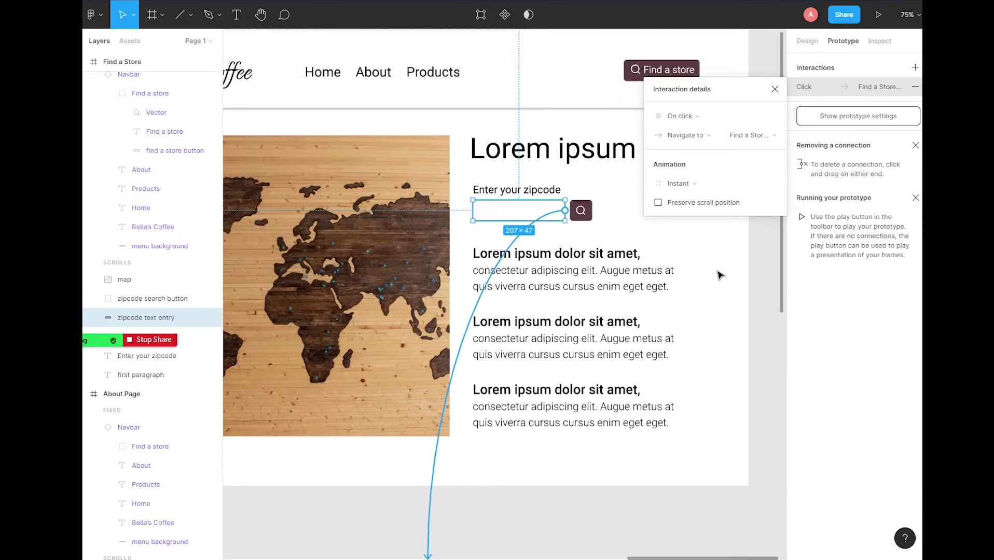
scroll(719, 275, down, 5)
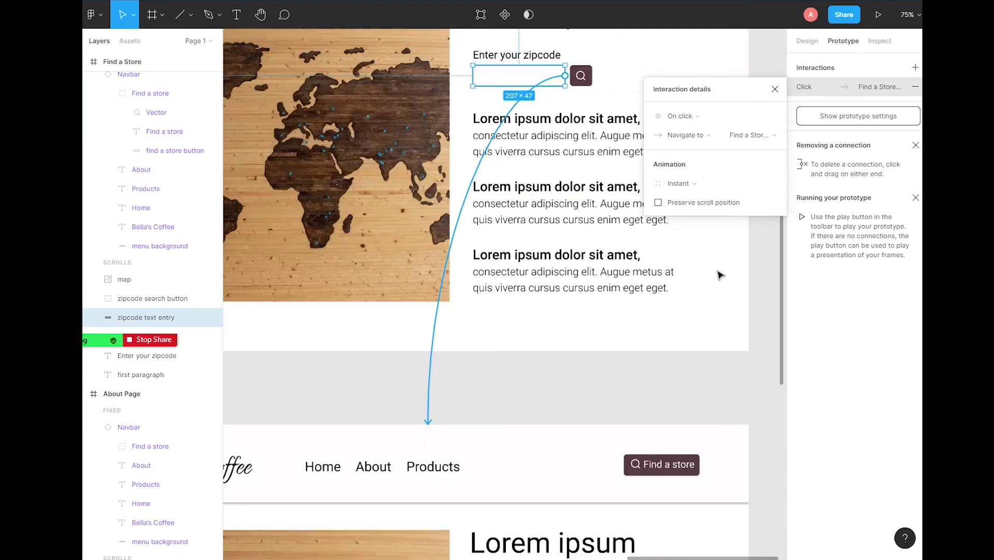
scroll(719, 275, down, 1)
Step: Set the zipcode box interaction's animation to Smart animate and close the interaction details
scroll(719, 275, up, 6)
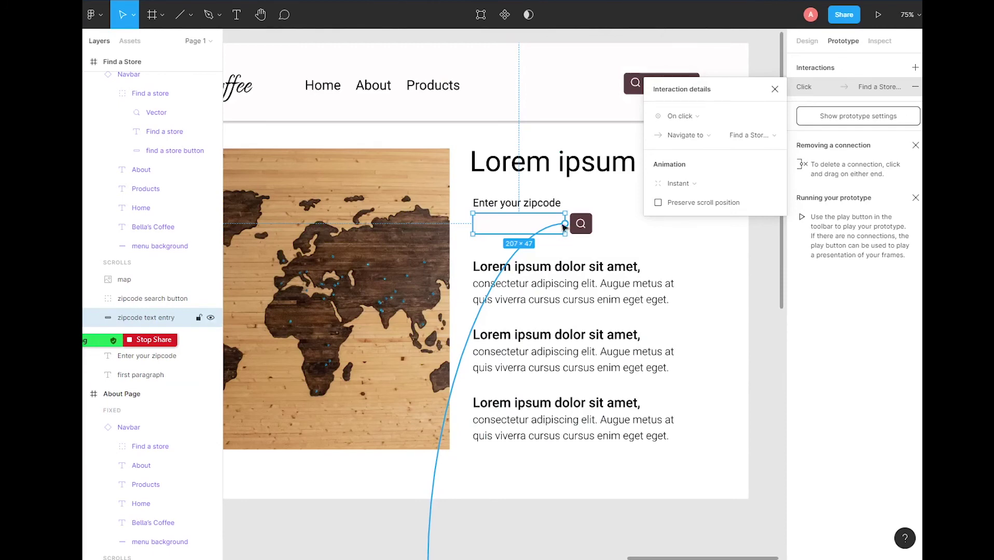
click(699, 188)
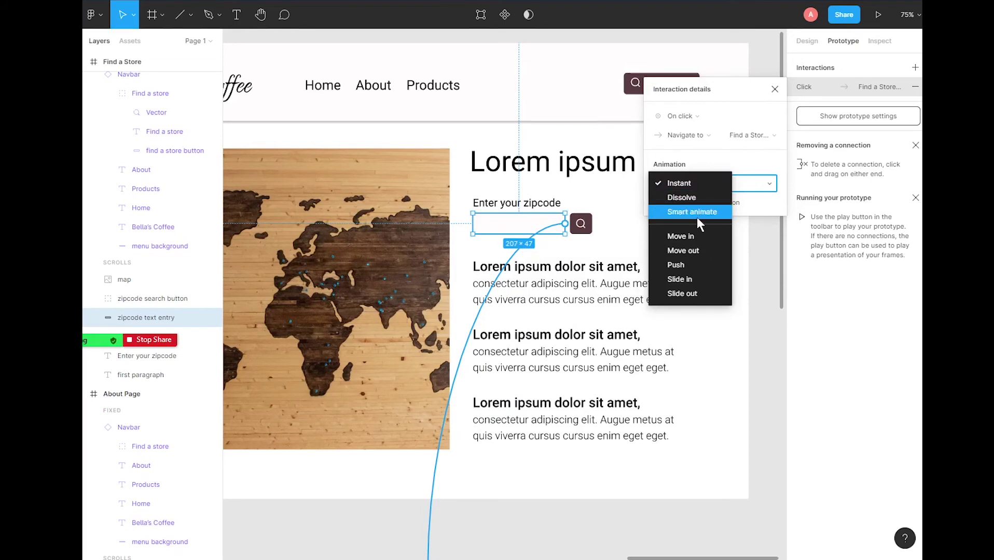
click(697, 217)
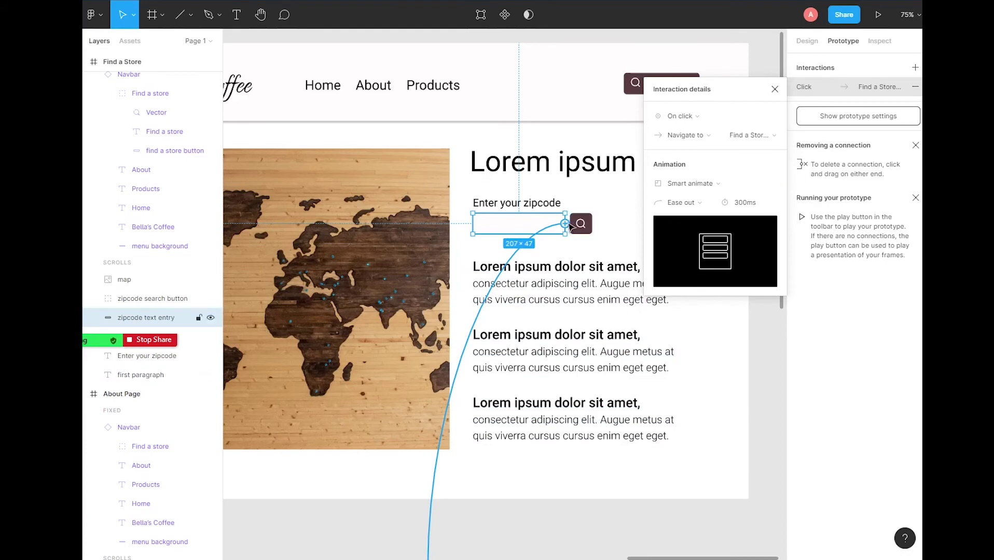
scroll(641, 438, down, 1)
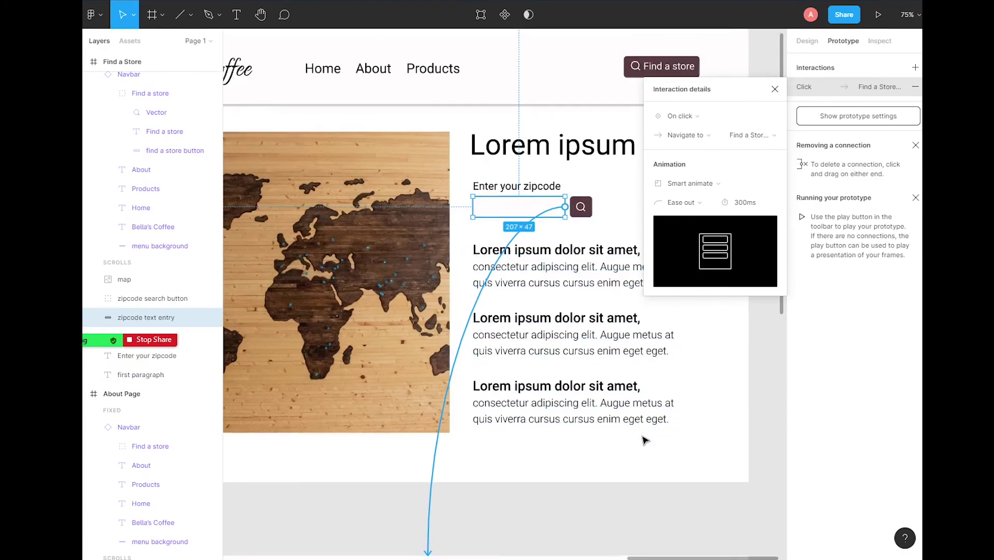
scroll(643, 440, down, 5)
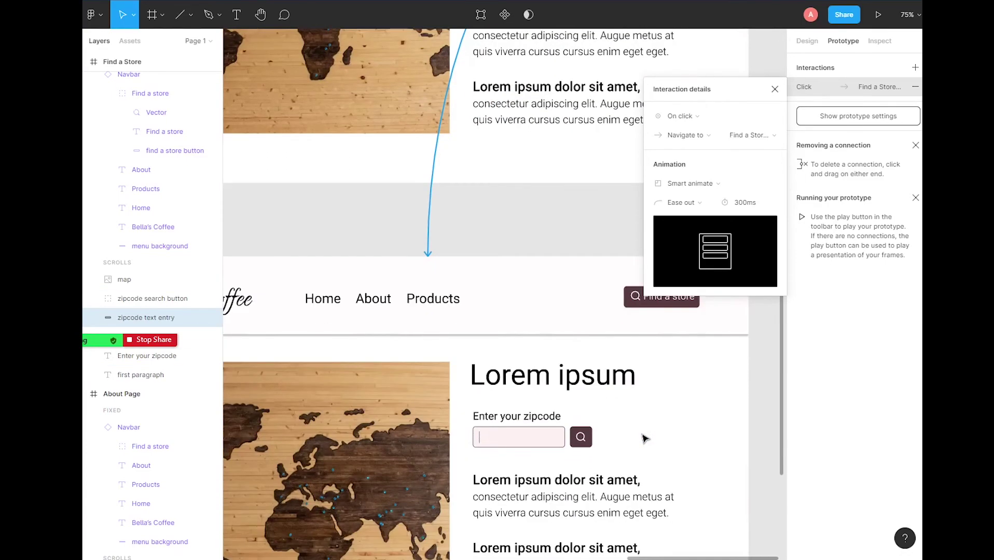
scroll(644, 436, up, 10)
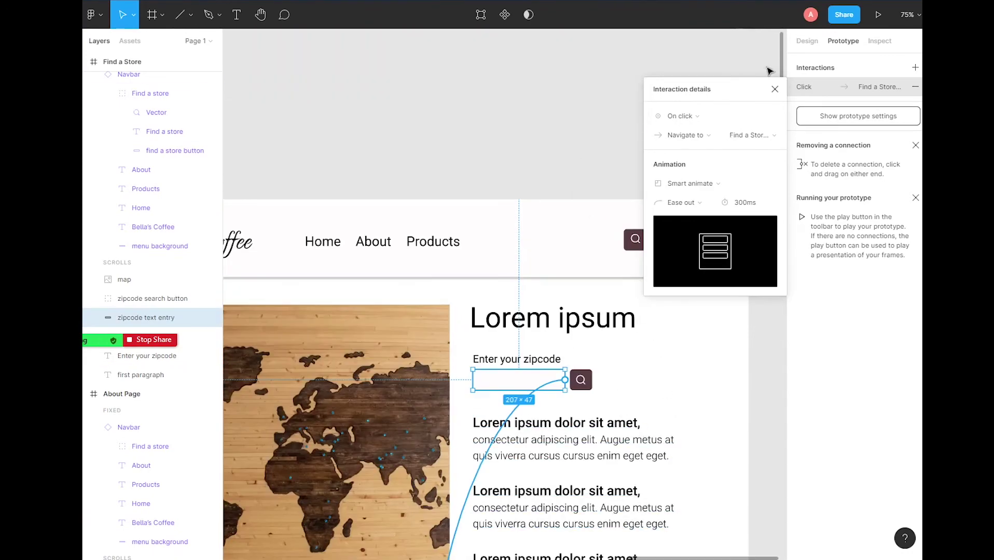
click(775, 88)
click(632, 66)
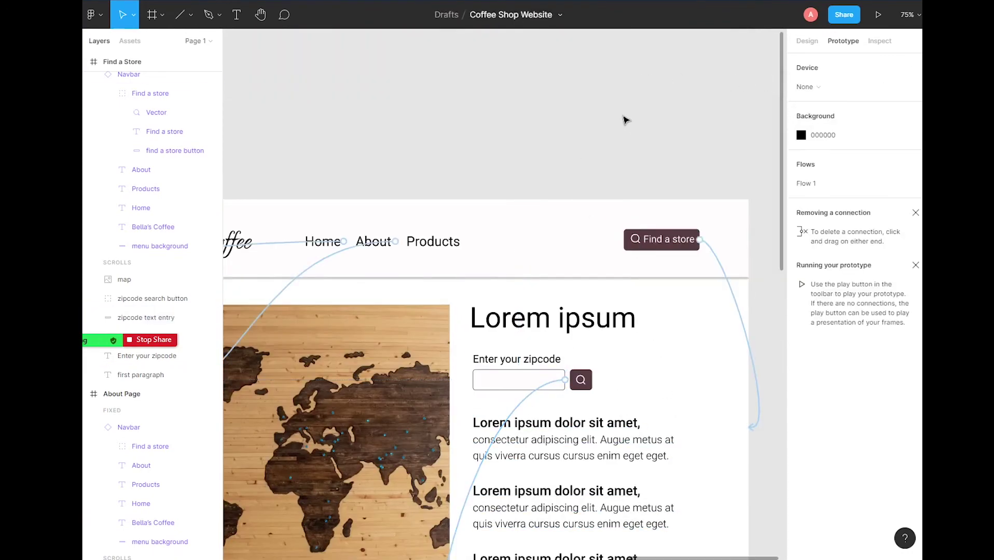
Step: Preview the prototype, go to the Find a Store page, test selecting and scrolling with the zipcode box, and return to the design file
scroll(659, 75, down, 3)
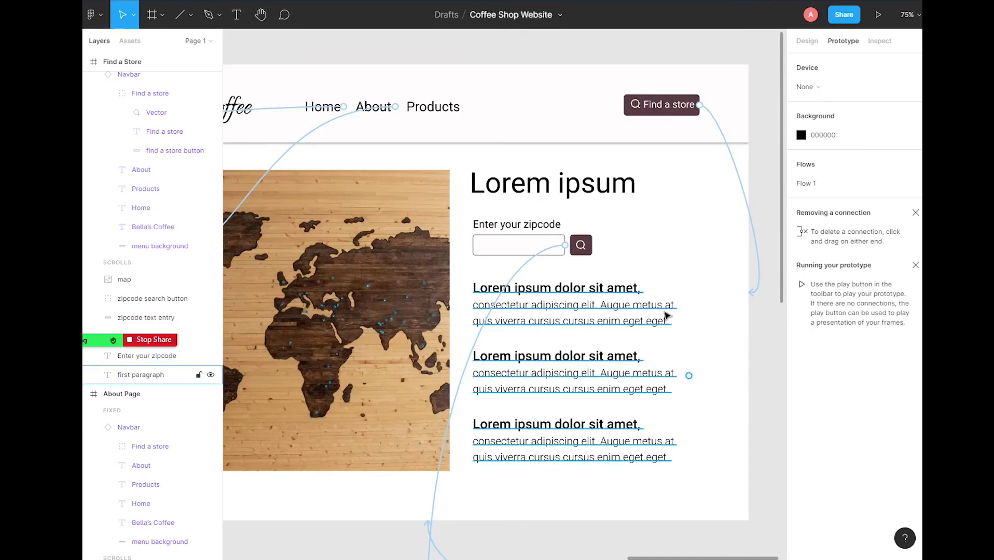
click(876, 16)
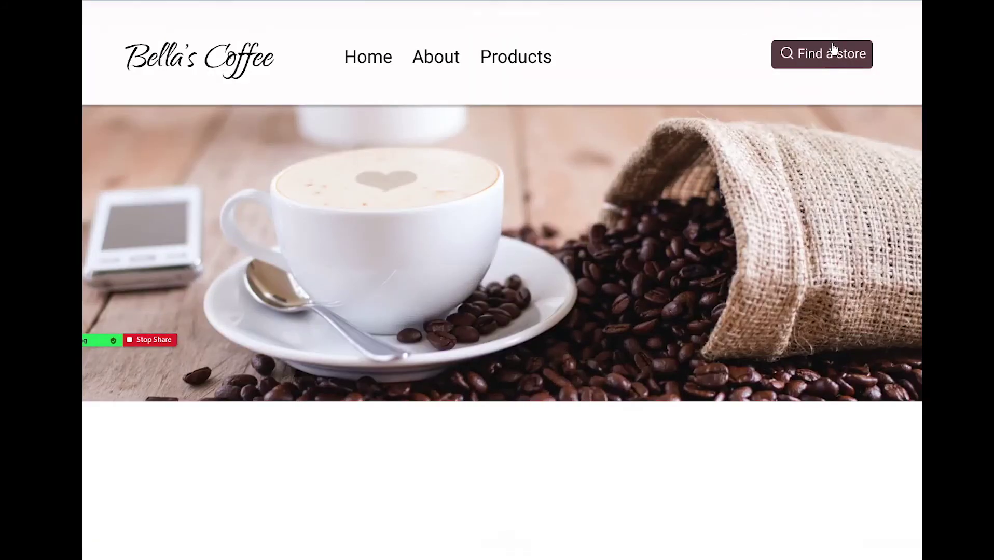
click(833, 54)
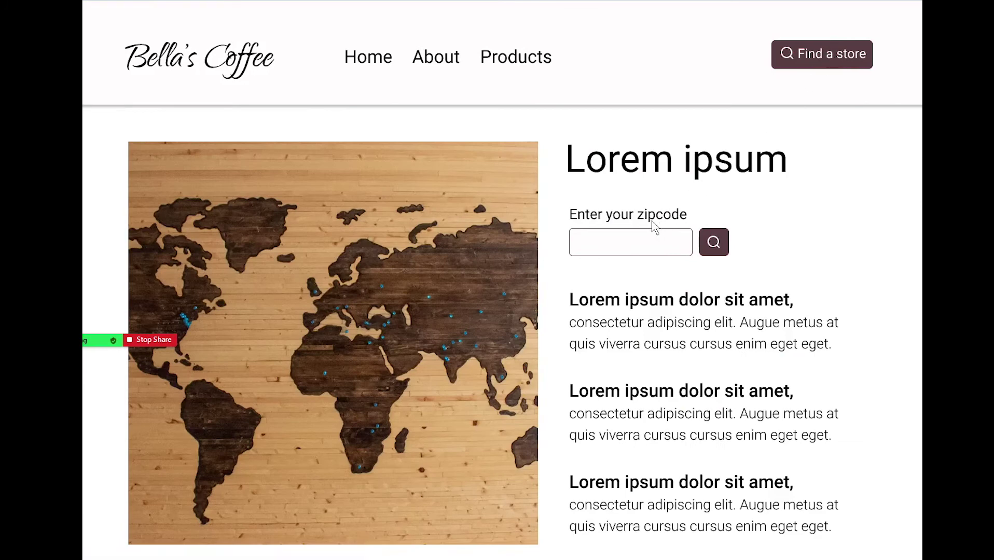
click(591, 246)
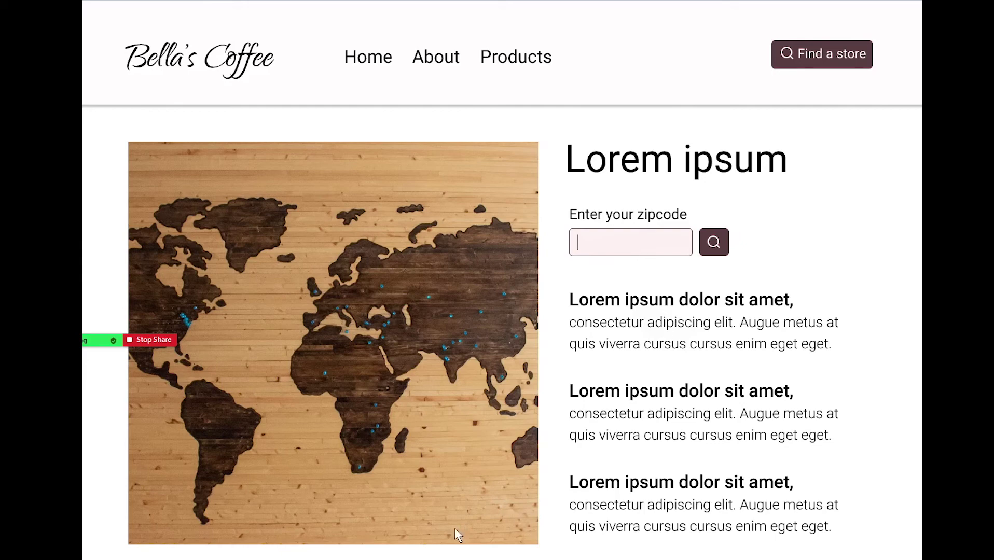
scroll(500, 513, down, 1)
scroll(488, 545, up, 1)
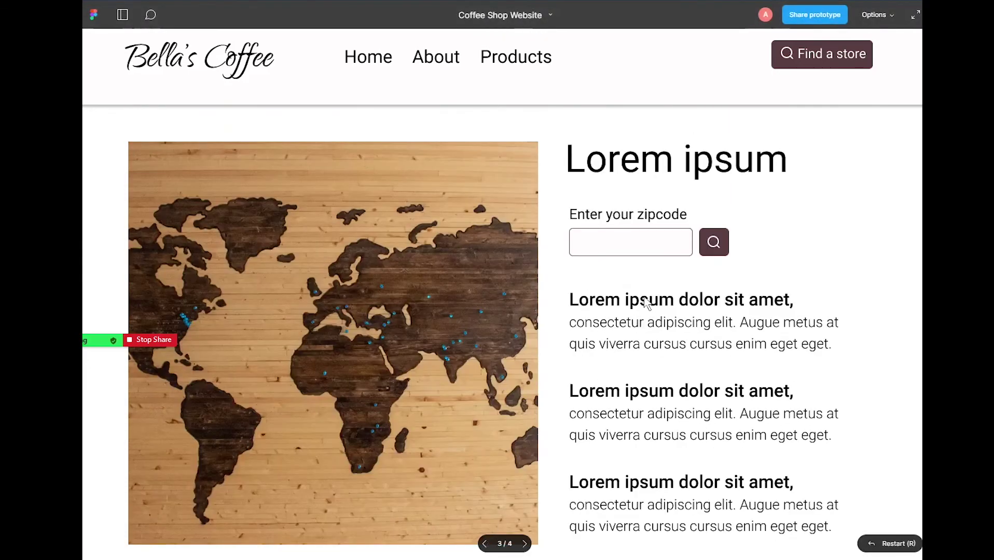
click(641, 253)
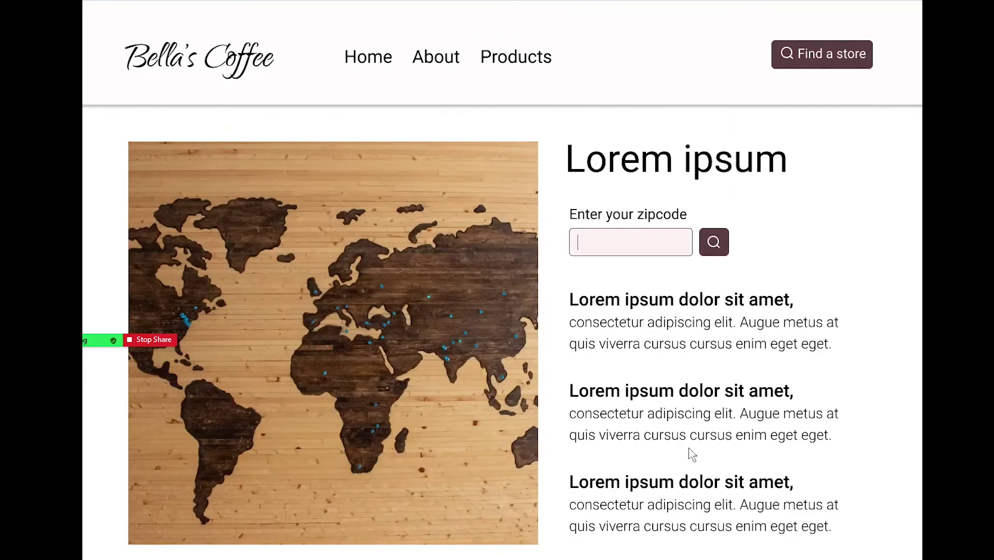
scroll(633, 256, down, 1)
scroll(633, 259, up, 1)
scroll(607, 446, down, 1)
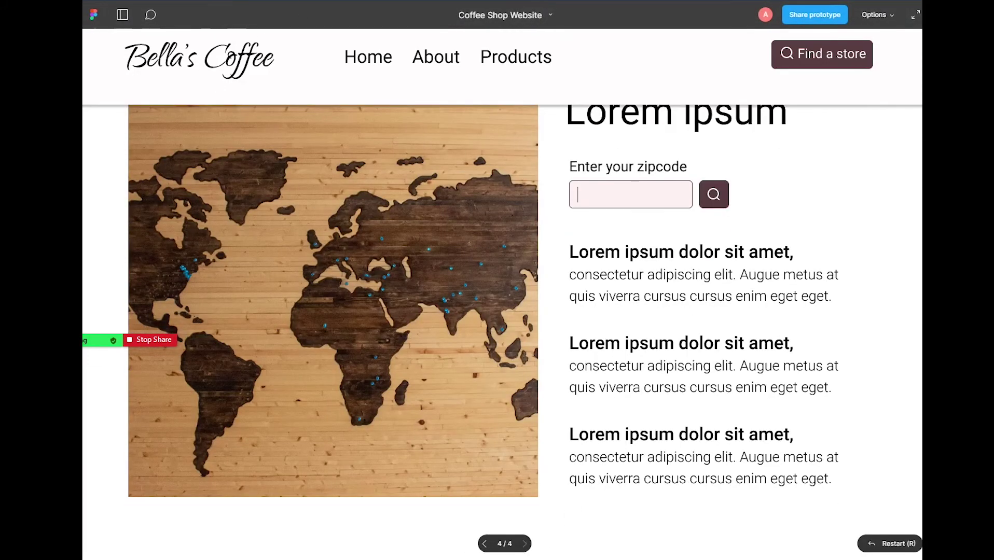
click(249, 0)
scroll(629, 494, down, 5)
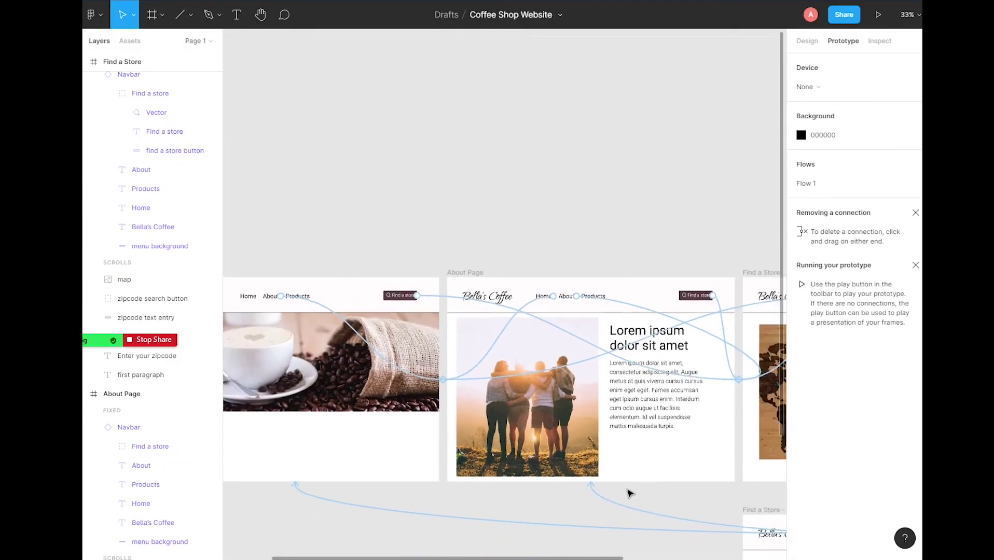
Step: Duplicate the About Page frame, placing the copy beside the original Find a Store frame
scroll(629, 494, down, 3)
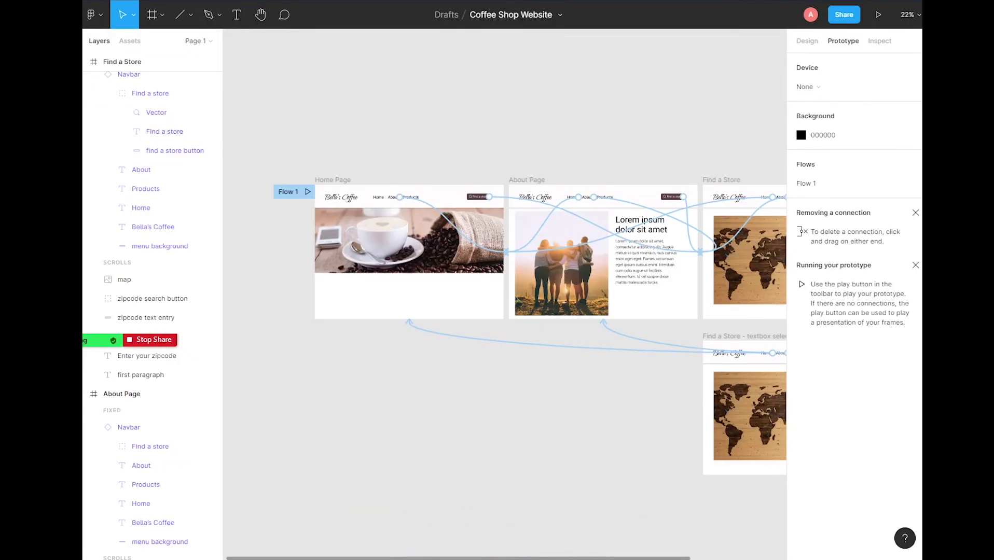
scroll(505, 311, right, 5)
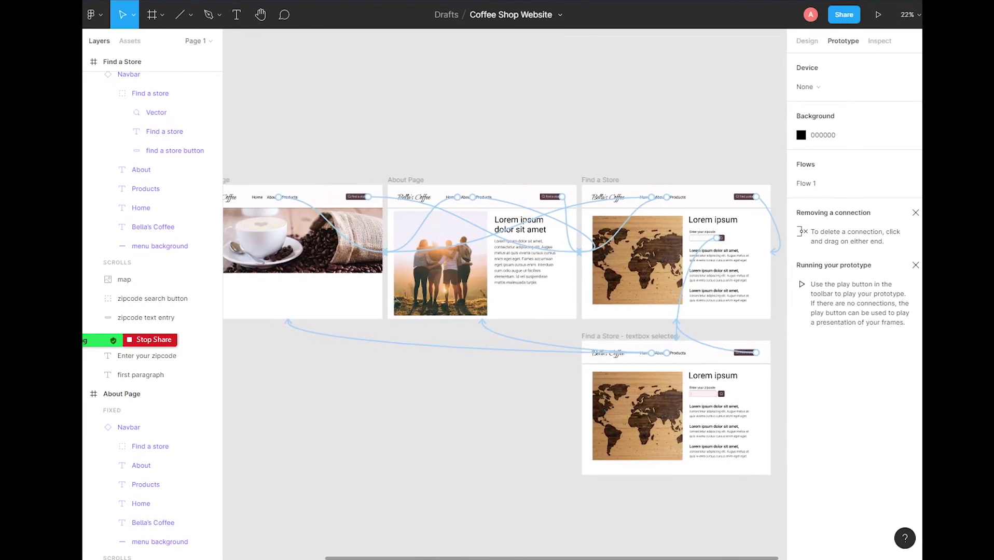
scroll(505, 311, right, 1)
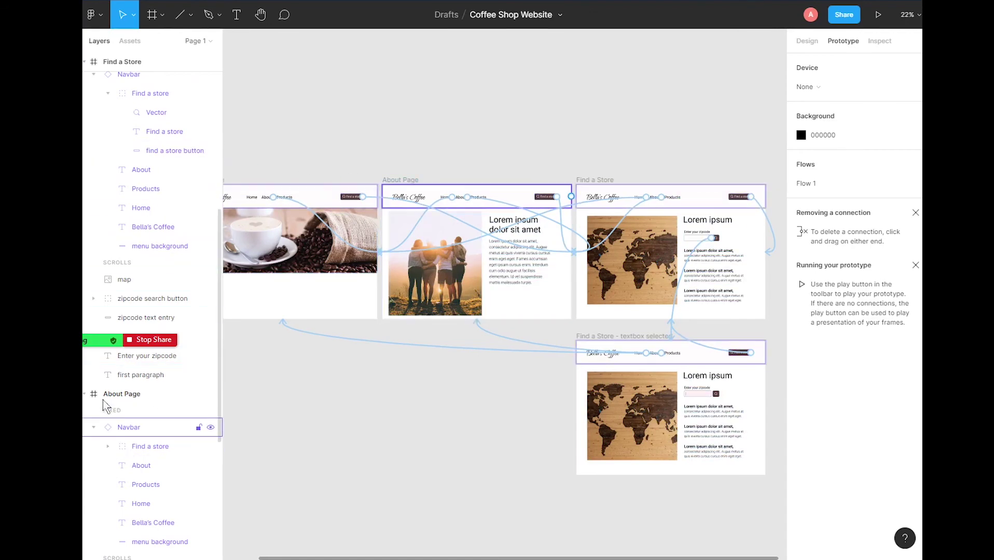
scroll(114, 311, up, 6)
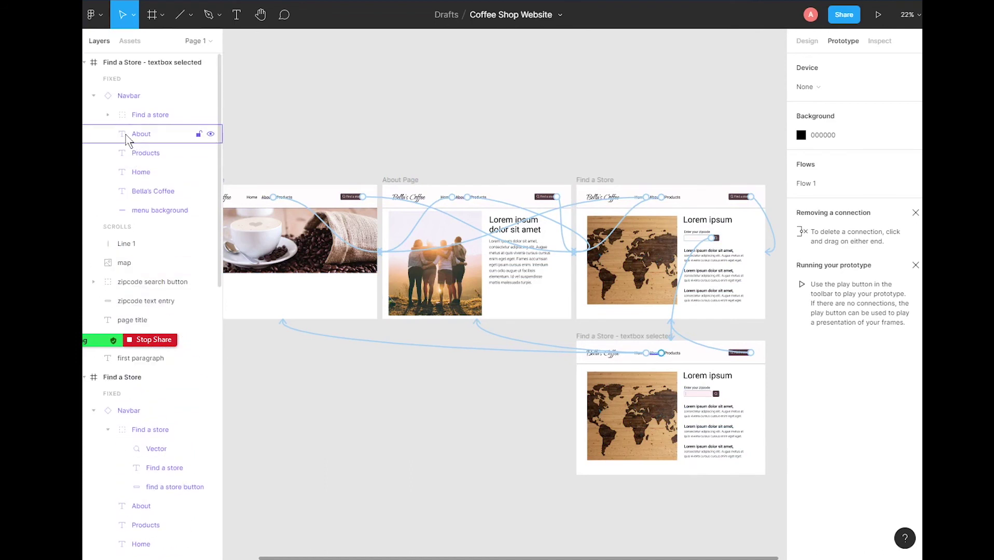
click(85, 63)
click(85, 82)
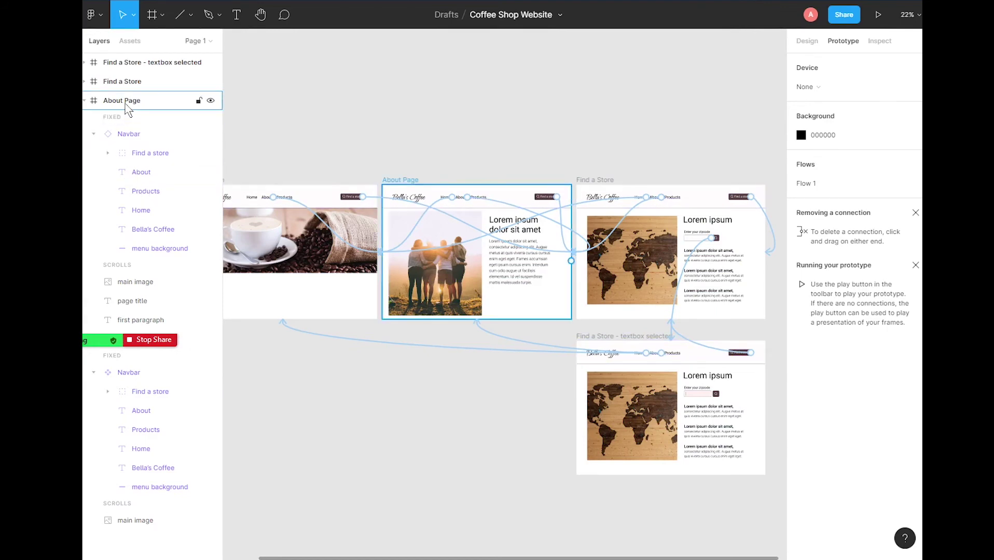
click(104, 100)
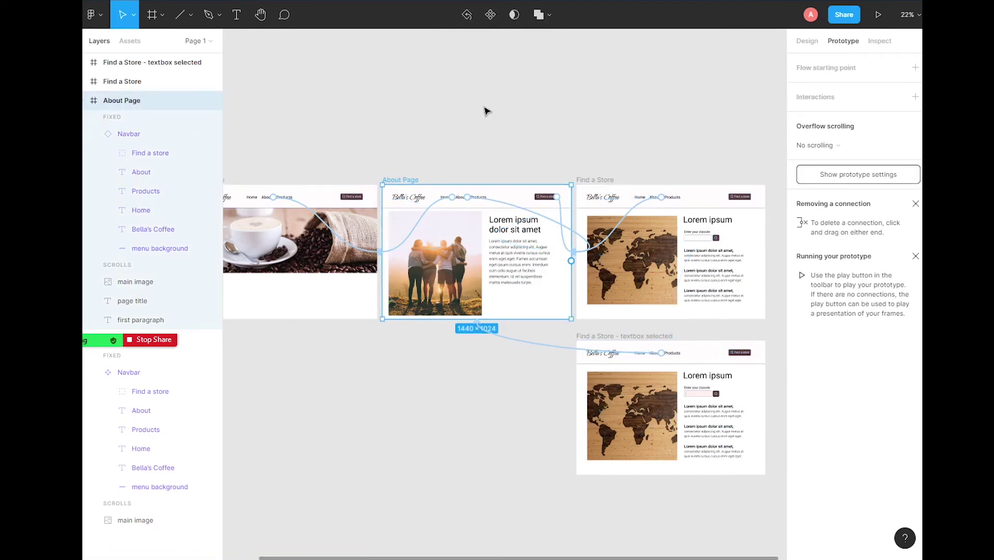
key(ctrl+v)
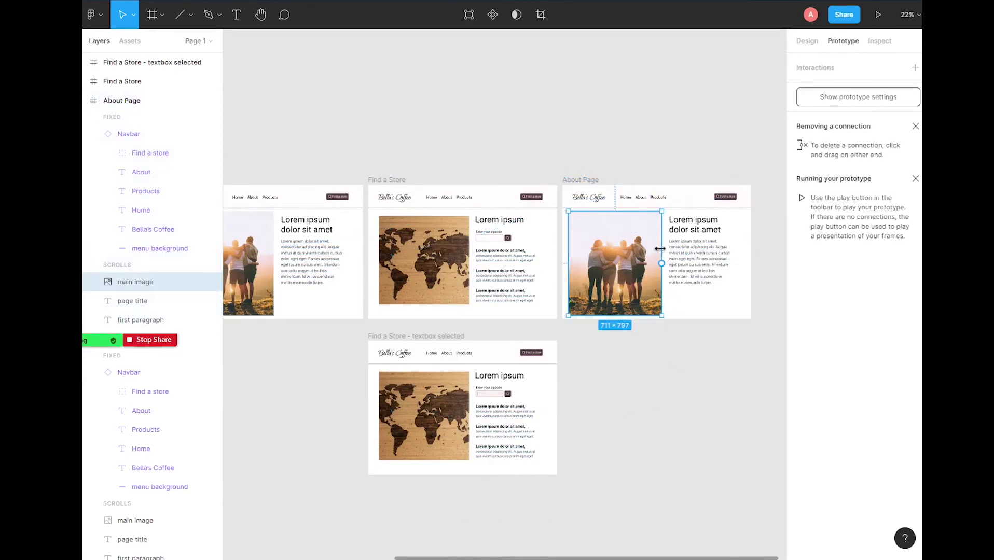
click(683, 202)
click(737, 395)
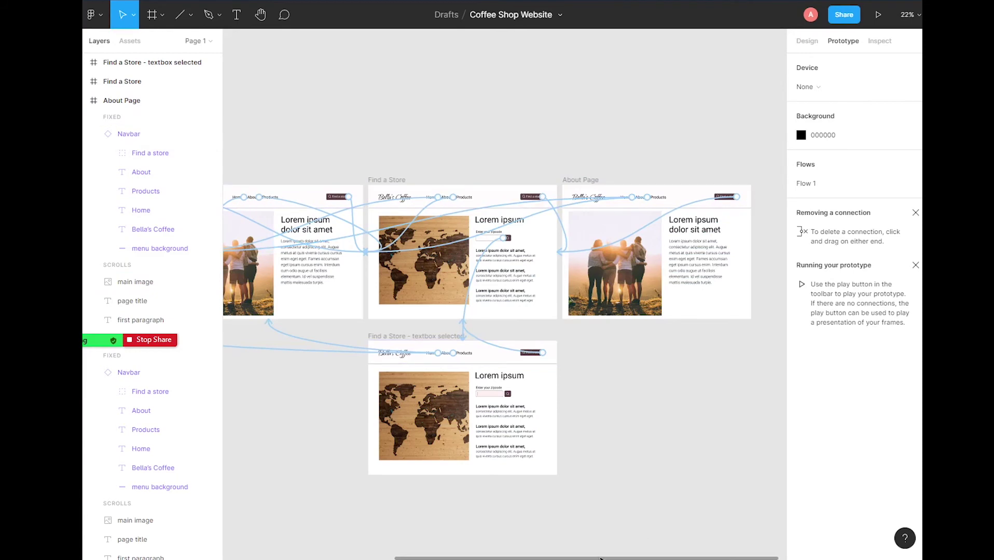
Step: Delete the main image from the copied About Page frame
scroll(753, 329, up, 5)
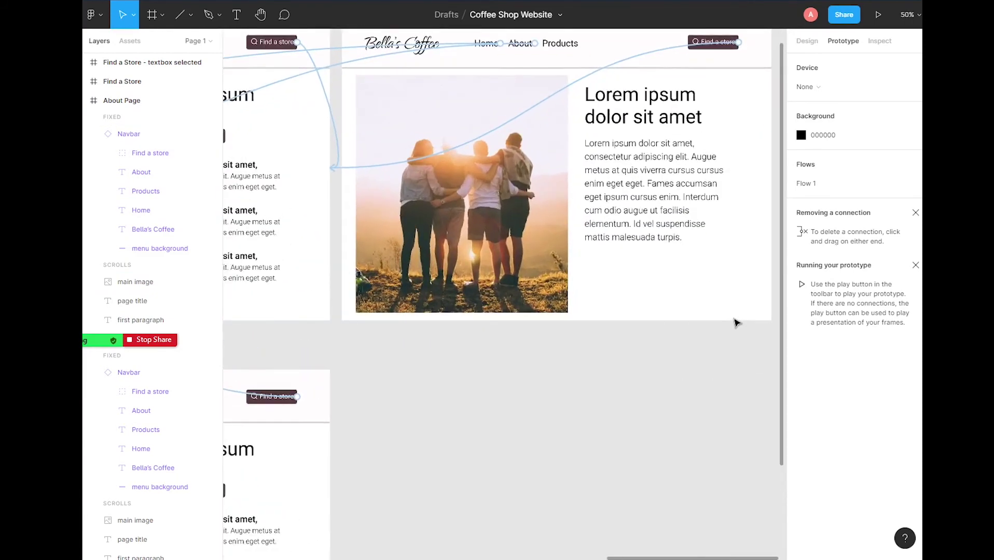
scroll(676, 403, up, 5)
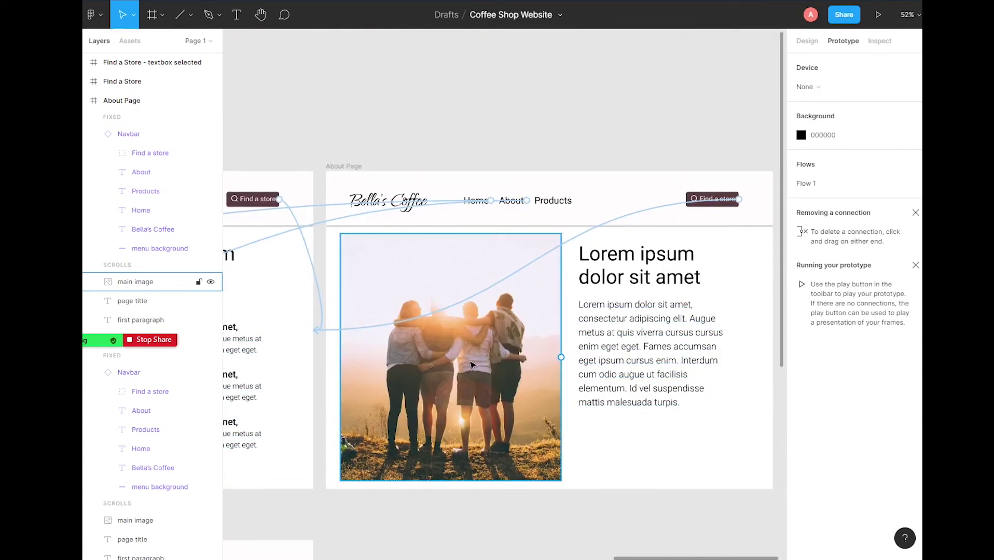
click(472, 364)
key(Delete)
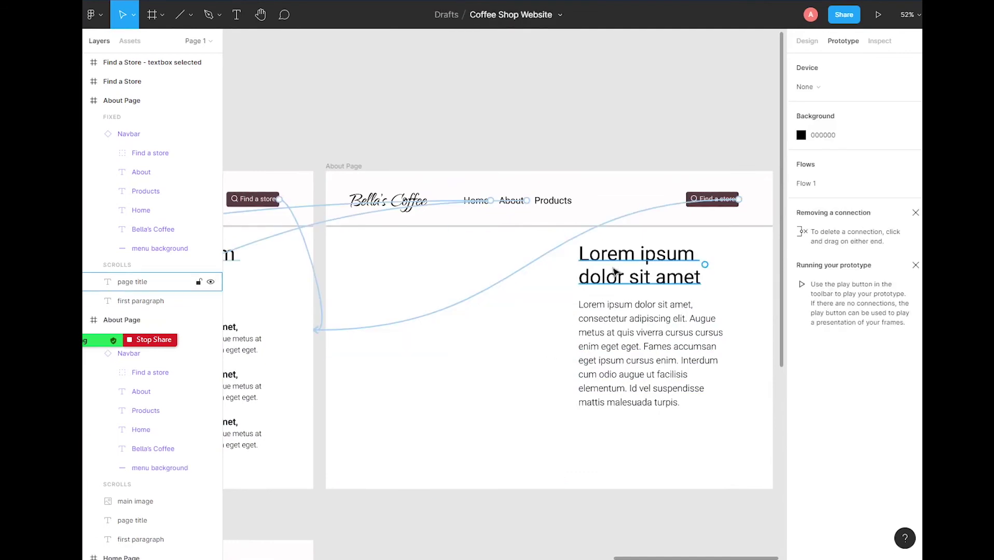
Step: Delete the first paragraph in the copied frame and move the page title below the navbar, aligned with the Bella's Coffee logo
click(628, 259)
drag(639, 261, 425, 290)
click(642, 337)
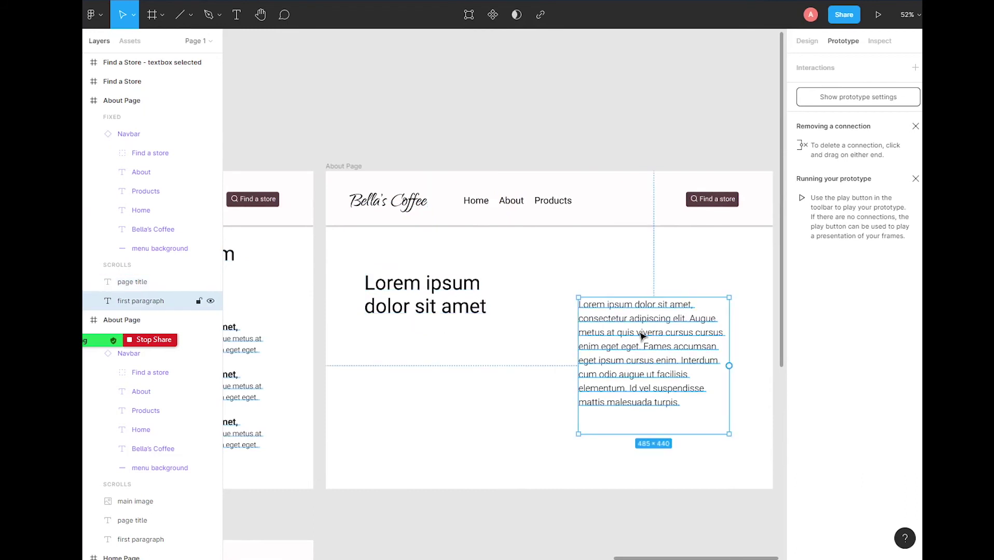
key(Delete)
click(444, 294)
drag(439, 292, 419, 306)
Step: Rename the copied About Page frame as Products
click(351, 168)
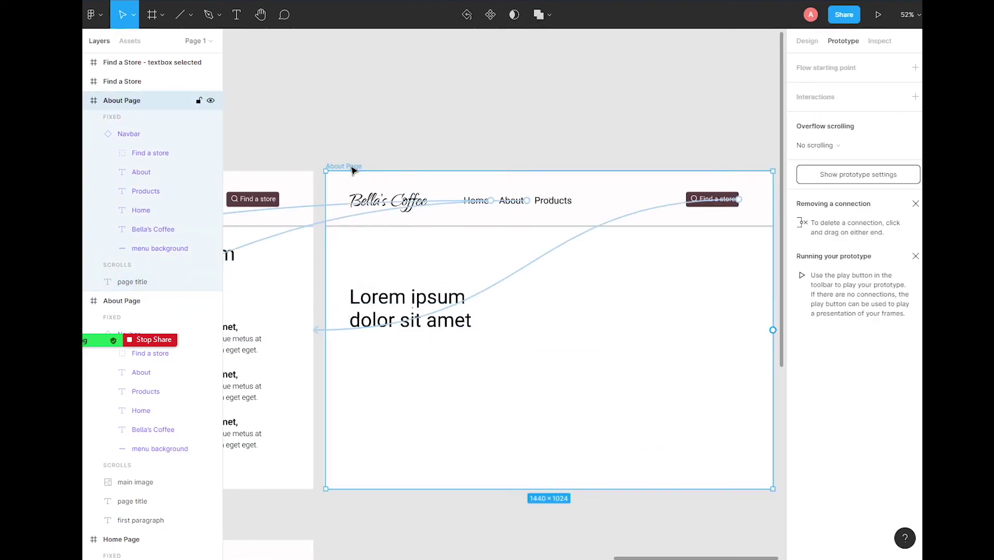
double_click(129, 101)
text(Products)
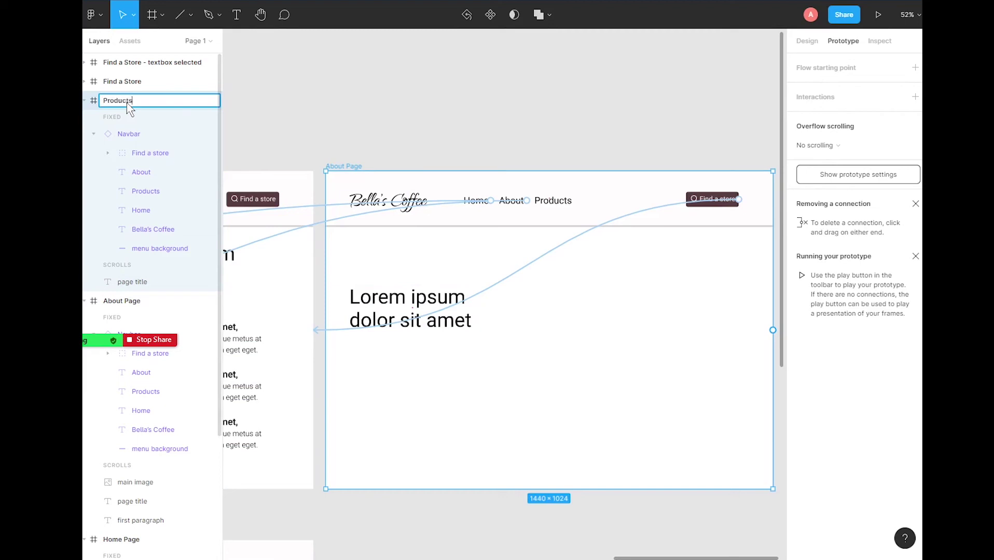
key(Return)
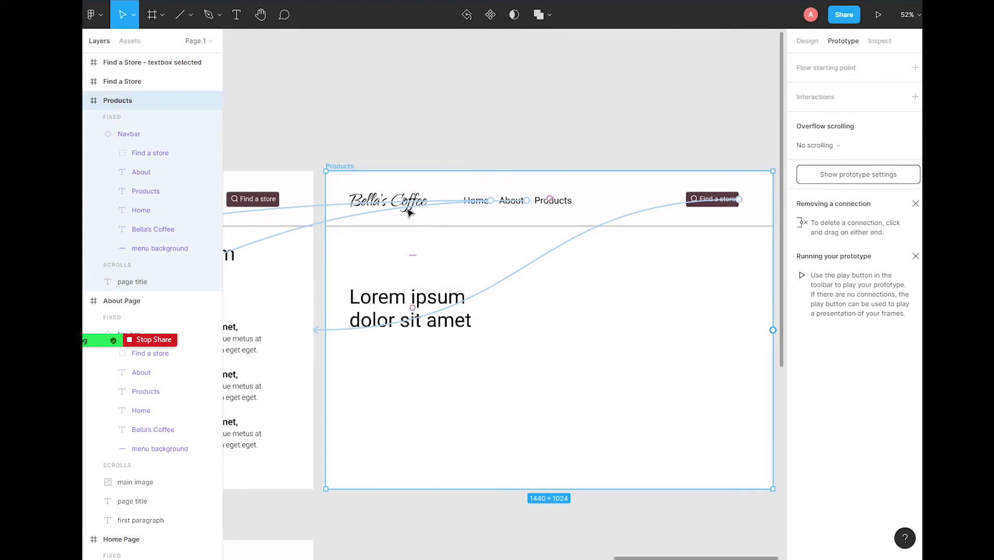
Step: Run the Unsplash plugin, search for "coffee" and browse to the photo of three white cups on dark wood
click(95, 14)
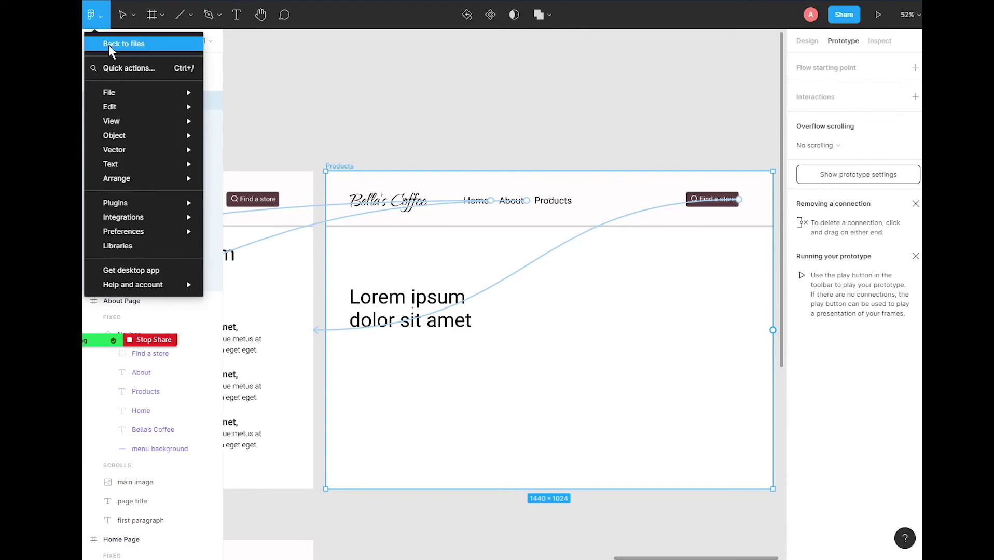
mouse_move(142, 203)
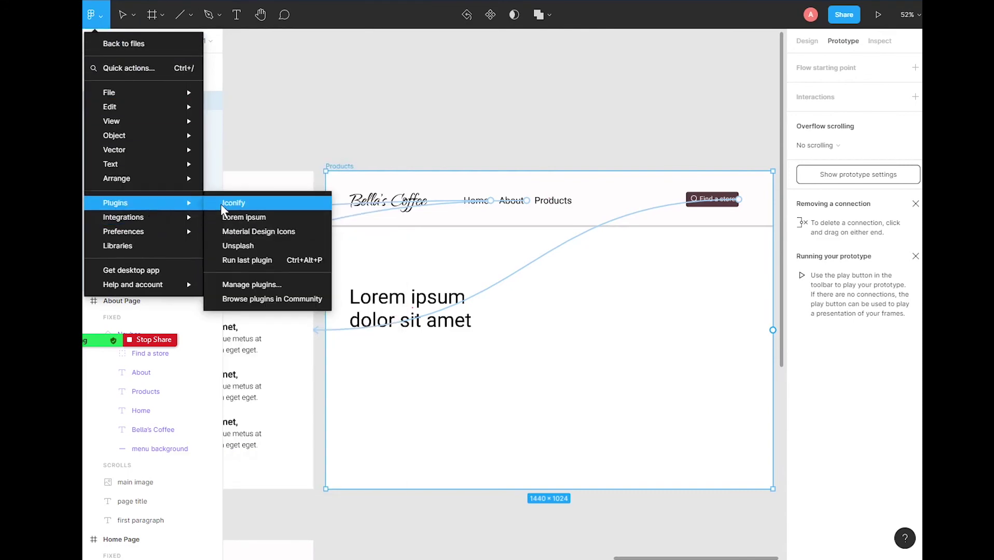
click(271, 245)
click(242, 75)
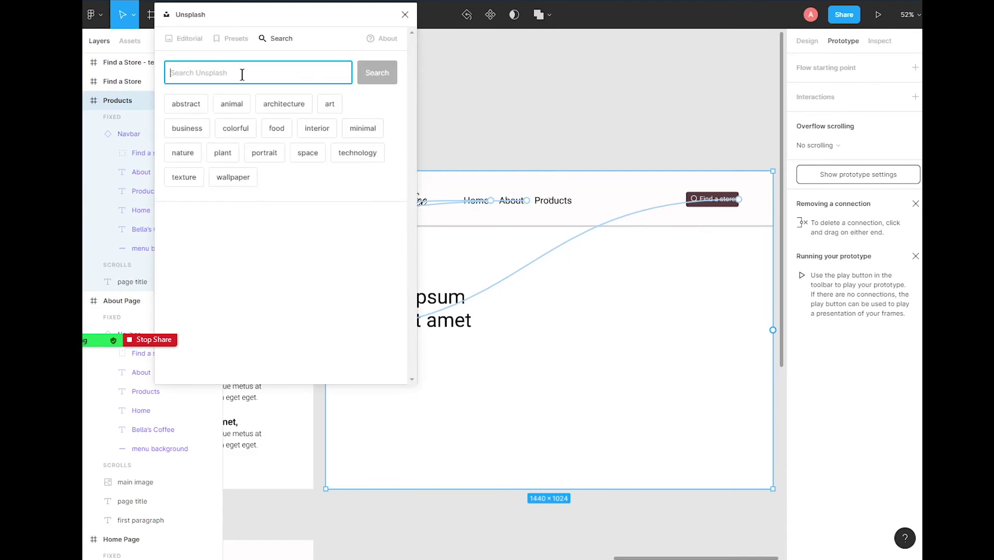
text(coffee)
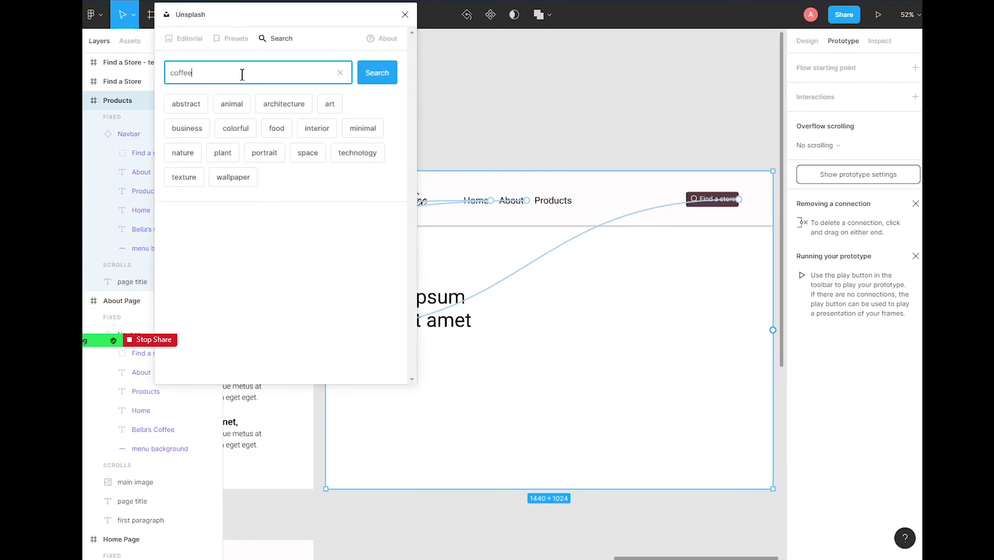
key(Return)
scroll(311, 255, down, 3)
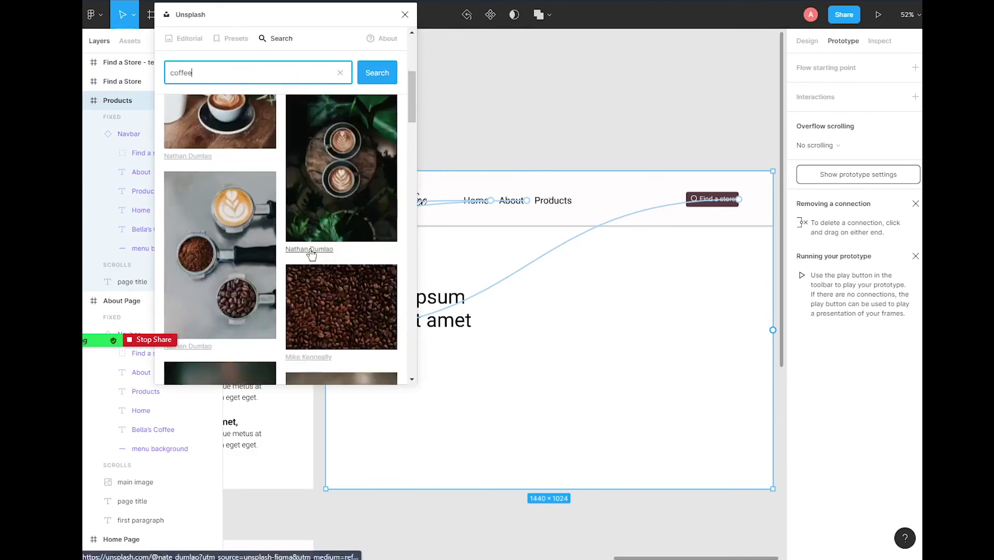
scroll(311, 254, down, 10)
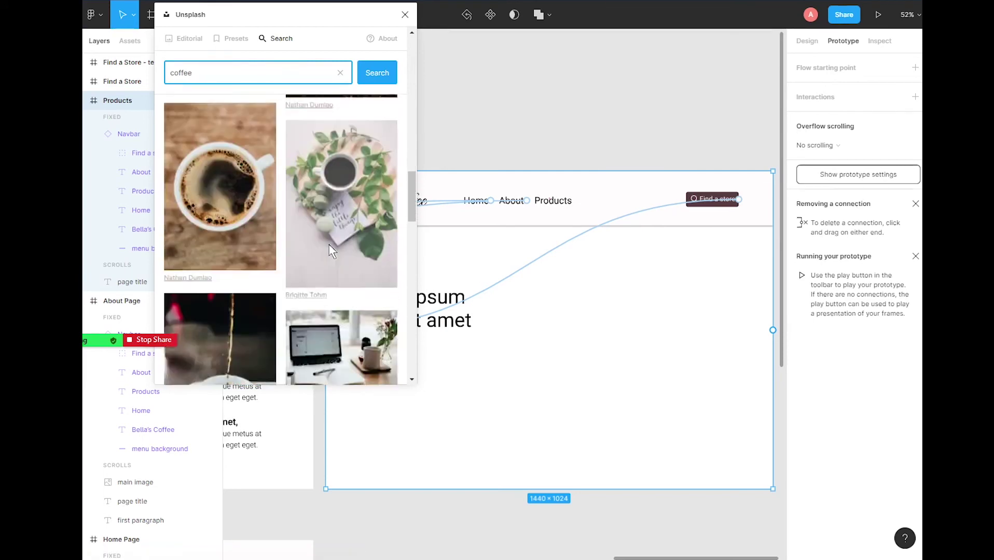
scroll(335, 254, down, 10)
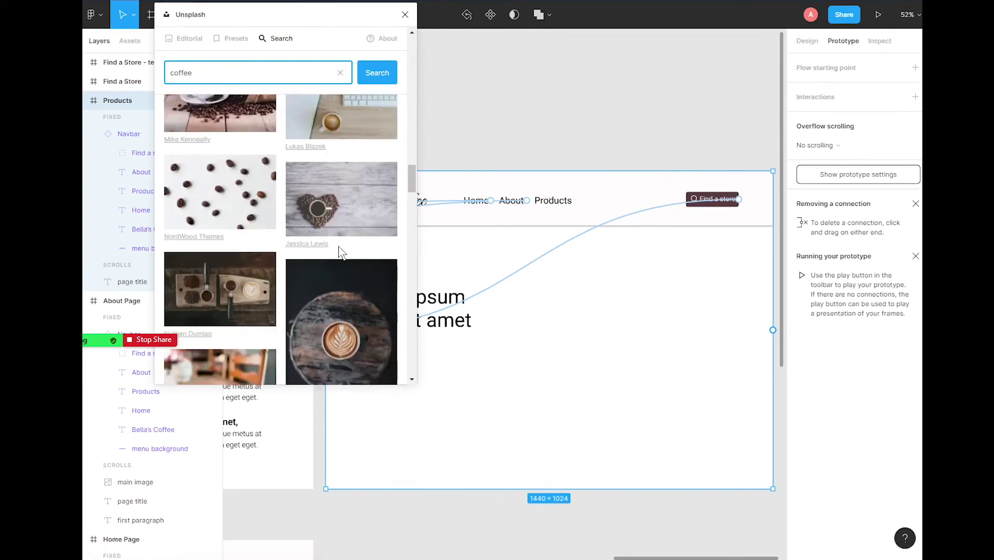
scroll(341, 252, down, 10)
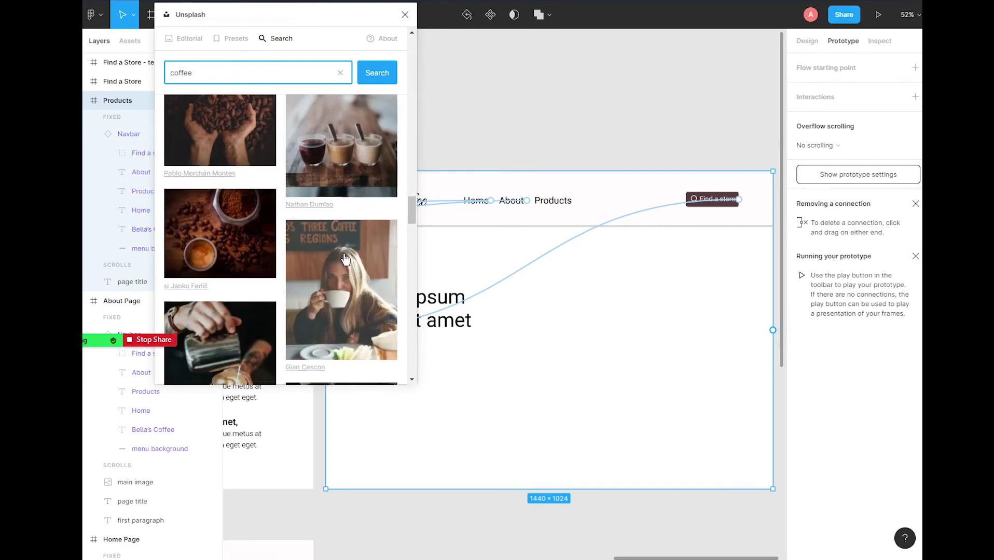
scroll(345, 259, down, 10)
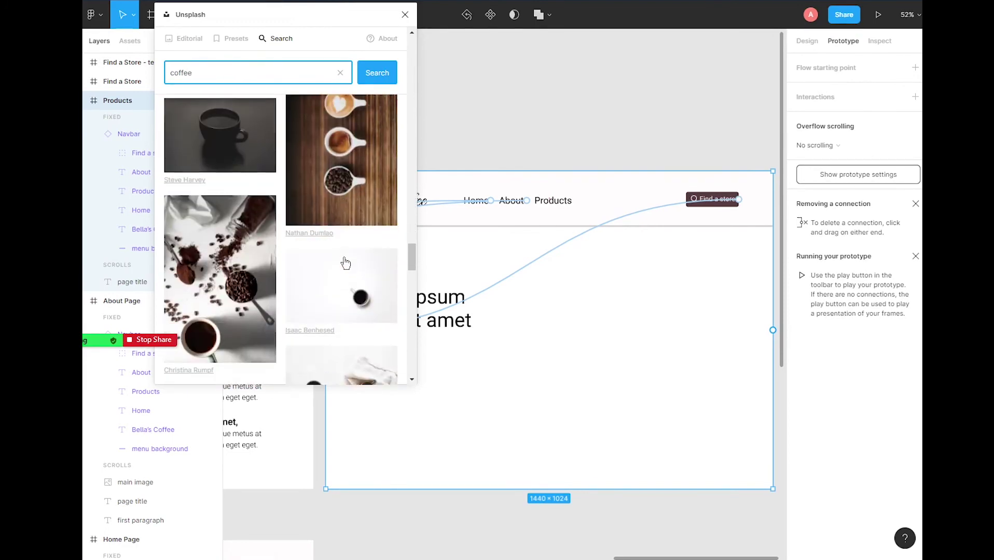
scroll(344, 262, up, 5)
click(357, 327)
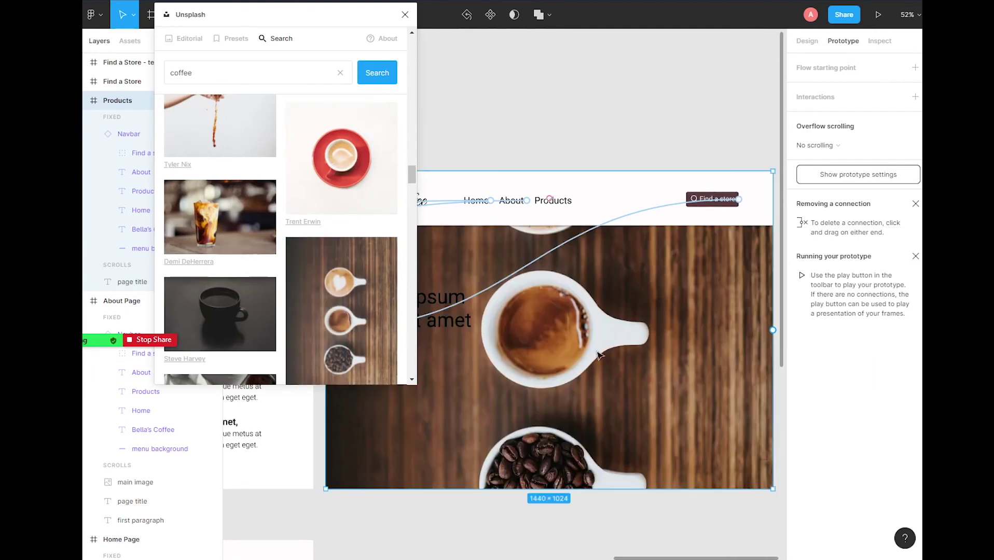
key(Escape)
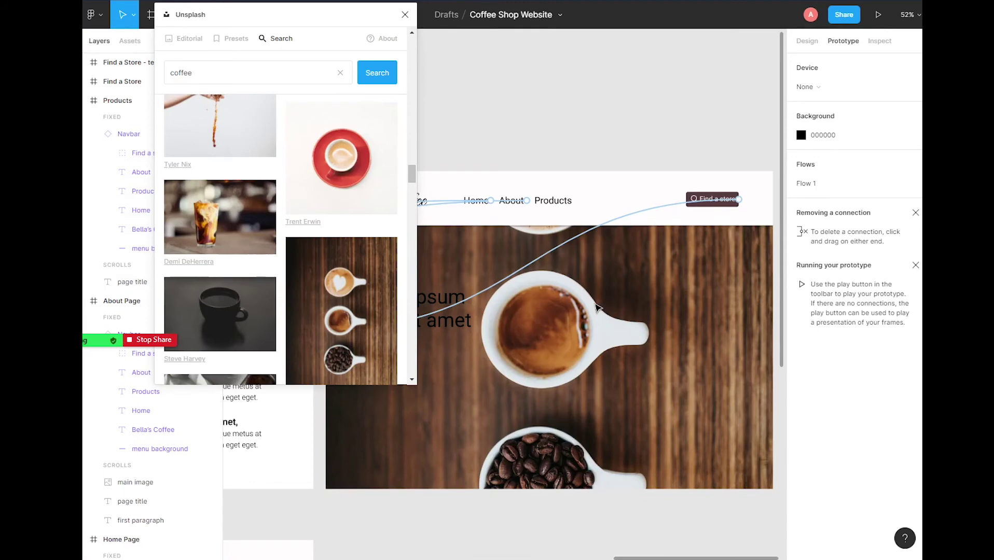
key(ctrl+z)
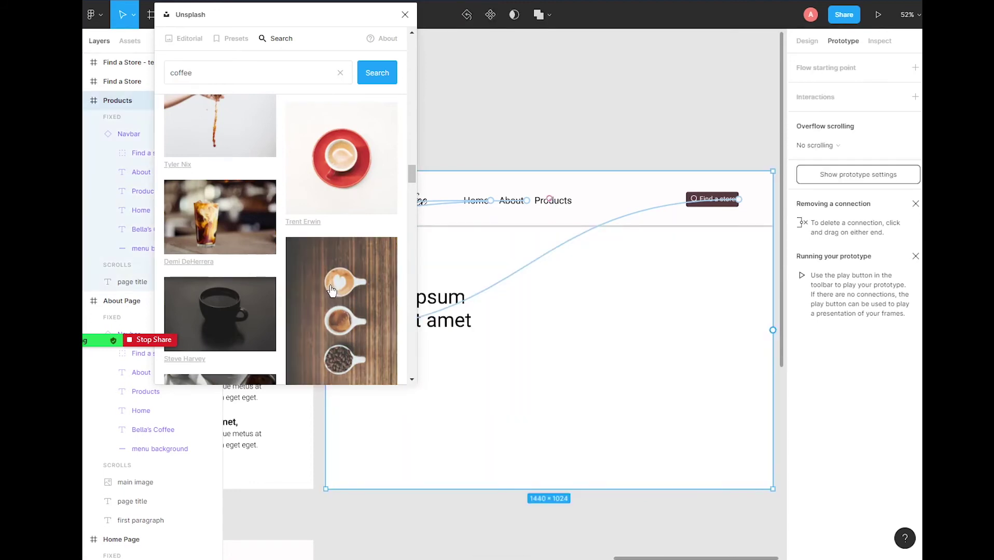
Step: Insert the three-cups photo as a separate image with no frame selected and rotate it 90° clockwise
click(604, 102)
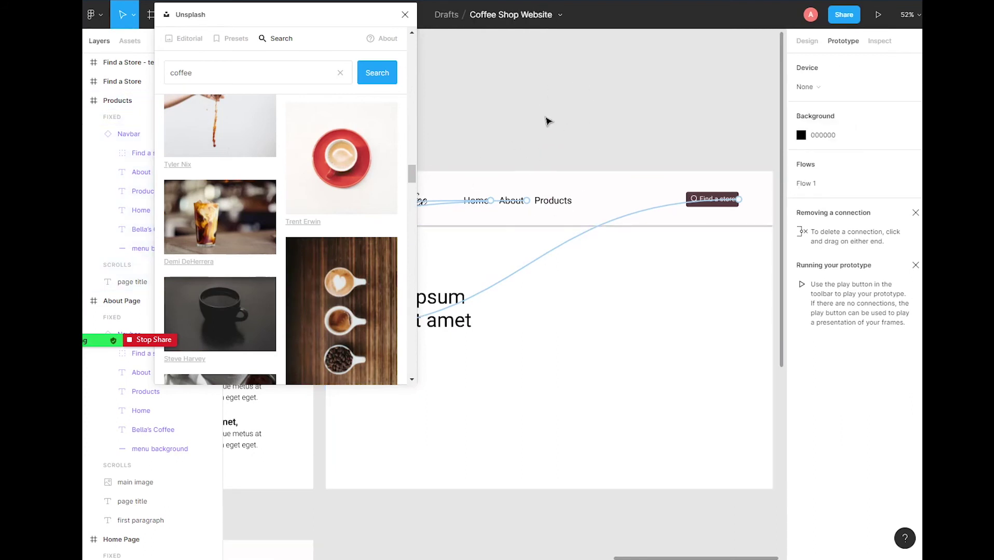
click(335, 306)
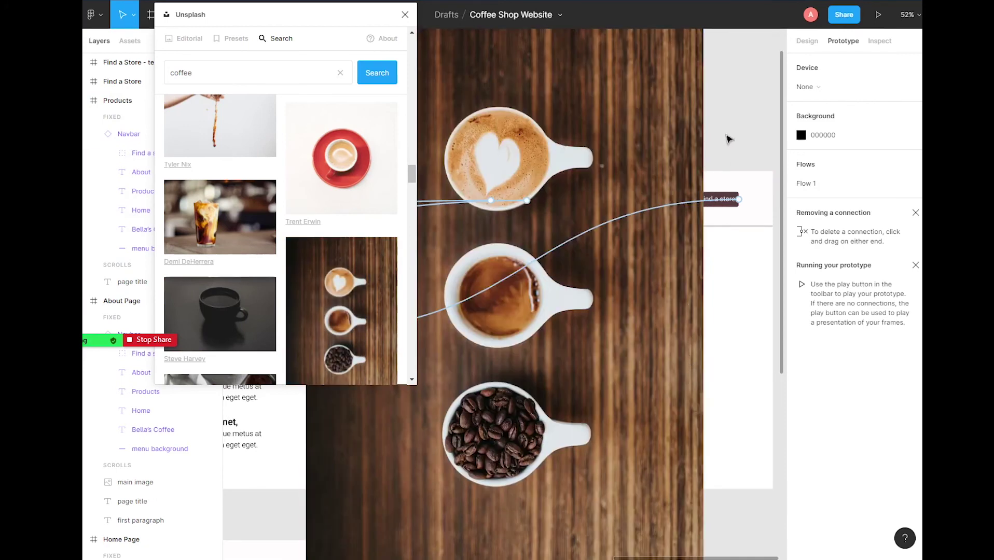
scroll(612, 133, down, 1)
scroll(612, 134, down, 5)
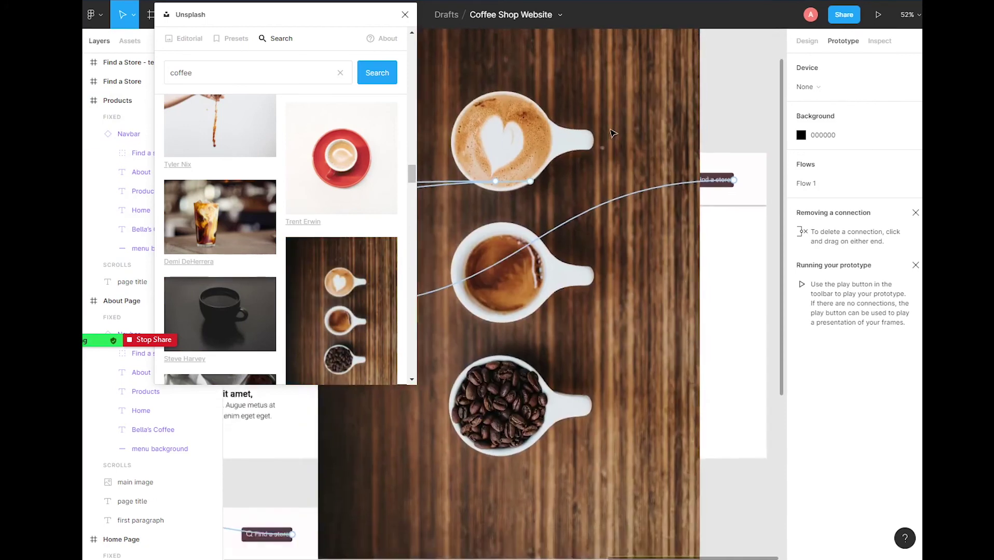
click(643, 77)
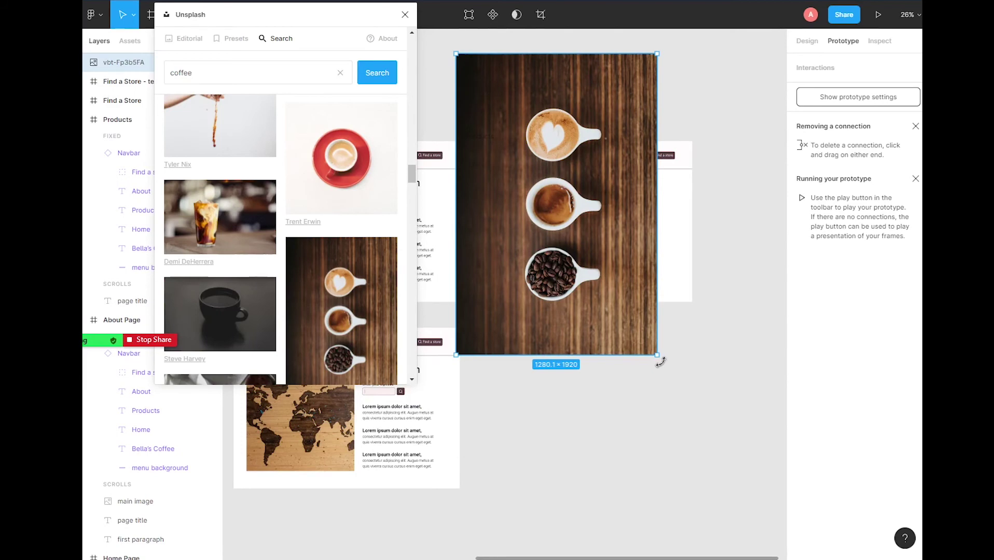
drag(661, 362, 421, 293)
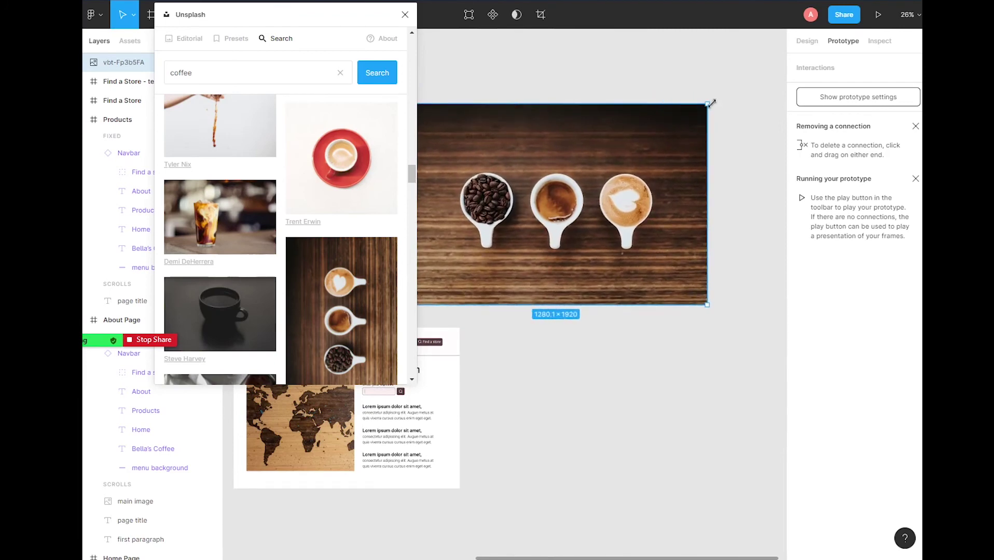
Step: Resize the photo into a full-width banner of about 1440 × 331 directly below the Products navbar and close the Unsplash plugin
drag(708, 104, 630, 212)
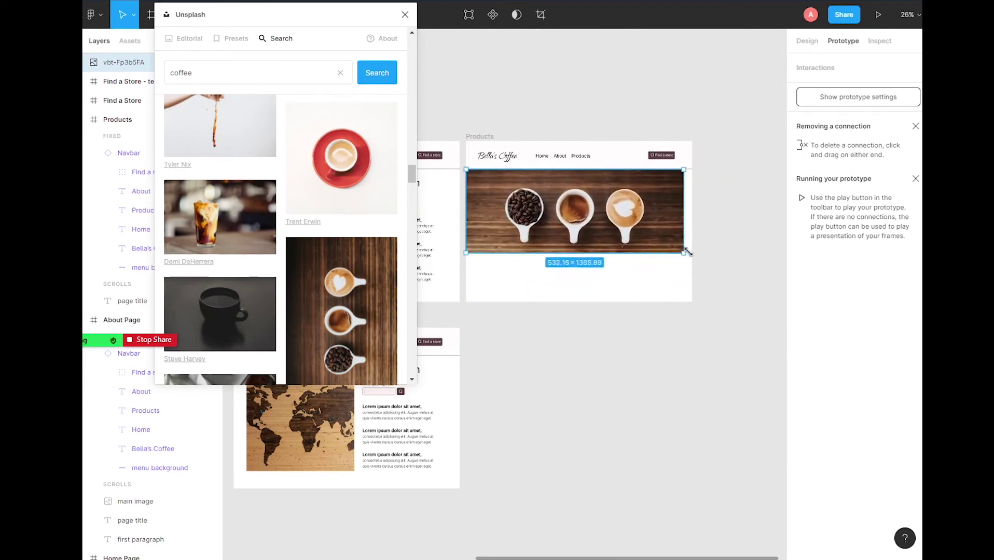
drag(692, 216, 693, 221)
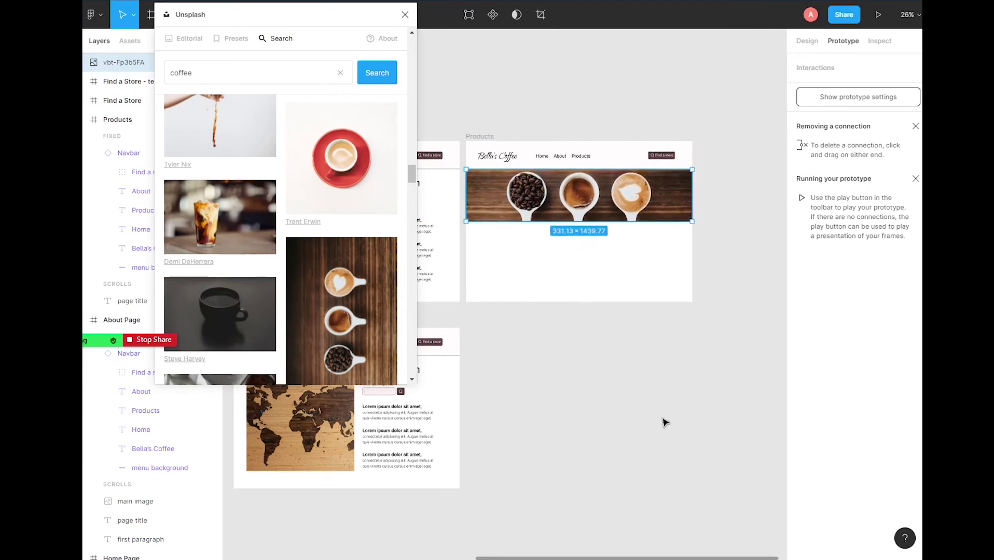
click(405, 15)
click(626, 414)
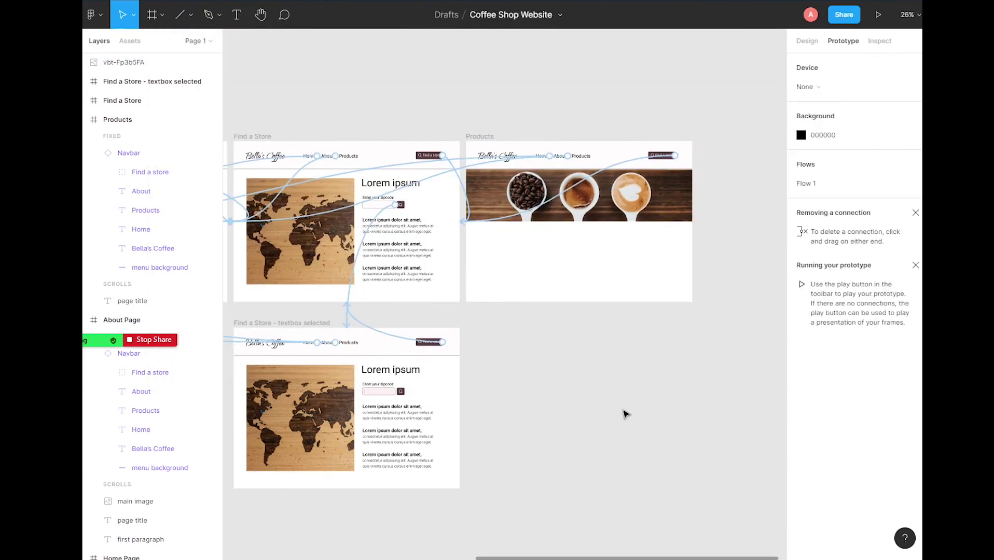
Step: Rename the coffee banner's image layer as "main image"
scroll(623, 340, up, 5)
scroll(615, 336, up, 2)
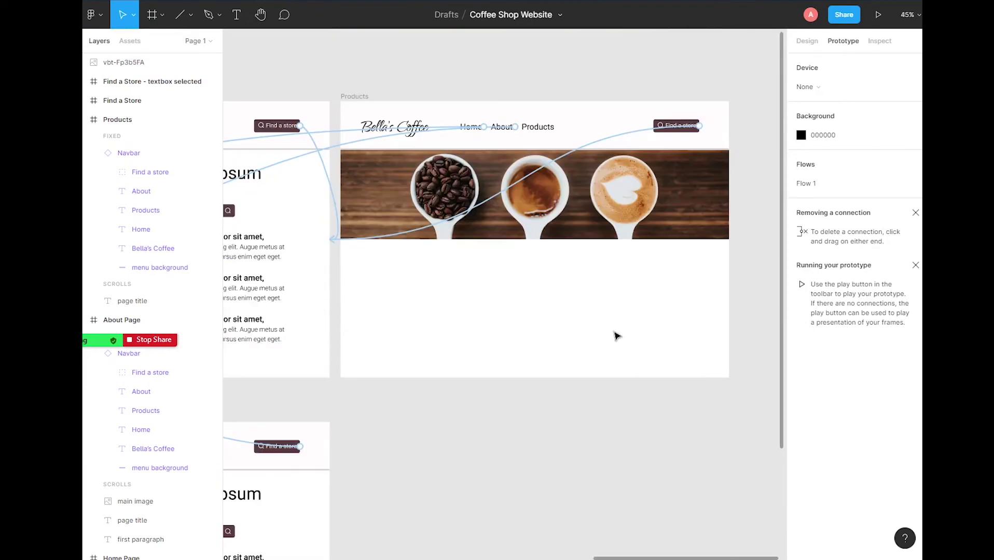
click(553, 200)
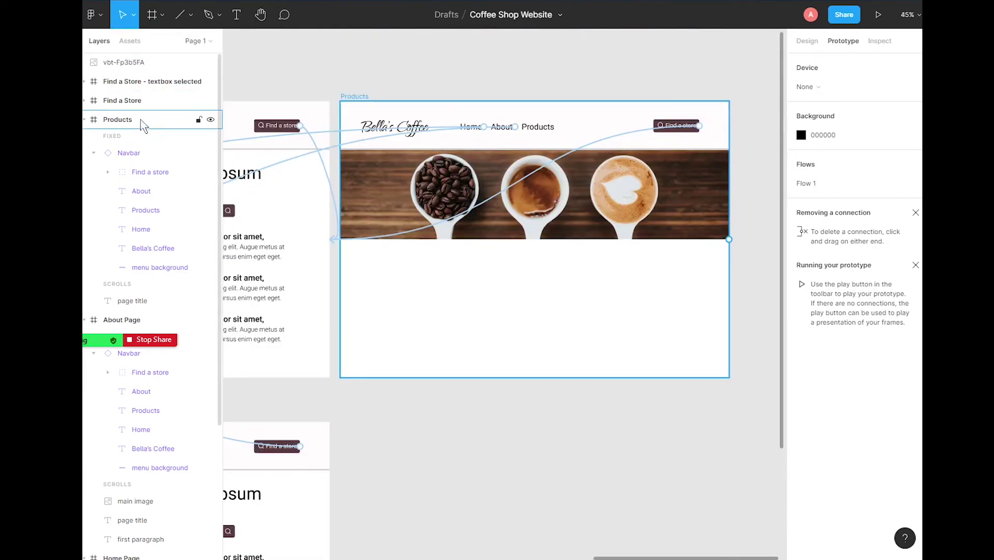
click(116, 64)
double_click(115, 64)
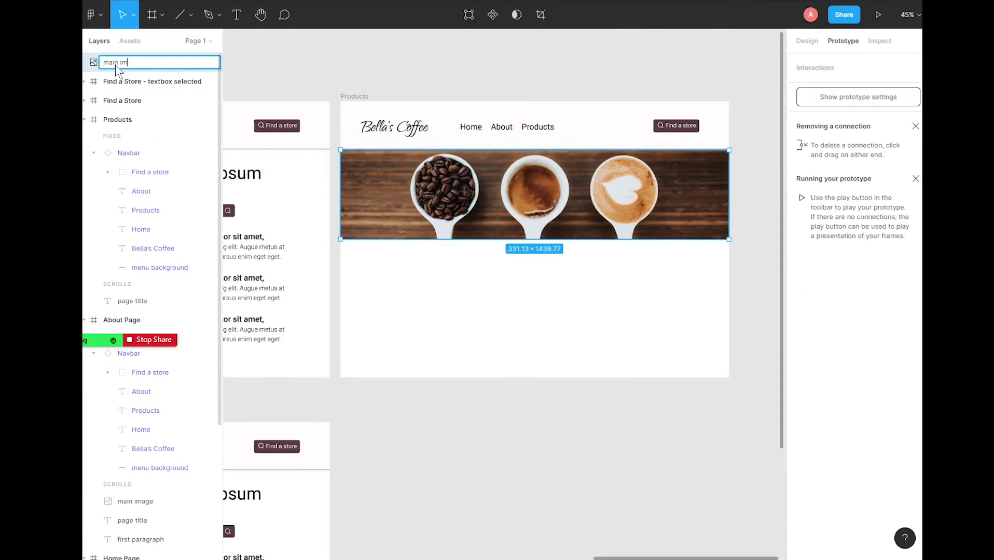
text(main image)
key(Return)
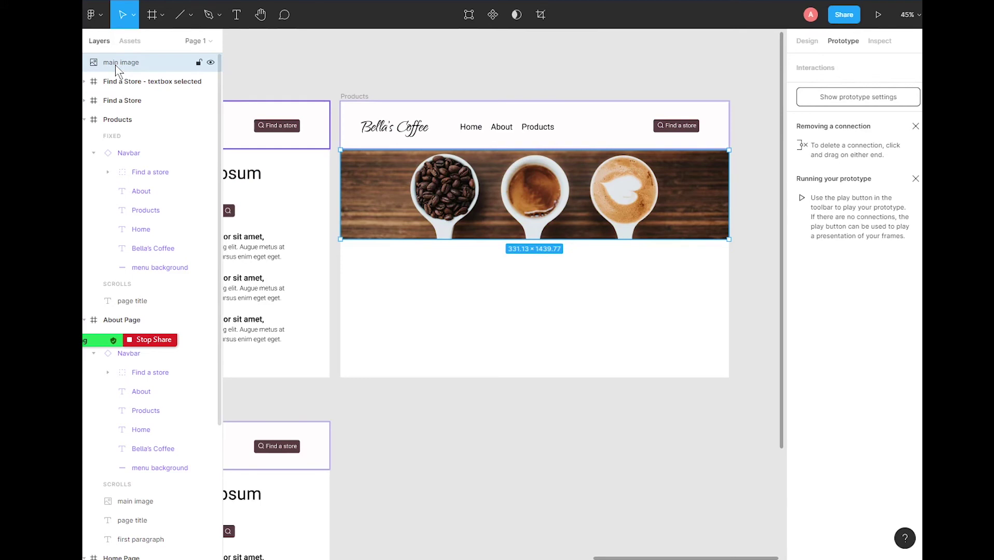
Step: Move the main image layer into the Products frame's scrolling layers and place the page title layer above it
drag(115, 65, 134, 299)
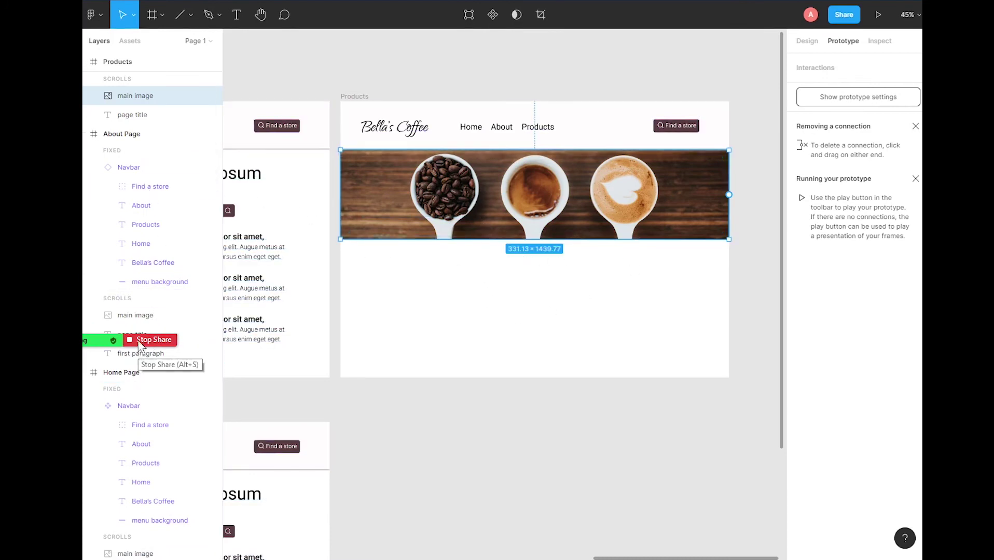
drag(139, 337, 141, 314)
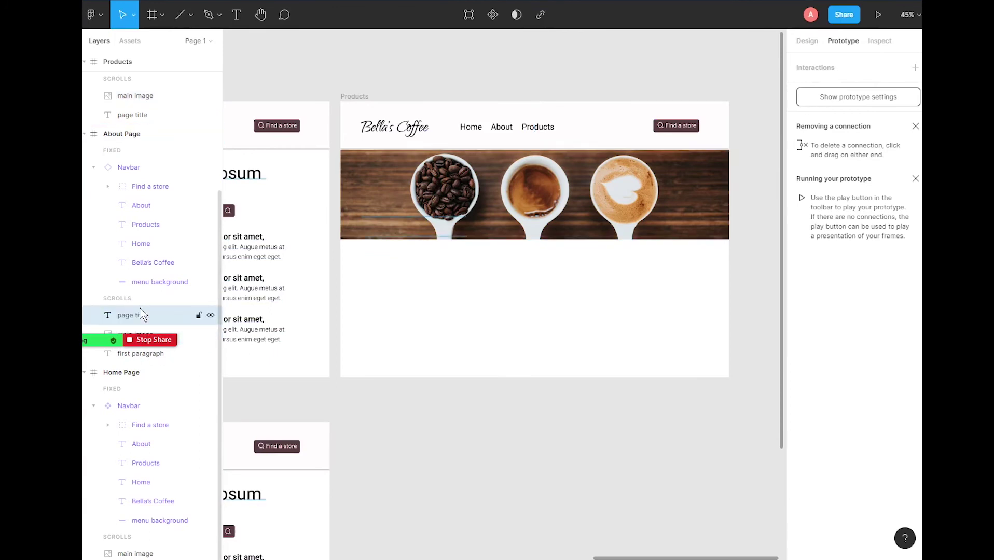
scroll(146, 189, up, 4)
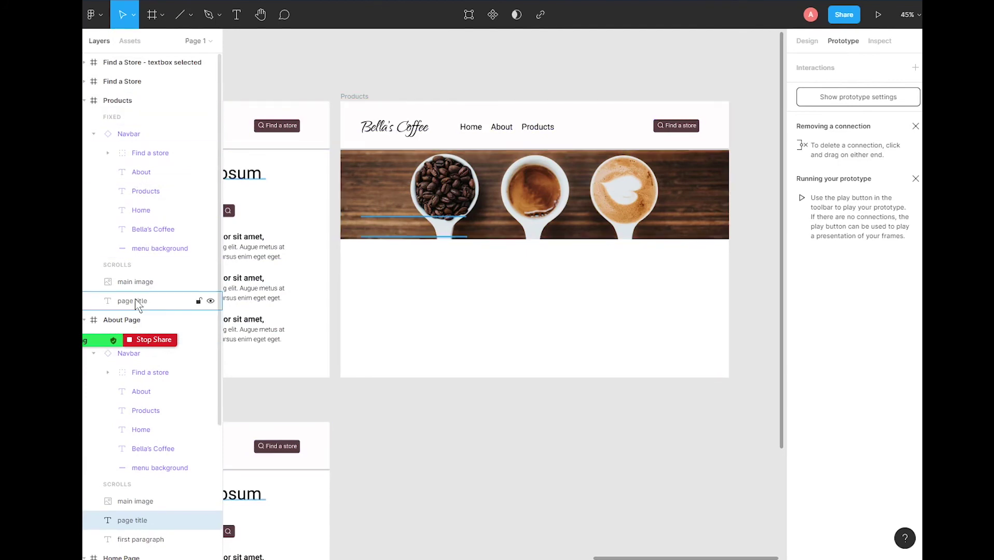
drag(136, 302, 139, 283)
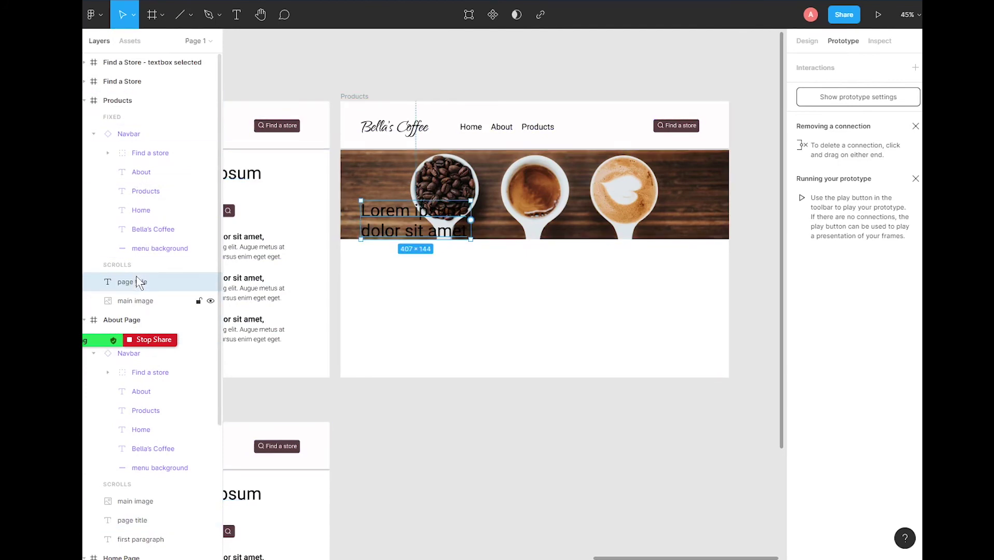
Step: Move the page title just below the coffee banner and replace its text with "Something for everyone."
click(453, 295)
click(403, 213)
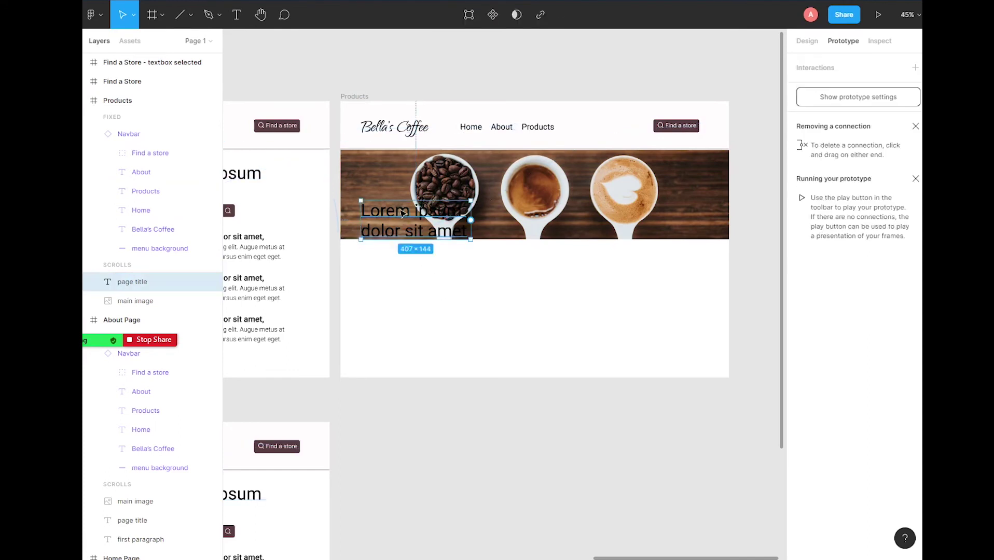
drag(402, 212, 393, 253)
double_click(393, 253)
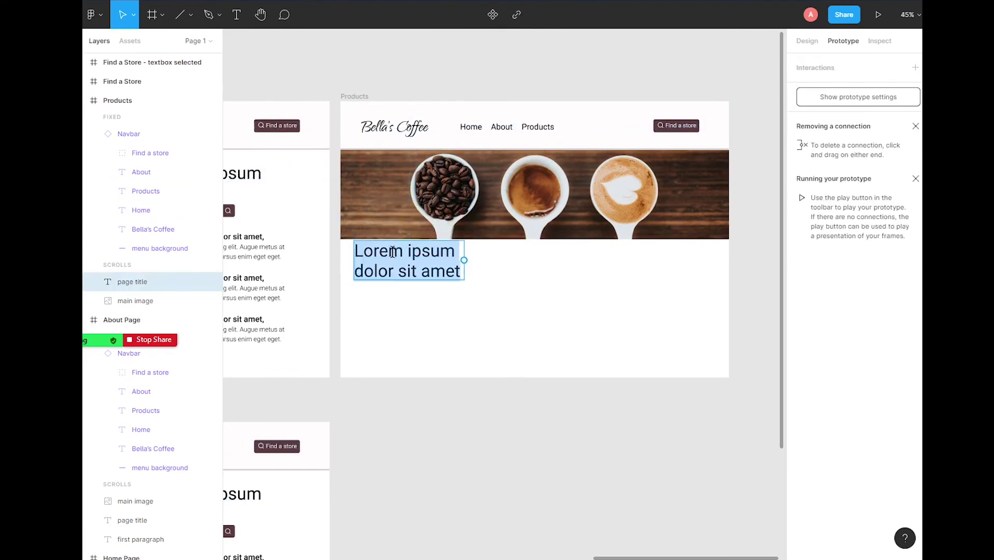
click(460, 276)
drag(460, 276, 317, 255)
text(Something for e)
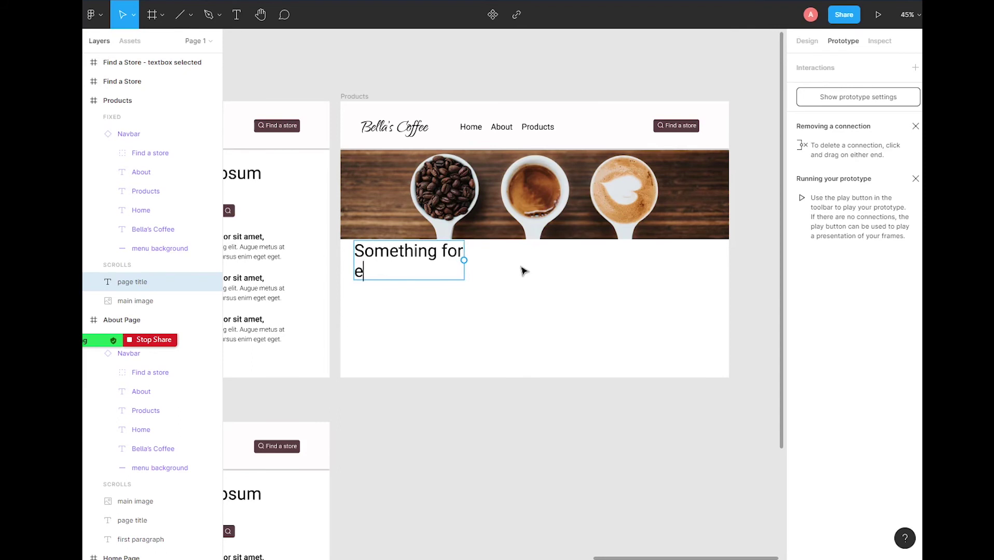
text(veryone.)
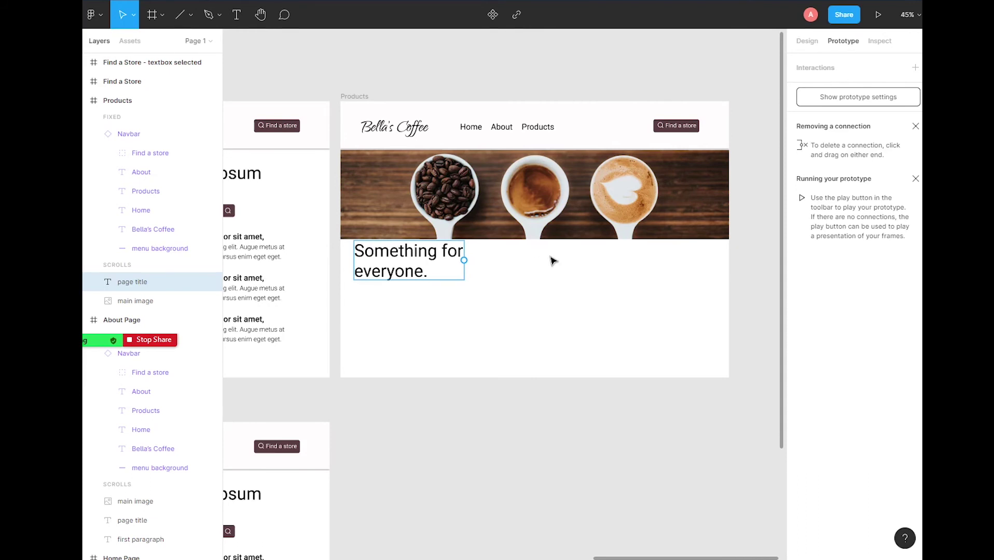
key(Escape)
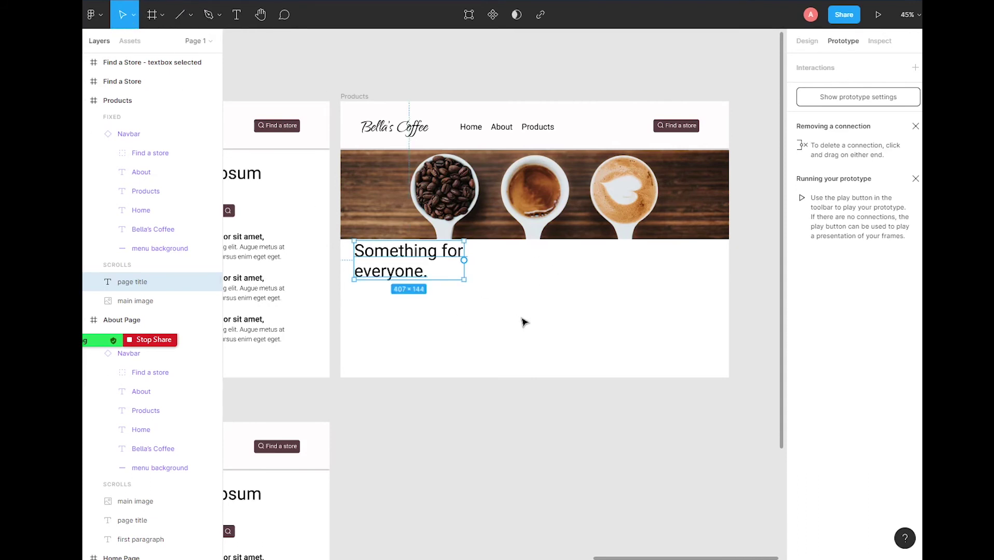
Step: Resize the page title's text box to about 775 × 96 so that the text fits on one line
drag(467, 275, 563, 272)
drag(490, 278, 491, 264)
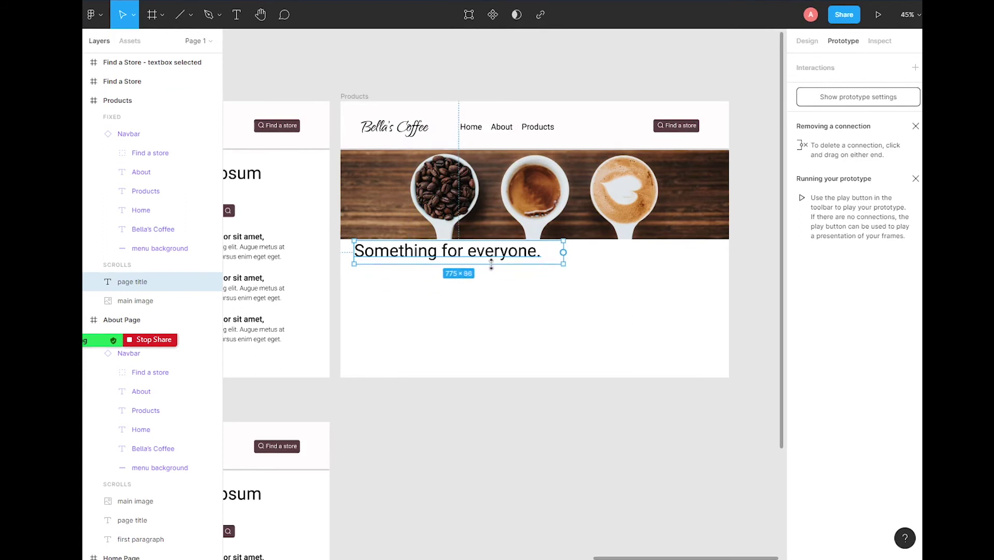
click(594, 349)
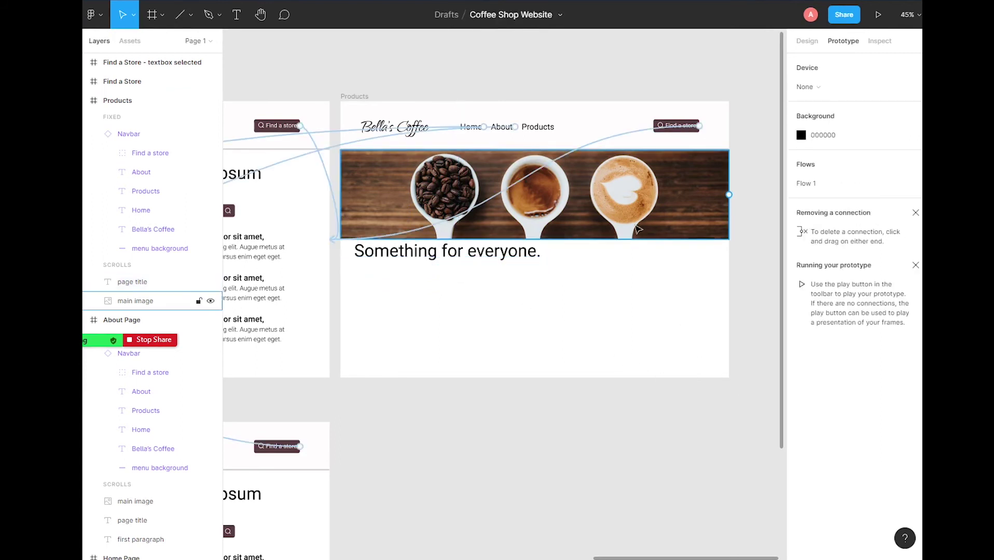
Step: Shorten the coffee banner to a height of about 240 across the page width and open its image fill settings
click(640, 229)
drag(729, 240, 729, 214)
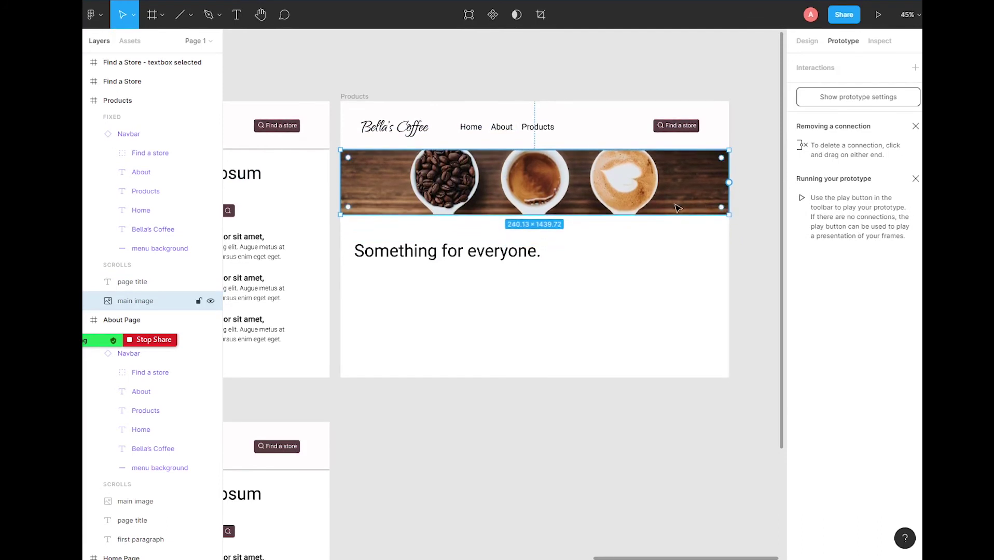
right_click(671, 201)
key(Escape)
click(815, 45)
click(812, 322)
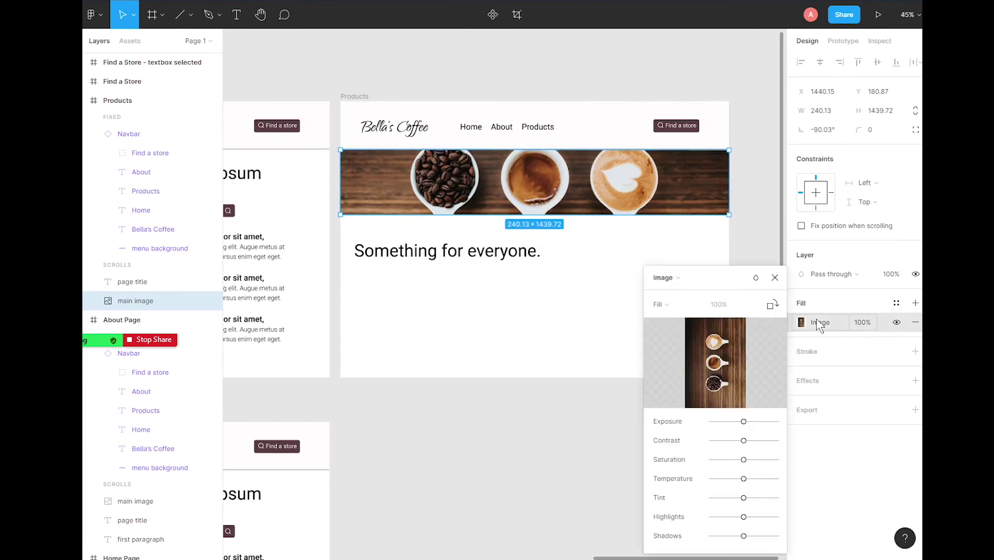
click(692, 309)
click(690, 320)
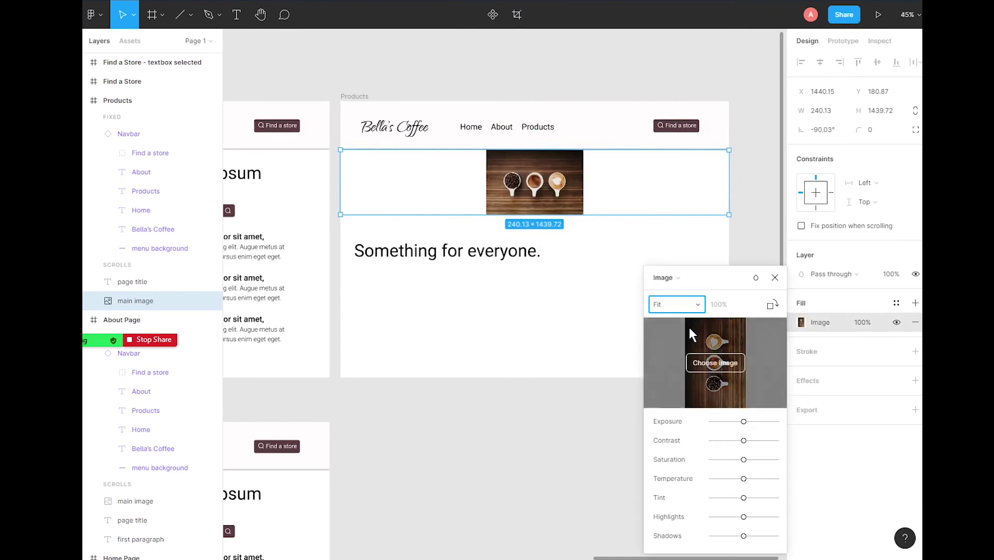
click(694, 305)
click(694, 320)
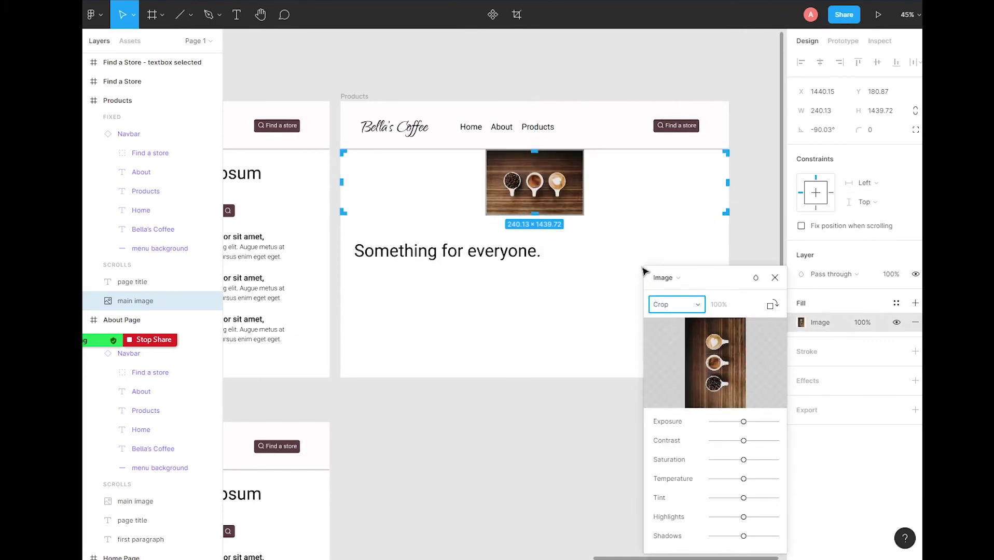
click(693, 308)
click(685, 285)
Step: Set the banner's image fill to Crop and shift the photo slightly down inside the banner to frame the cups
click(694, 305)
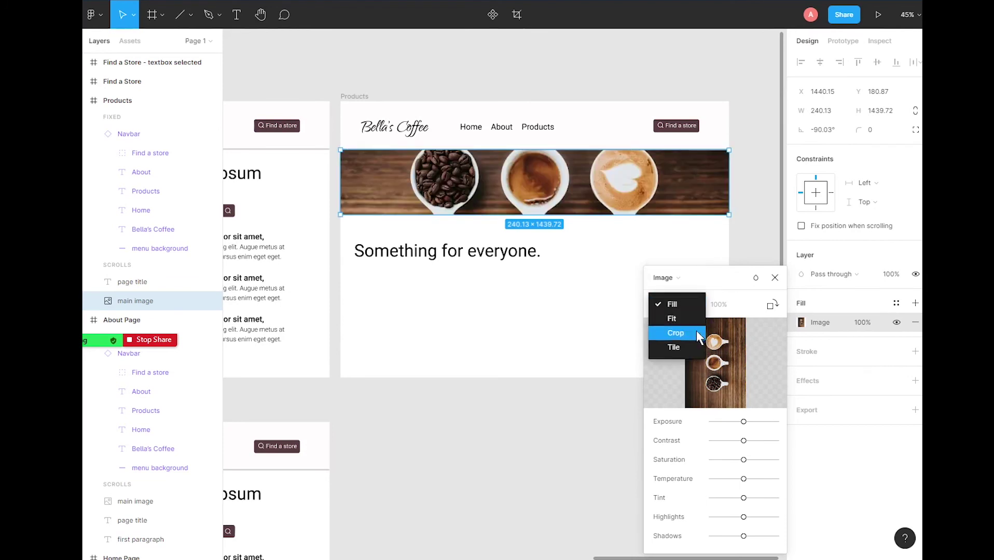
click(697, 331)
drag(593, 183, 592, 191)
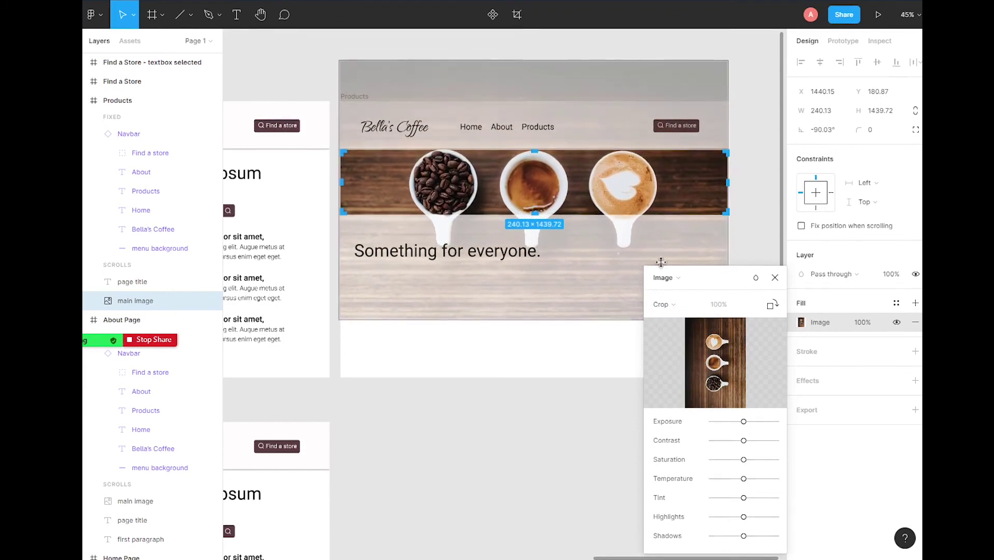
click(775, 279)
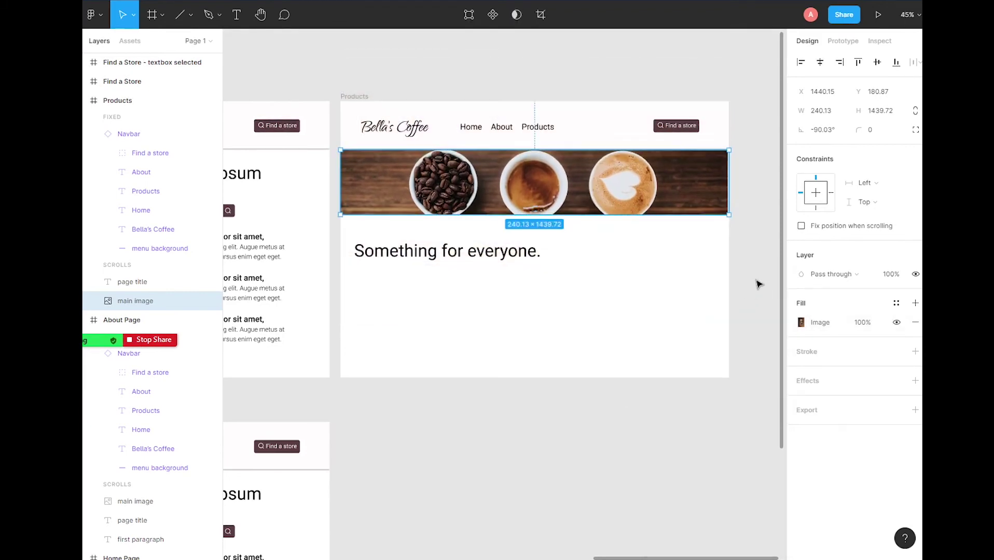
Step: Move the "Something for everyone." title up and slightly left, closer to the shortened banner
click(756, 279)
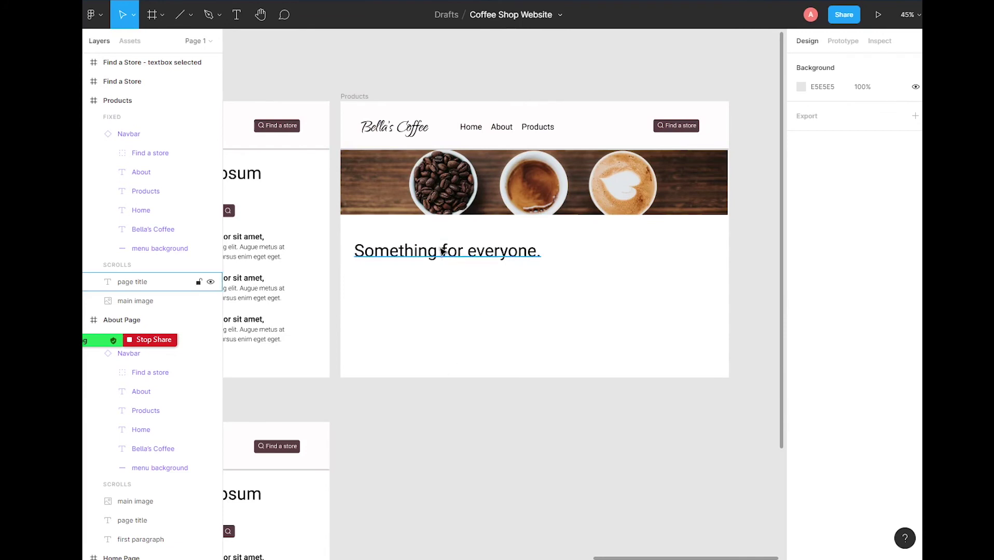
drag(443, 251, 434, 233)
click(661, 445)
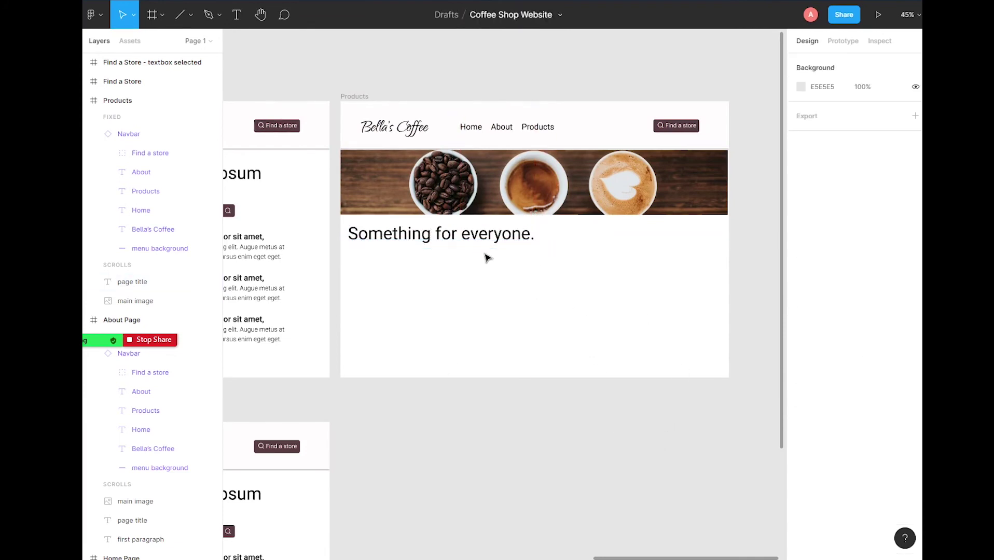
Step: Draw a rectangle of about 292 × 221 below the title, near the left side of the Products frame
click(189, 15)
click(169, 40)
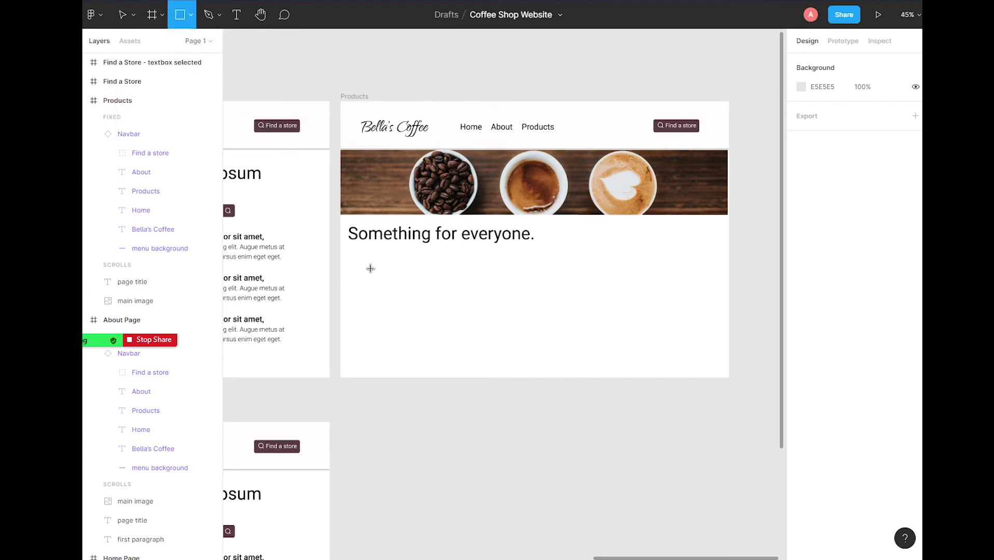
mouse_move(365, 249)
mouse_down()
mouse_move(457, 324)
mouse_move(443, 309)
mouse_up()
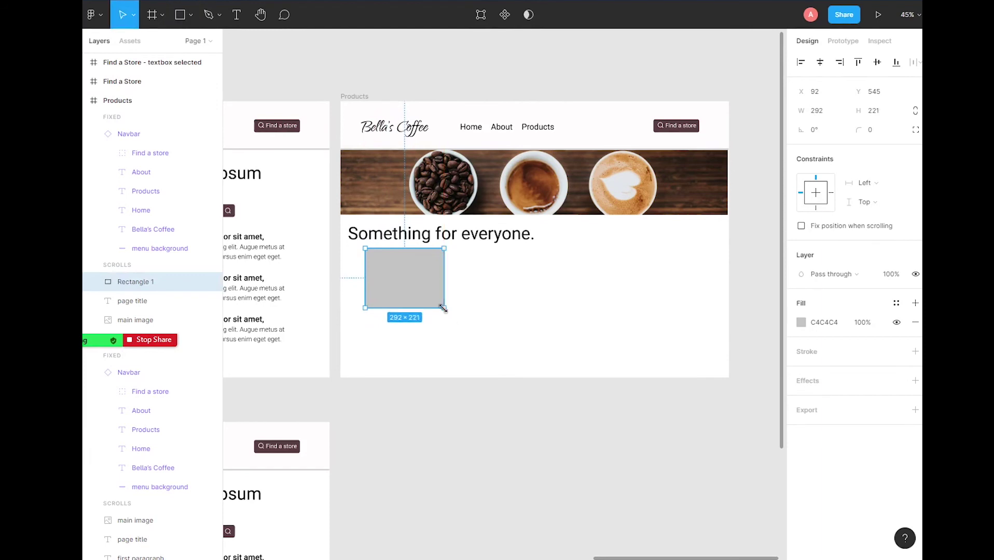
click(514, 298)
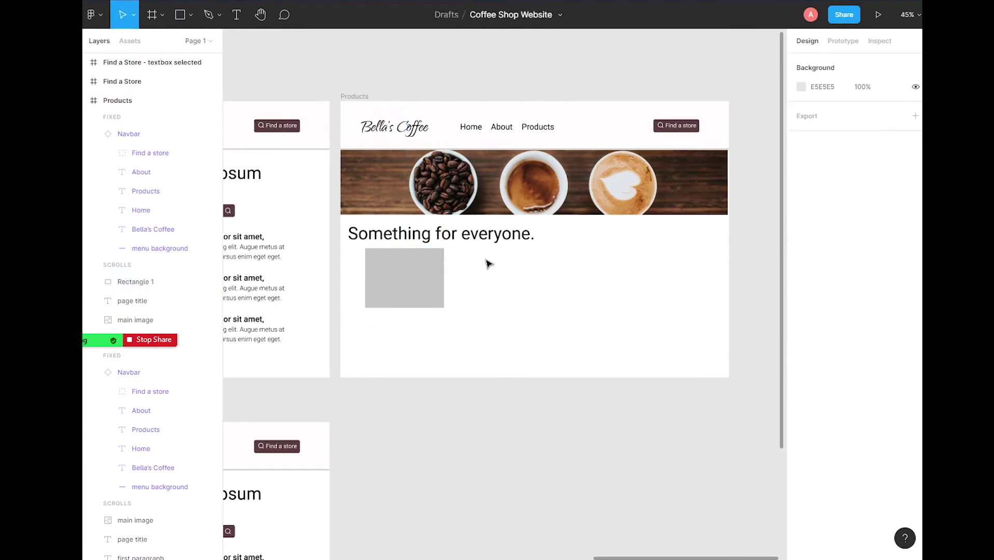
Step: Draw a second, wider rectangle beside the first one, with about the same height and top edge
click(188, 14)
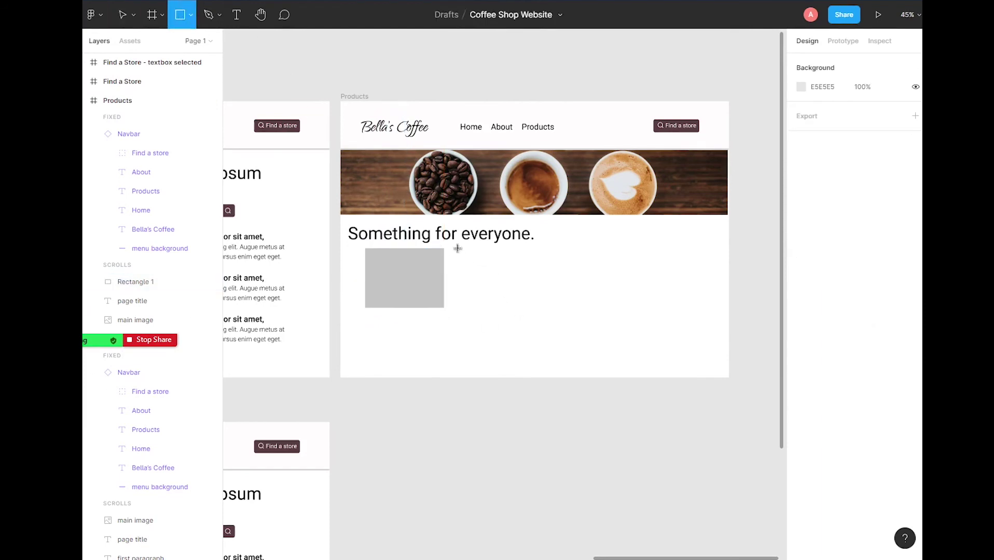
mouse_move(457, 249)
mouse_down()
mouse_move(516, 297)
mouse_move(559, 317)
mouse_move(562, 310)
mouse_up()
click(603, 298)
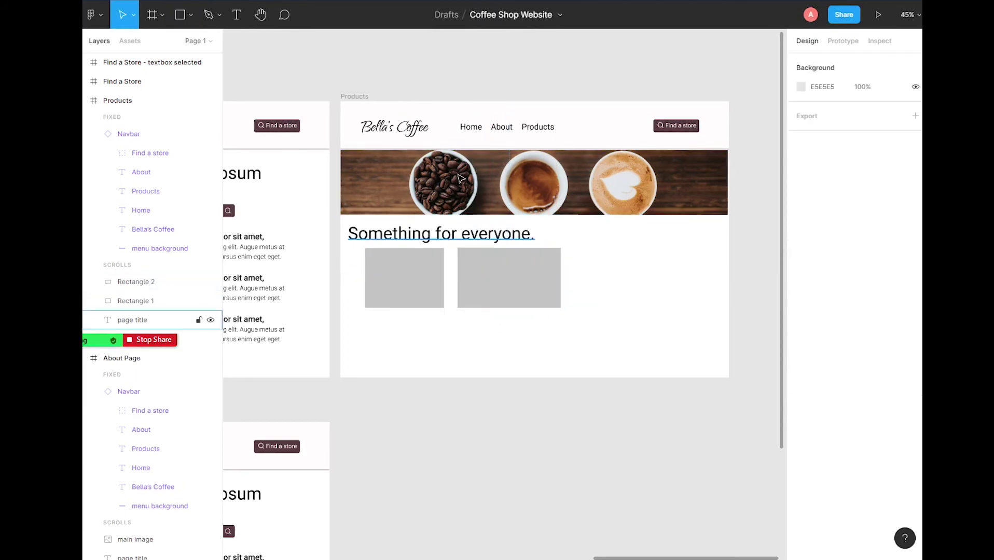
Step: Draw a third rectangle of about 272 × 287 to the right of the second one
click(183, 12)
click(192, 17)
click(179, 41)
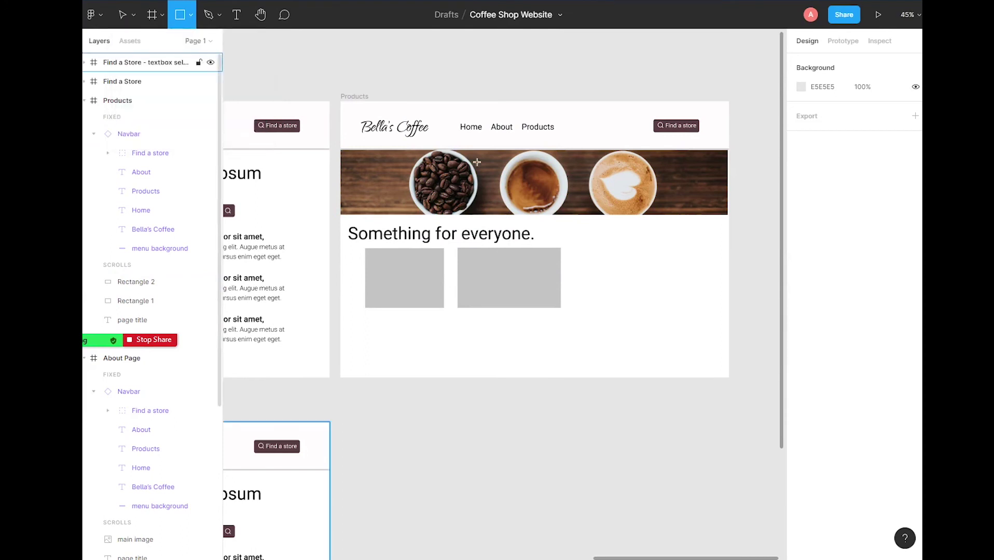
mouse_move(573, 243)
mouse_down()
mouse_move(648, 315)
mouse_move(657, 348)
mouse_move(648, 317)
mouse_up()
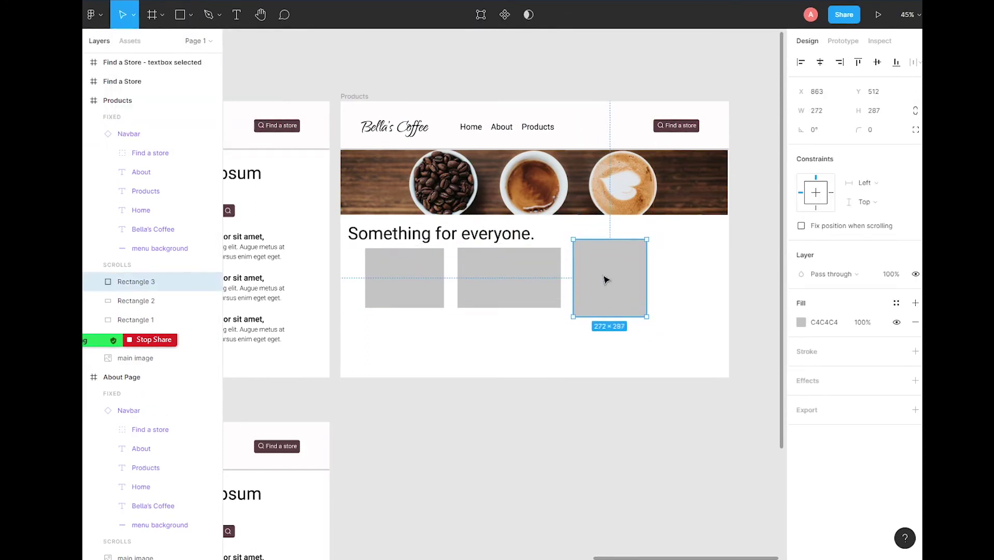
Step: Spread the row across the page by widening the second rectangle to about 485, making it slightly taller, and shifting and widening the third
mouse_move(606, 279)
mouse_down()
mouse_move(607, 291)
mouse_move(674, 292)
mouse_move(600, 297)
mouse_up()
drag(535, 286, 563, 286)
drag(485, 279, 462, 278)
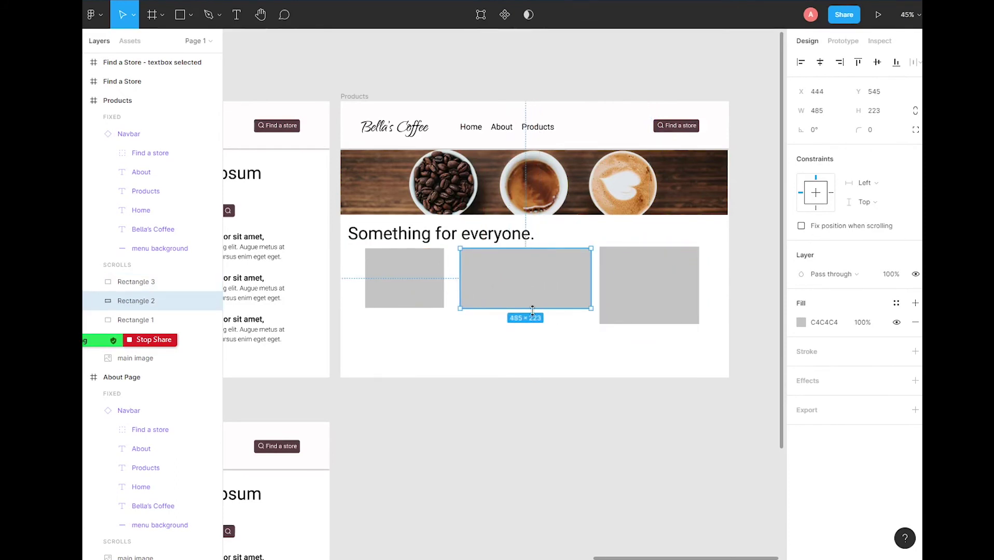
drag(532, 310, 532, 316)
click(537, 368)
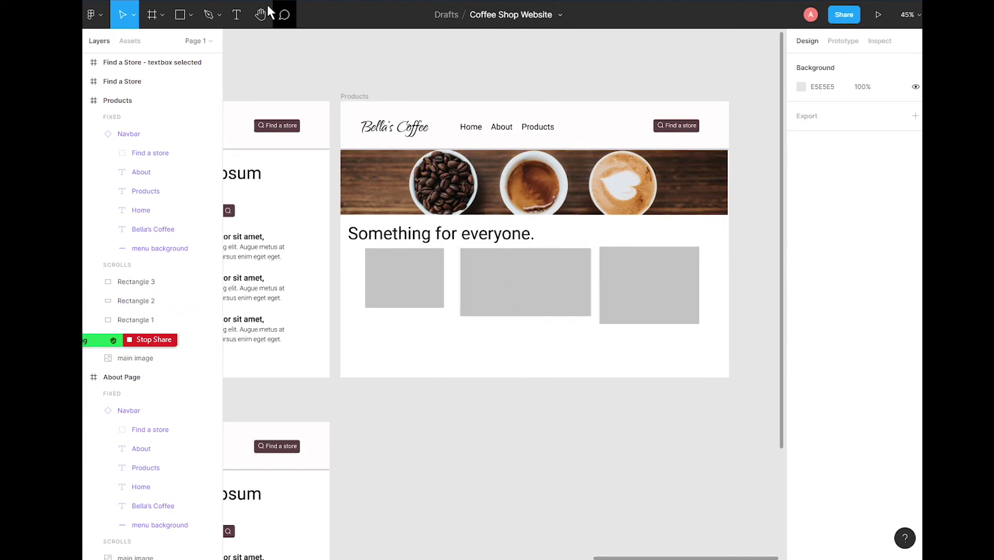
Step: Draw a fourth rectangle directly below the first one, about as wide and slightly shorter
click(180, 15)
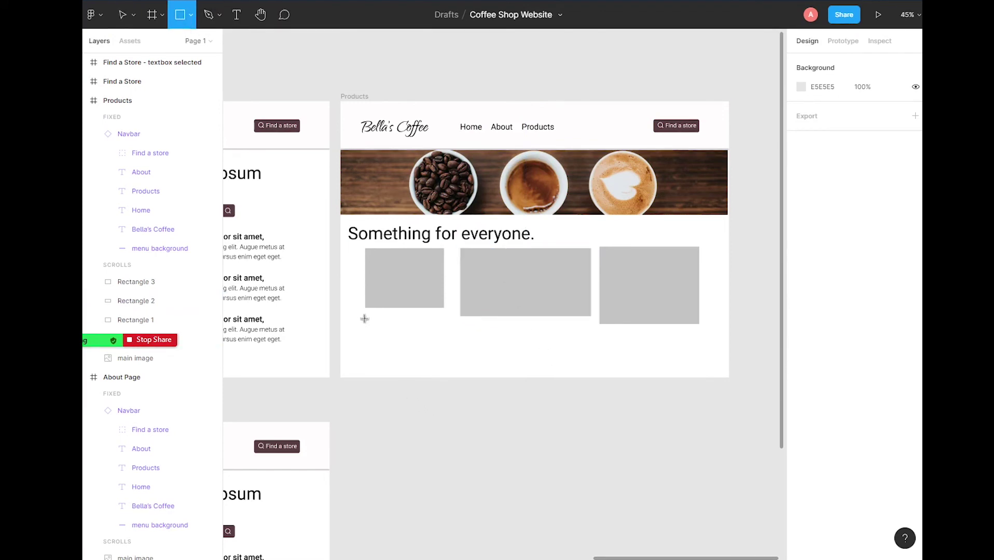
drag(364, 319, 440, 371)
click(477, 373)
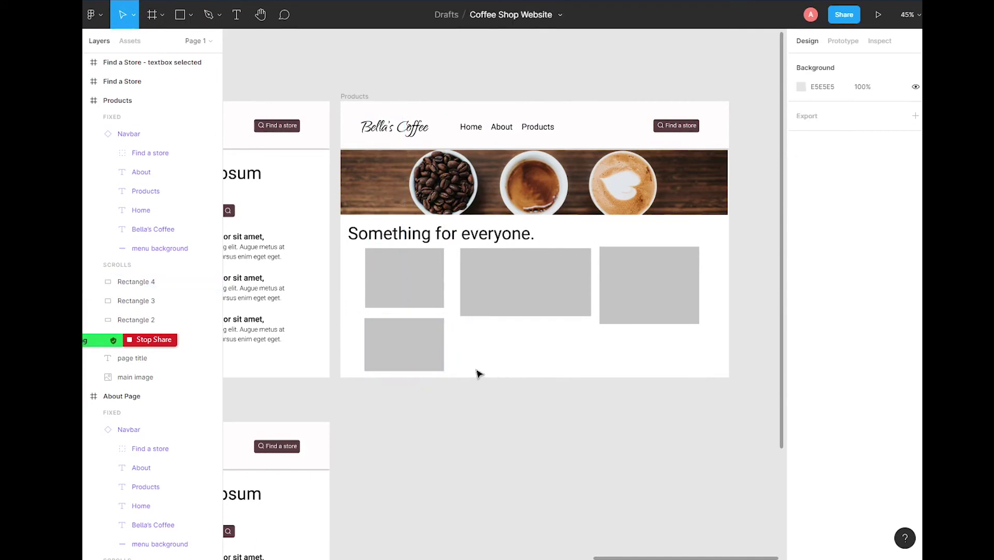
Step: Duplicate the fourth rectangle and place the copy beside it, aligned with the left edge of the second rectangle above
click(389, 363)
key(ctrl+c)
key(ctrl+v)
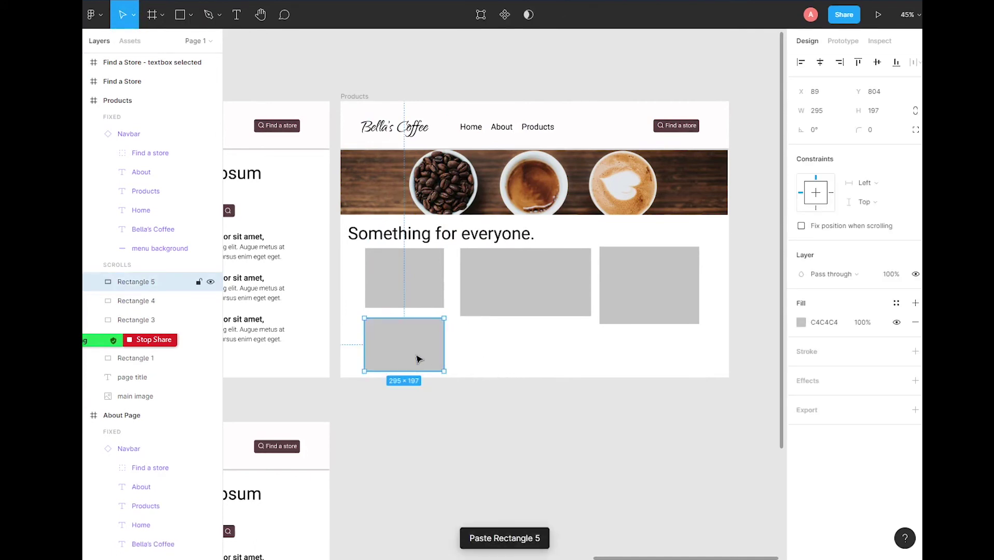
drag(418, 359, 514, 360)
drag(461, 321, 460, 319)
Step: Shorten the second rectangle to a height of 221 so it matches the first one
click(517, 310)
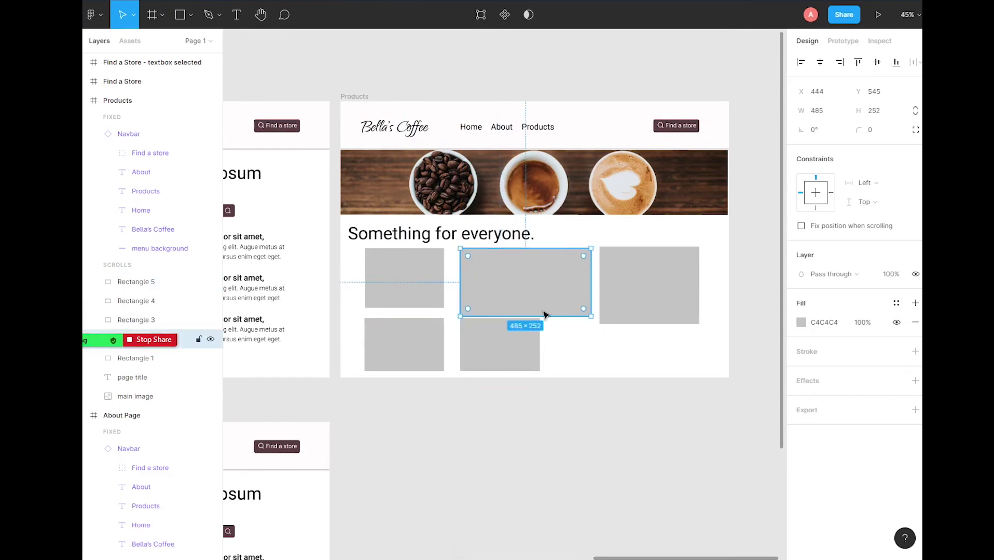
drag(529, 313, 524, 291)
click(579, 372)
Step: Reduce the third rectangle's height to about 283 and shift it slightly to the right
click(649, 302)
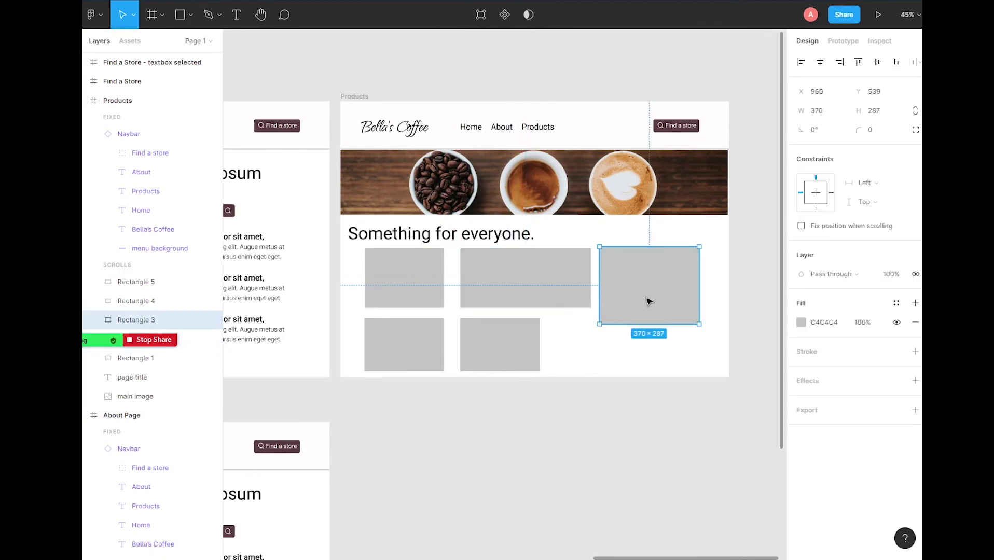
mouse_move(653, 326)
mouse_down()
mouse_move(653, 358)
mouse_move(651, 322)
mouse_up()
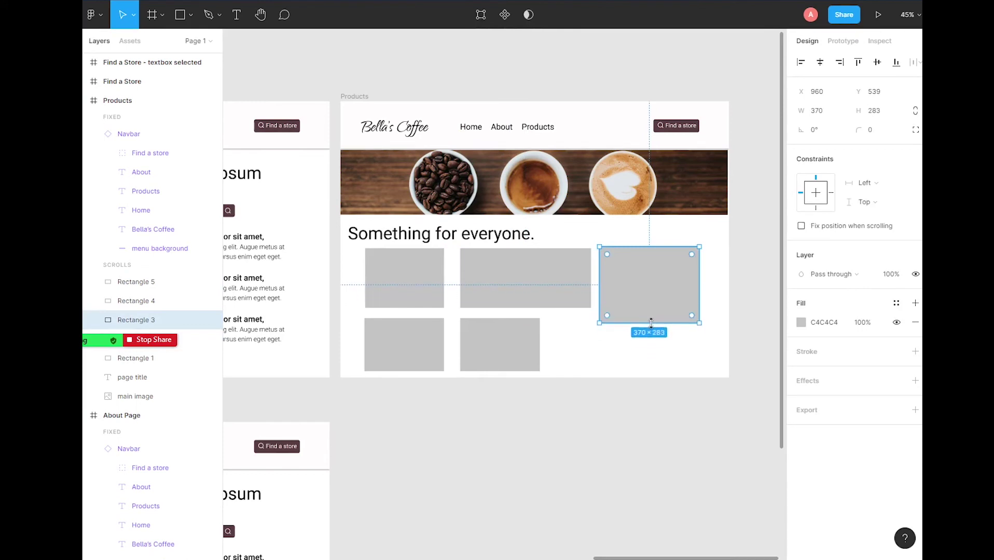
click(695, 359)
drag(658, 291, 663, 284)
click(672, 425)
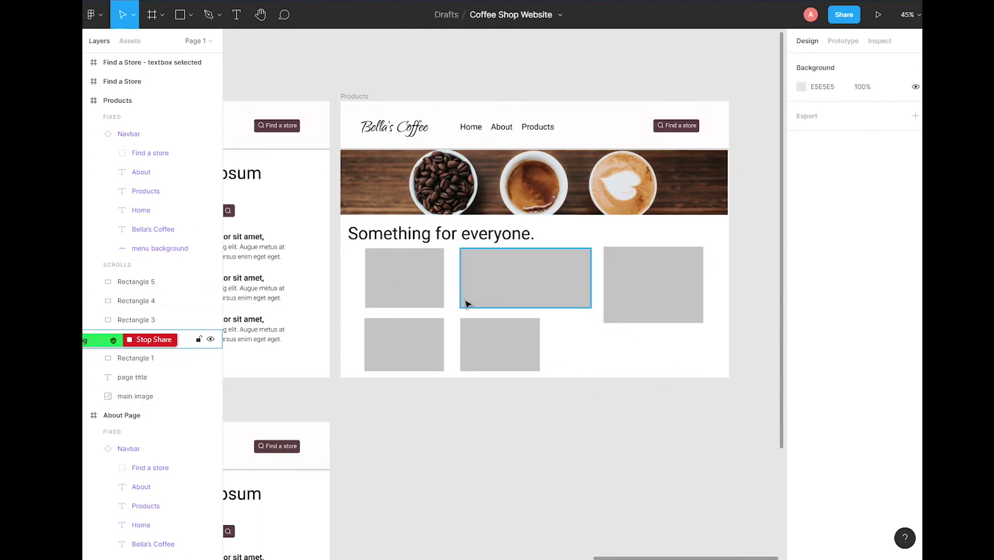
Step: Select the first rectangle, run the Unsplash plugin and search it for coffee photos
click(397, 268)
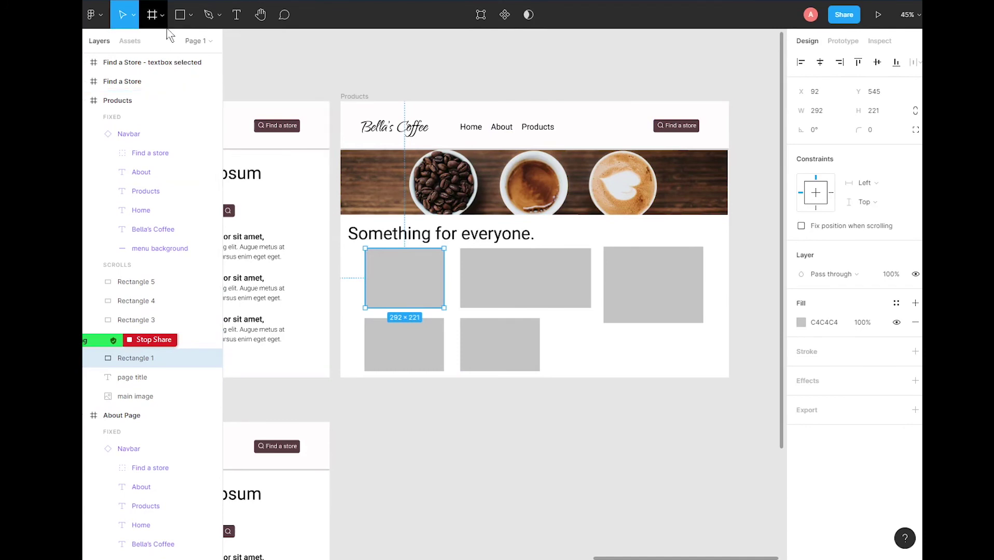
click(97, 11)
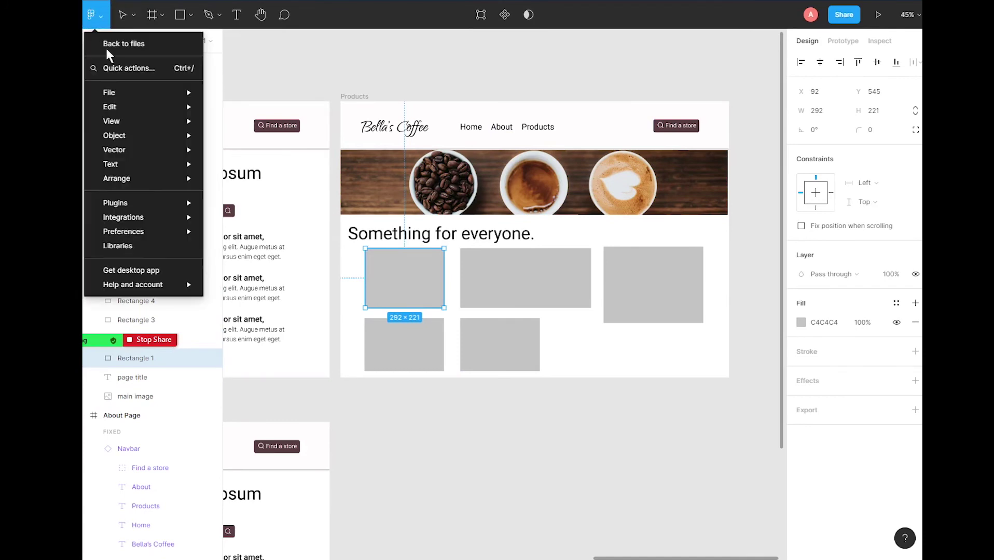
mouse_move(133, 168)
mouse_move(143, 202)
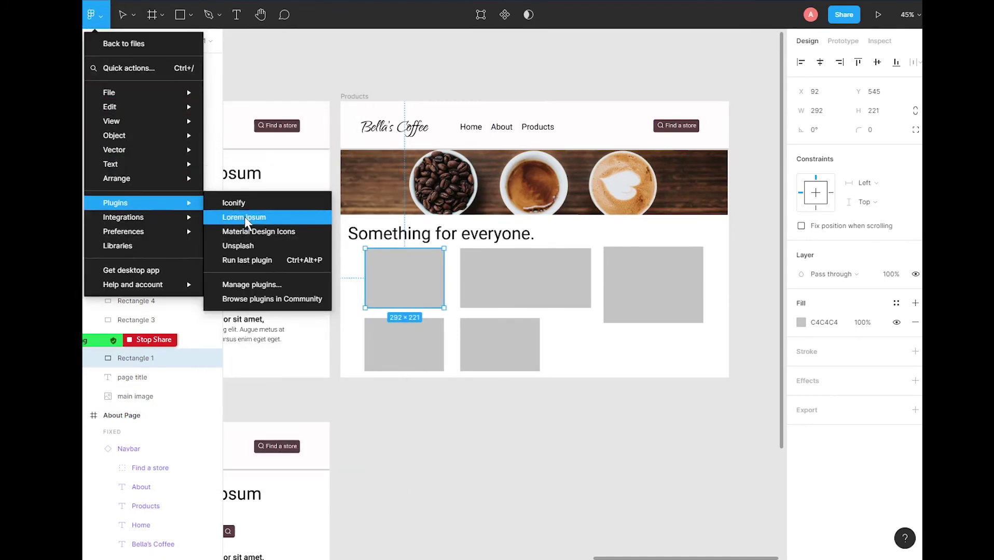
click(261, 247)
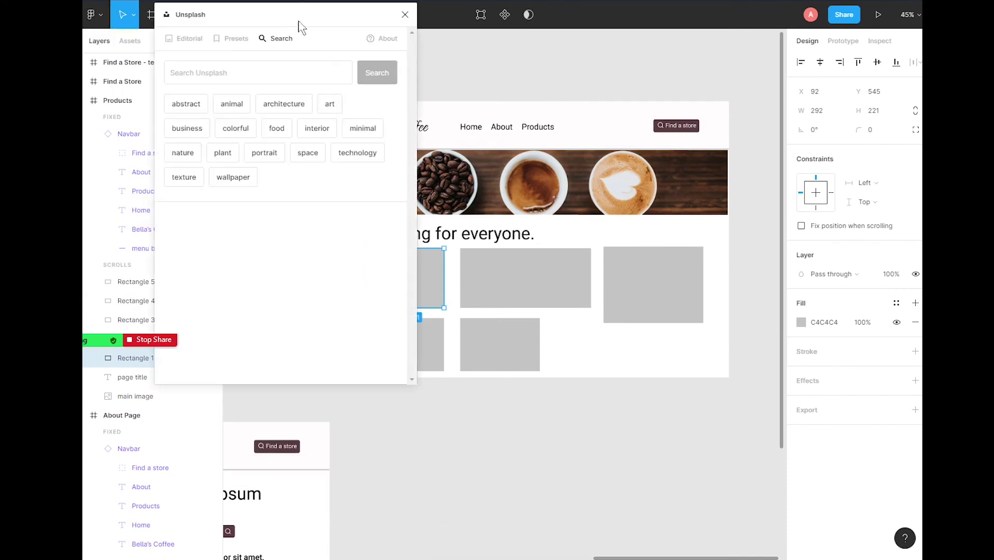
drag(283, 17, 762, 82)
click(748, 135)
text(co)
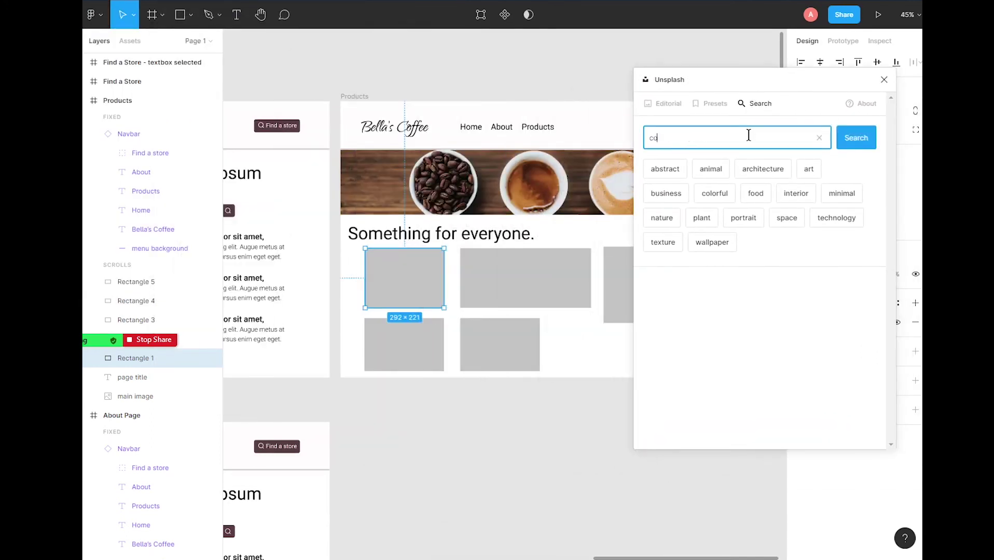
text(ffee)
key(Return)
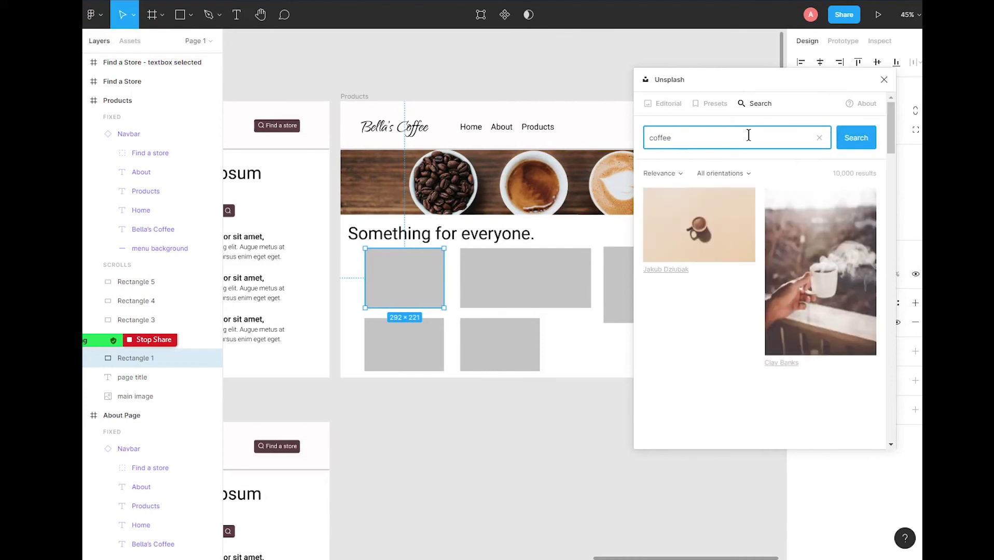
Step: Fill the first rectangle with the photo of a latte in a white cup on a blue saucer
scroll(825, 275, down, 10)
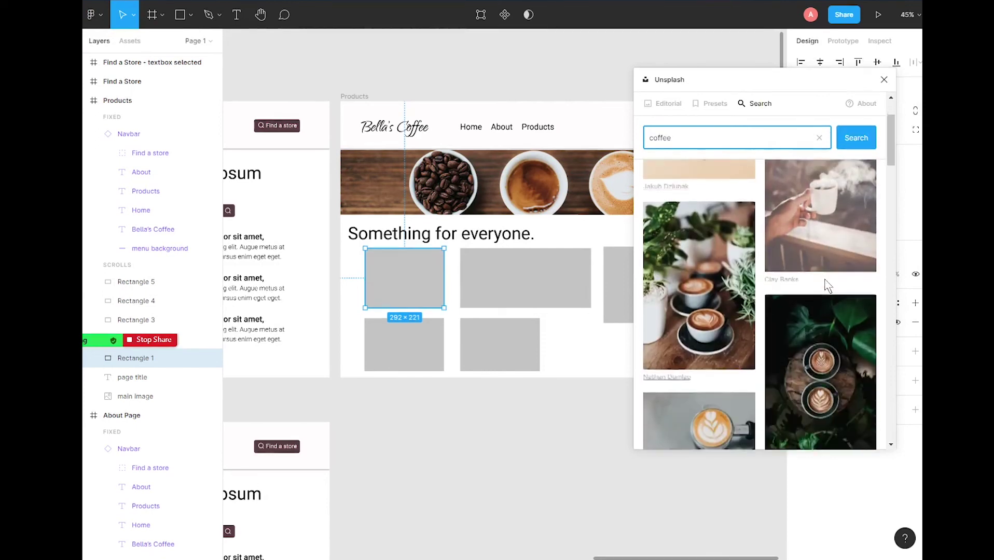
scroll(825, 300, down, 5)
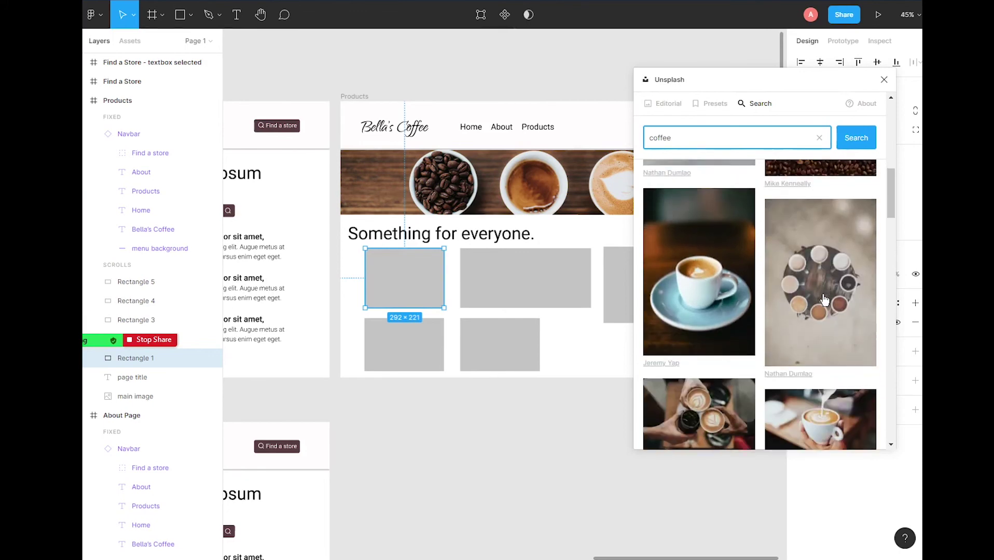
scroll(718, 332, up, 2)
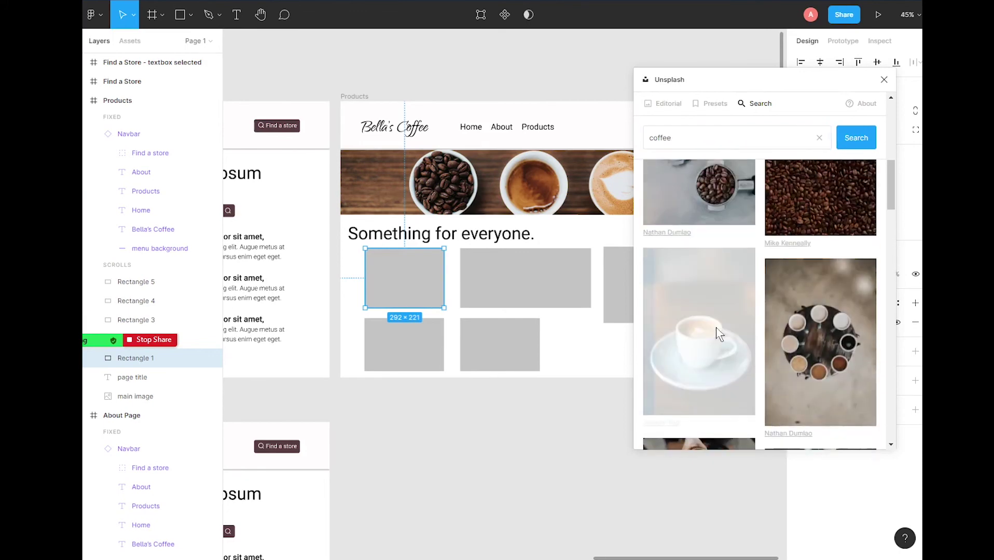
click(718, 332)
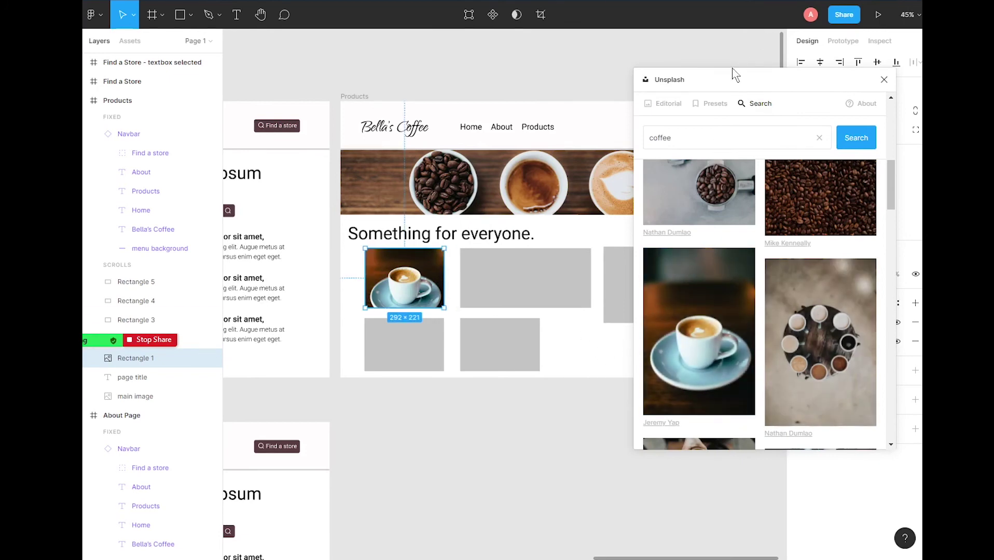
Step: Fill the second rectangle with the overhead photo of a ring of cups and the fourth with the portafilter and coffee beans photo
click(536, 263)
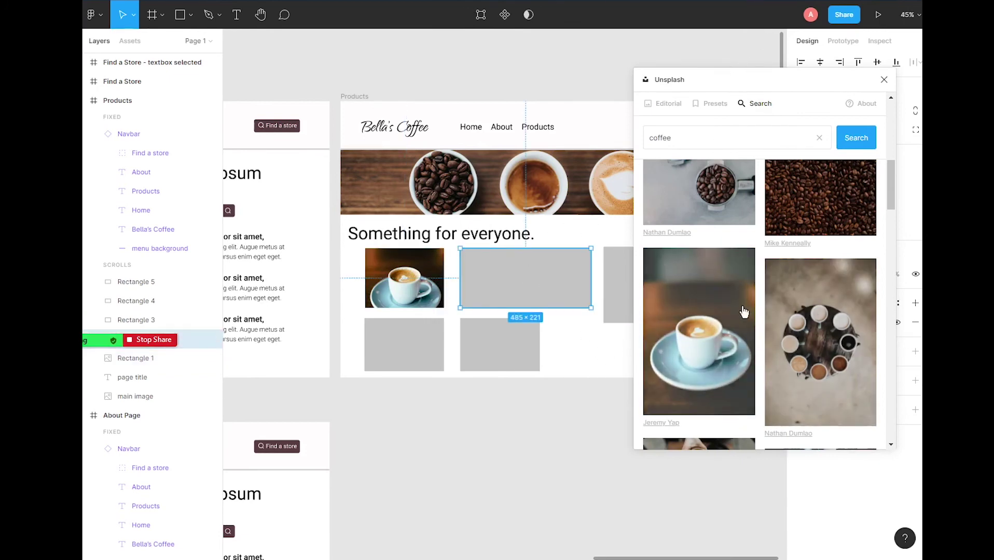
click(811, 356)
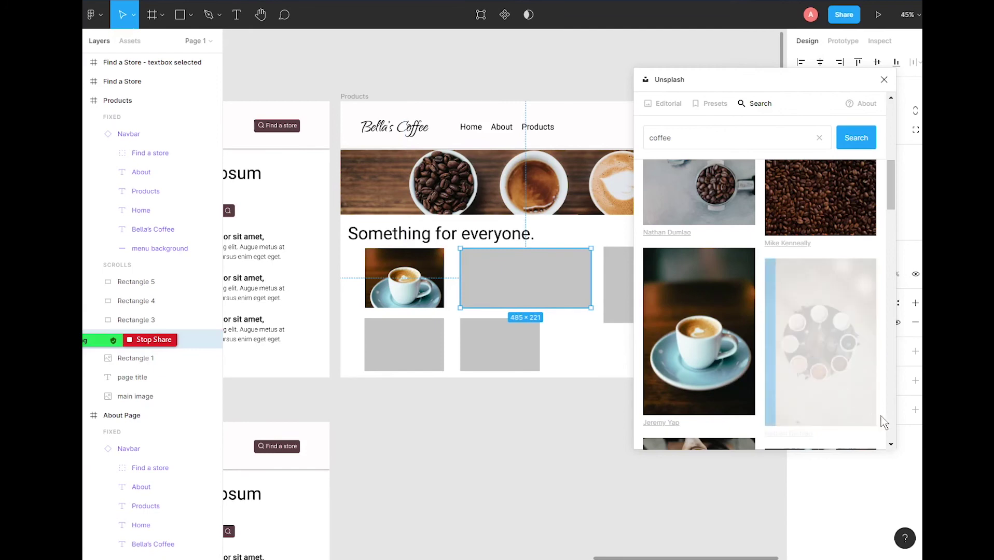
click(400, 339)
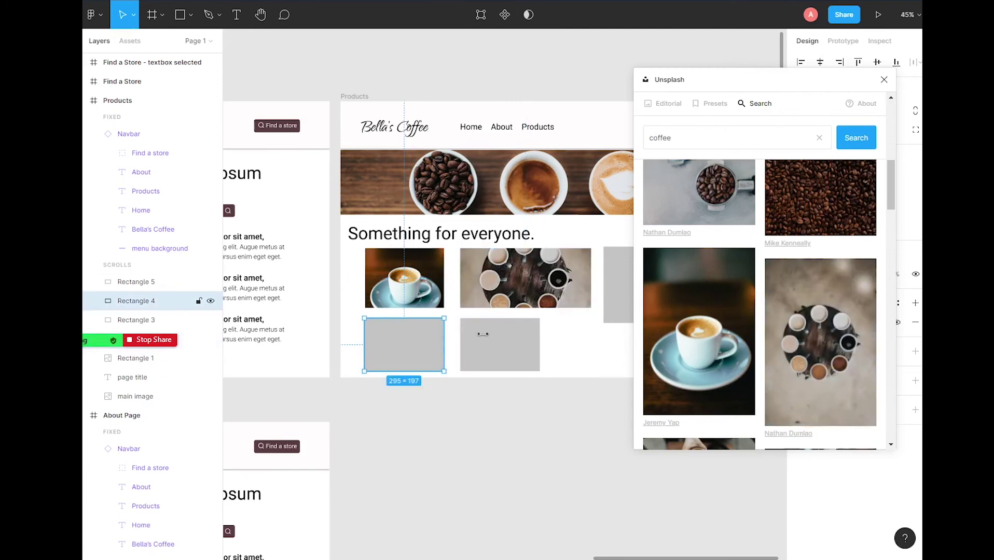
click(734, 180)
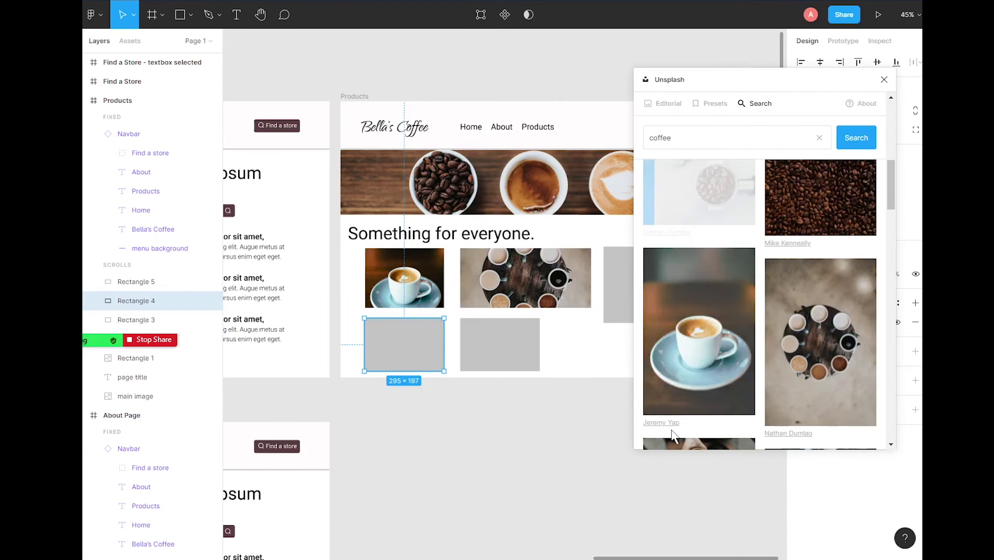
Step: Fill the fifth rectangle with the photo of milk being poured into a handheld cup of coffee
click(527, 343)
scroll(721, 249, down, 5)
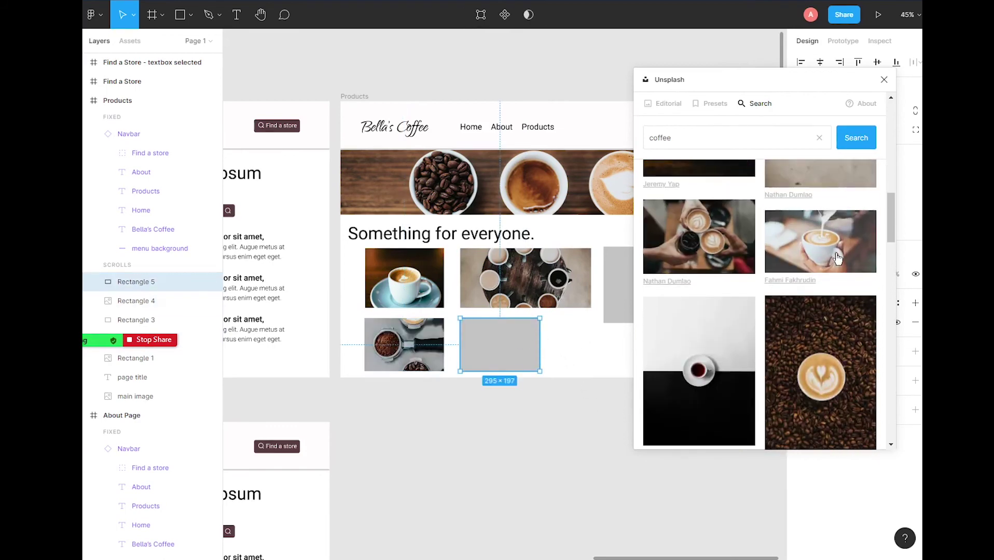
click(838, 258)
Step: Fill the third rectangle with the photo of coffee streaming into a white cup, and close the Unsplash plugin
double_click(620, 291)
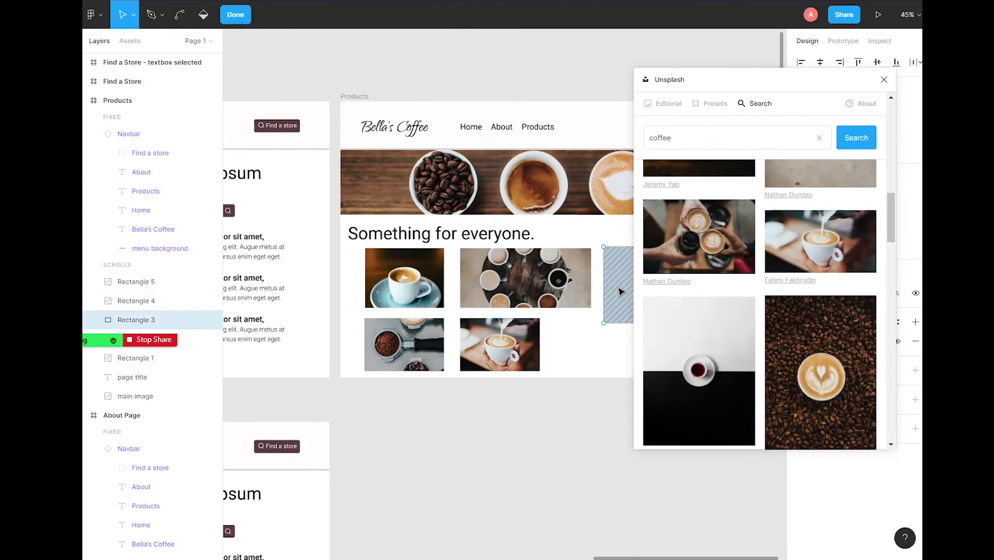
scroll(732, 304, down, 2)
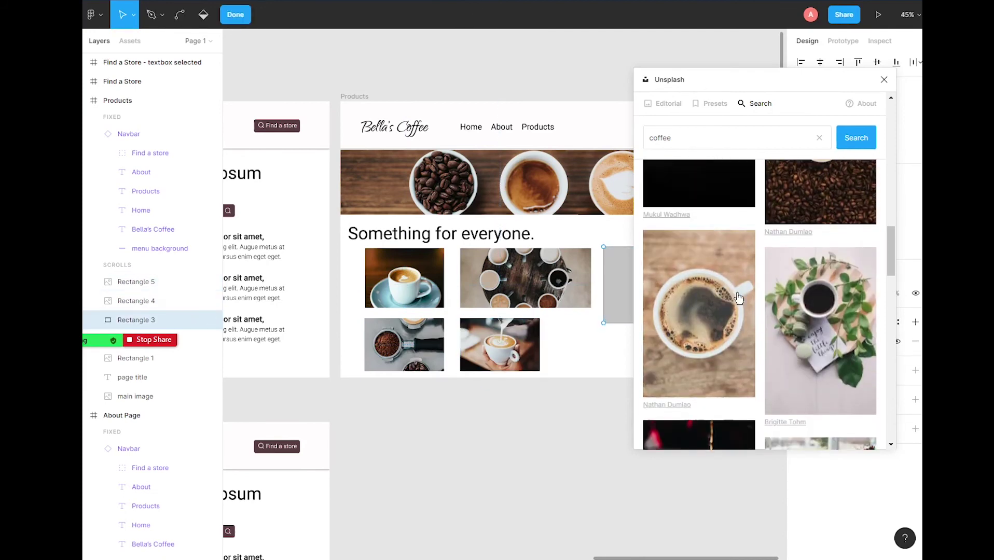
scroll(849, 326, down, 5)
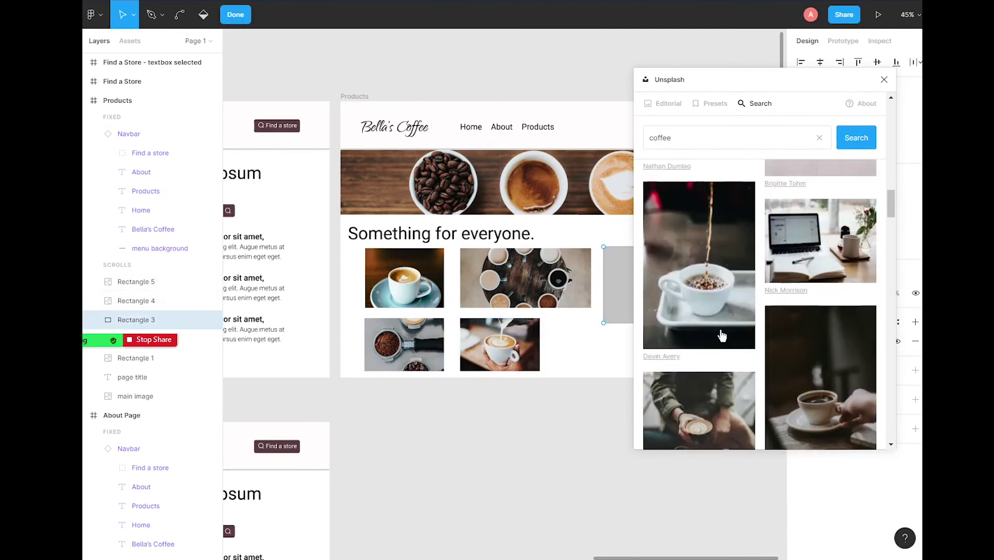
click(715, 297)
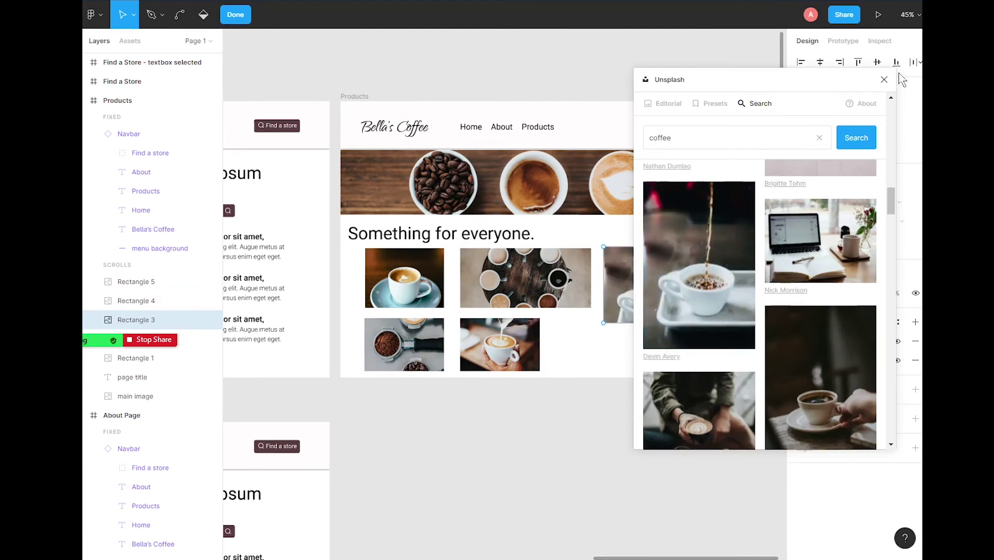
click(884, 80)
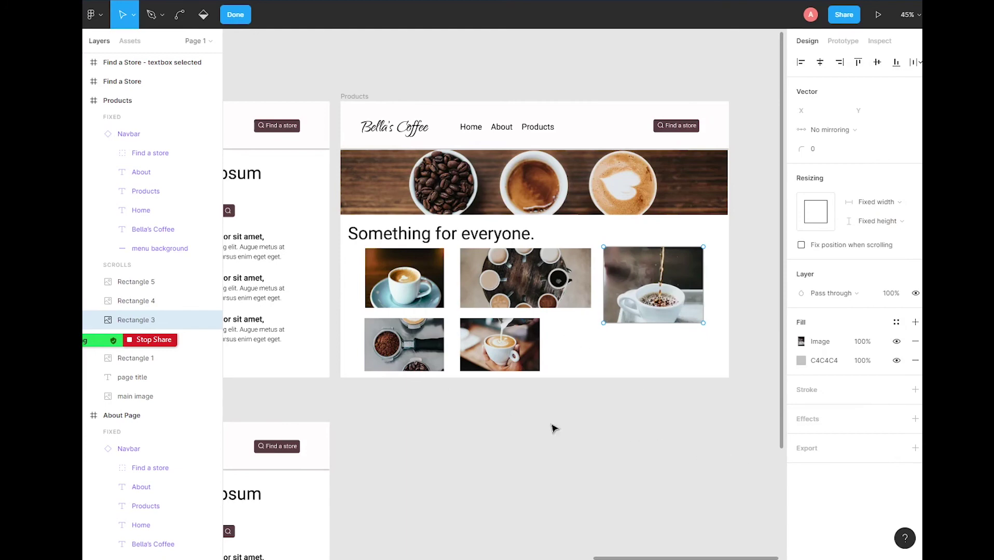
Step: Set the fourth rectangle's image fill to Crop and shift the photo down so the latte and ground coffee are framed
click(450, 310)
click(410, 337)
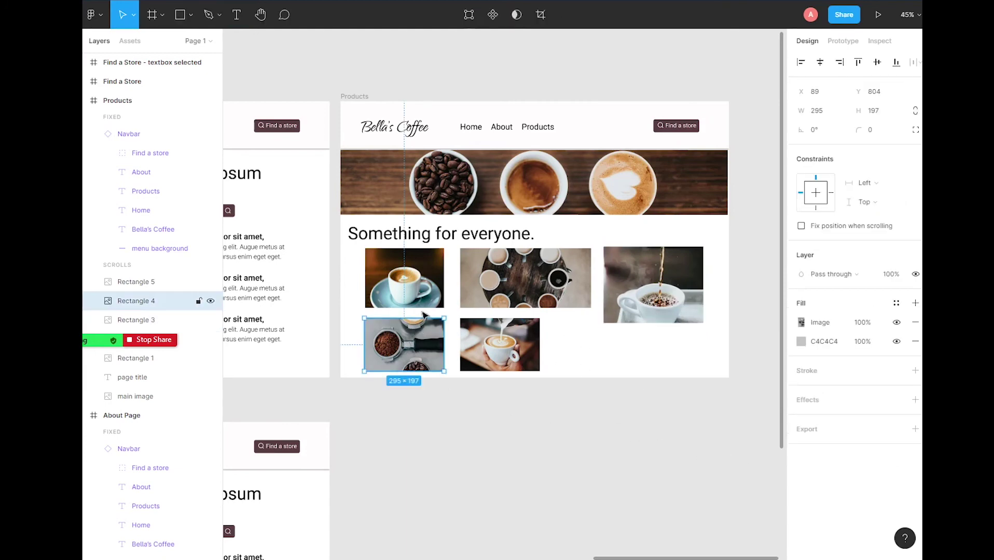
click(823, 323)
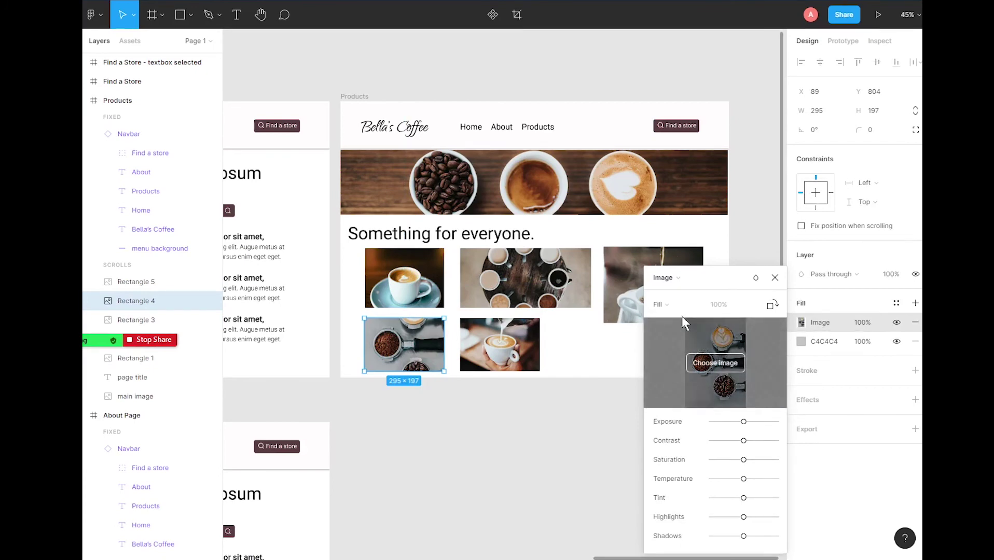
click(672, 305)
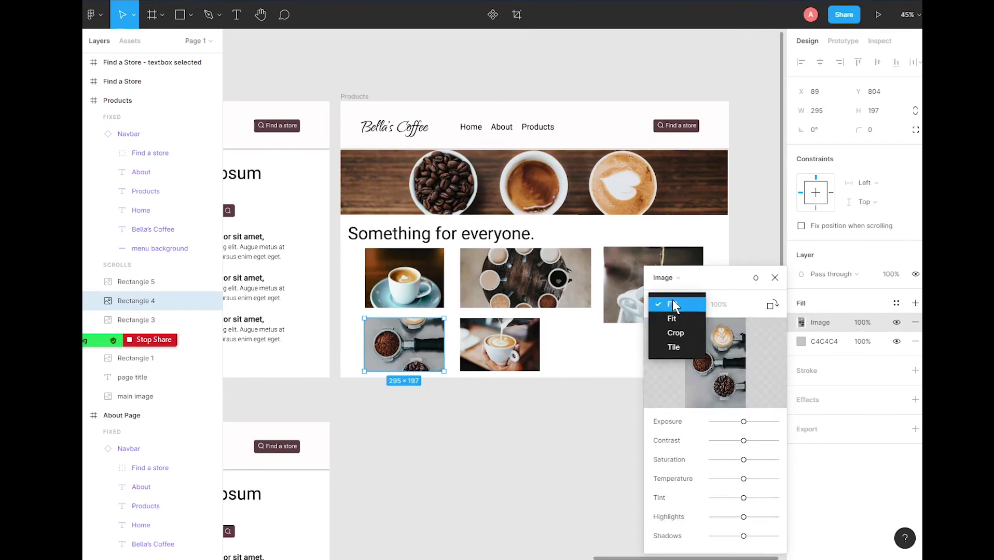
click(677, 333)
drag(407, 360, 410, 367)
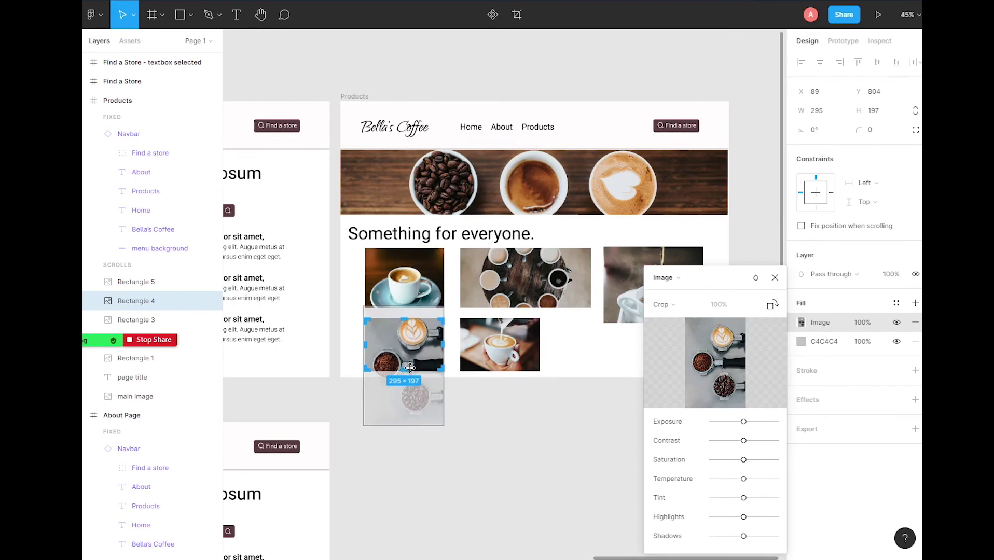
click(513, 443)
click(514, 444)
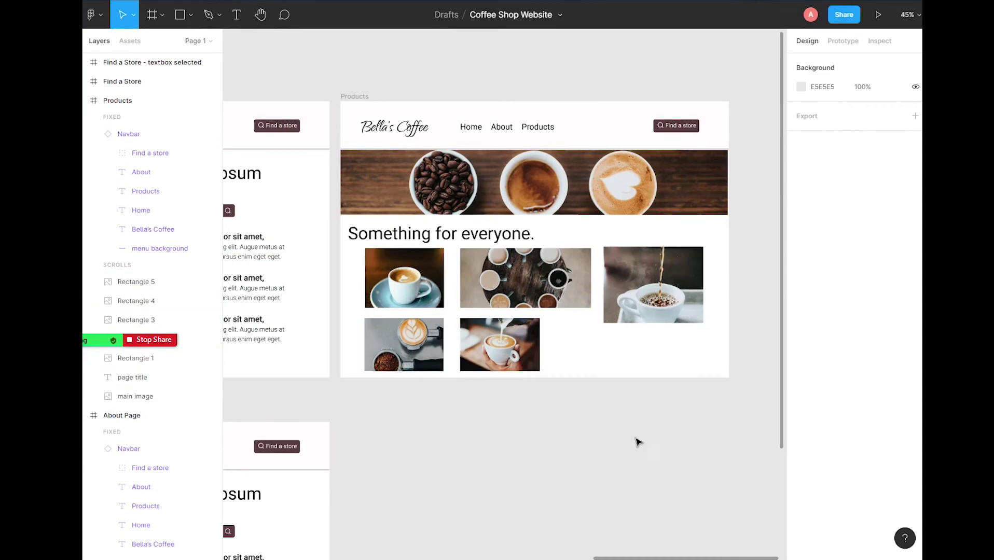
Step: Paste a copy of the About Page frame and place it directly below the Products frame, at X 3720, Y 677
scroll(633, 469, up, 2)
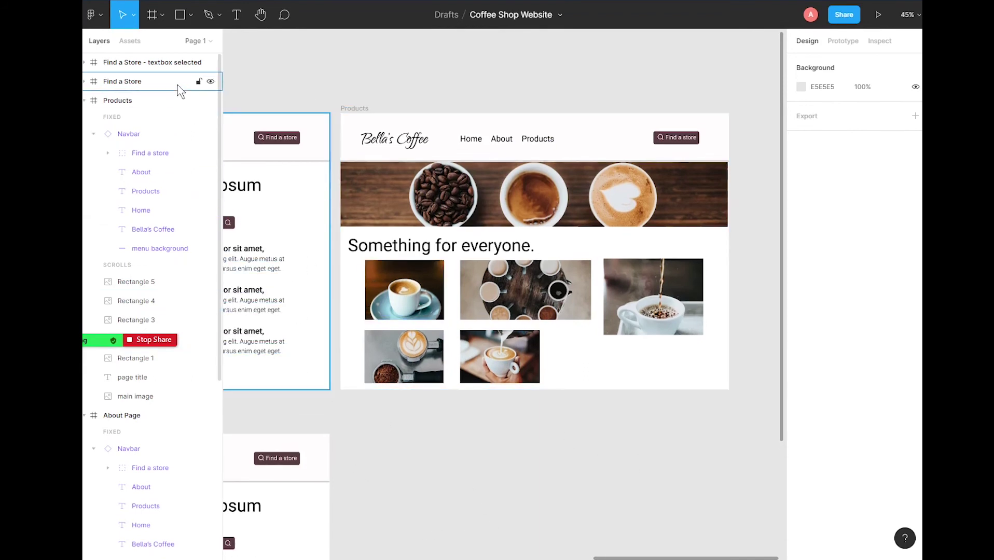
click(151, 418)
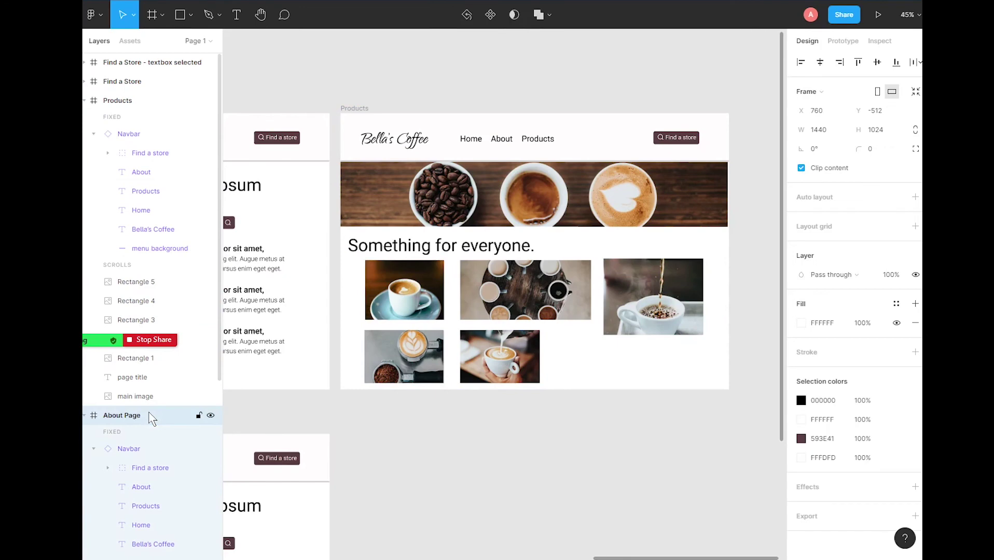
key(ctrl+v)
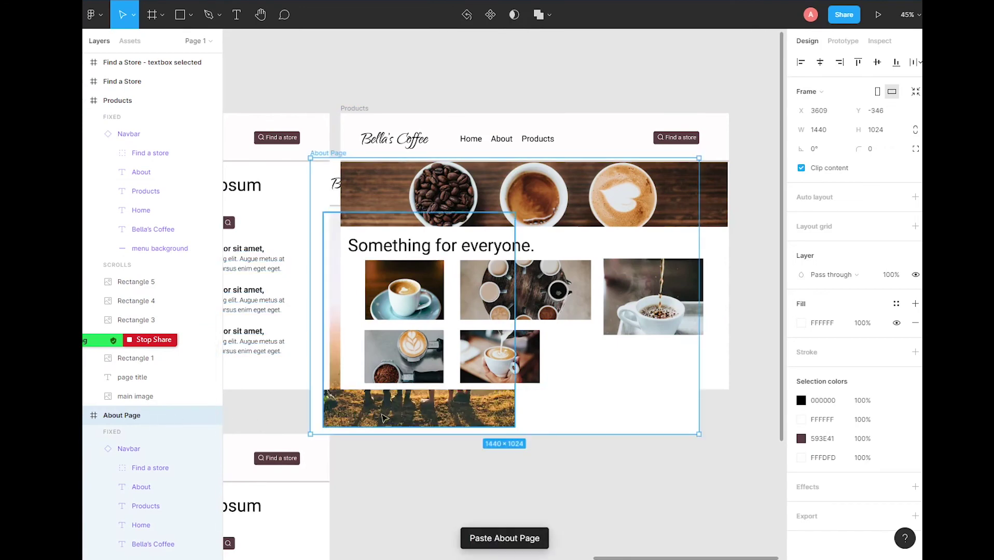
drag(332, 166, 351, 543)
scroll(579, 299, down, 5)
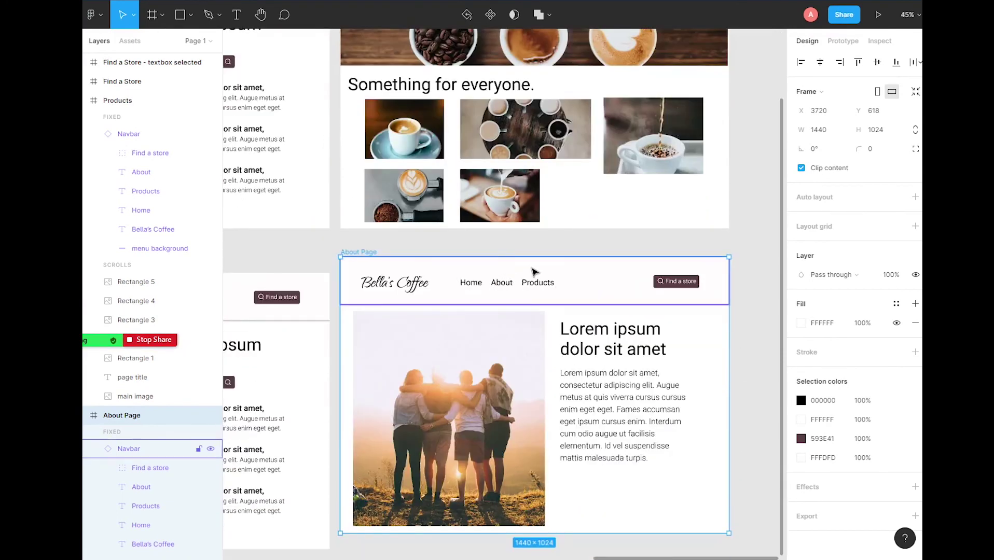
drag(616, 270, 614, 283)
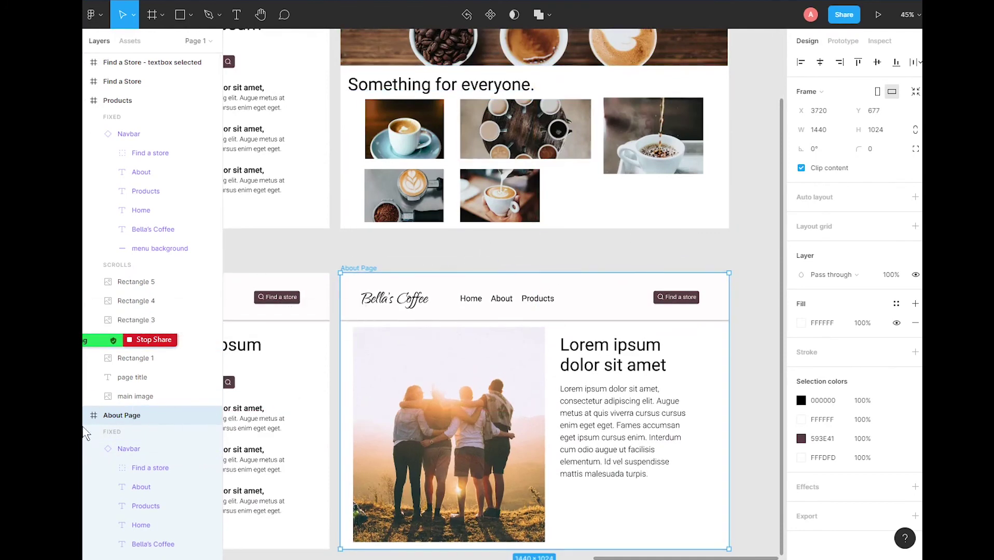
Step: Rename the copied About Page frame as "A product page"
double_click(138, 418)
text(A product)
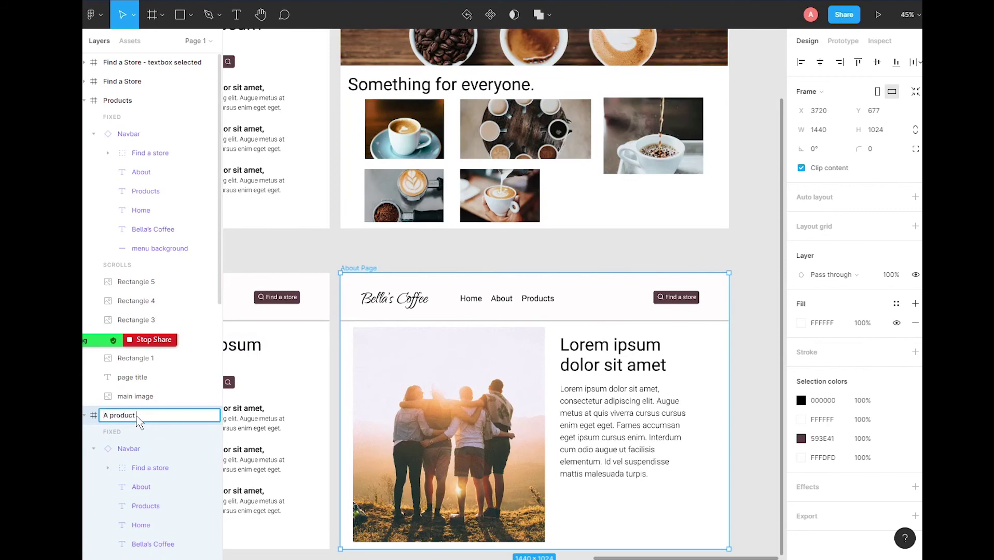
key(Return)
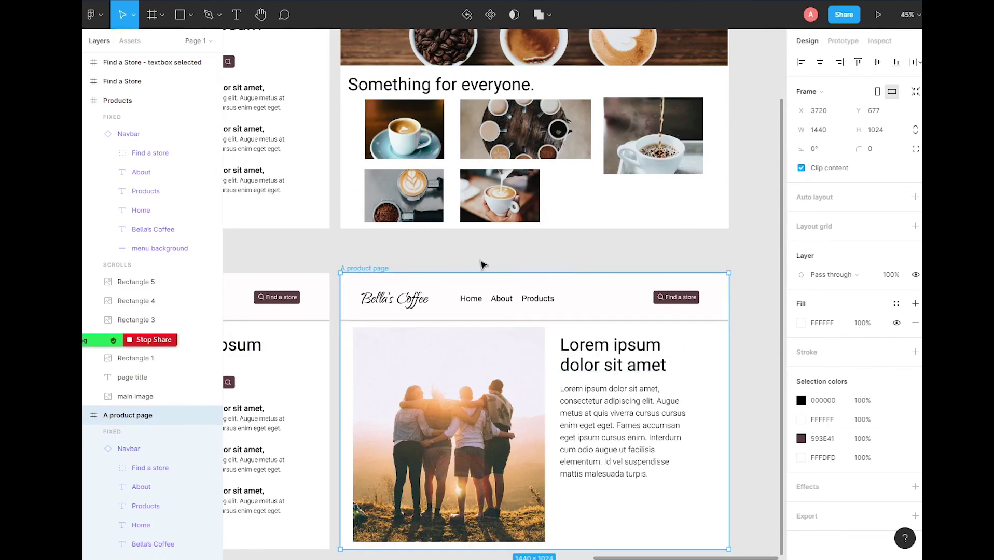
click(635, 257)
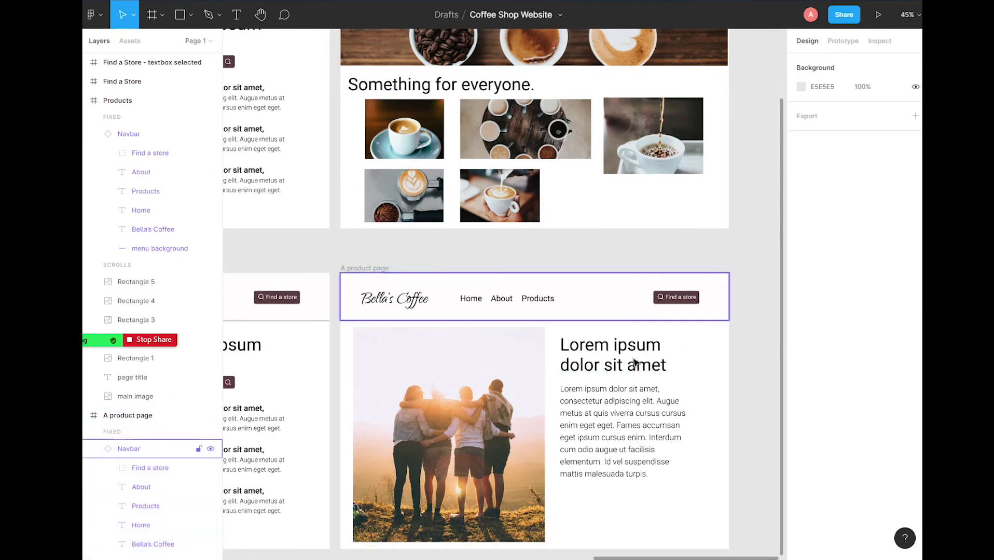
Step: Delete the group photo from the product page and shift its heading and paragraph slightly down
click(476, 356)
key(Delete)
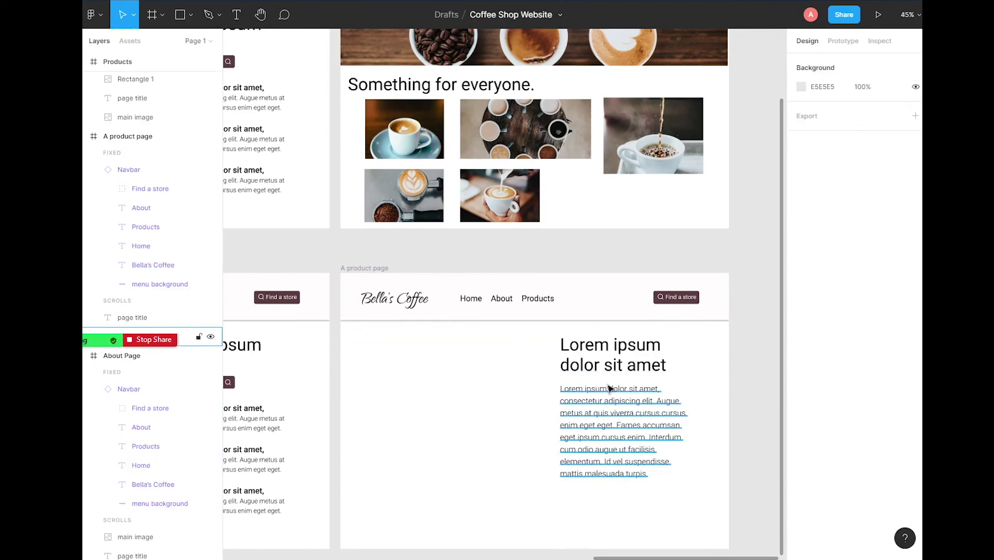
drag(703, 493, 594, 380)
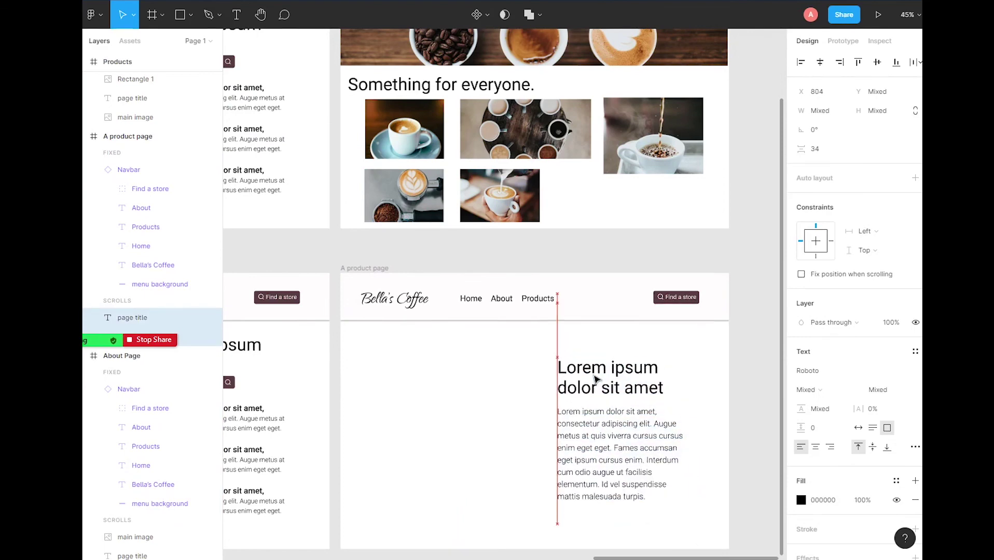
click(716, 404)
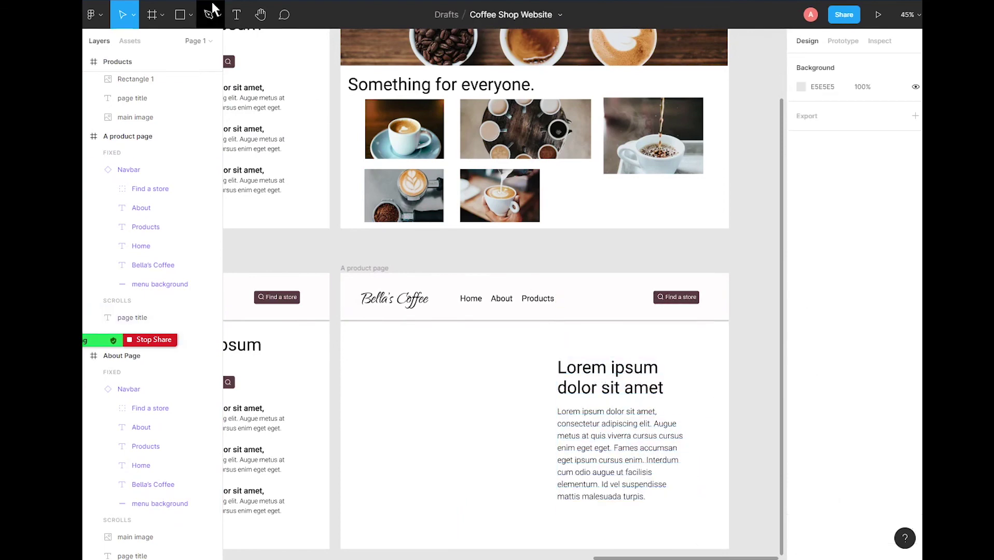
Step: Copy the first coffee photo of the Products grid into the product page beside the text, enlarged to about 628 × 664 at X 92, Y 291
click(104, 17)
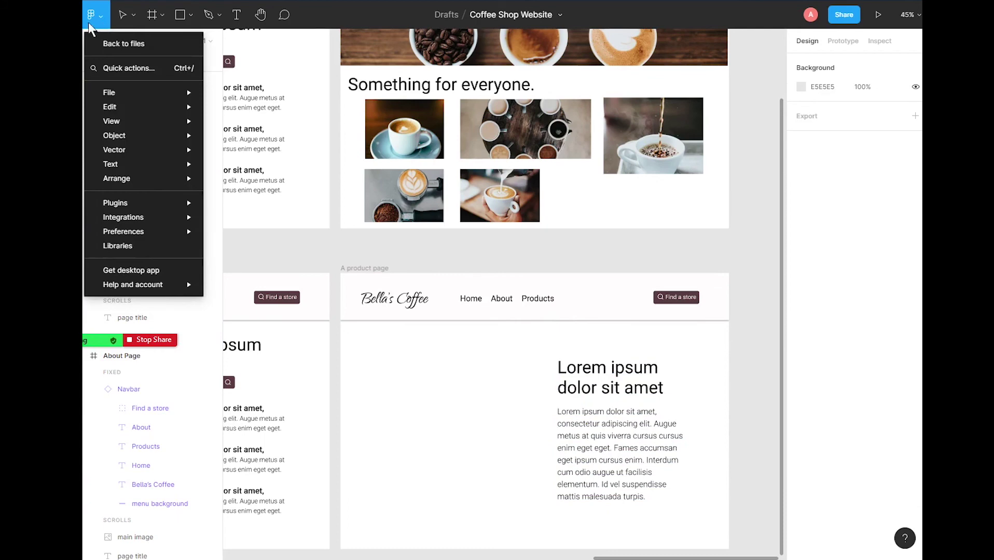
click(405, 135)
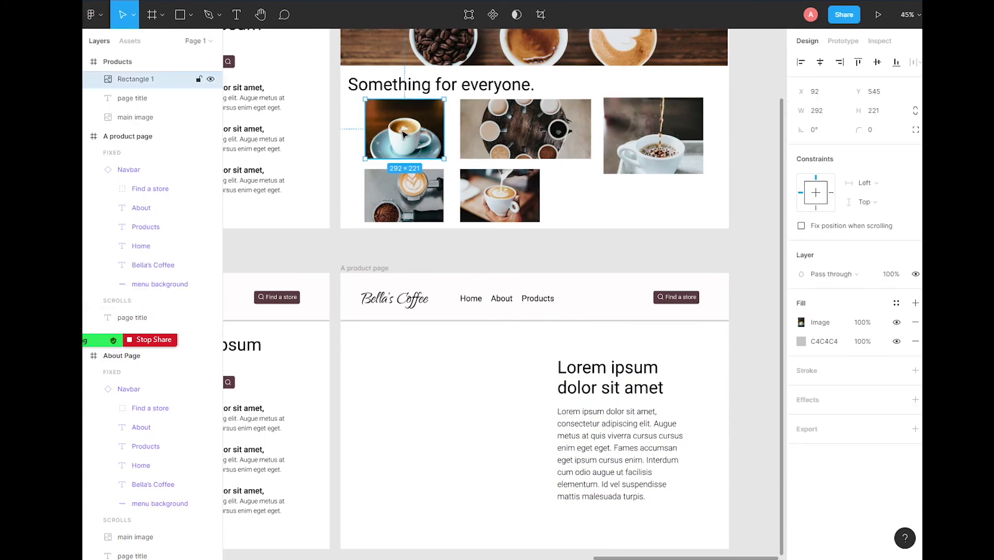
key(ctrl+v)
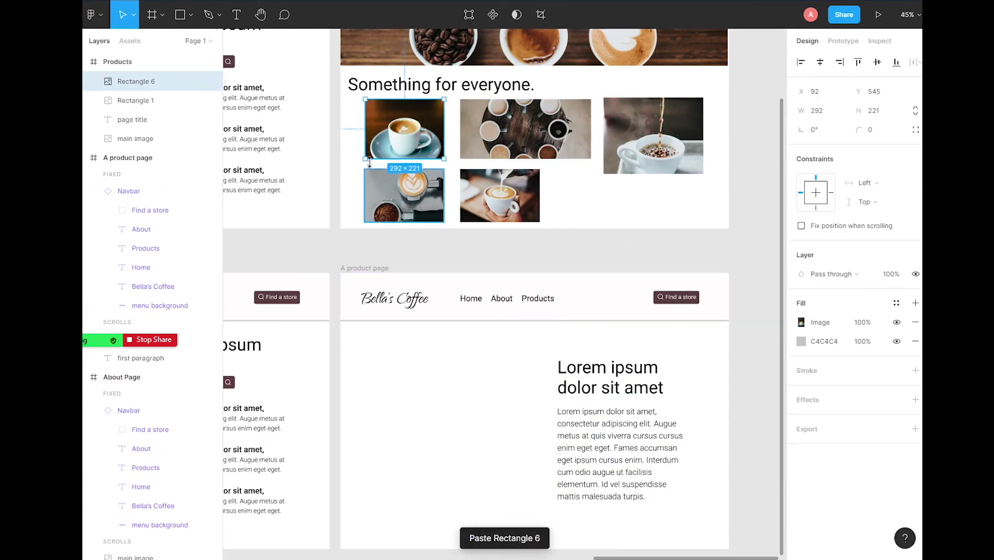
drag(397, 140, 402, 392)
drag(445, 417, 534, 531)
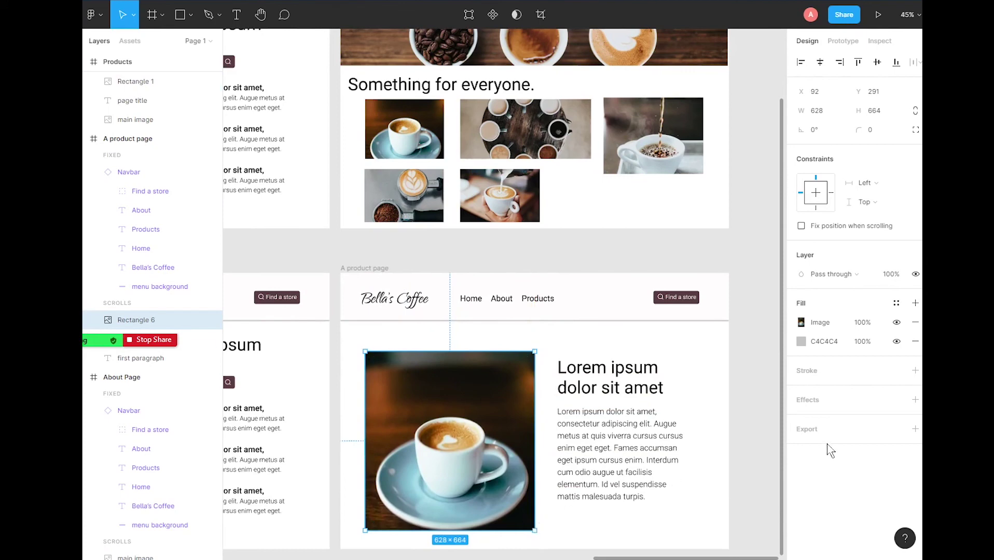
click(749, 435)
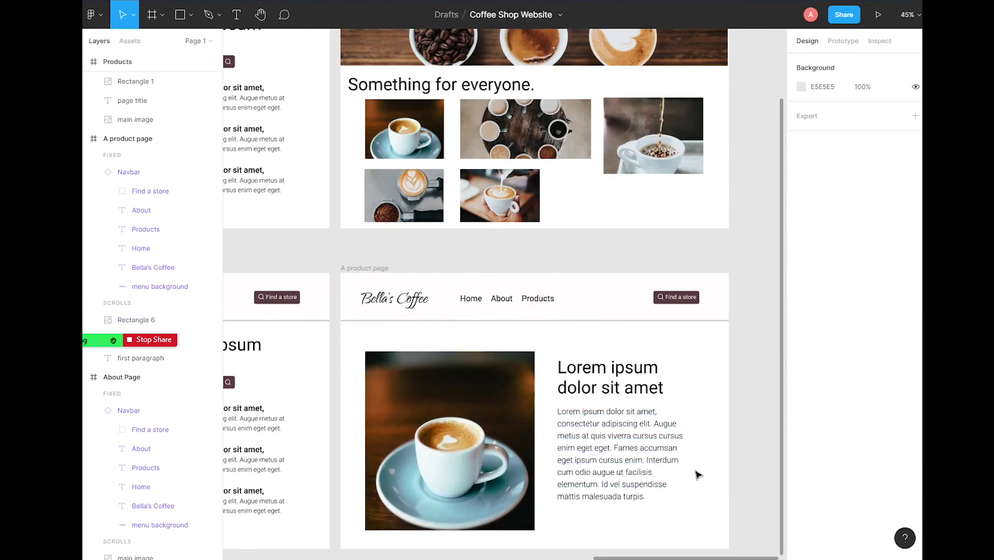
Step: Move the product page's heading and paragraph further down, and paste a snippet of the paragraph text above the heading at X 804, Y 292
drag(692, 504, 577, 393)
click(751, 410)
double_click(594, 445)
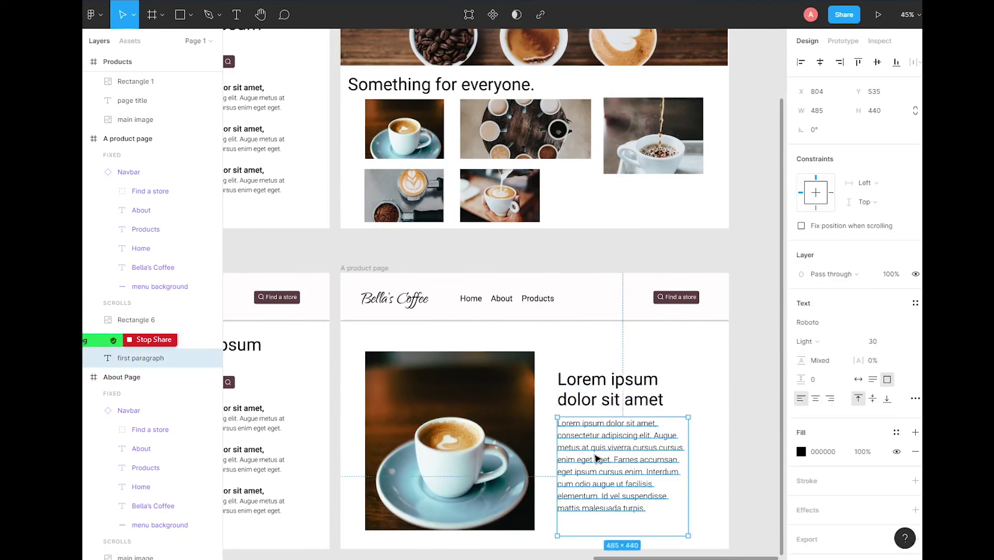
drag(595, 449, 585, 450)
key(ctrl+c)
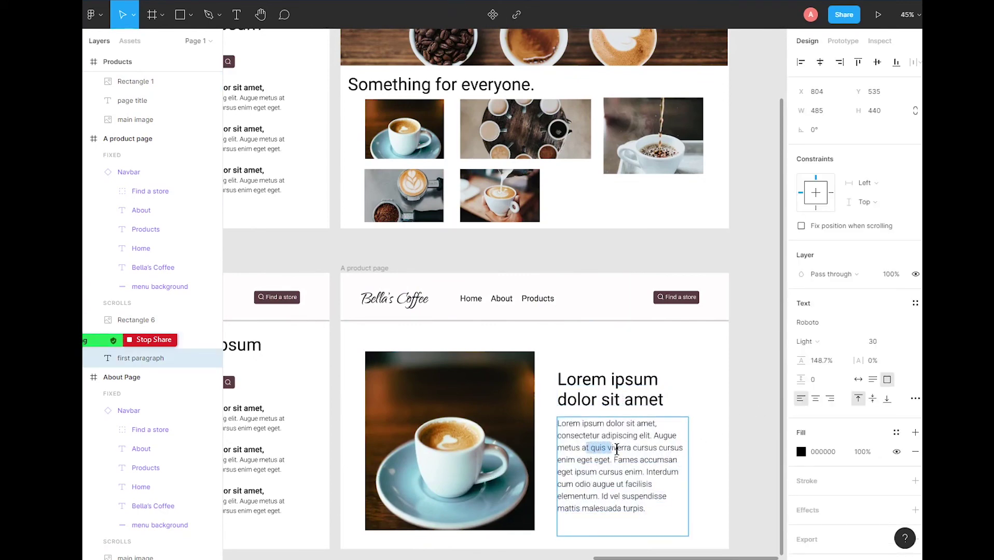
key(Escape)
key(ctrl+v)
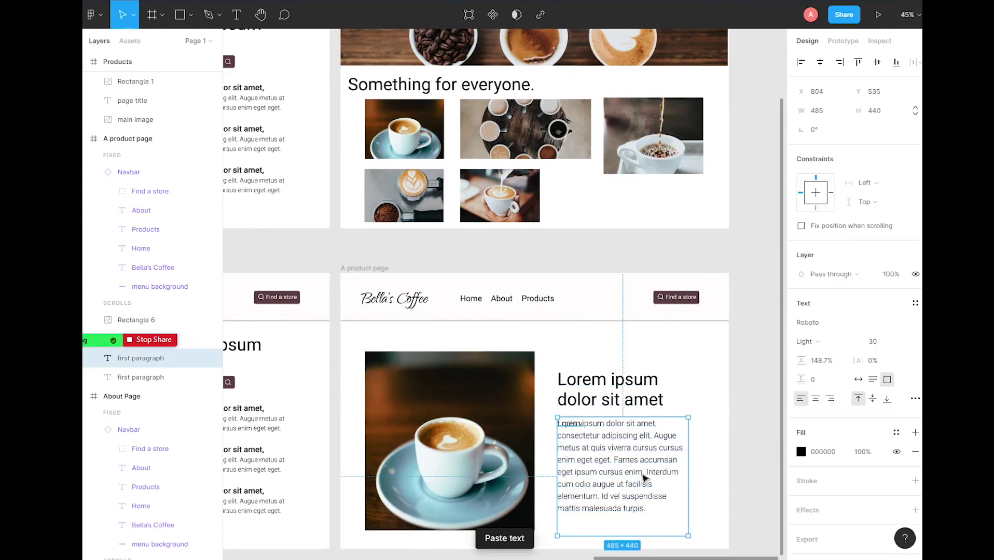
drag(643, 474, 628, 445)
Step: Replace the pasted snippet above the heading with the text "Back to products"
double_click(575, 361)
drag(557, 359, 579, 359)
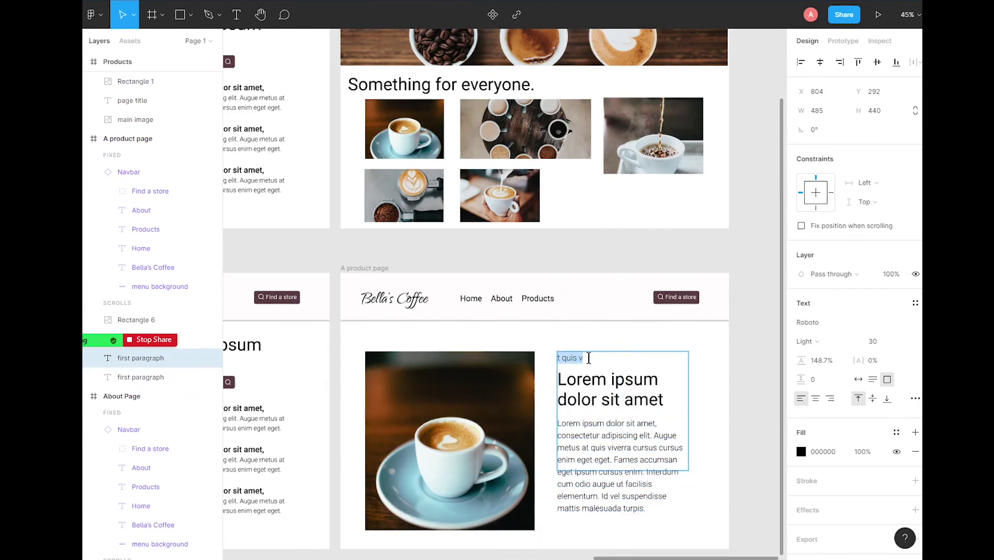
text(Back to)
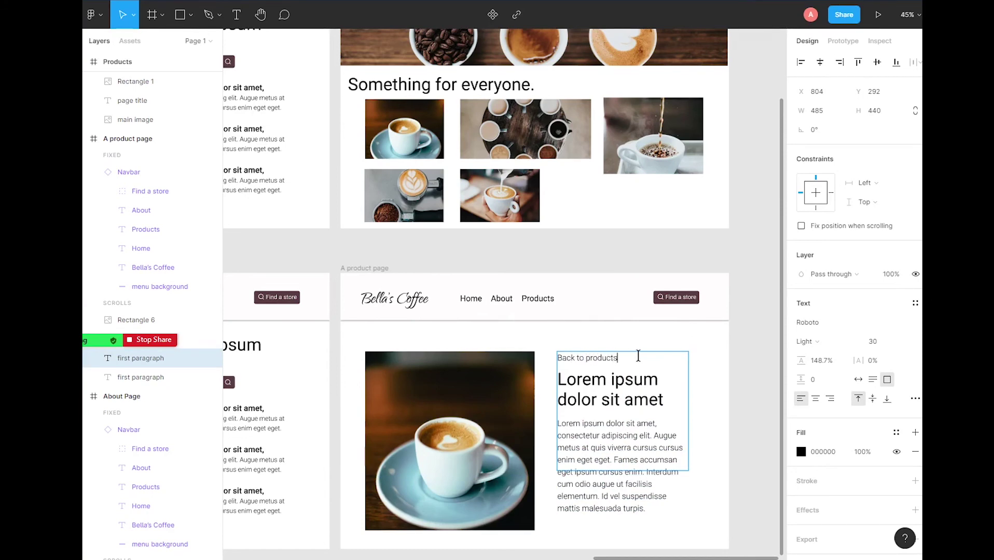
drag(632, 360, 542, 360)
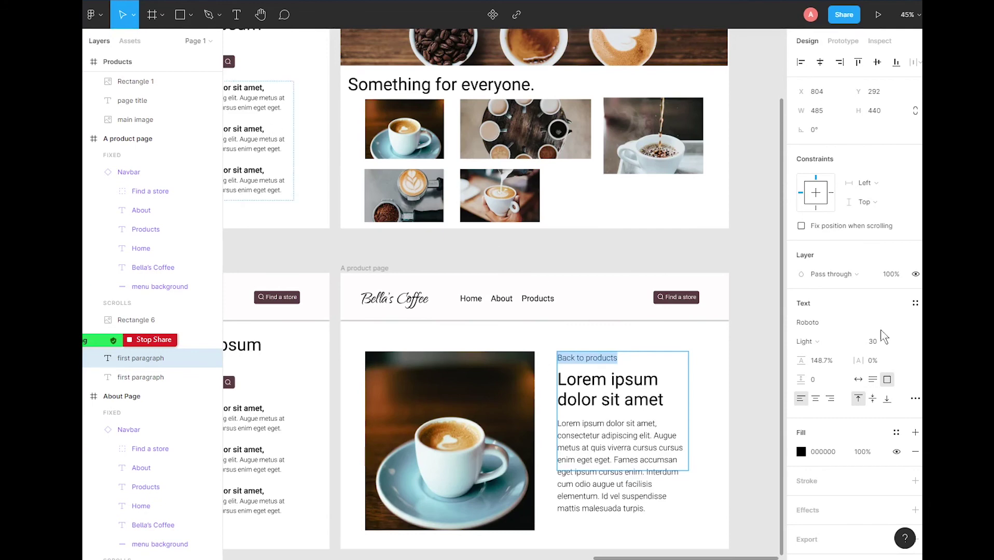
key(Escape)
click(764, 375)
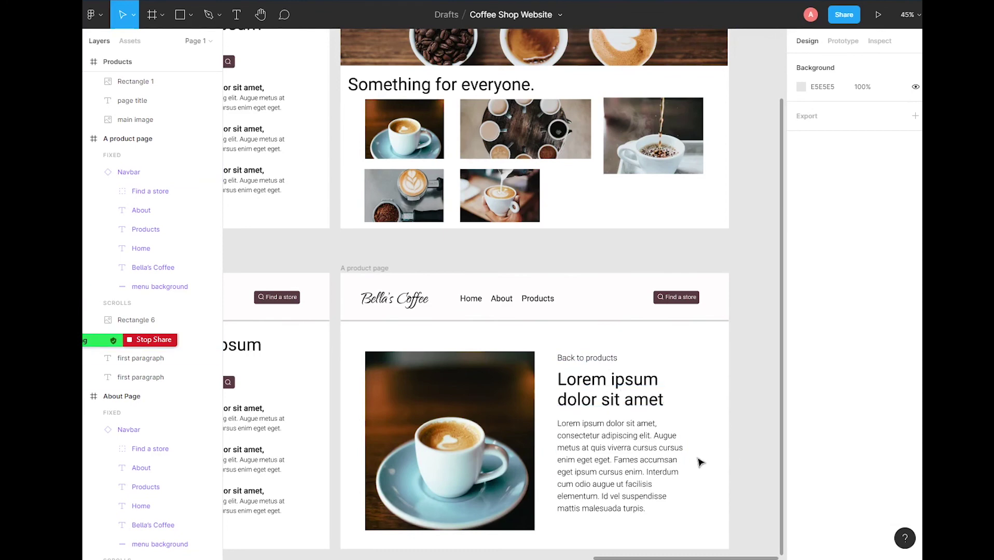
Step: Move the "A product page" frame straight down to X 3720, Y 1822, leaving a gap below the Products frame
scroll(737, 487, up, 2)
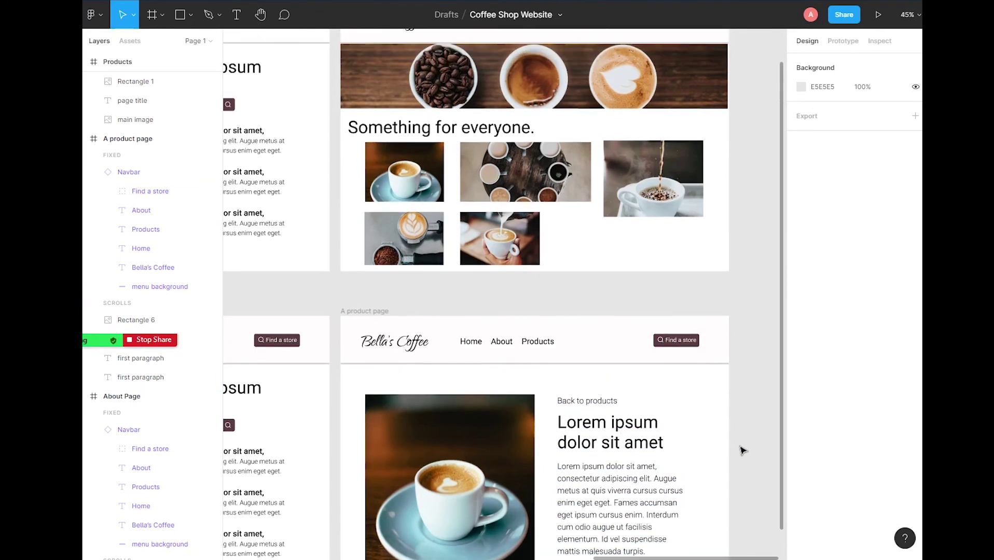
scroll(742, 451, down, 5)
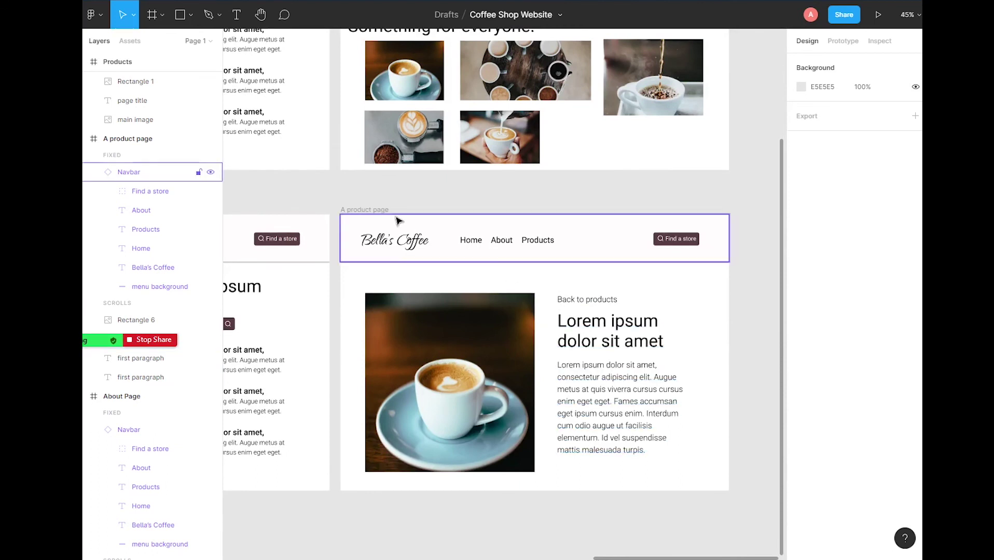
click(200, 139)
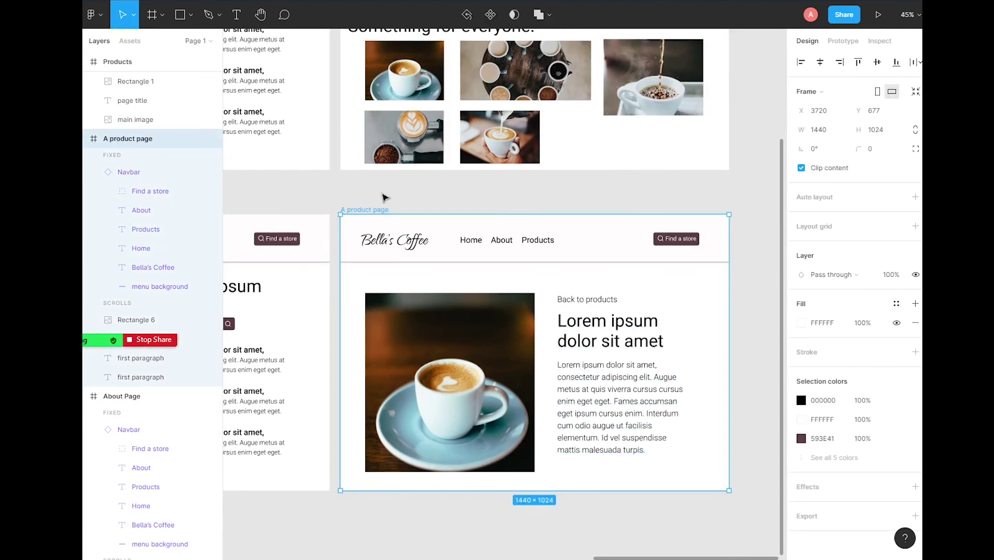
drag(446, 231, 449, 540)
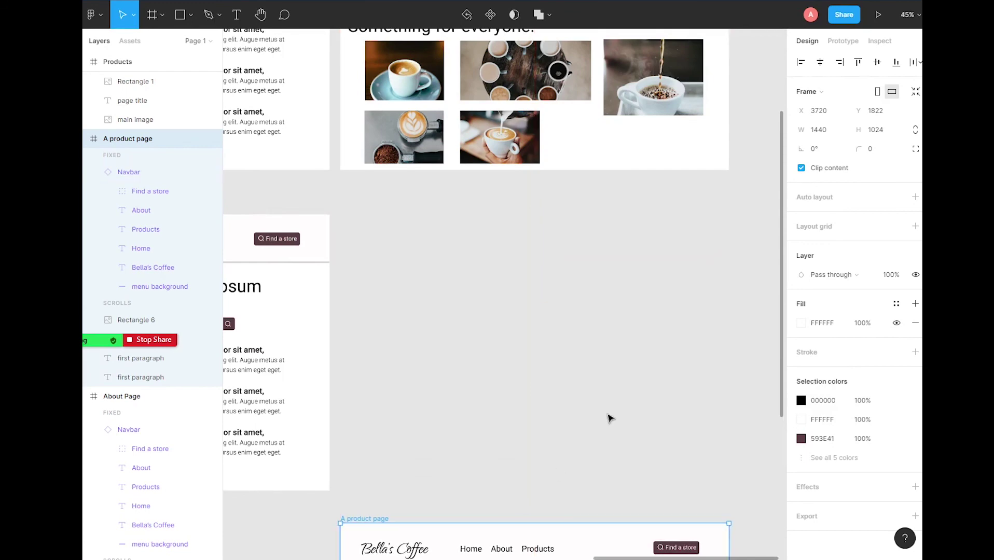
click(610, 417)
Step: Duplicate the Products frame and place the copy directly below the original at X 3720, Y 689
scroll(613, 417, up, 5)
scroll(615, 420, up, 1)
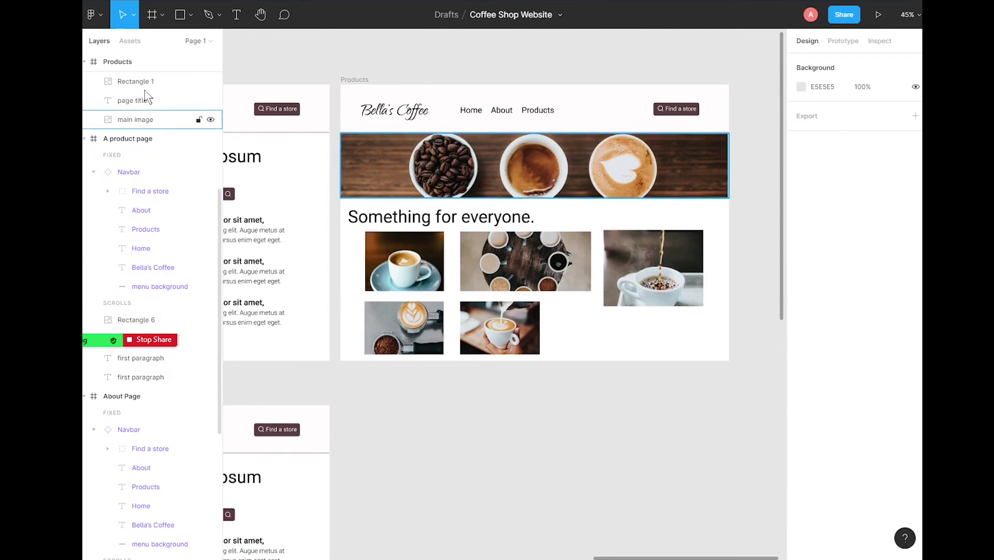
click(119, 67)
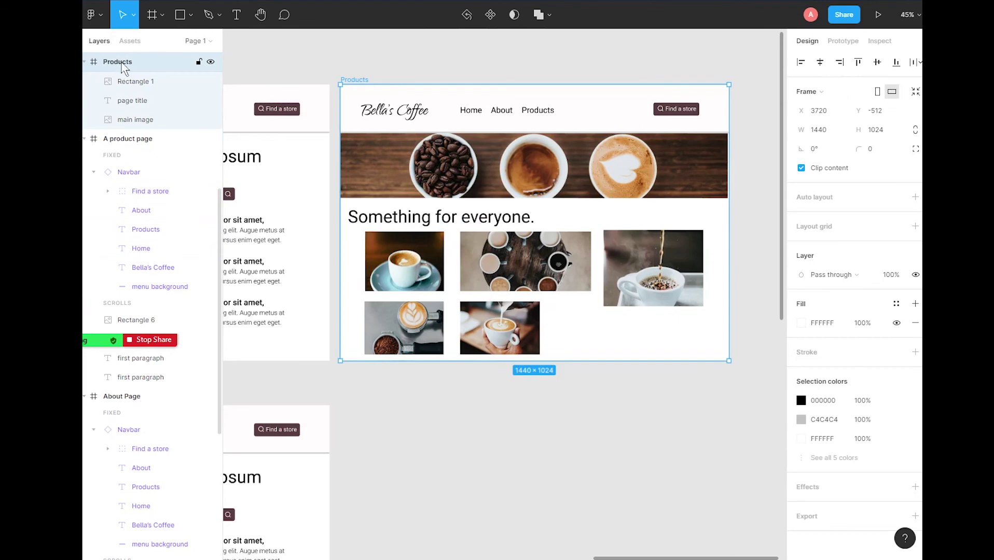
key(ctrl+v)
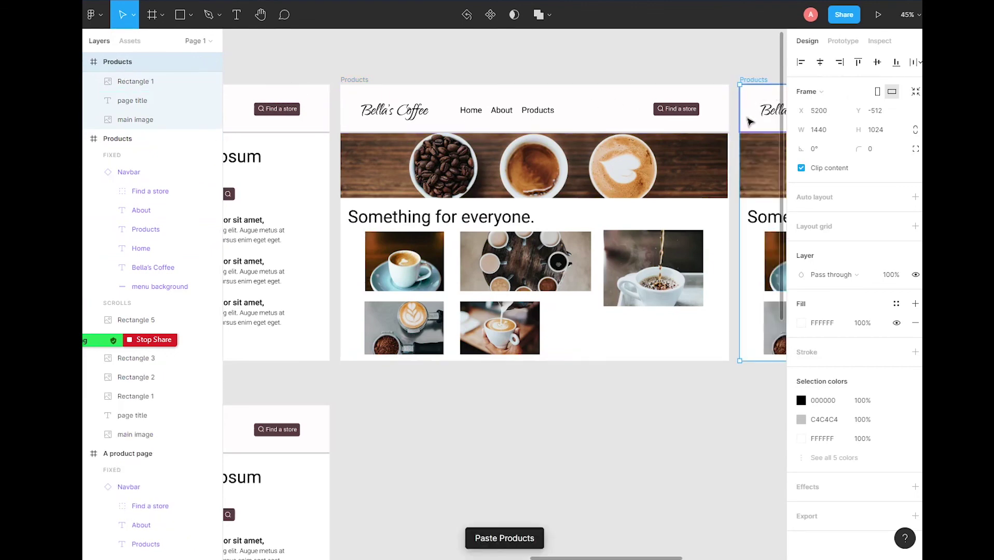
drag(756, 245, 348, 464)
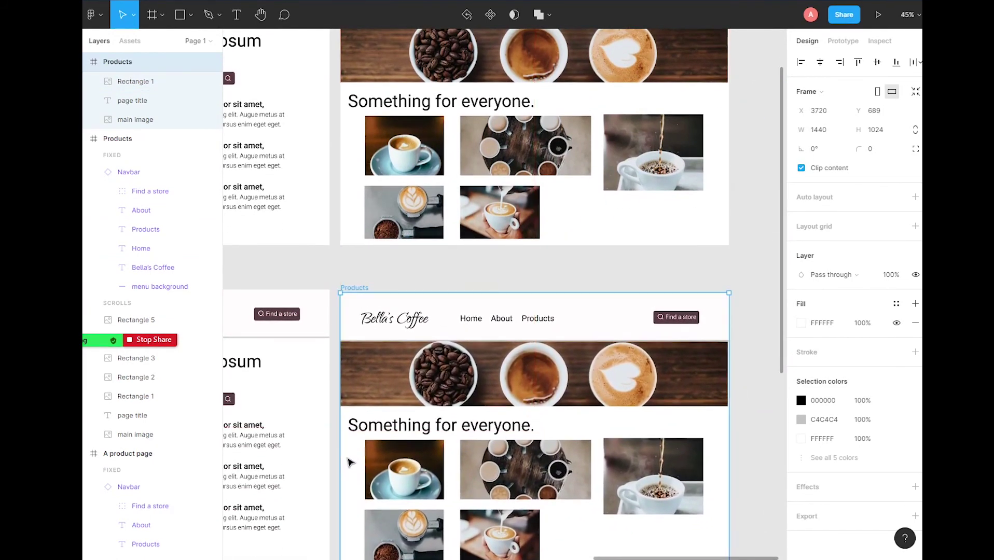
Step: Rename the duplicated Products frame as "Products -hover"
double_click(145, 62)
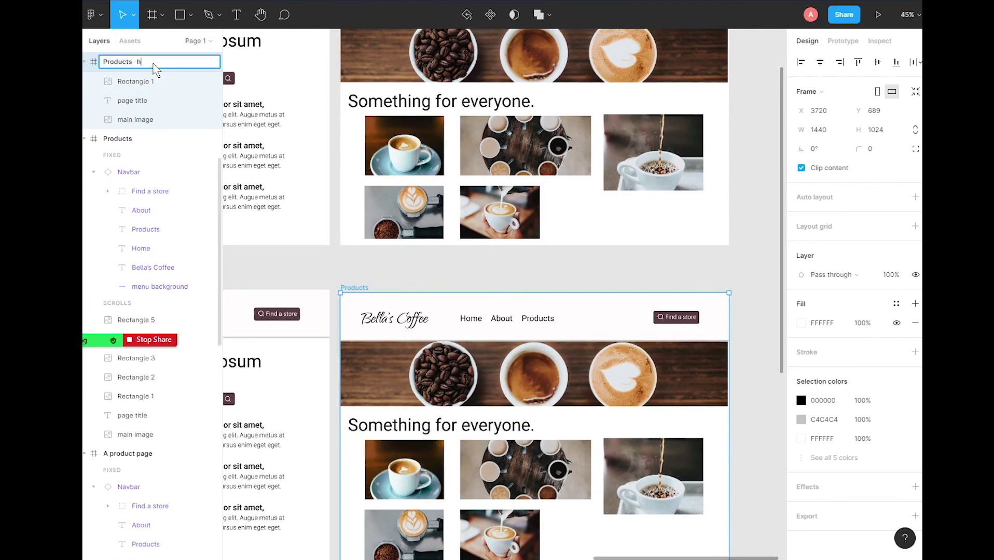
key(Return)
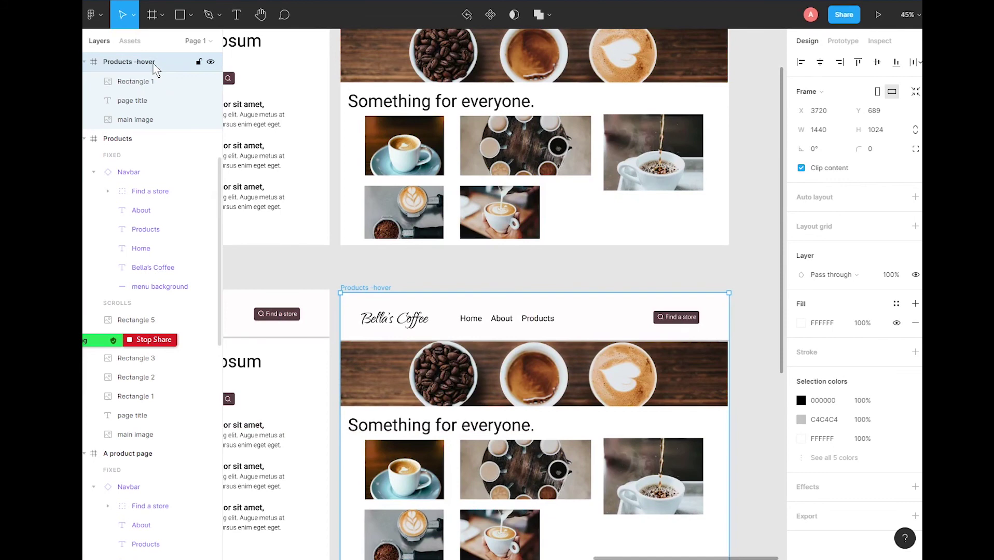
scroll(459, 268, down, 4)
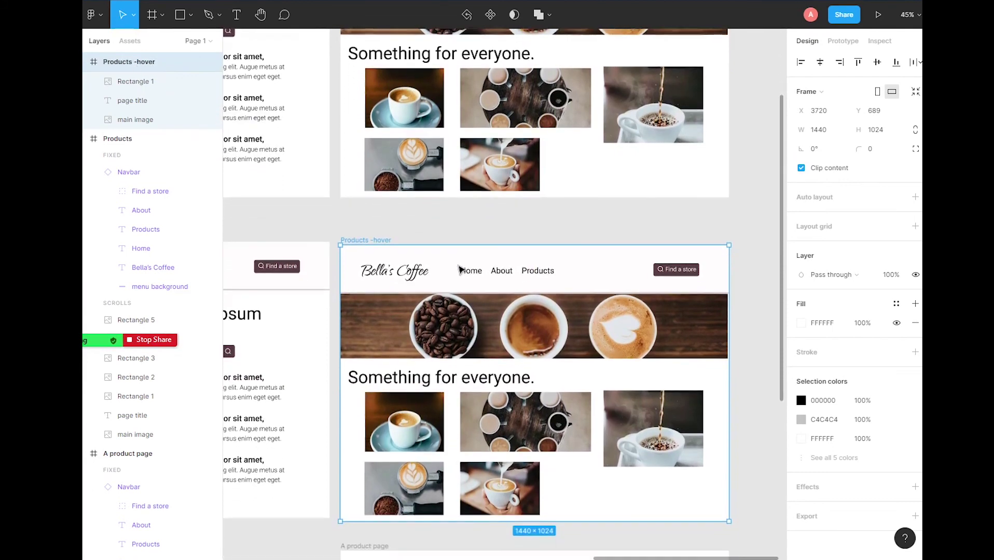
click(770, 339)
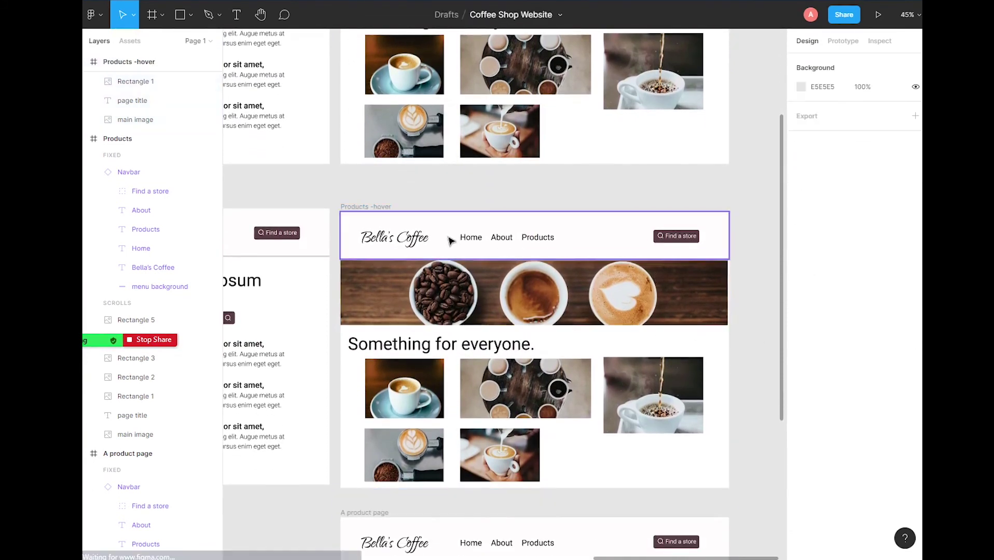
Step: Draw a rectangle of about 295 × 224 covering the first coffee photo in the Products -hover frame
click(190, 16)
click(185, 46)
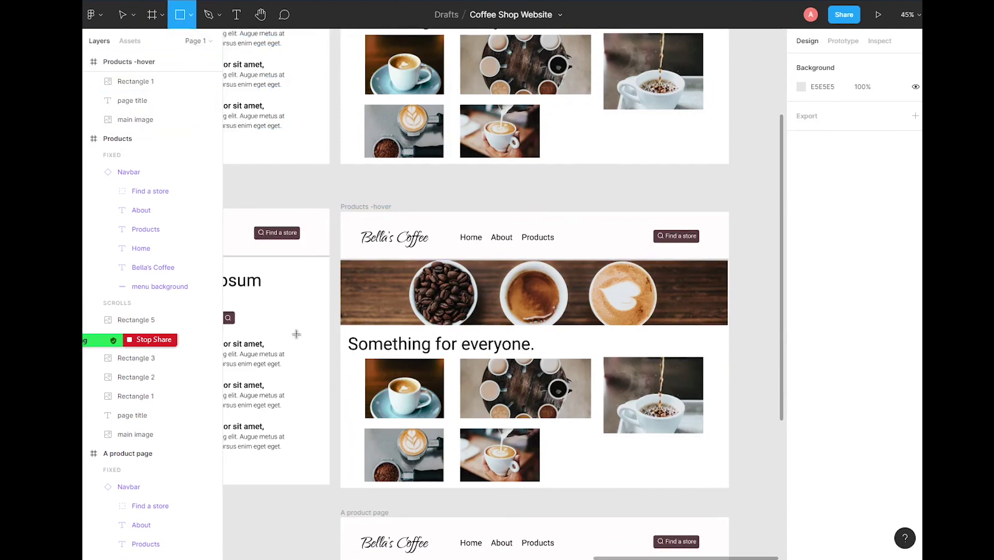
mouse_move(364, 358)
mouse_down()
mouse_move(380, 390)
mouse_move(417, 420)
mouse_move(445, 417)
mouse_up()
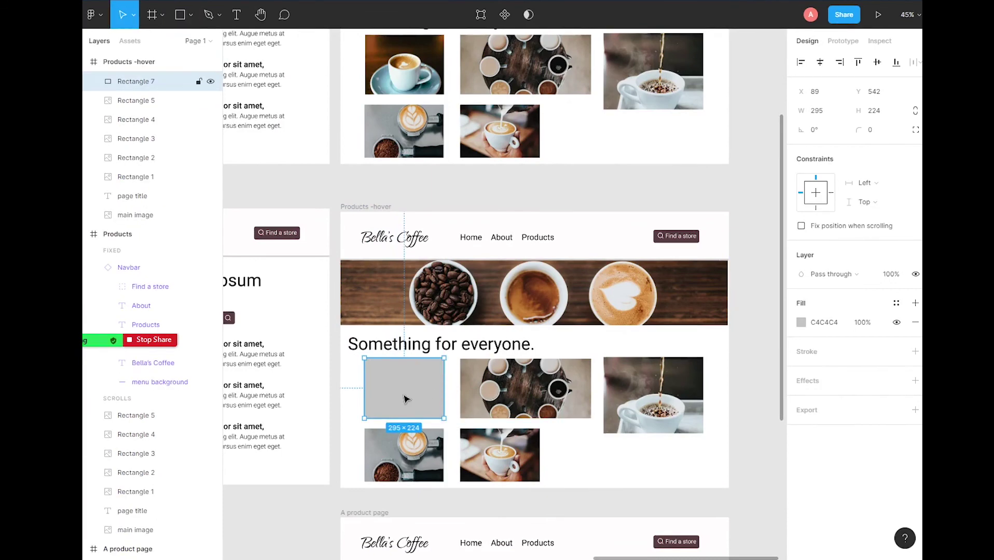
Step: Fill the new rectangle with the document color 593E41 and lower the fill opacity to 89%
click(801, 323)
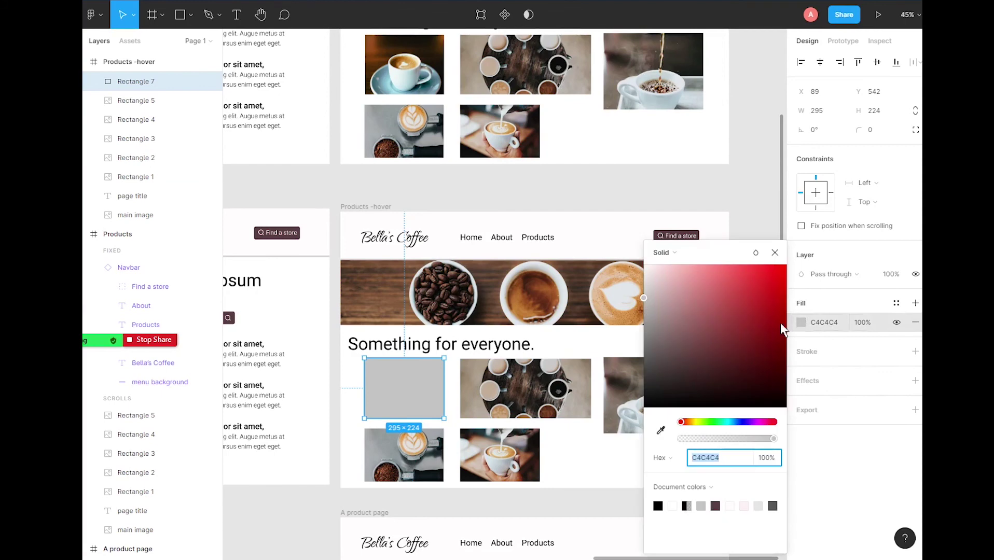
click(716, 506)
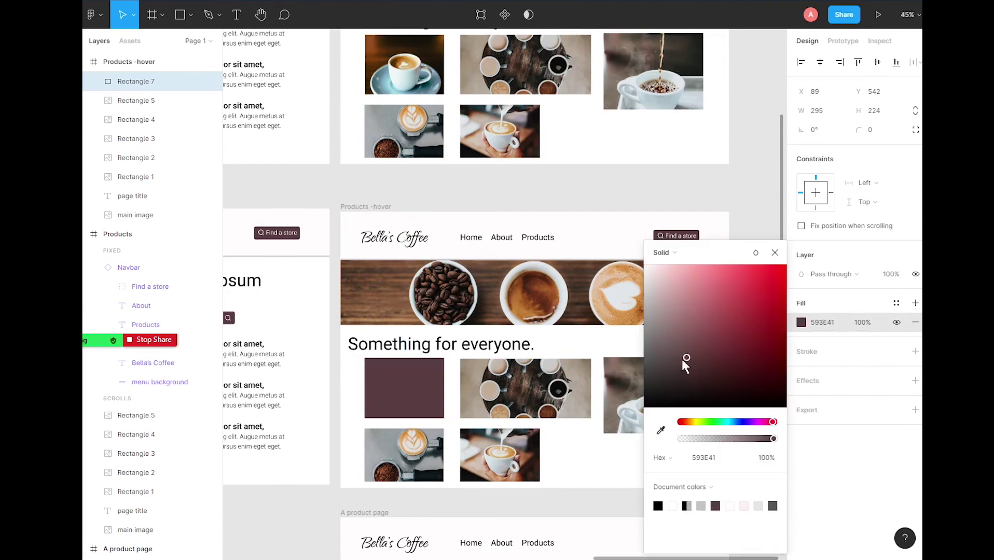
mouse_move(773, 439)
mouse_down()
mouse_move(743, 440)
mouse_move(766, 440)
mouse_up()
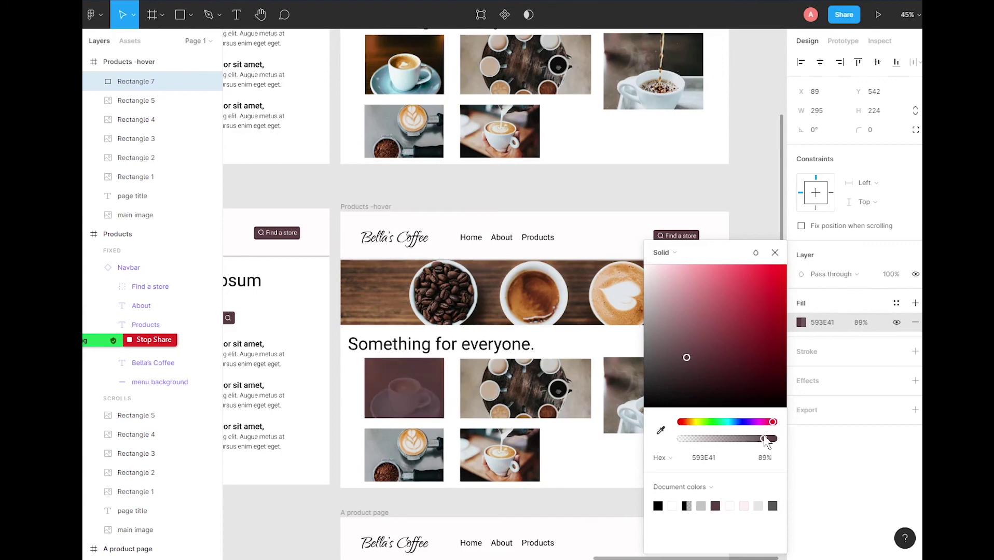
Step: Finish setting the overlay rectangle's fill opacity to 89%
drag(766, 440, 767, 440)
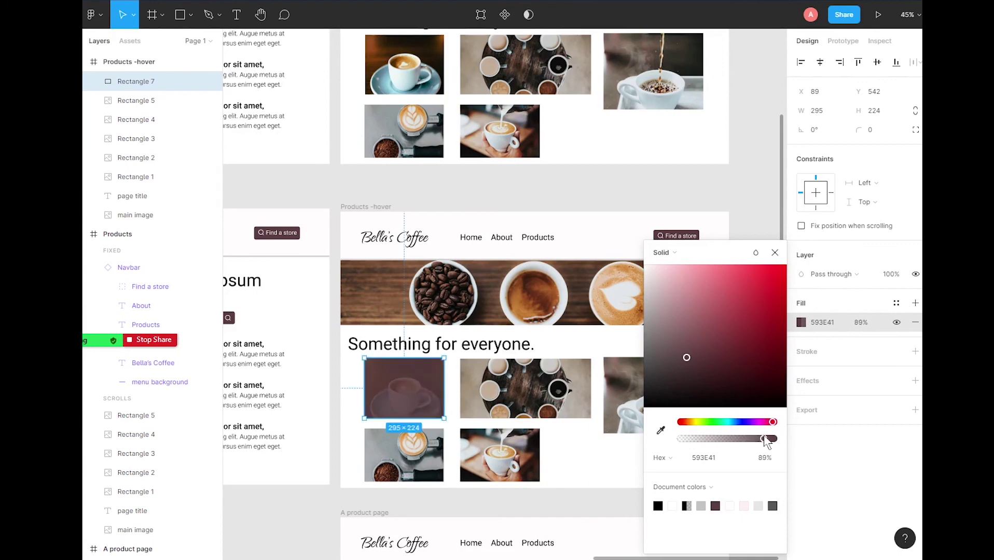
click(775, 252)
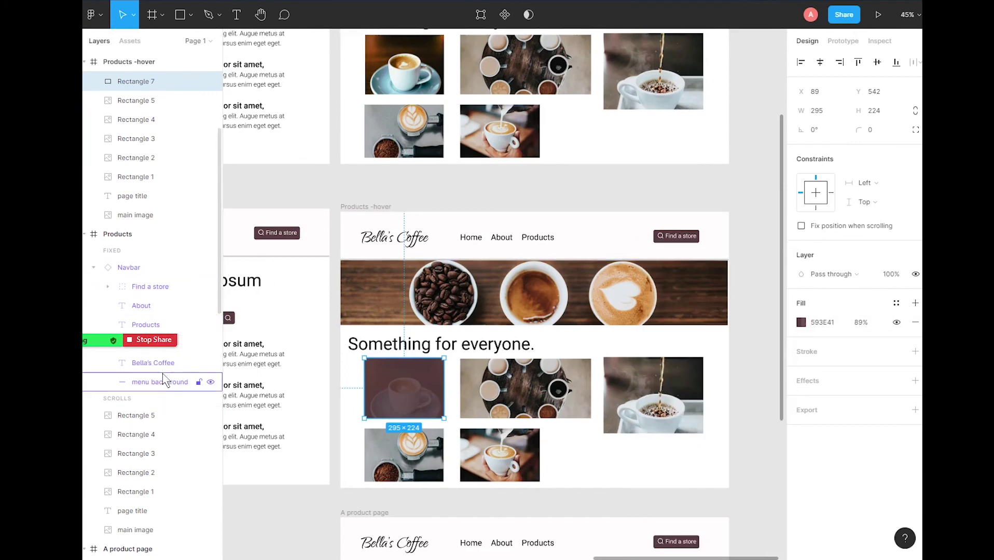
Step: Place a search icon of about 63 × 57 on the colored overlay in the Products -hover frame at X 206, Y 624
click(107, 286)
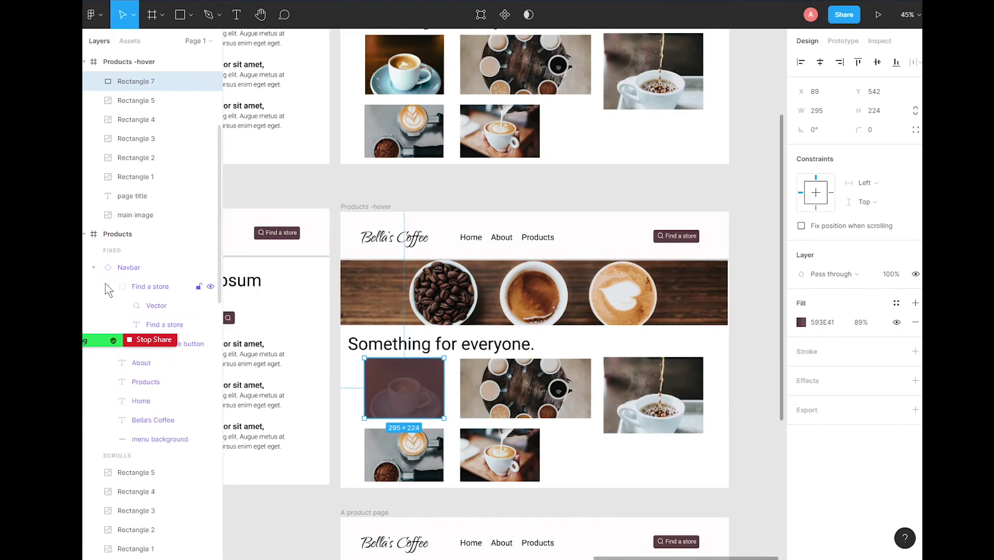
click(151, 313)
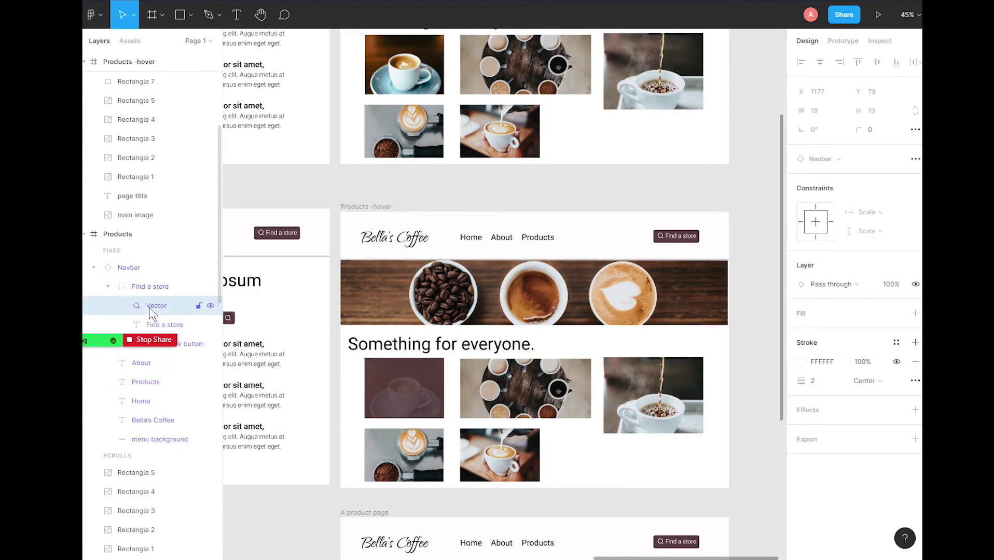
key(ctrl+v)
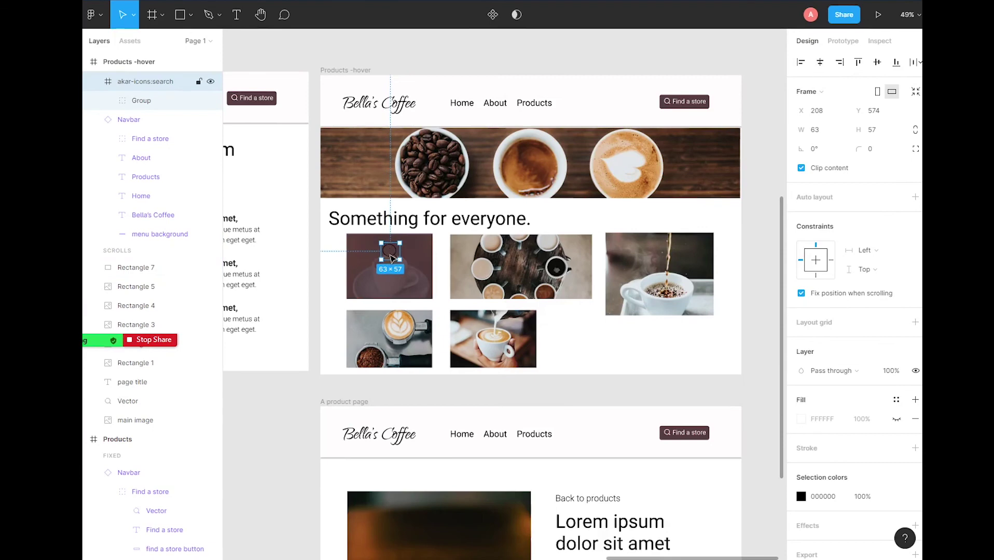
drag(379, 275, 390, 269)
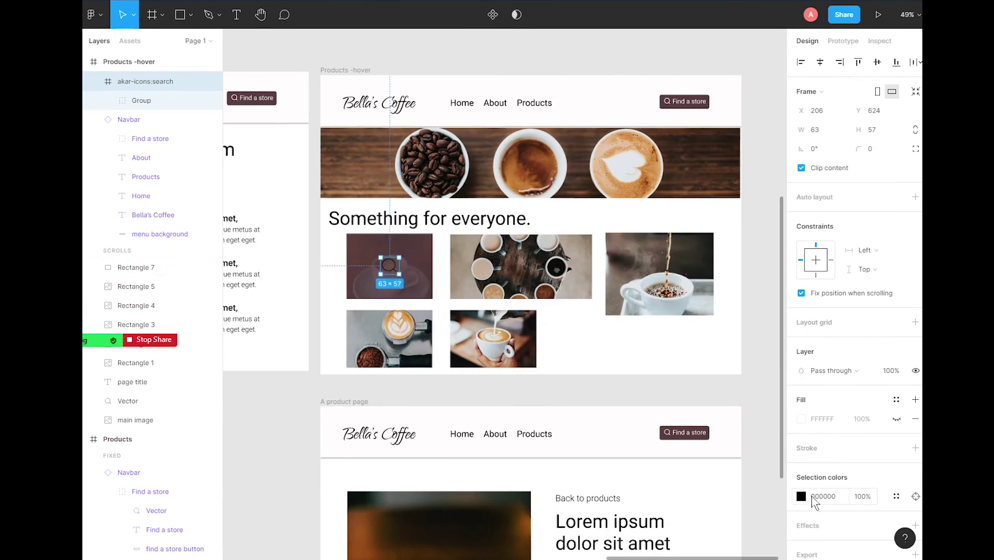
Step: Recolor the search icon to FFFFFF and enlarge it to about 73 × 66
click(801, 497)
text(E1D7D7)
key(Return)
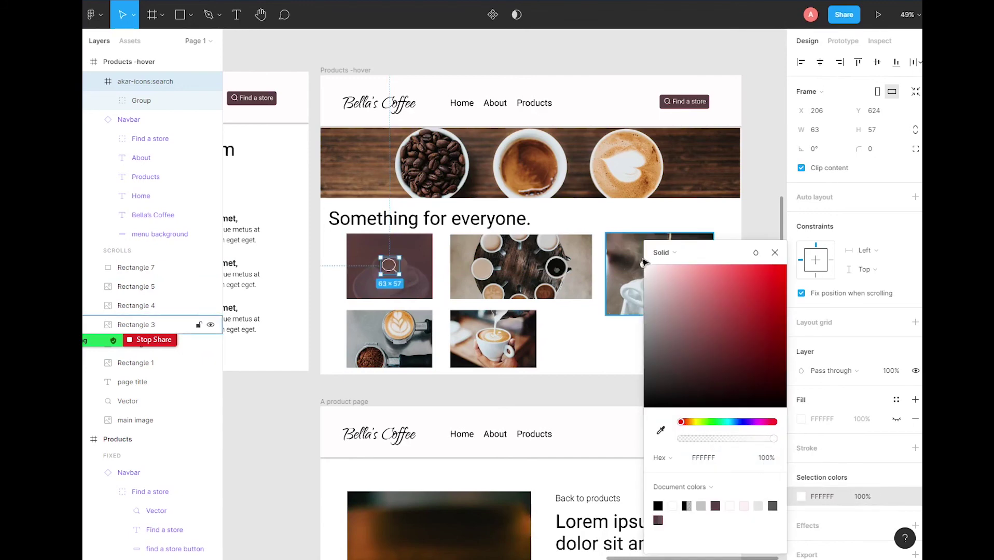
click(761, 261)
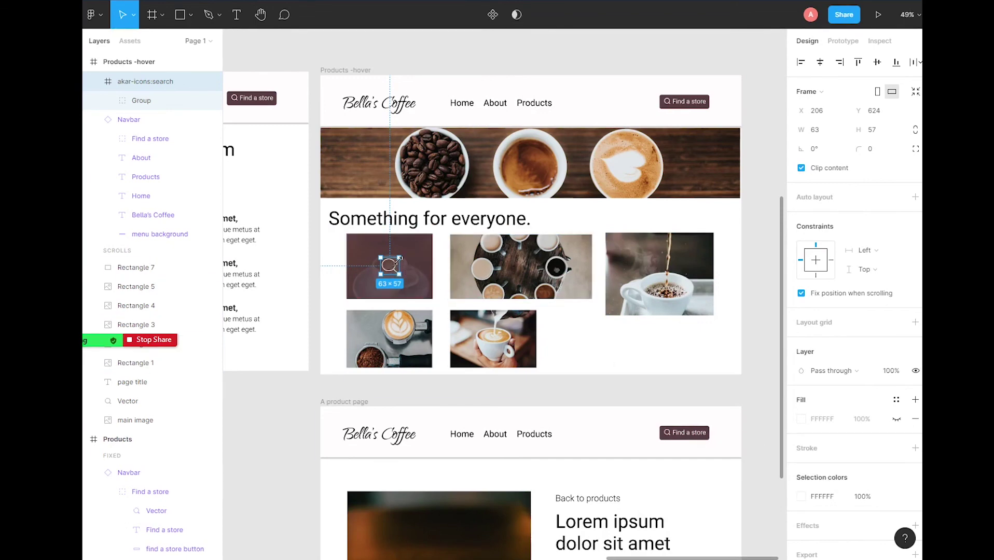
drag(400, 258, 404, 254)
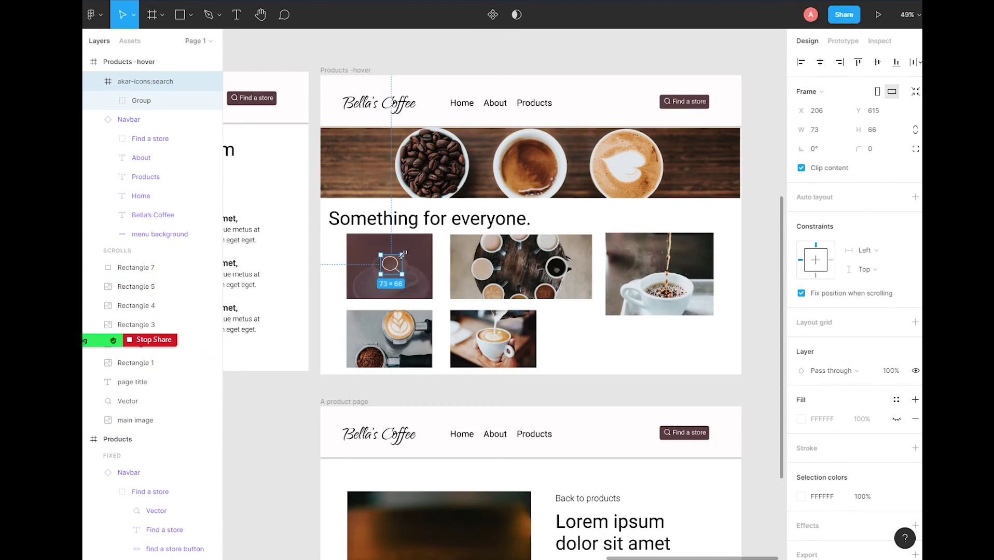
click(620, 404)
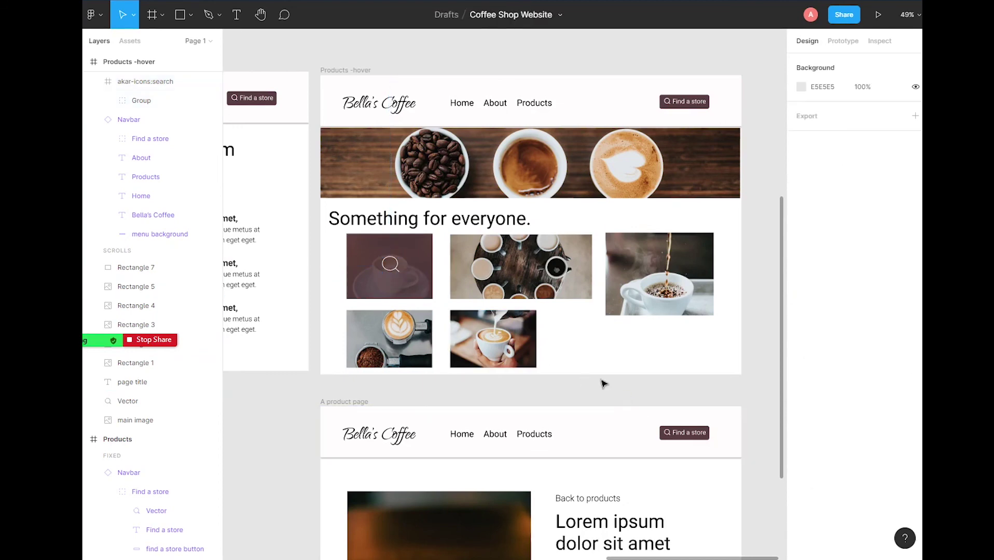
Step: Give the first coffee photo in the original Products frame an on-click interaction that navigates to A product page
scroll(643, 387, up, 5)
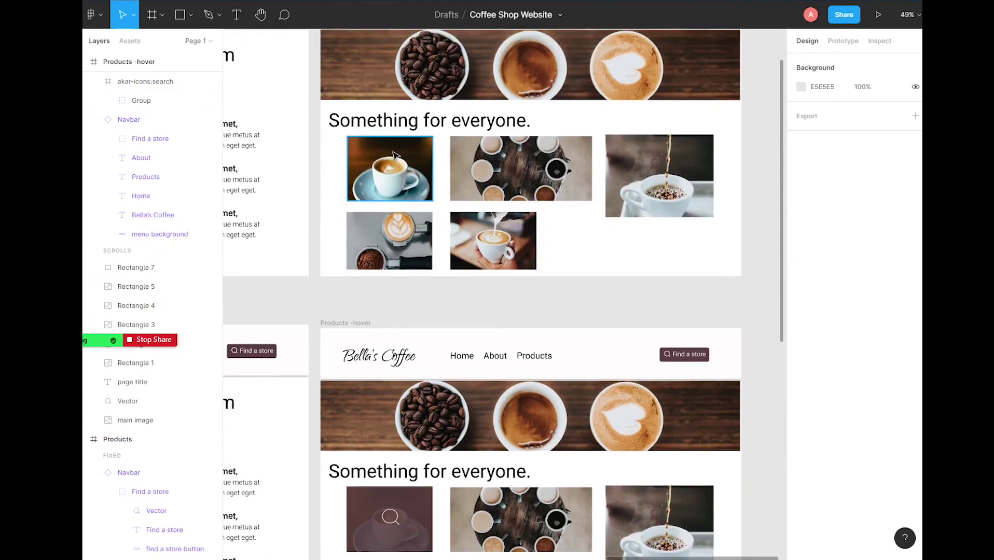
click(393, 155)
scroll(398, 154, up, 1)
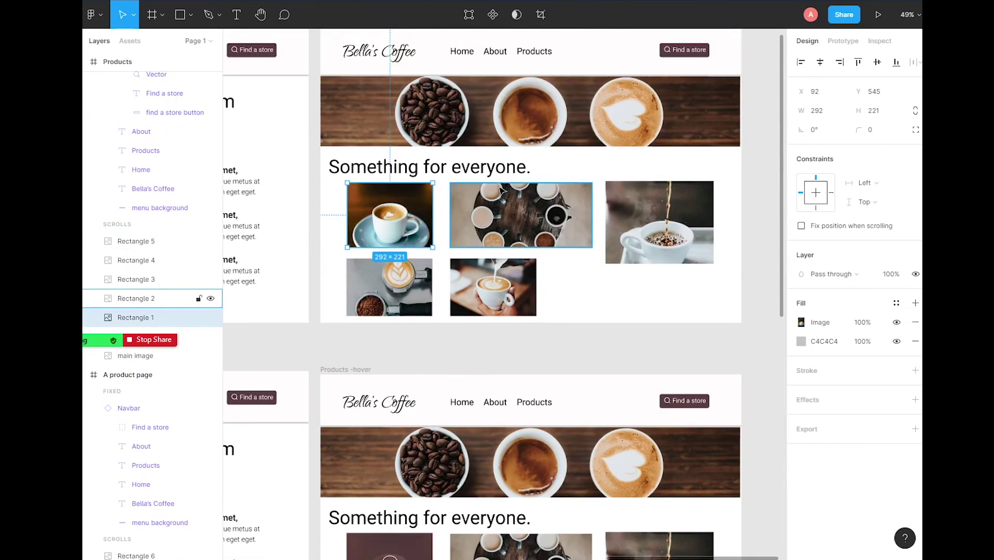
scroll(321, 138, up, 2)
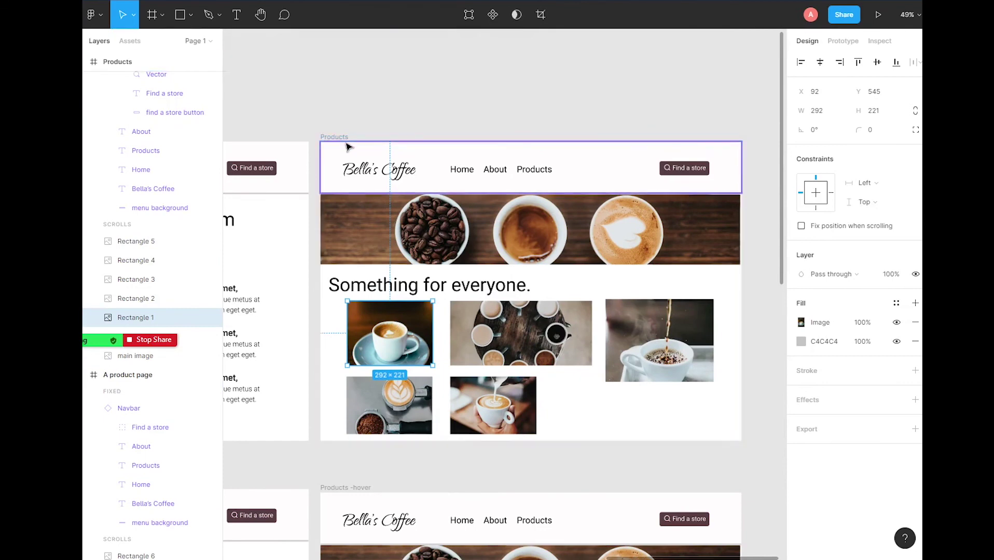
scroll(394, 321, down, 1)
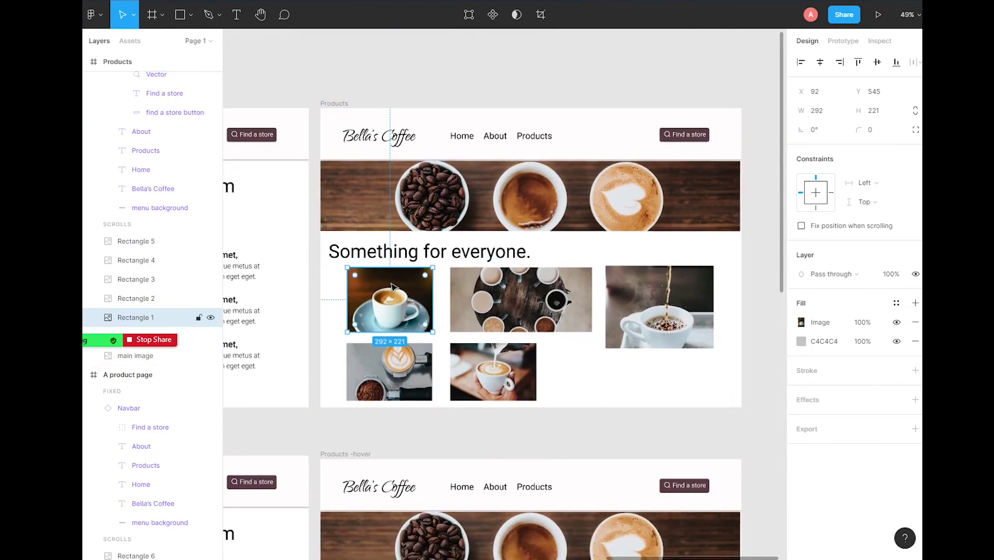
click(852, 43)
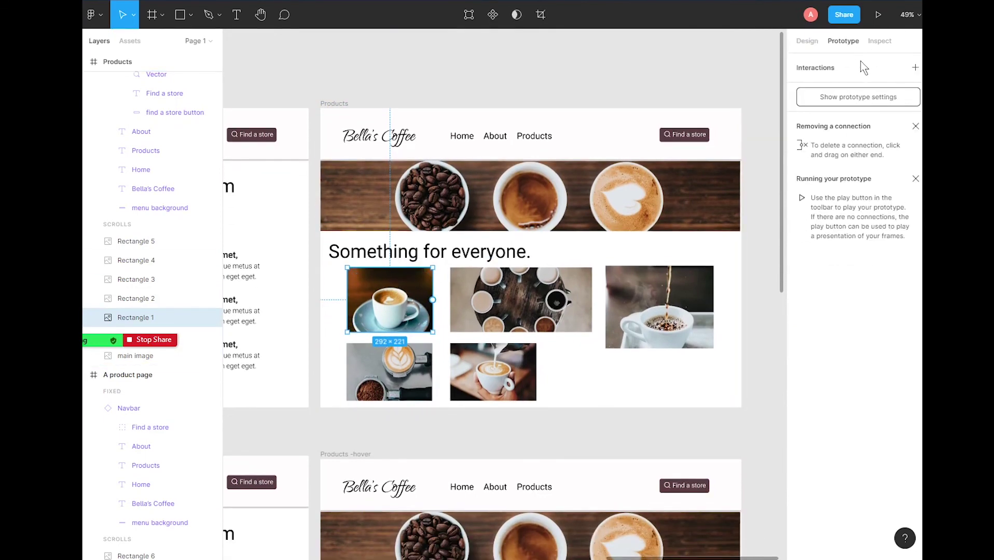
click(864, 67)
click(846, 88)
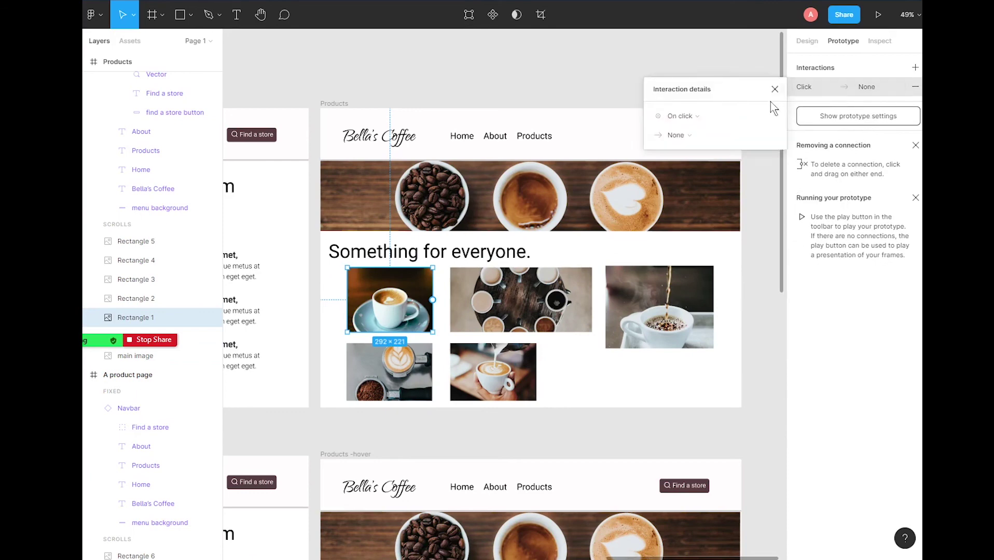
click(688, 134)
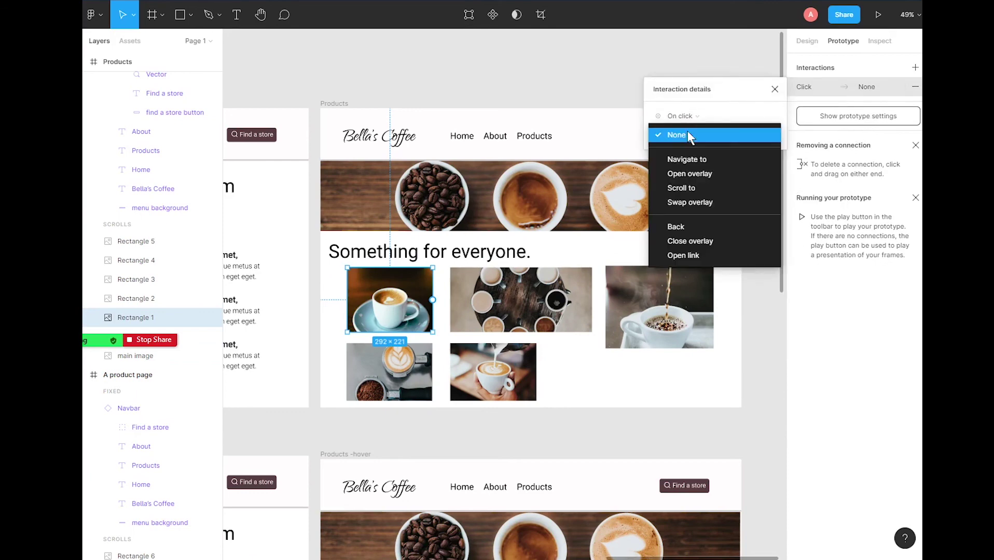
click(696, 164)
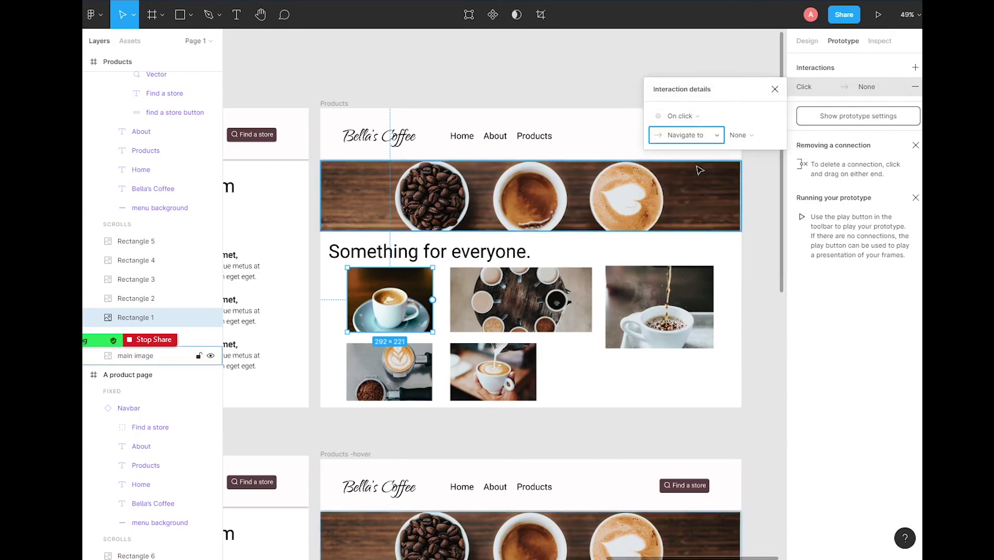
click(742, 138)
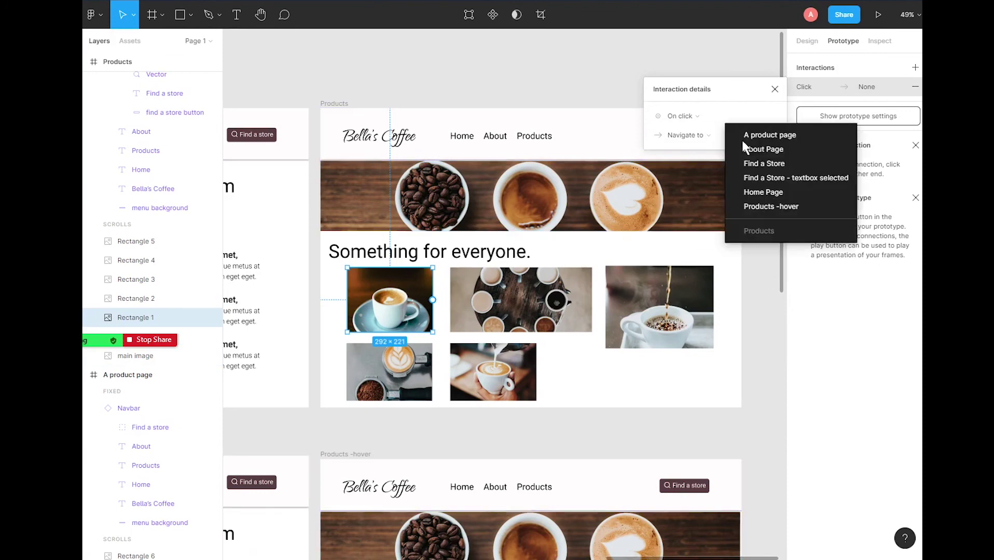
click(775, 137)
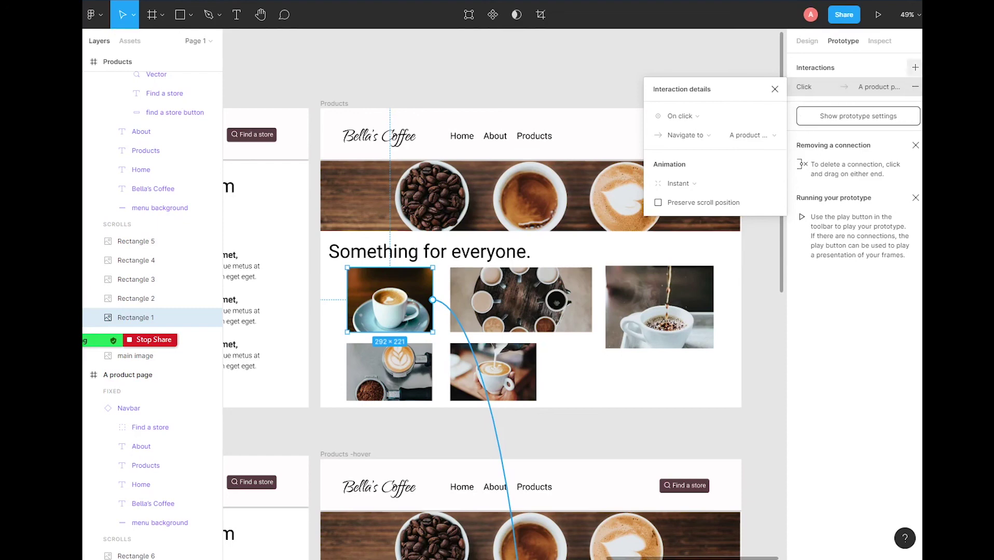
Step: Add a second interaction to the photo and change the click interaction to navigate to Products -hover while hovering
click(916, 68)
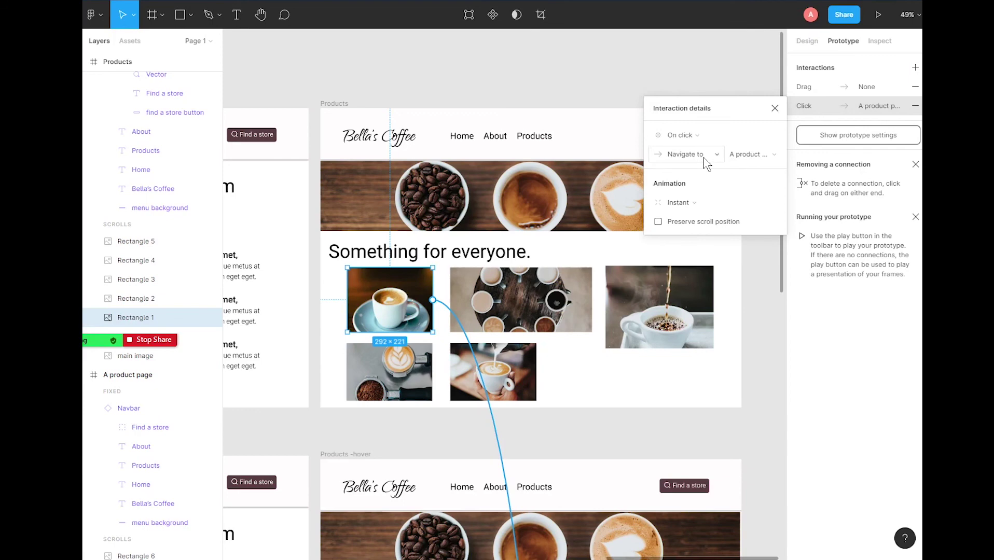
click(697, 135)
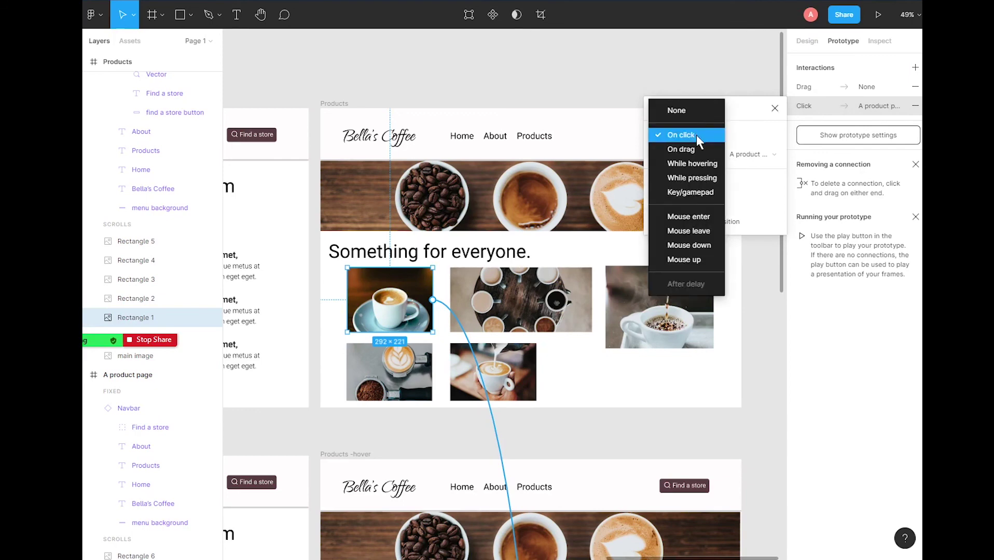
click(700, 163)
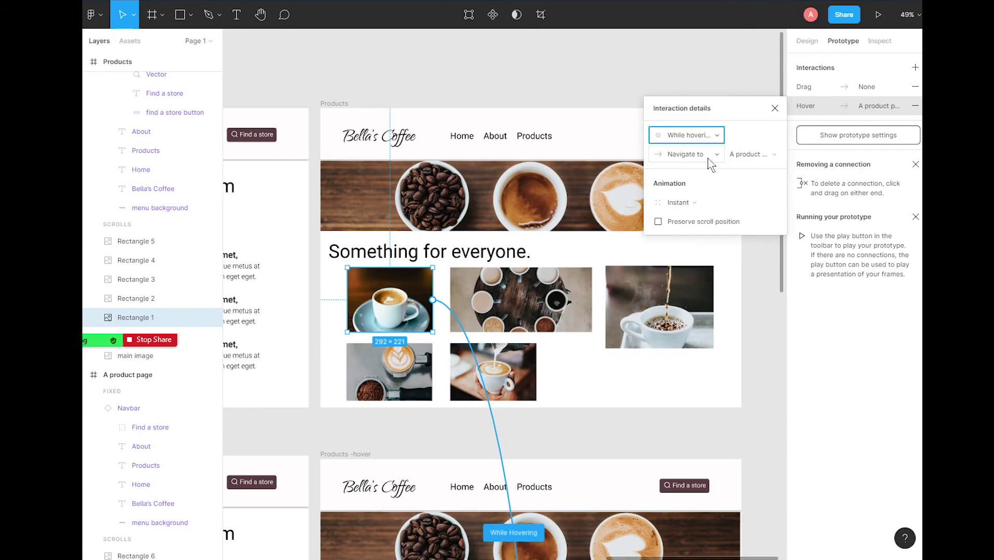
click(709, 158)
click(708, 158)
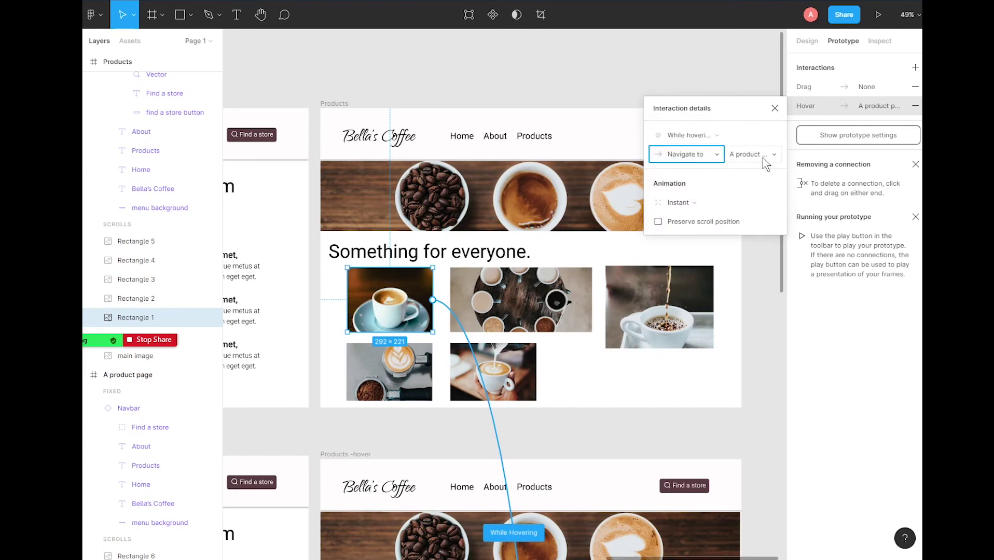
click(764, 158)
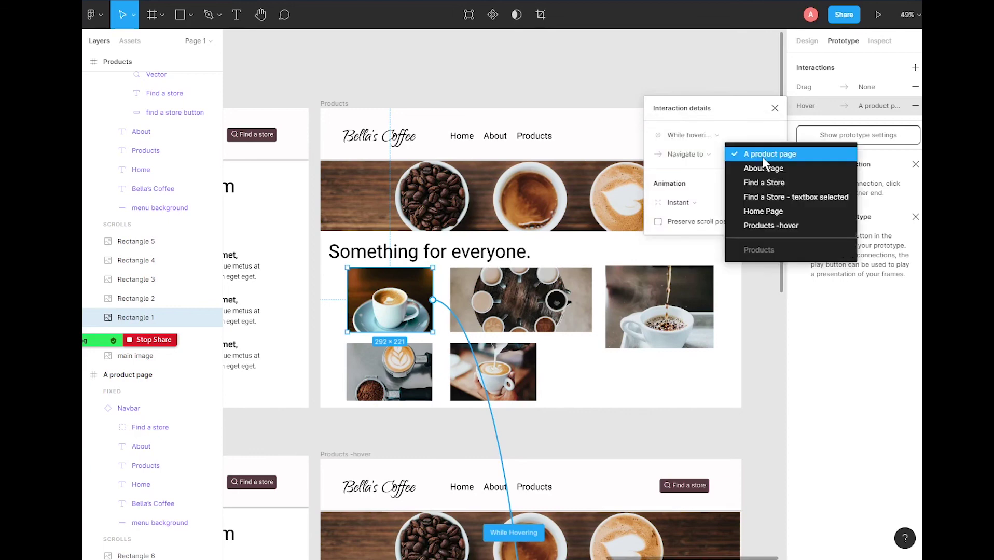
click(796, 226)
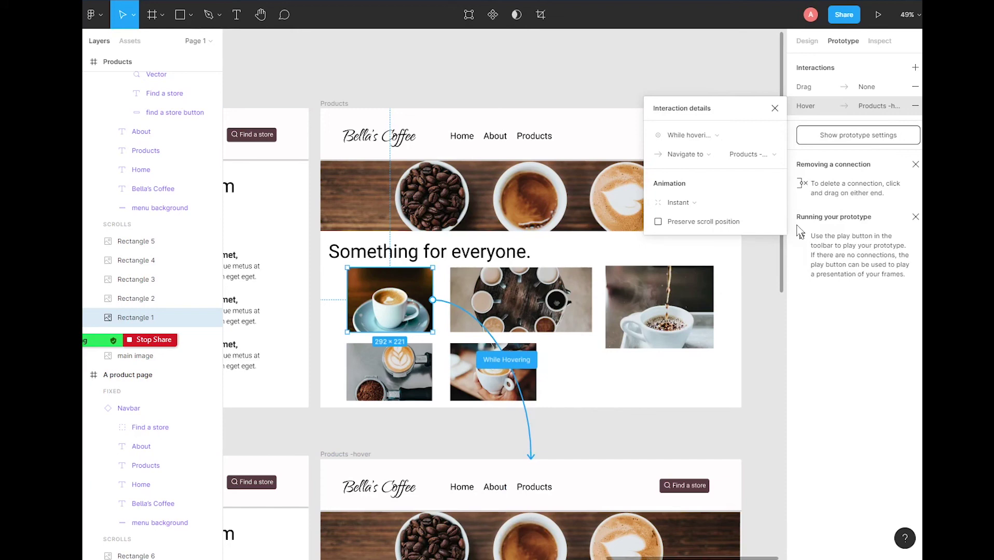
click(803, 108)
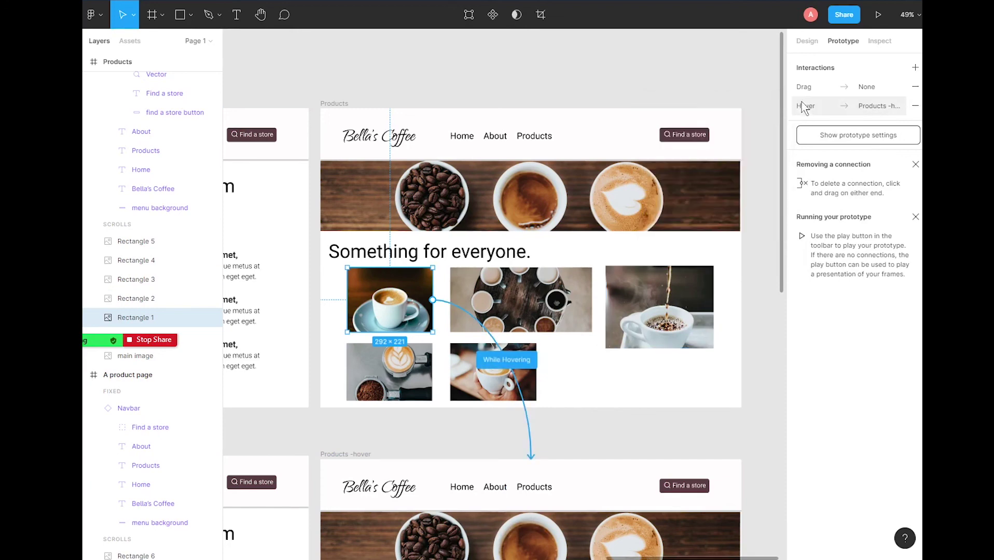
Step: Change the trigger of the photo's drag interaction to On click
click(830, 87)
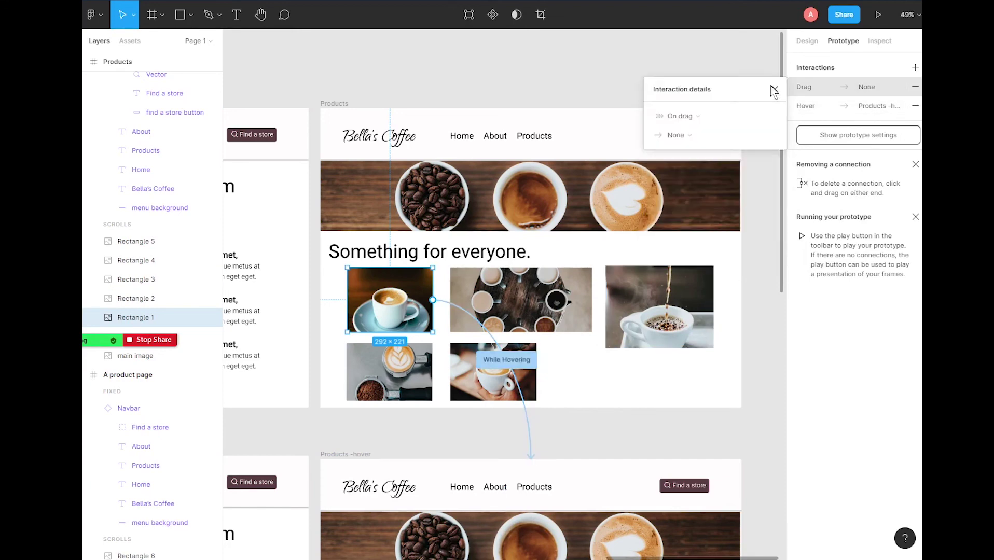
click(701, 120)
click(696, 101)
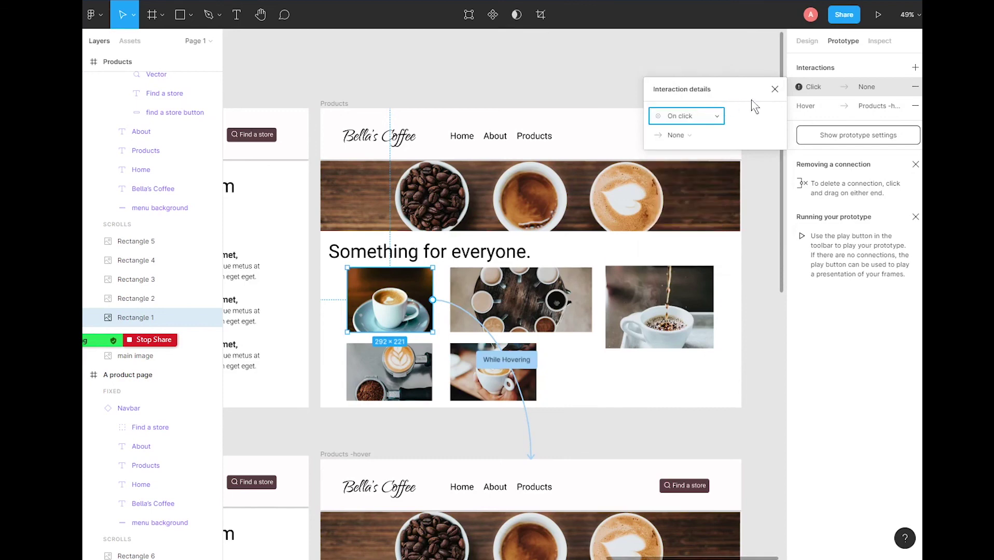
click(774, 89)
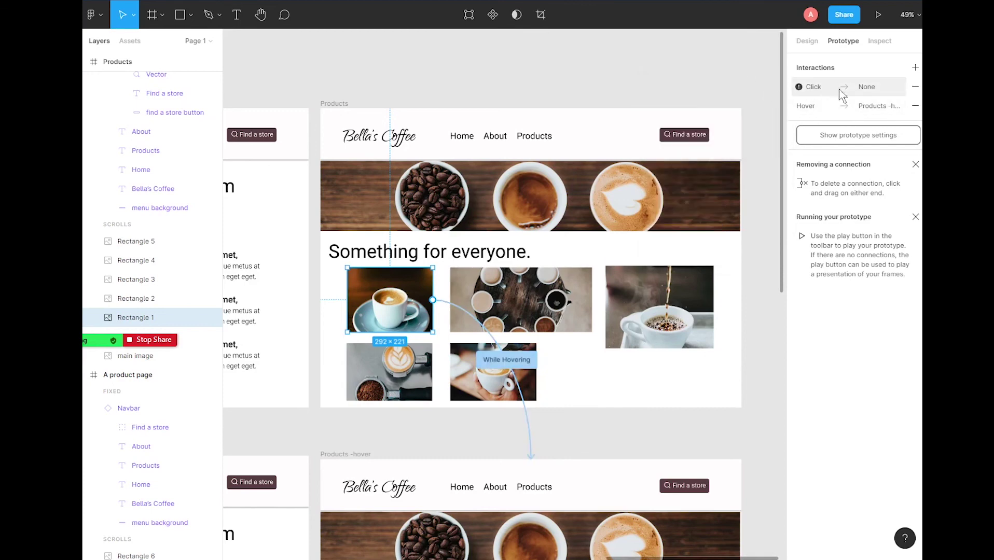
Step: Make the photo's on-click interaction navigate to A product page, keeping the Smart animate transition
click(889, 88)
click(715, 137)
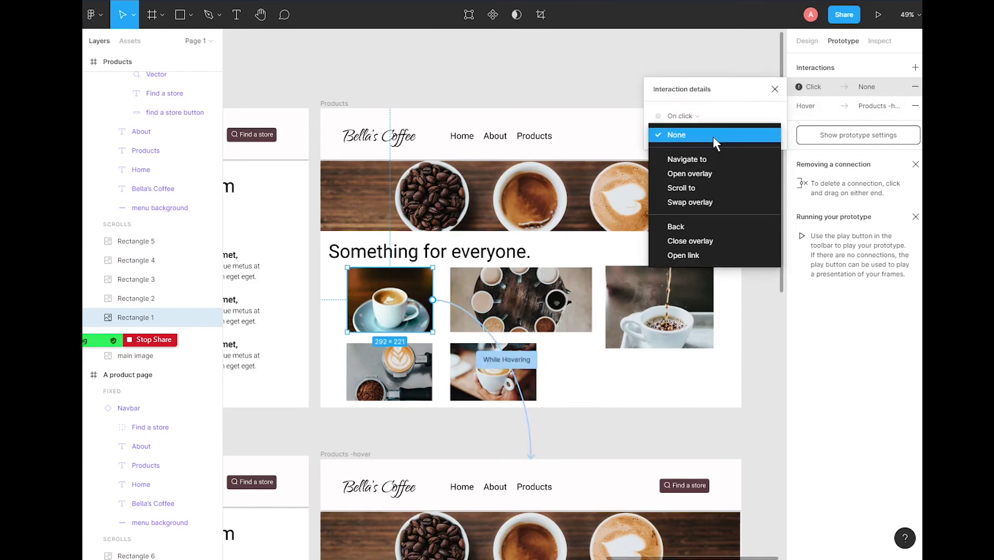
click(713, 160)
click(749, 135)
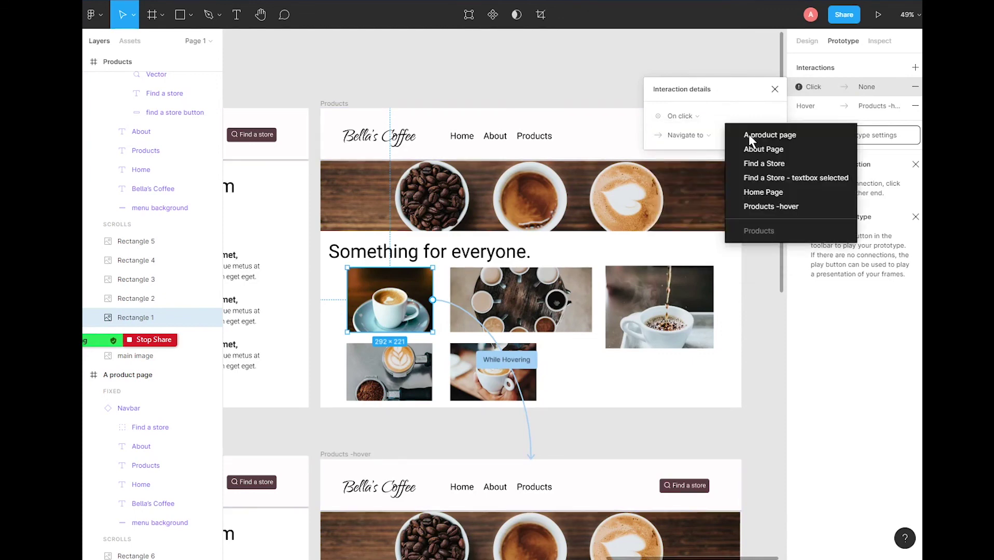
click(777, 138)
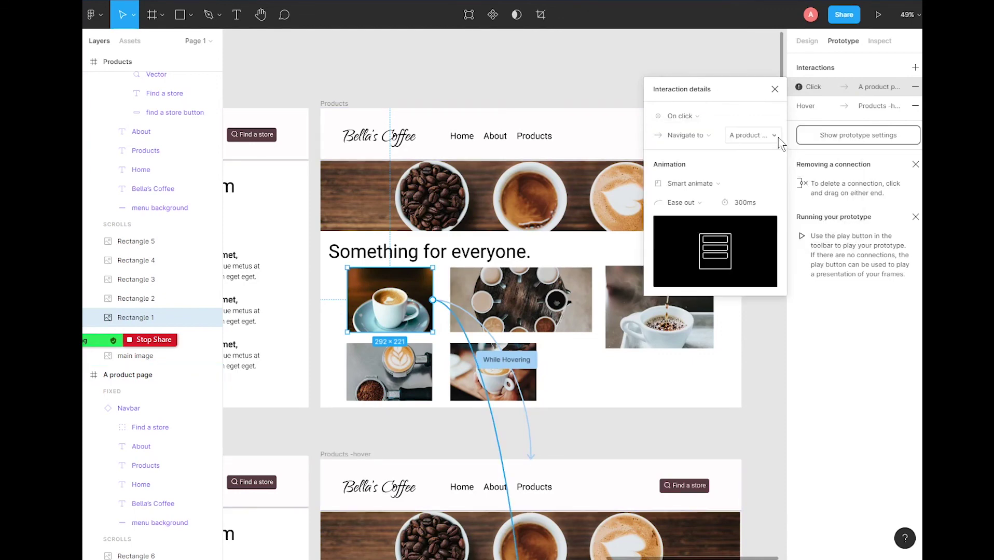
click(721, 187)
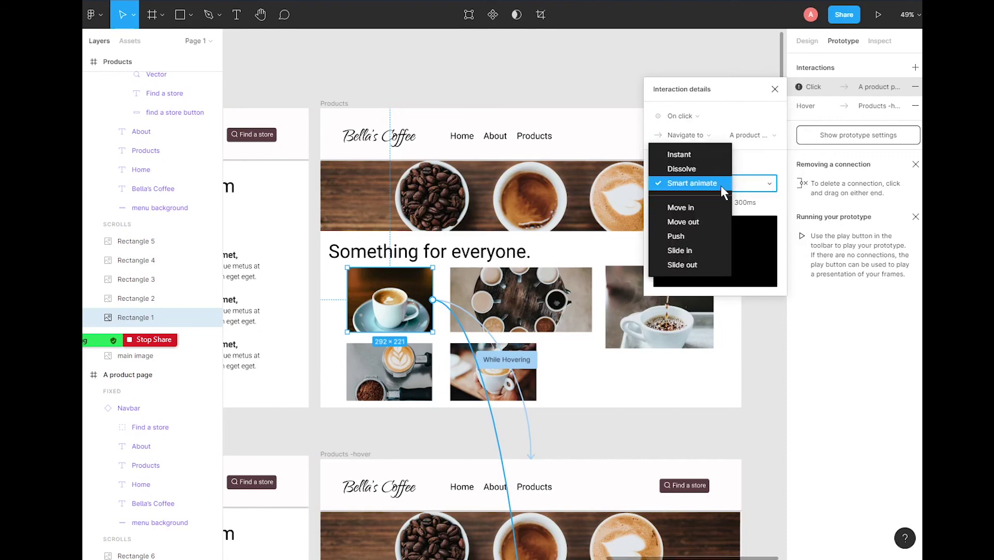
click(772, 170)
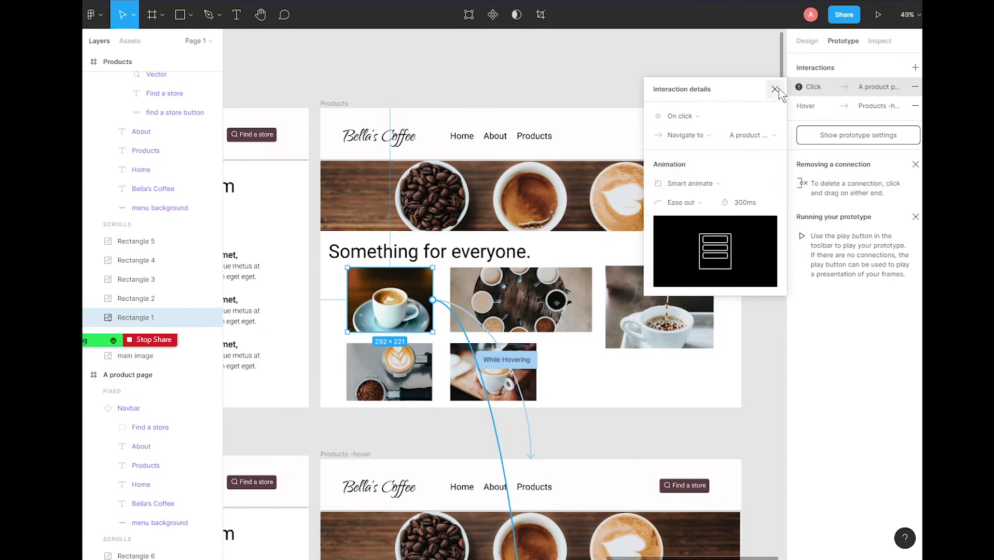
Step: Change the animation of the photo's on-click interaction to Dissolve
click(748, 184)
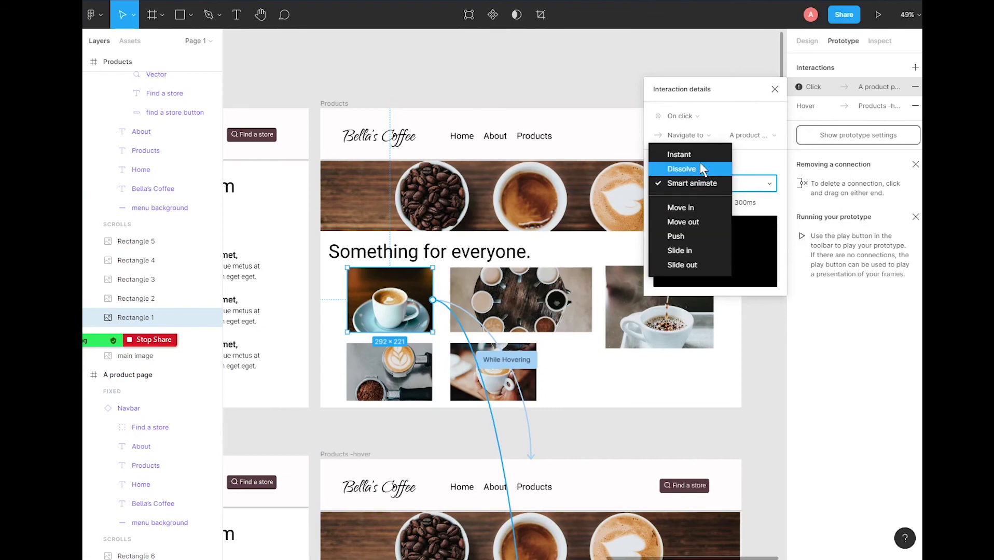
click(701, 166)
click(775, 90)
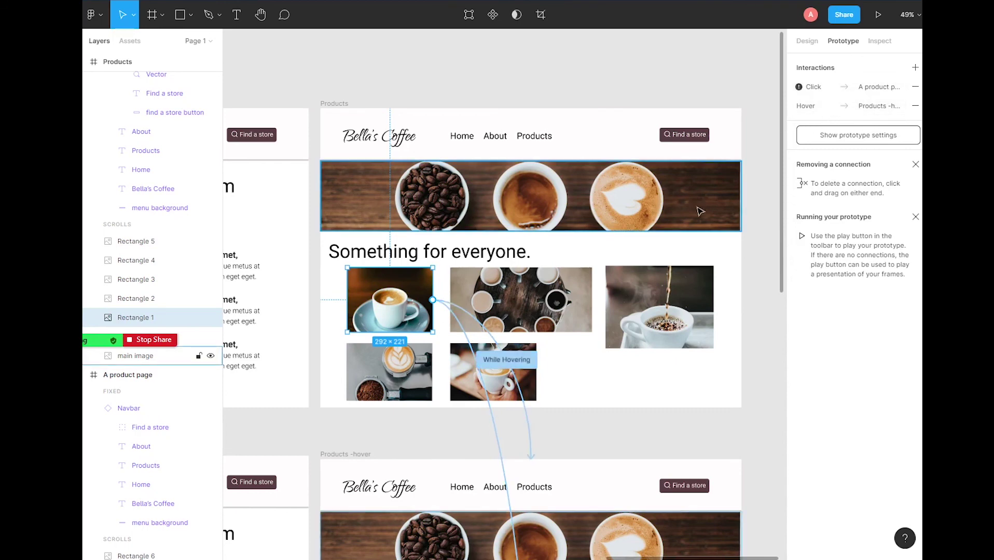
Step: Give the overlay rectangle on the first photo in the Products -hover frame an on-click interaction that navigates to A product page
scroll(715, 255, down, 2)
scroll(715, 256, down, 6)
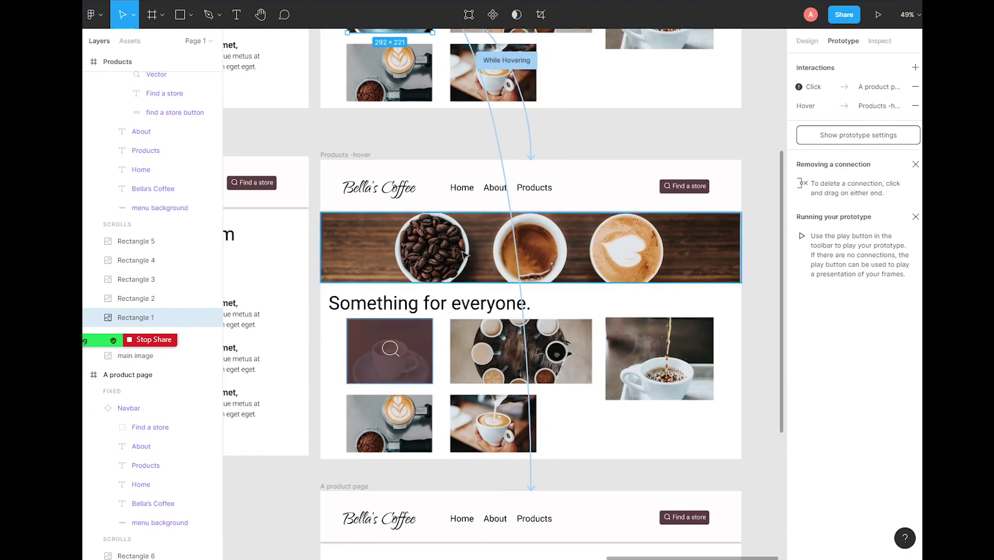
click(415, 338)
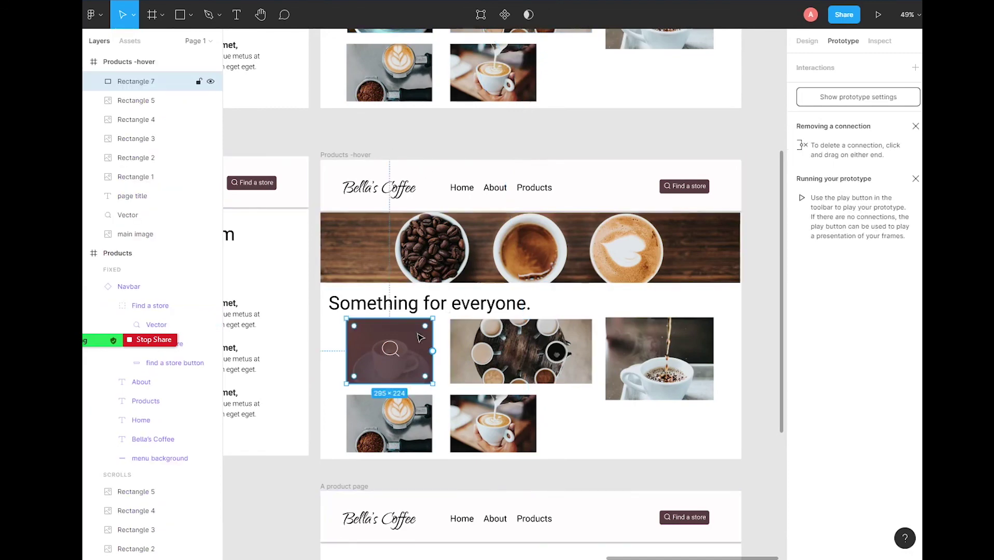
click(916, 69)
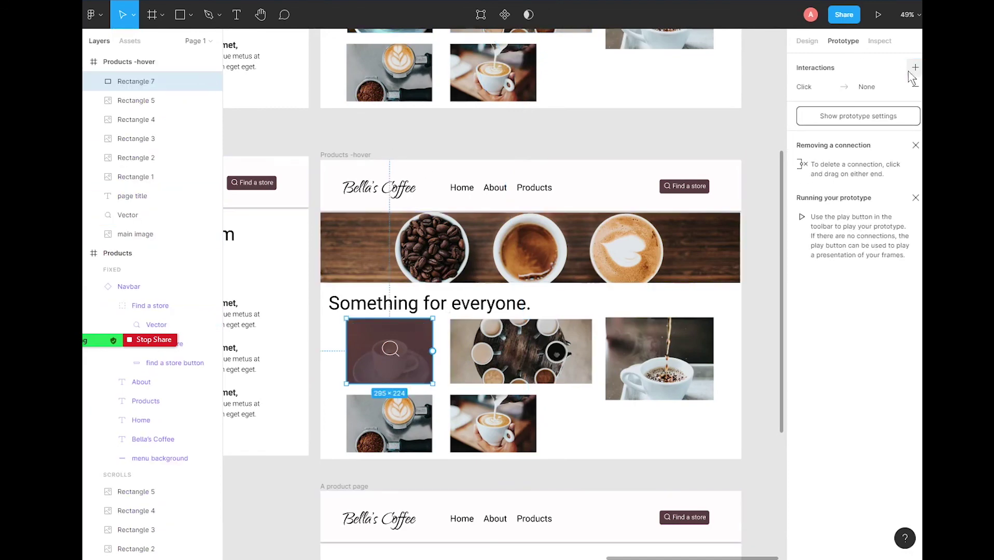
click(846, 93)
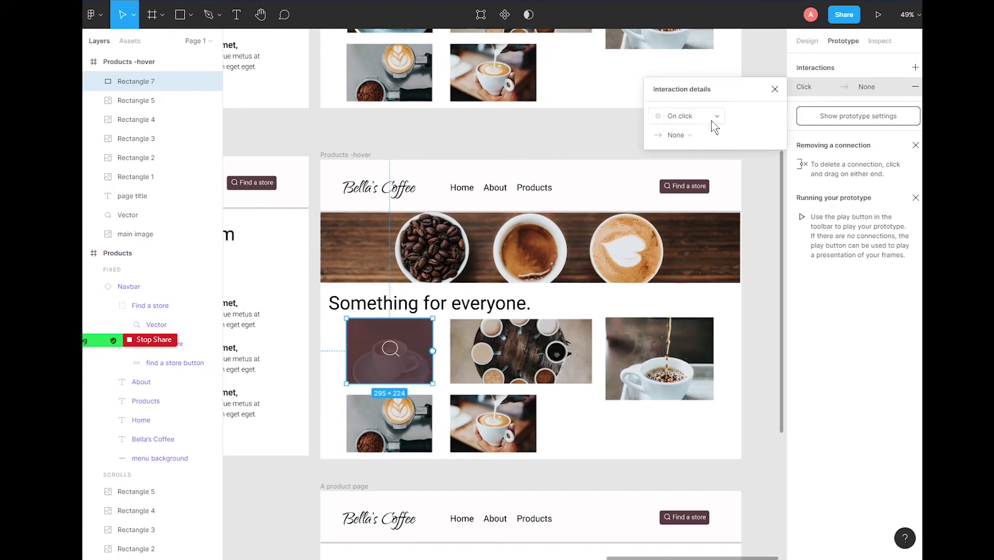
click(679, 135)
click(692, 158)
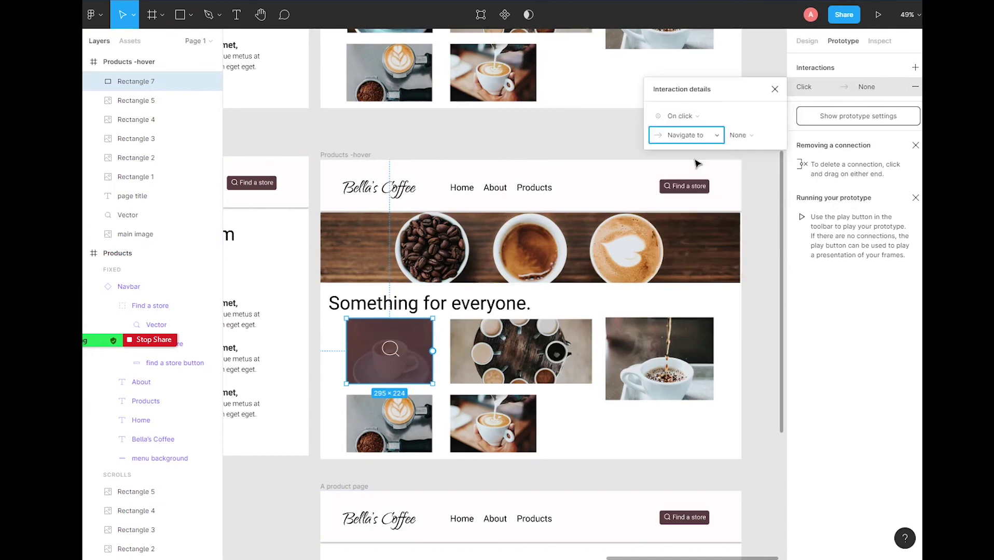
click(733, 138)
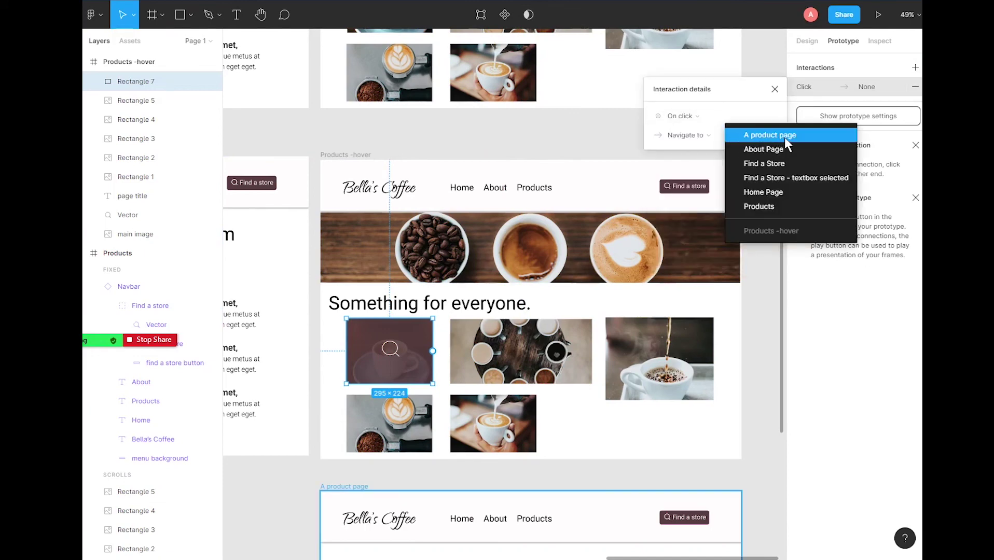
click(784, 136)
click(766, 331)
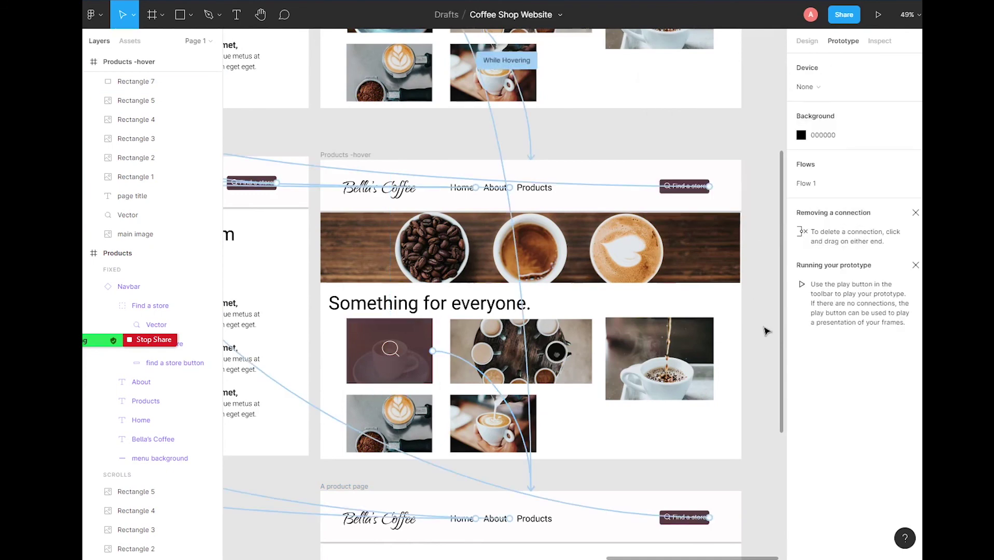
Step: Run the prototype preview, test the Products link on the home page, and close the preview
scroll(766, 331, down, 6)
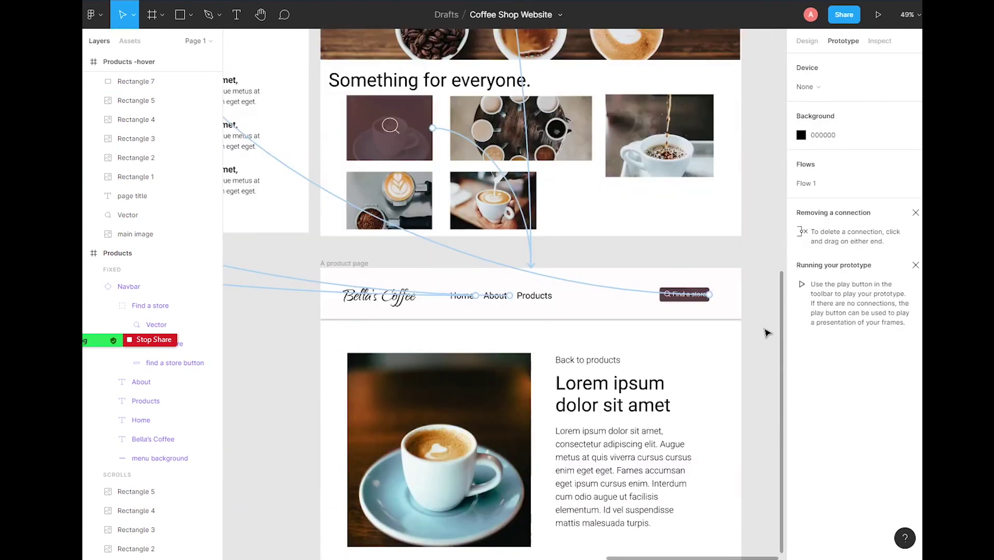
scroll(767, 333, up, 1)
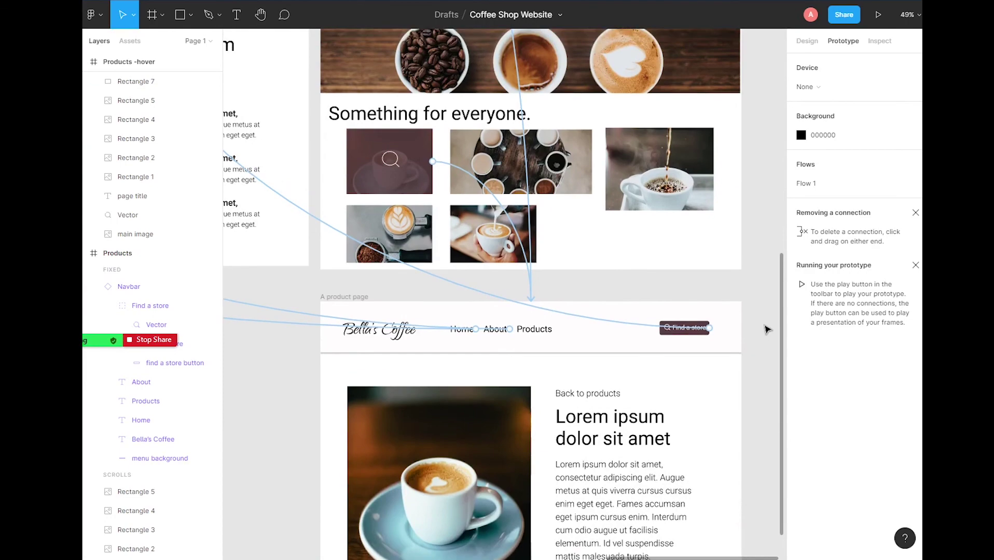
scroll(767, 331, down, 4)
scroll(767, 330, up, 12)
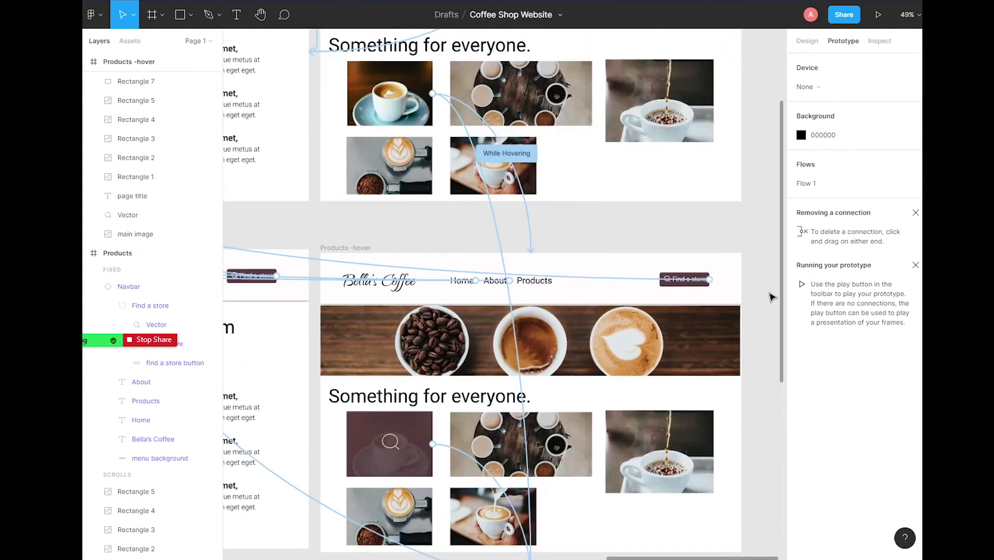
click(884, 23)
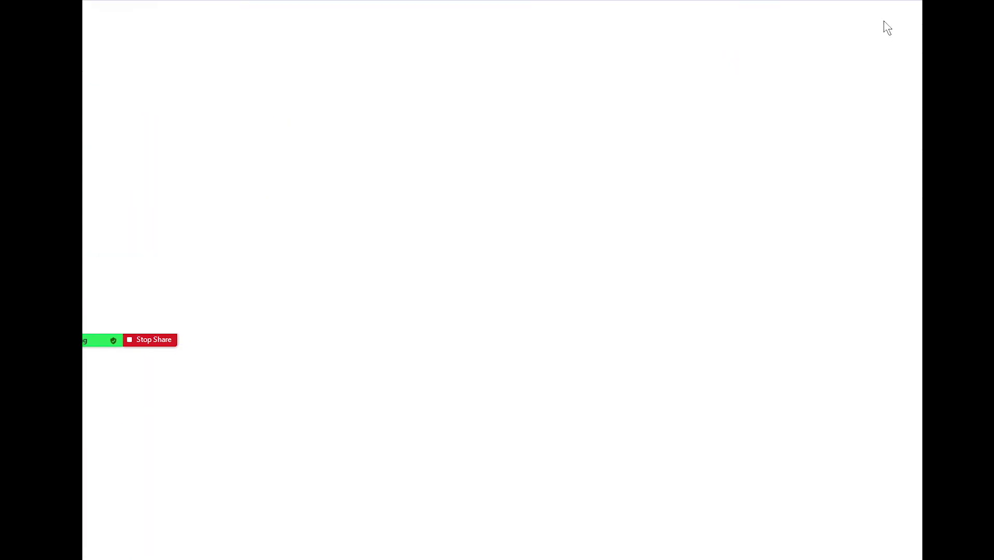
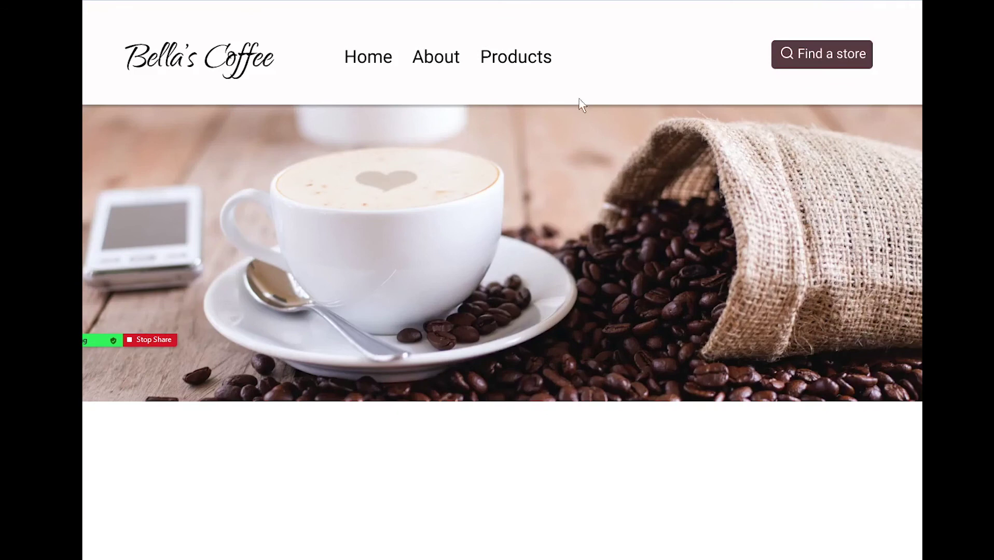
click(514, 58)
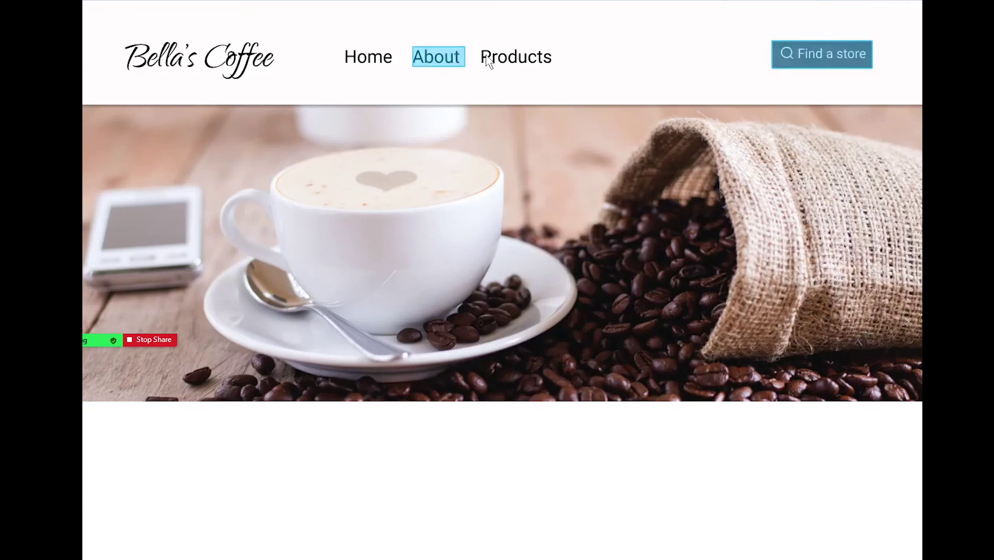
click(387, 59)
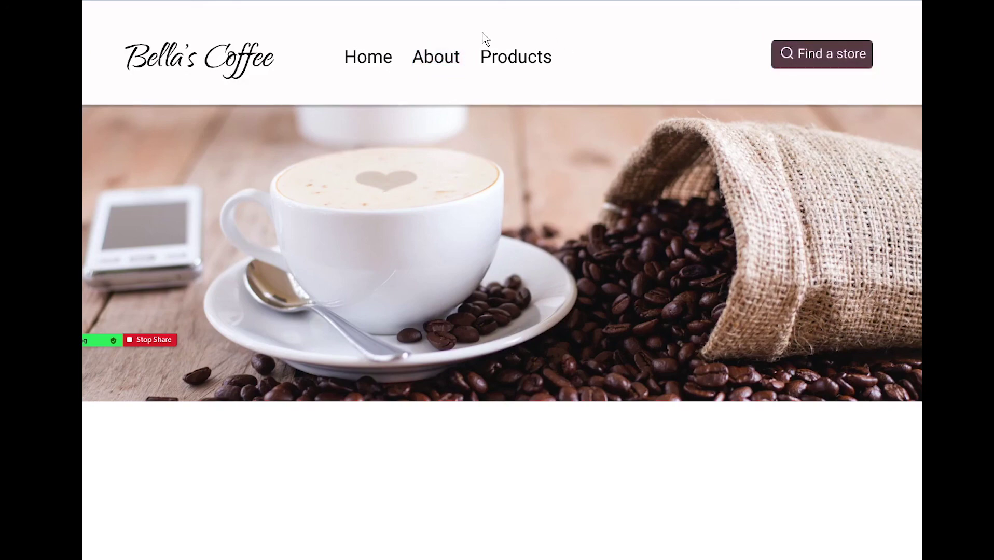
key(ctrl+w)
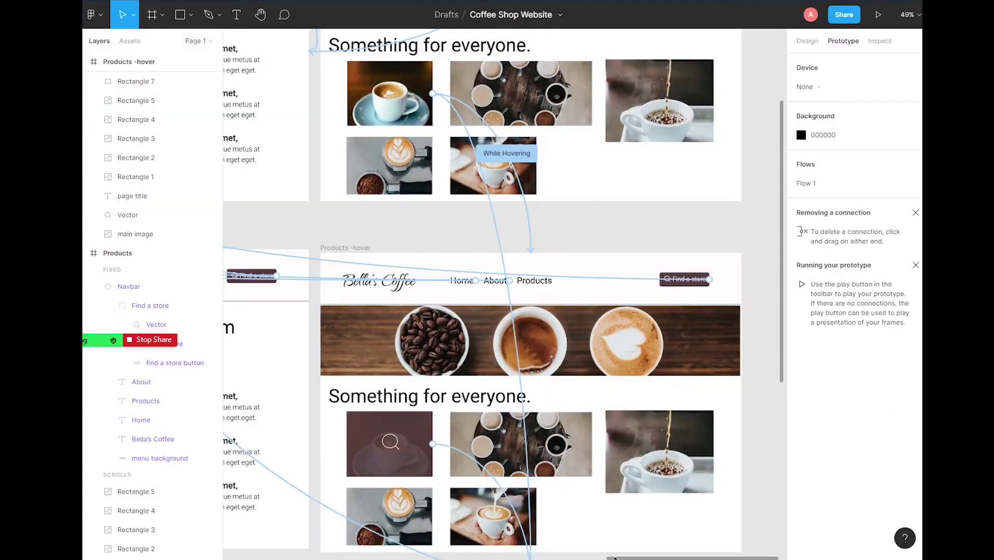
Step: Give the Products link in the Home Page navbar an on-click interaction that navigates to the Products frame
drag(633, 558, 242, 551)
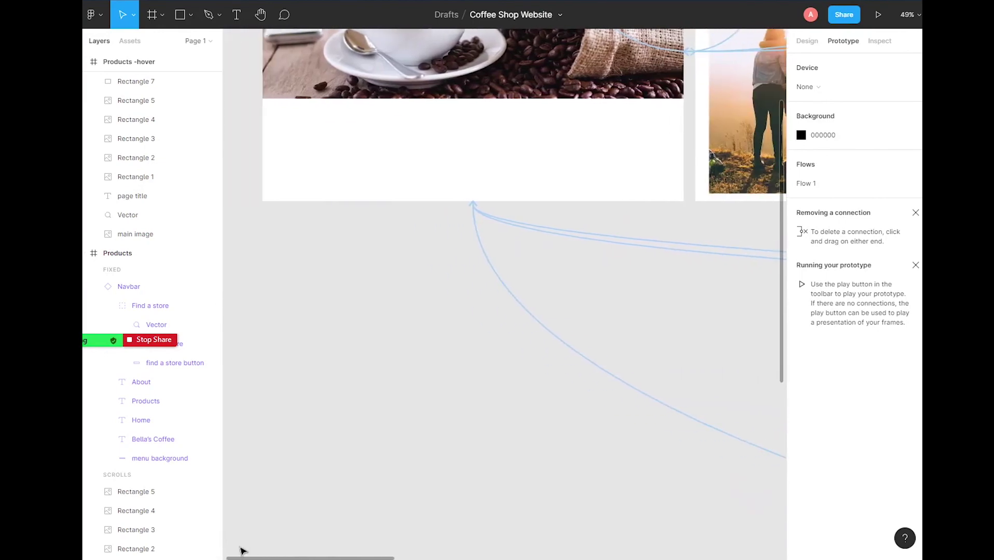
scroll(420, 466, up, 2)
scroll(421, 466, up, 5)
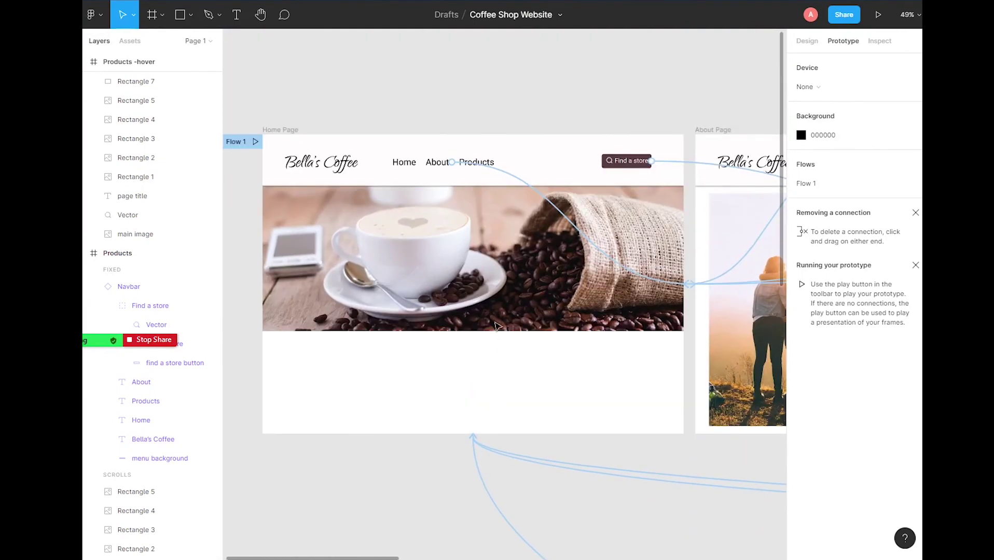
click(487, 164)
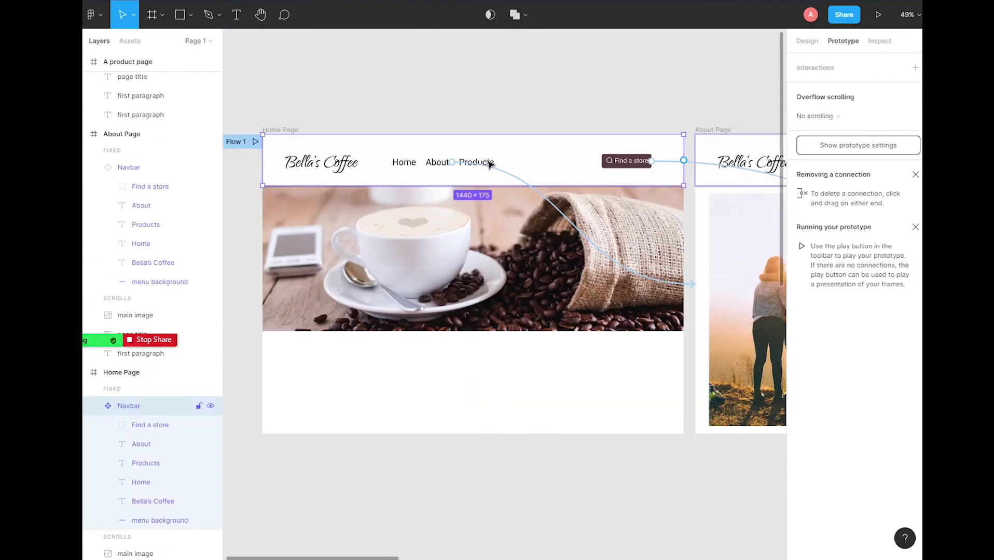
click(487, 164)
click(916, 67)
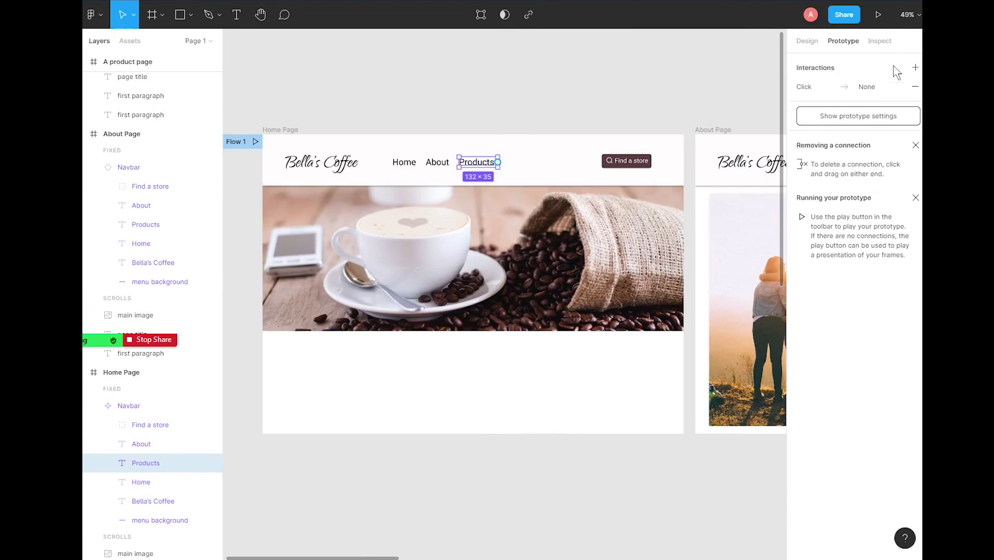
click(858, 90)
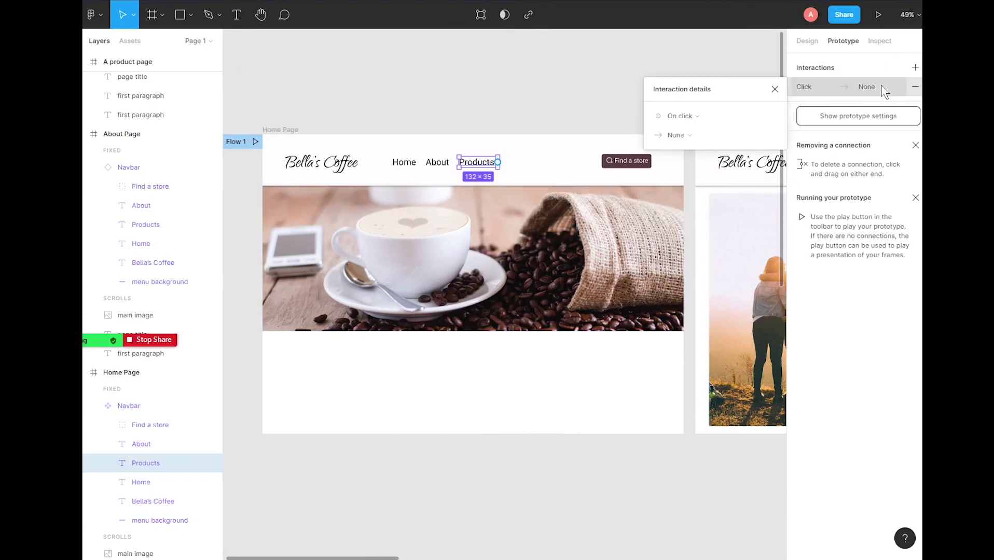
click(703, 134)
click(701, 159)
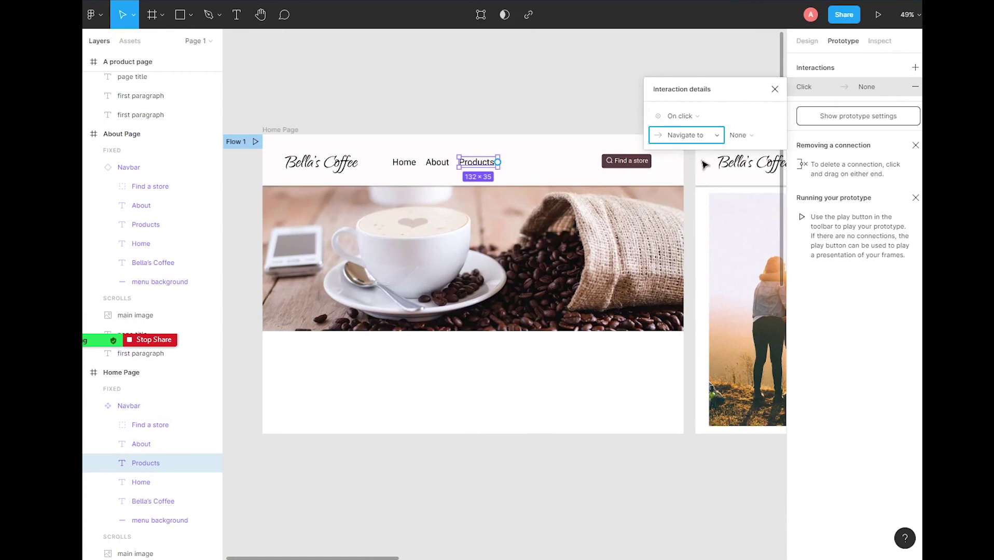
click(758, 137)
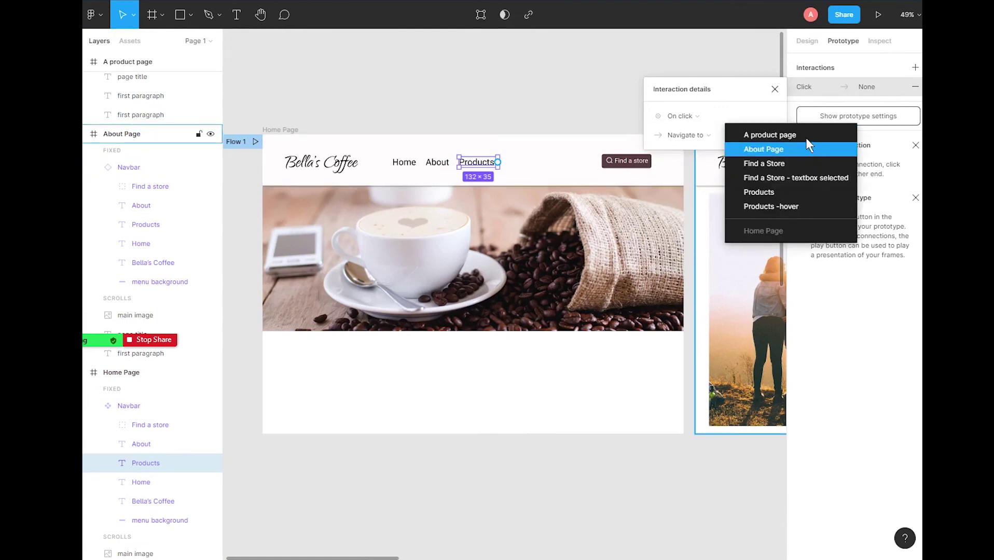
click(802, 191)
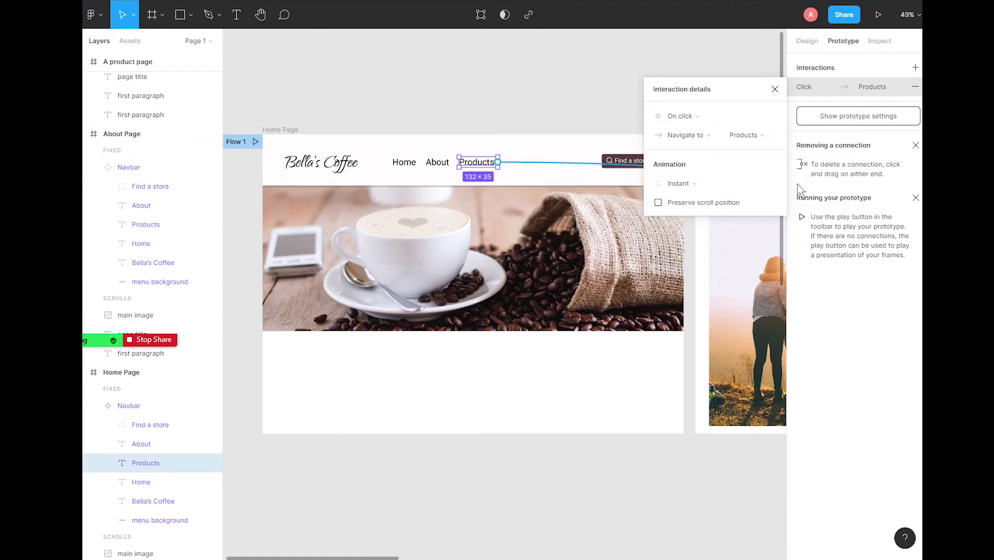
click(760, 73)
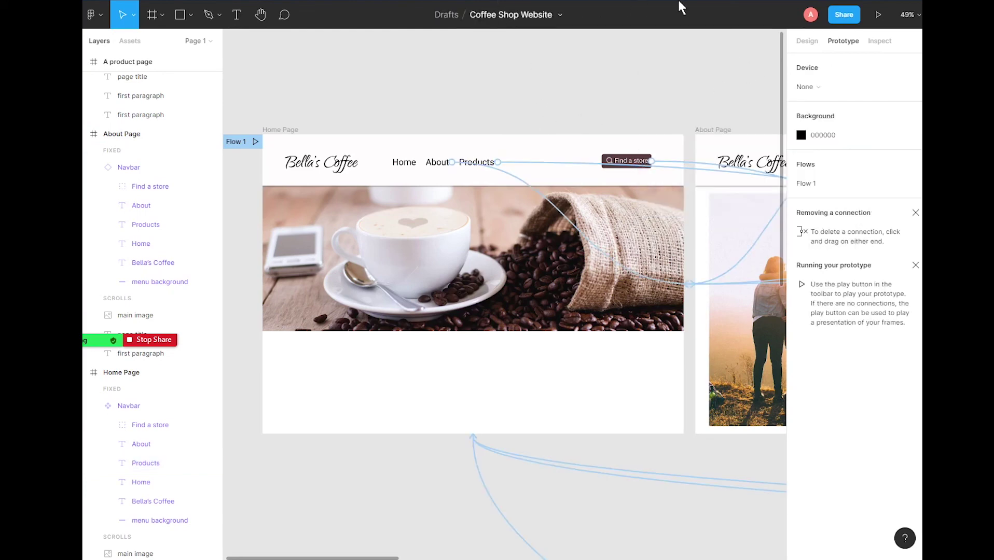
Step: Preview the prototype and follow the Products link to the first coffee photo's product page
click(877, 15)
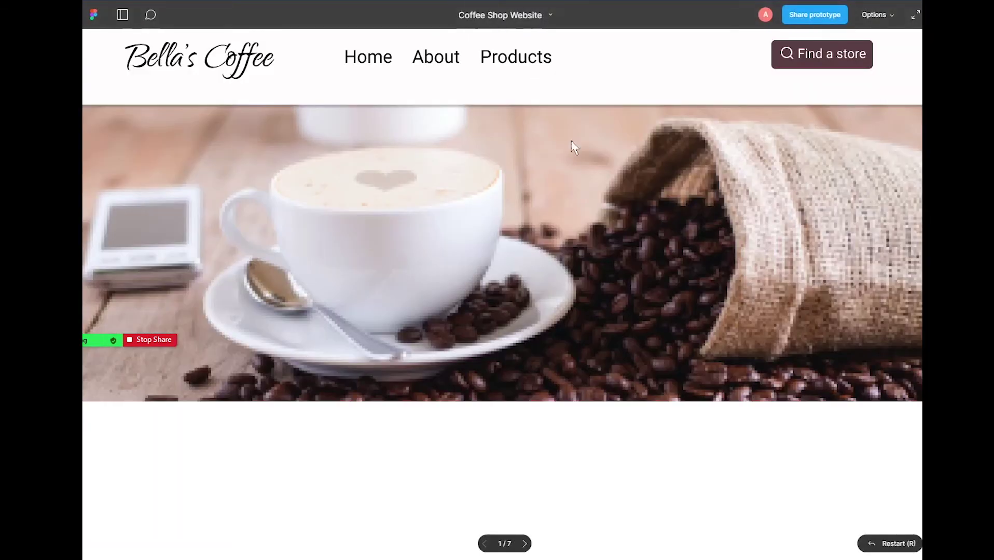
click(523, 58)
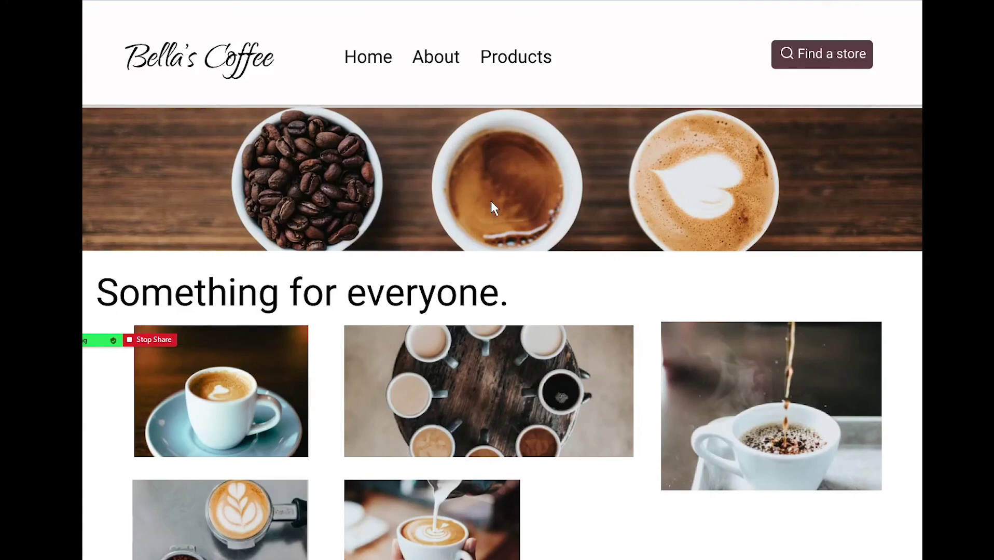
scroll(476, 219, down, 1)
scroll(473, 228, up, 1)
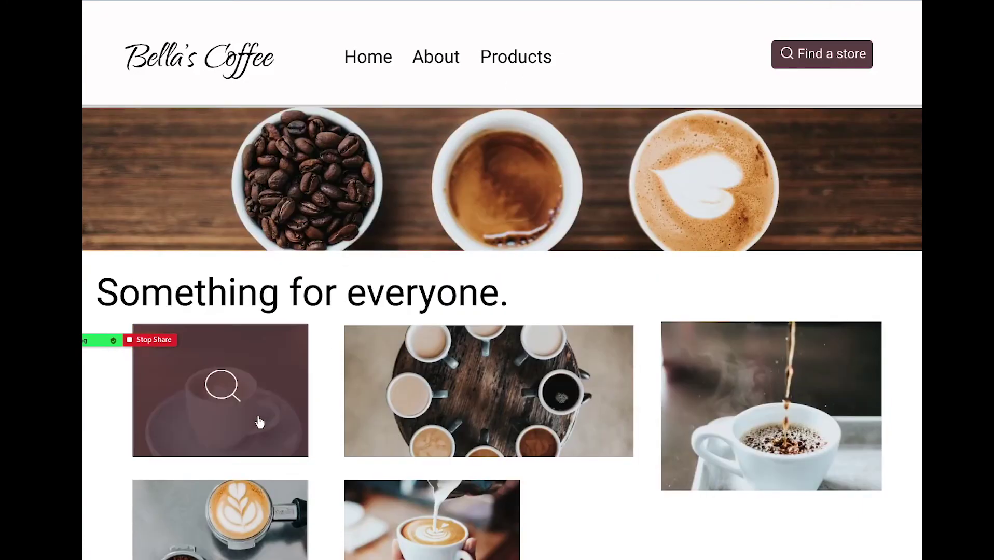
click(223, 408)
scroll(571, 435, down, 1)
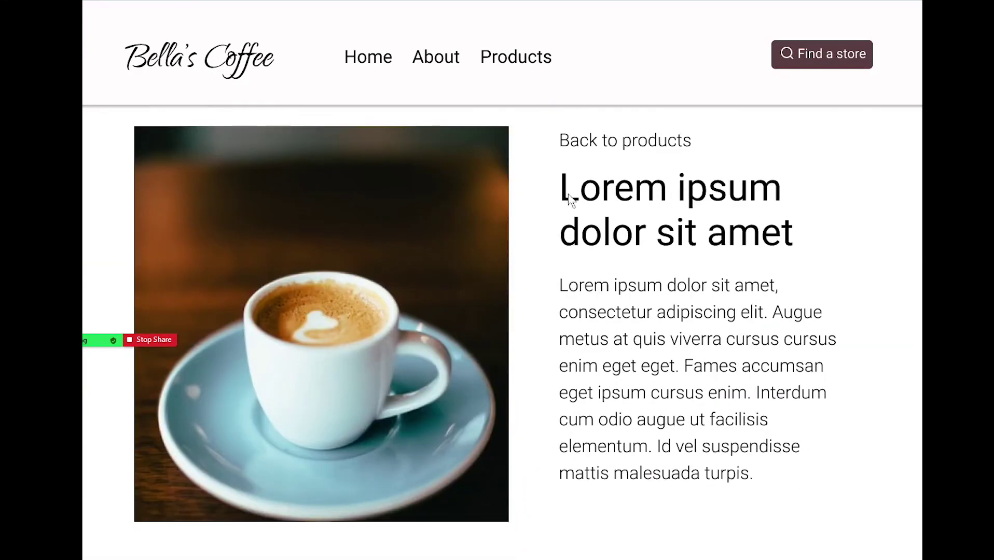
Step: Test the Products link on the product page, check the Products page, and close the preview
scroll(570, 415, up, 1)
click(535, 58)
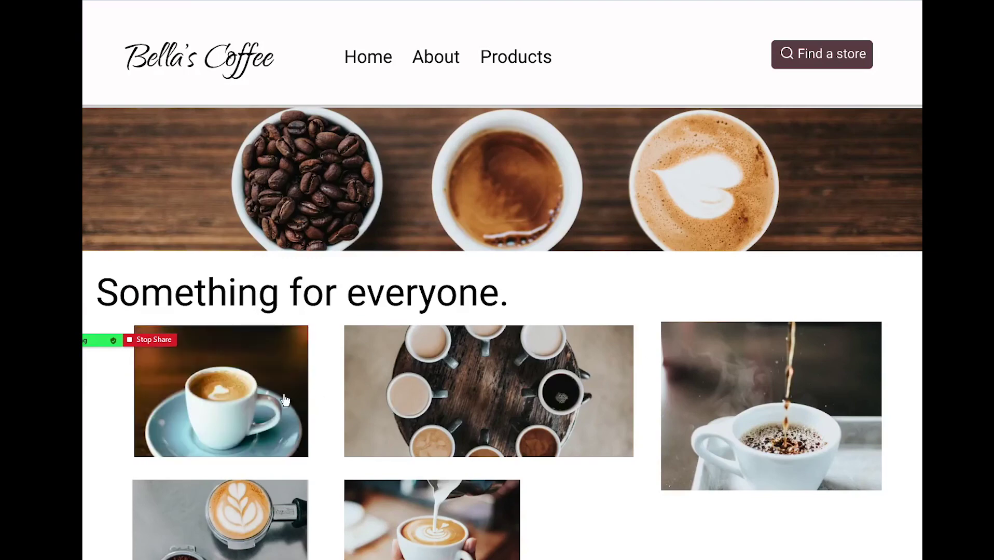
scroll(610, 446, down, 1)
scroll(610, 446, up, 1)
key(ctrl+w)
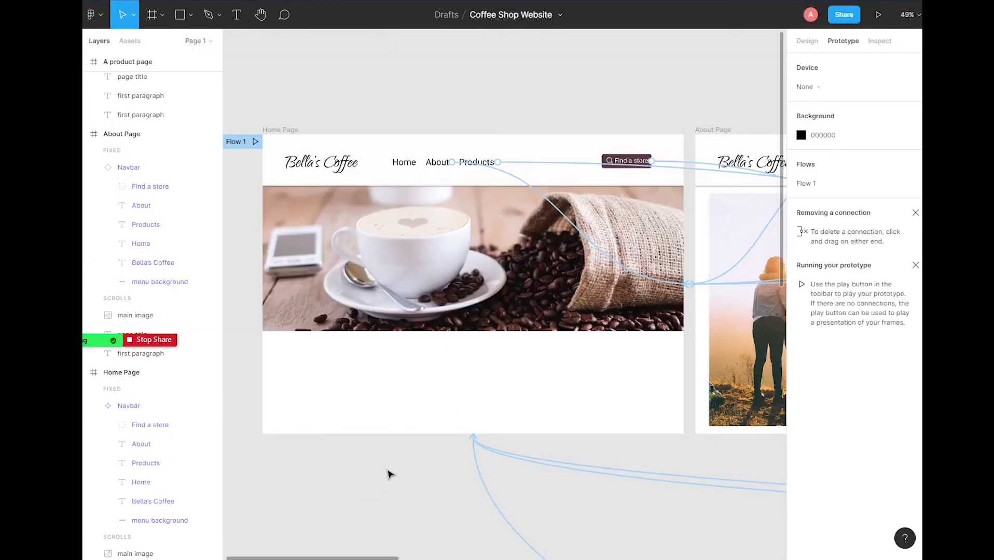
Step: Remove the stray drag interaction from the About link in the Home Page navbar
scroll(390, 475, down, 2)
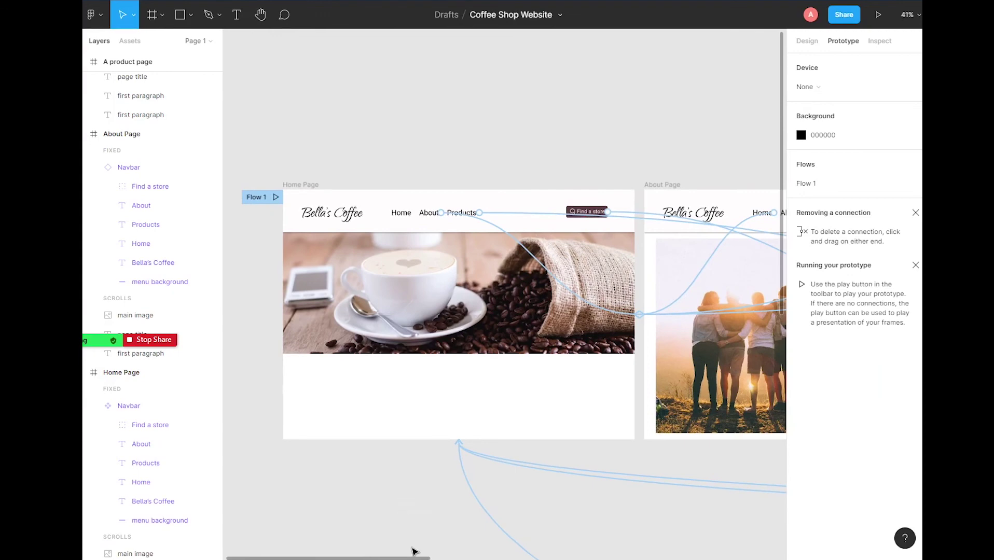
scroll(504, 311, right, 5)
scroll(504, 311, left, 4)
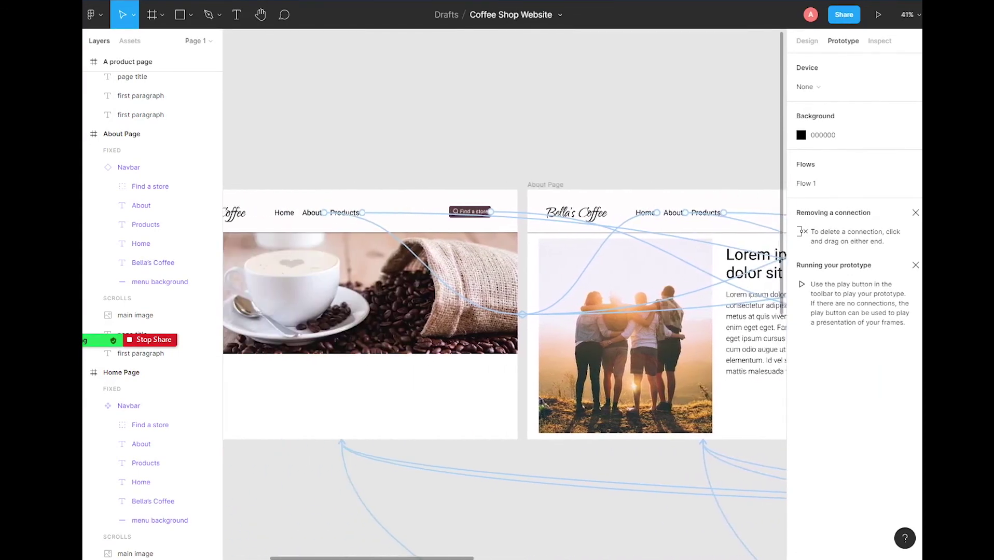
click(372, 218)
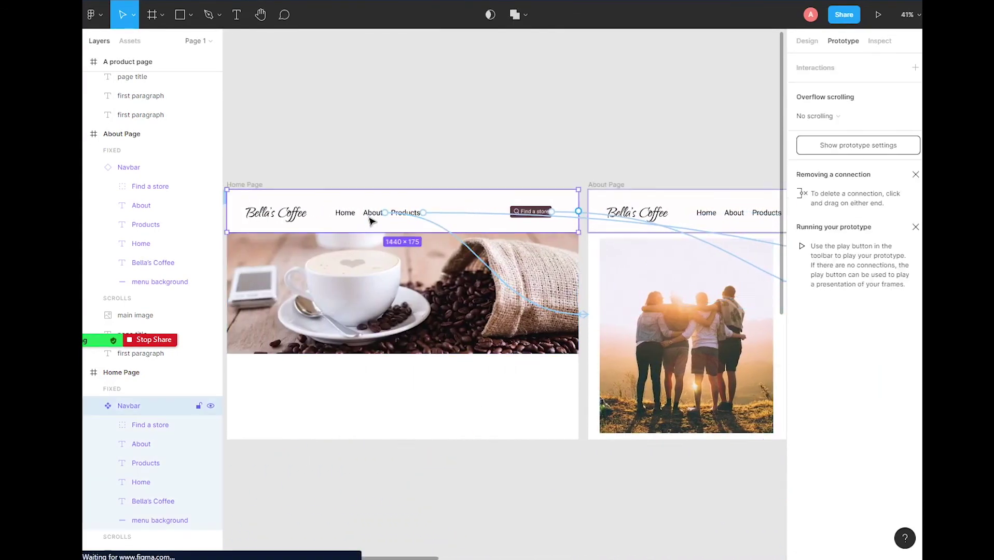
click(387, 214)
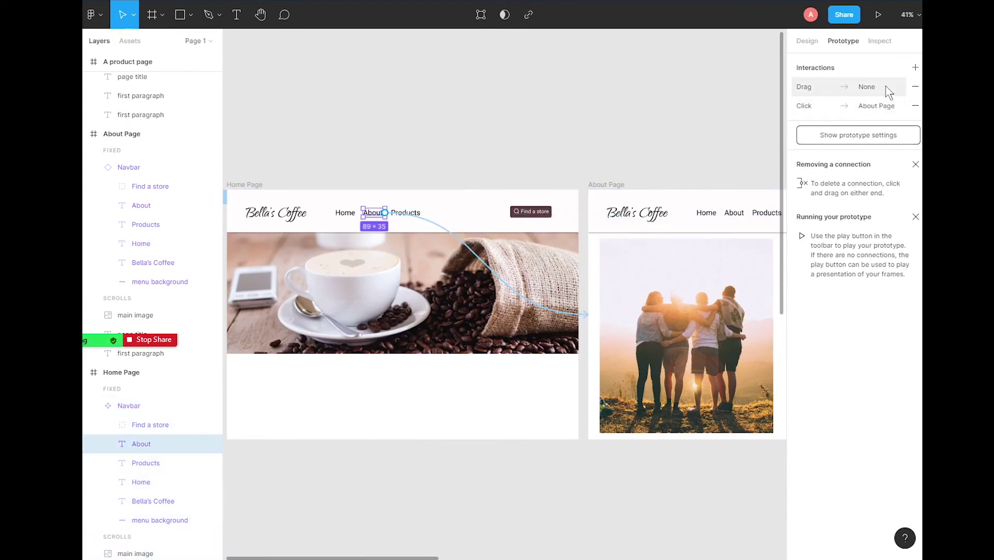
click(915, 87)
Step: Set the About link's on-click transition to the About Page to the Slide in animation
click(826, 87)
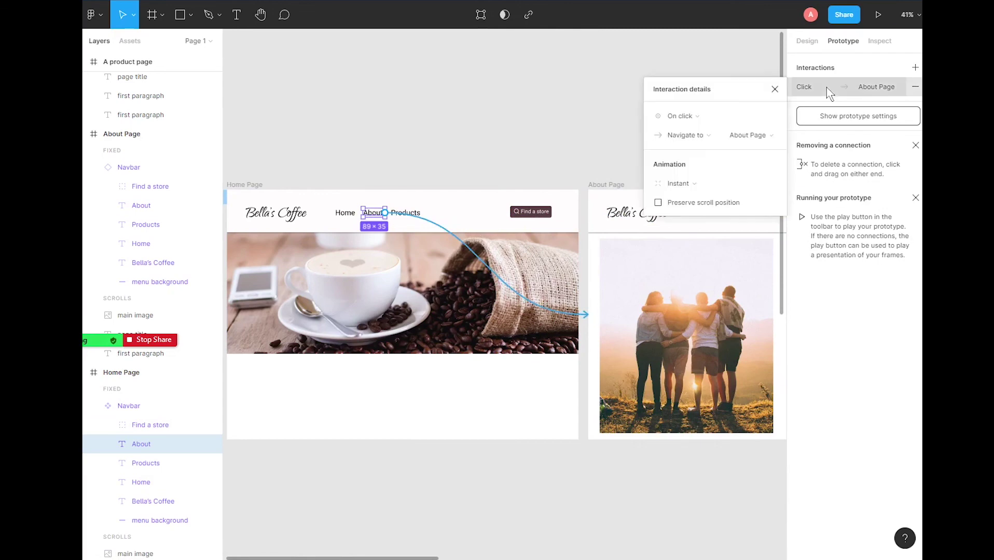
click(686, 183)
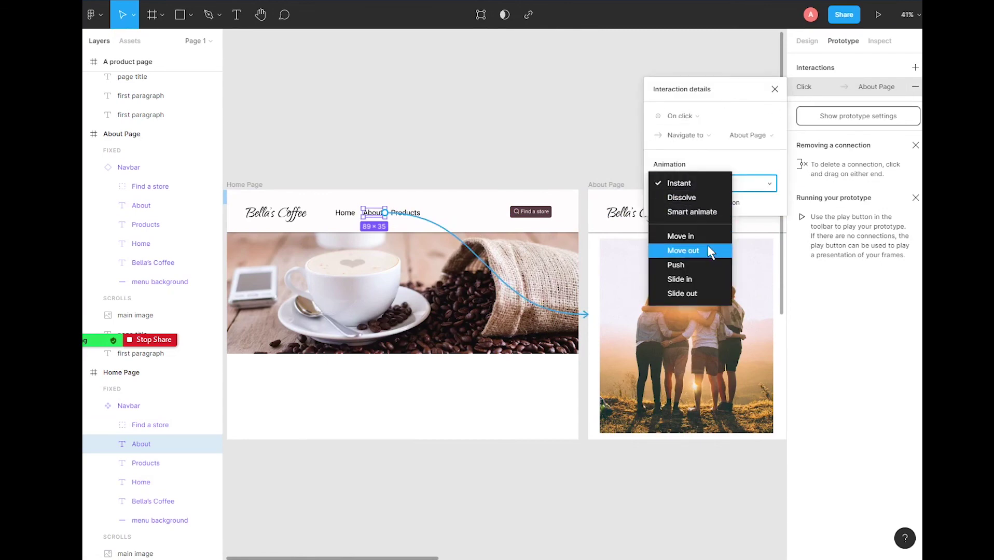
click(707, 283)
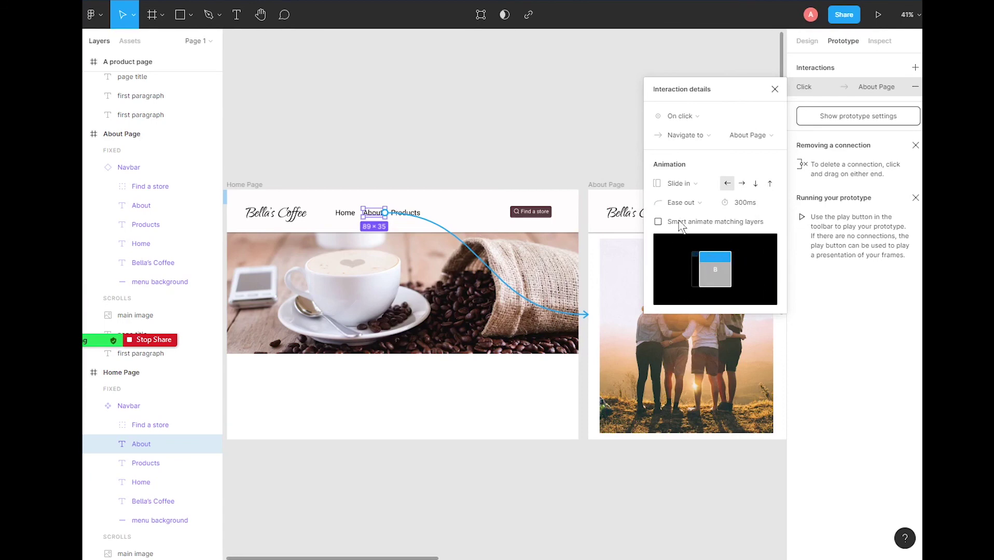
click(482, 136)
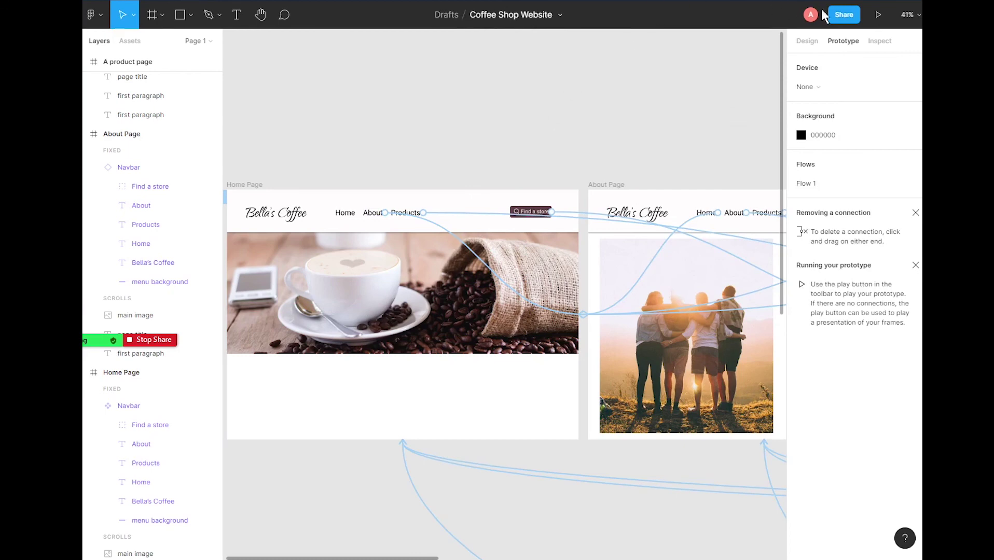
Step: Run the prototype preview and test switching between the home and About pages through the navbar links
click(878, 15)
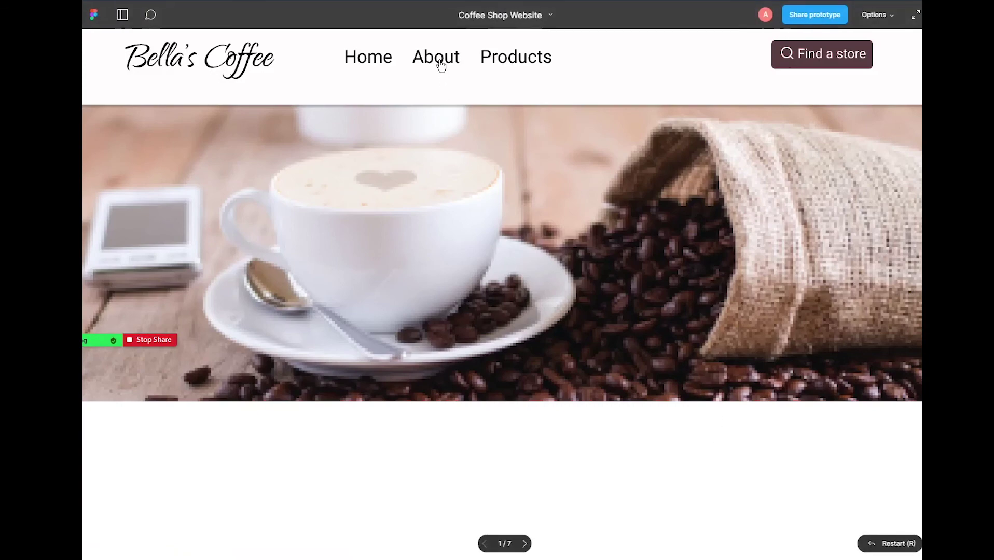
click(440, 62)
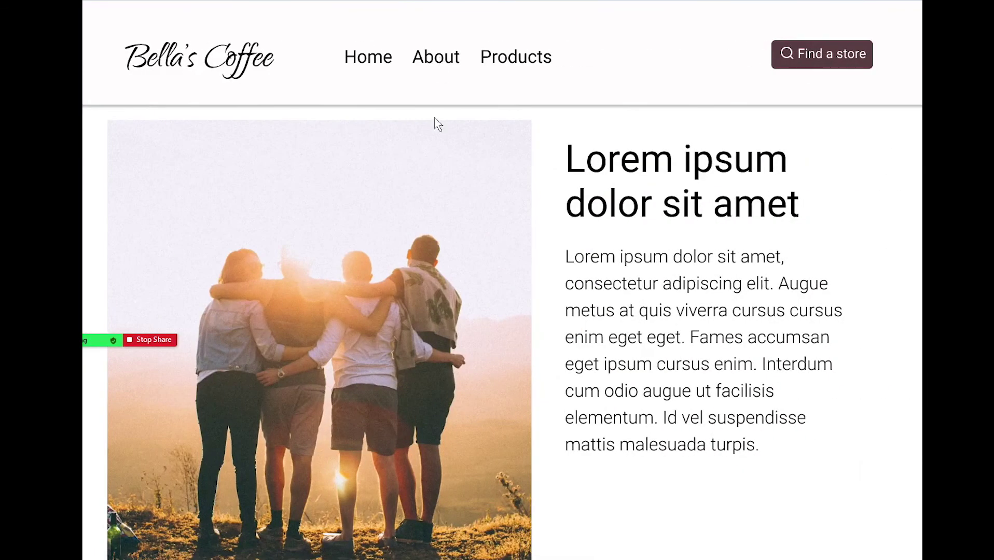
mouse_move(386, 24)
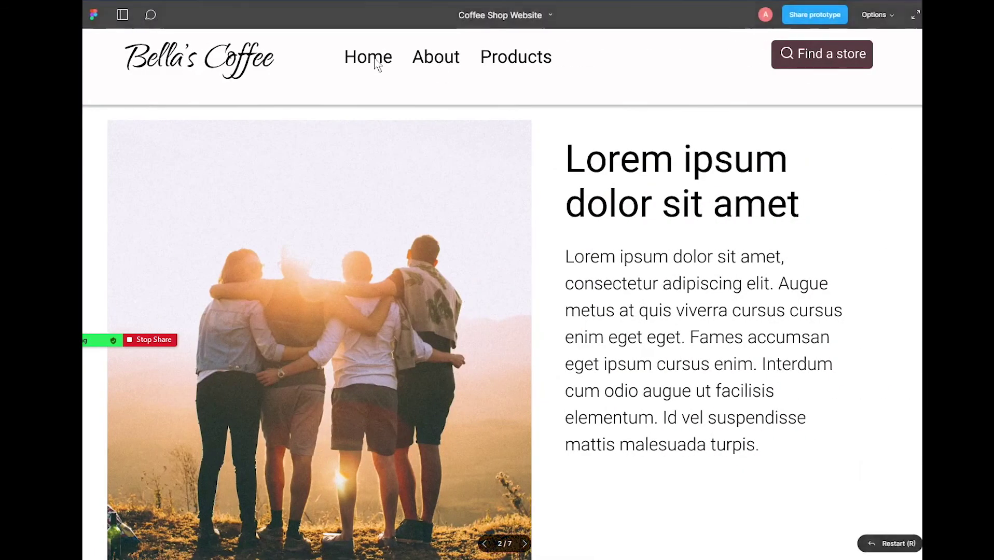
click(375, 60)
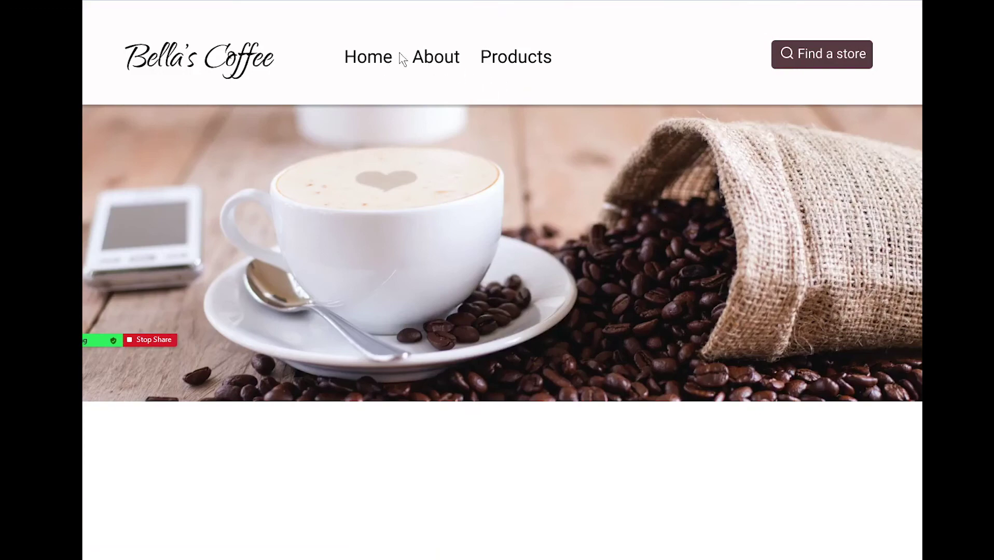
click(439, 60)
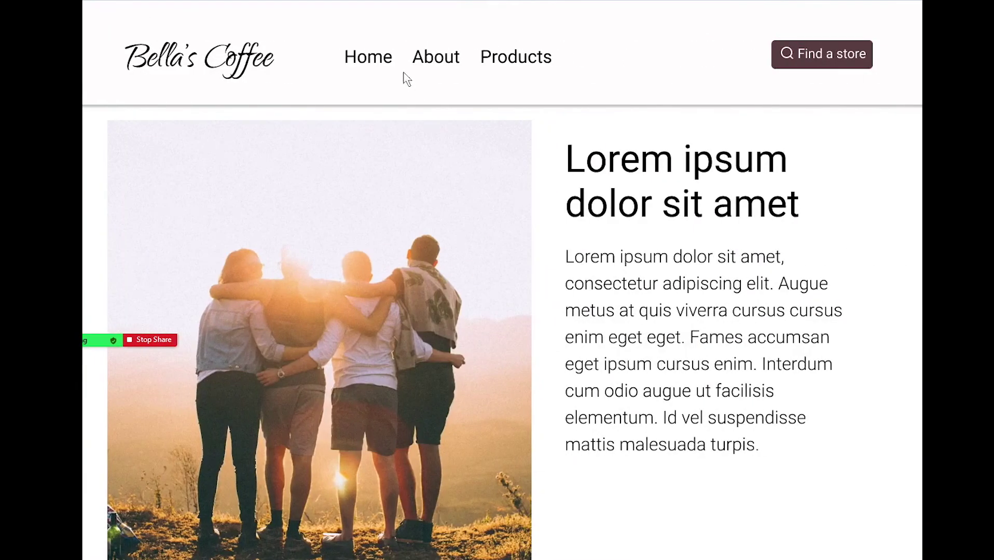
click(387, 65)
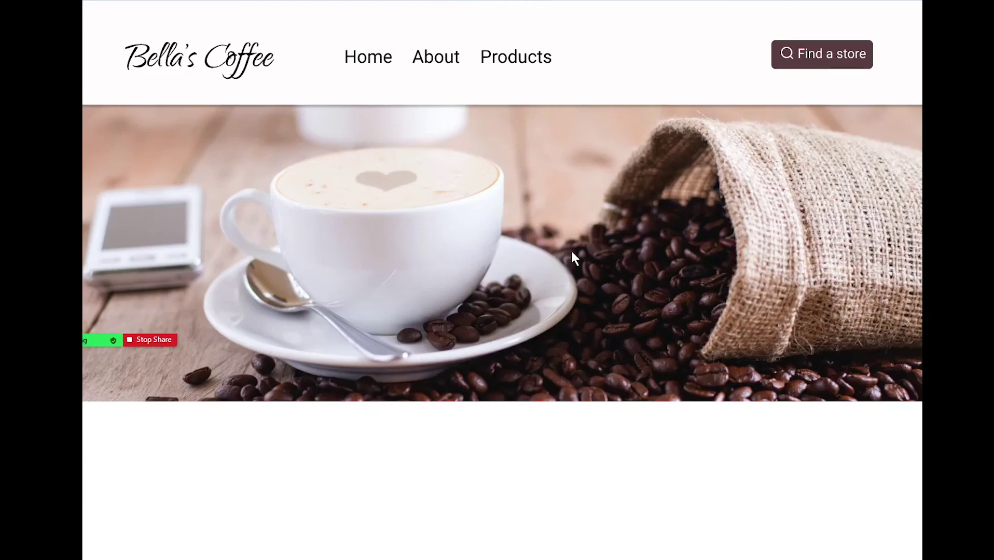
Step: Test the Find a store button, review its page, return to the home page and close the preview
click(825, 54)
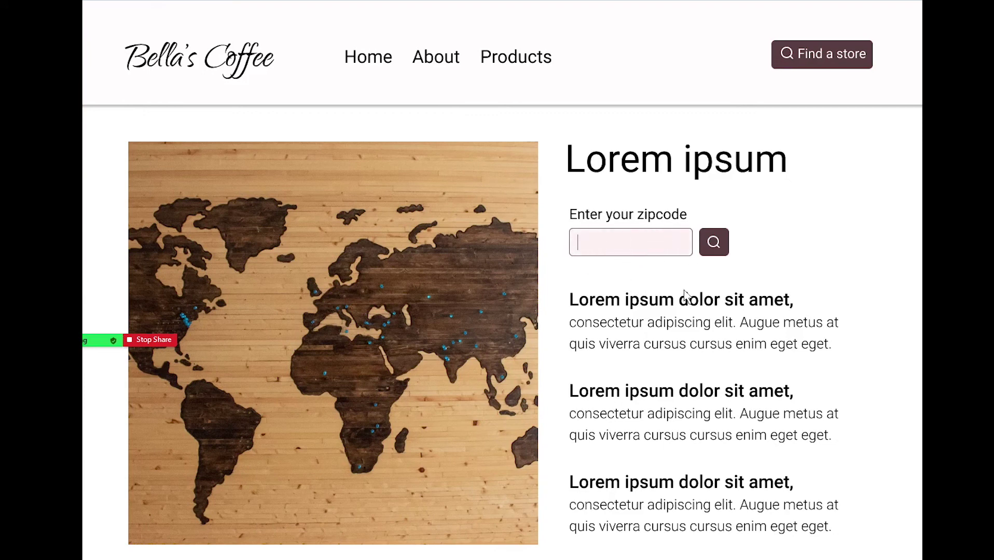
scroll(685, 296, down, 1)
scroll(685, 296, up, 1)
click(364, 58)
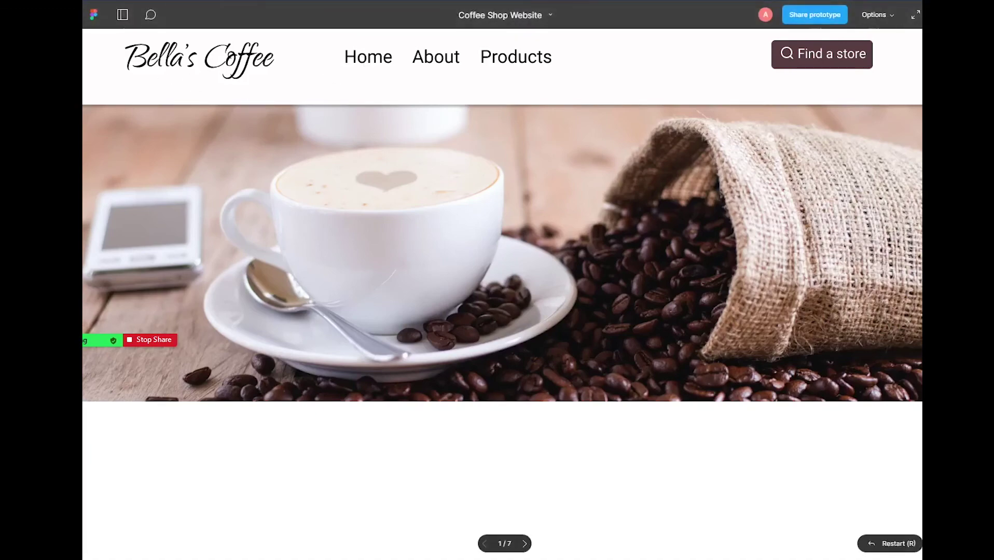
key(ctrl+w)
Step: Go back to the drafts and open the other Coffee Shop Website file, the one edited 6 hours ago
scroll(514, 205, up, 3)
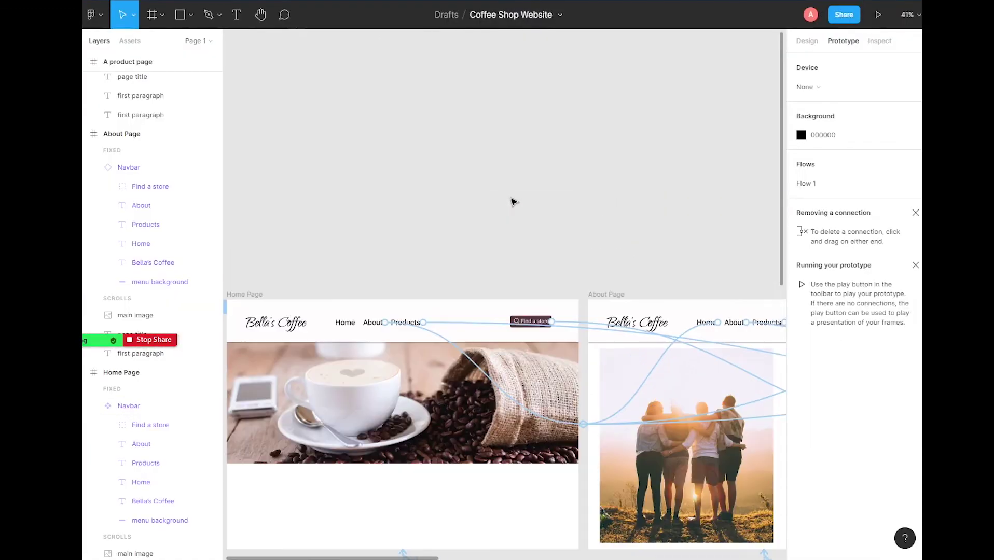
scroll(513, 202, down, 4)
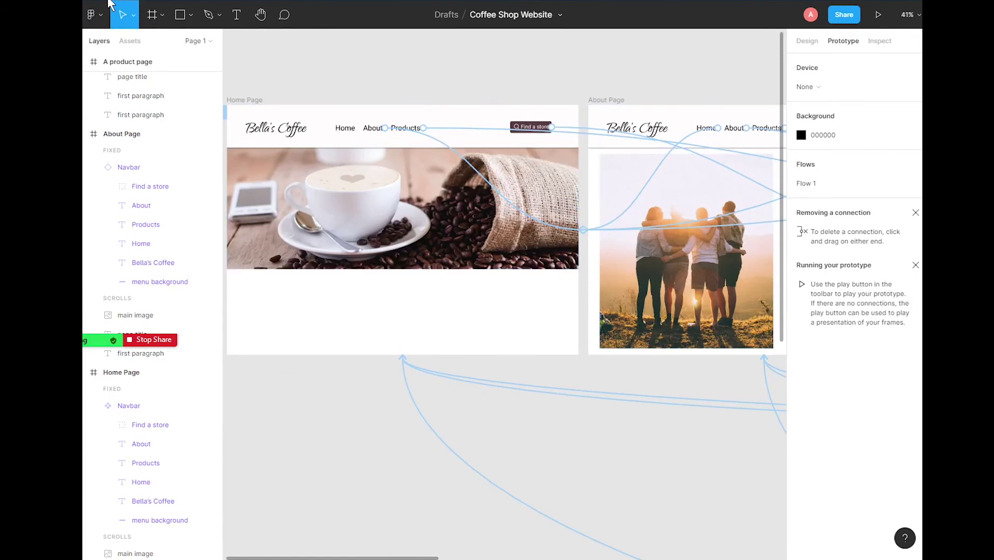
click(100, 14)
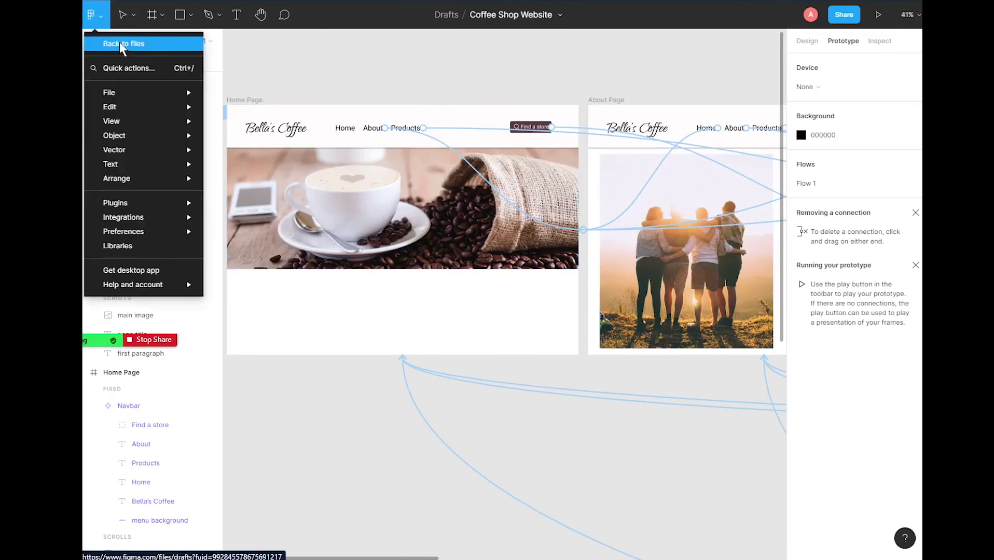
click(121, 45)
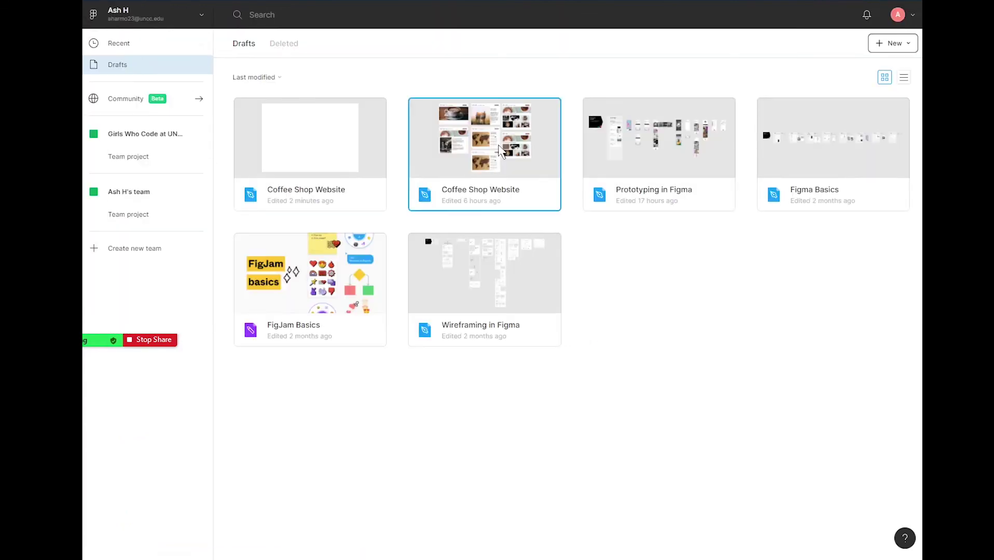
double_click(499, 150)
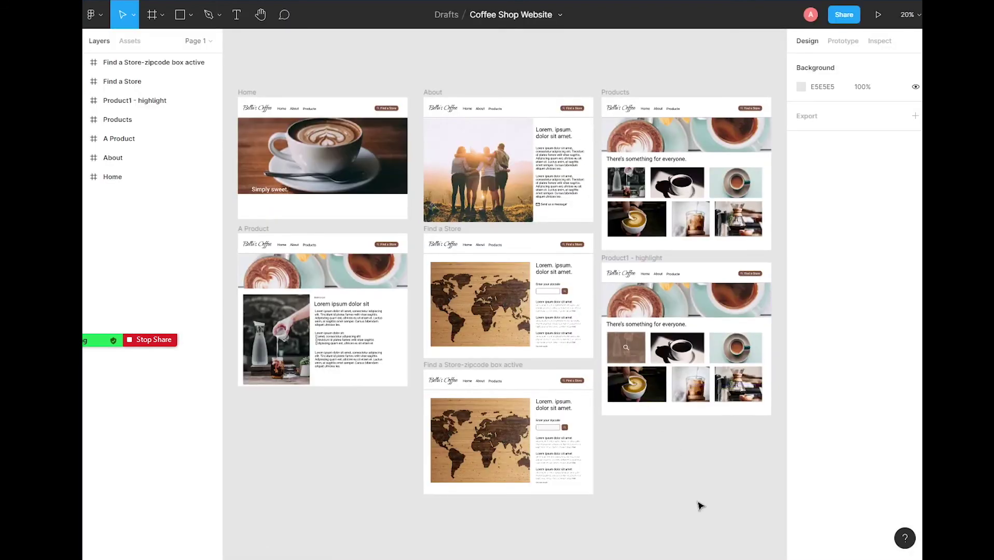
Step: Preview this file's prototype, follow the About and Products links, and look through the Products page
click(880, 16)
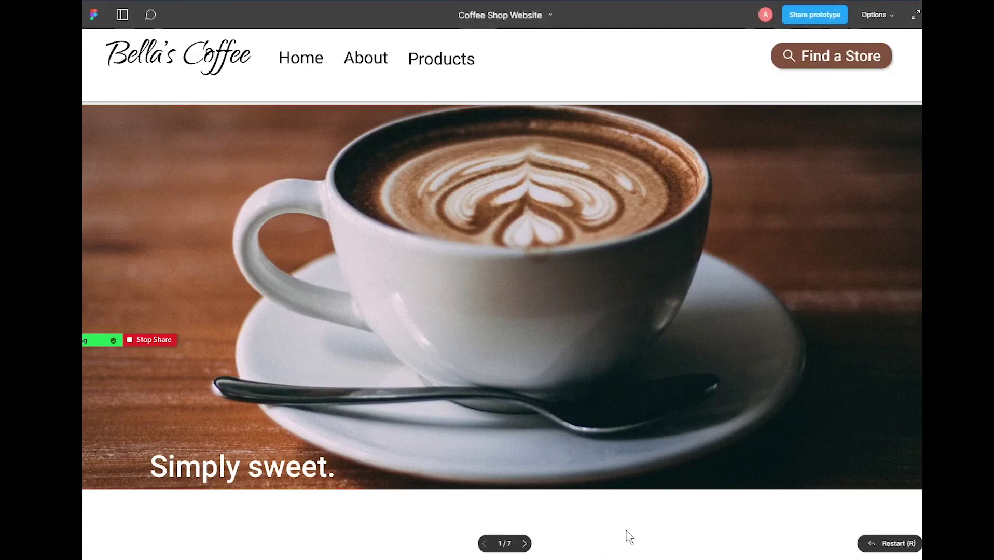
click(364, 61)
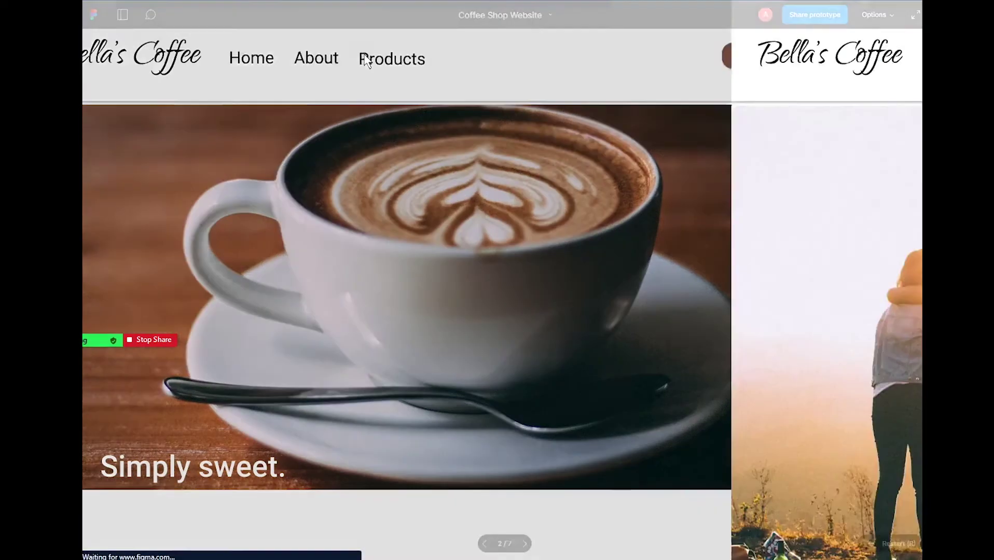
click(444, 62)
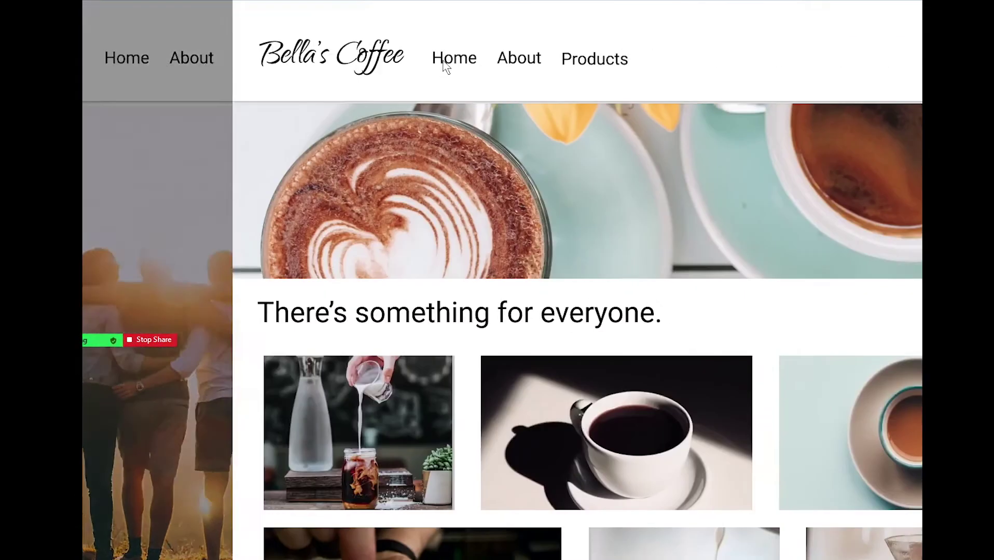
scroll(510, 399, down, 4)
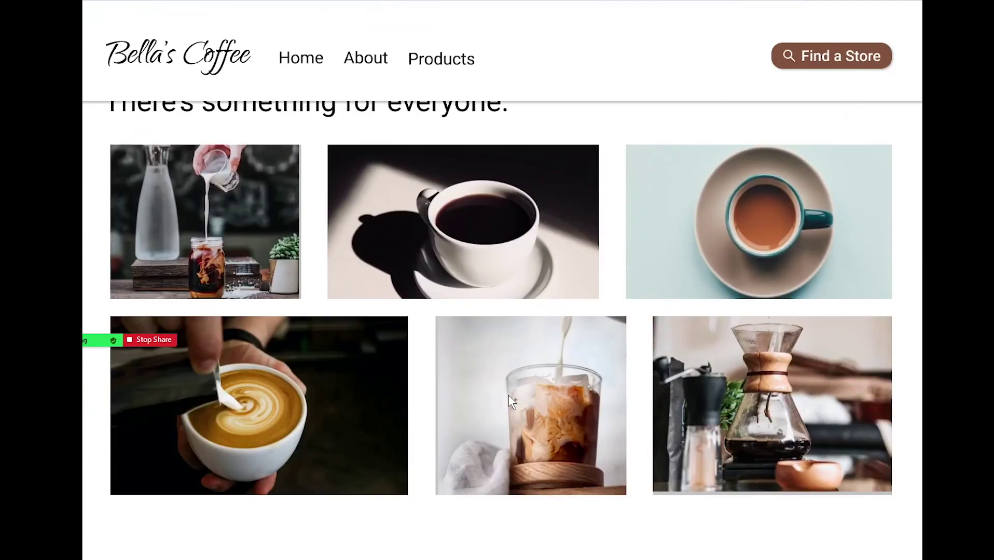
scroll(509, 395, up, 4)
scroll(467, 386, down, 2)
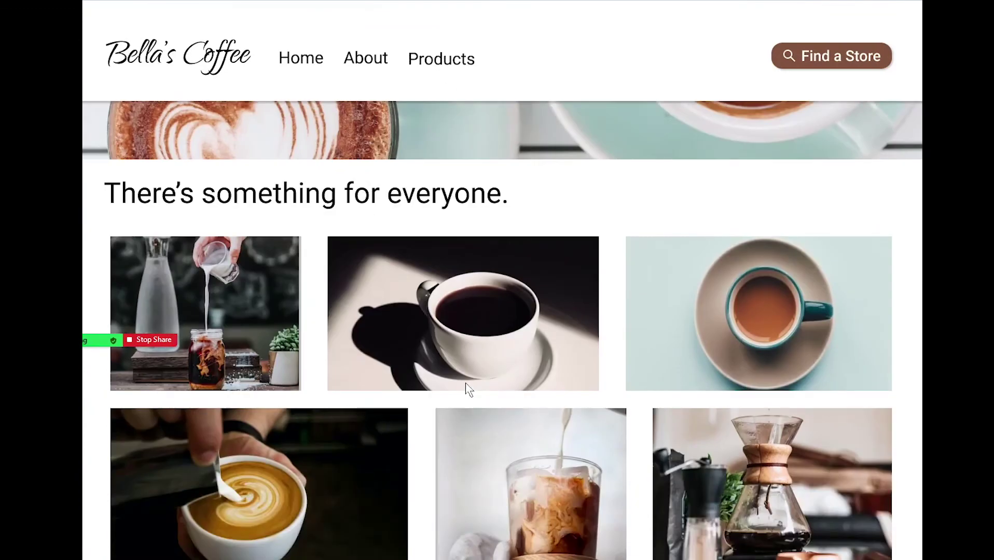
Step: Open the first coffee photo's product page, review it, and return through its Back to List link
click(210, 309)
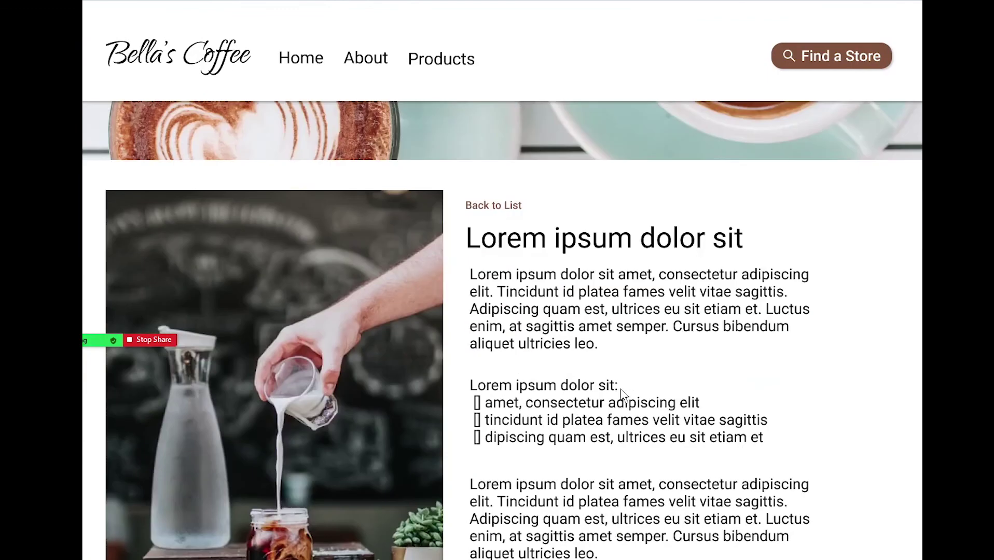
scroll(623, 395, down, 2)
scroll(623, 395, up, 2)
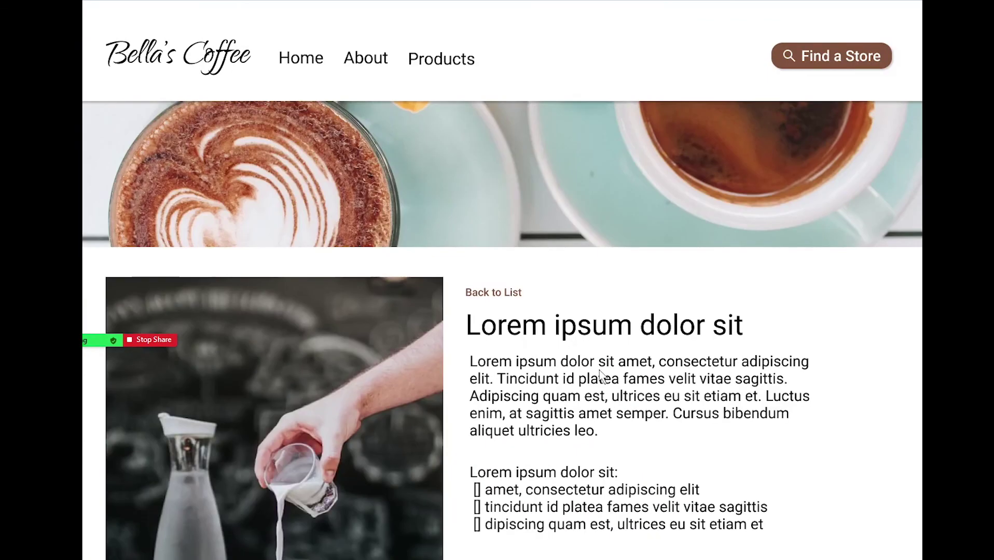
click(502, 295)
Step: Follow the Find a Store button, look through the store locator page, and close the preview
click(823, 61)
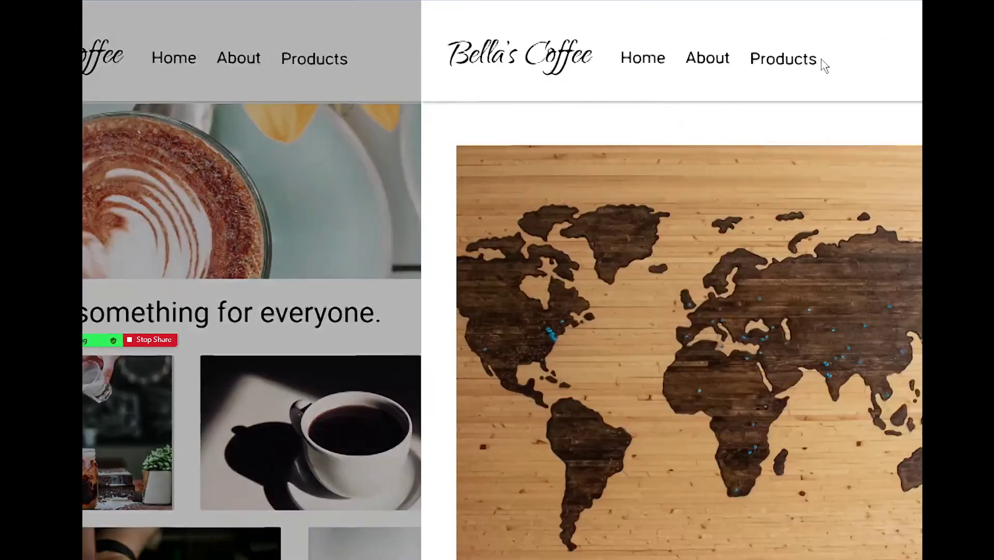
scroll(830, 387, down, 2)
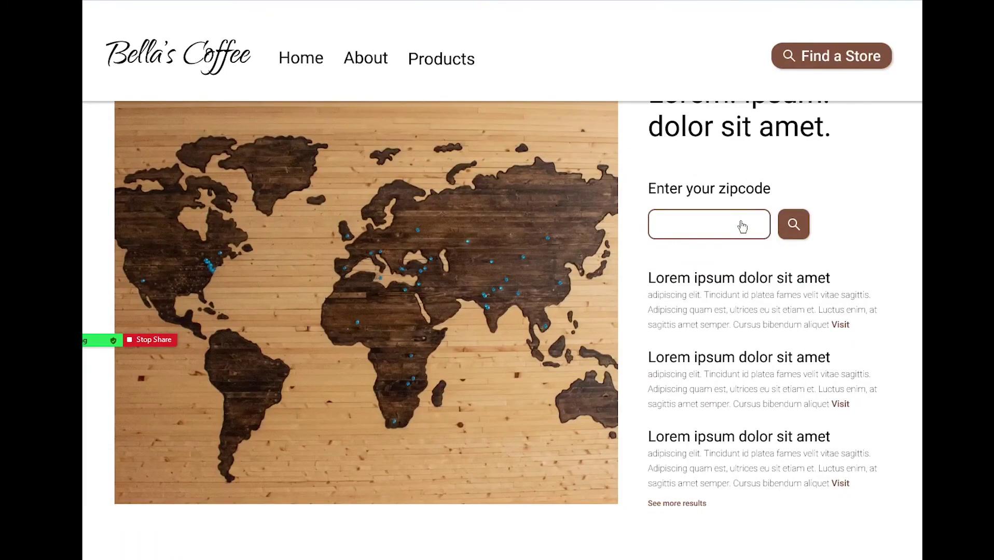
scroll(740, 226, up, 2)
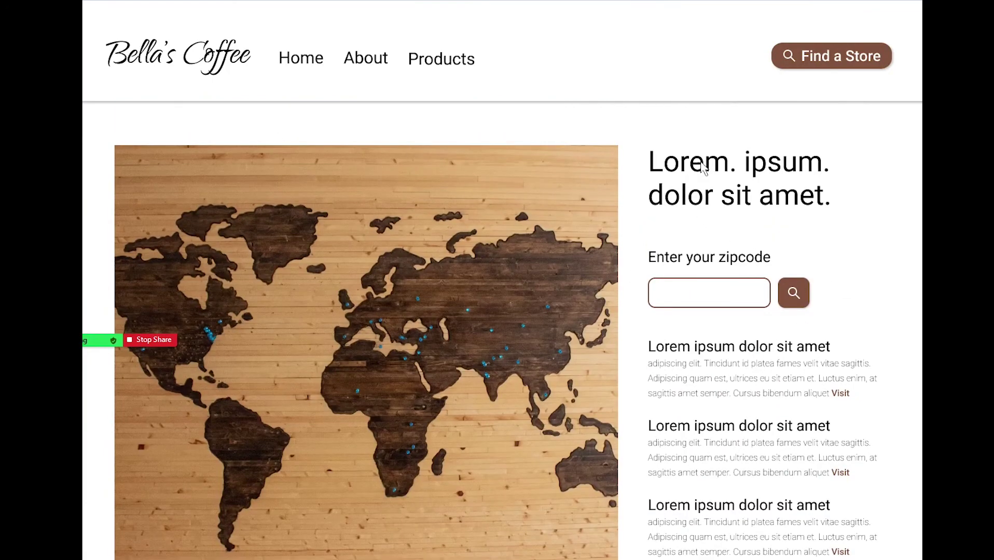
key(ctrl+w)
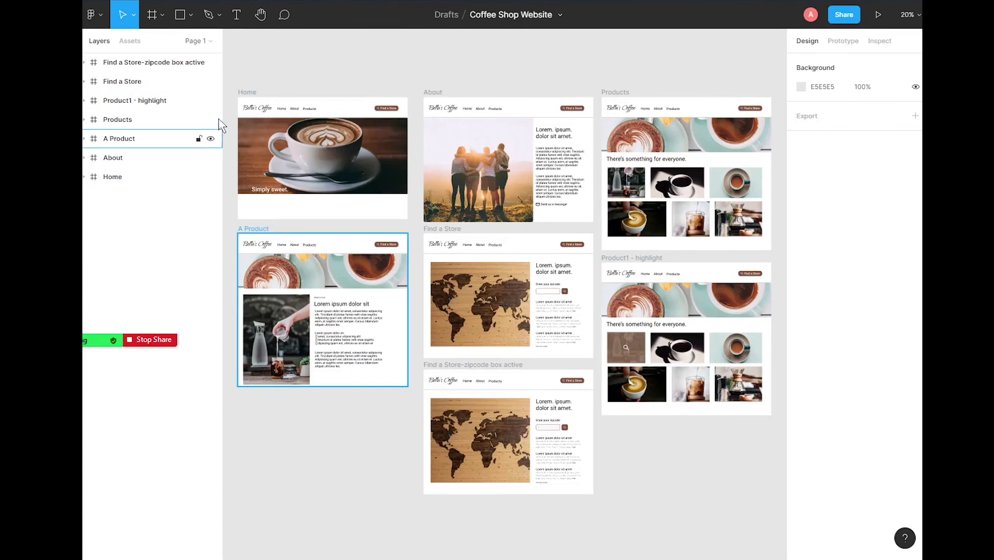
Step: Return to the drafts, reopen the first Coffee Shop Website file, and expand the layers of the Find a Store - textbox selected frame
click(99, 23)
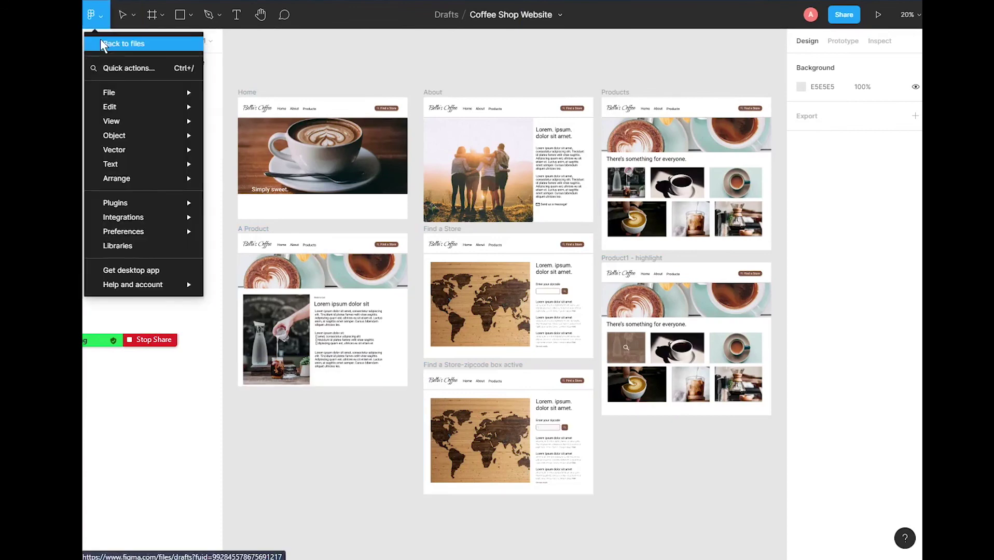
click(101, 41)
double_click(296, 158)
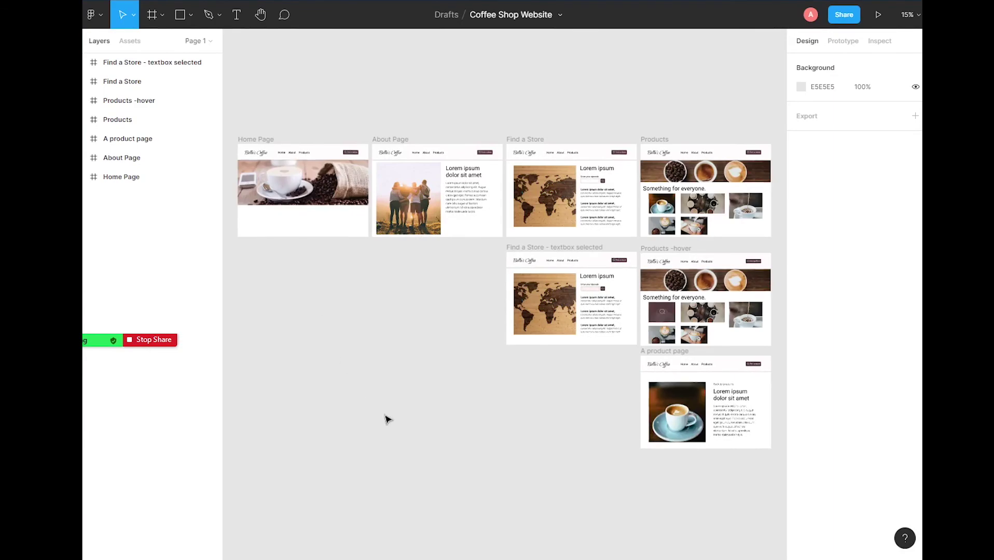
click(84, 62)
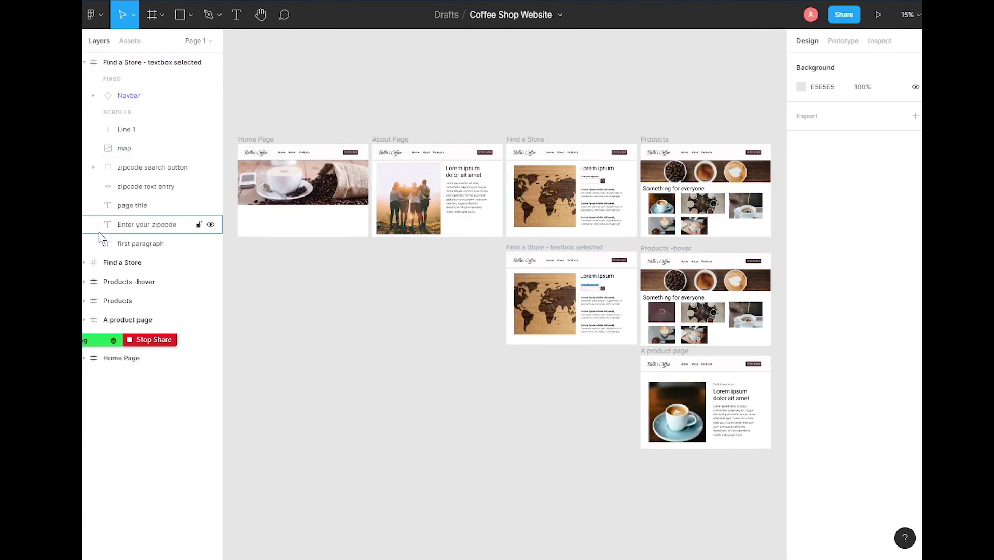
Step: Group Line 1 with the zipcode text entry in the Find a Store - textbox selected frame, naming the group "zipcode search box selected"
click(85, 263)
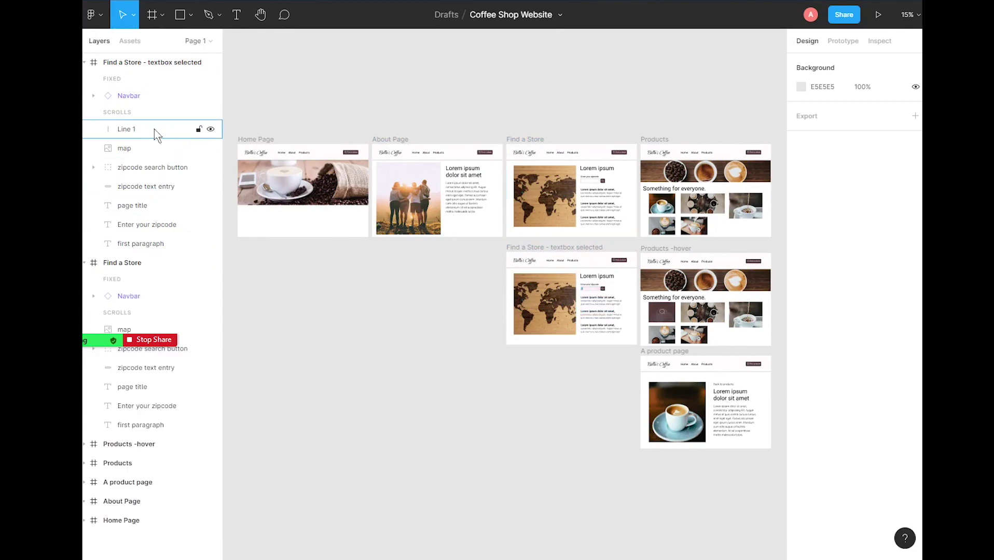
click(156, 187)
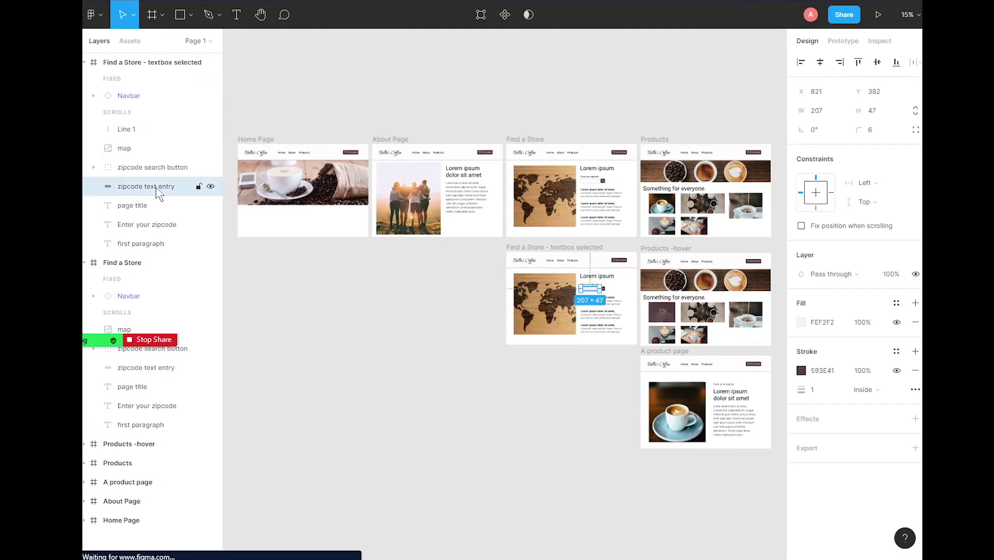
shift+click(153, 132)
right_click(152, 130)
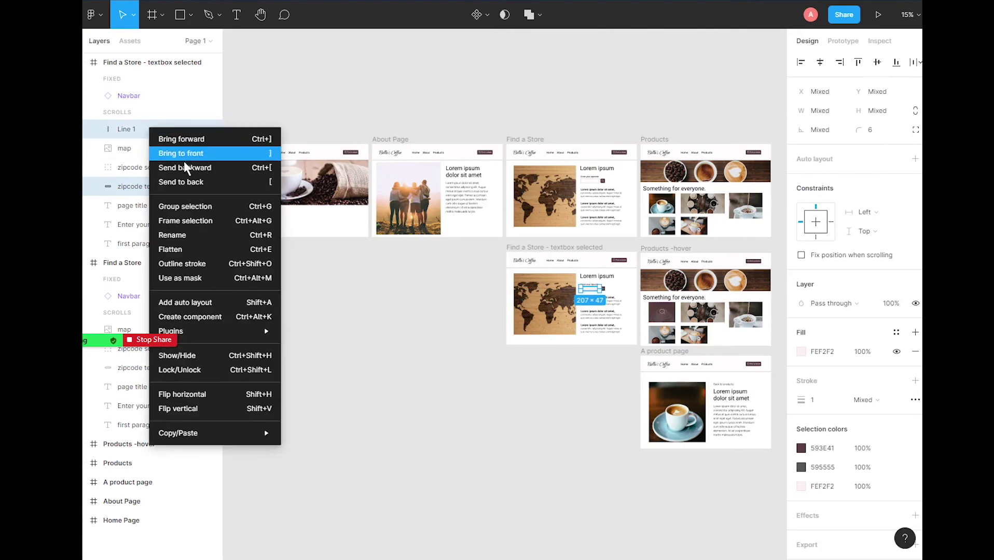
click(183, 206)
double_click(135, 128)
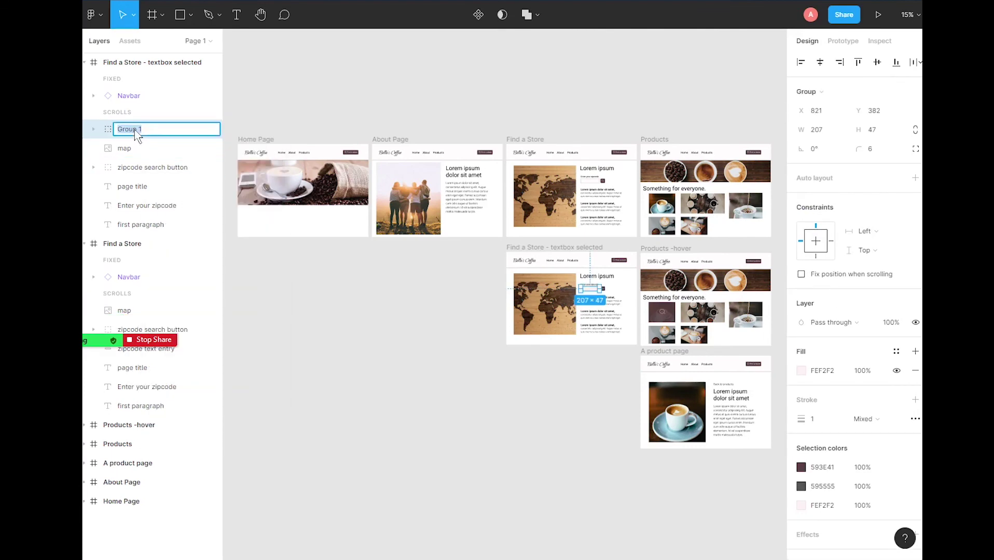
text(zipcode search box selected)
key(Return)
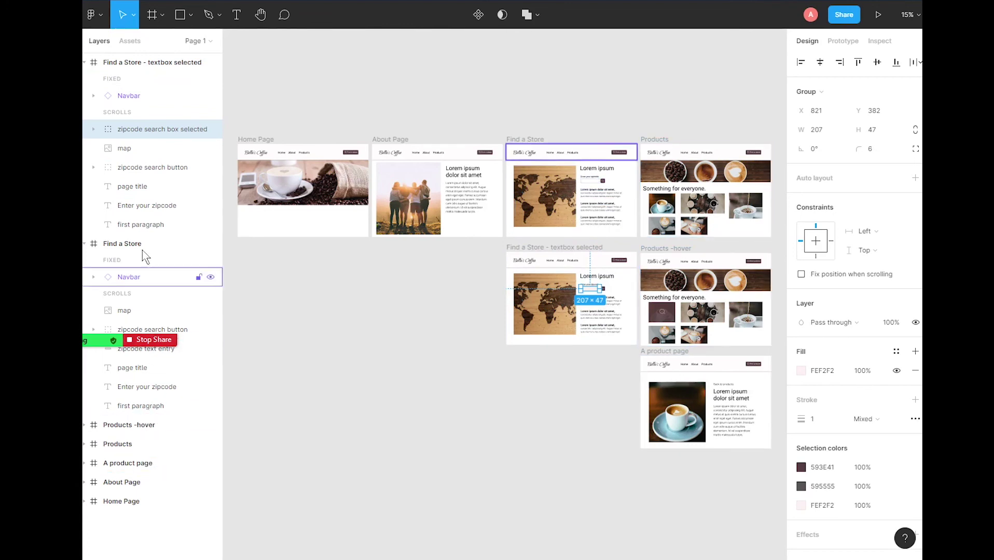
Step: Review the Find a Store frame's layers and look over the layout of all the page frames on the canvas
click(85, 245)
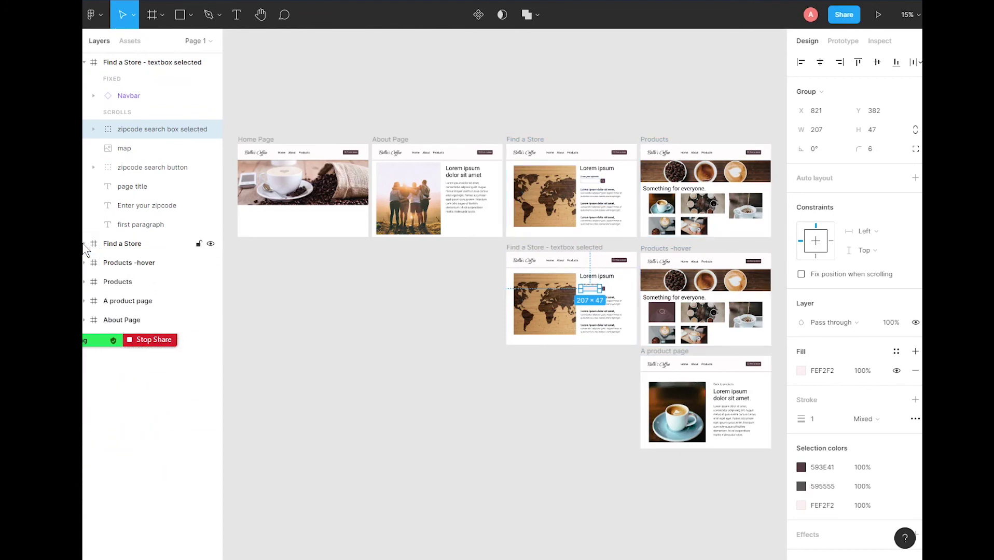
click(92, 247)
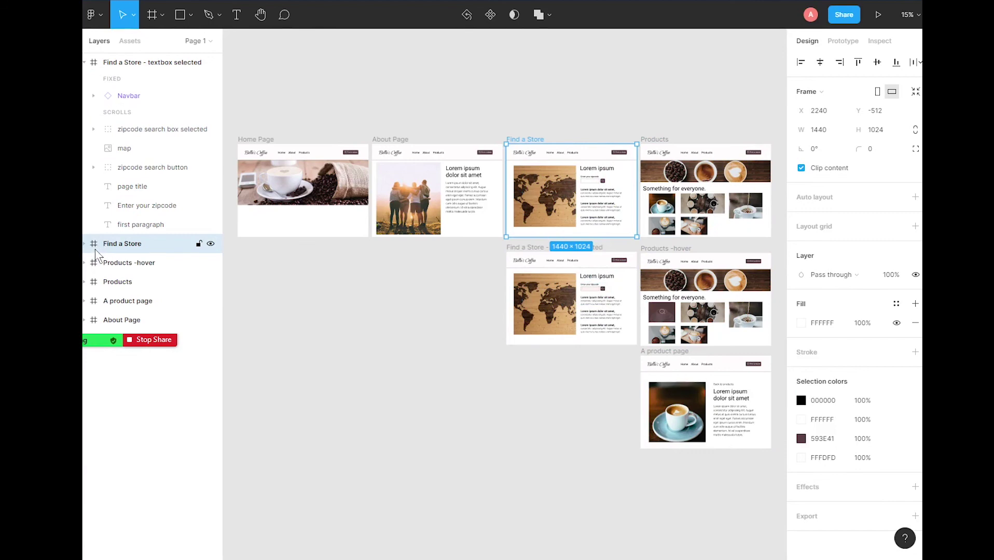
click(85, 244)
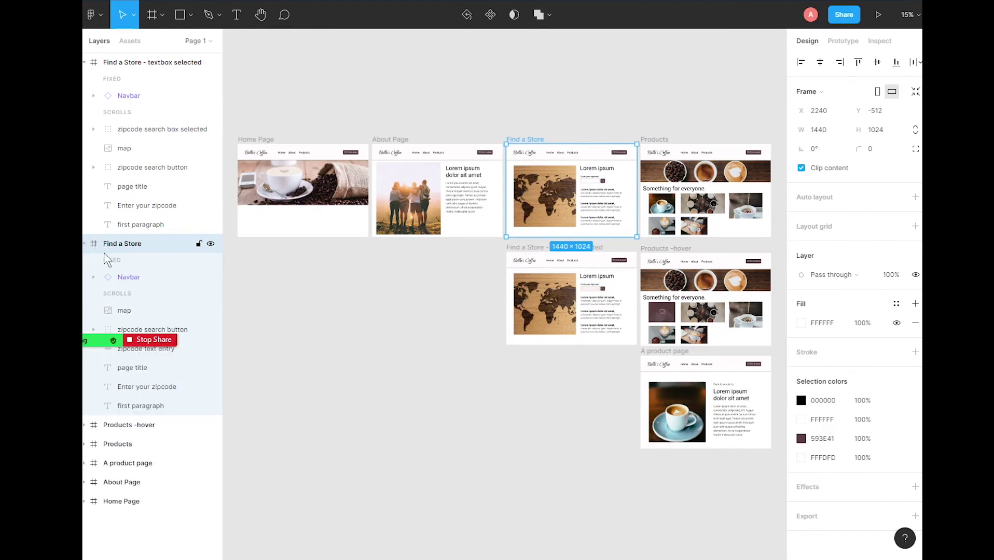
click(543, 455)
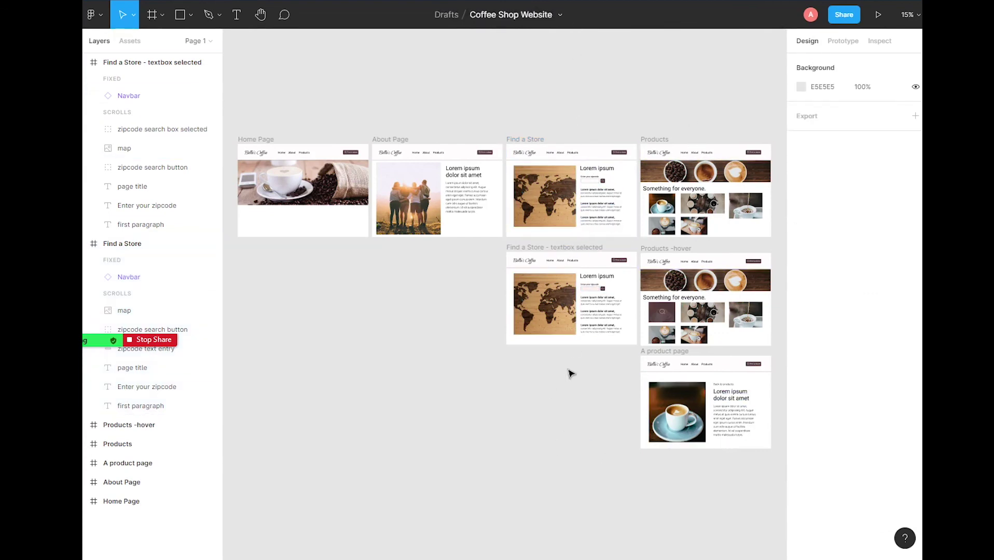
scroll(444, 290, down, 3)
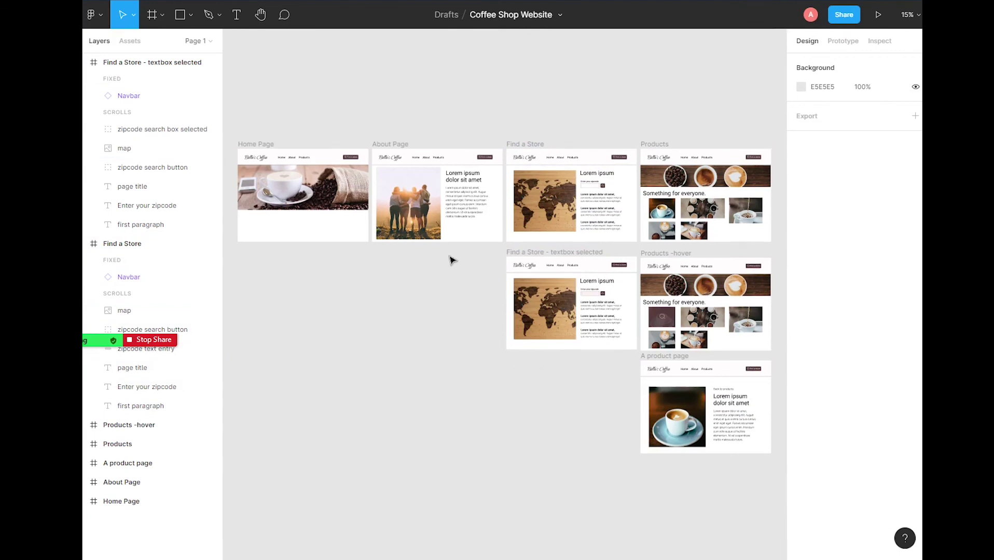
scroll(454, 253, down, 3)
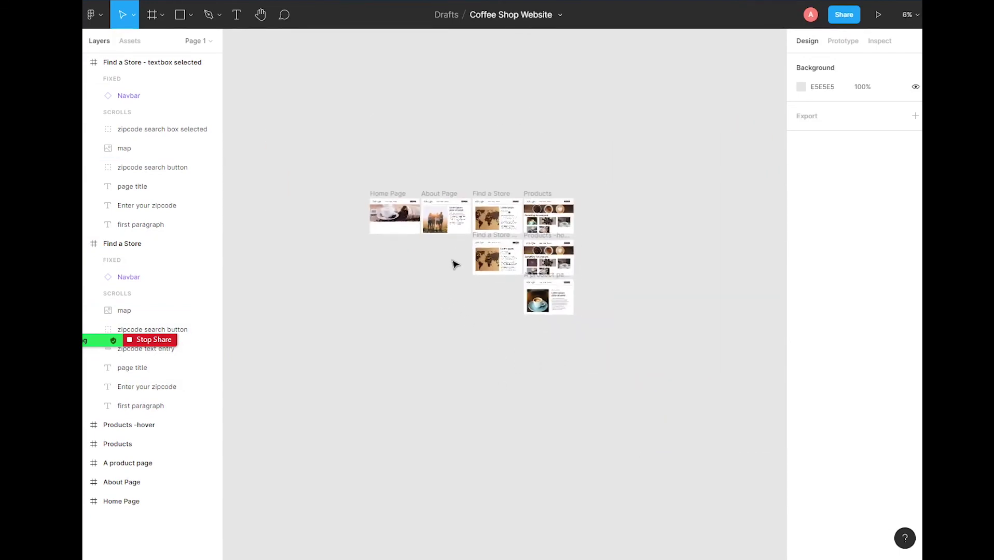
scroll(552, 345, up, 5)
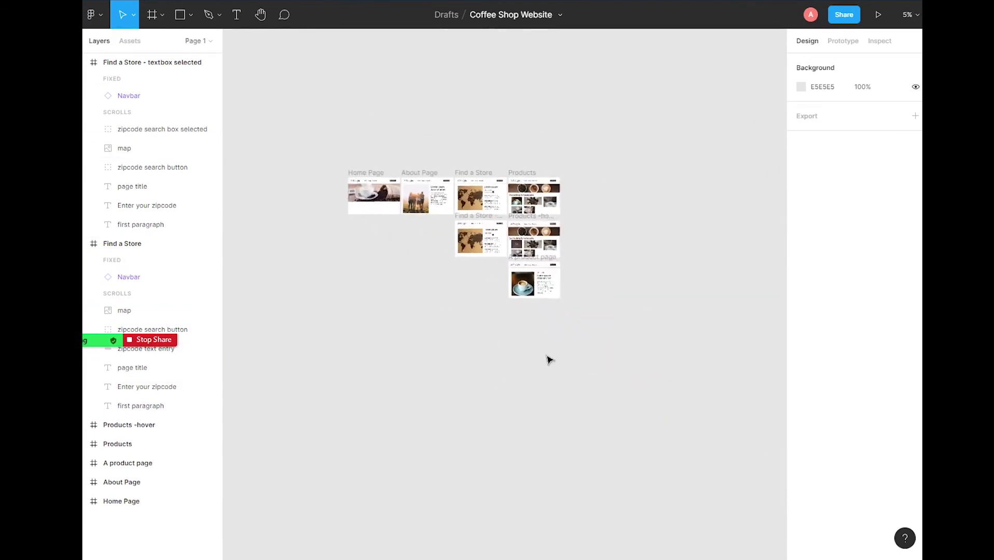
scroll(557, 358, up, 5)
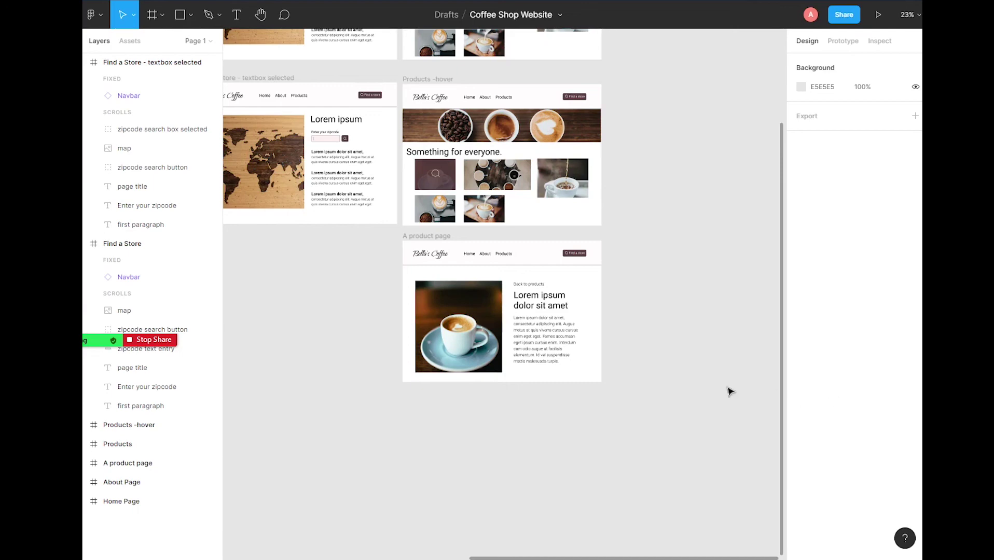
scroll(680, 388, up, 5)
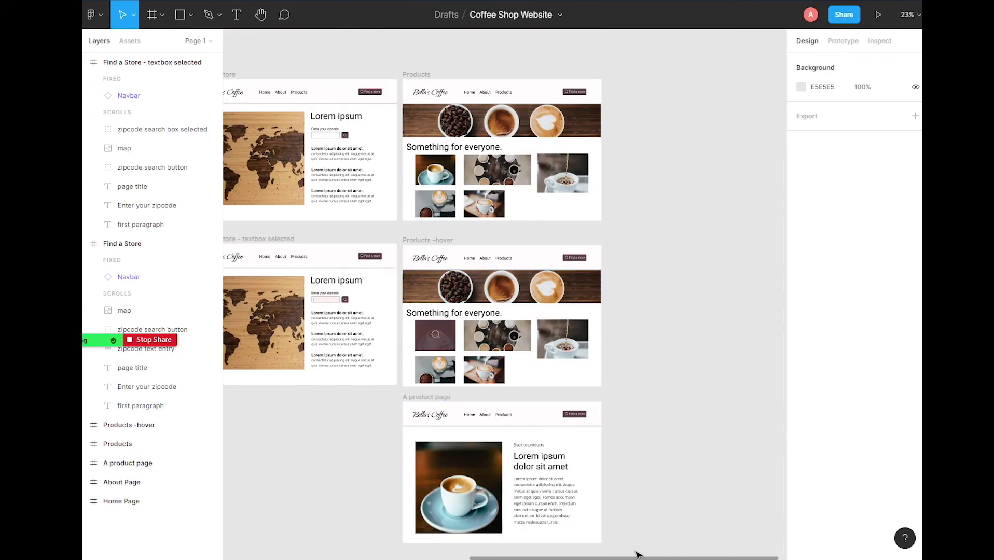
drag(644, 558, 392, 492)
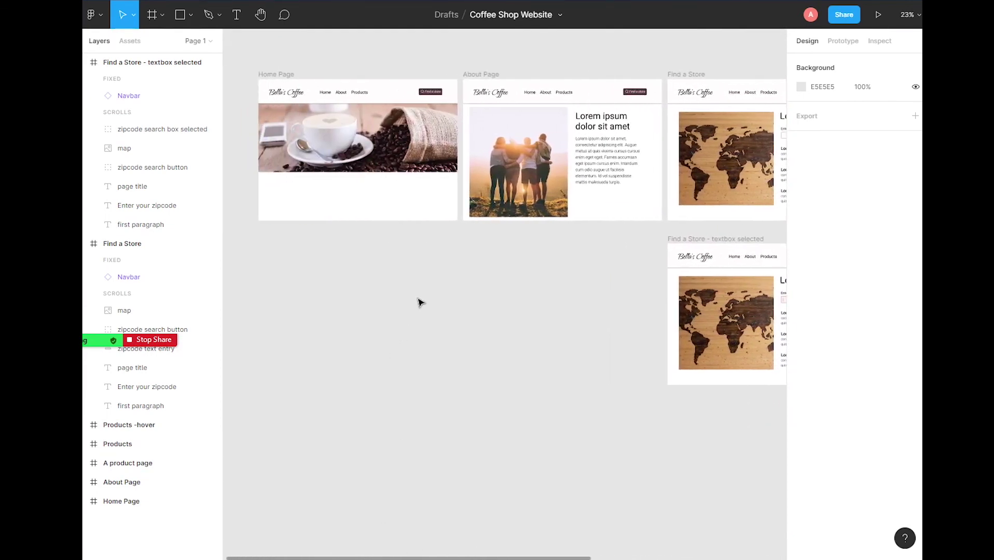